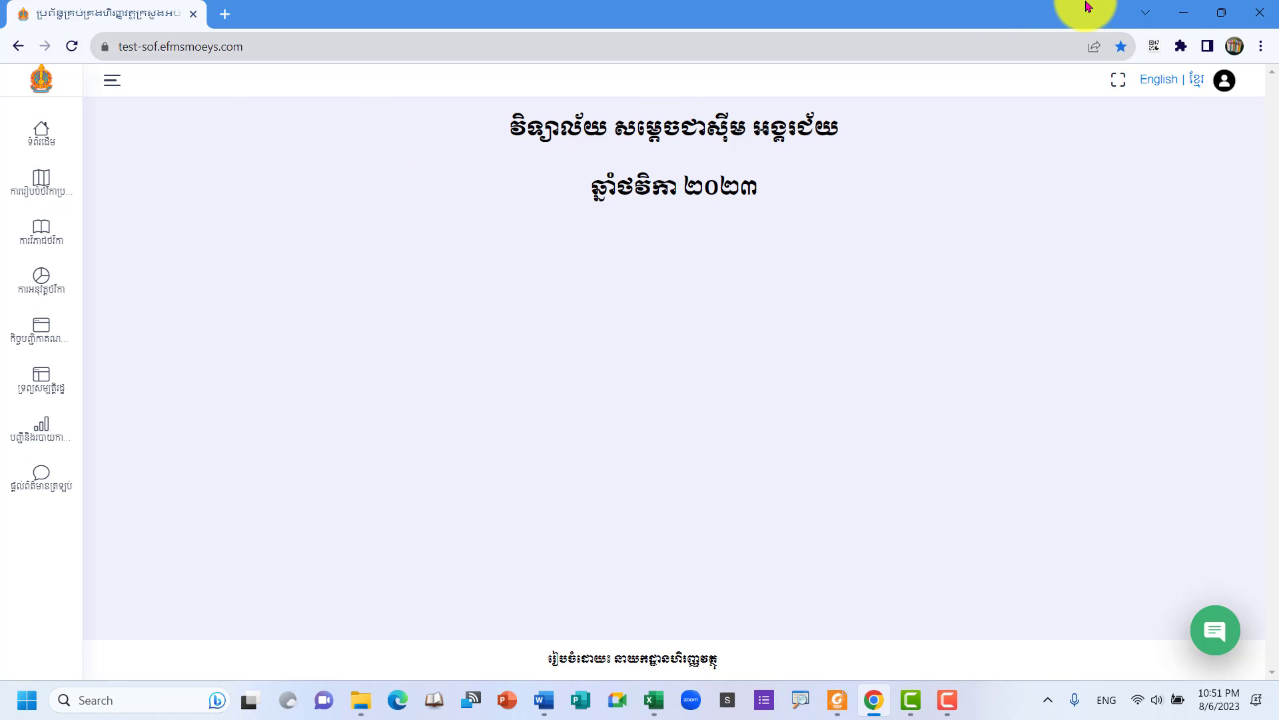
Open the school's .xlsb cash-book workbook in Excel from the desktop and maximize it.
left_click(1178, 12)
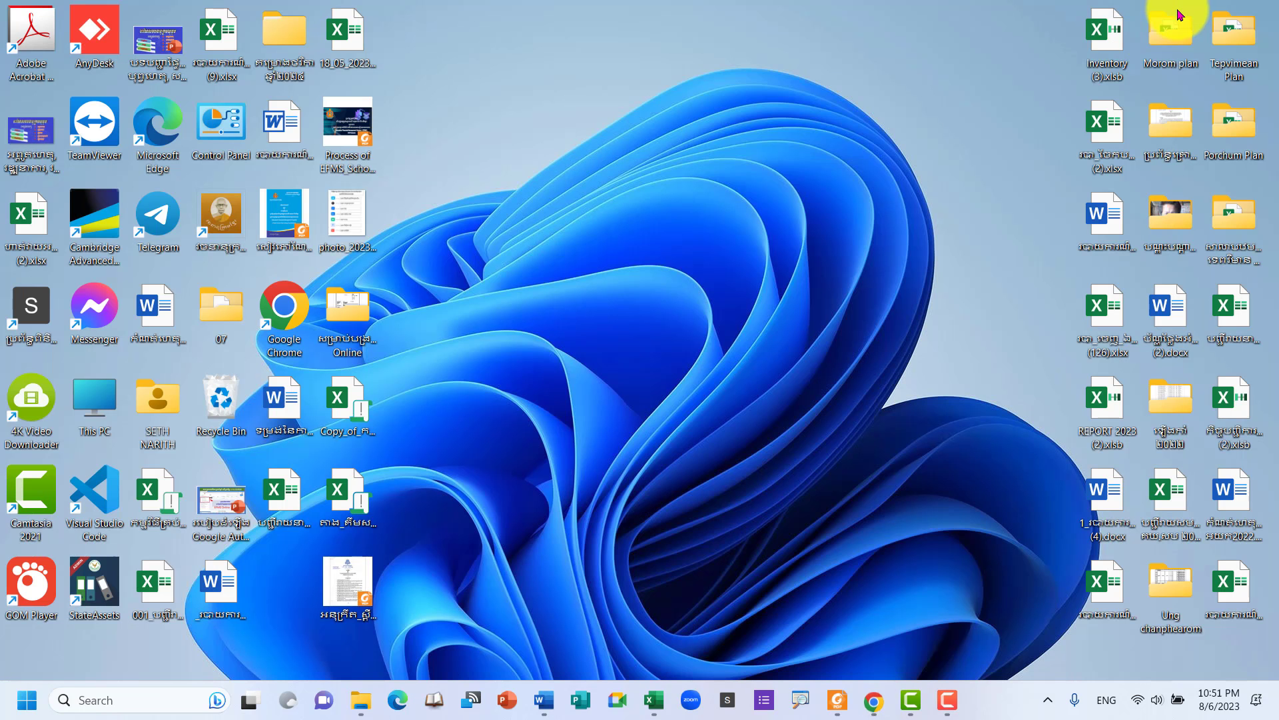
left_click(655, 703)
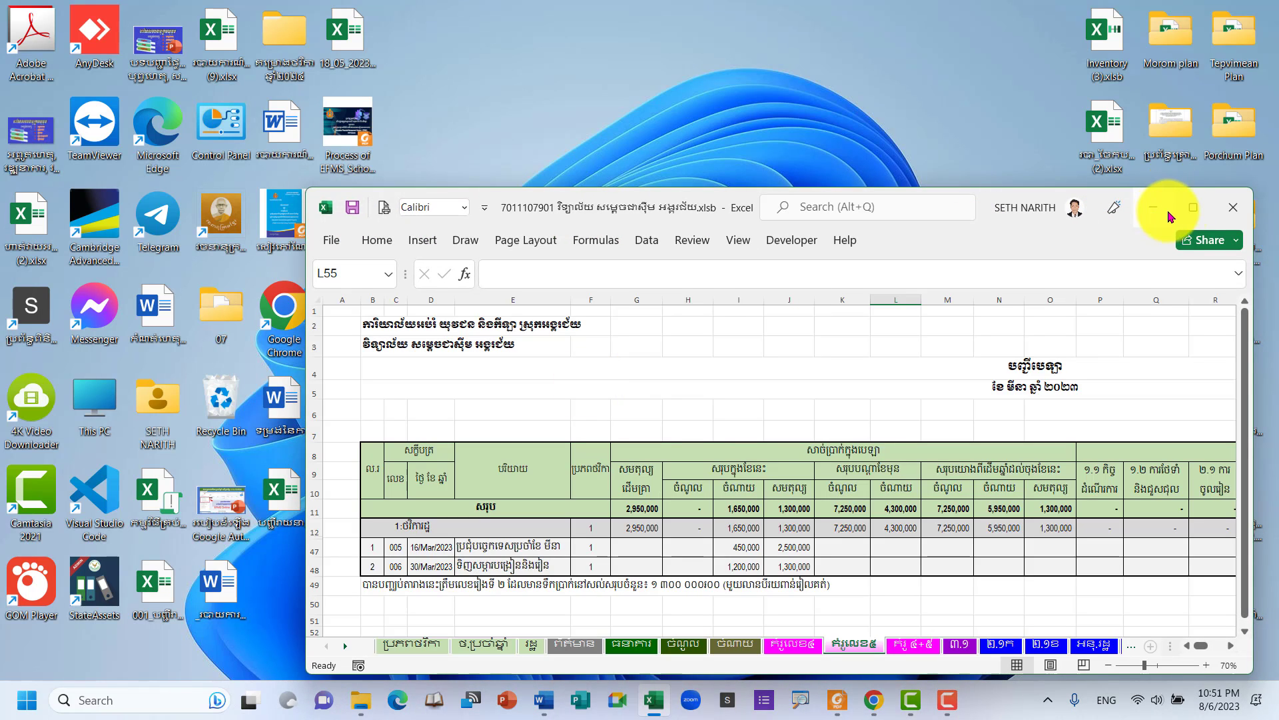
left_click(1193, 207)
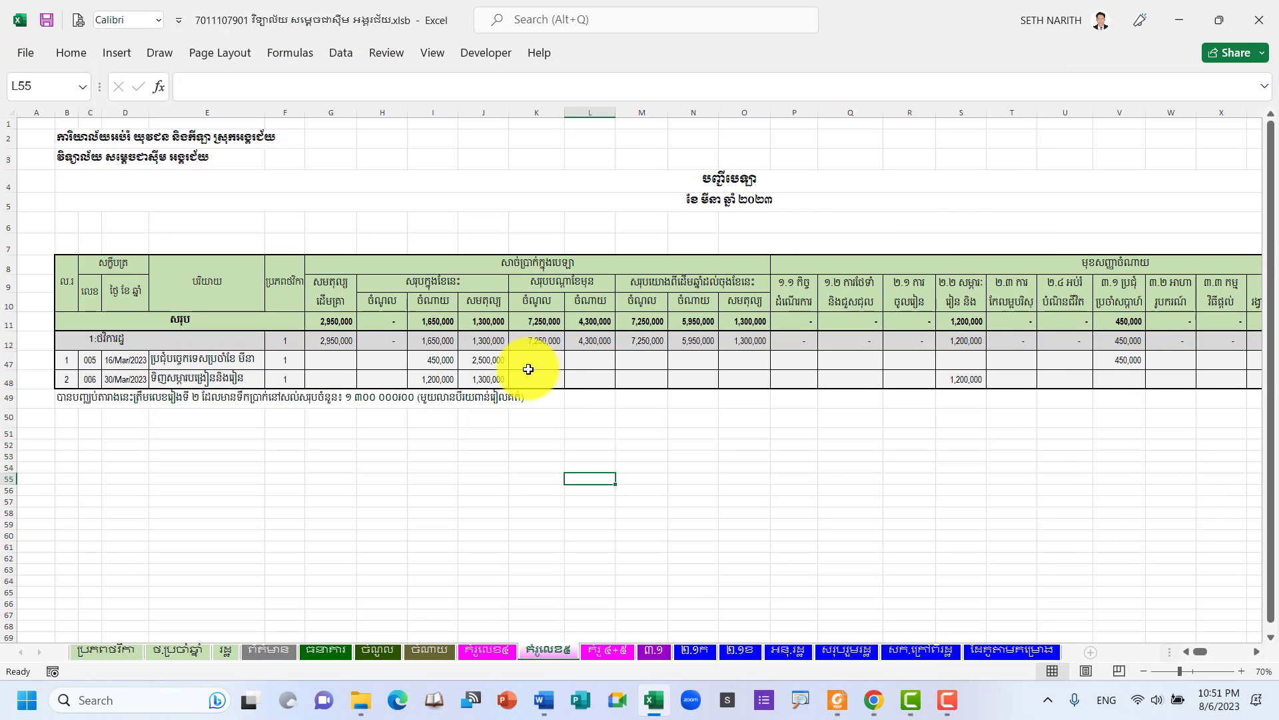
Show the ព័ត៌មាន sheet and scroll across its month form and error-check status table.
left_click(273, 650)
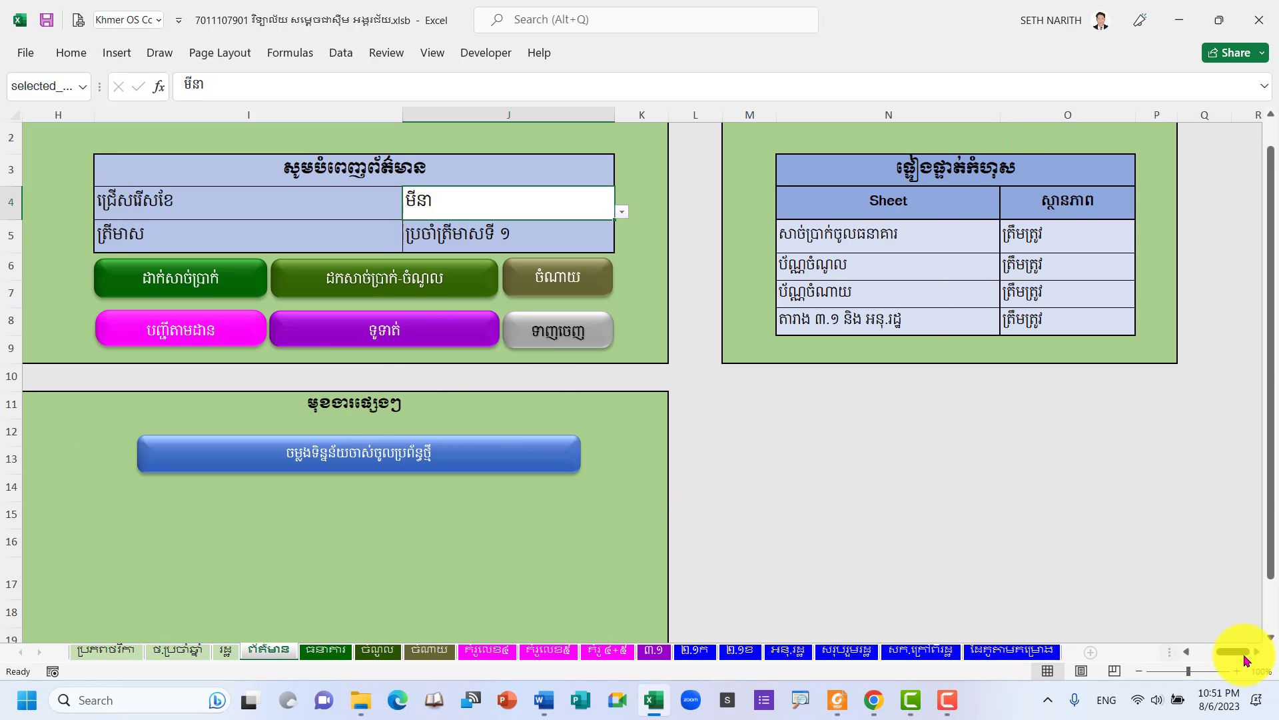
left_click_drag(1231, 656, 1170, 657)
scroll(560, 552, "down", 2)
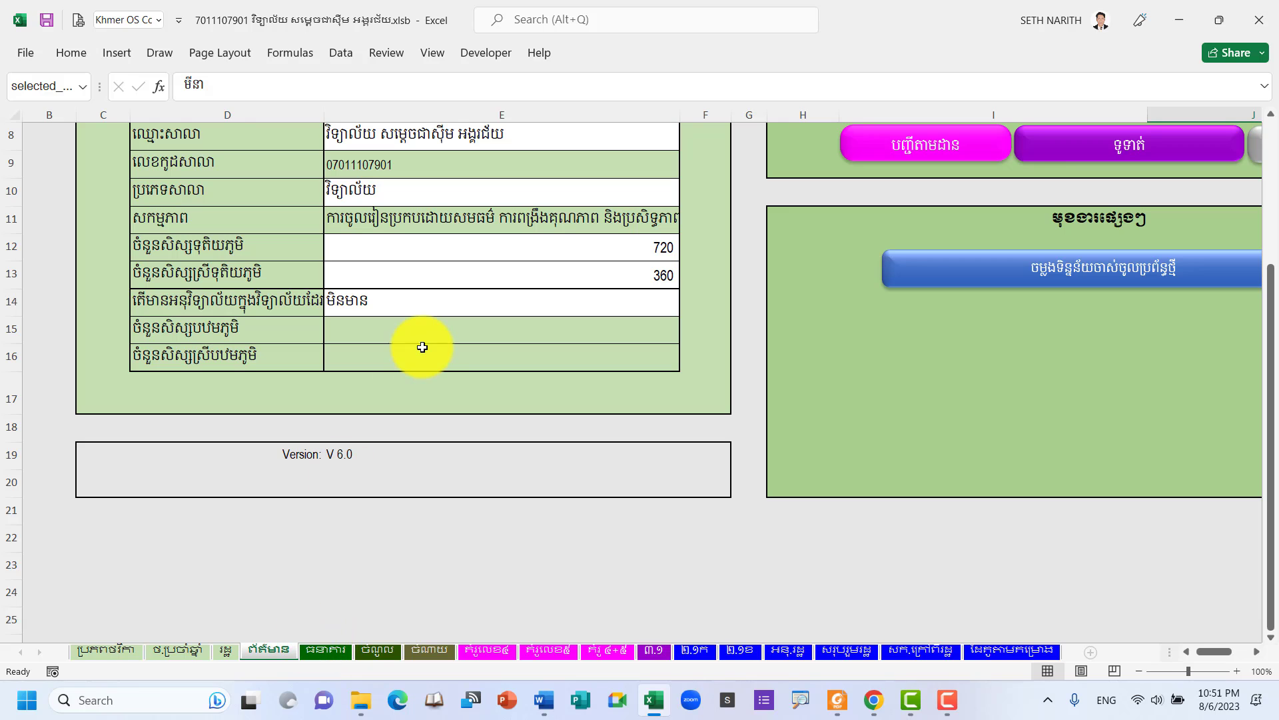
scroll(1033, 240, "up", 1)
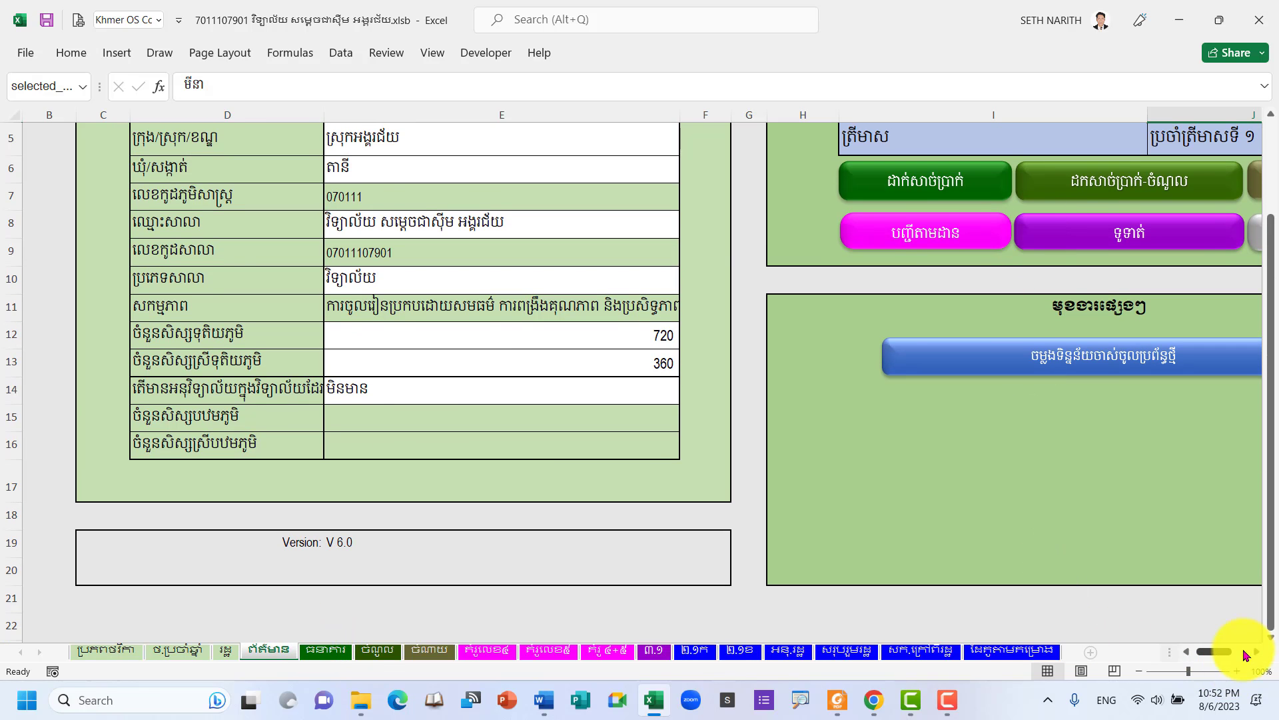
left_click(1257, 654)
left_click(1257, 653)
left_click(1257, 653)
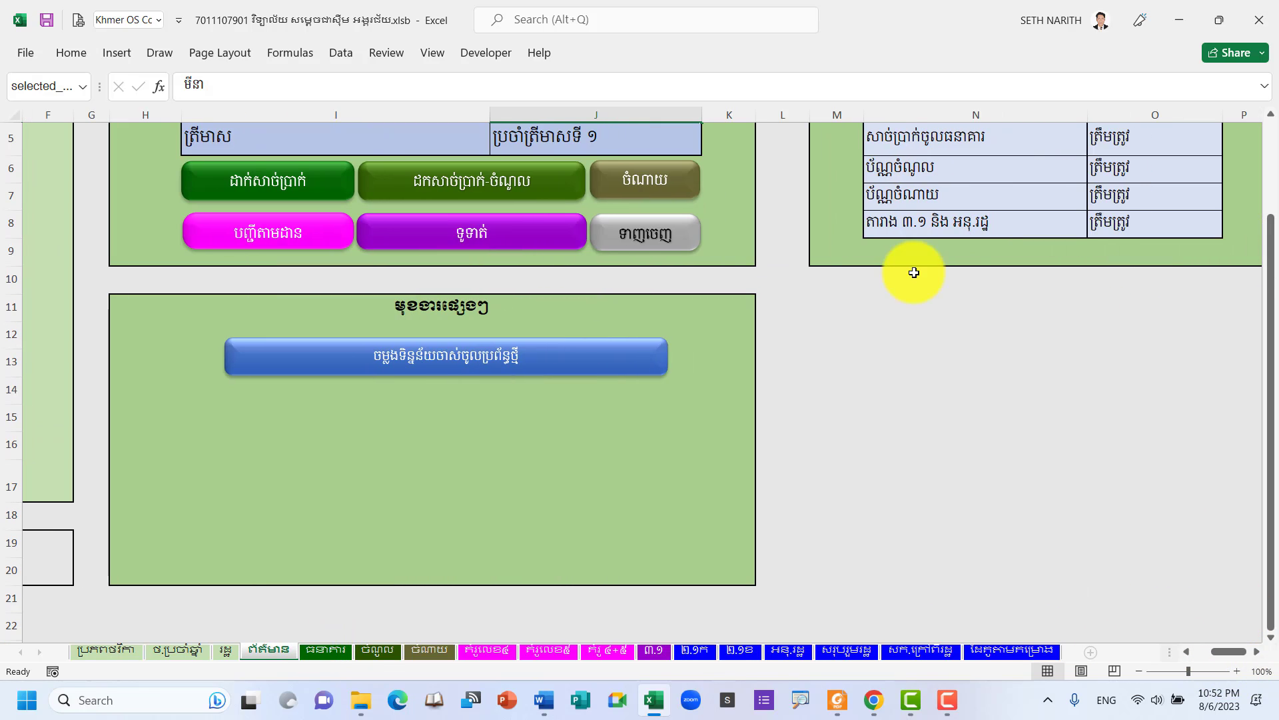
scroll(492, 203, "up", 1)
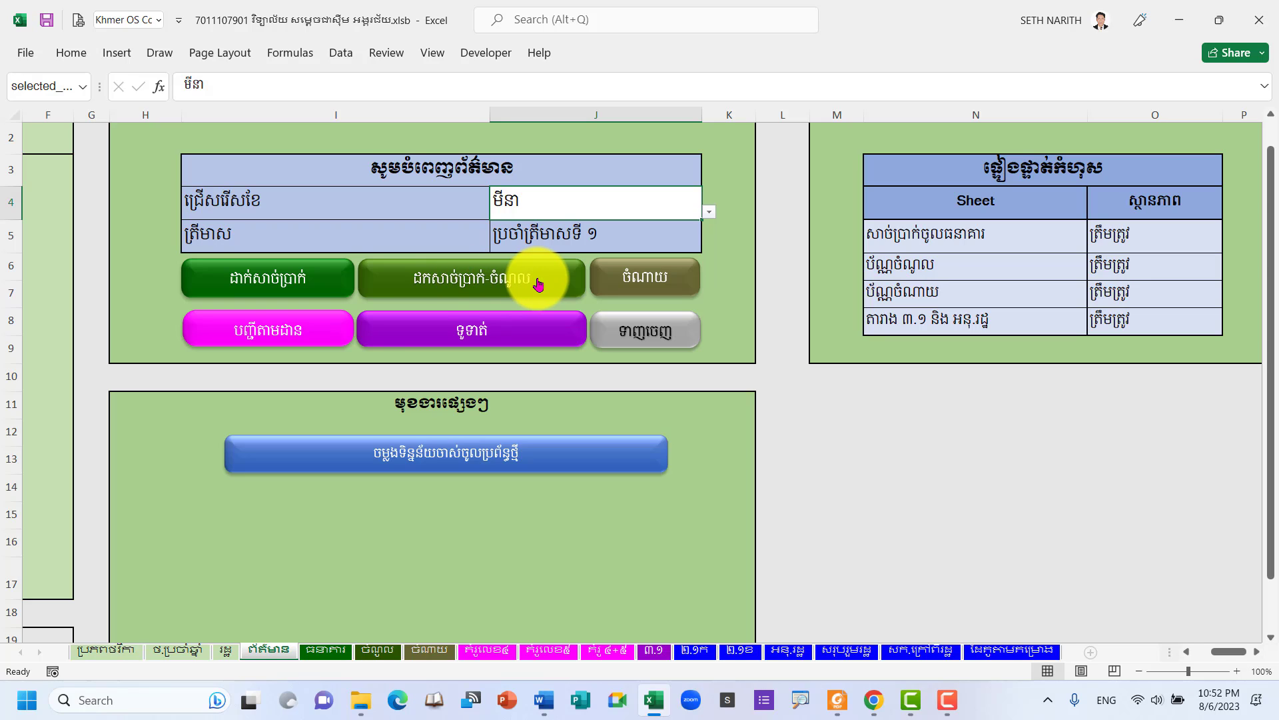
Inspect the three entries on the ធនាគារ bank sheet and the ចំណូល income sheet.
left_click(326, 653)
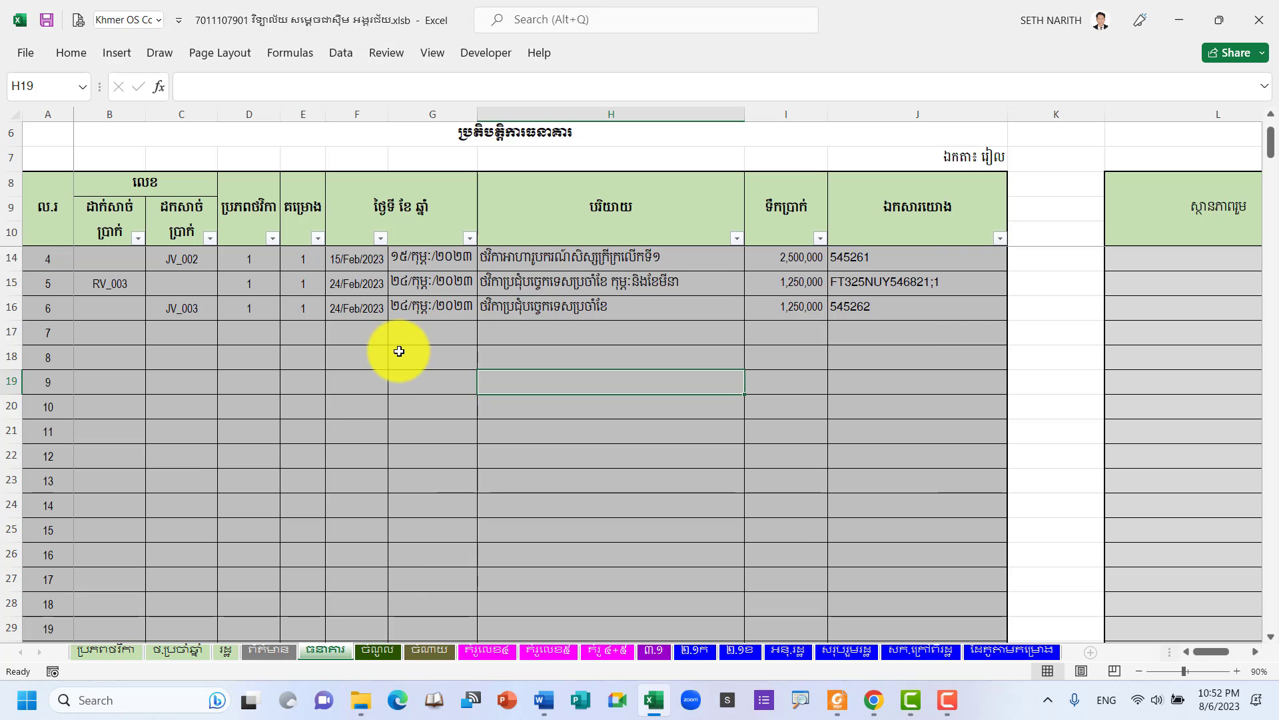
left_click(398, 351)
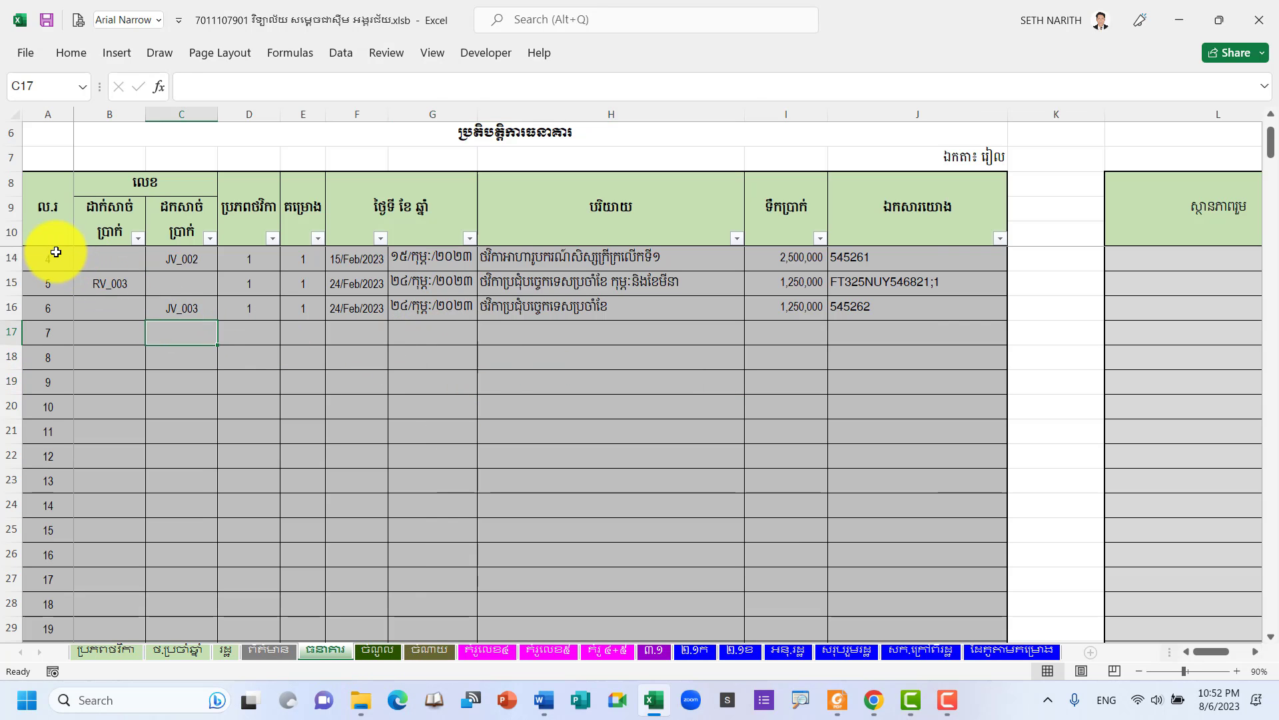
left_click_drag(52, 257, 929, 314)
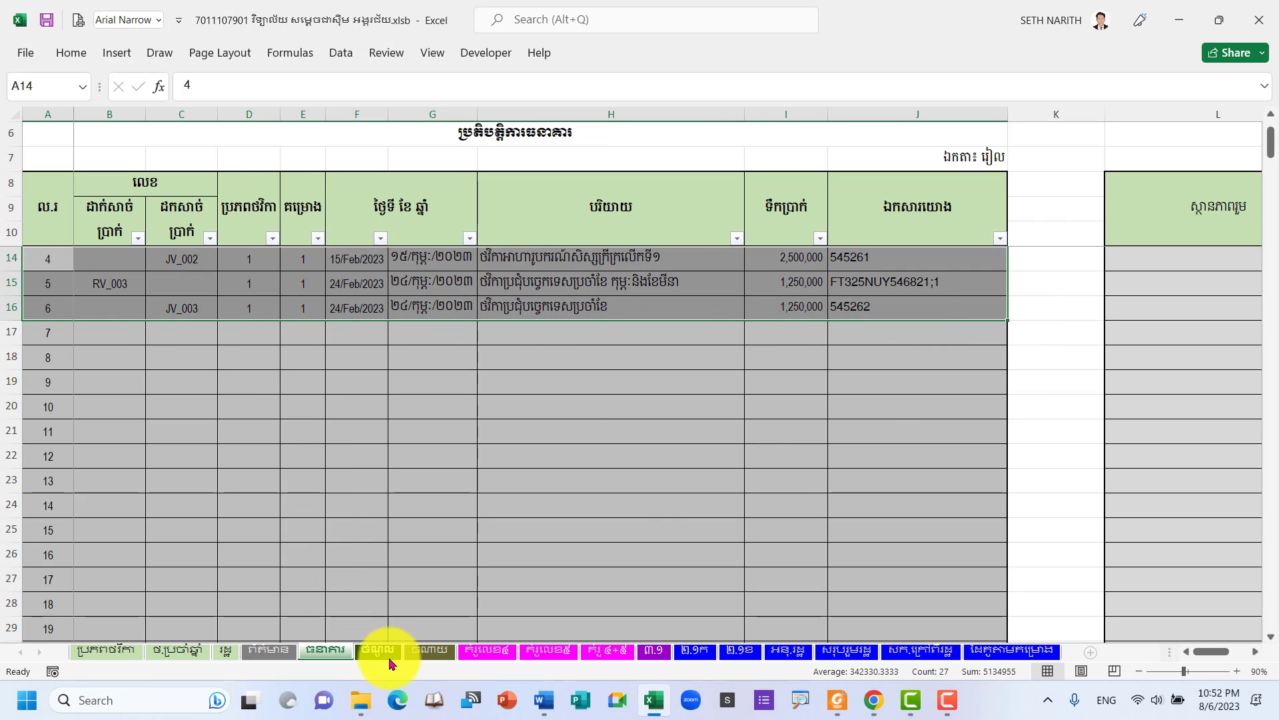
left_click(377, 651)
left_click_drag(137, 343, 897, 406)
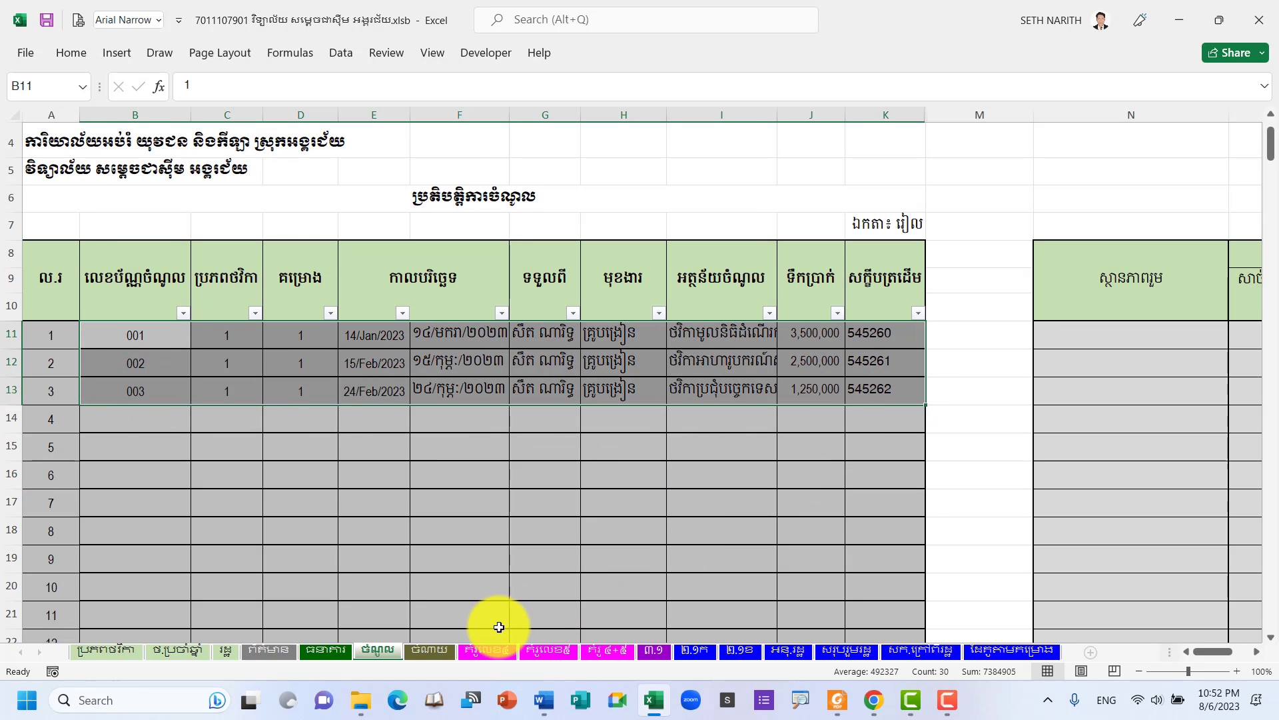
Review the six ចំណាយ expense entries, ending on voucher 006.
left_click(433, 652)
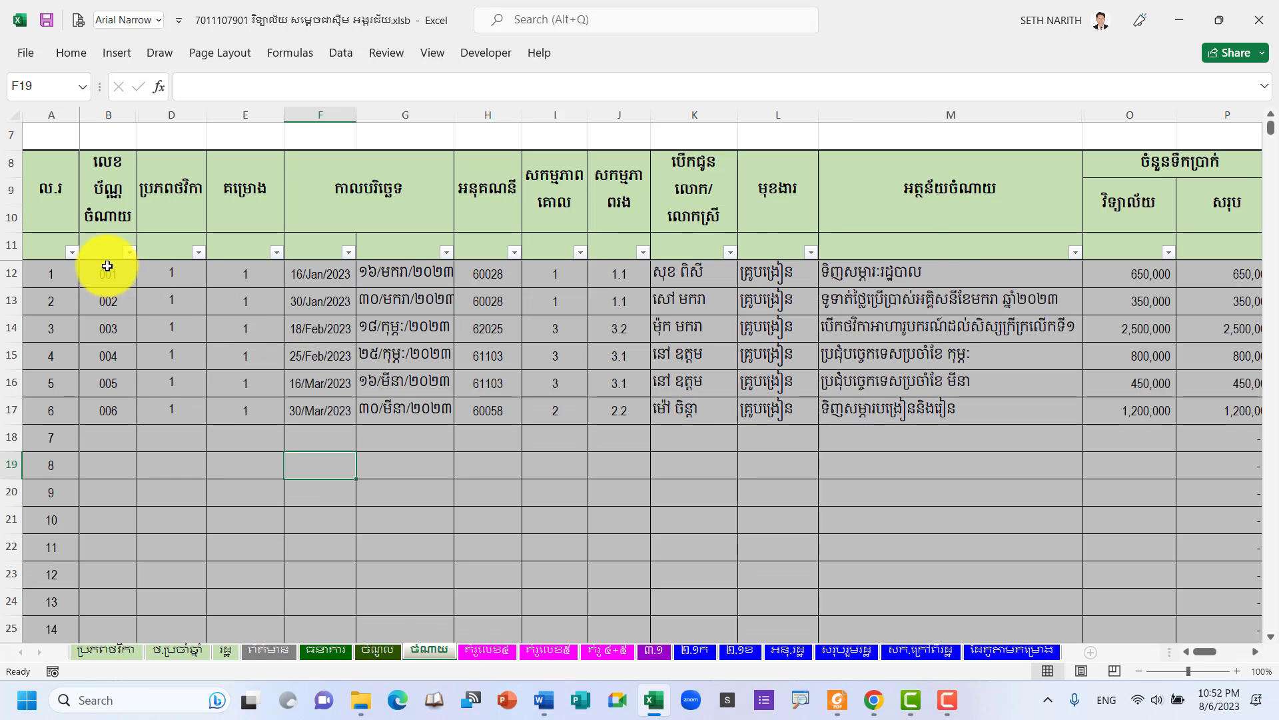
left_click_drag(107, 268, 942, 405)
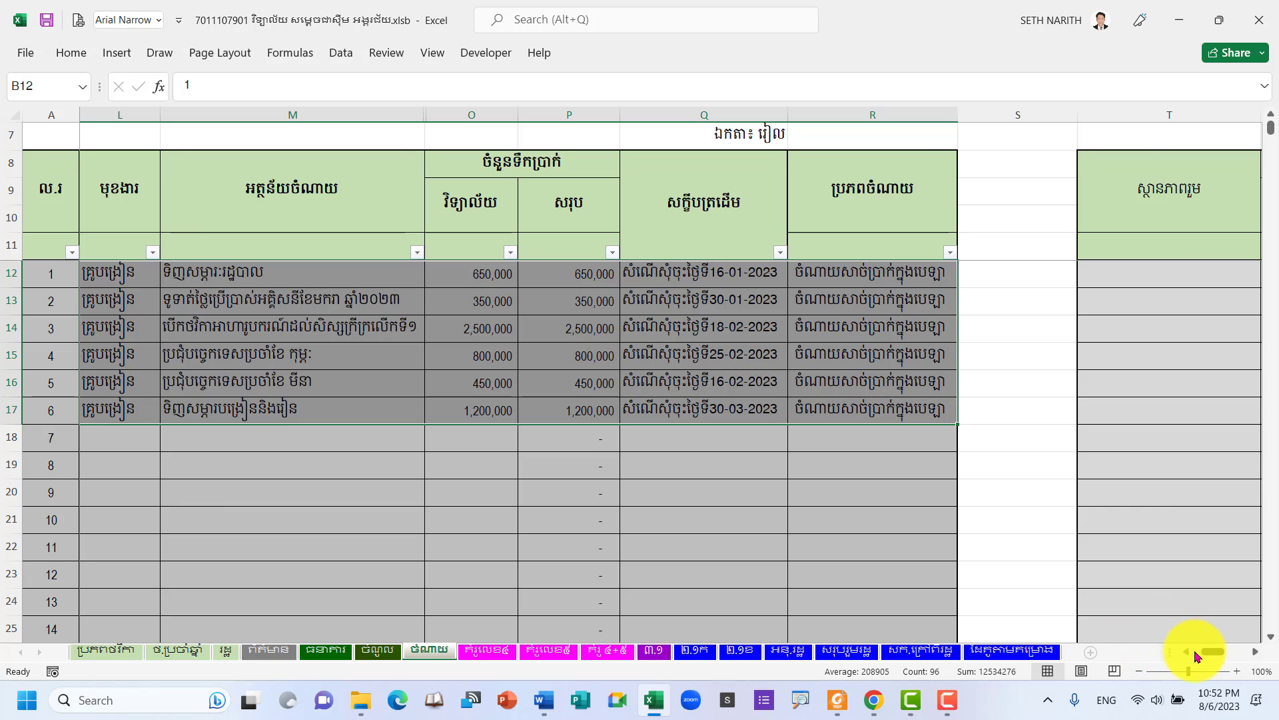
scroll(1183, 660, "left", 4)
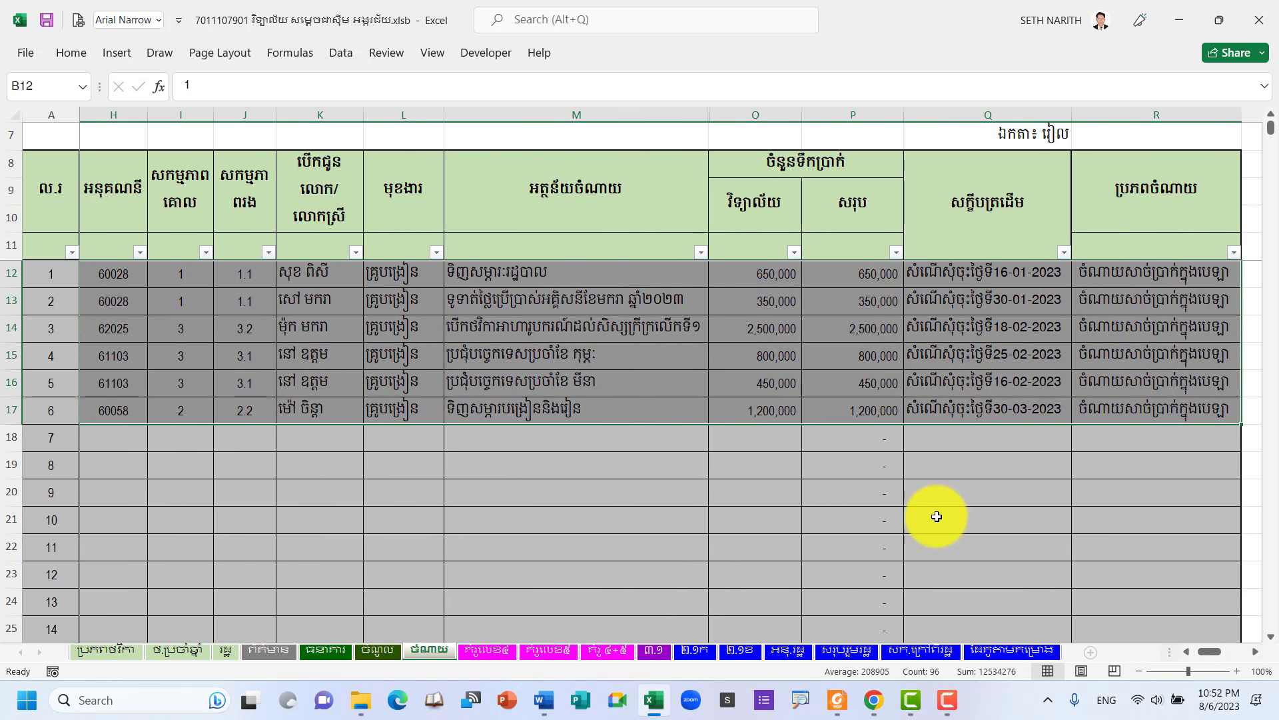
left_click_drag(117, 414, 1180, 413)
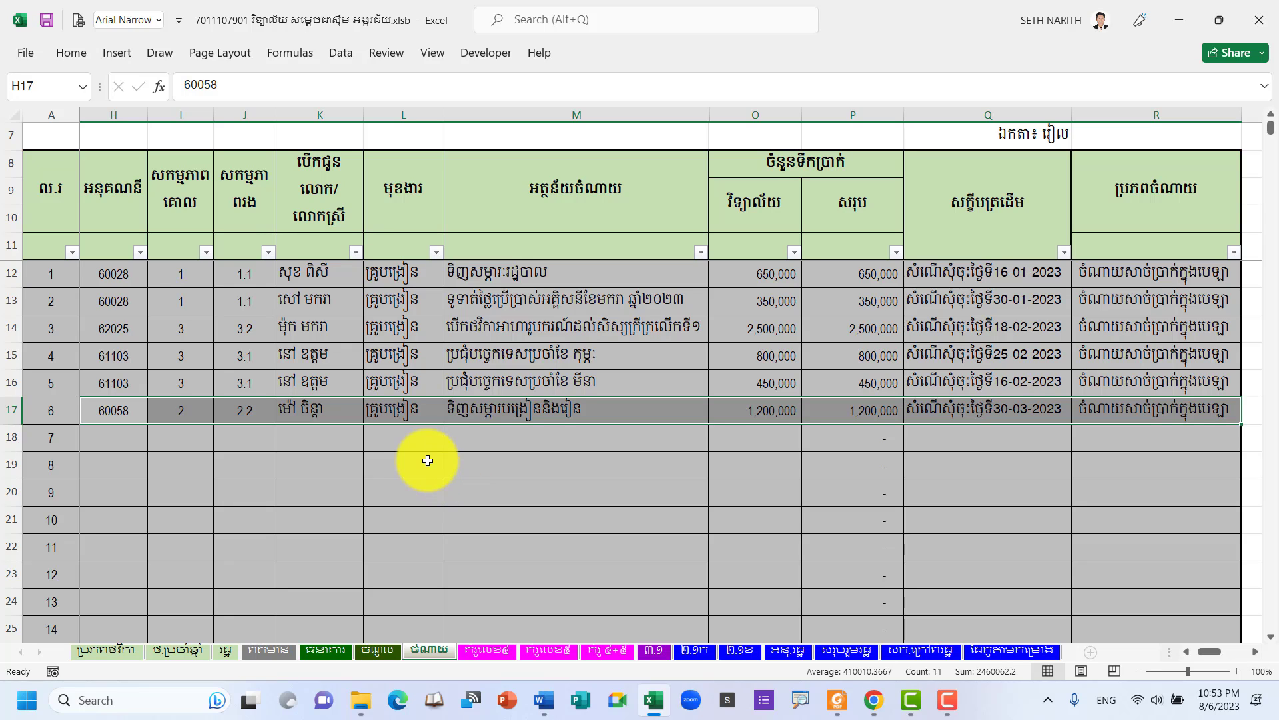
Delete expense voucher 006 from March's transaction list in the ចំណាយ form.
left_click(277, 657)
left_click(650, 273)
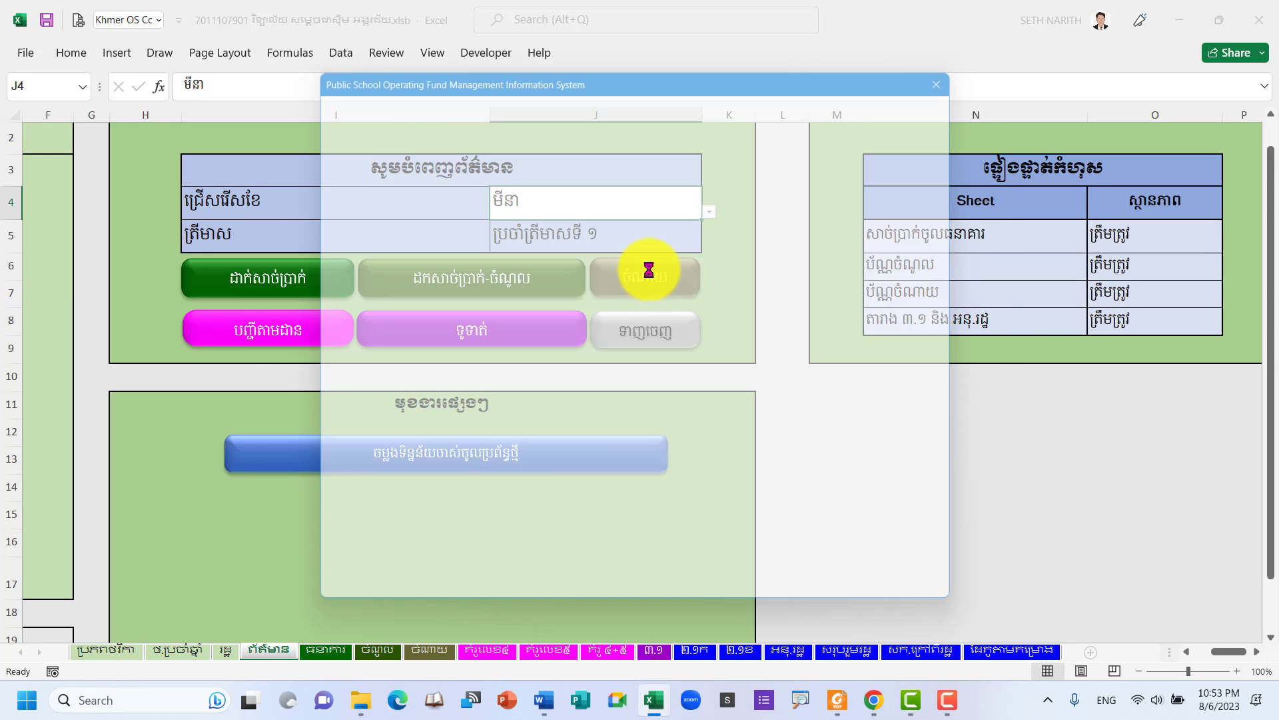
left_click(525, 92)
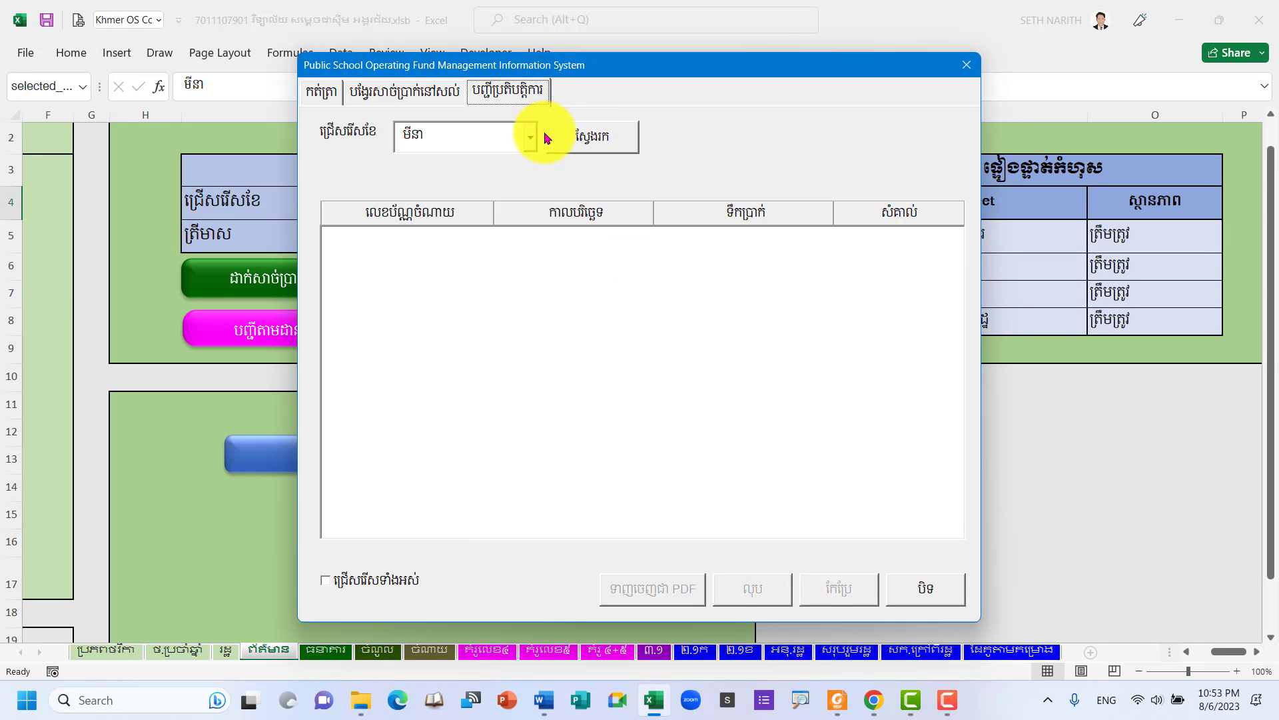
left_click(612, 147)
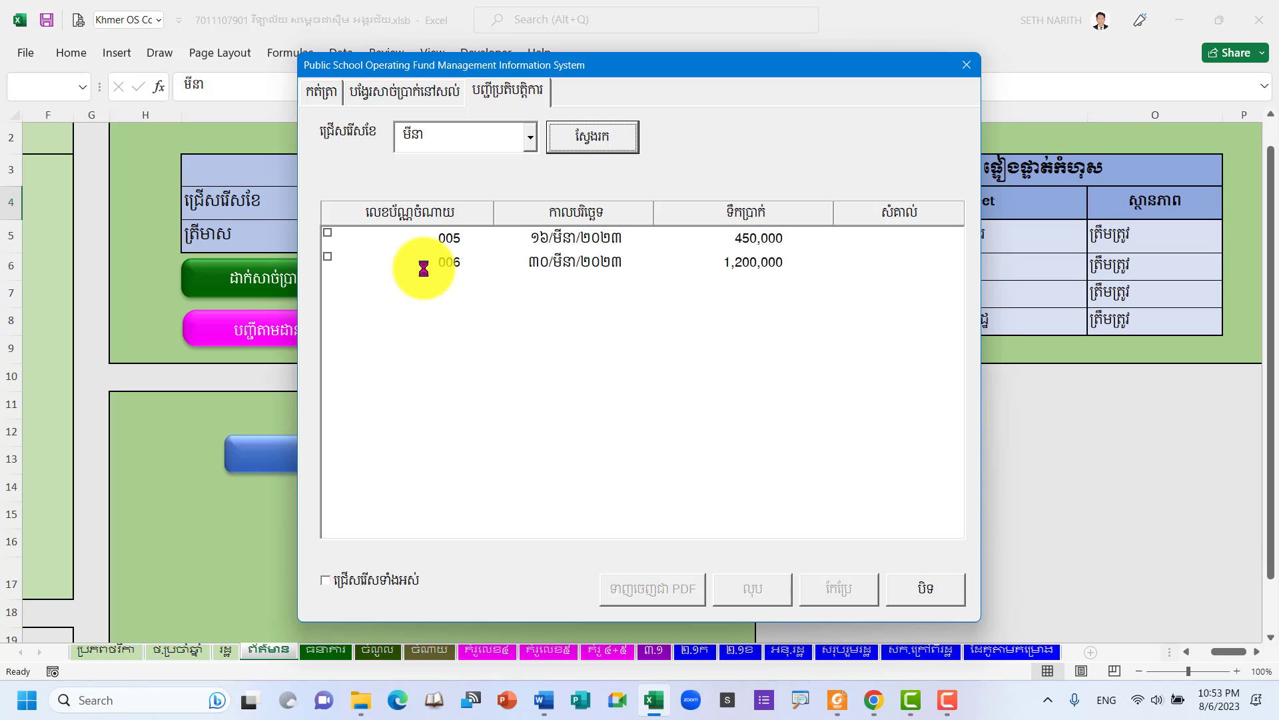
left_click(328, 257)
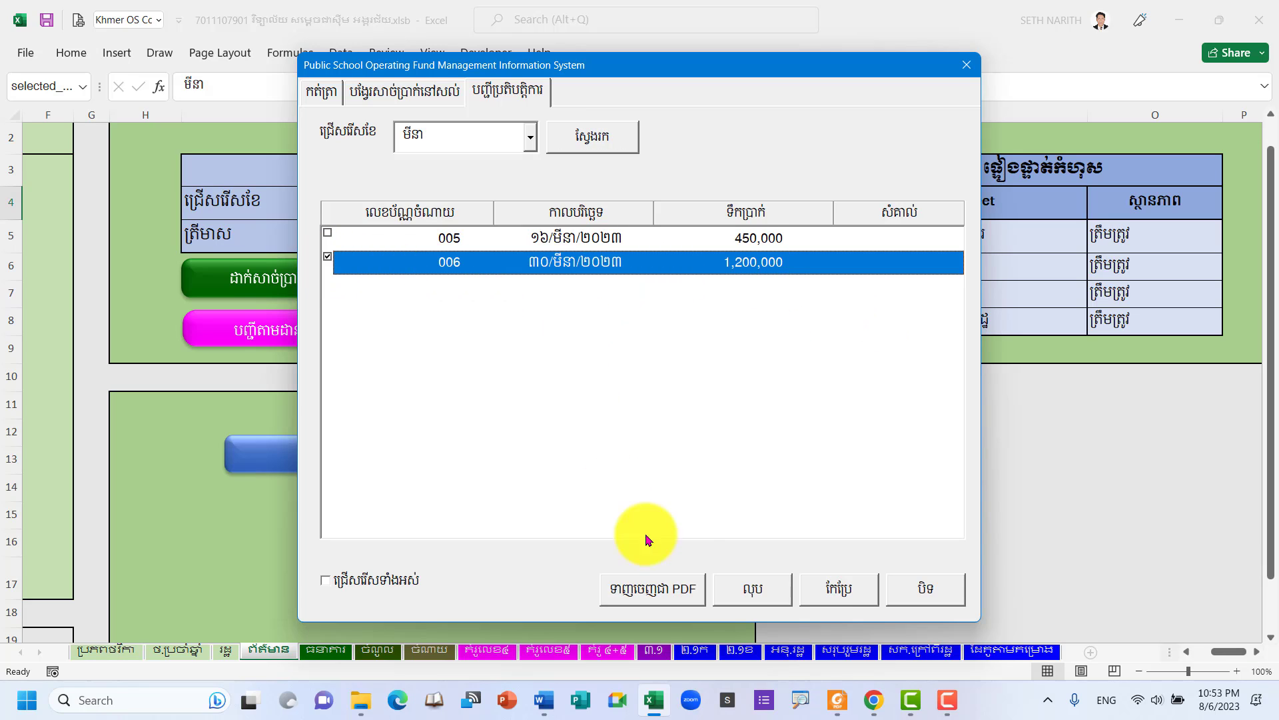
left_click(776, 592)
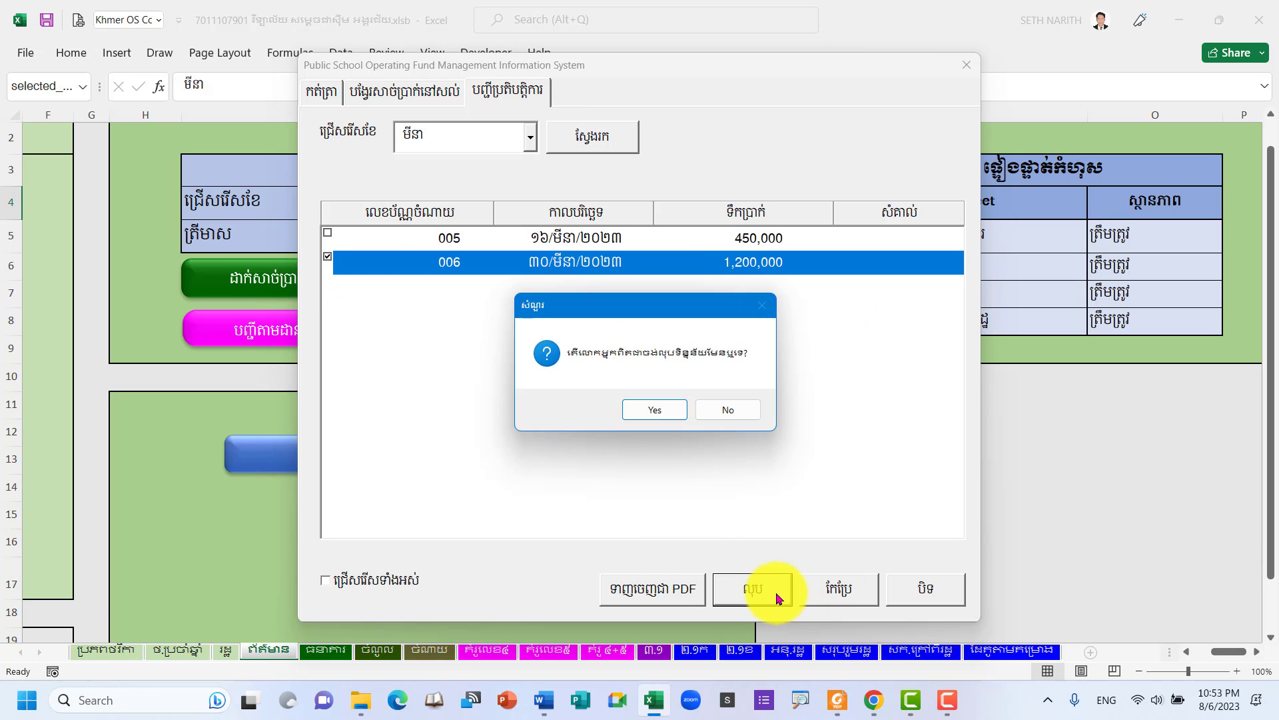
left_click(675, 409)
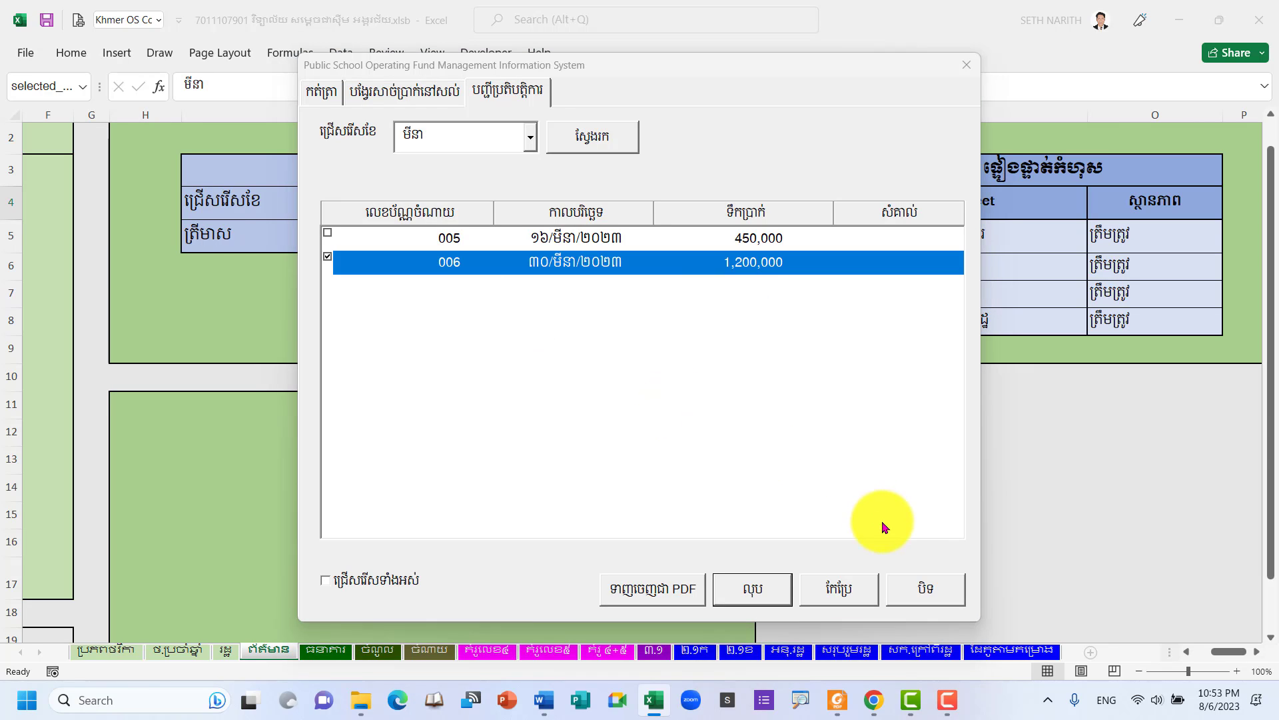
left_click(711, 422)
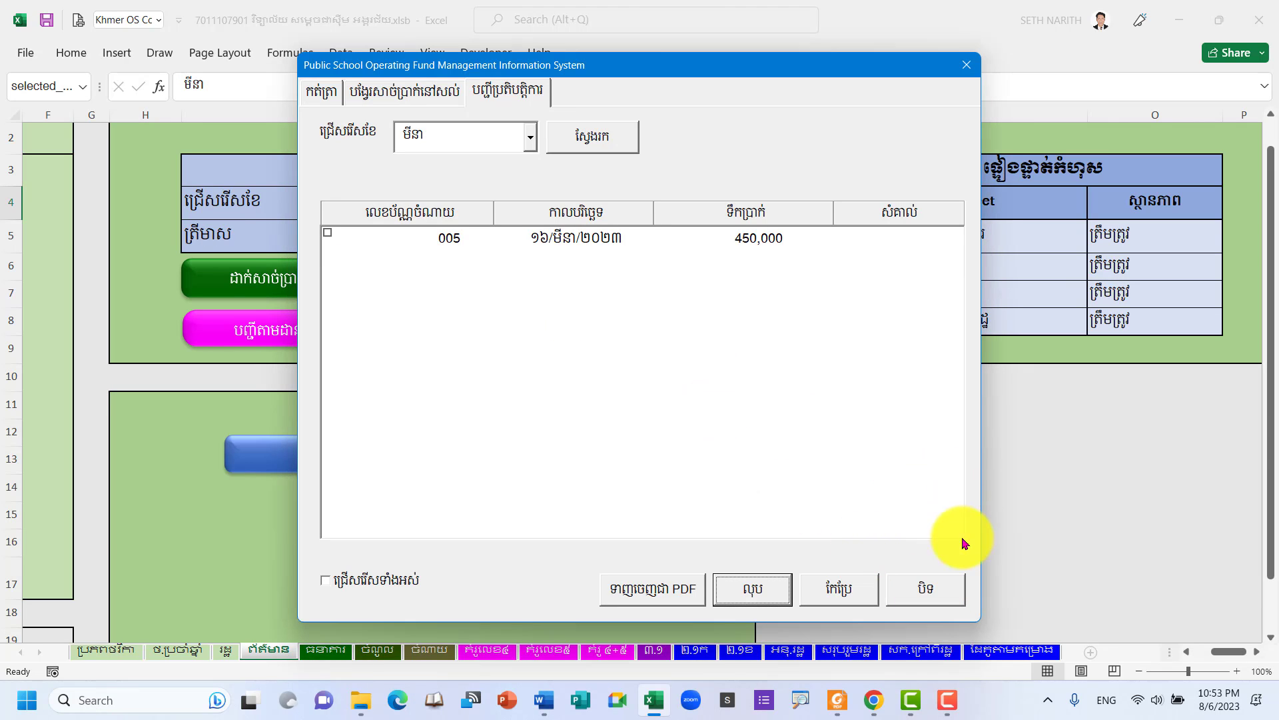
Reopen the expense form's transaction list to confirm voucher 006 is gone, then close it.
left_click(930, 588)
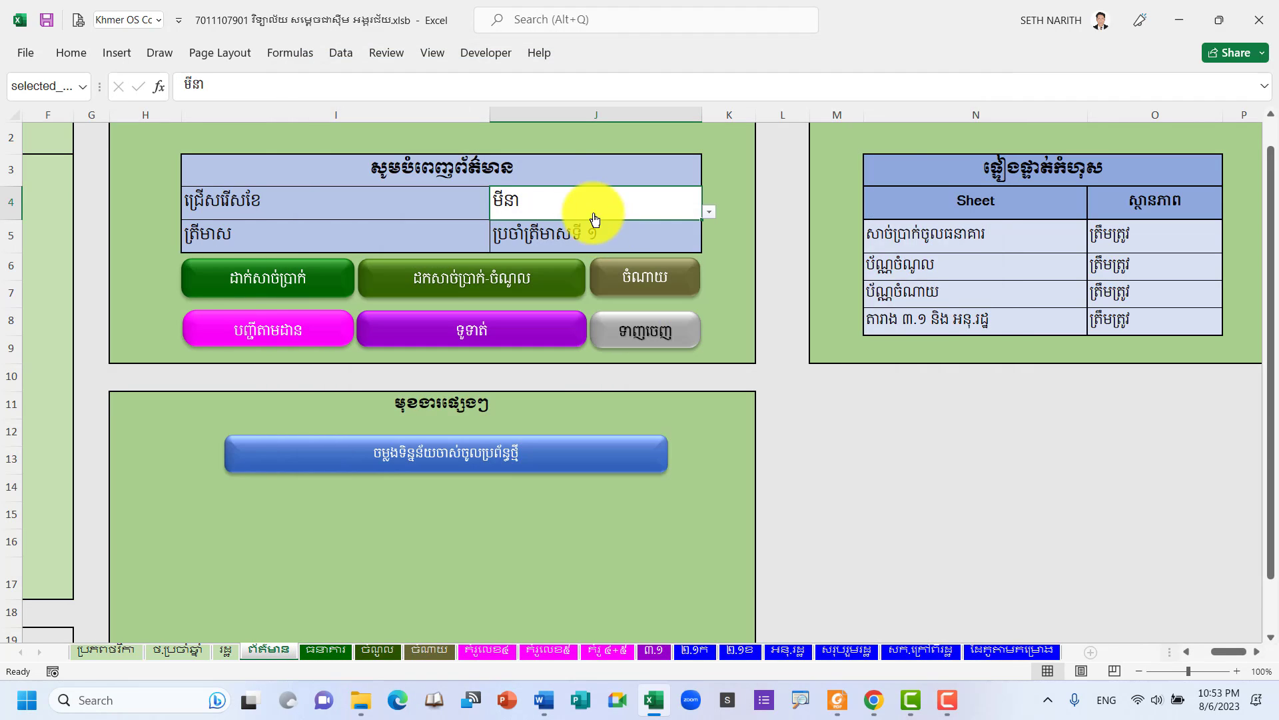
left_click(623, 278)
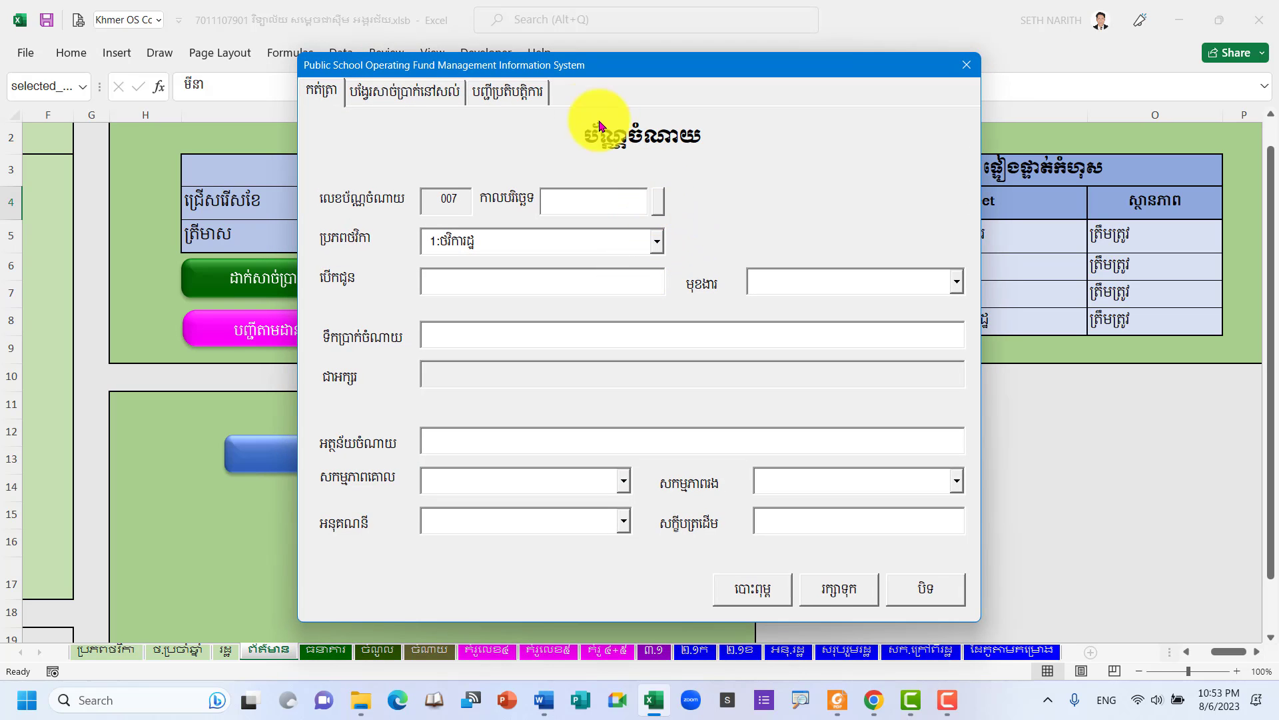
left_click(520, 89)
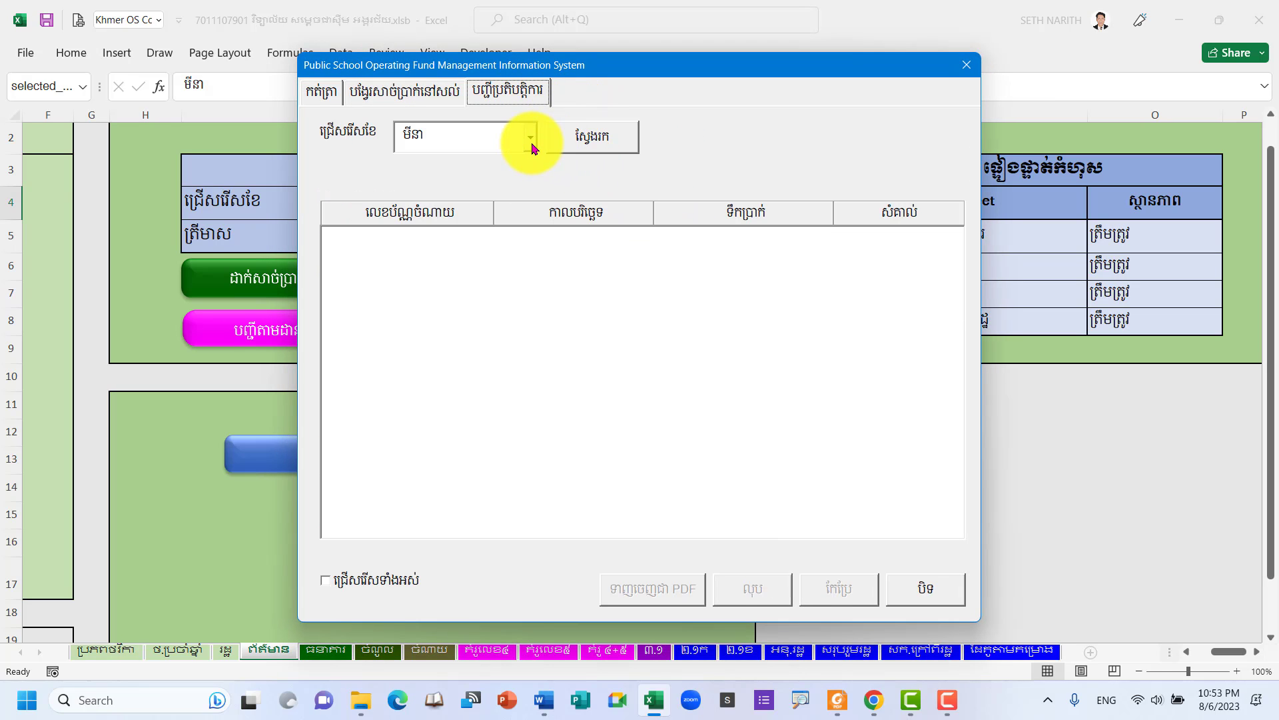
left_click(936, 588)
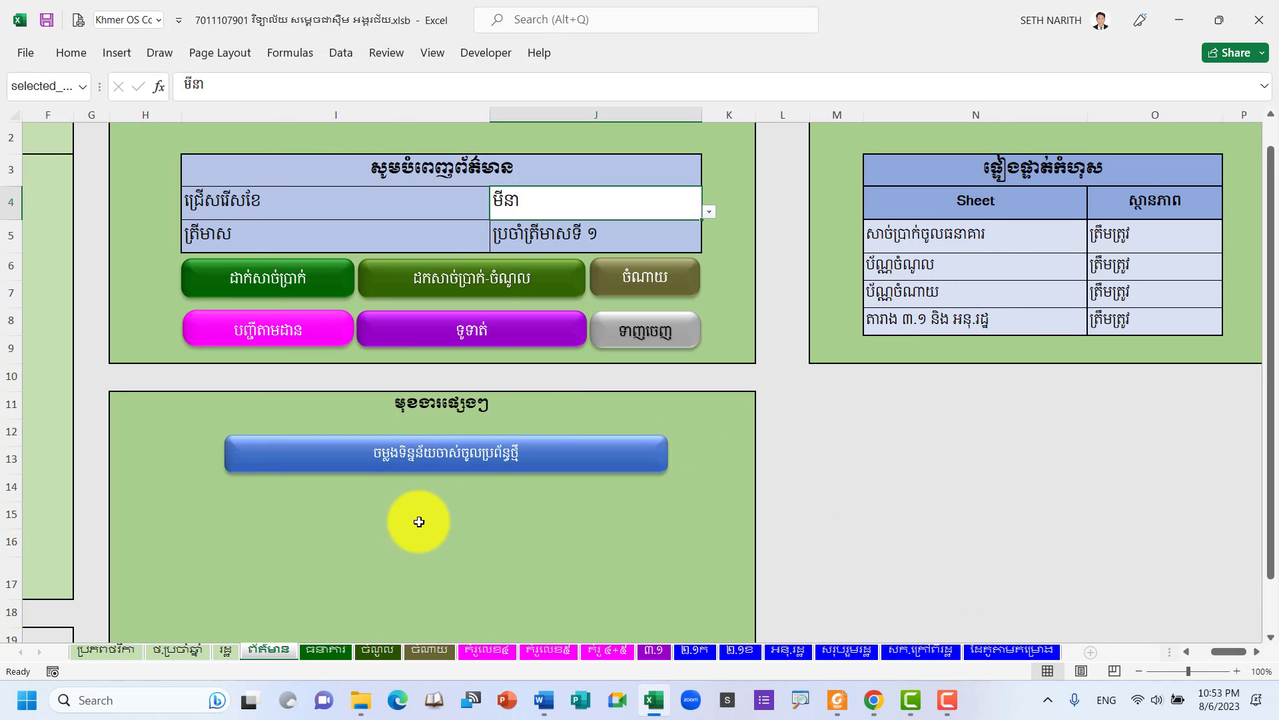
Inspect the struck-through voucher 006 row 17 on the ចំណាយ expense sheet.
left_click(429, 650)
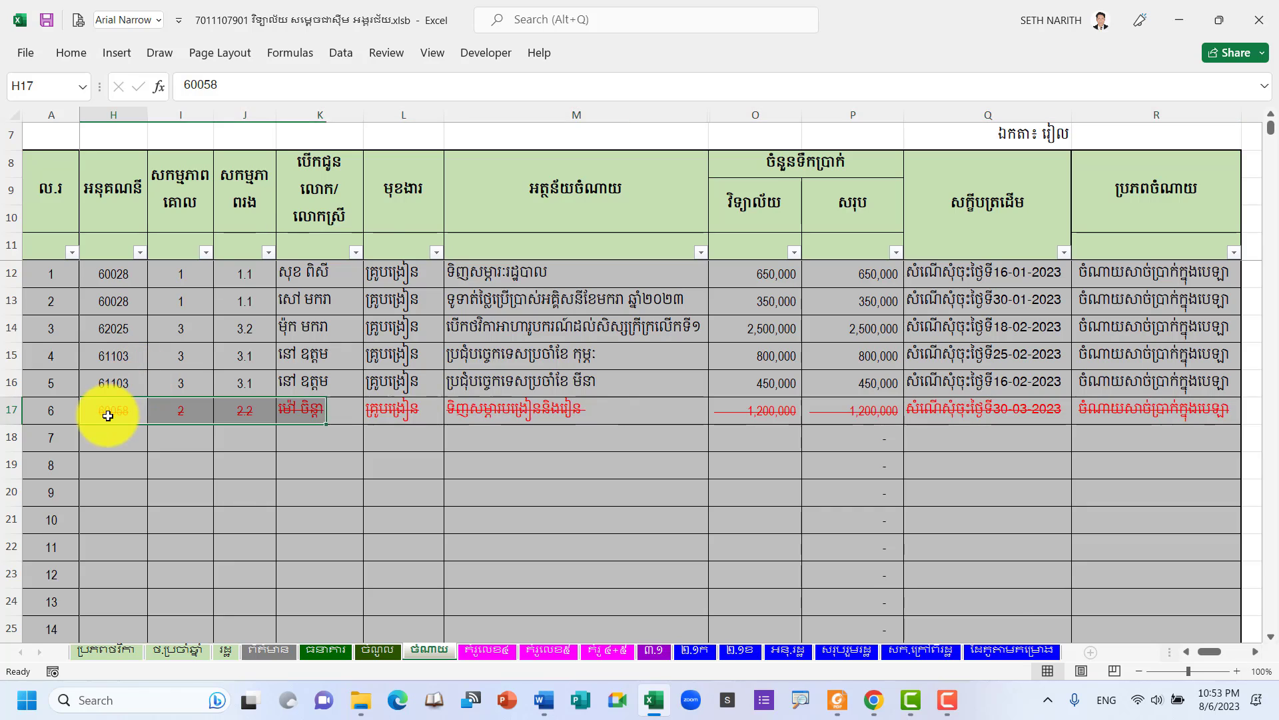
left_click_drag(106, 418, 1193, 409)
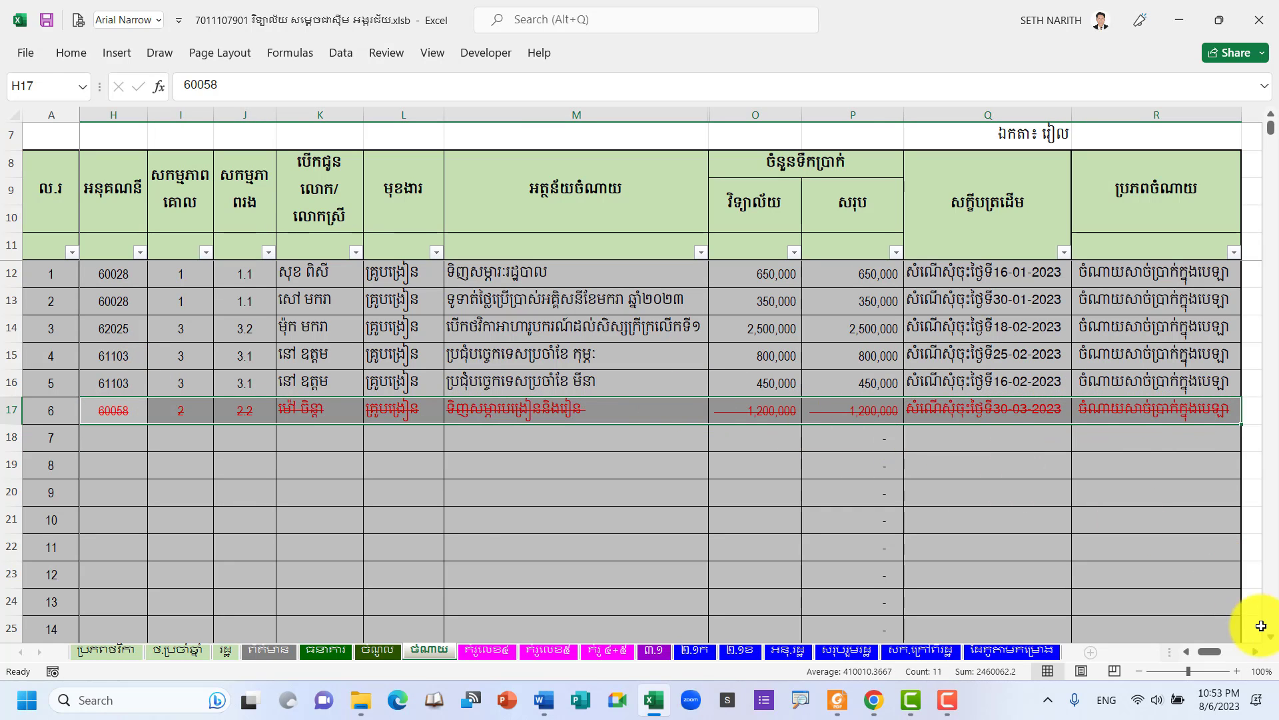
left_click_drag(1217, 657, 1186, 659)
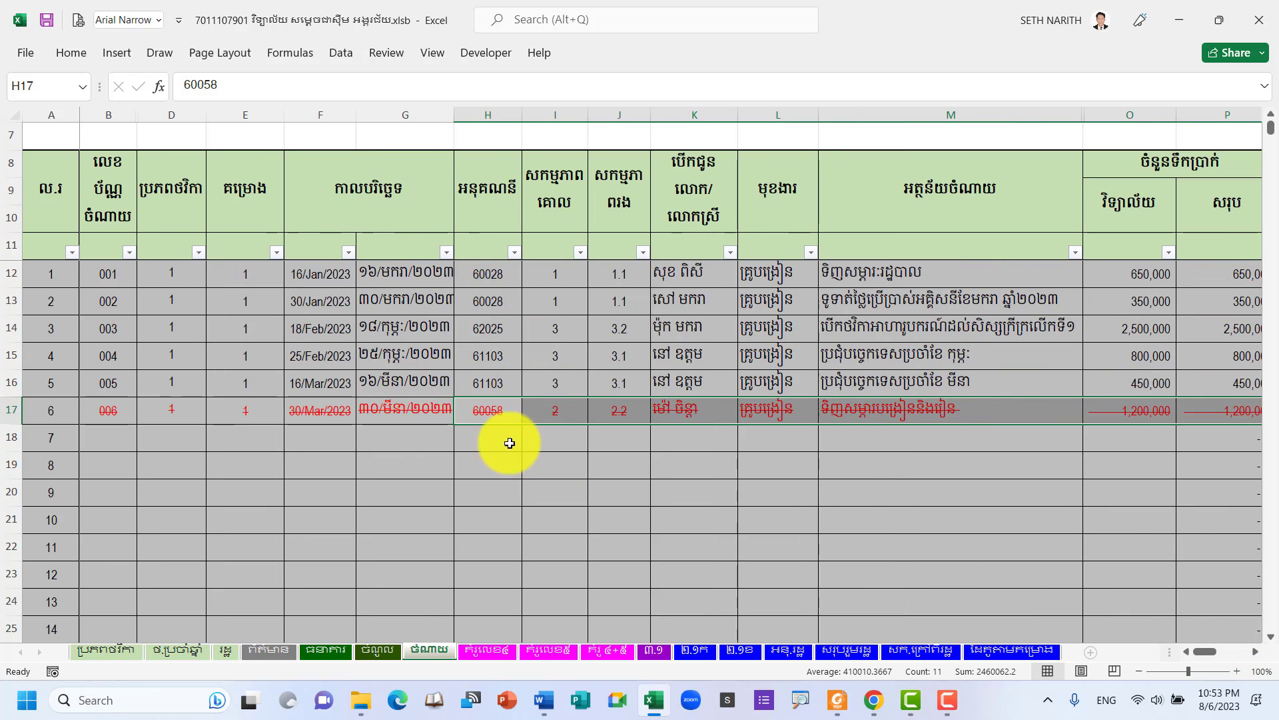
left_click(417, 410)
left_click(94, 434)
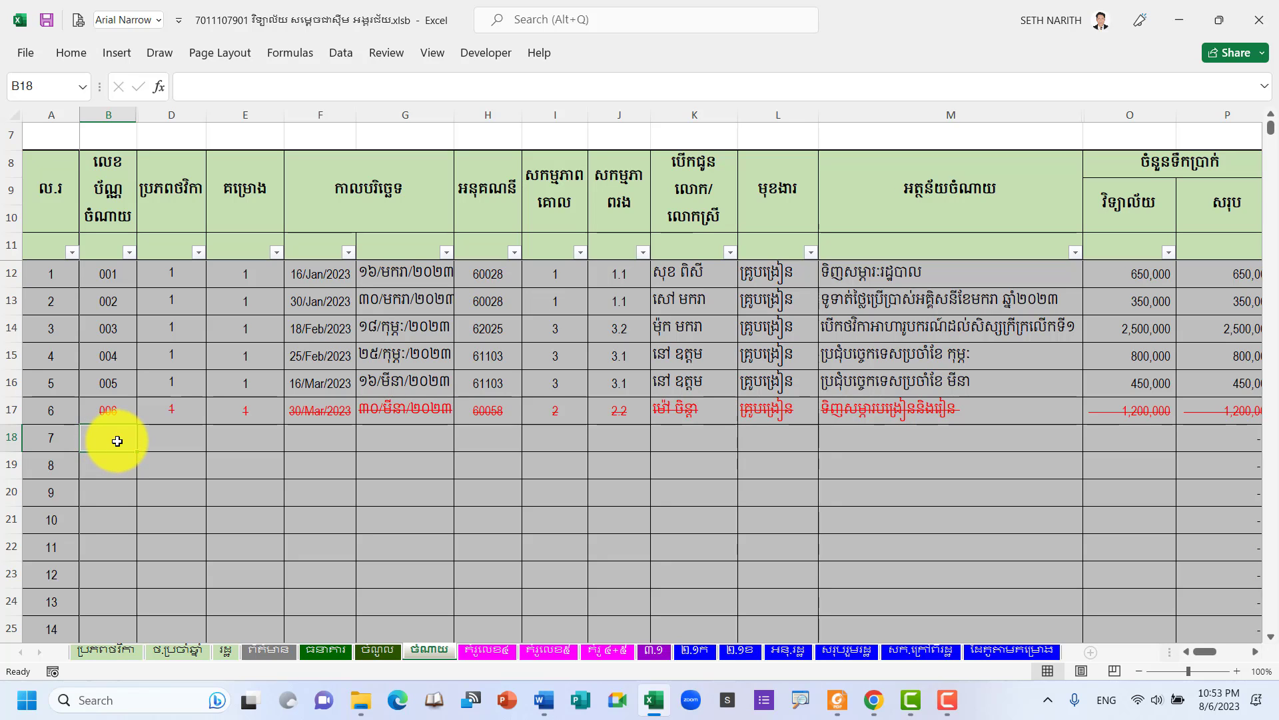
left_click_drag(117, 441, 331, 437)
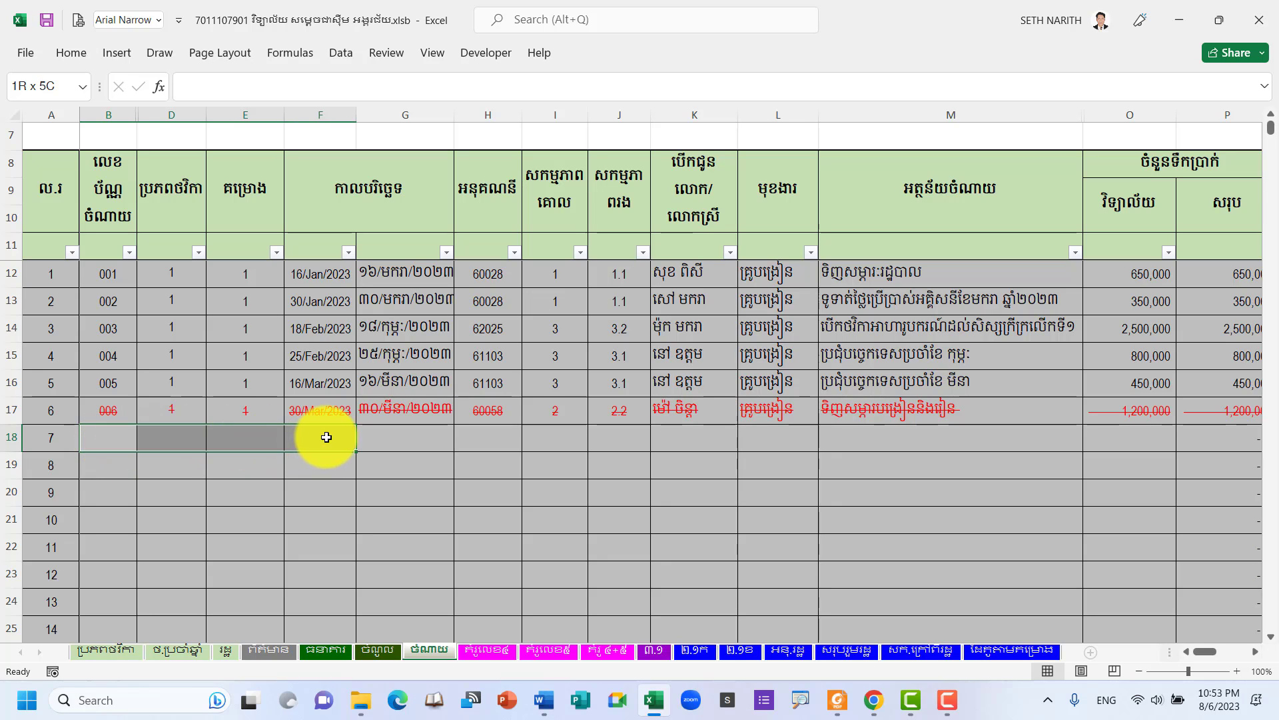
left_click(102, 413)
left_click_drag(108, 413, 570, 424)
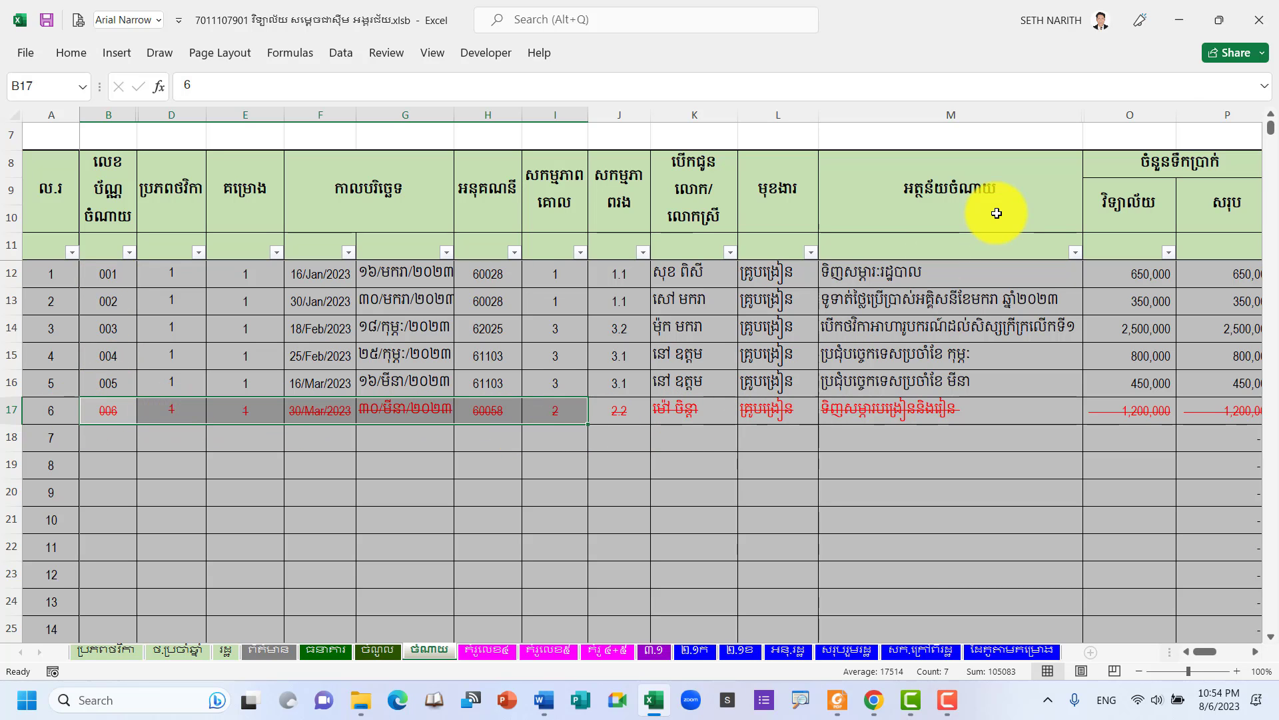
Open the ExportedDisbursement PDF from the desktop's Online teaching folder.
left_click(1178, 20)
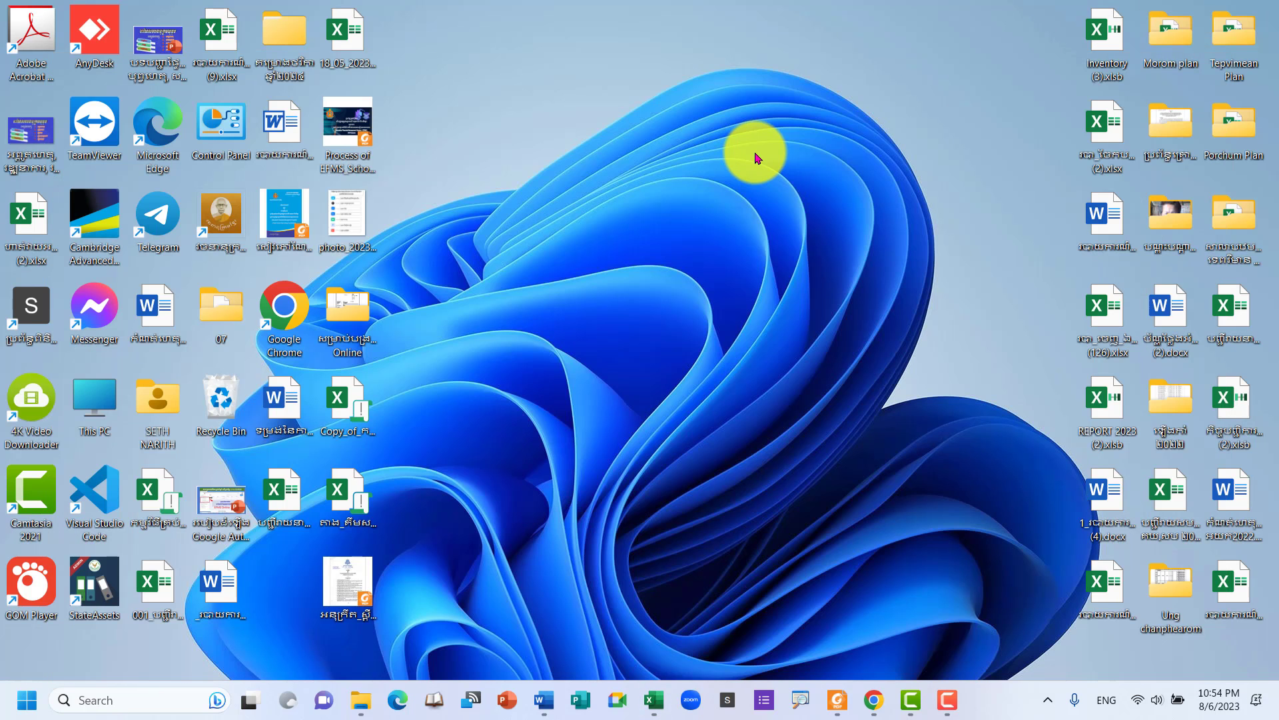
double_click(341, 323)
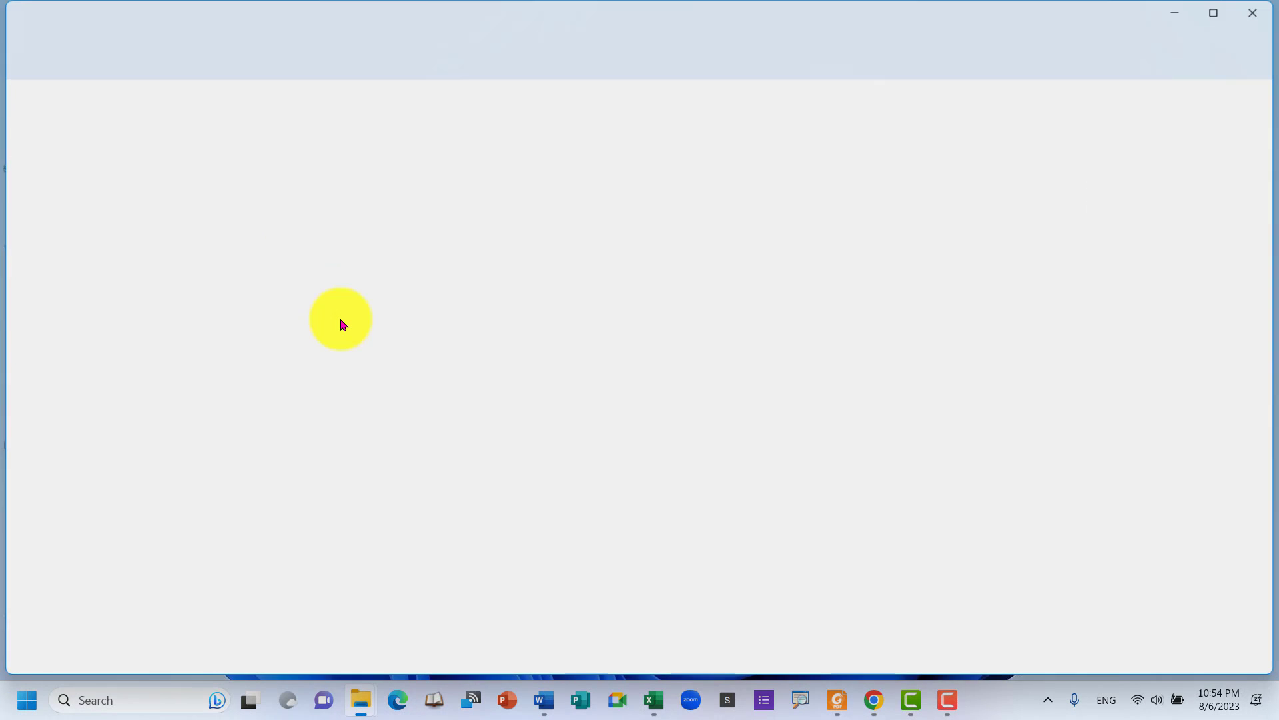
left_click(479, 177)
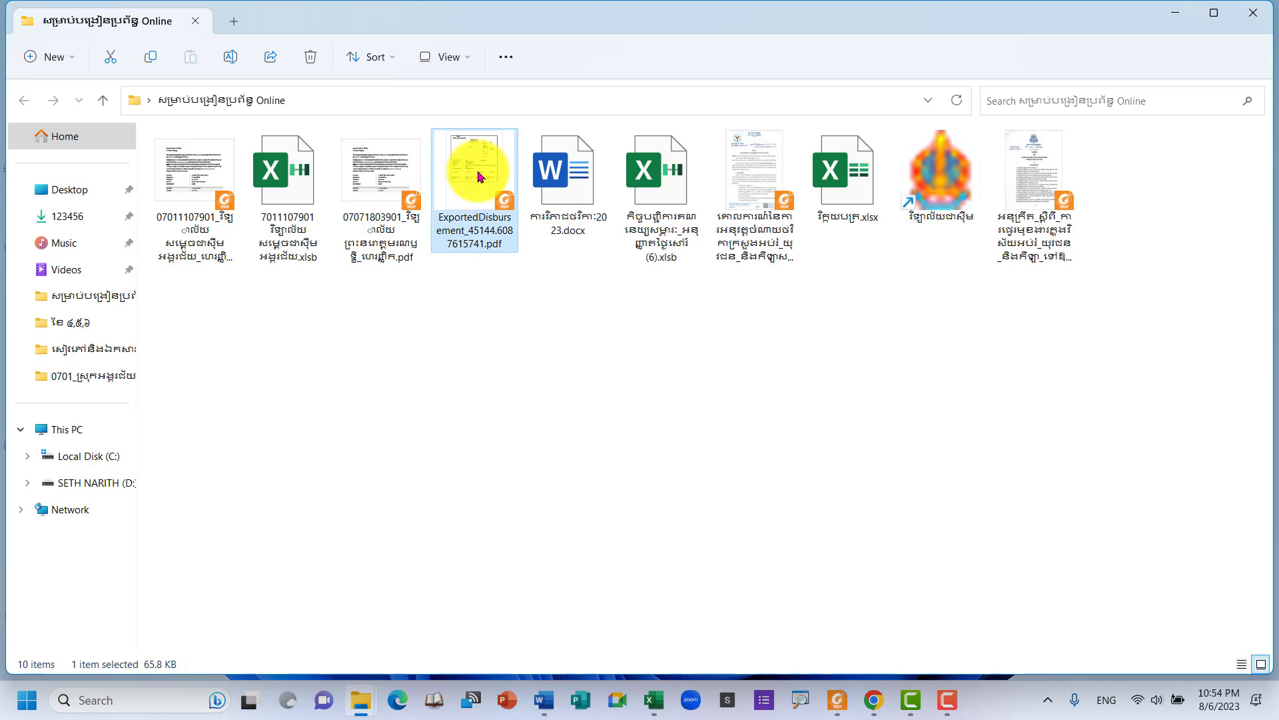
double_click(478, 176)
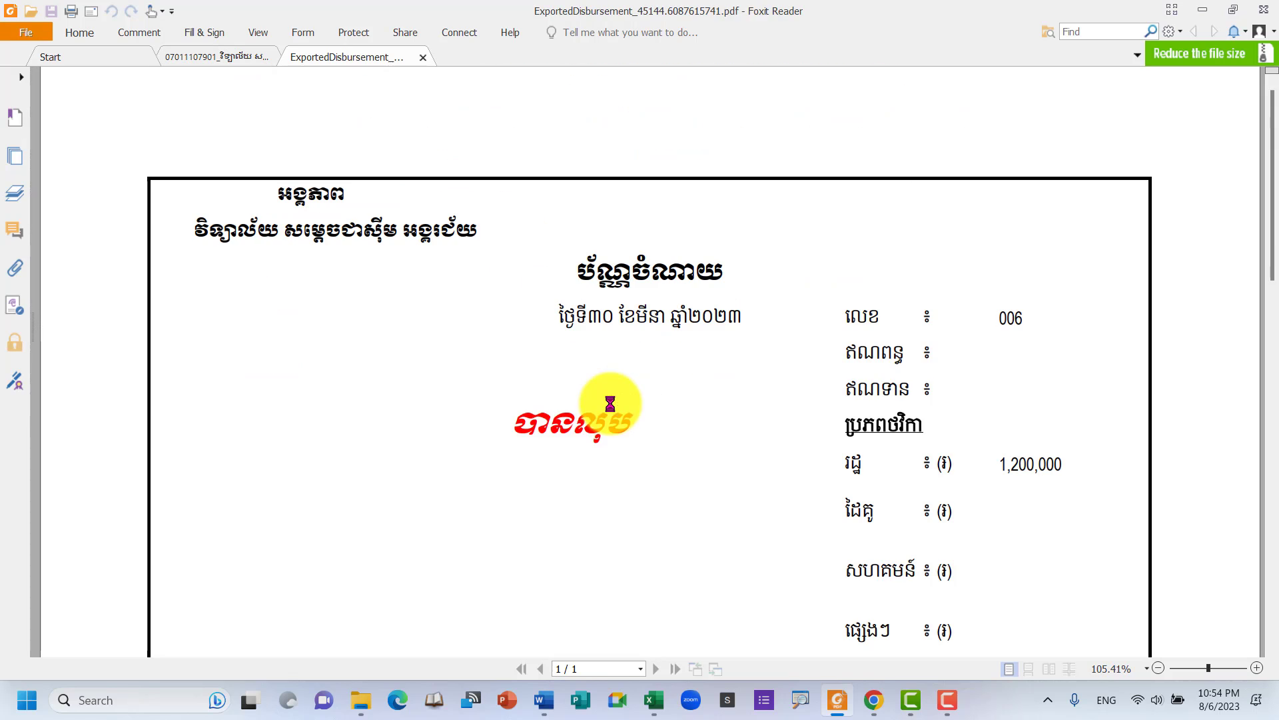
Scroll through the deleted-stamped voucher 006 PDF for 1,200,000, then close Foxit Reader.
scroll(609, 391, "down", 3)
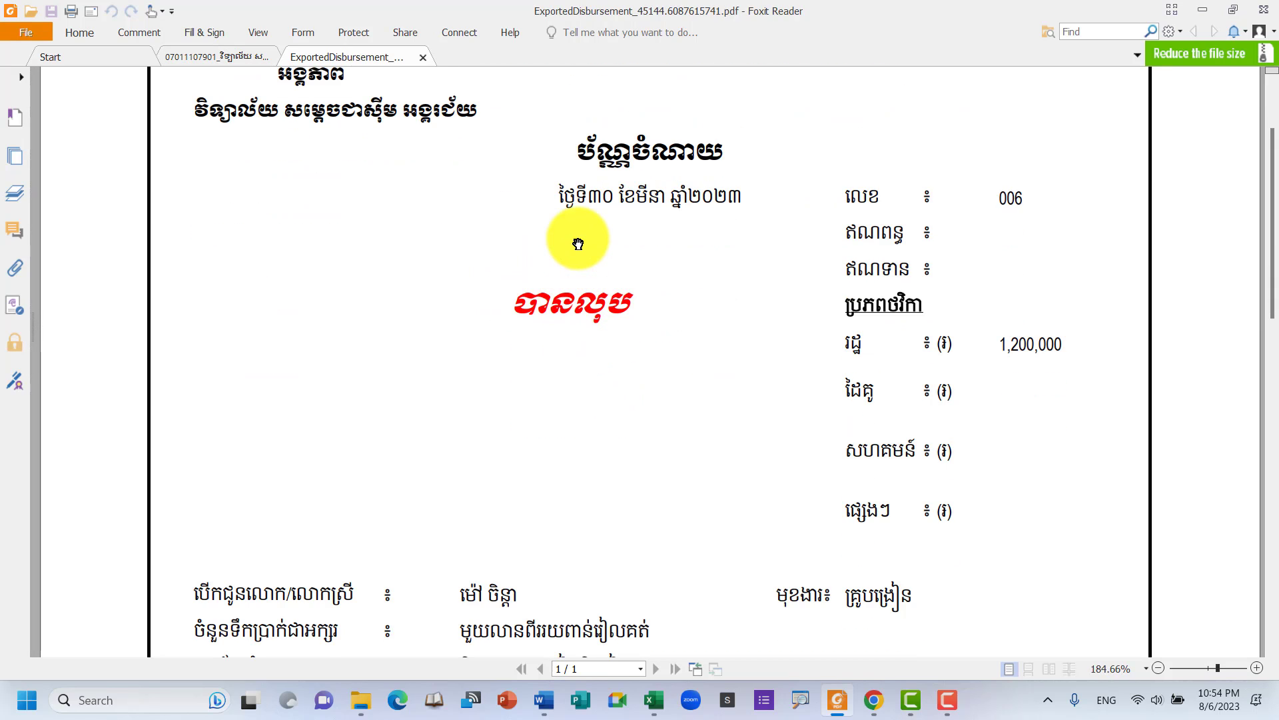
scroll(644, 407, "down", 1)
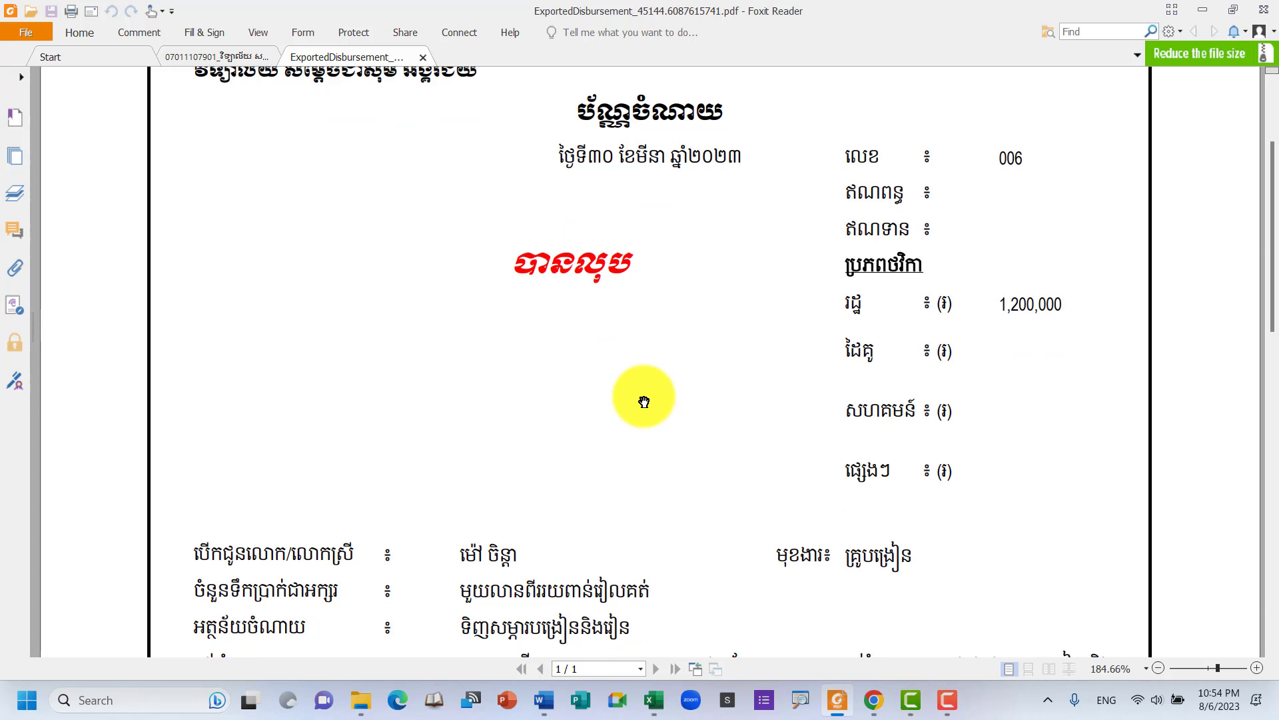
scroll(644, 400, "down", 4)
scroll(648, 396, "down", 2)
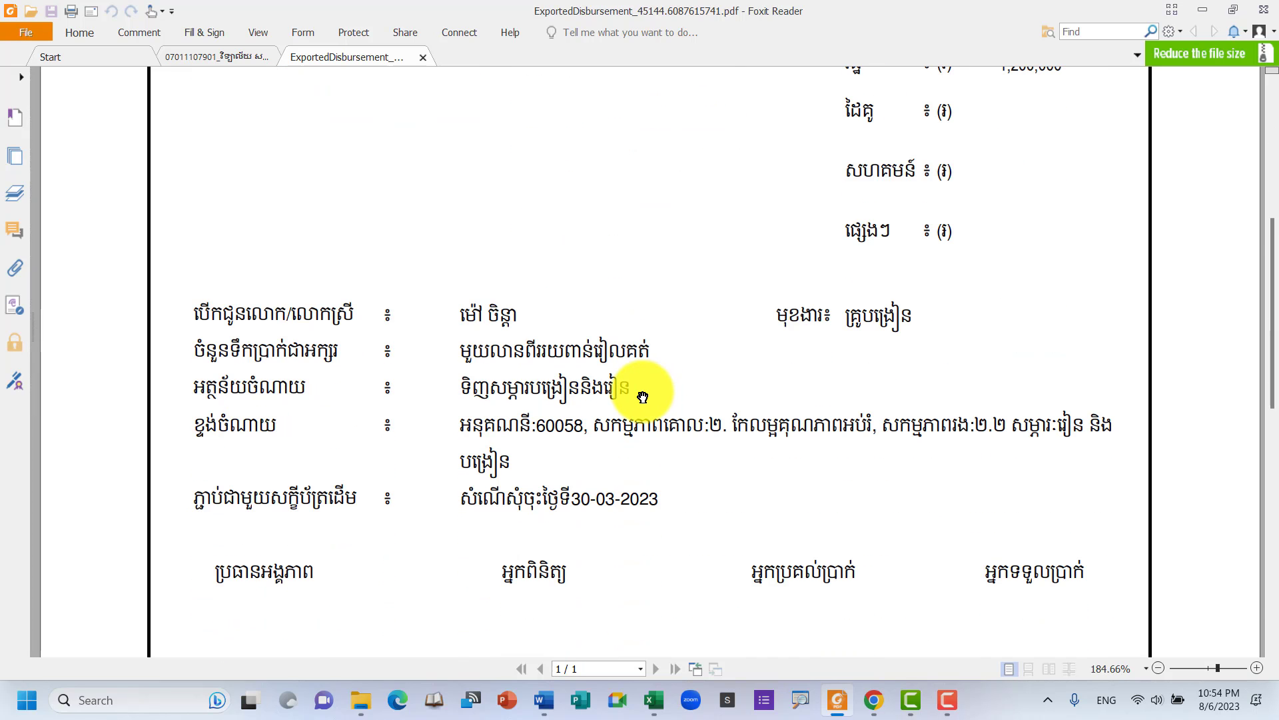
scroll(643, 398, "up", 8)
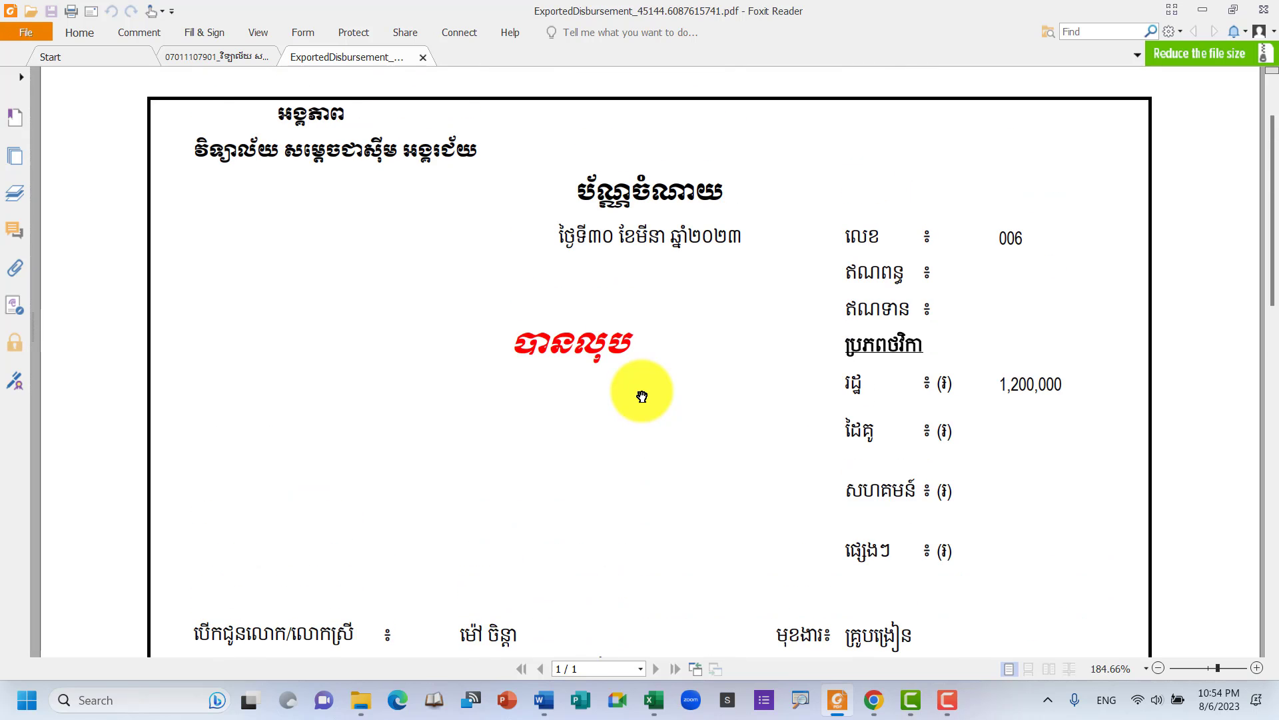
scroll(642, 397, "down", 11)
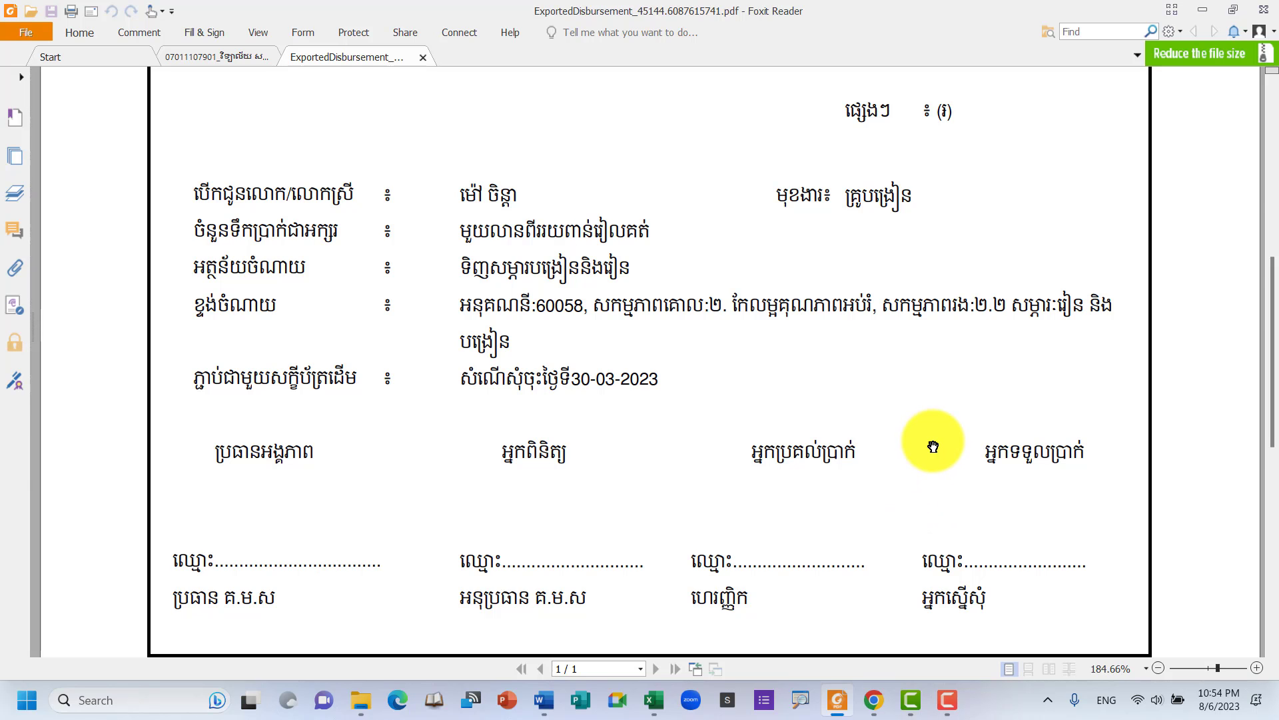
scroll(834, 343, "up", 1)
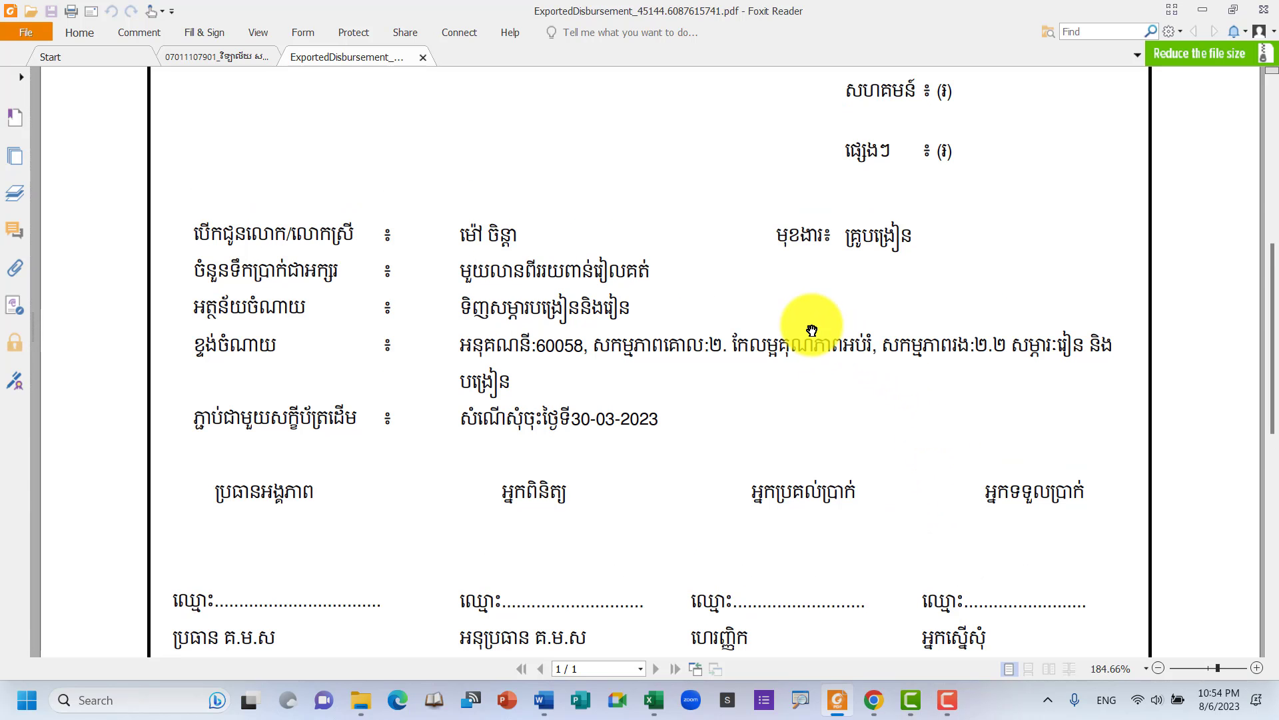
scroll(812, 324, "up", 5)
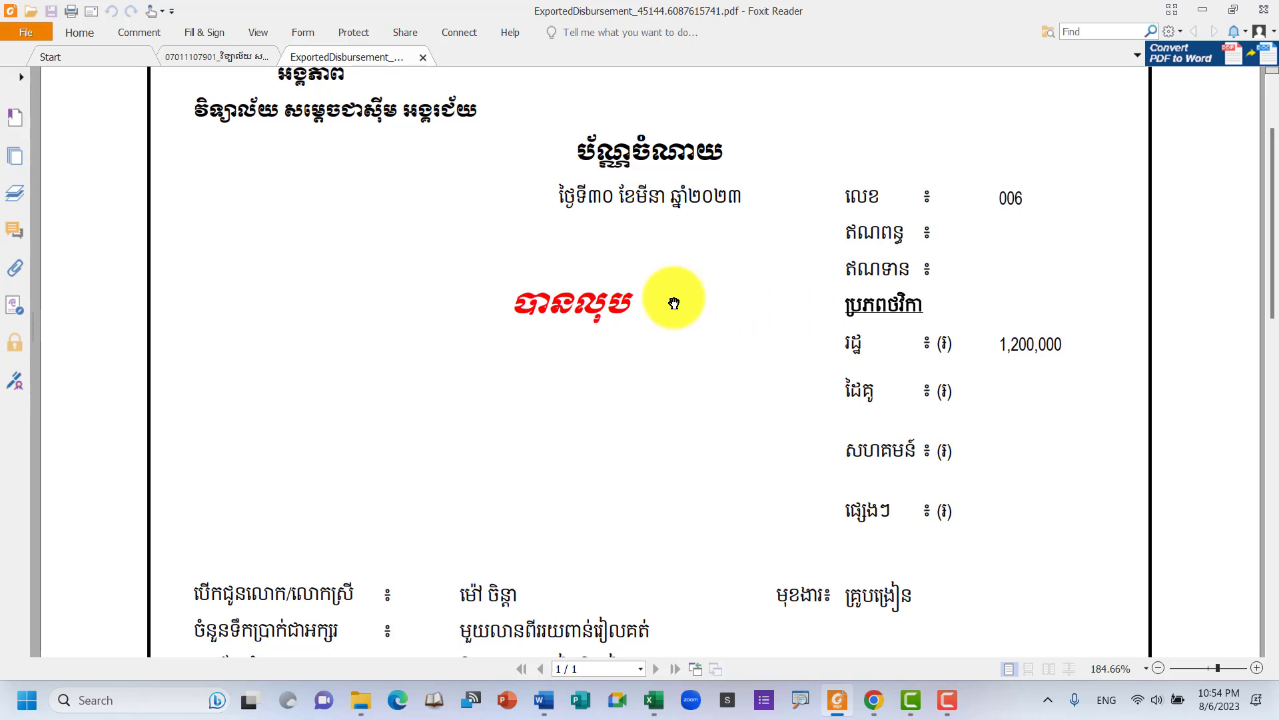
scroll(614, 286, "up", 1)
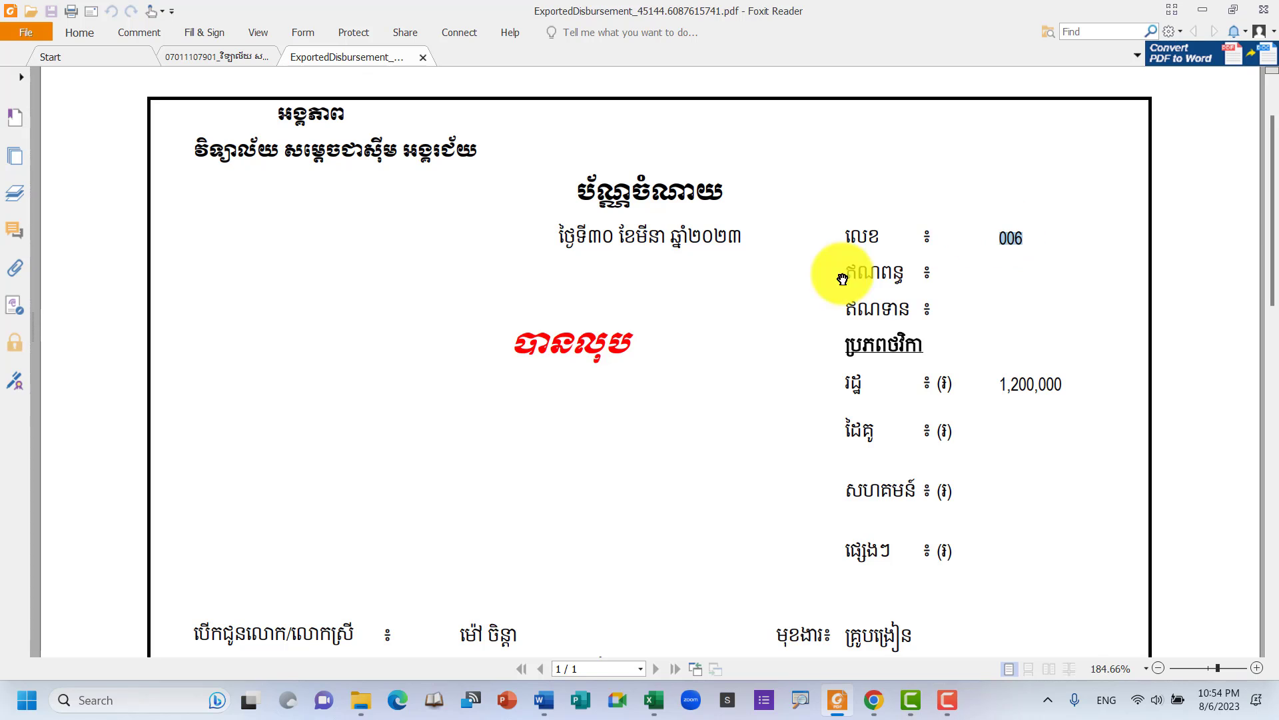
scroll(564, 354, "down", 1)
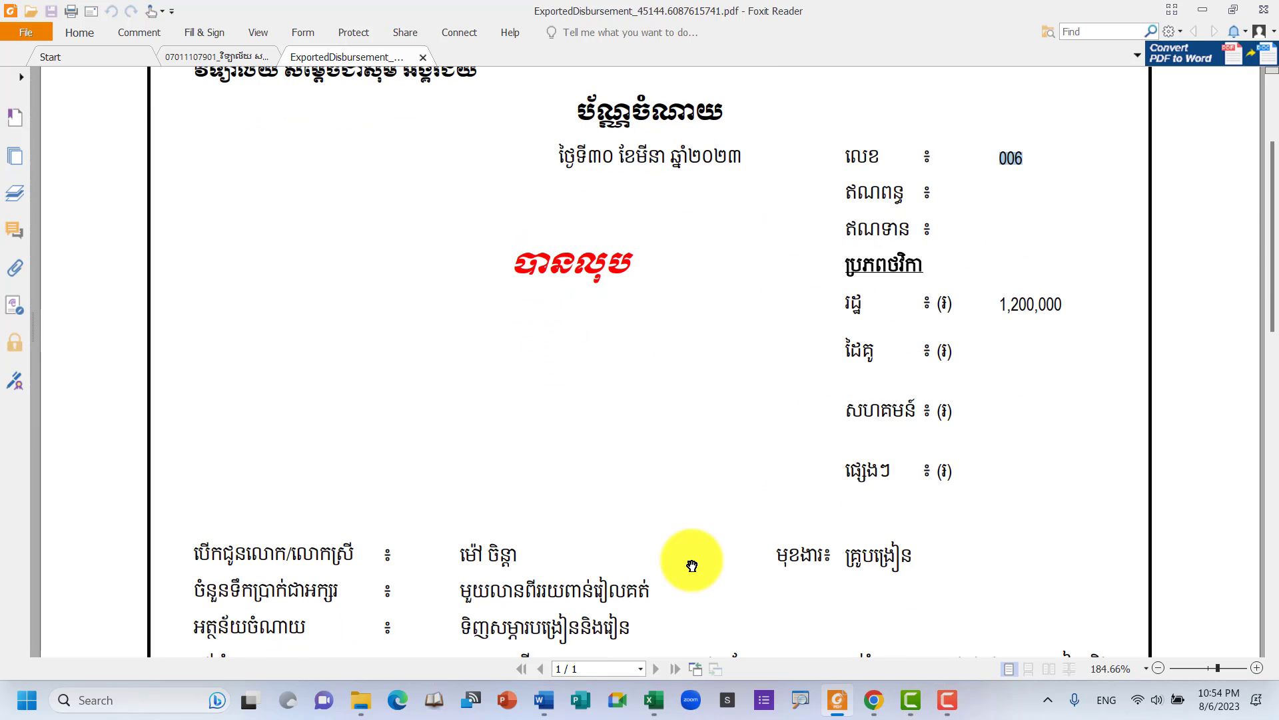
left_click(1265, 9)
Close all PDF tabs, quit Excel without saving, and return to EFMS SOF in Chrome.
left_click(646, 363)
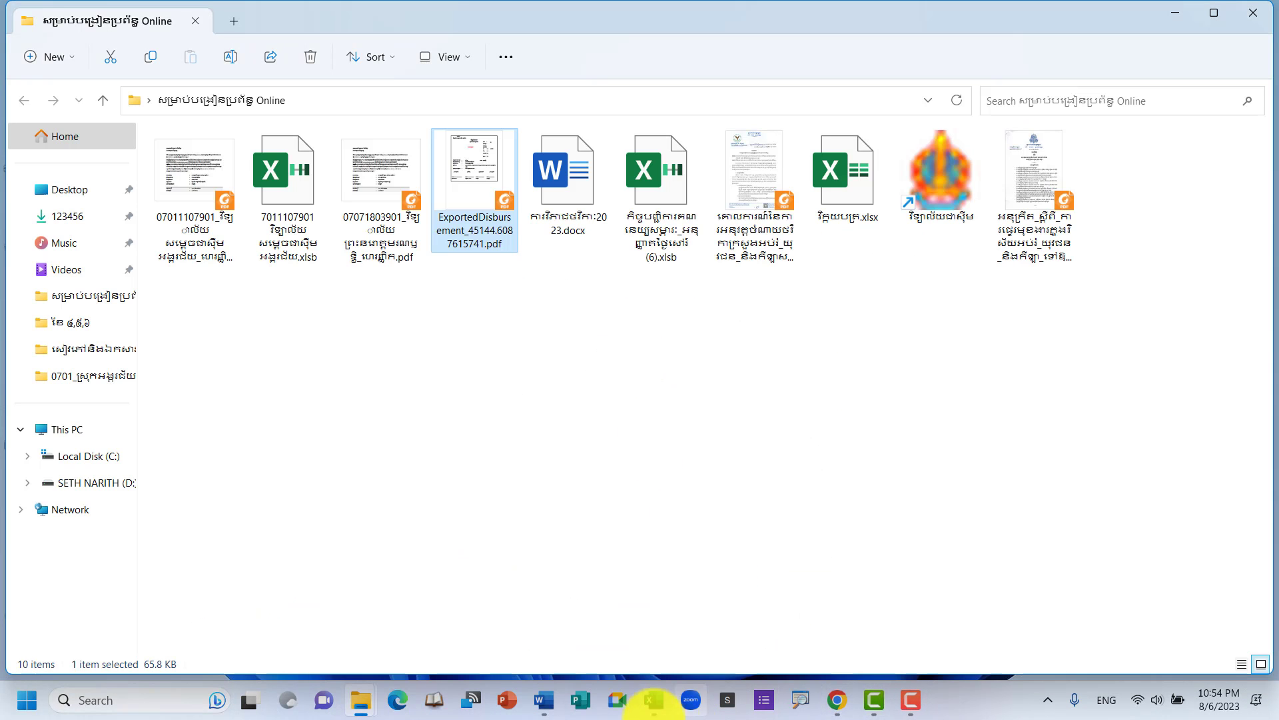
left_click(651, 699)
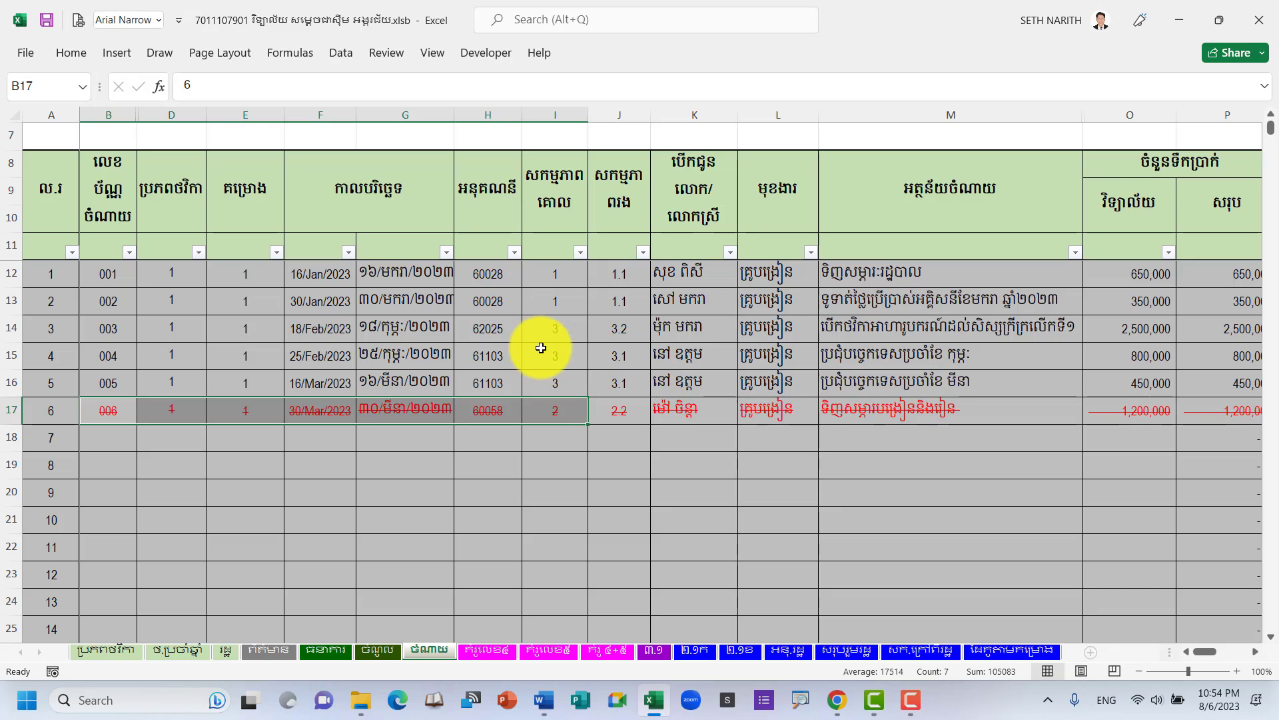
left_click(916, 437)
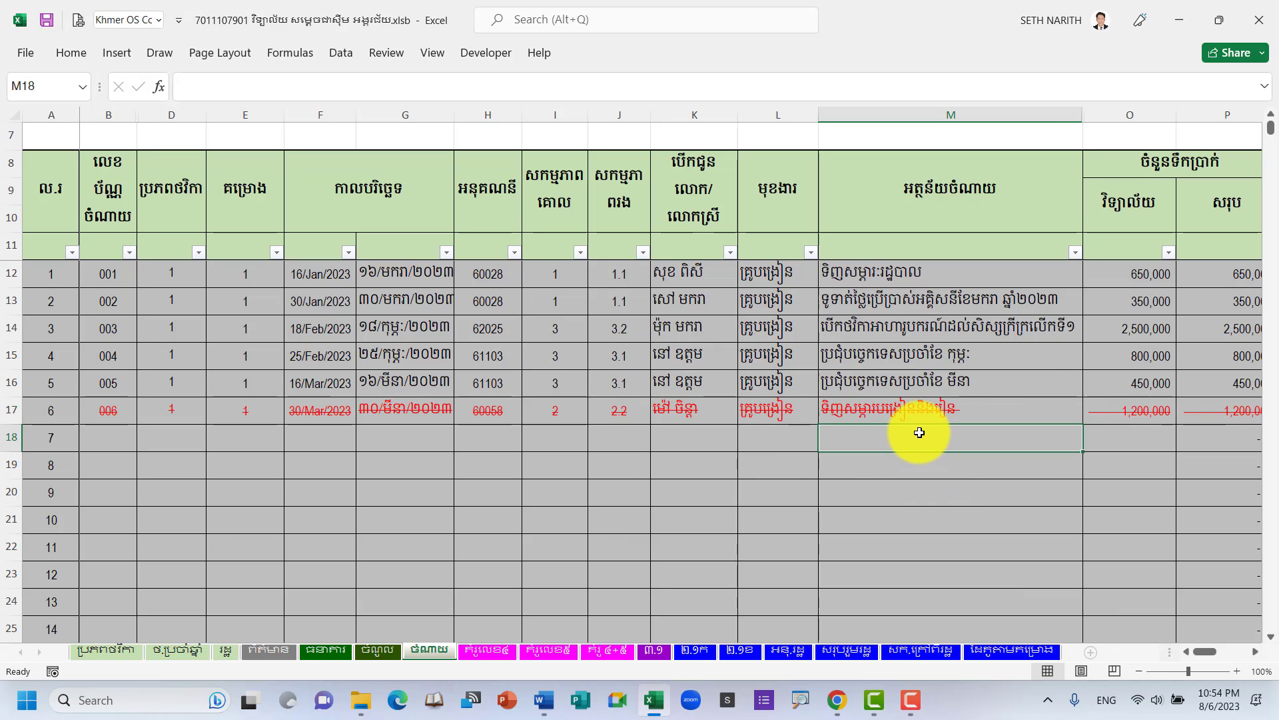
left_click(1265, 33)
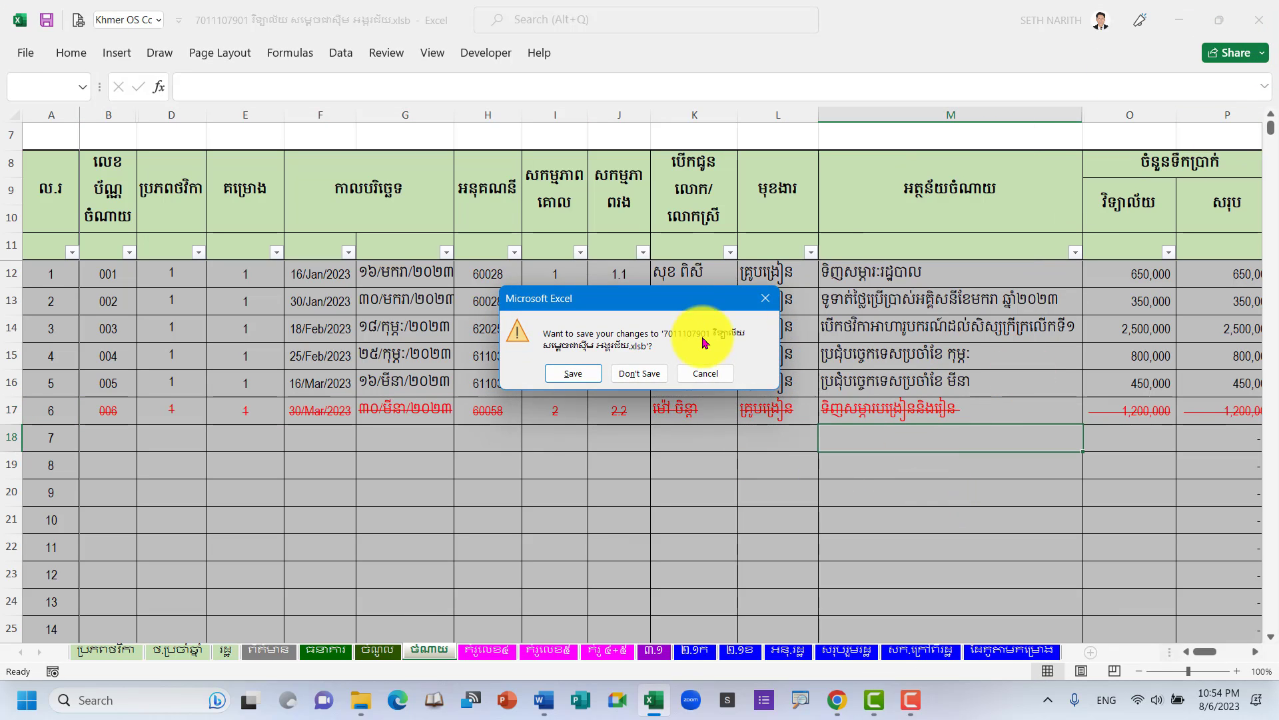
left_click(643, 375)
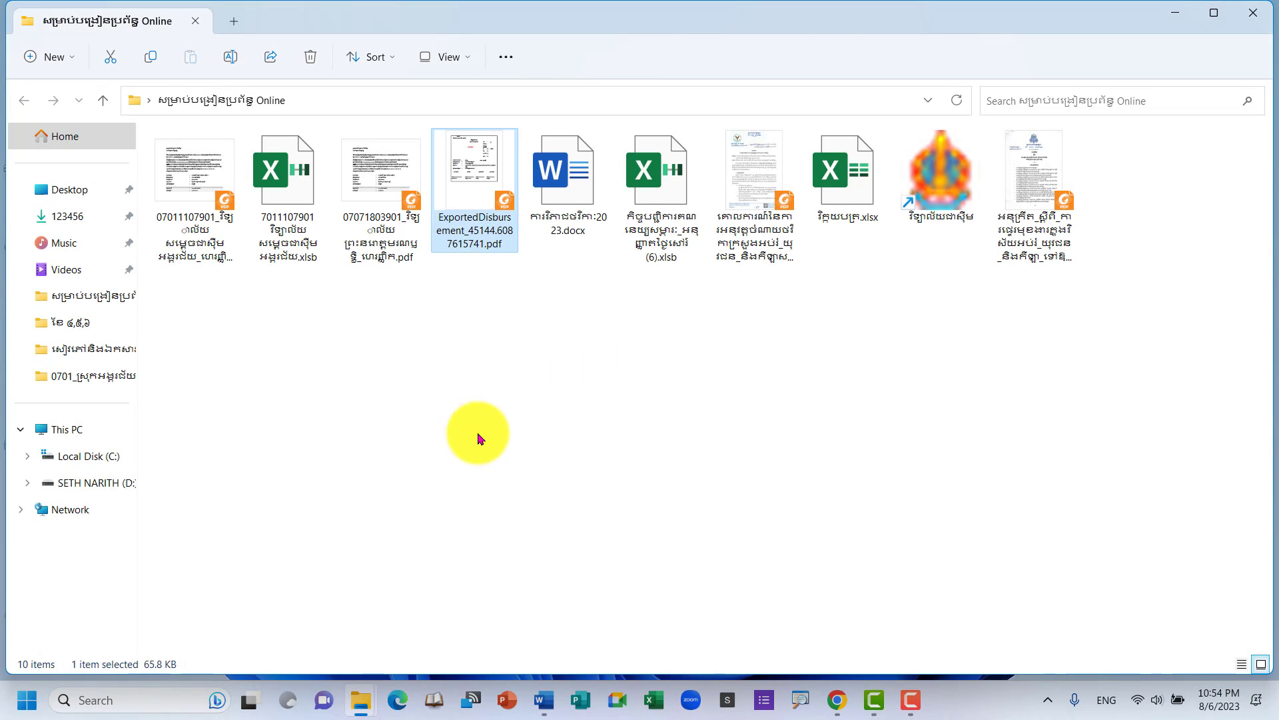
left_click(835, 701)
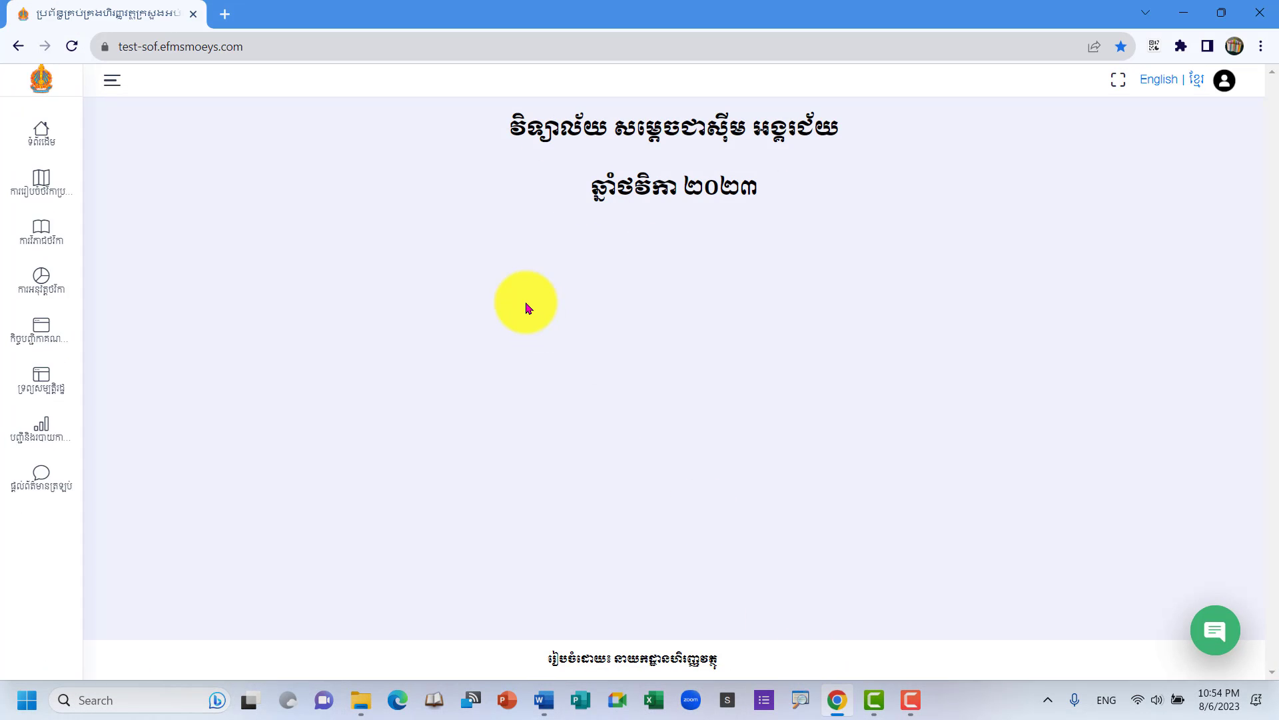
Go to ការអនុវត្តថវិកា > ប្រតិបត្តិការចំណូល to show the empty receipt transactions page.
left_click(17, 266)
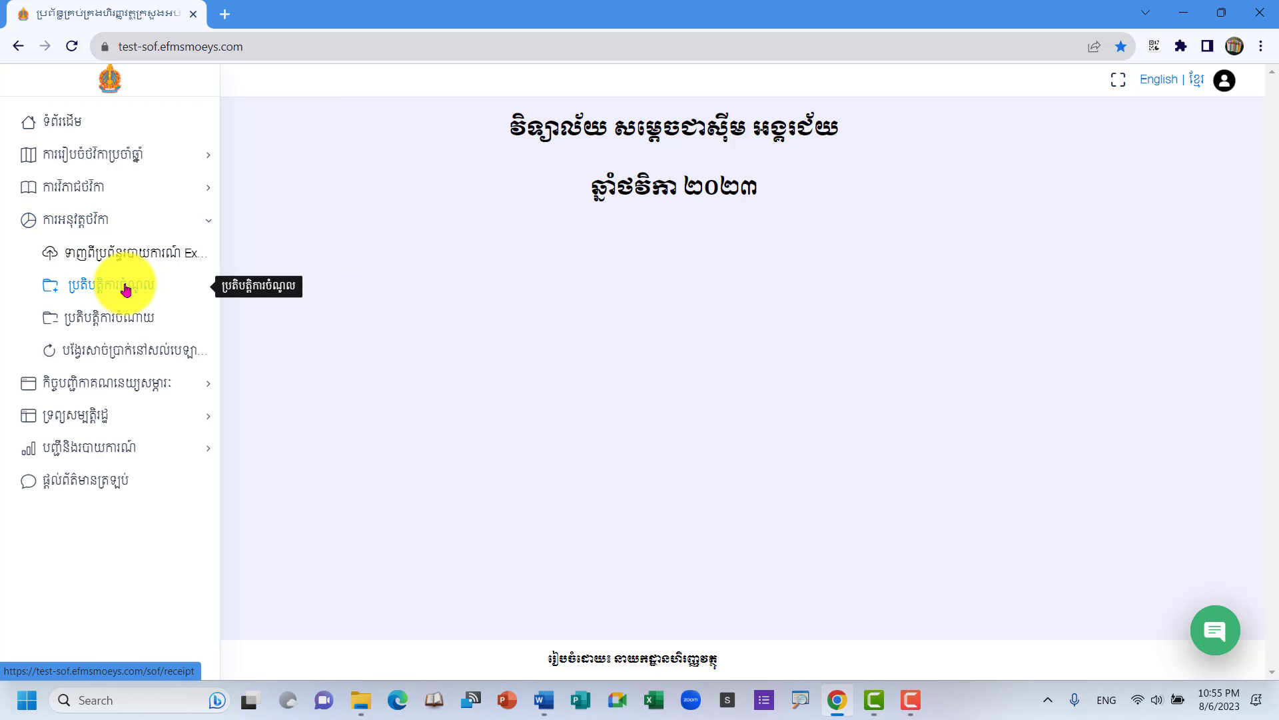
left_click(125, 289)
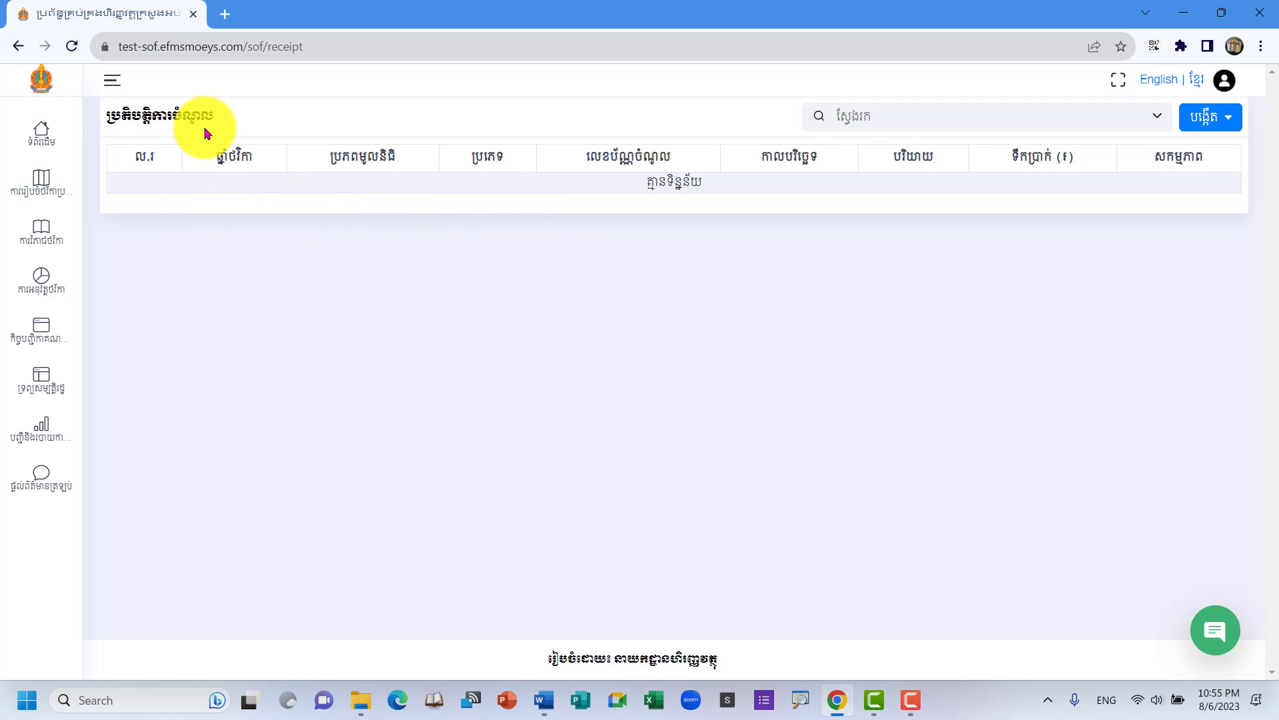
mouse_move(52, 229)
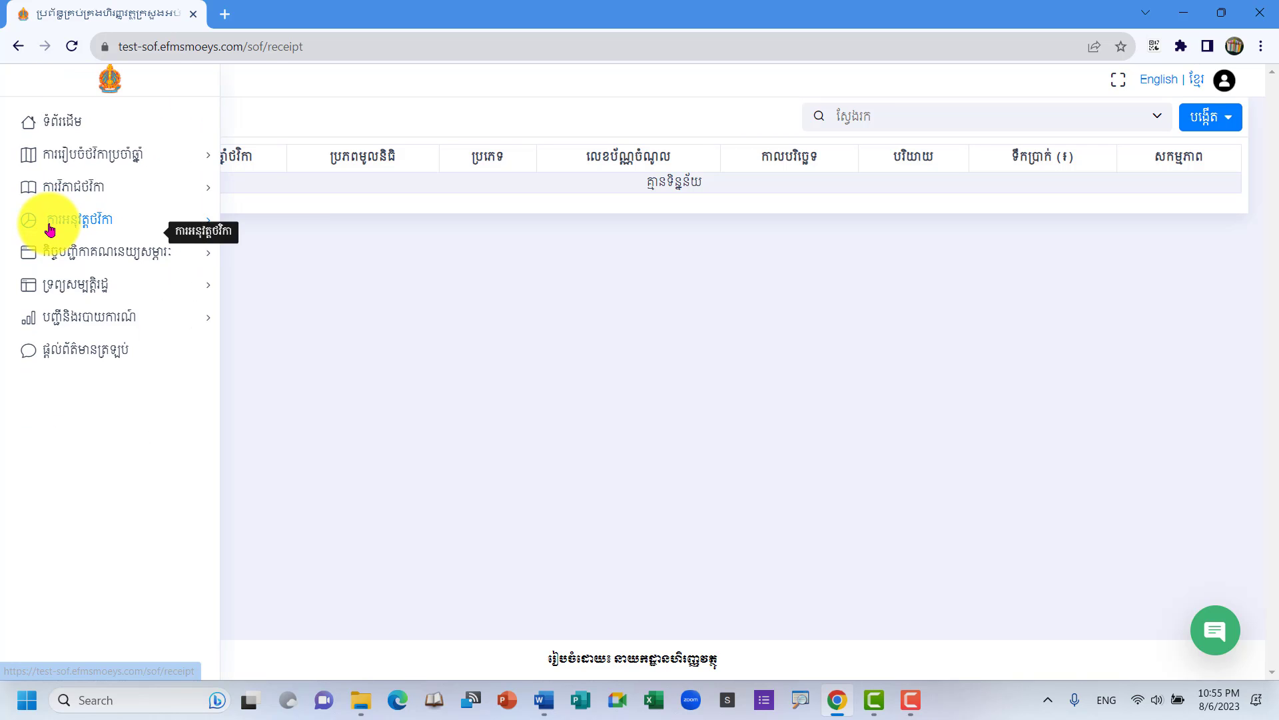
Browse the budget allocation and execution menus, open the បង្កើត Create dropdown, then switch to Word.
left_click(73, 191)
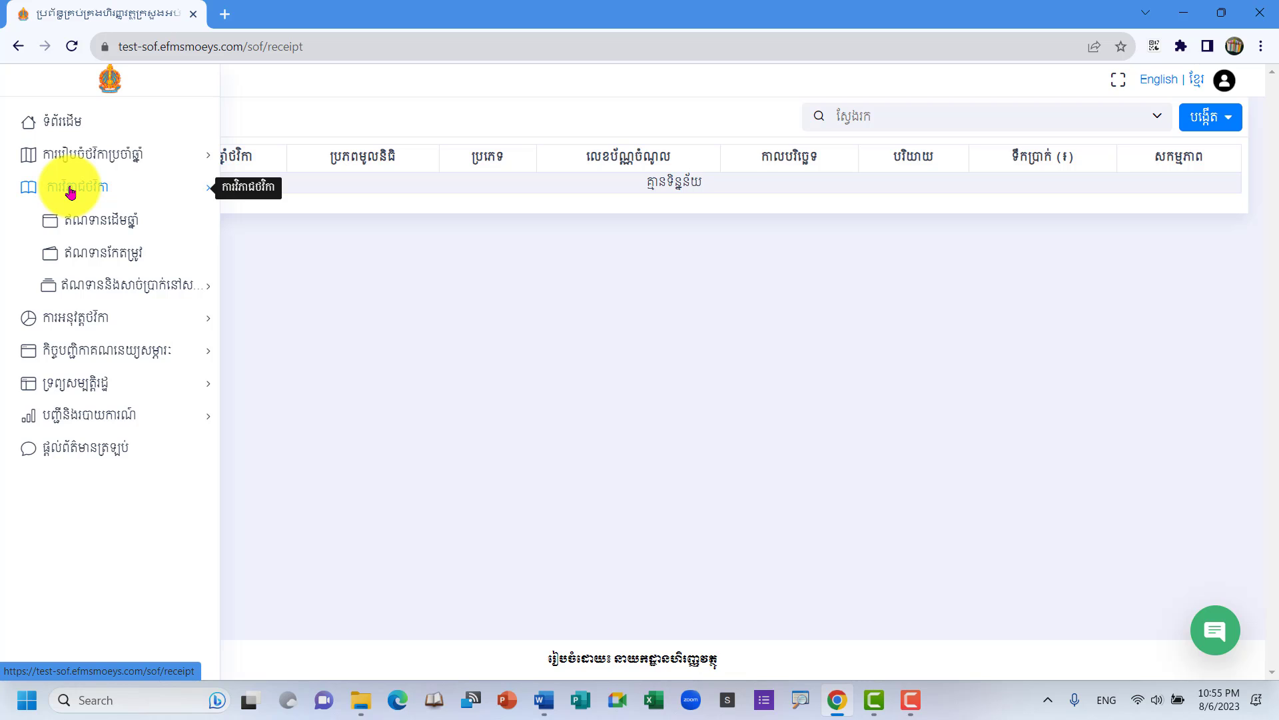
left_click(70, 192)
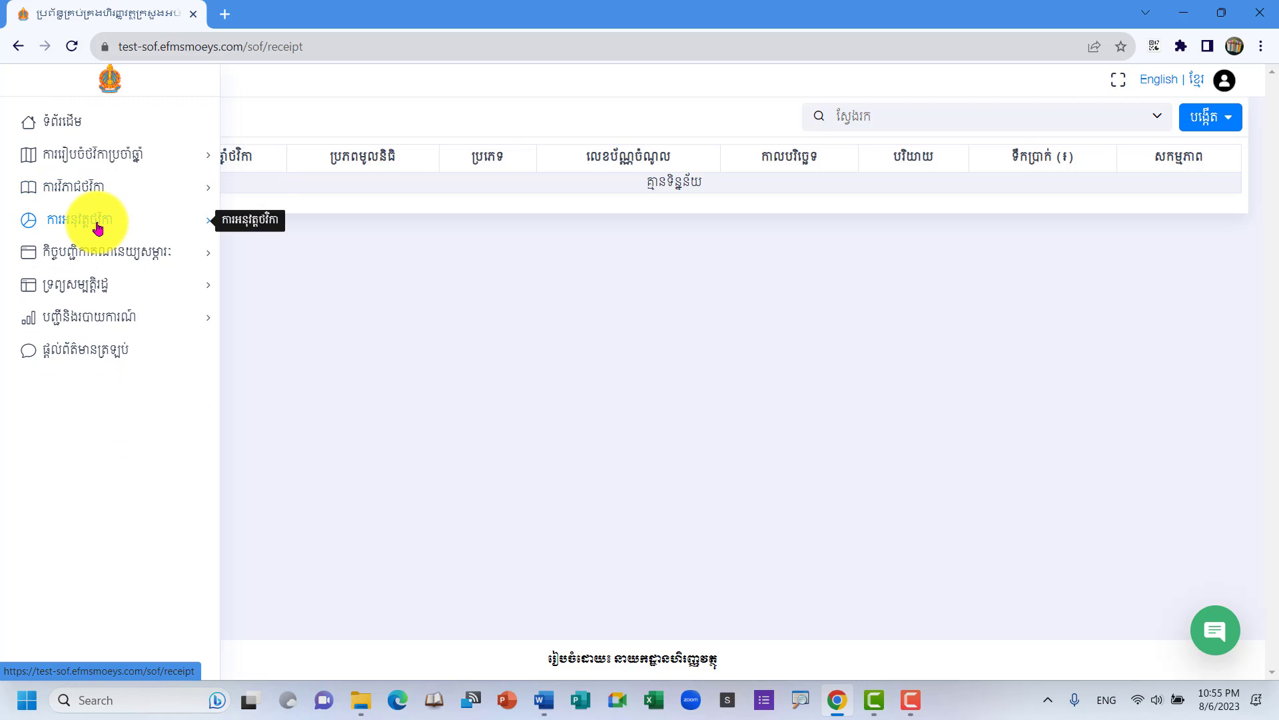
left_click(82, 228)
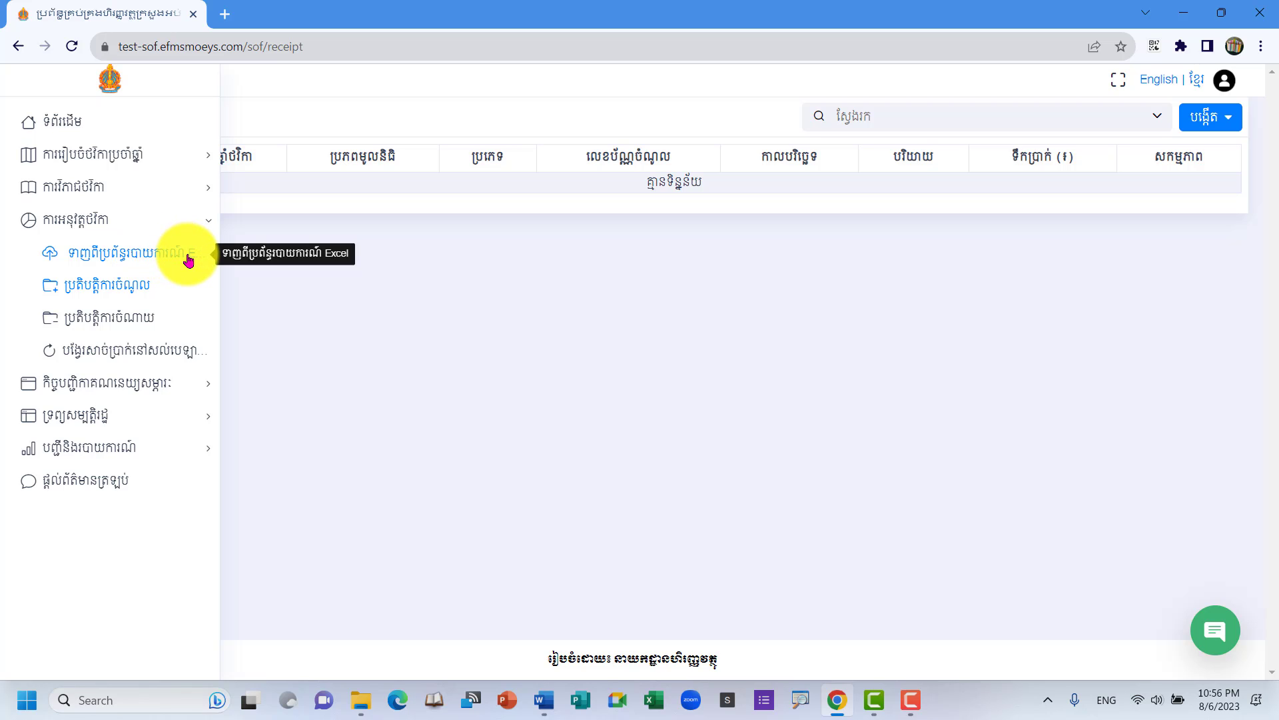
left_click(1230, 120)
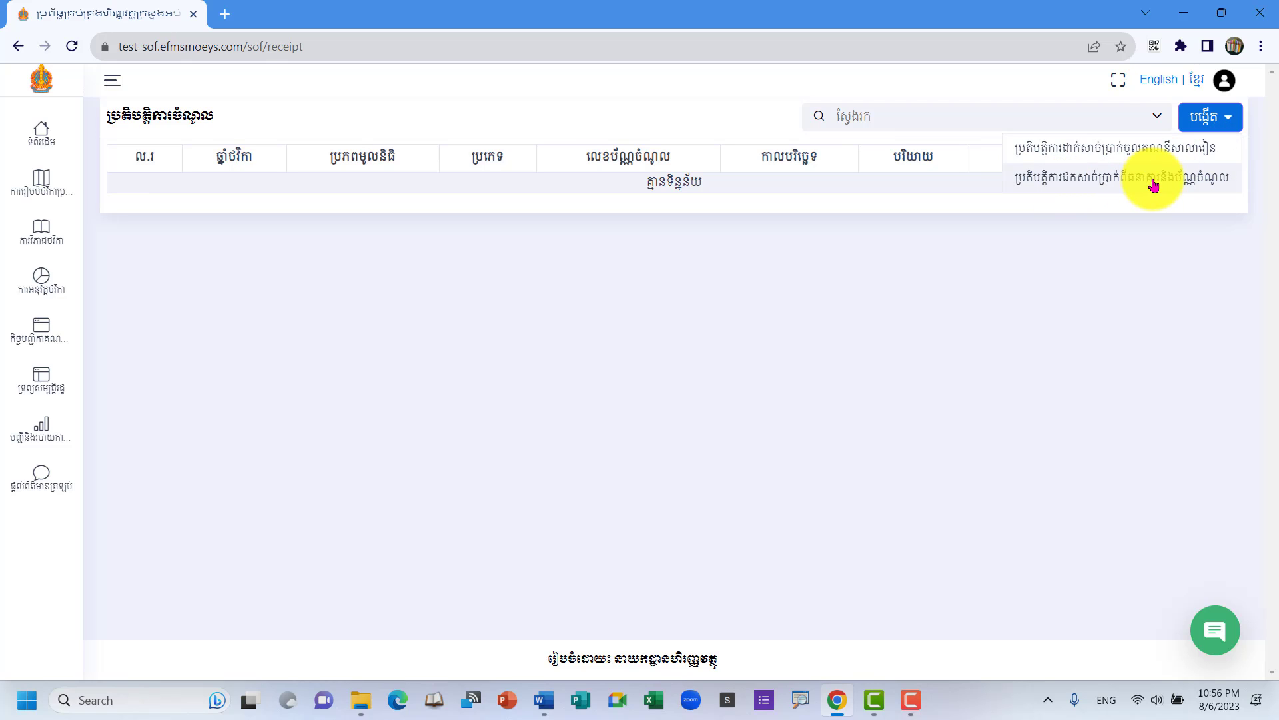
left_click(548, 711)
scroll(537, 309, "down", 2)
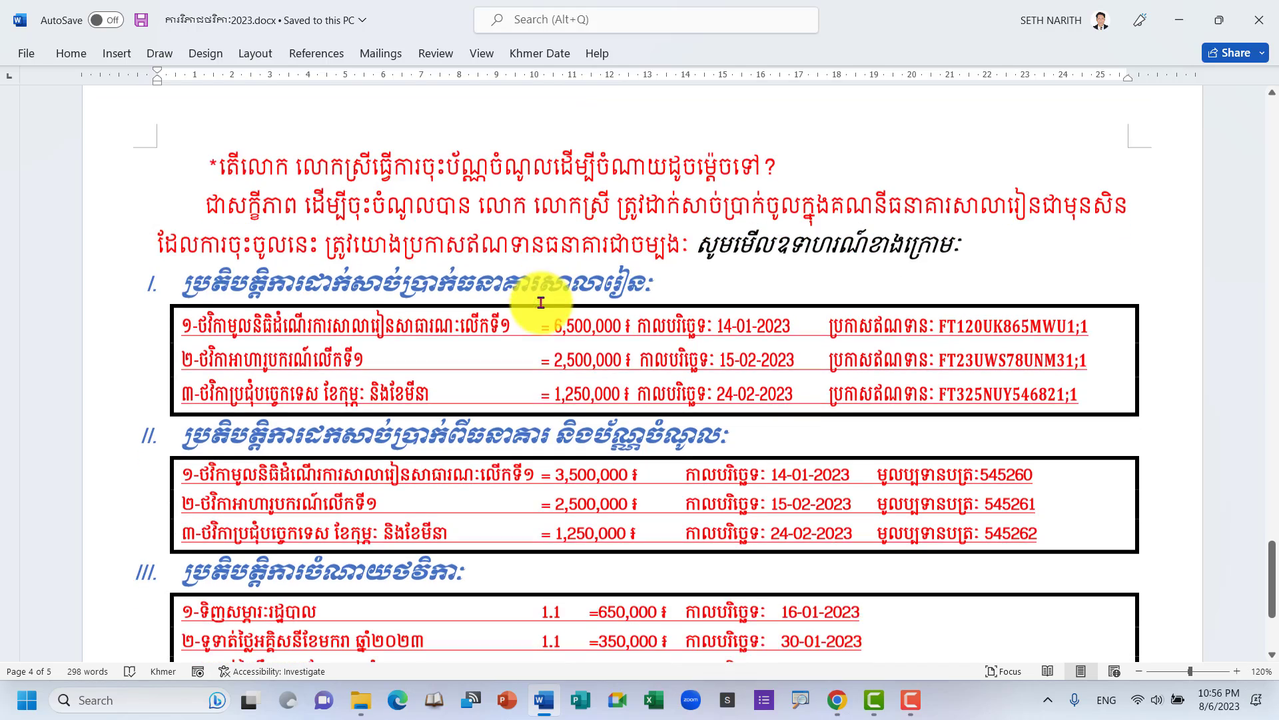
scroll(527, 293, "up", 1)
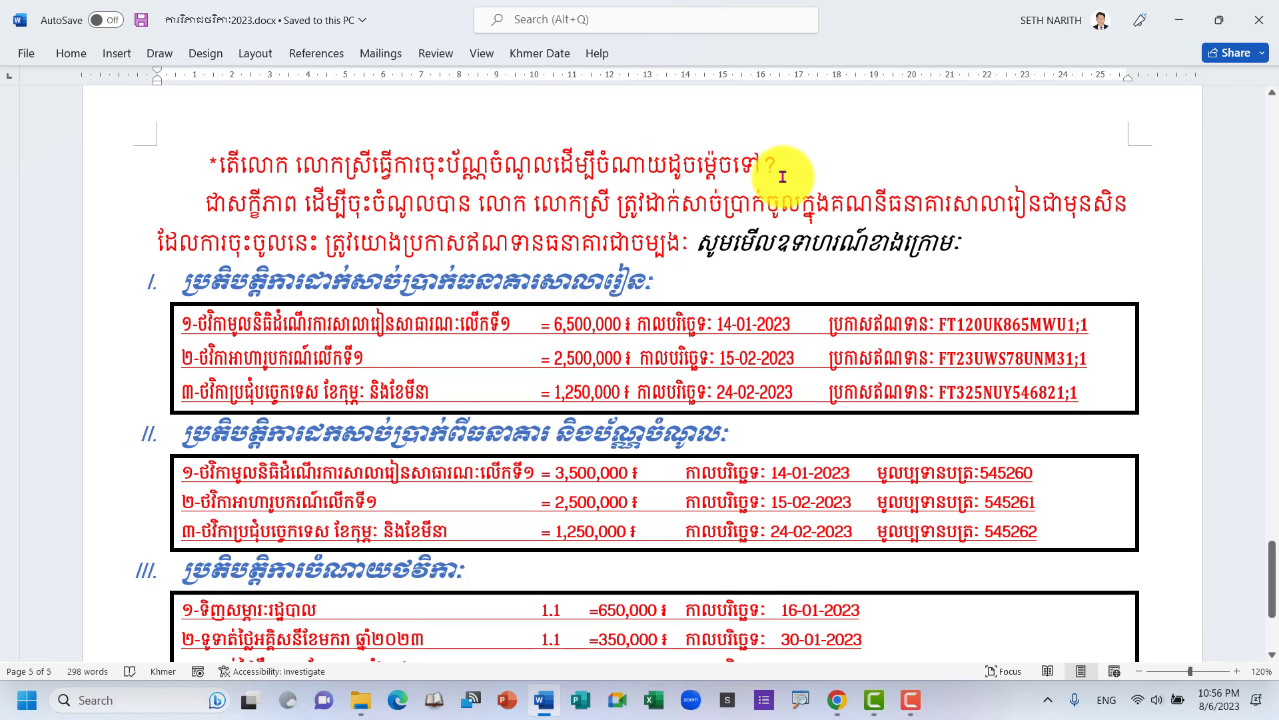
scroll(772, 181, "down", 1)
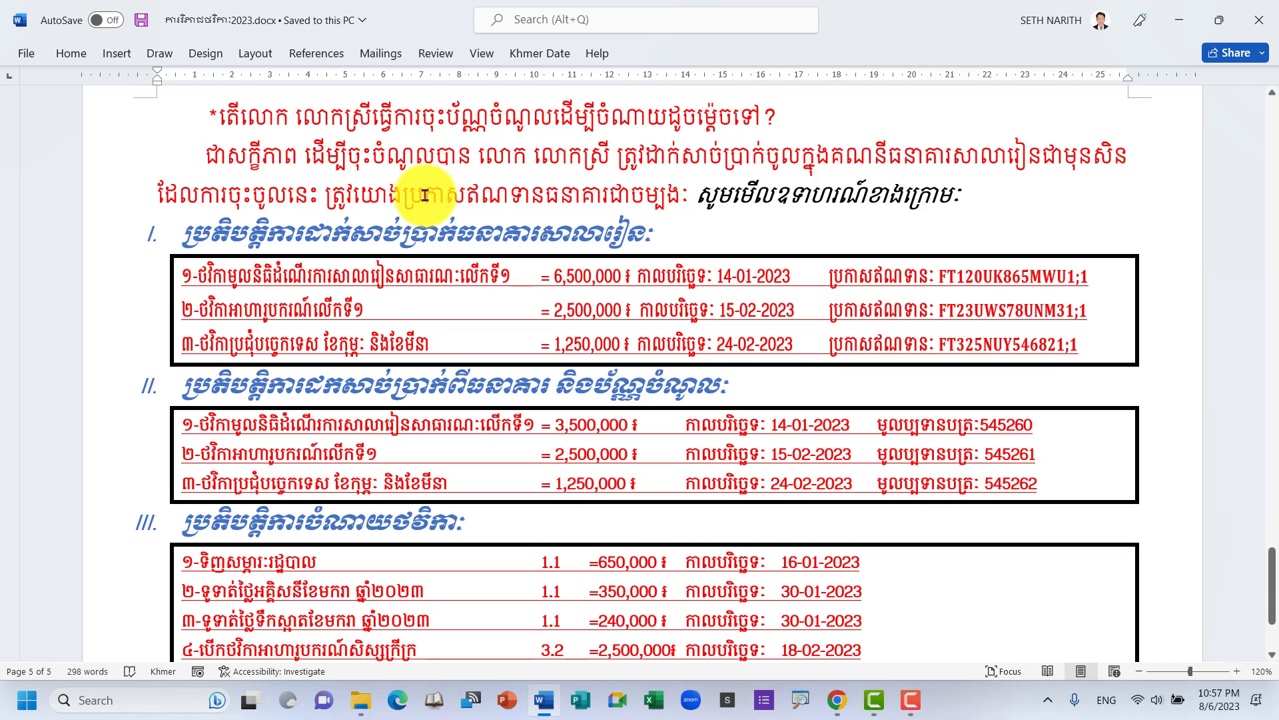
scroll(657, 214, "down", 3)
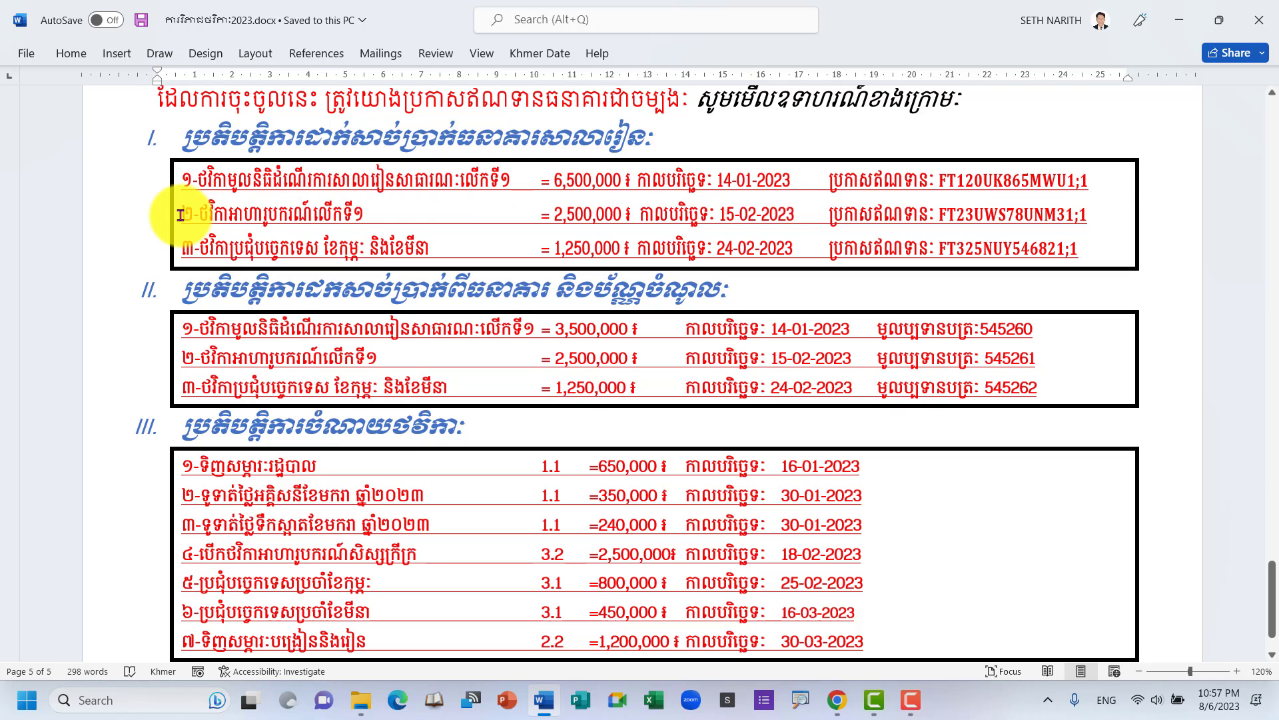
Point out the second sample deposit row and its 2,500,000 amount in the Word guide.
left_click_drag(181, 215, 293, 212)
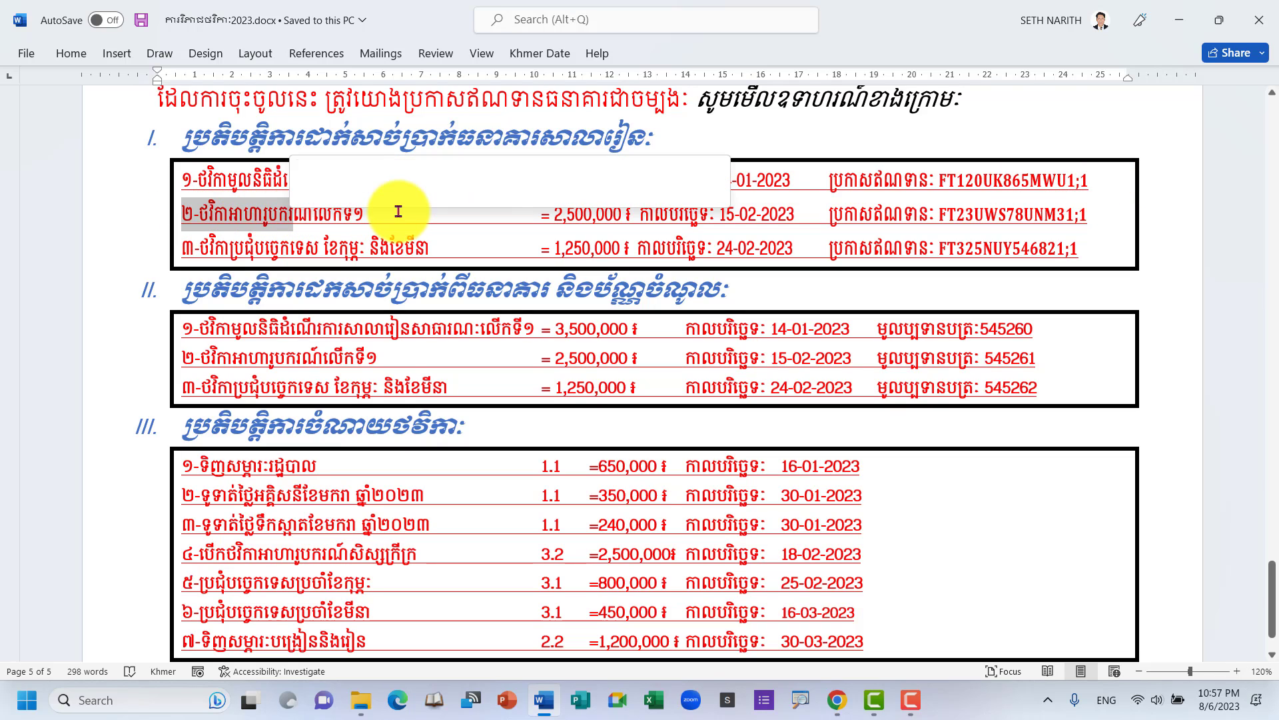
left_click(406, 214)
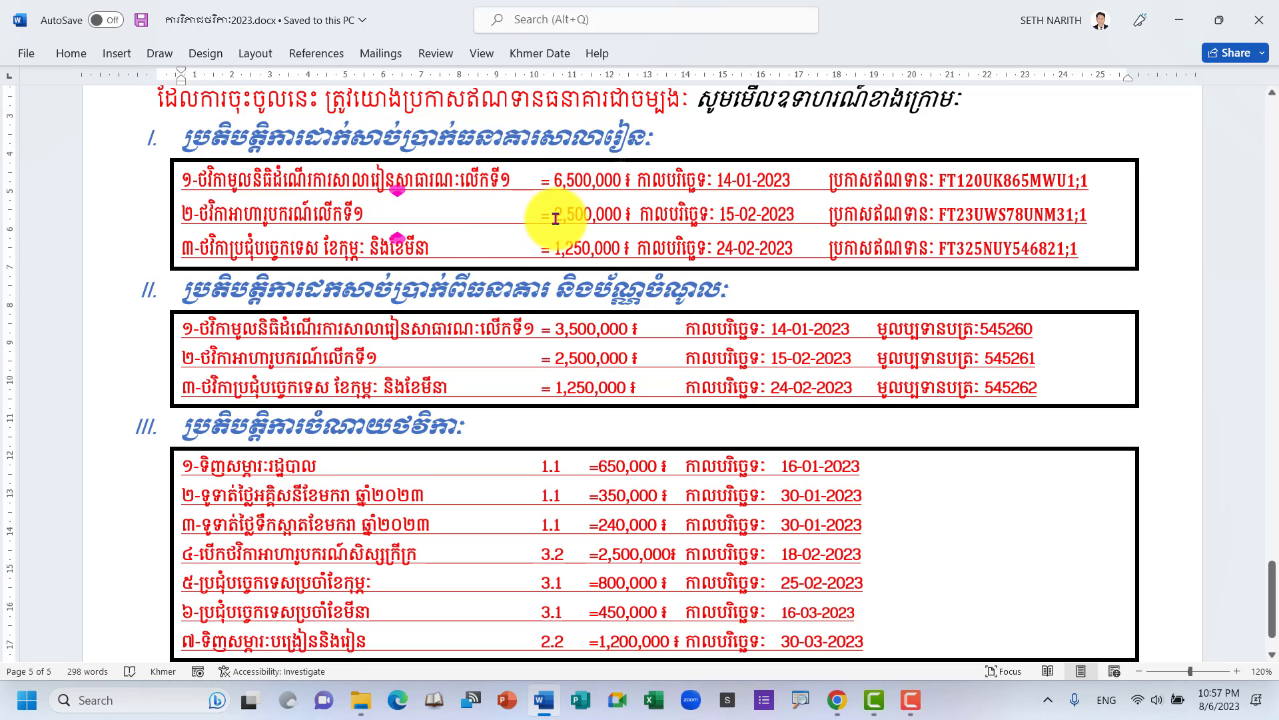
left_click(577, 215)
double_click(577, 214)
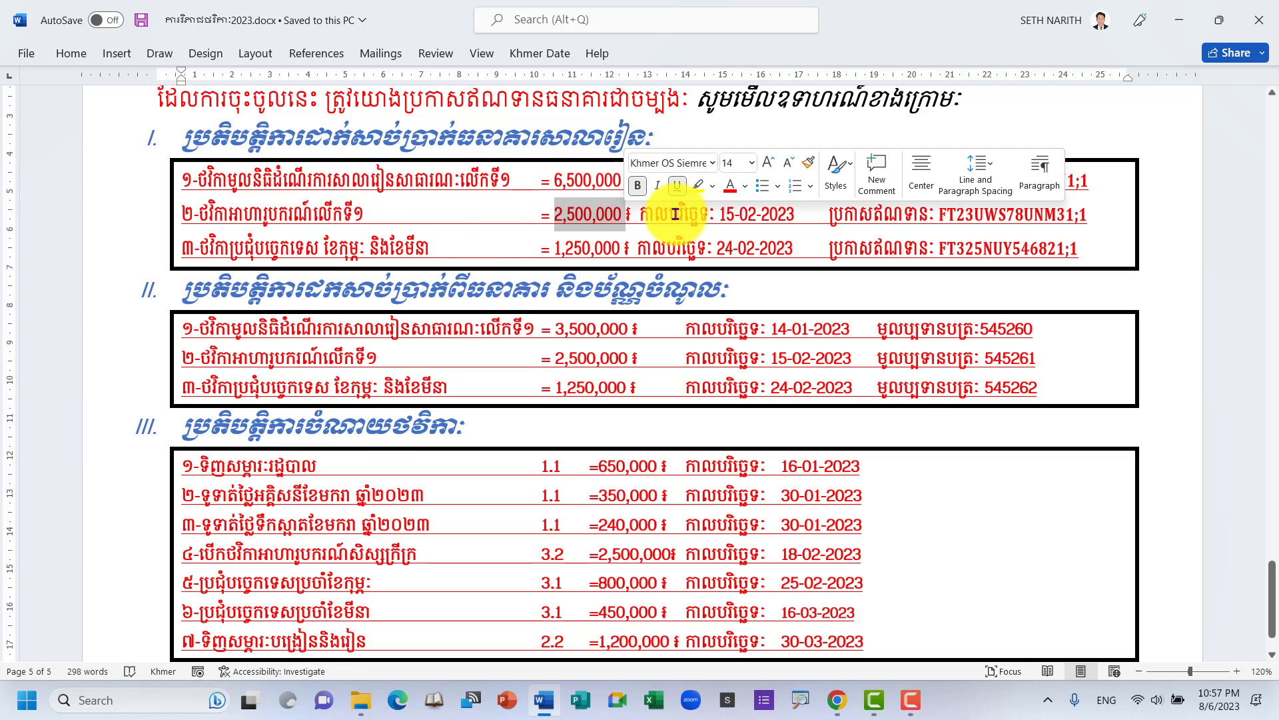
left_click(1111, 224)
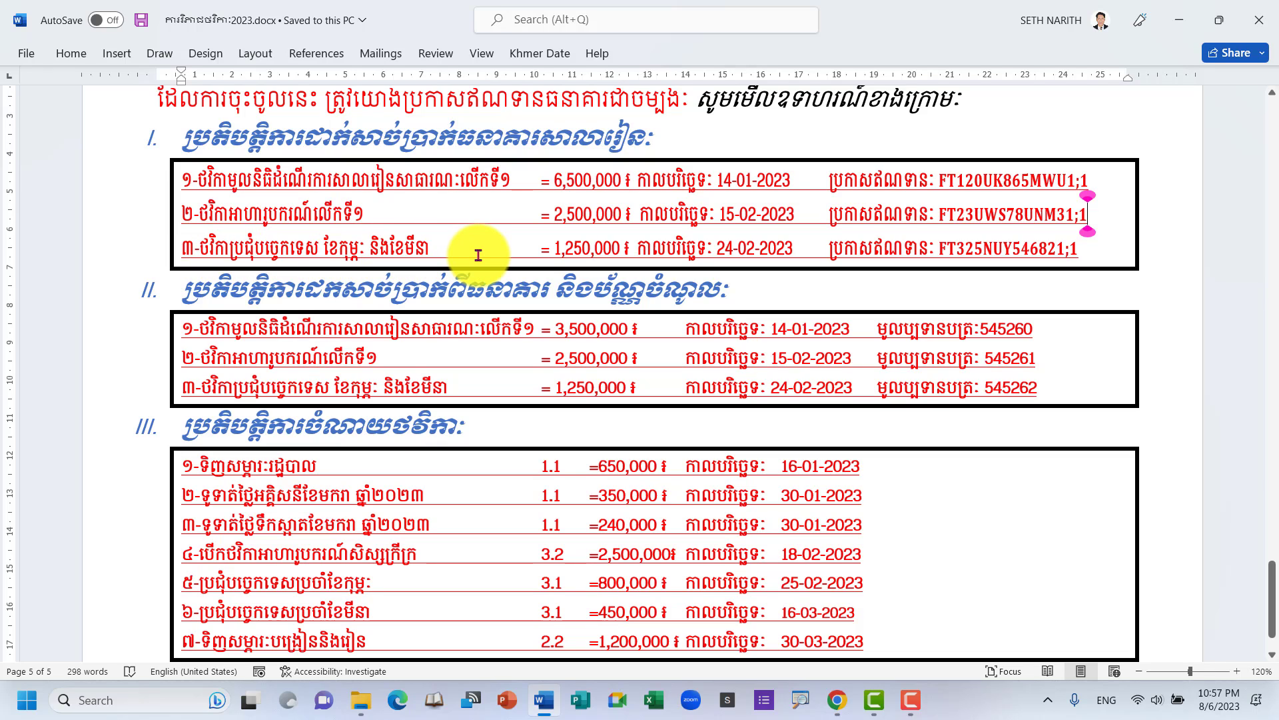
scroll(687, 288, "down", 1)
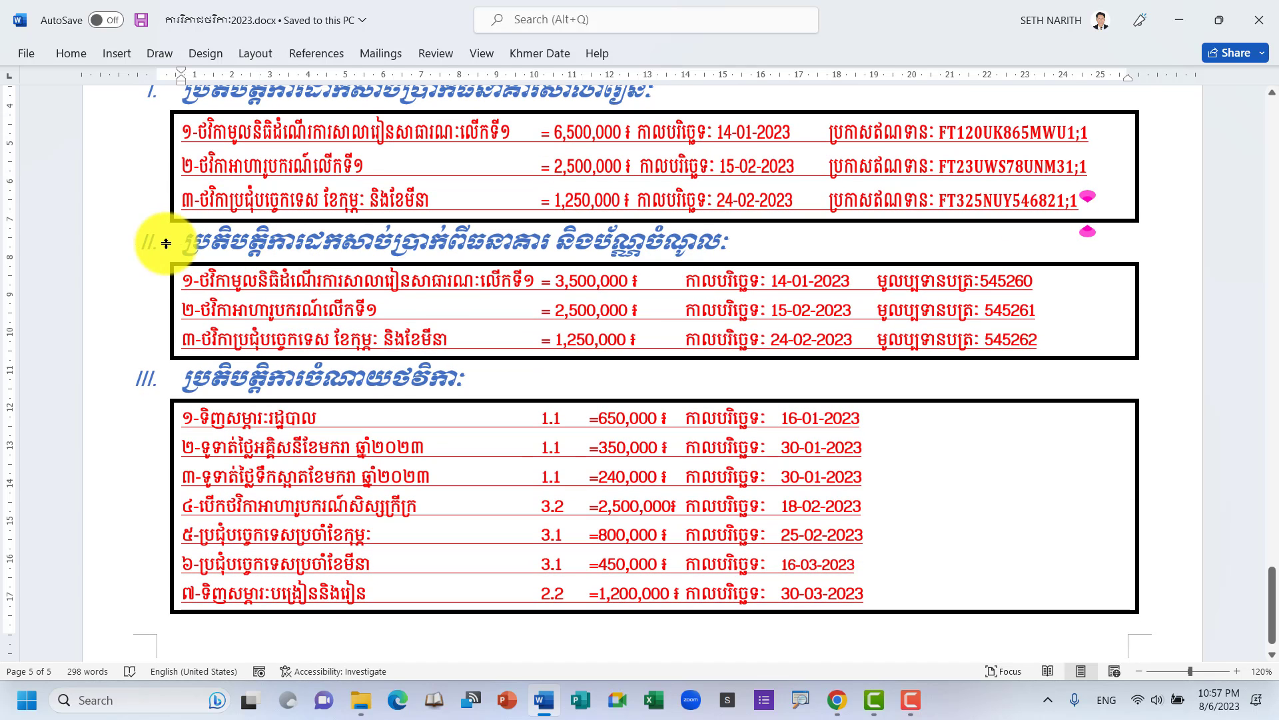
Highlight the section II and section III sample tables, then return to EFMS SOF.
mouse_move(166, 243)
left_mouse_down()
mouse_move(715, 266)
mouse_move(774, 257)
left_mouse_up()
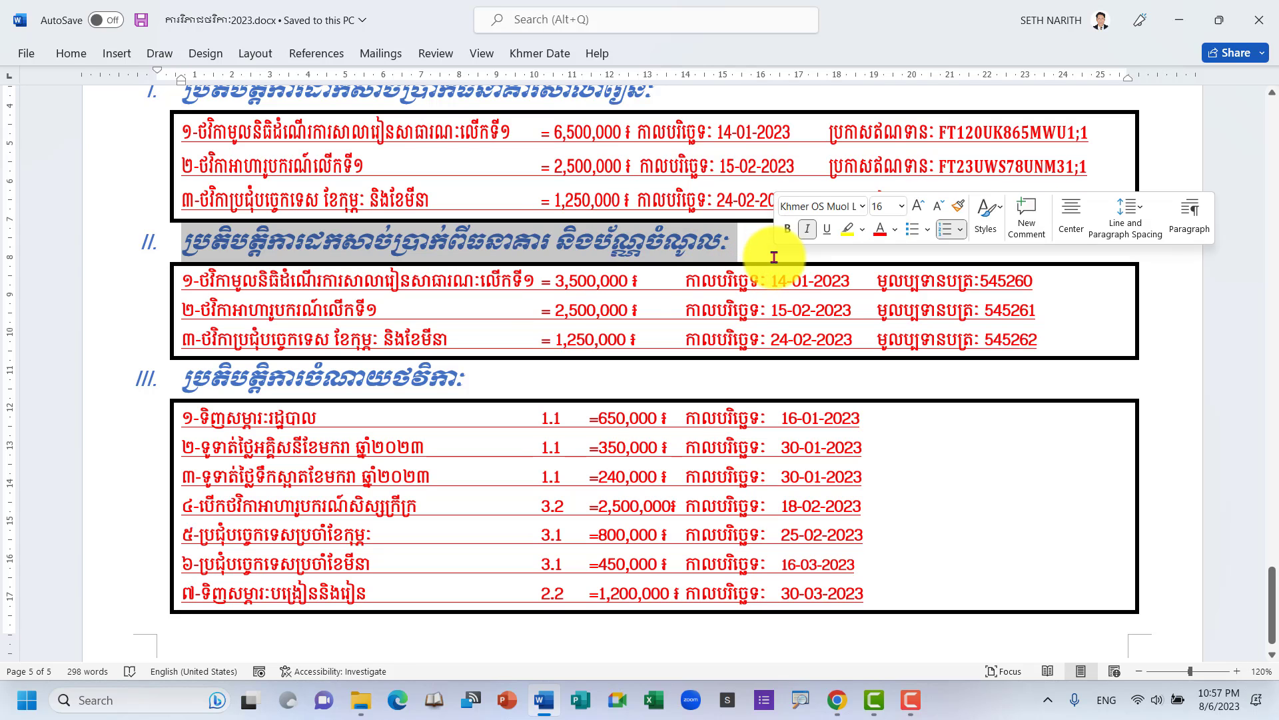
left_click(541, 296)
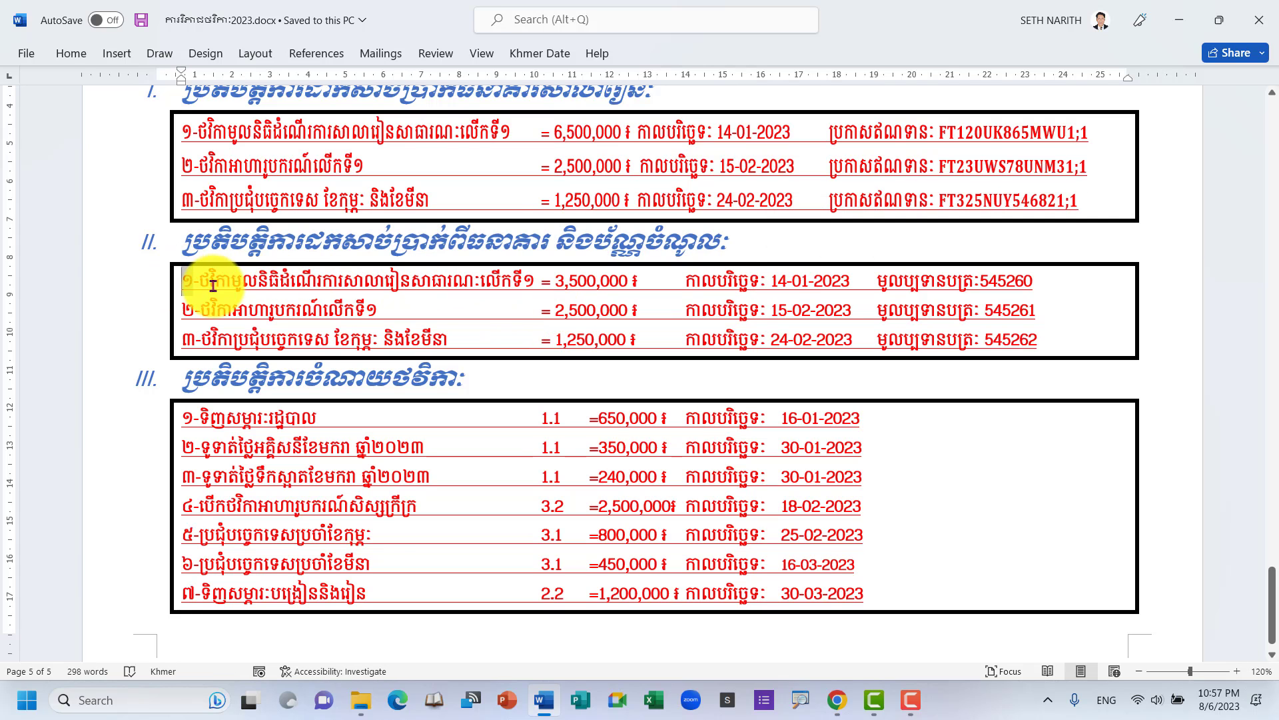
mouse_move(193, 280)
left_mouse_down()
mouse_move(873, 370)
mouse_move(892, 346)
left_mouse_up()
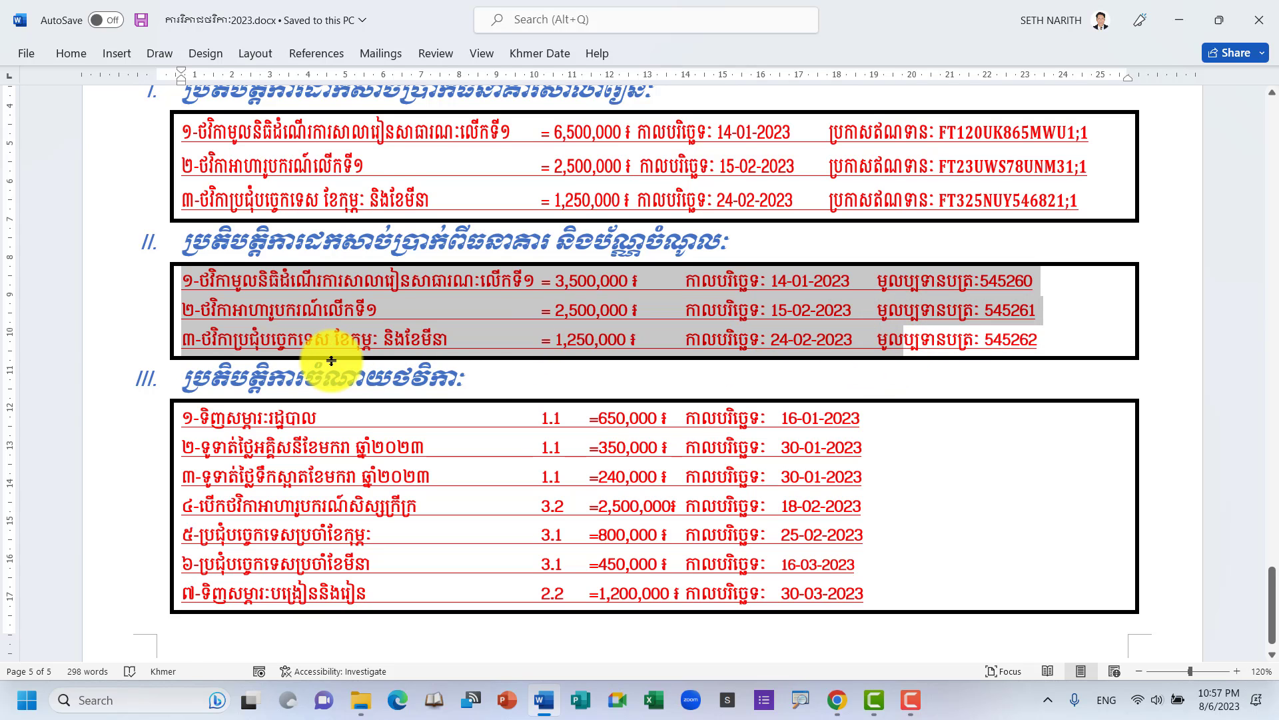
scroll(333, 360, "down", 1)
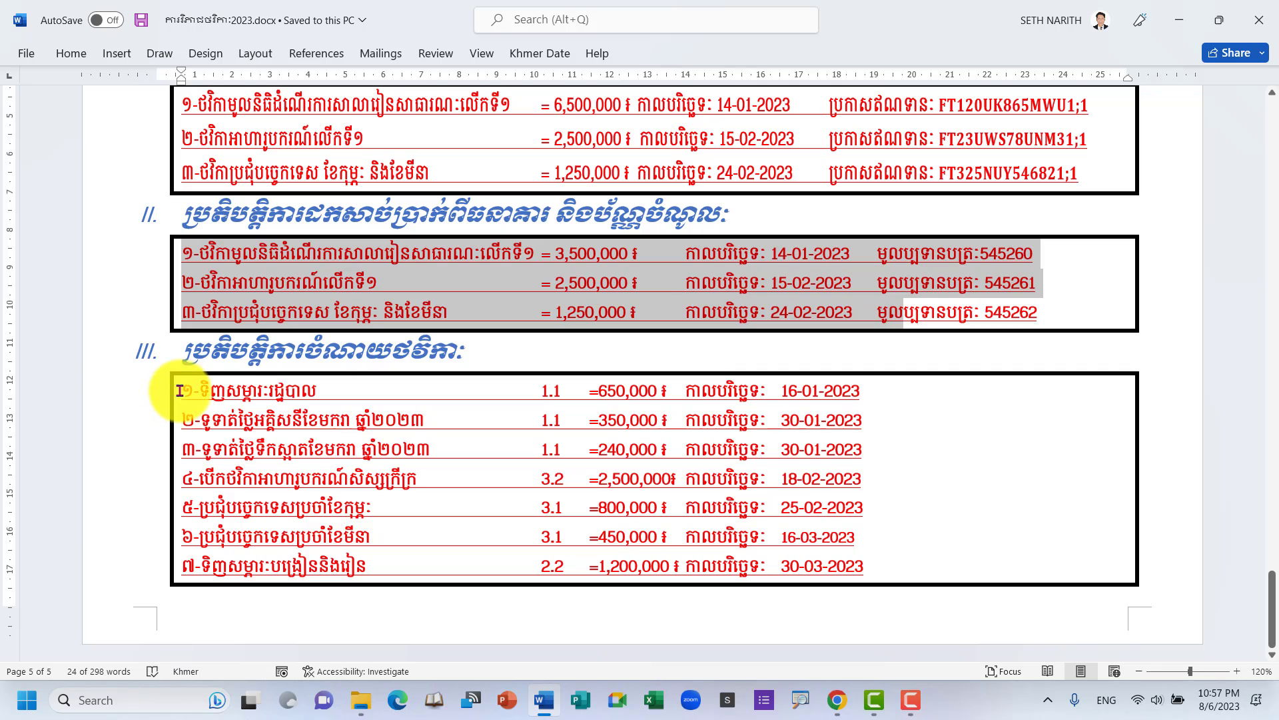
left_click_drag(177, 393, 939, 557)
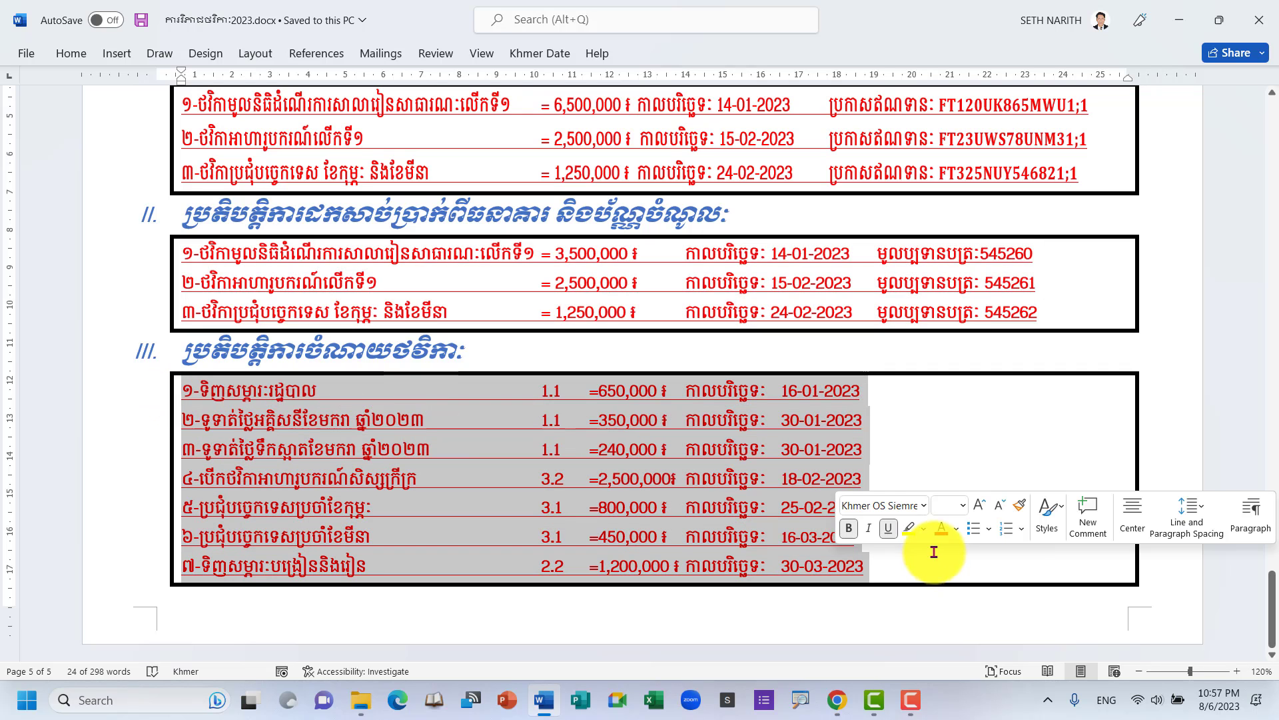
left_click(994, 409)
scroll(913, 408, "up", 1)
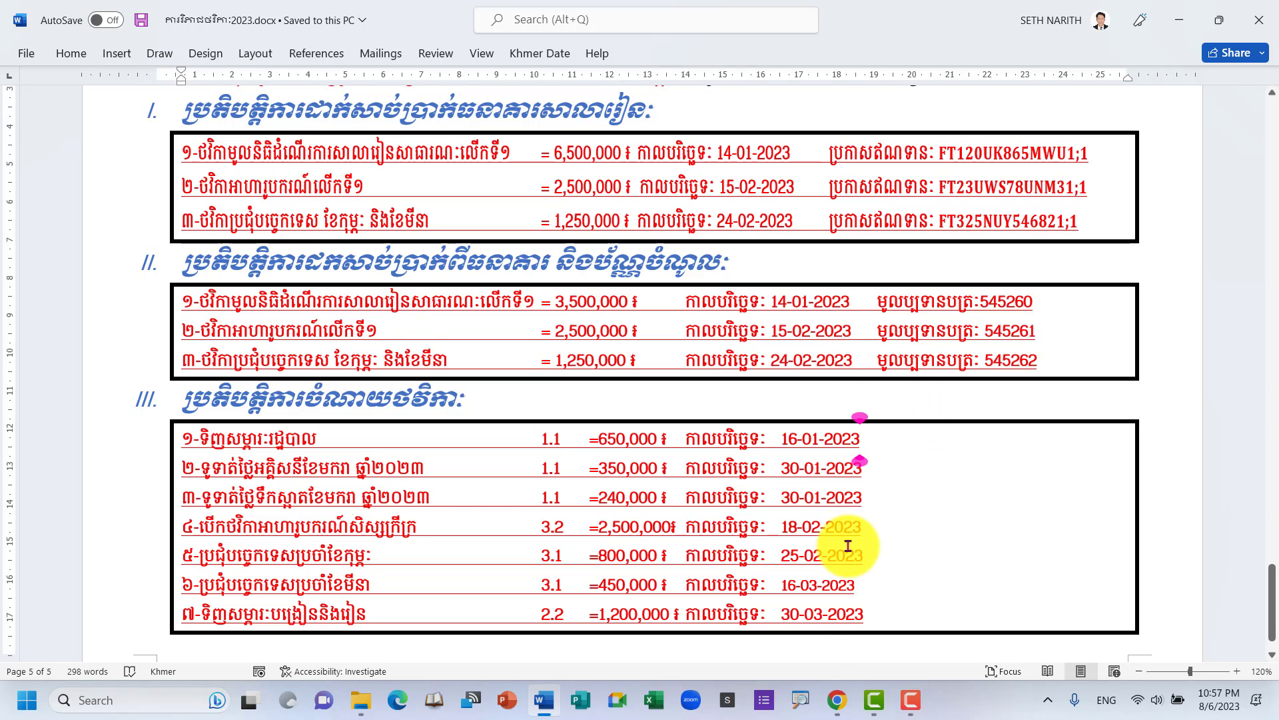
left_click(837, 700)
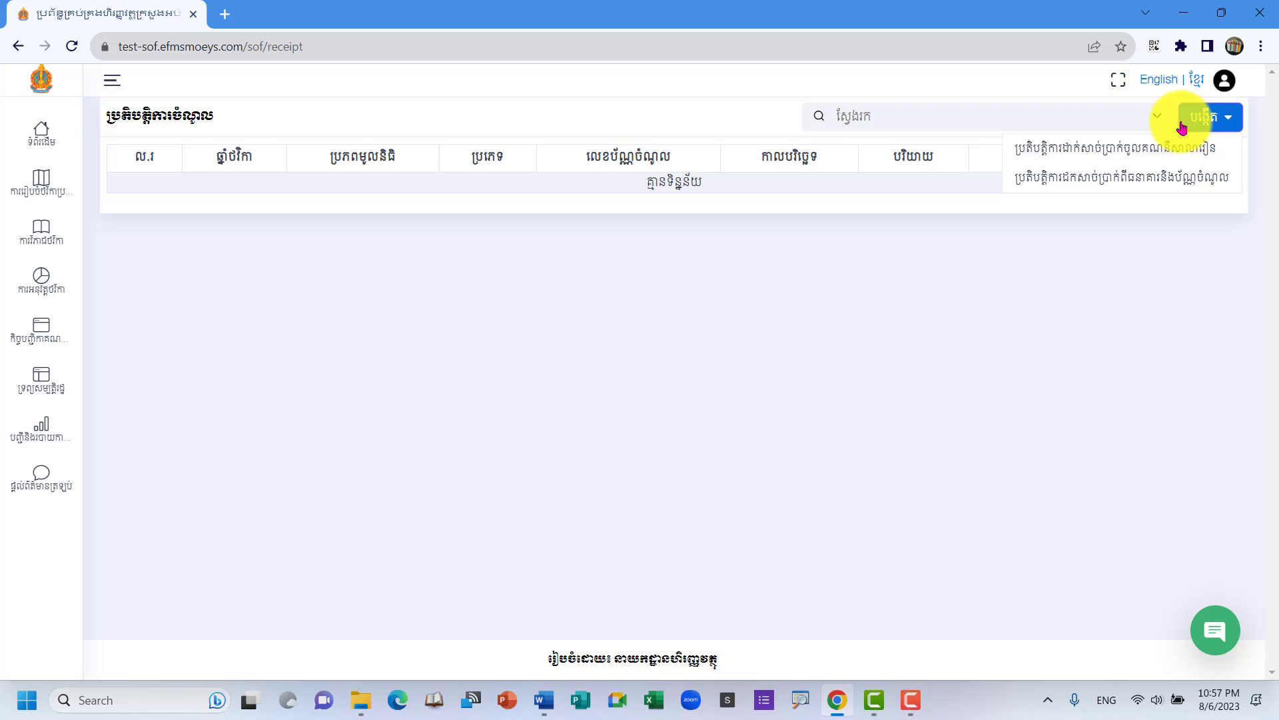
Reset the page zoom to 100% and start a new school-account deposit receipt (RV_001).
key("ctrl+plus")
key("ctrl+plus")
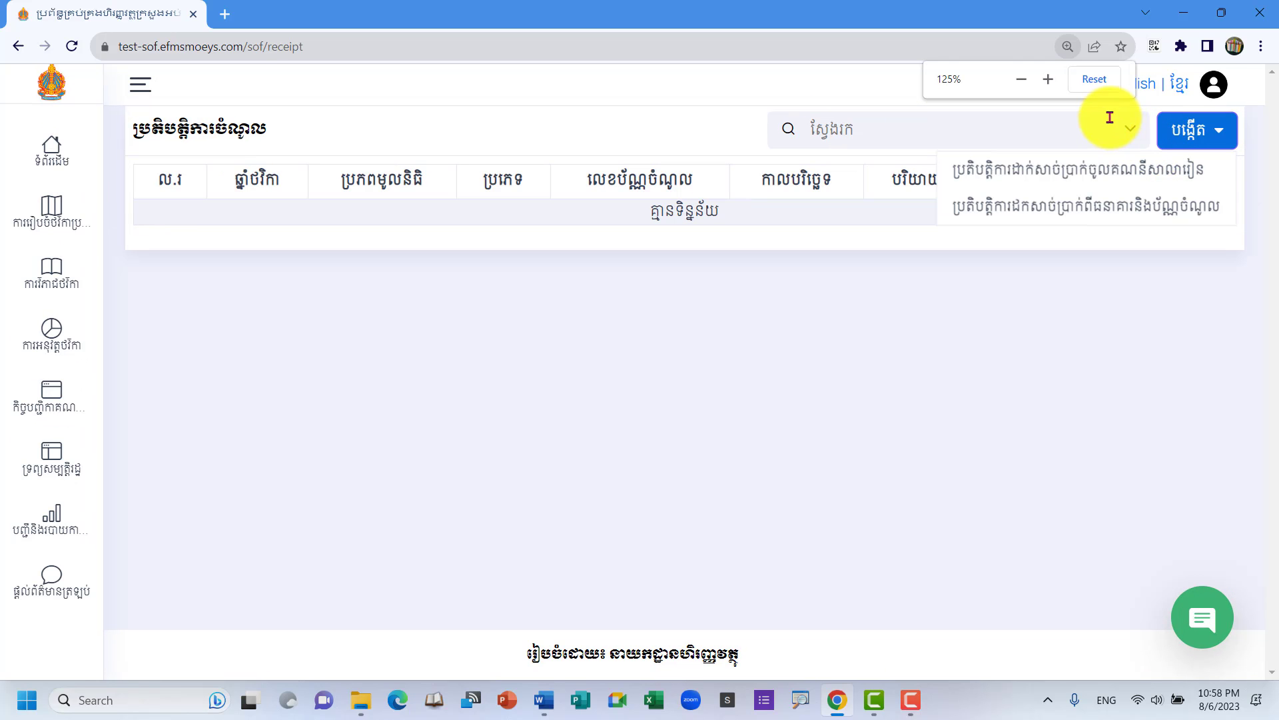
left_click(1022, 81)
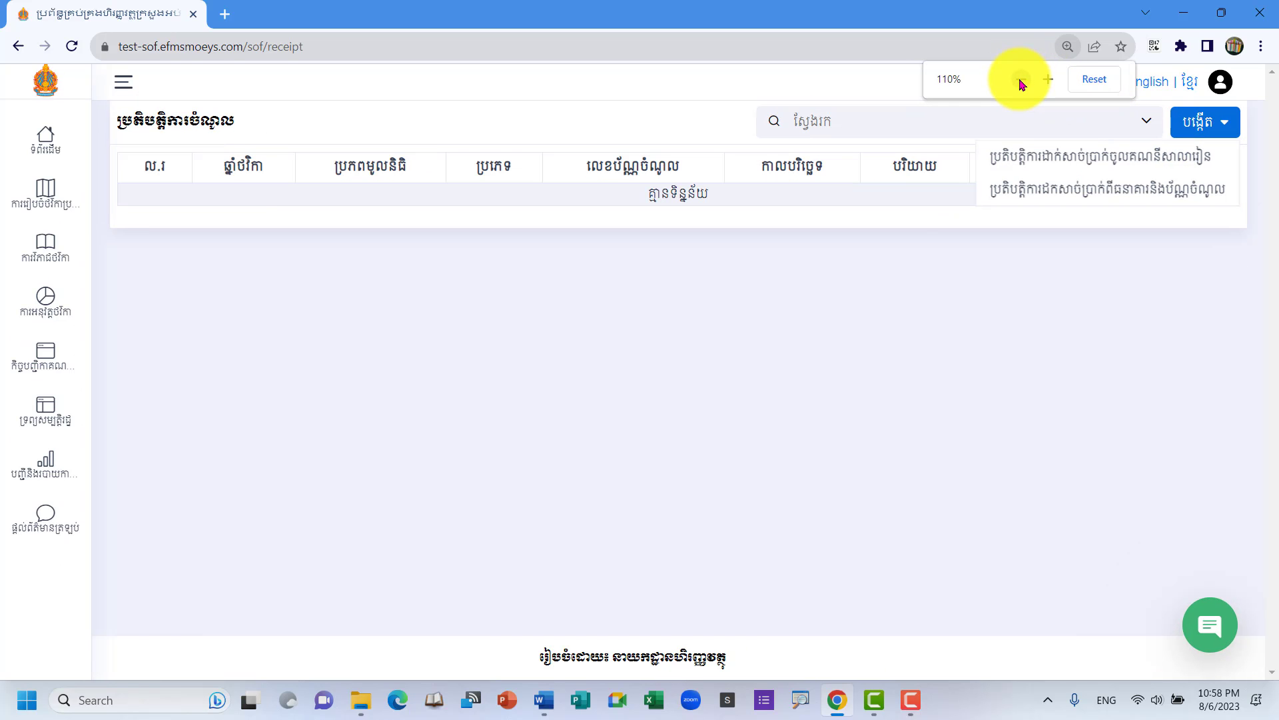
left_click(1022, 80)
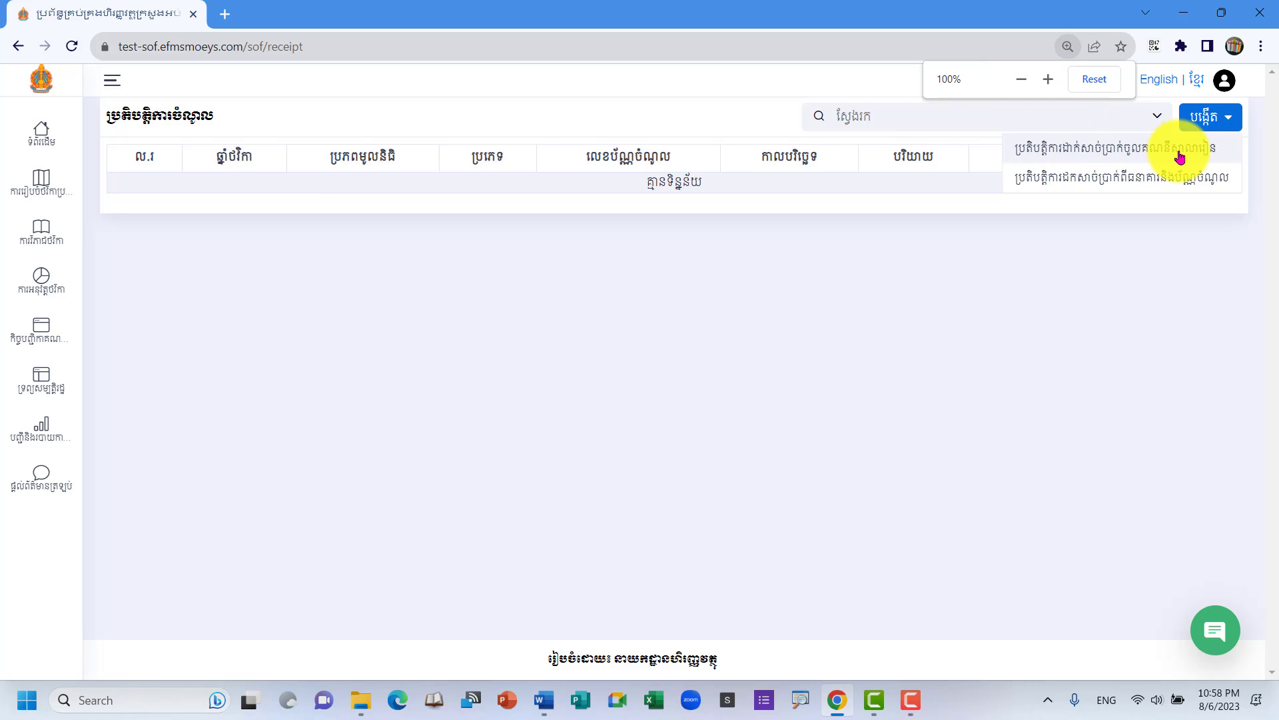
left_click(1131, 154)
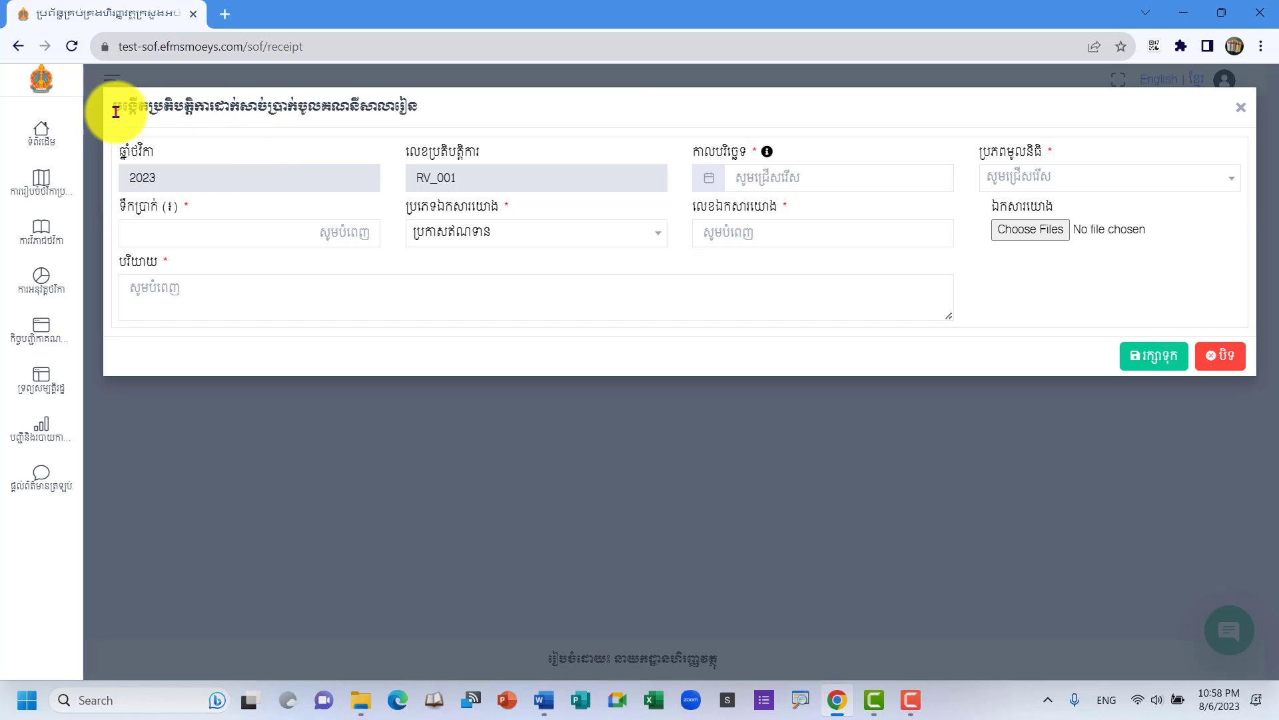
Open the deposit form's transaction-date calendar, then bring the Word reference guide forward.
left_click_drag(115, 111, 420, 108)
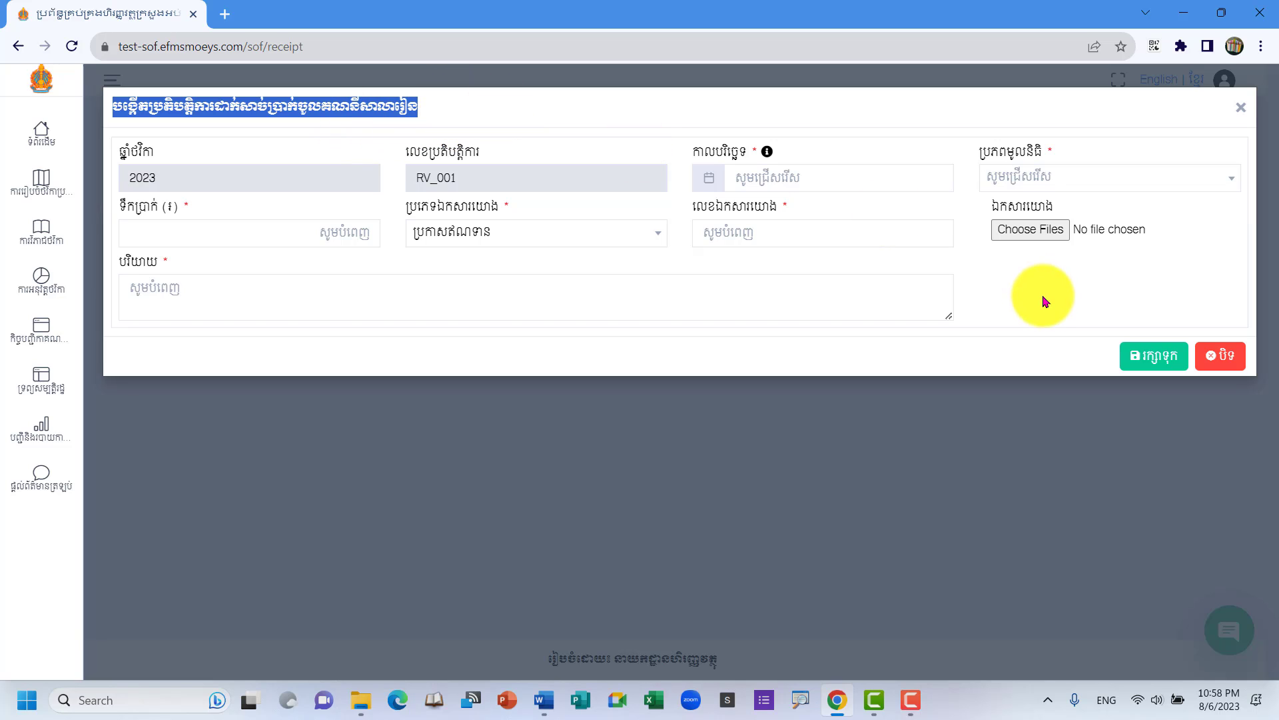
left_click(447, 117)
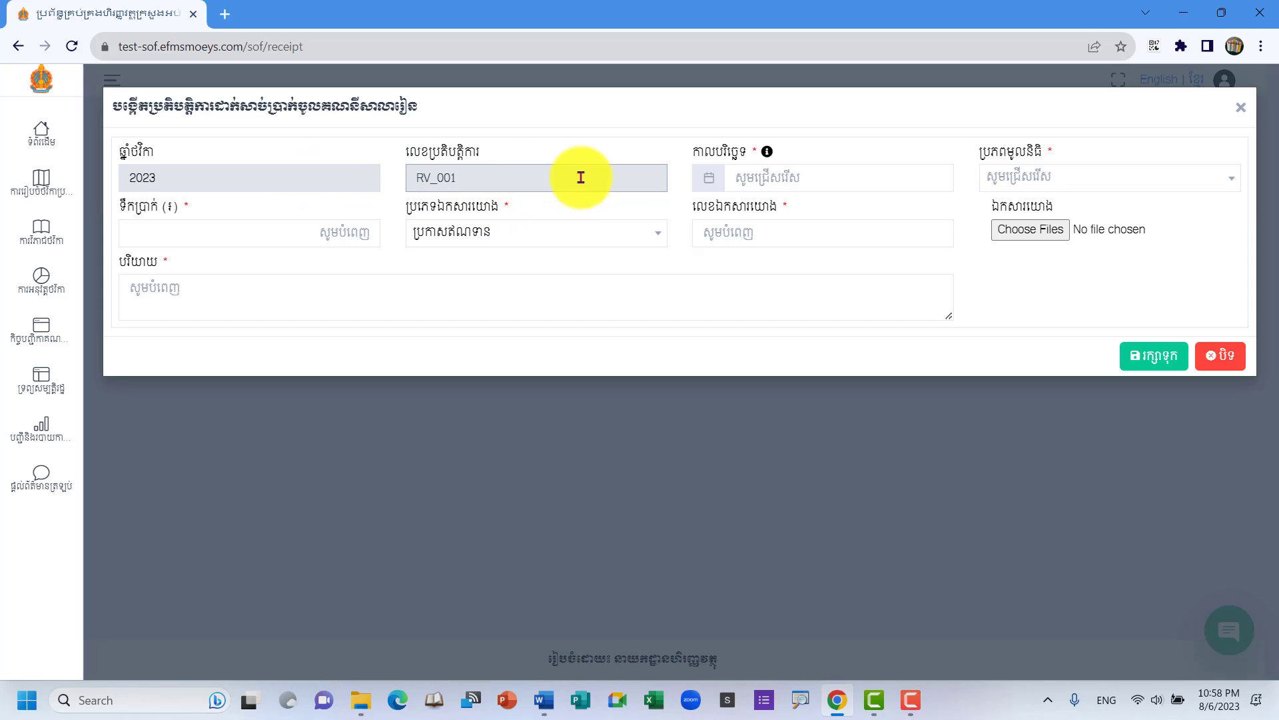
left_click(789, 180)
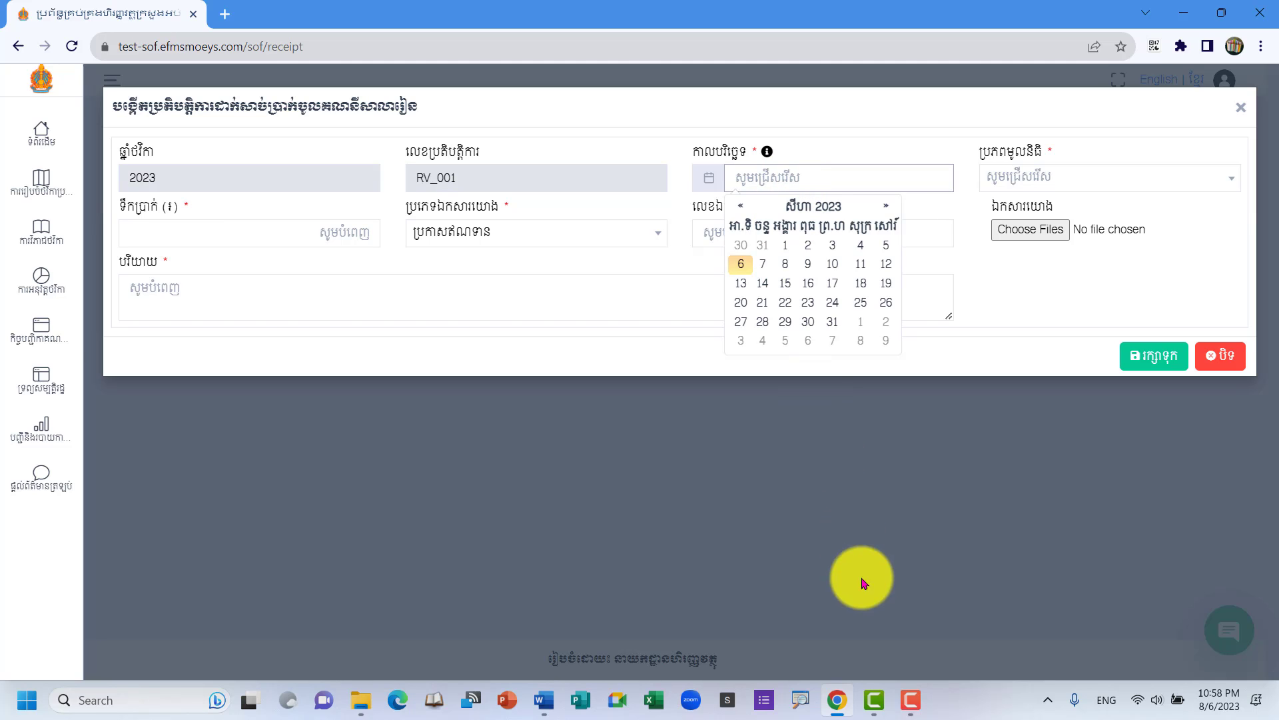
left_click(545, 699)
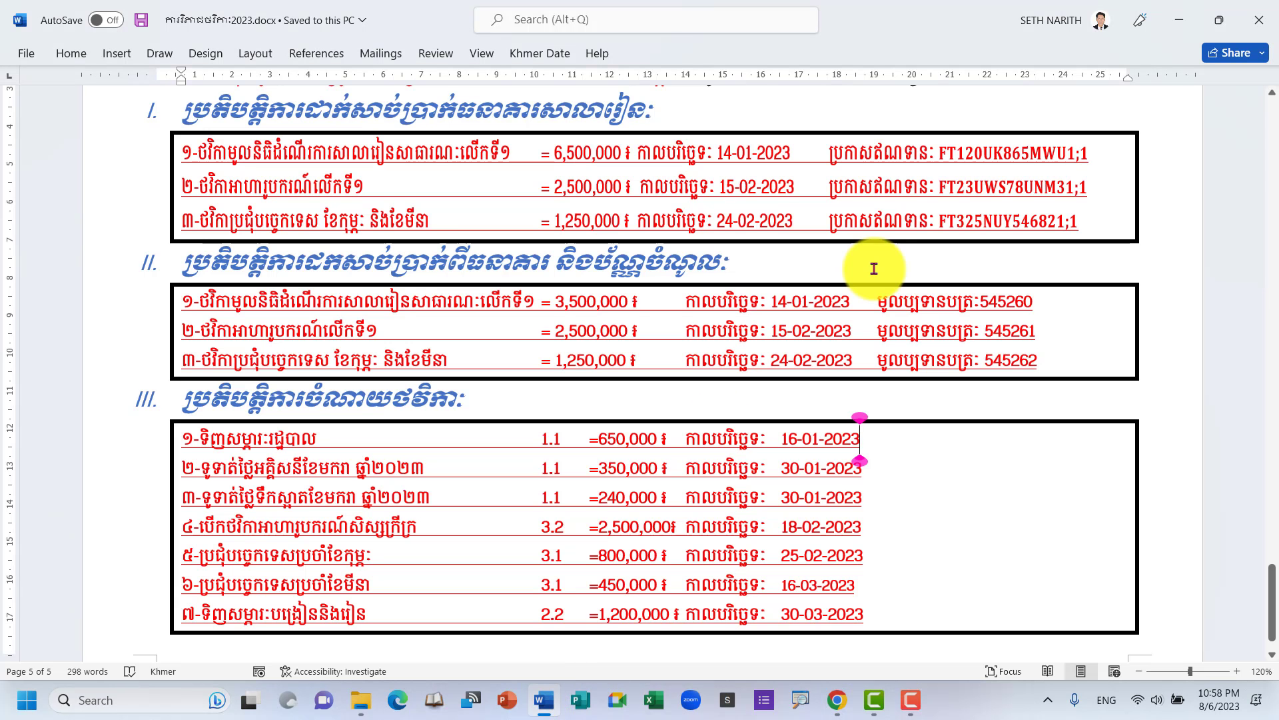
Highlight the first deposit date 14-01-2023 in Word and return to the deposit form.
left_click_drag(717, 159, 797, 169)
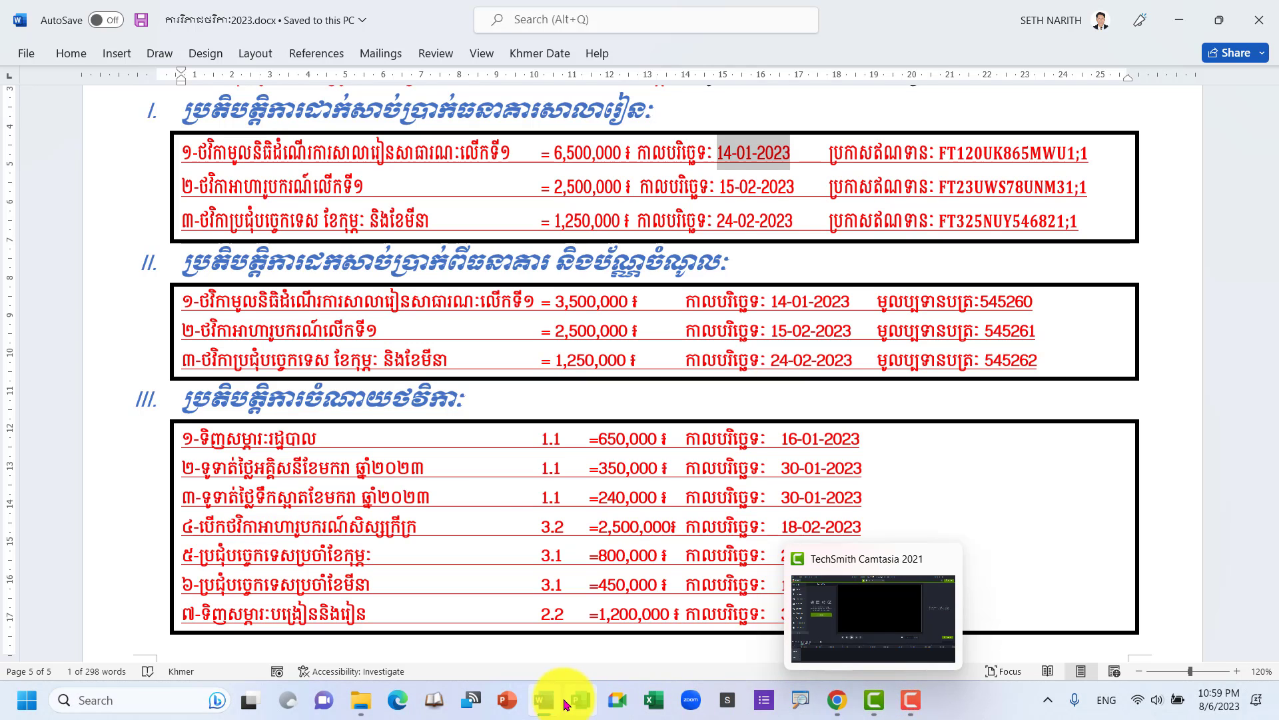
left_click(834, 698)
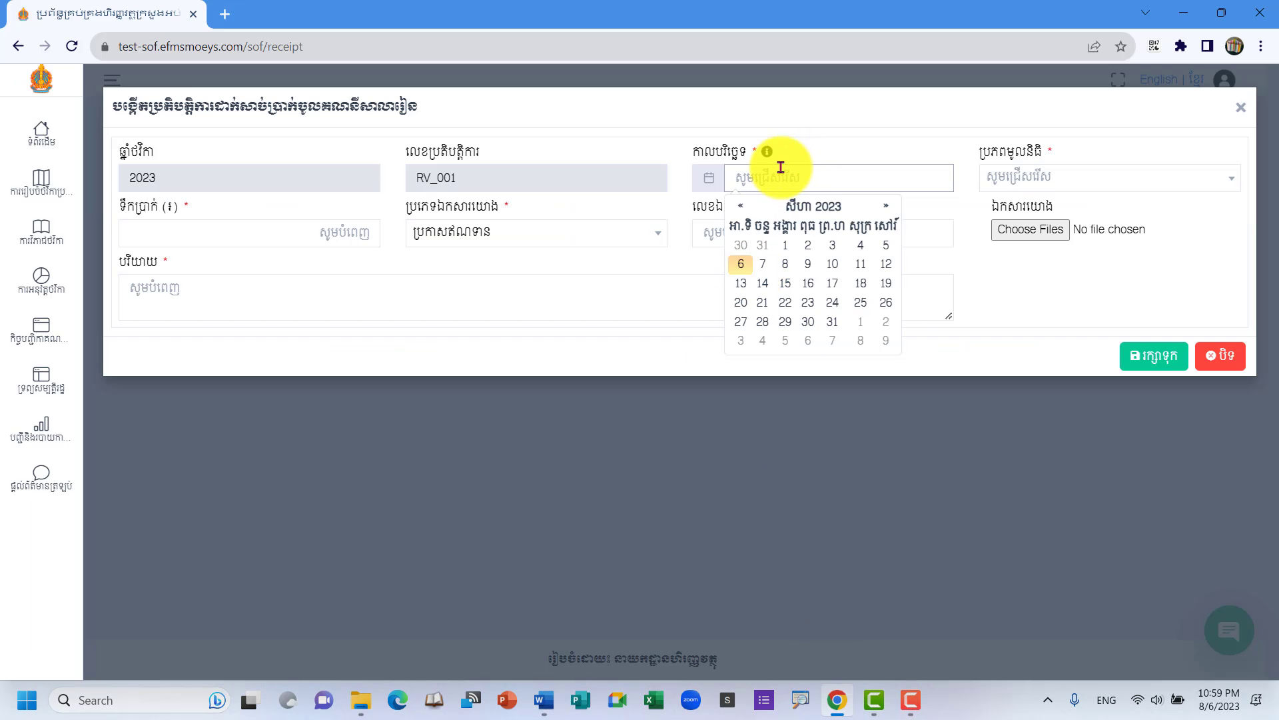
Go back five months in the calendar and set the transaction date to 14-01-2023.
left_click(750, 212)
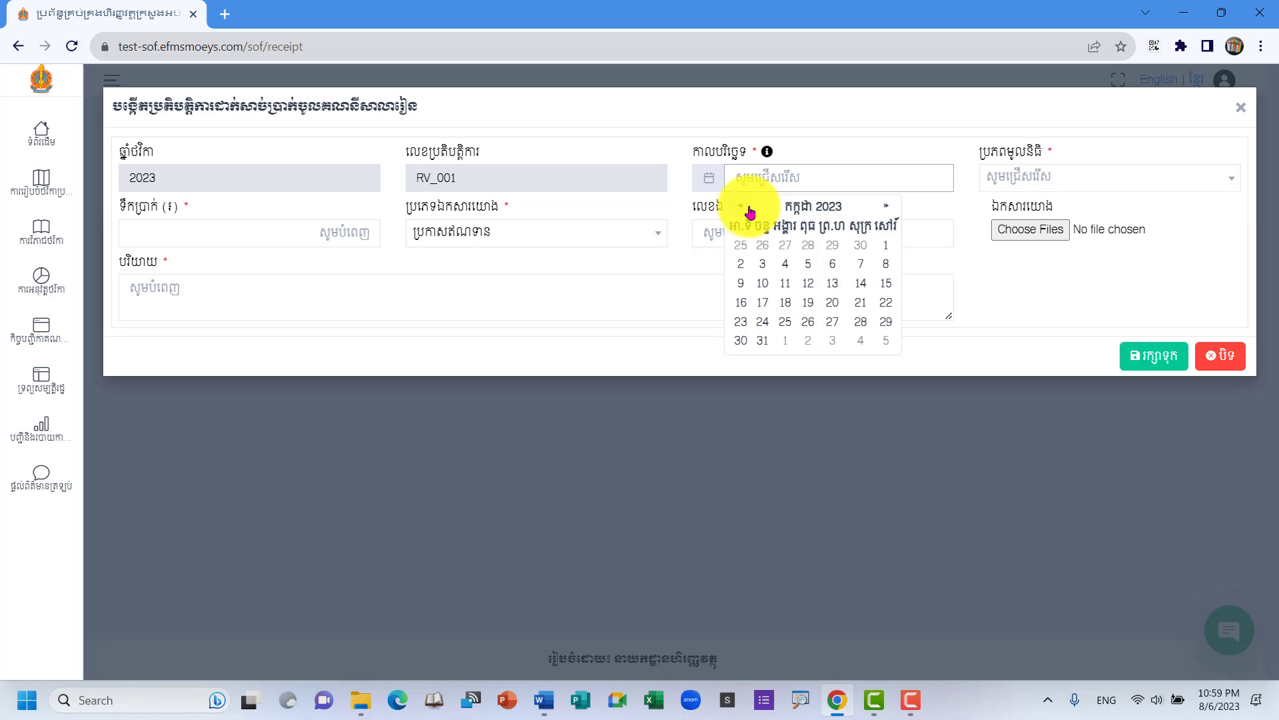
left_click(750, 212)
left_click(750, 212)
left_click(749, 212)
left_click(749, 212)
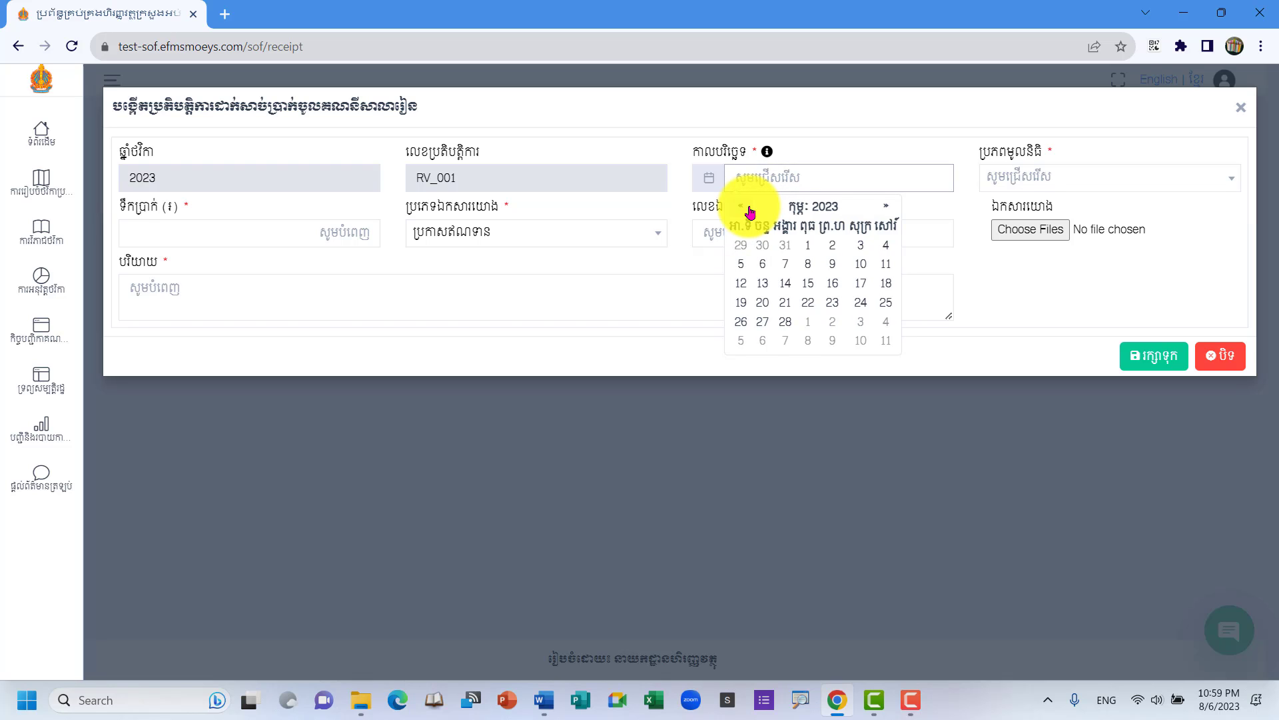
left_click(749, 212)
left_click(749, 212)
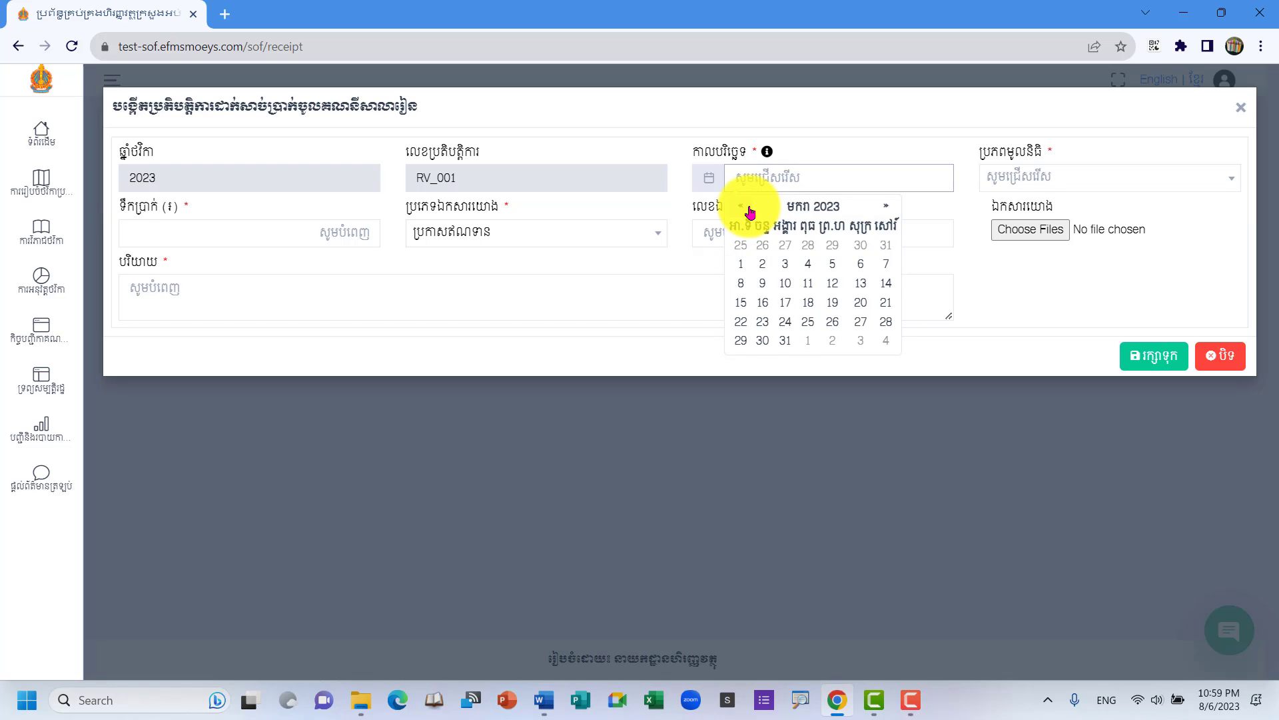
left_click(886, 284)
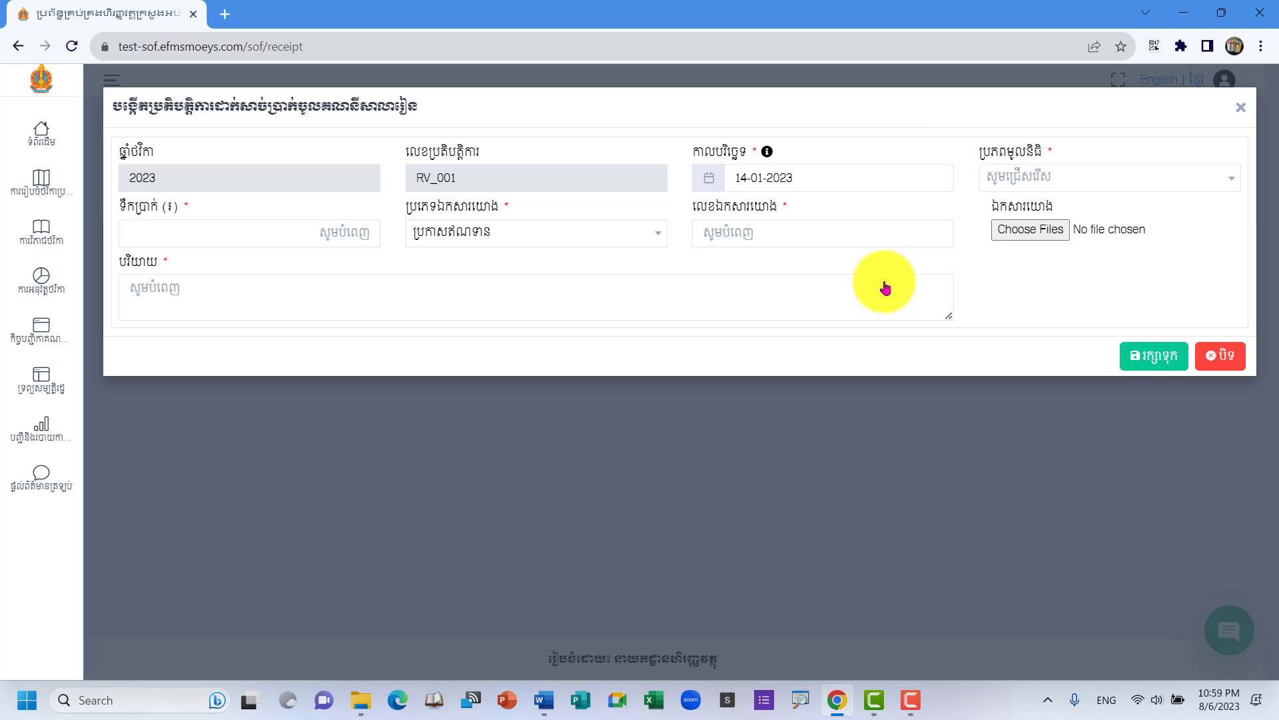
Check the first deposit row in Word and choose fund source 10101 (state budget).
left_click(1026, 178)
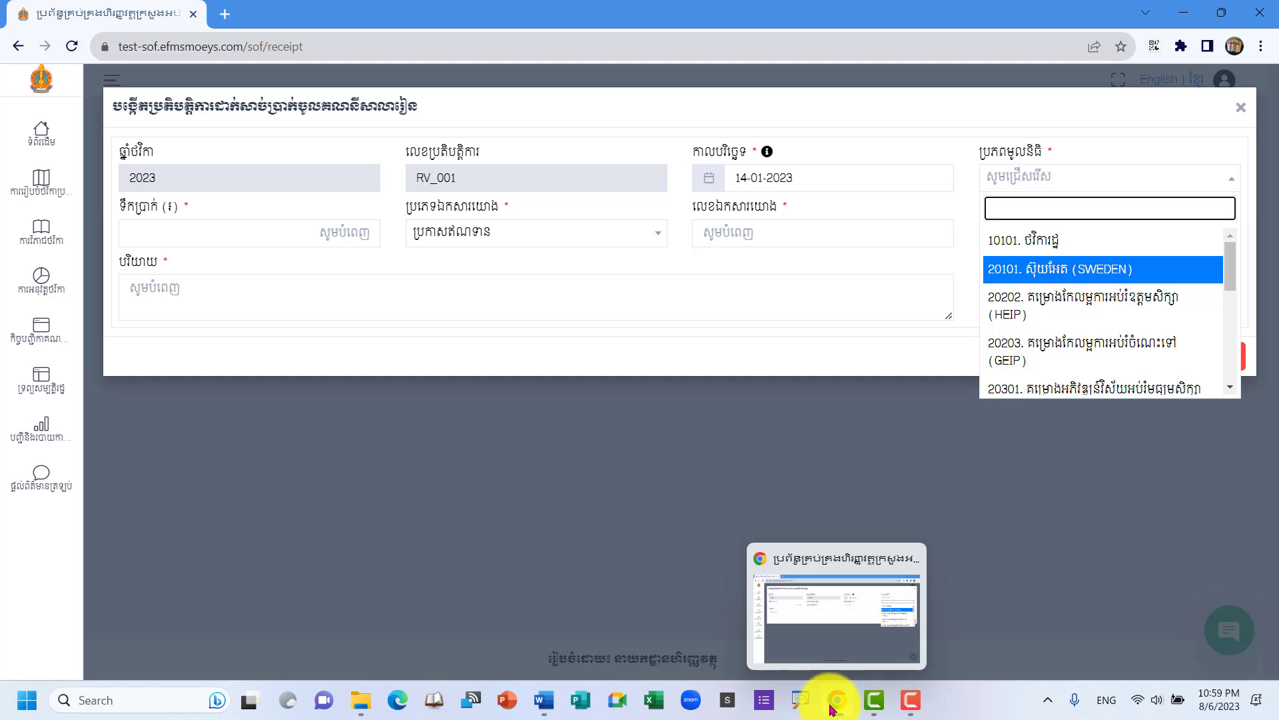
left_click(551, 707)
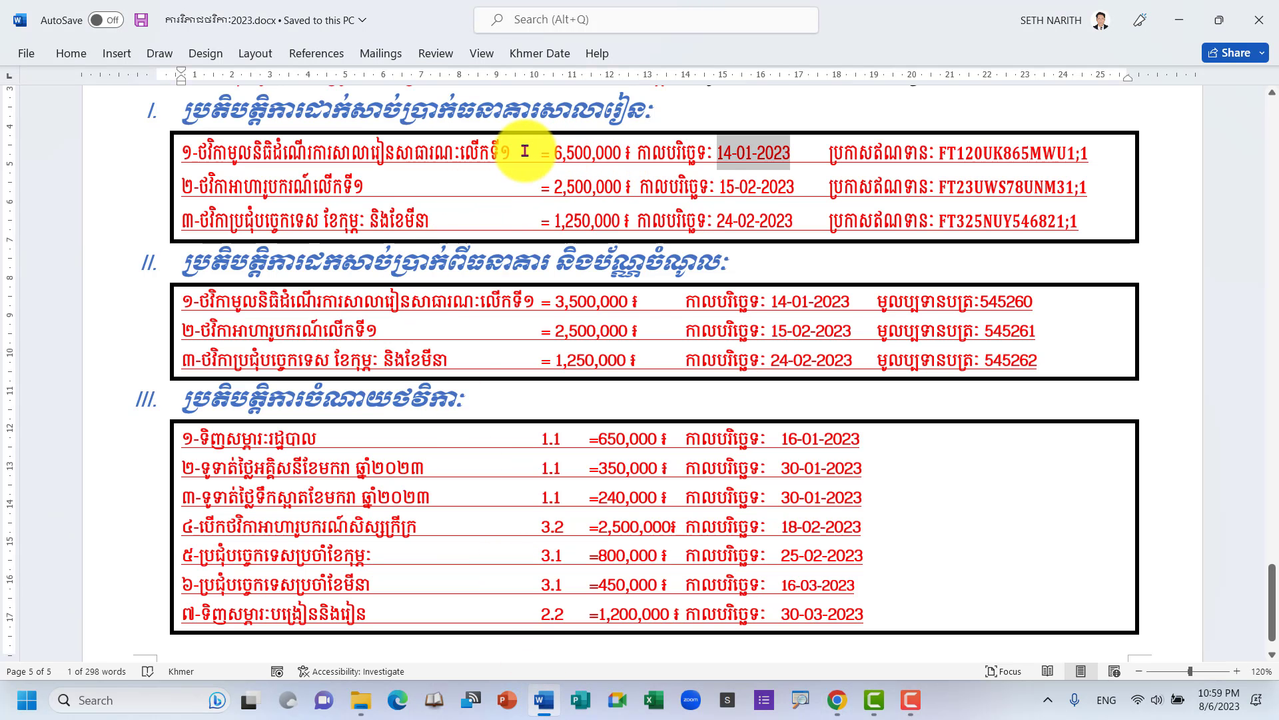
left_click_drag(525, 151, 808, 151)
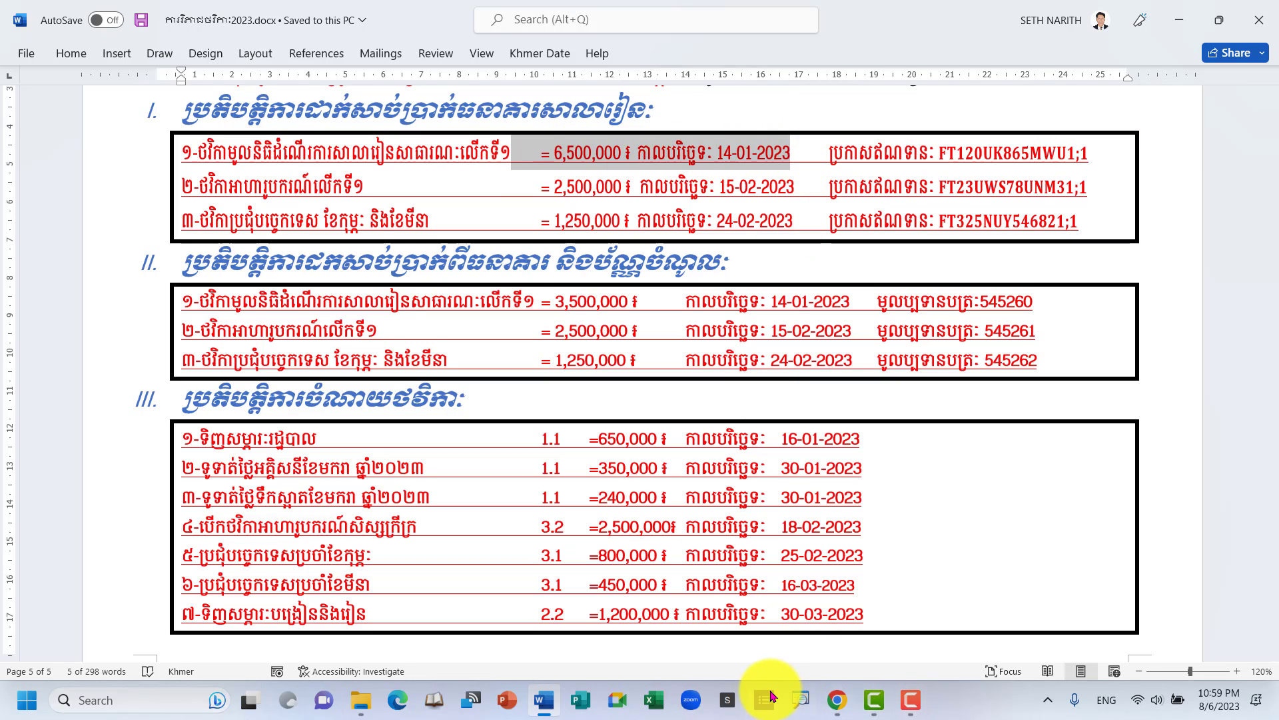
left_click(836, 699)
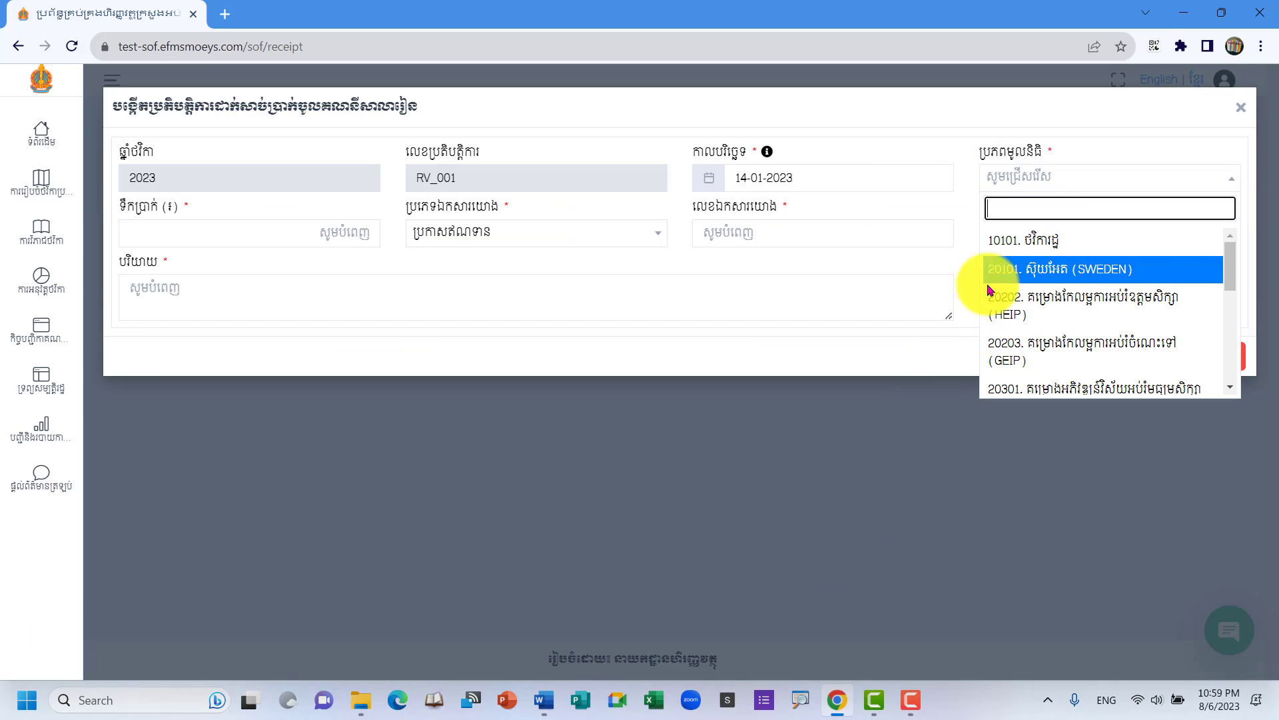
left_click(1056, 249)
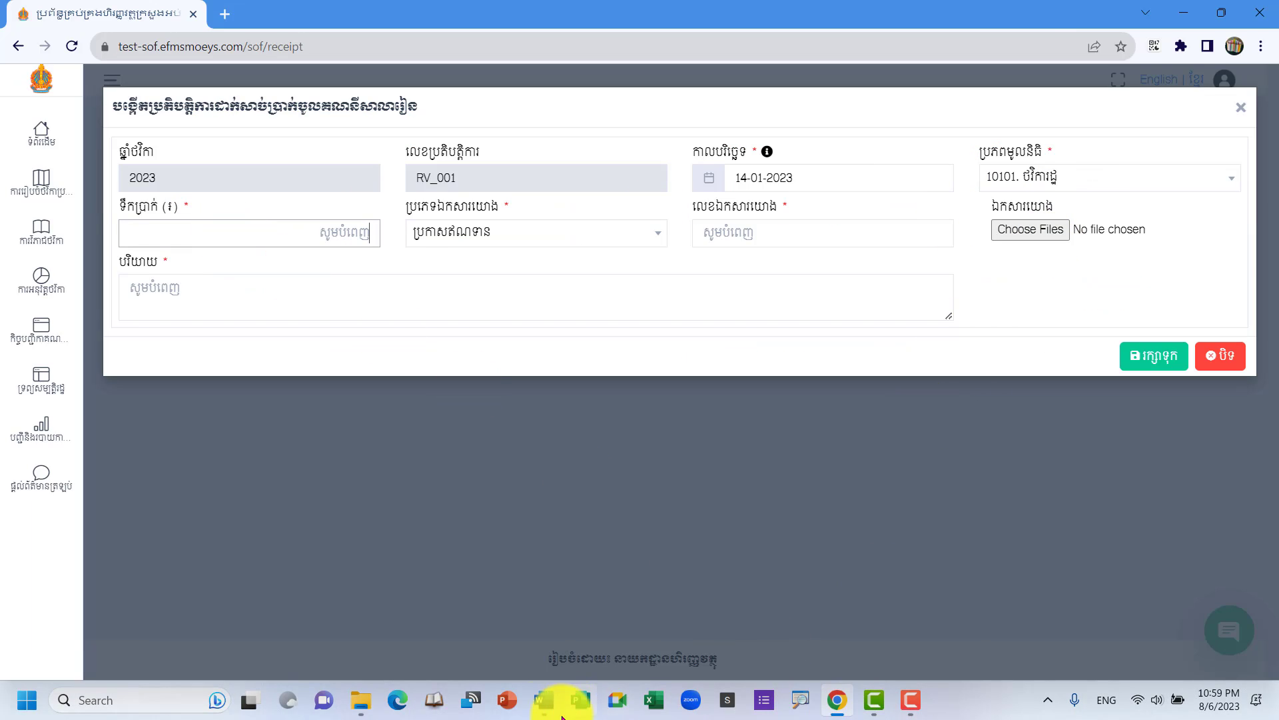
Check the first deposit's 6,500,000 amount in the Word guide and return to the receipt.
left_click(545, 697)
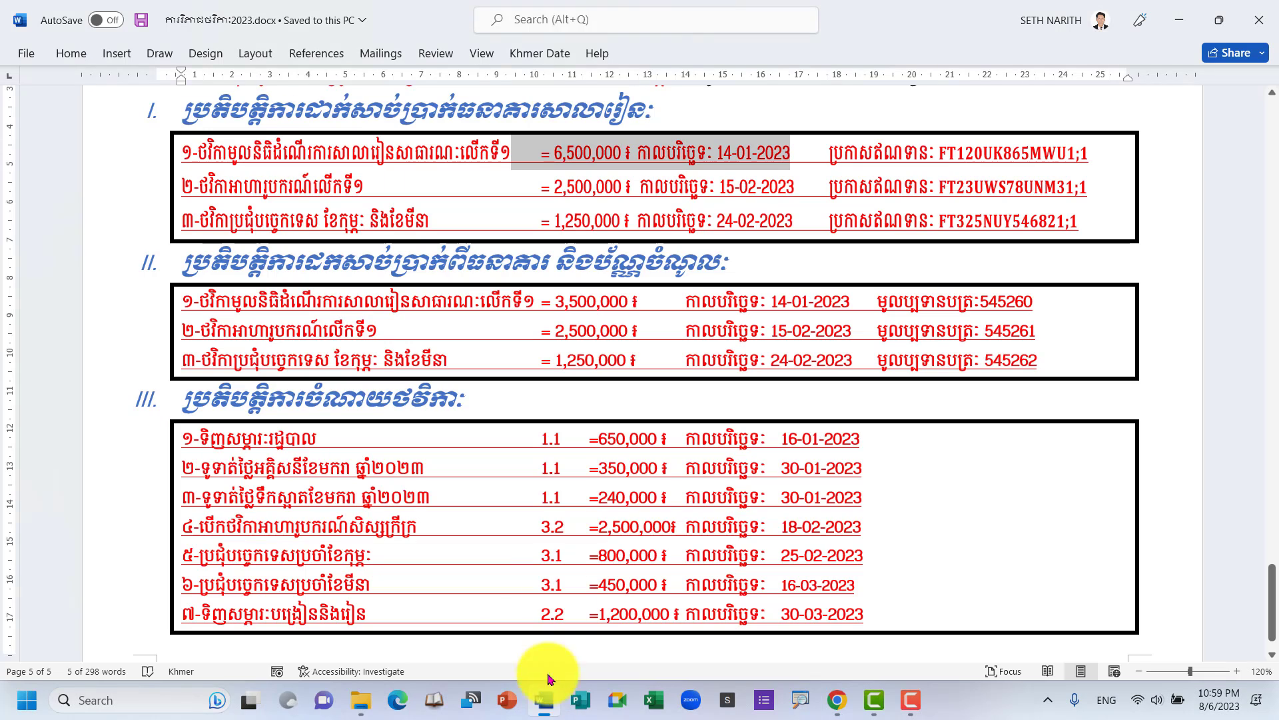
left_click(563, 161)
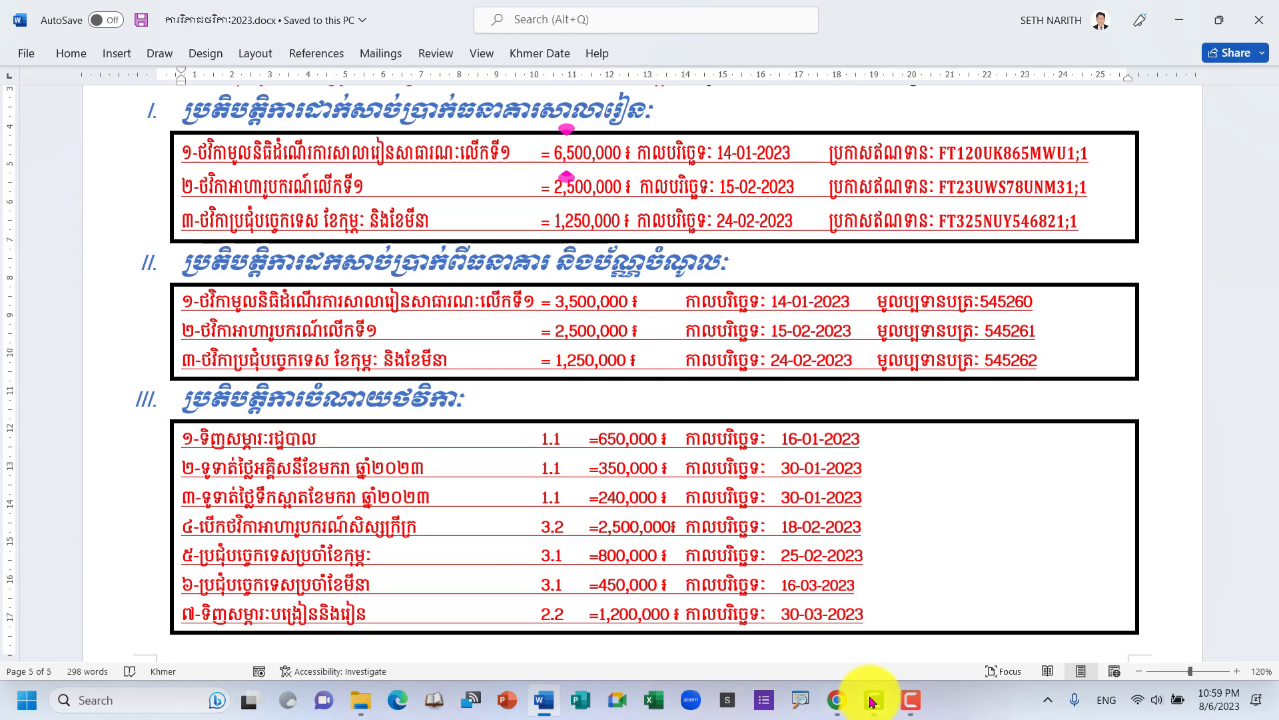
left_click(838, 699)
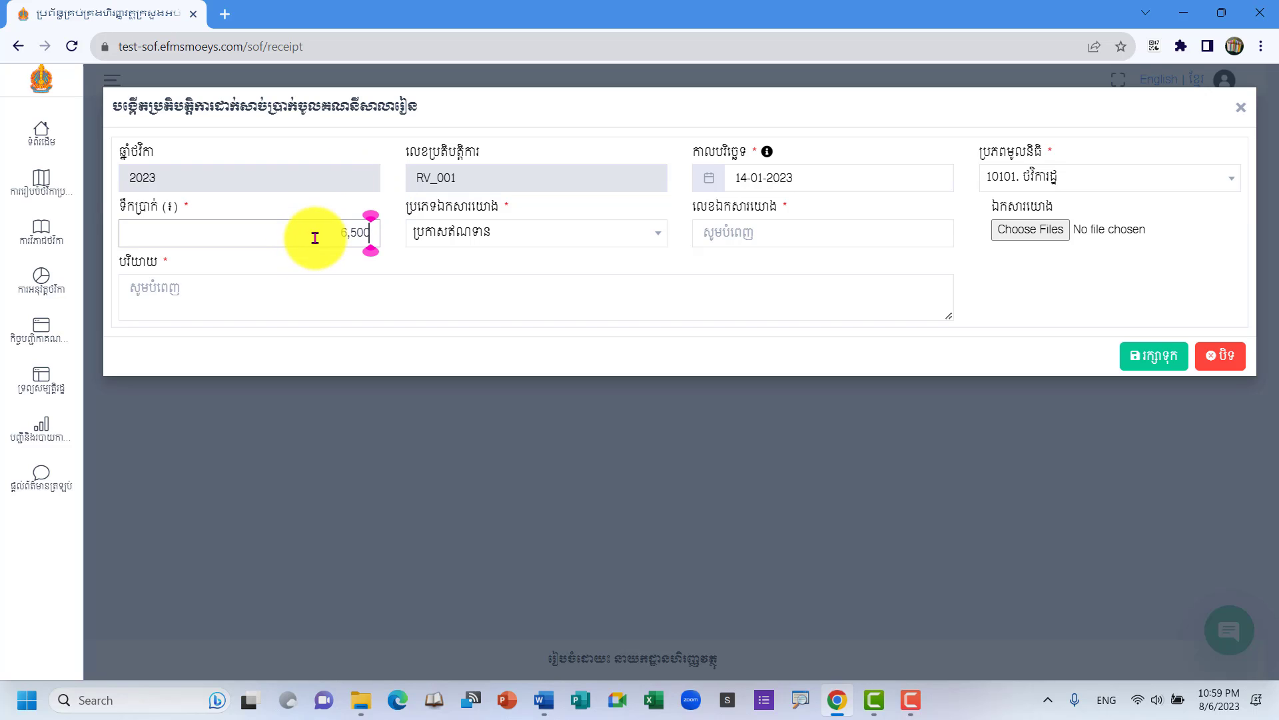
left_click(640, 241)
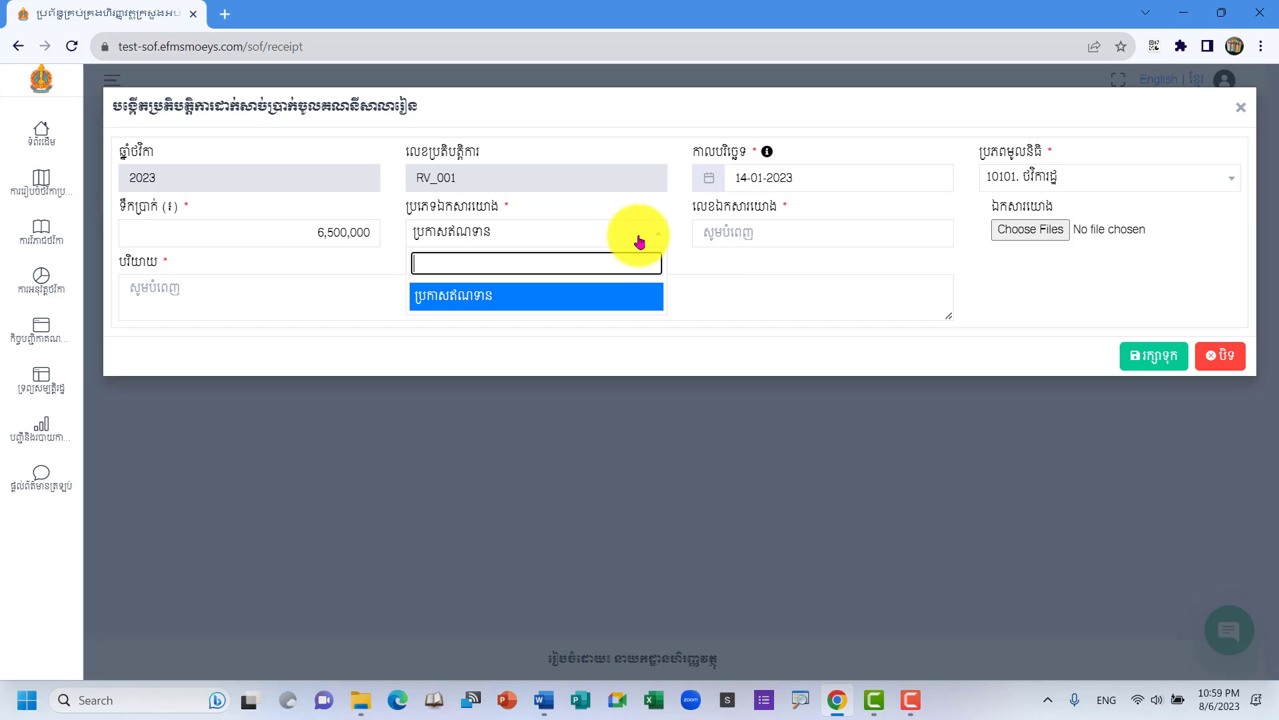
left_click(640, 242)
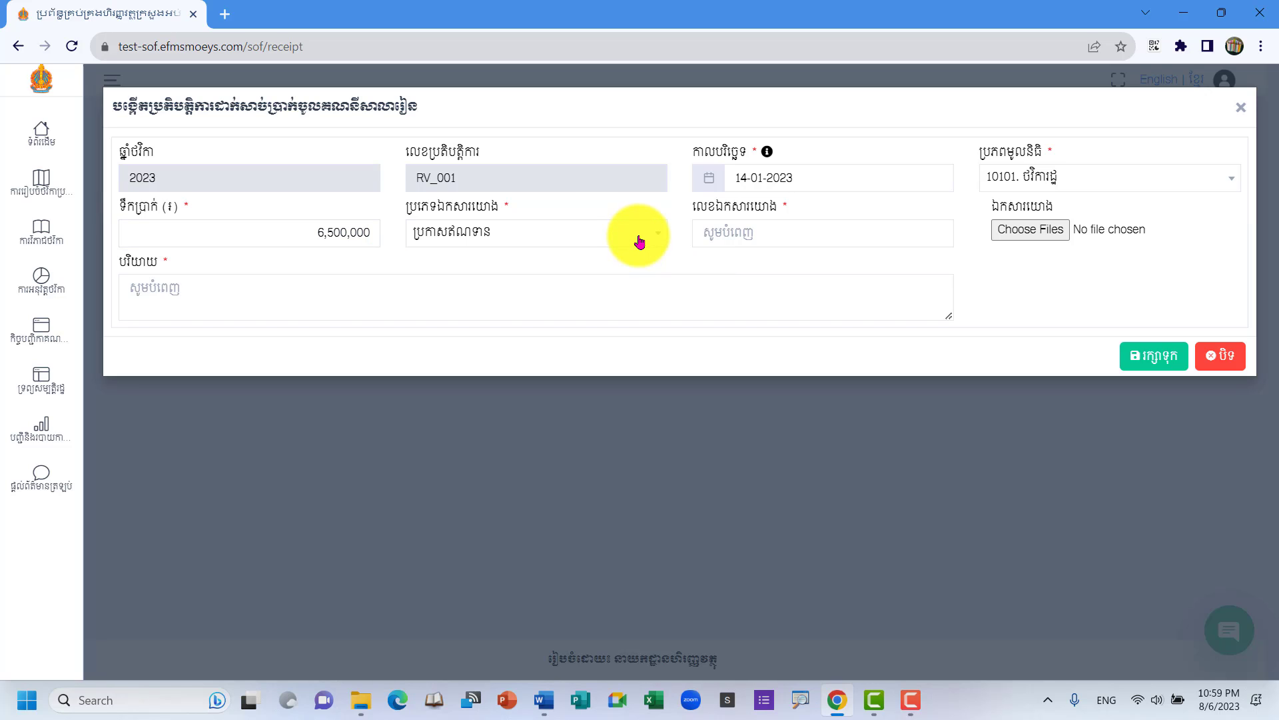
left_click(635, 242)
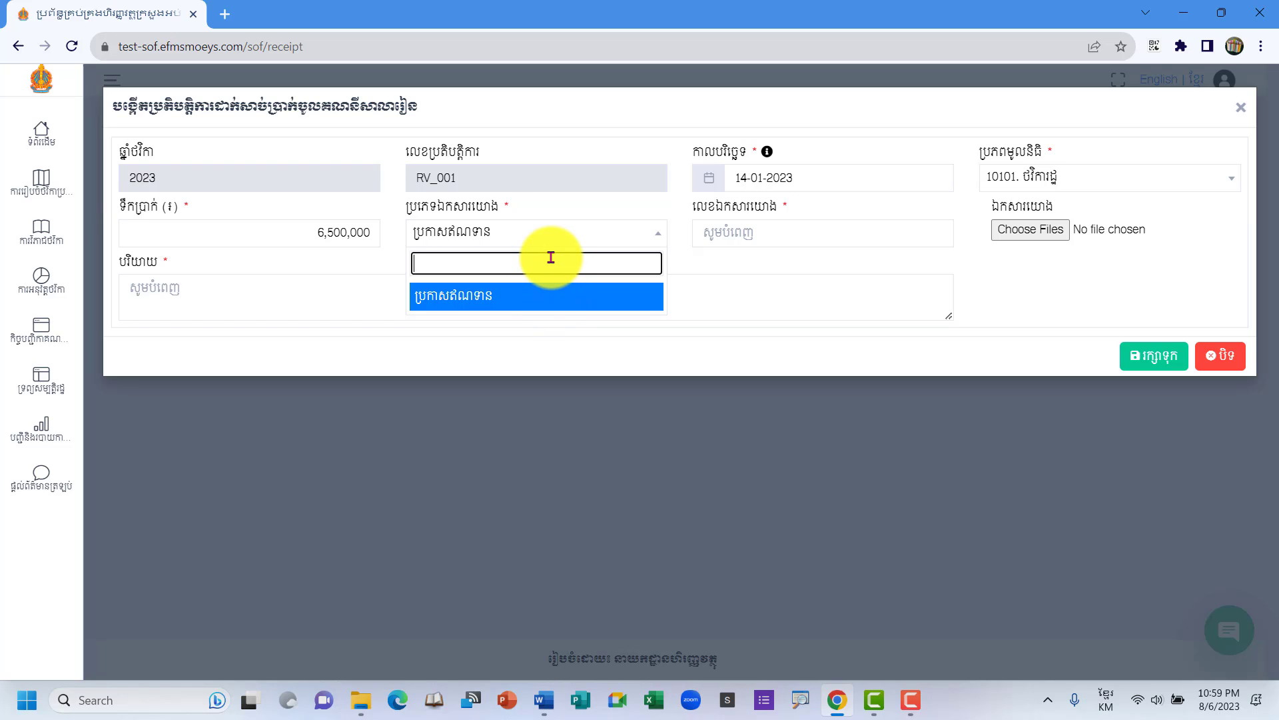
type("បណ្")
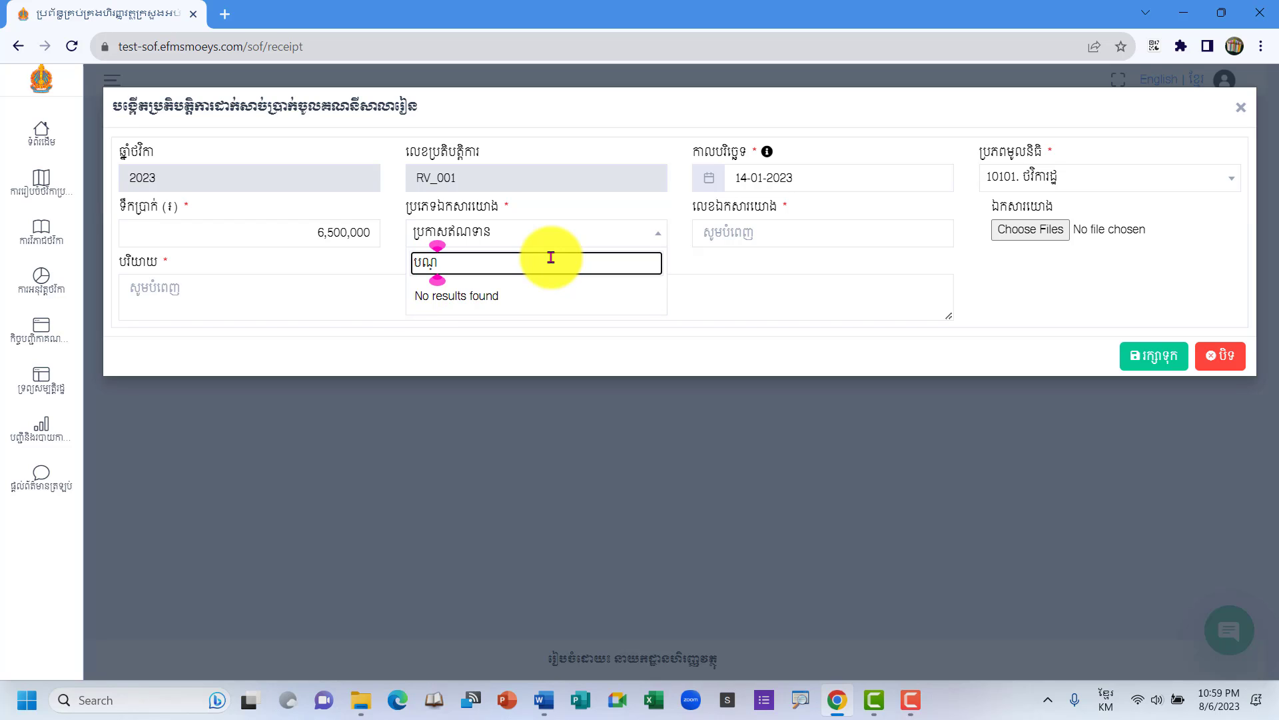
key("BackSpace")
key("BackSpace")
type("៉")
left_click(696, 260)
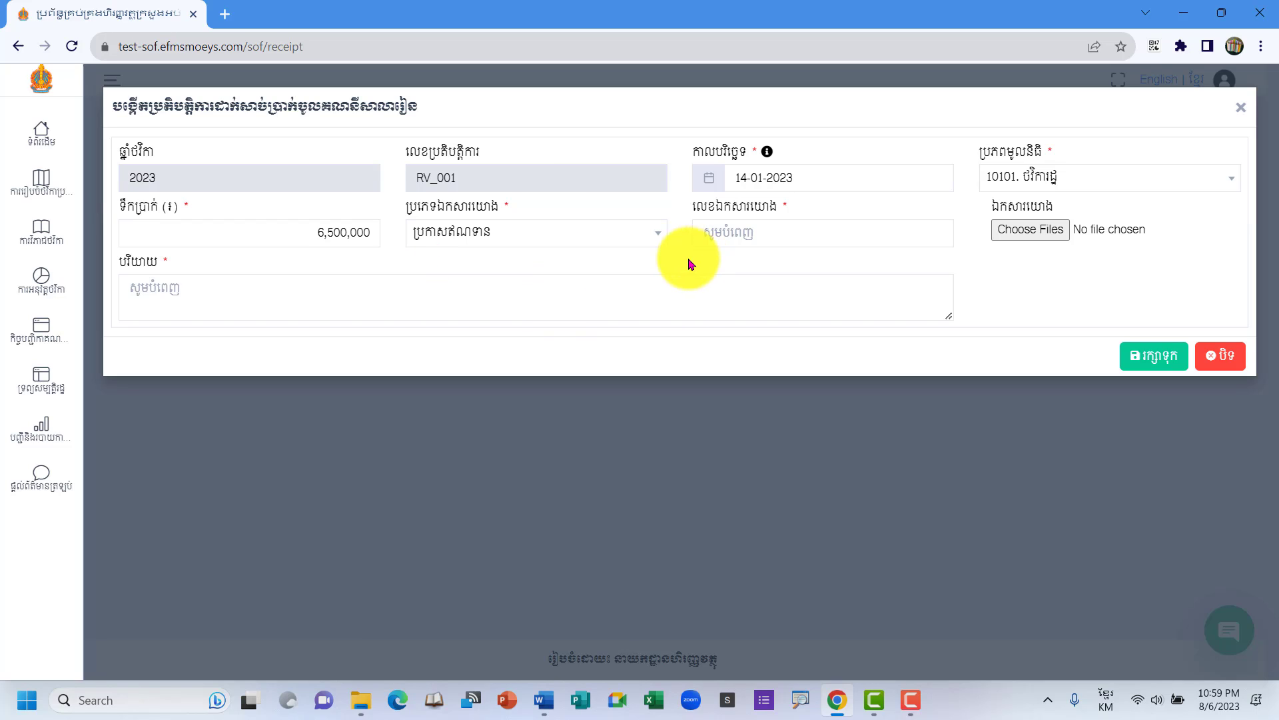
left_click(590, 233)
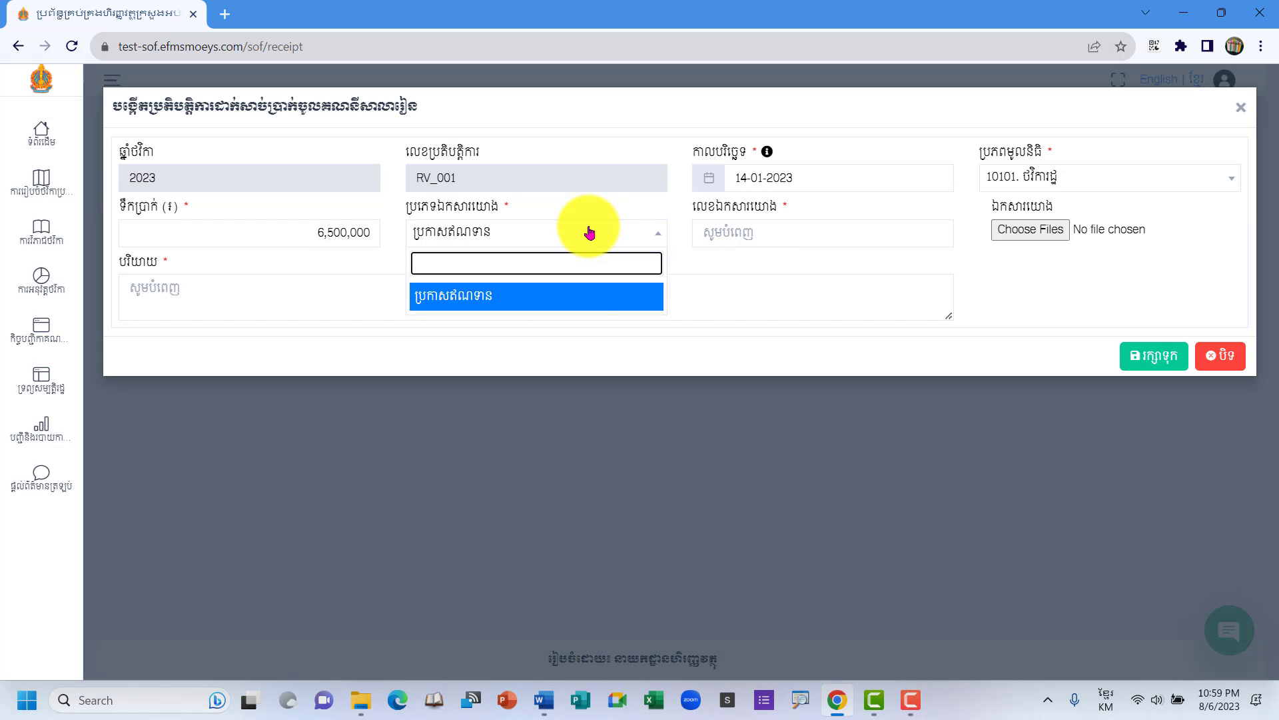
left_click(582, 293)
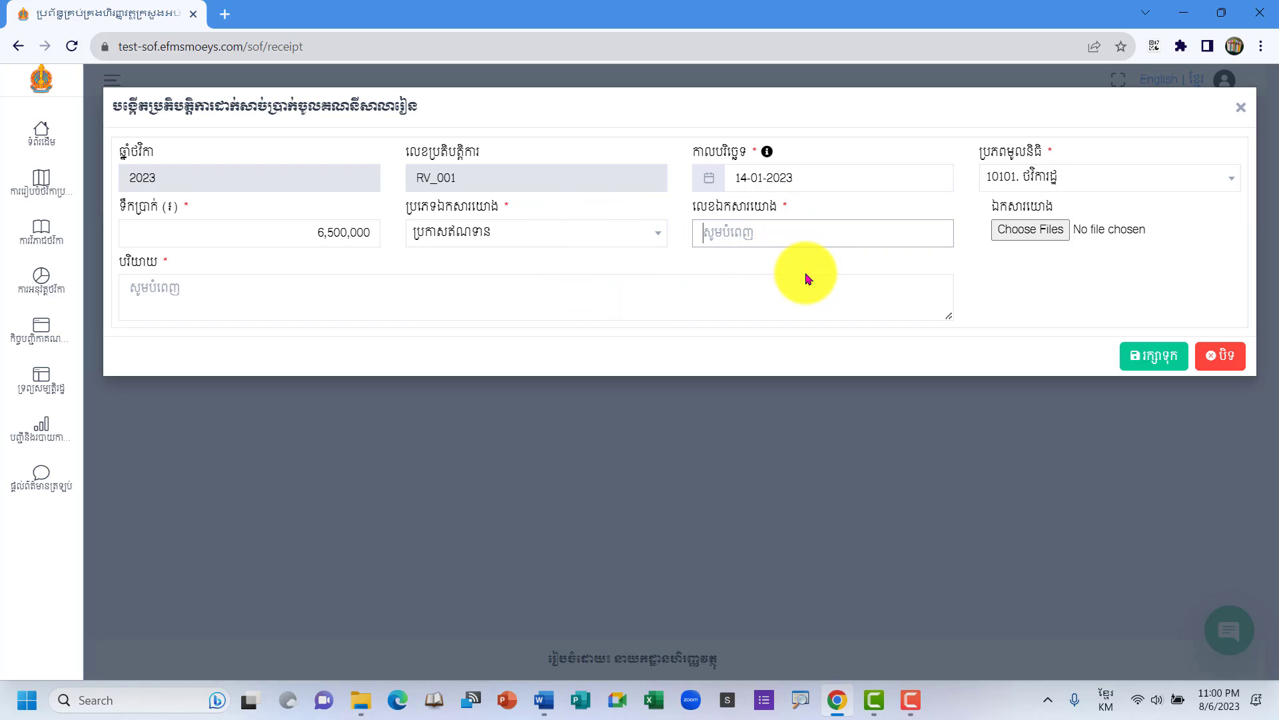
Copy the code FT120UK865MWU1;1 from Word and paste it into the reference number field.
left_click(547, 700)
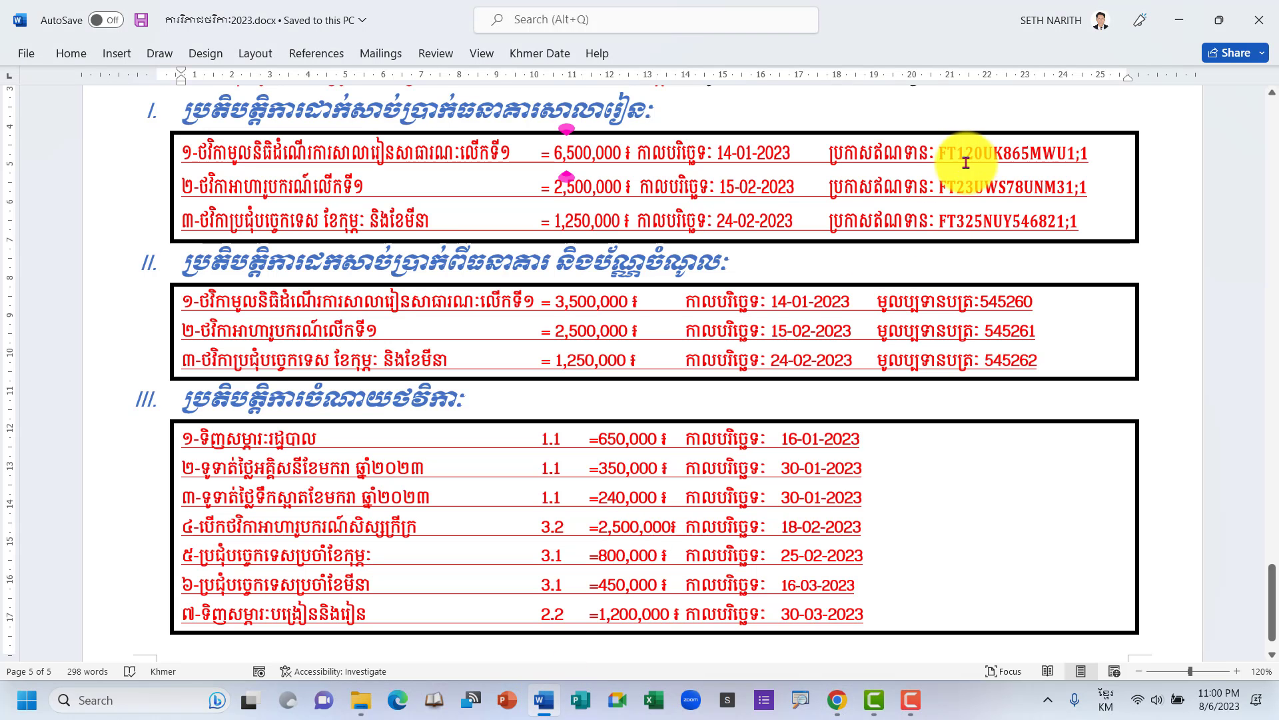
left_click_drag(941, 152, 1086, 153)
key("ctrl+c")
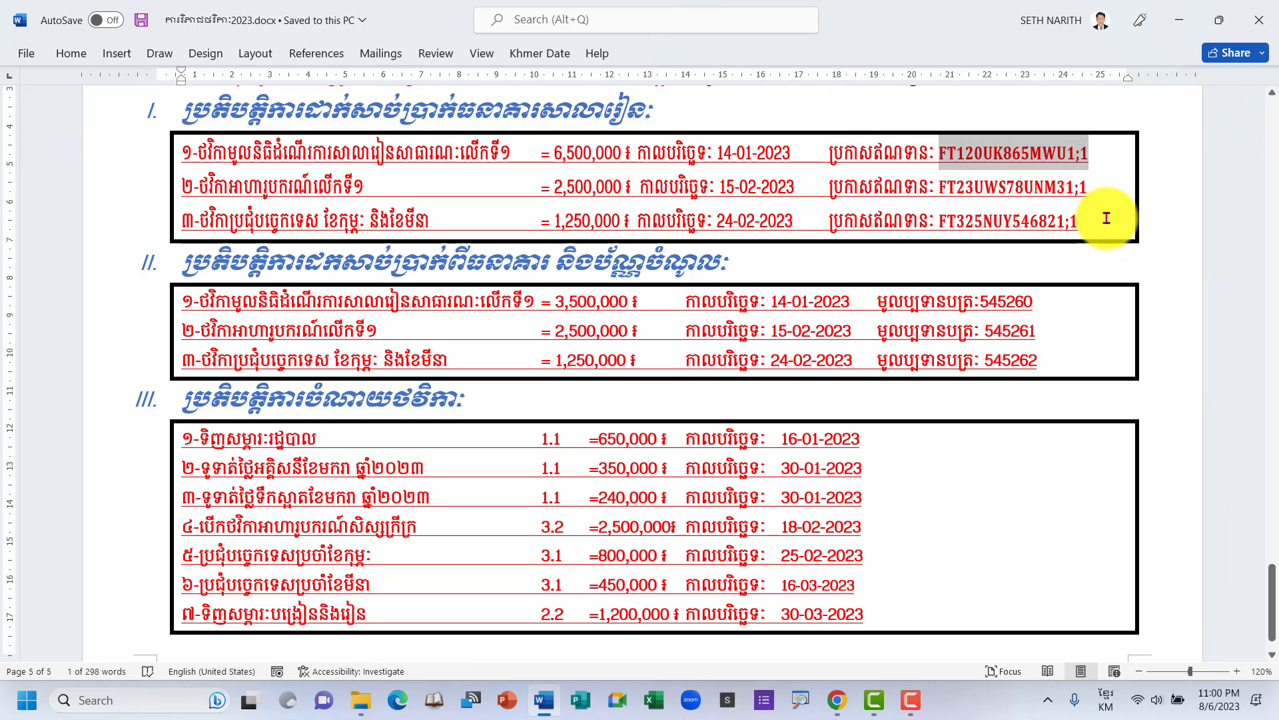
left_click(837, 699)
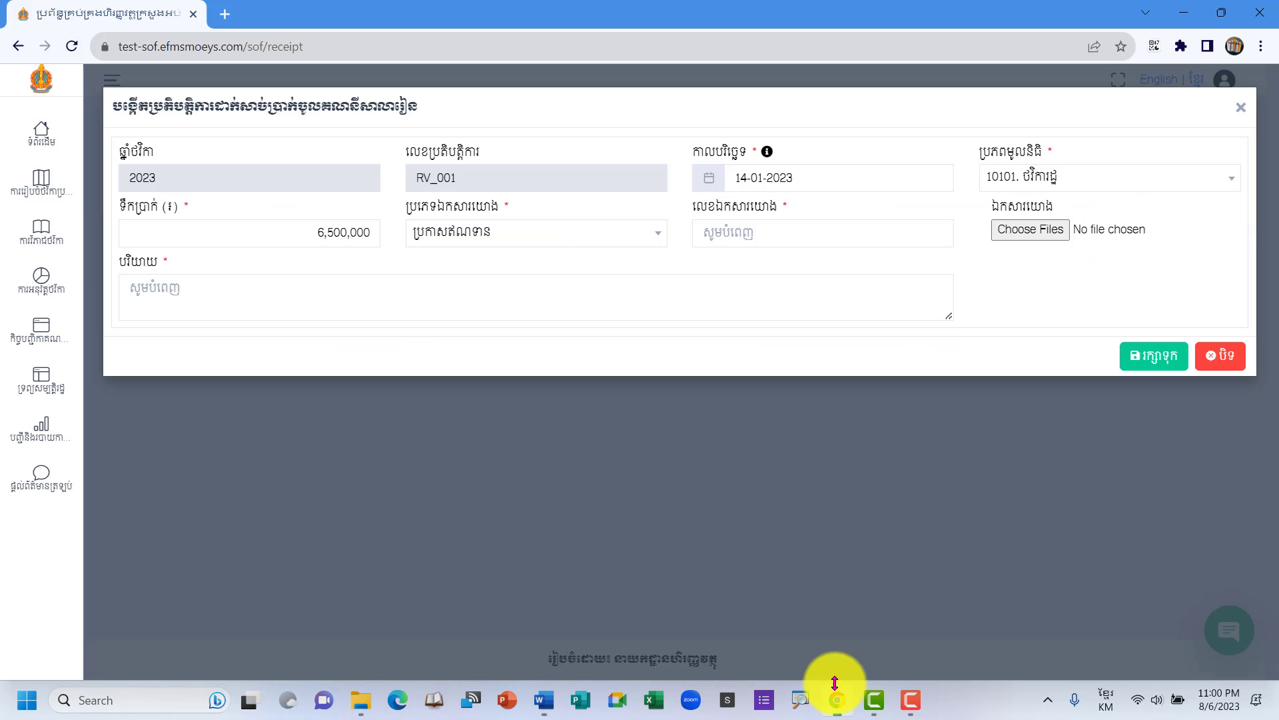
key("ctrl+v")
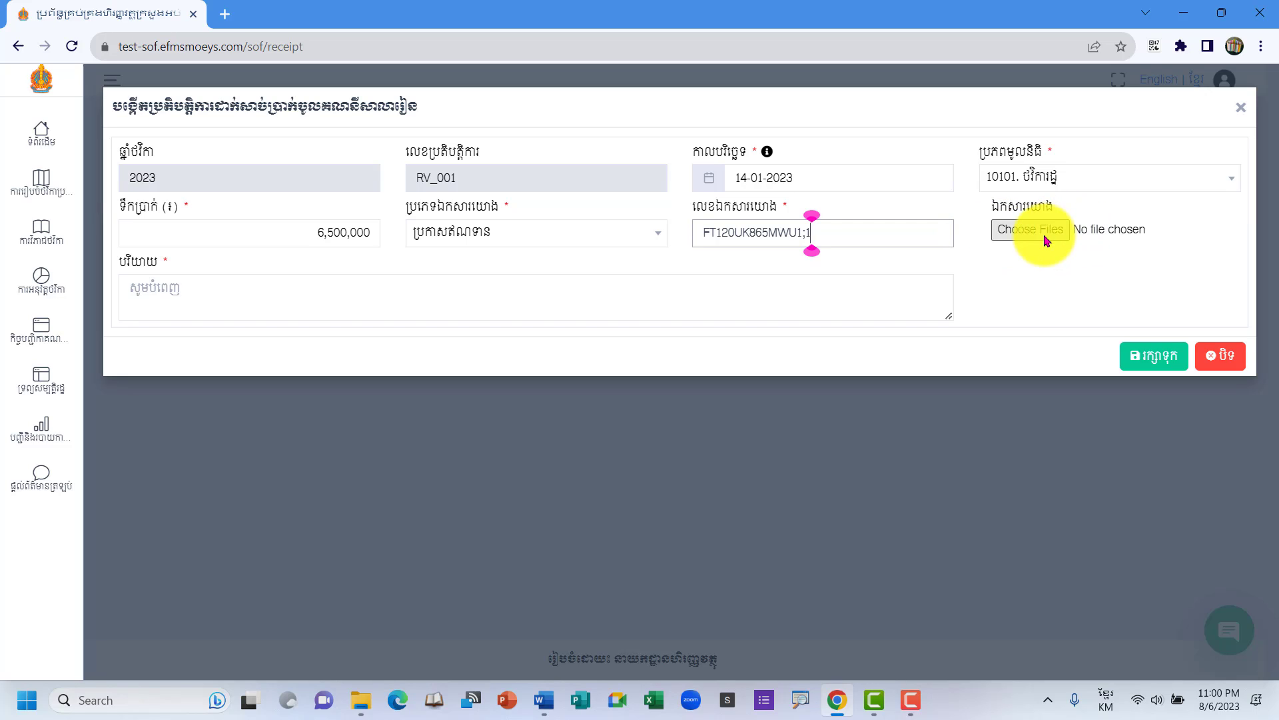
left_click(187, 289)
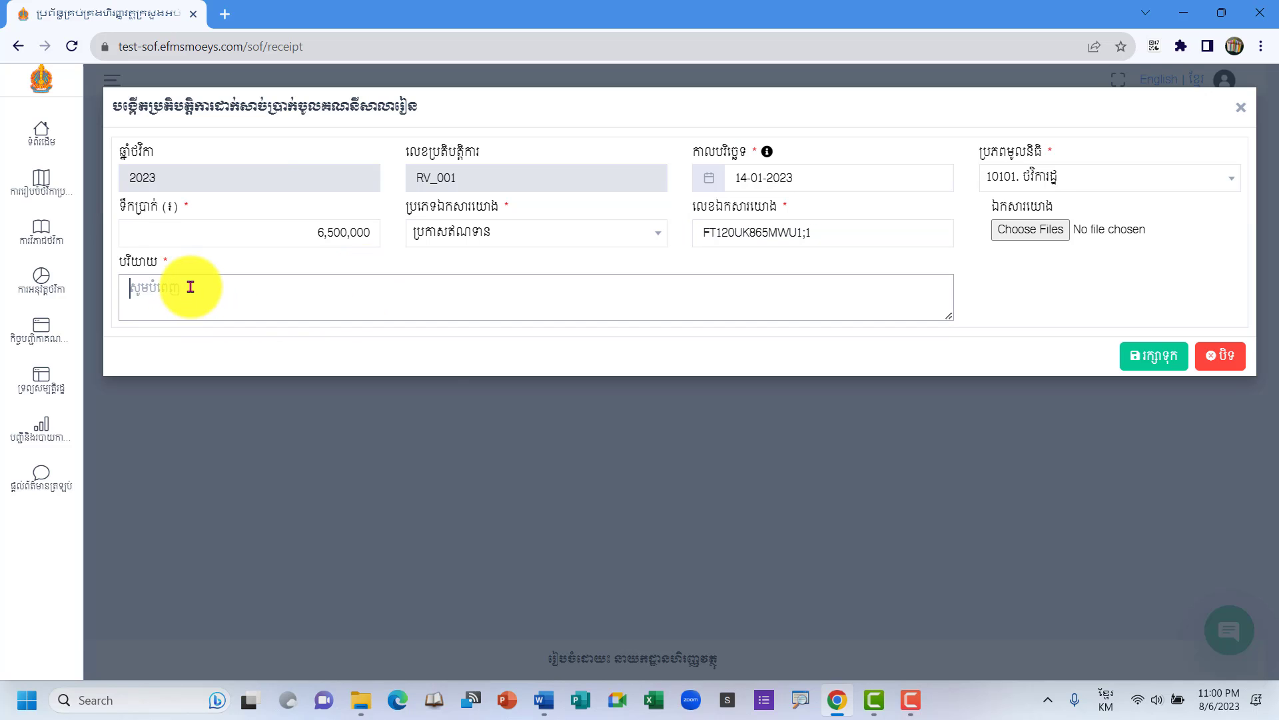
Copy the first deposit's Khmer description from Word and paste it into the description box.
left_click(544, 700)
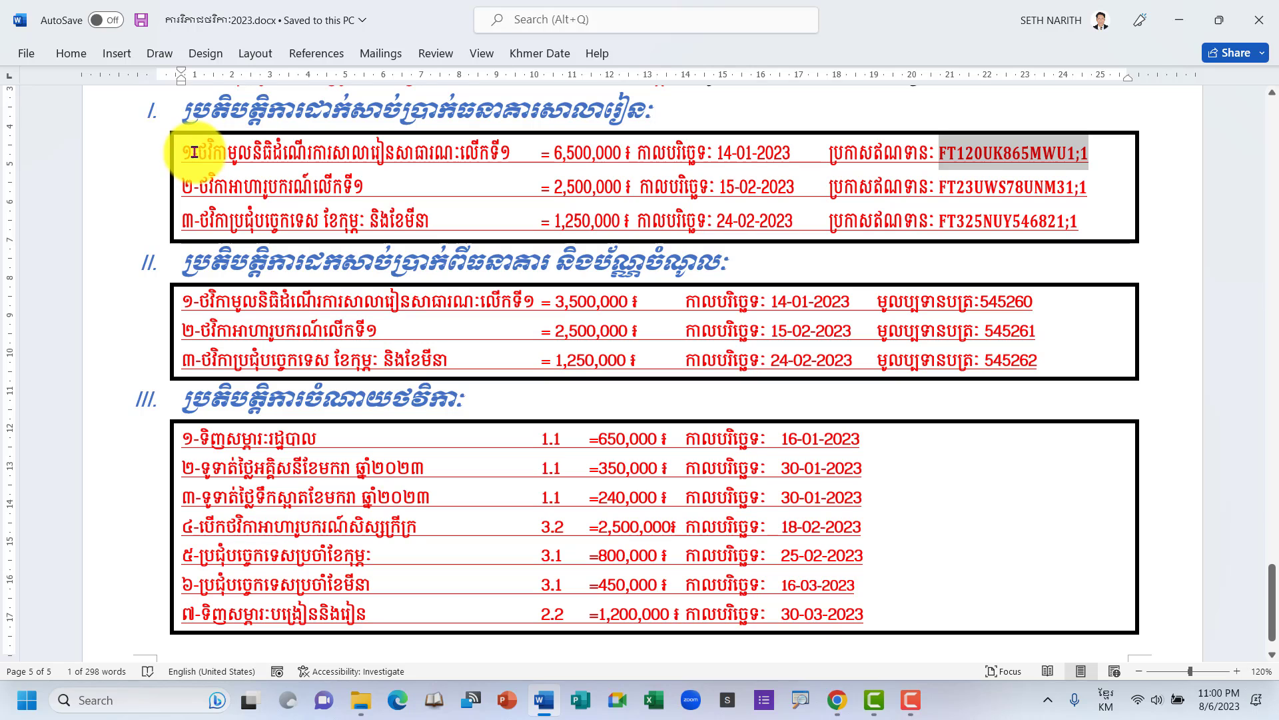
left_click_drag(198, 152, 511, 154)
key("ctrl+c")
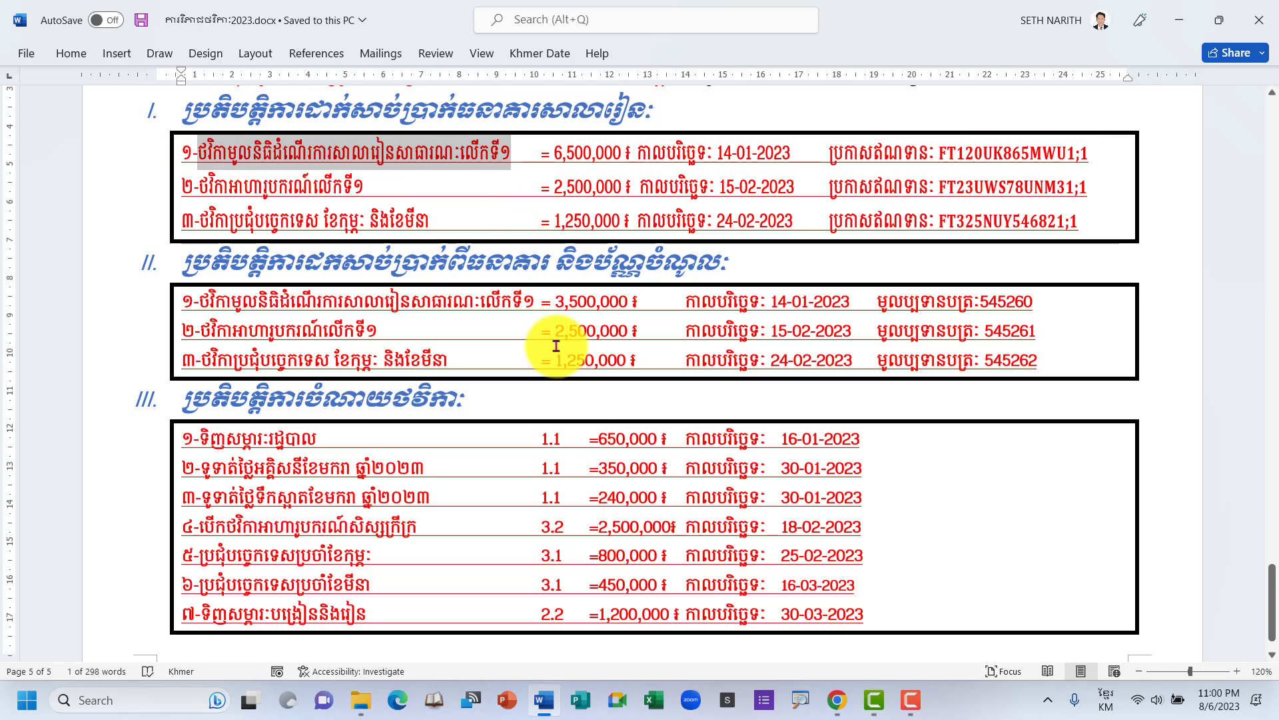
left_click(838, 700)
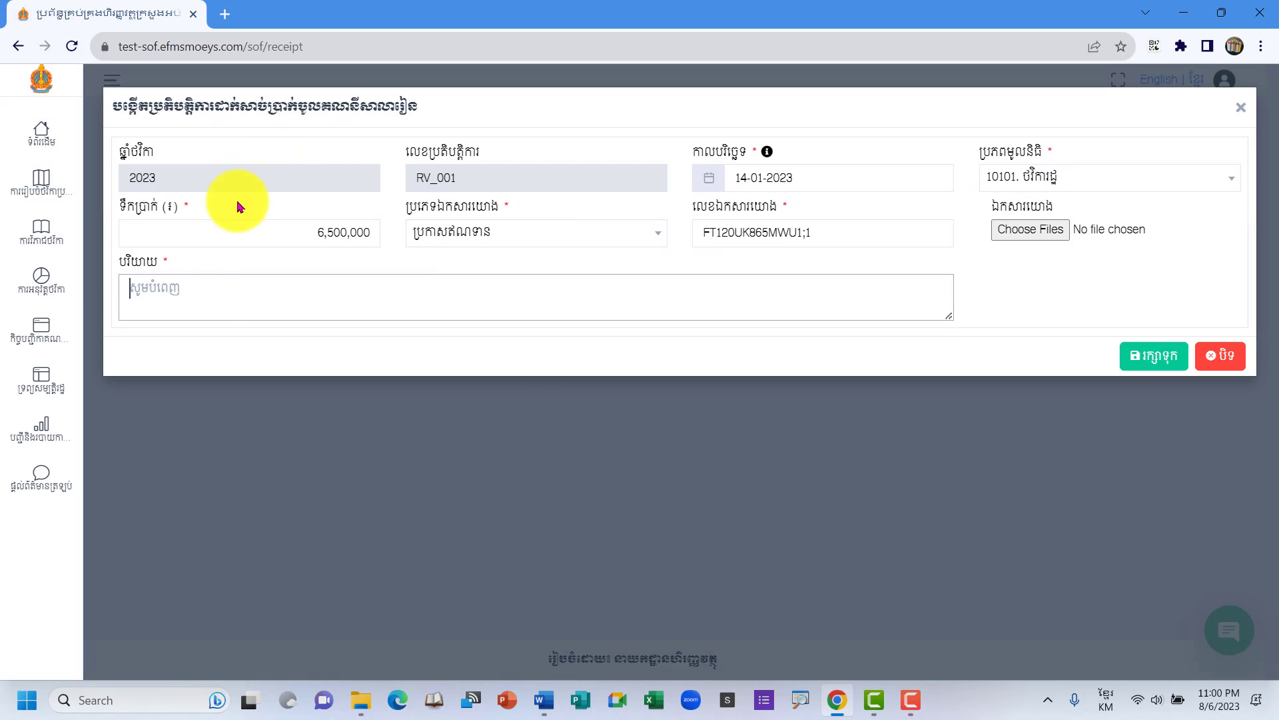
left_click(190, 310)
key("ctrl+v")
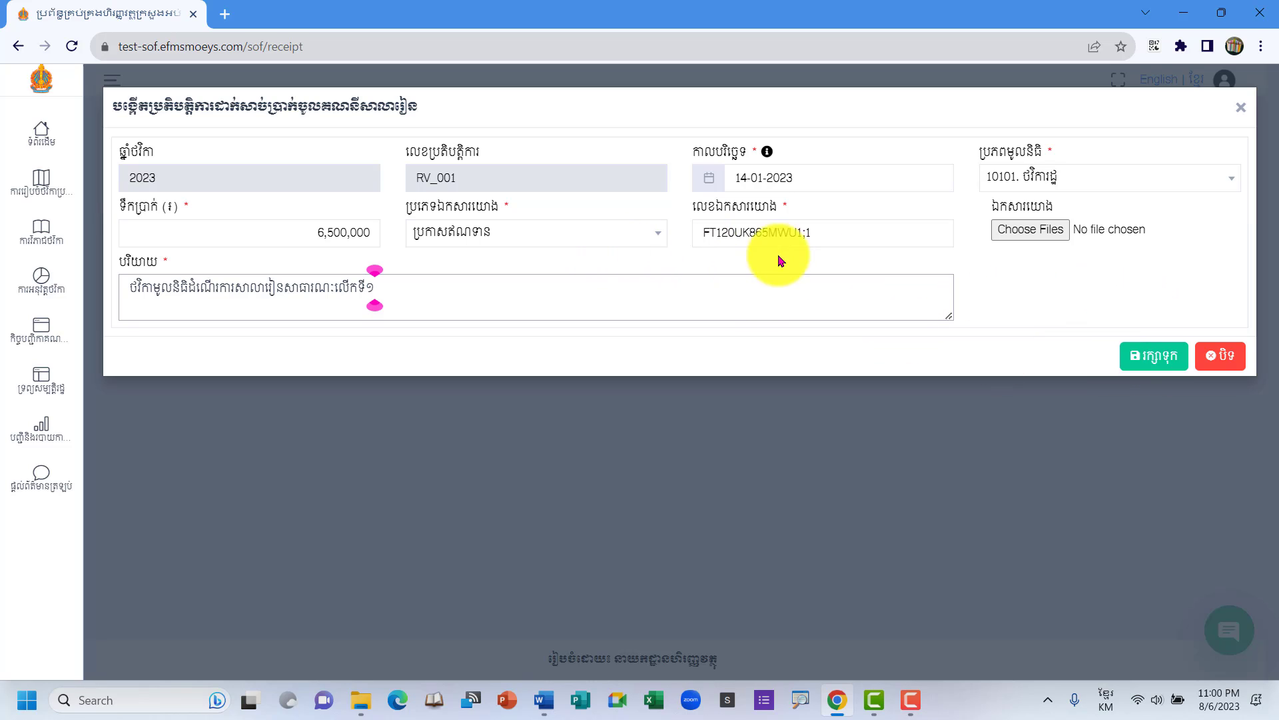
Save the 6,500,000 deposit dated 14-01-2023 from fund 10101 as RV_0001.
left_click(1166, 358)
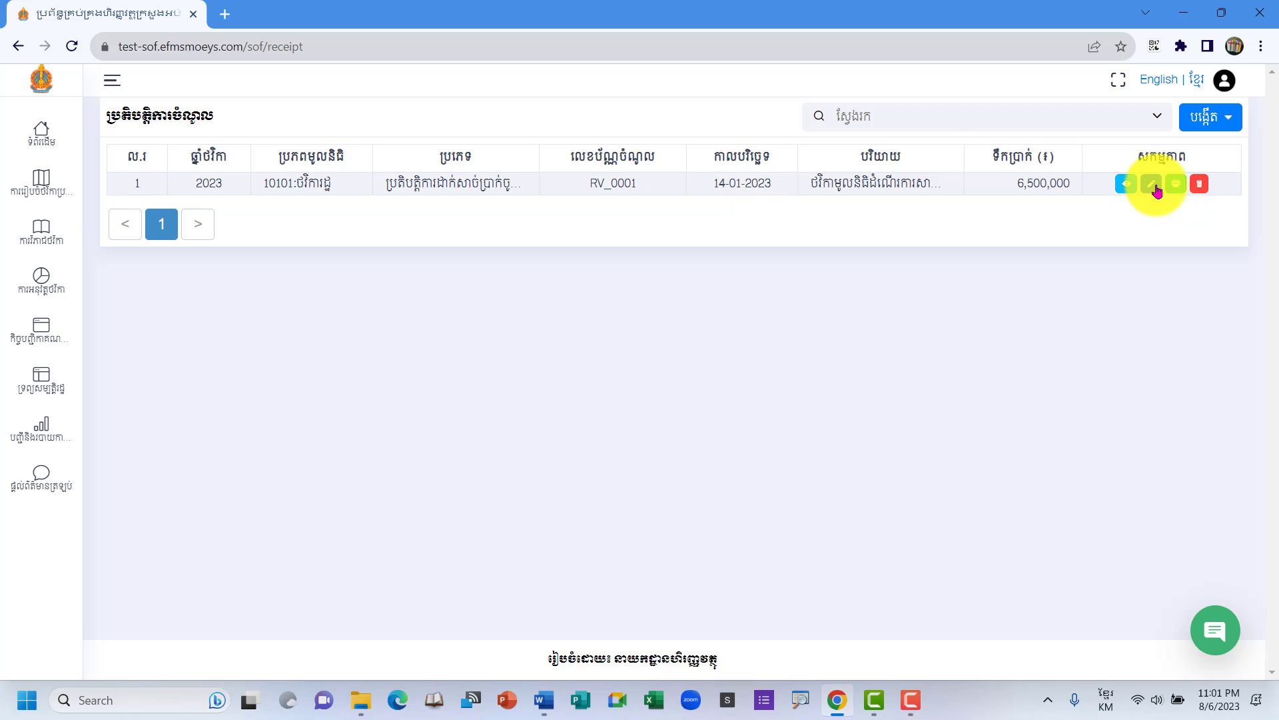
Open RV_0001 for editing, review its date, fund source and amount, and save.
left_click(1156, 189)
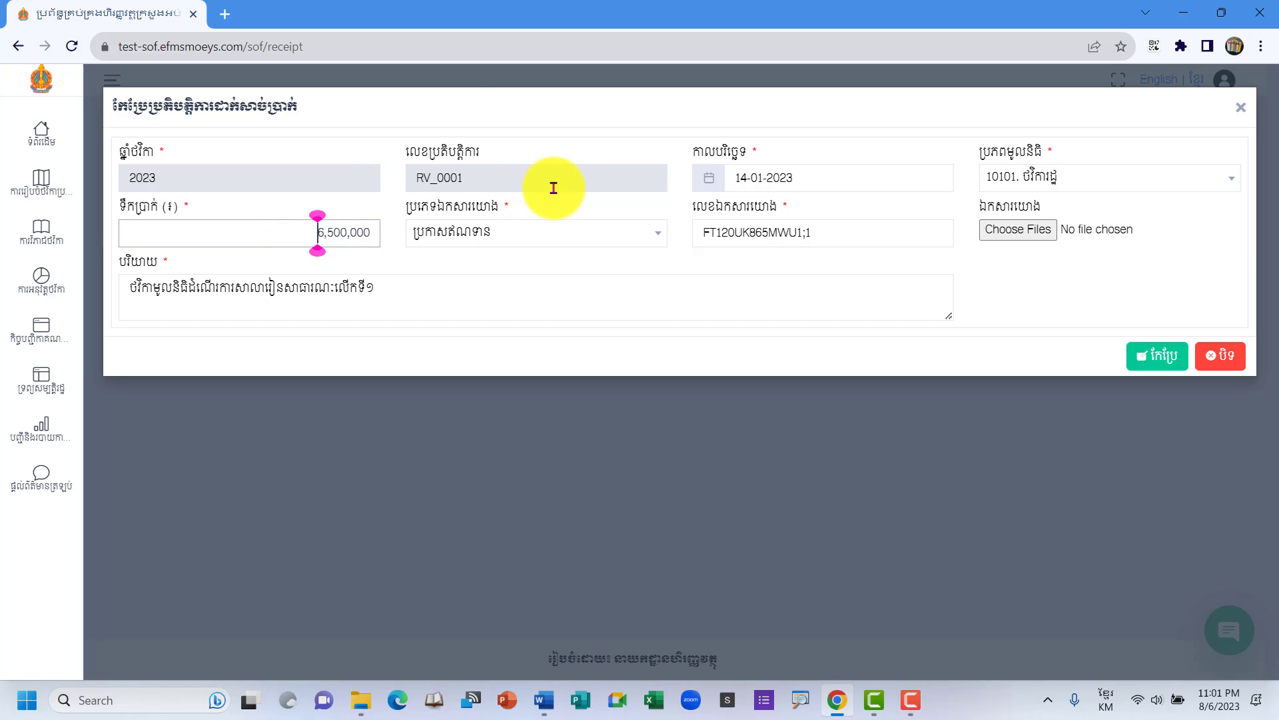
left_click(823, 191)
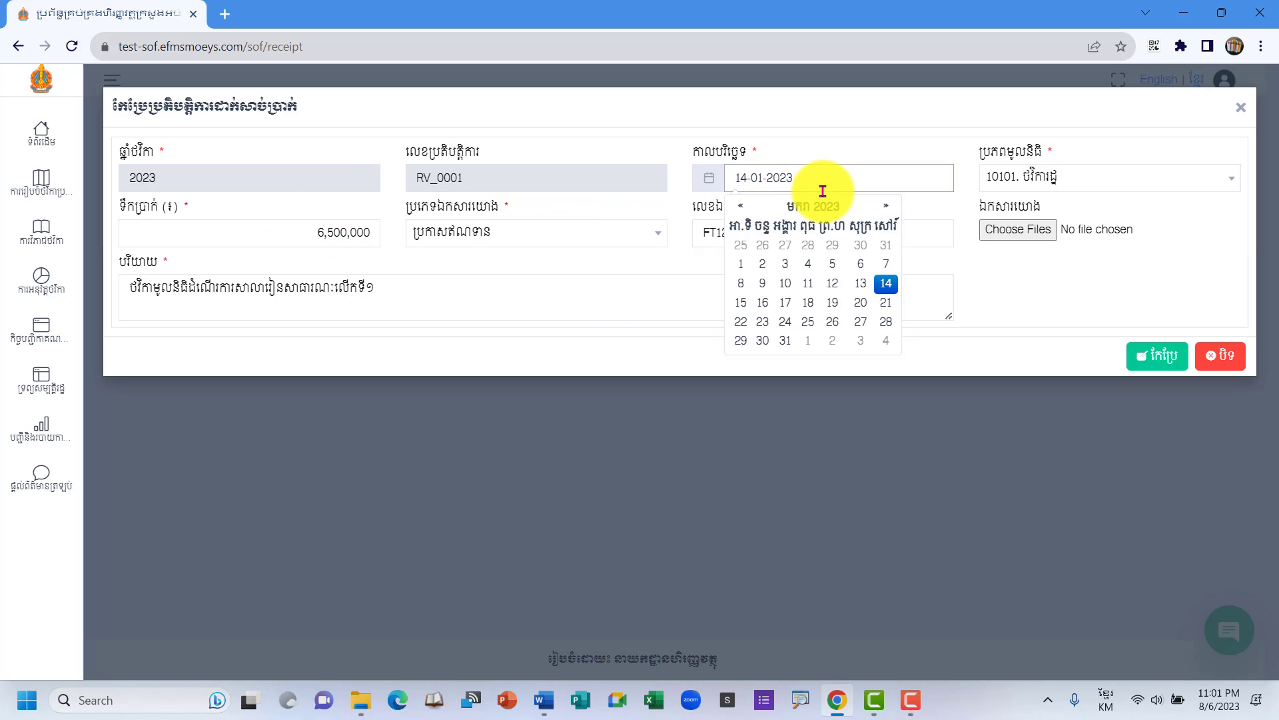
left_click(1108, 186)
left_click(1111, 188)
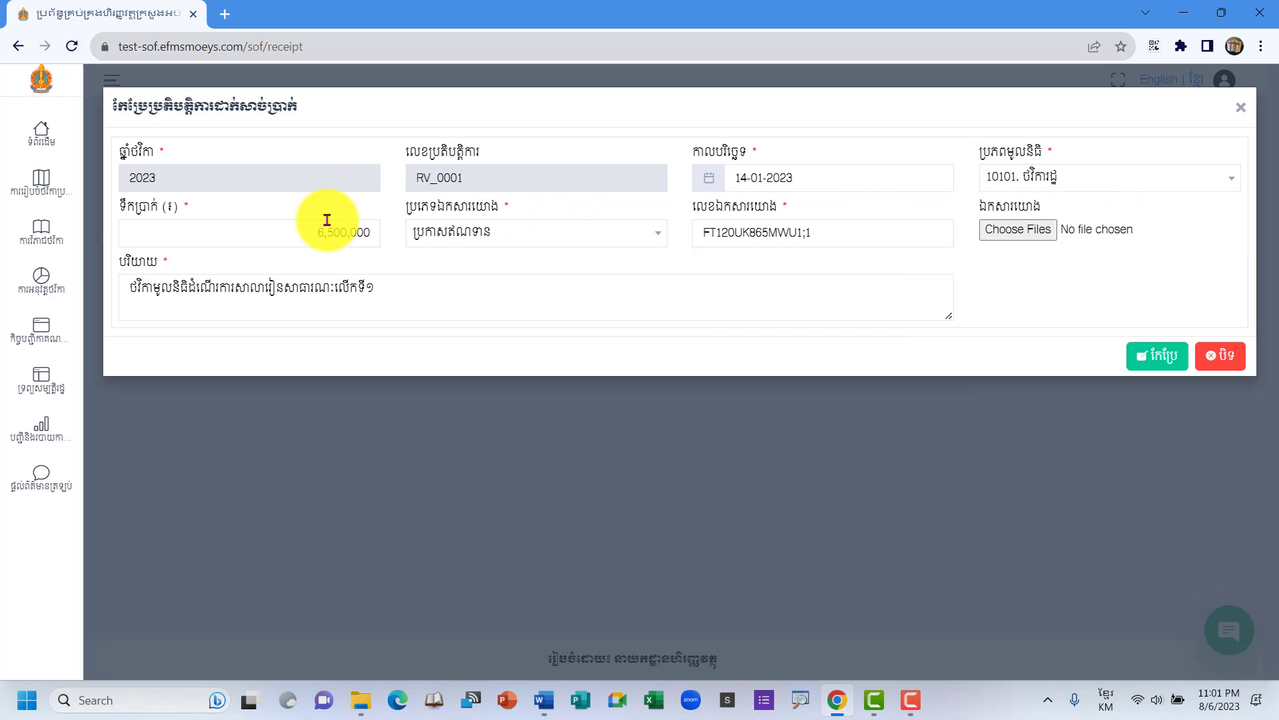
left_click(294, 229)
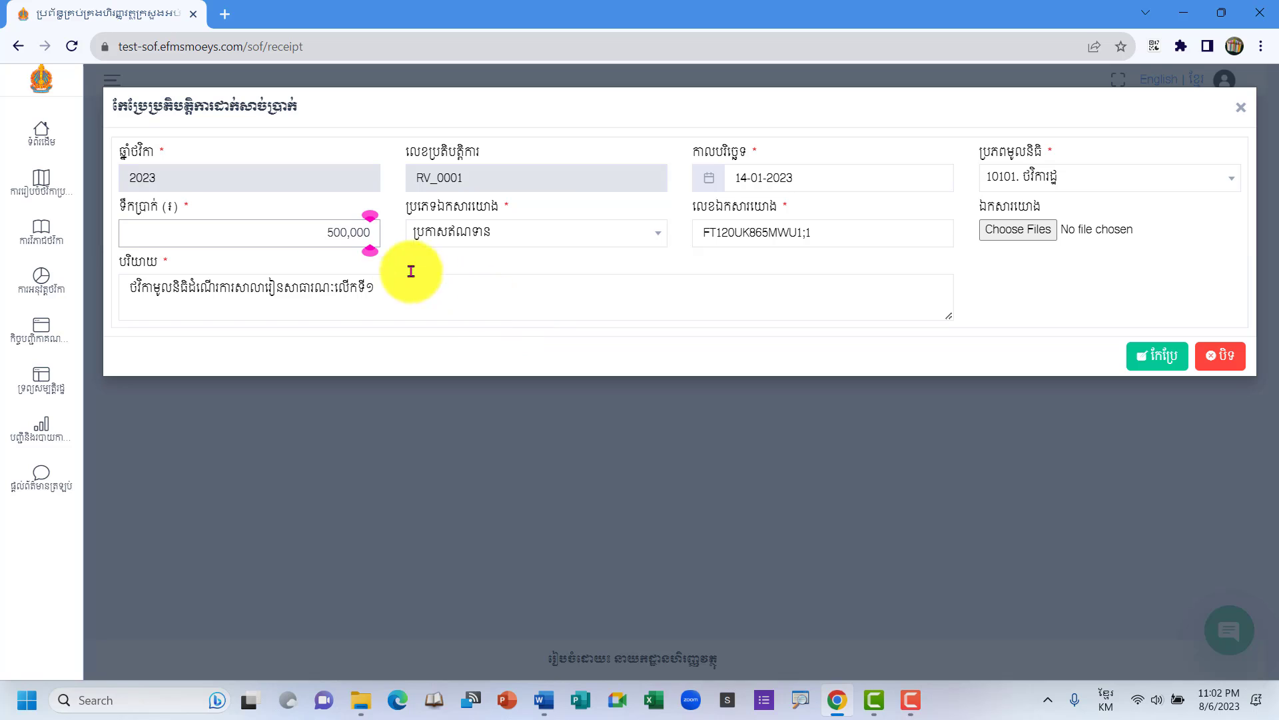
left_click(327, 232)
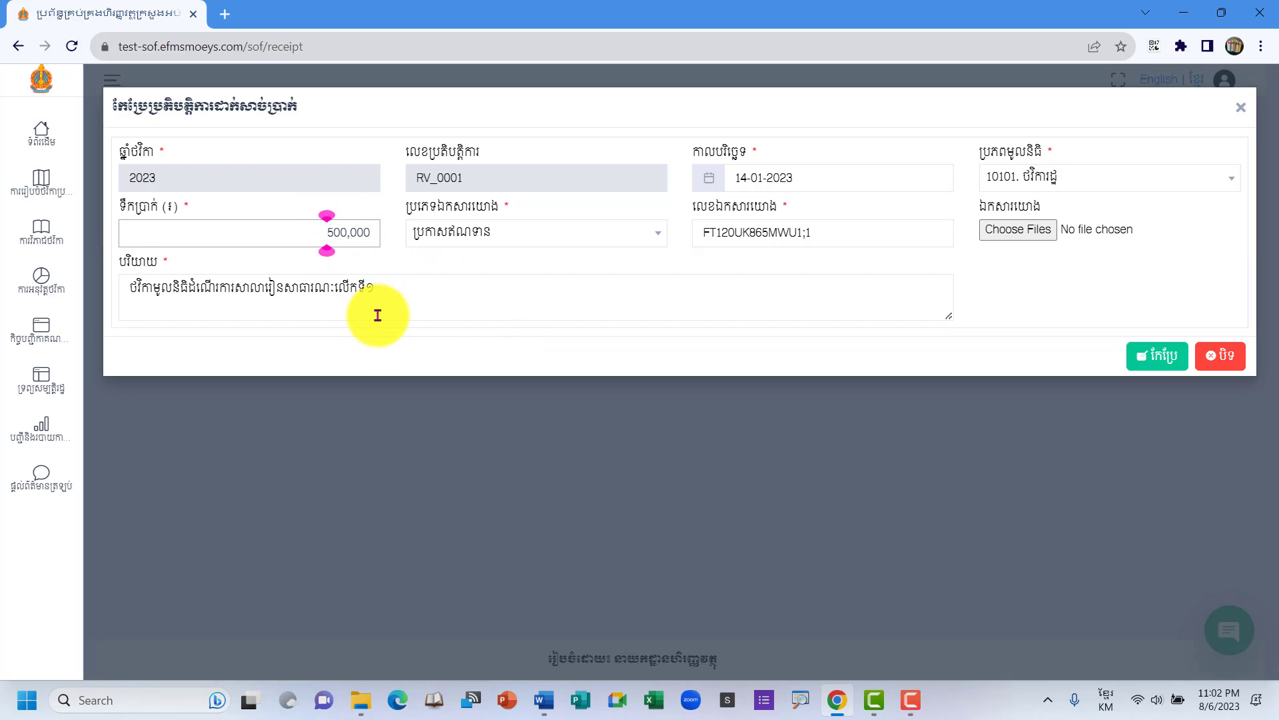
left_click(457, 305)
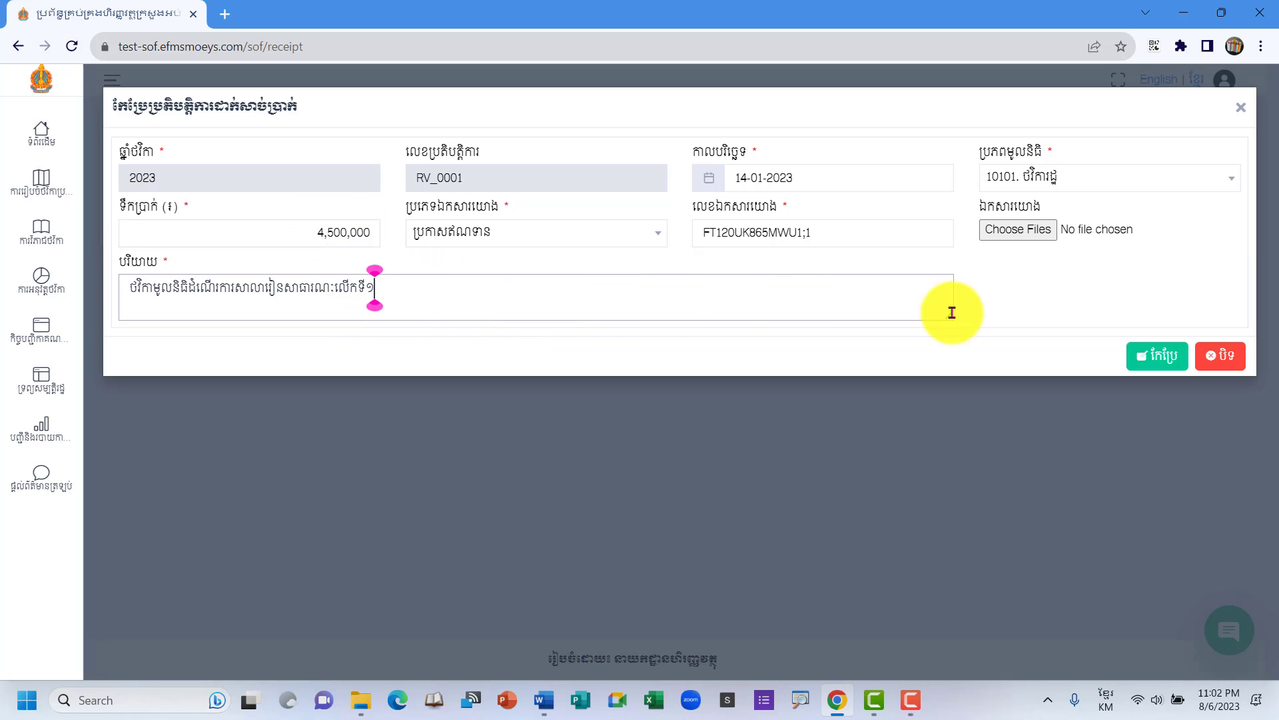
left_click(1163, 365)
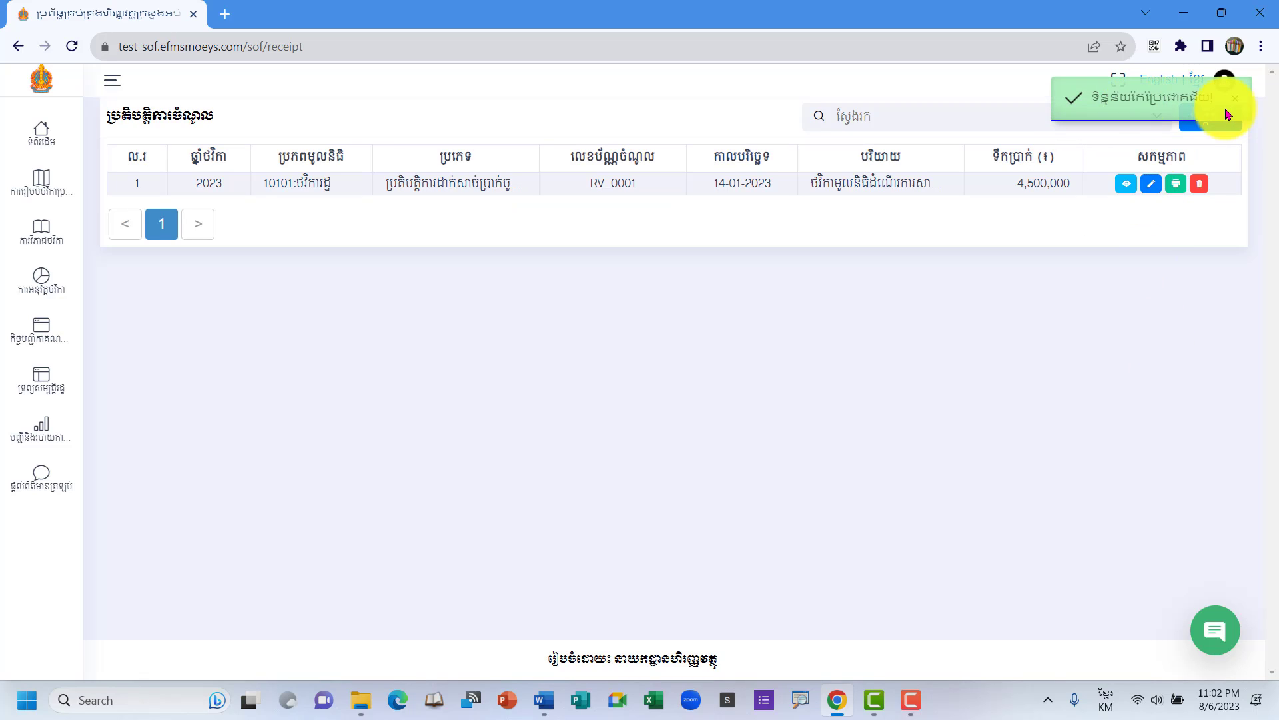
Reopen RV_0001 and save it with the 6,500,000 amount.
left_click(1153, 190)
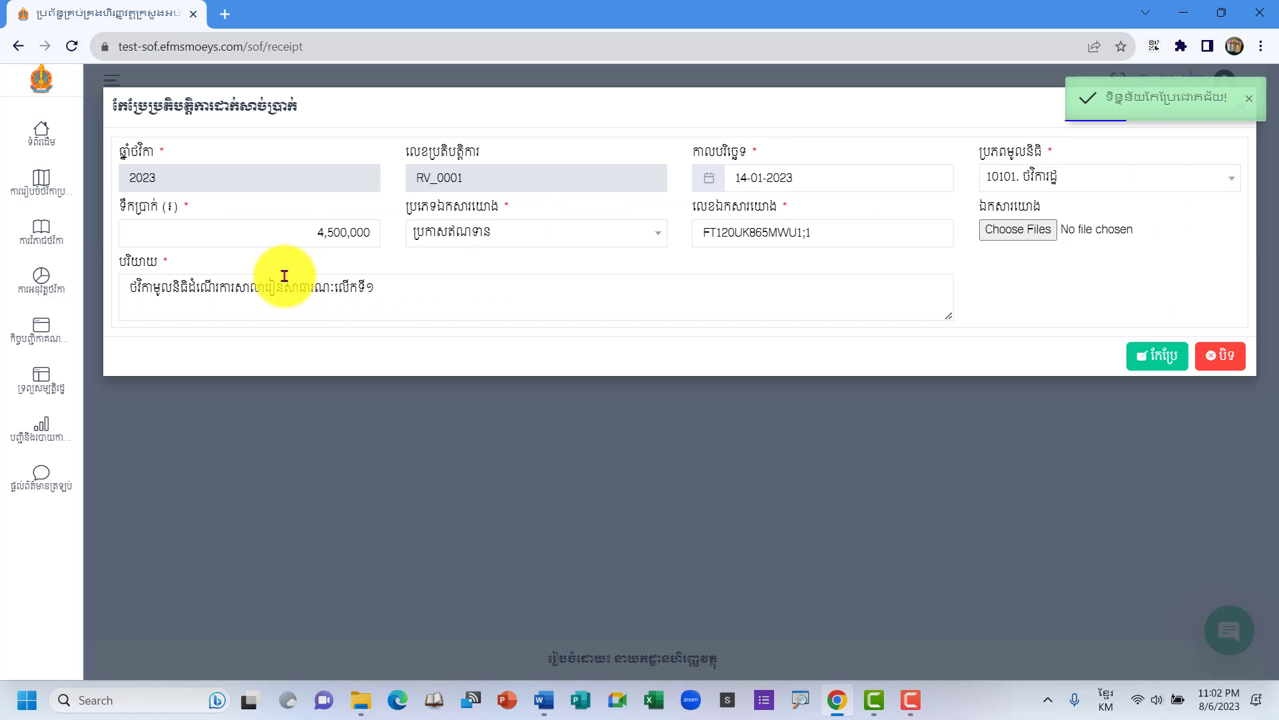
left_click(324, 233)
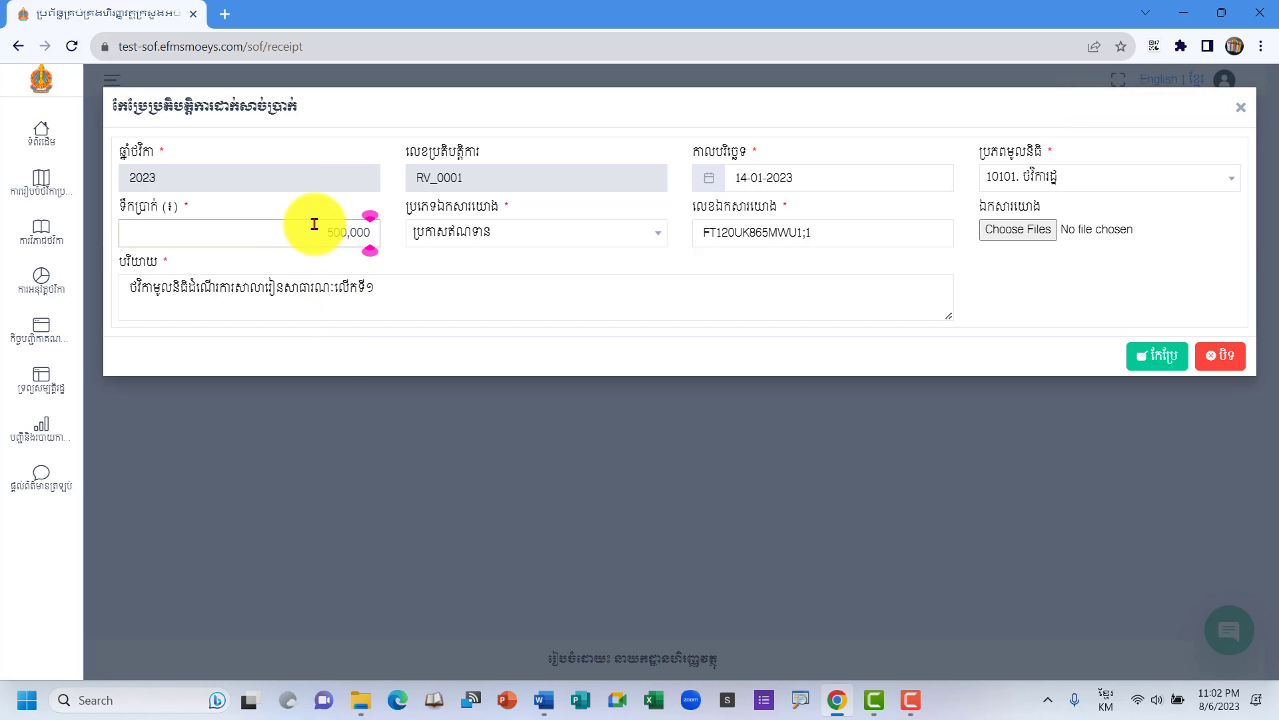
left_click(1158, 360)
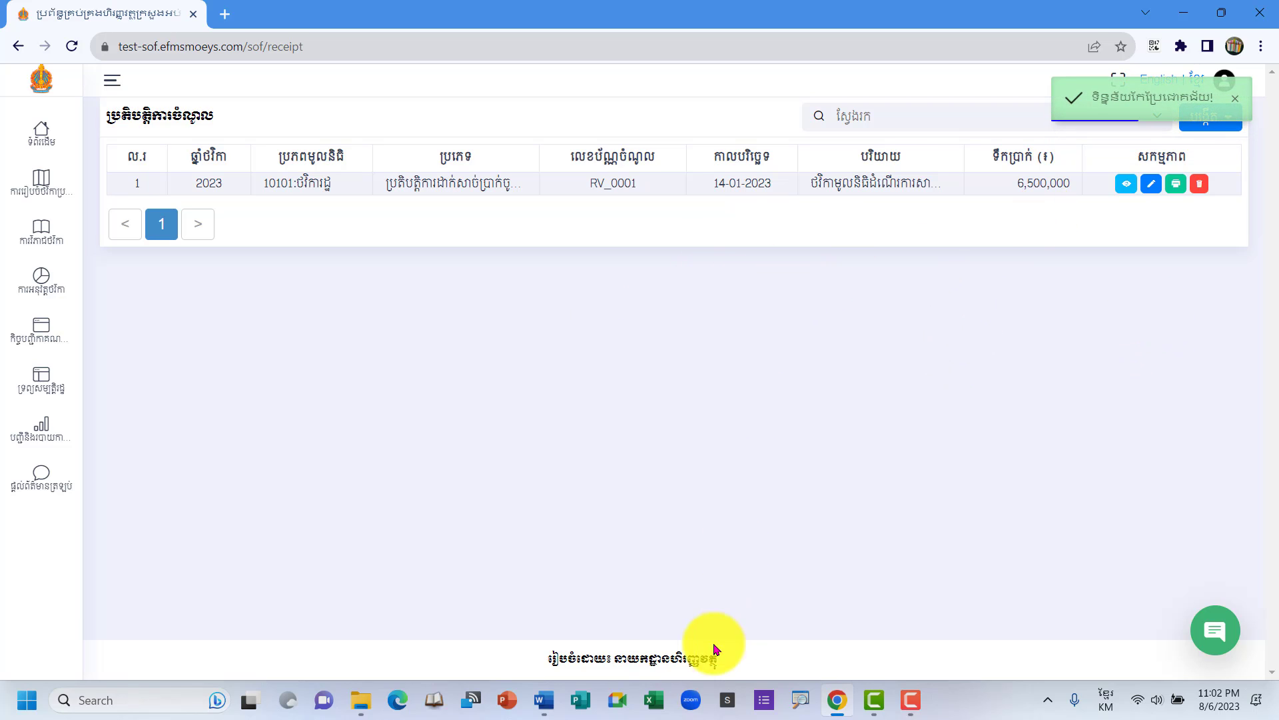
left_click(552, 705)
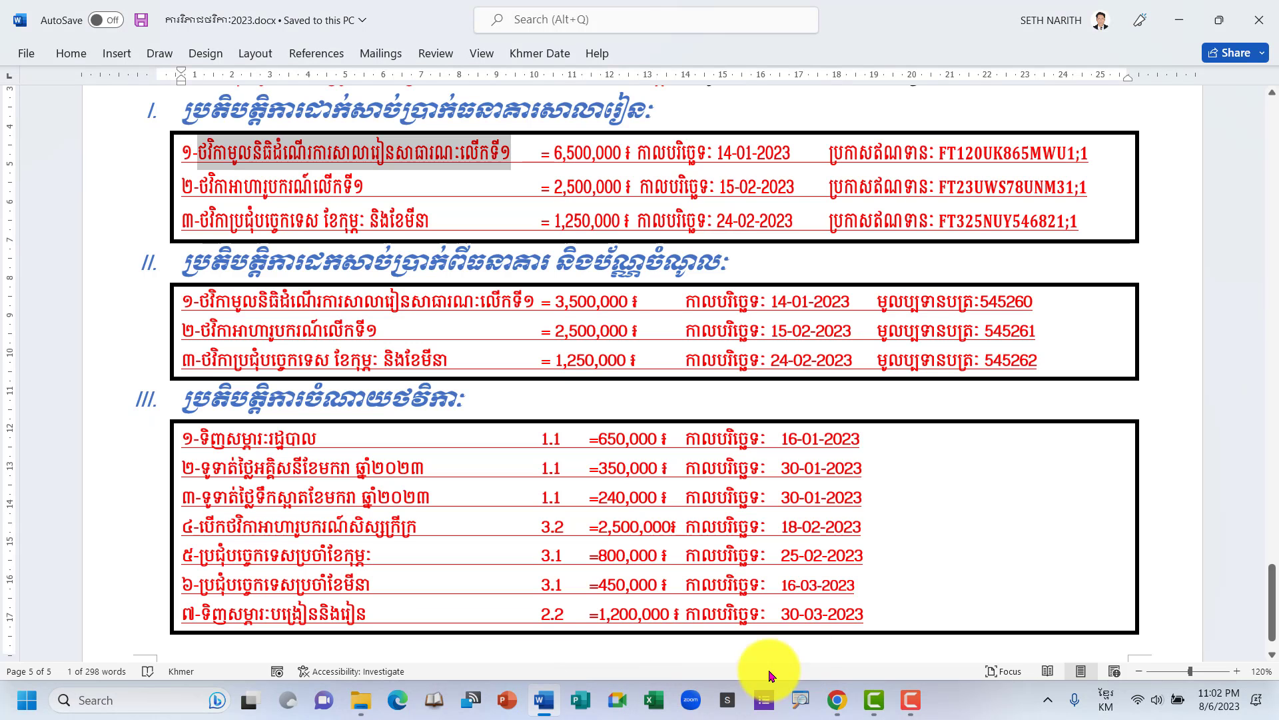
Review the deposit dates 14-01-2023 and 15-02-2023 and the second and third deposit lines in Word.
left_click(542, 157)
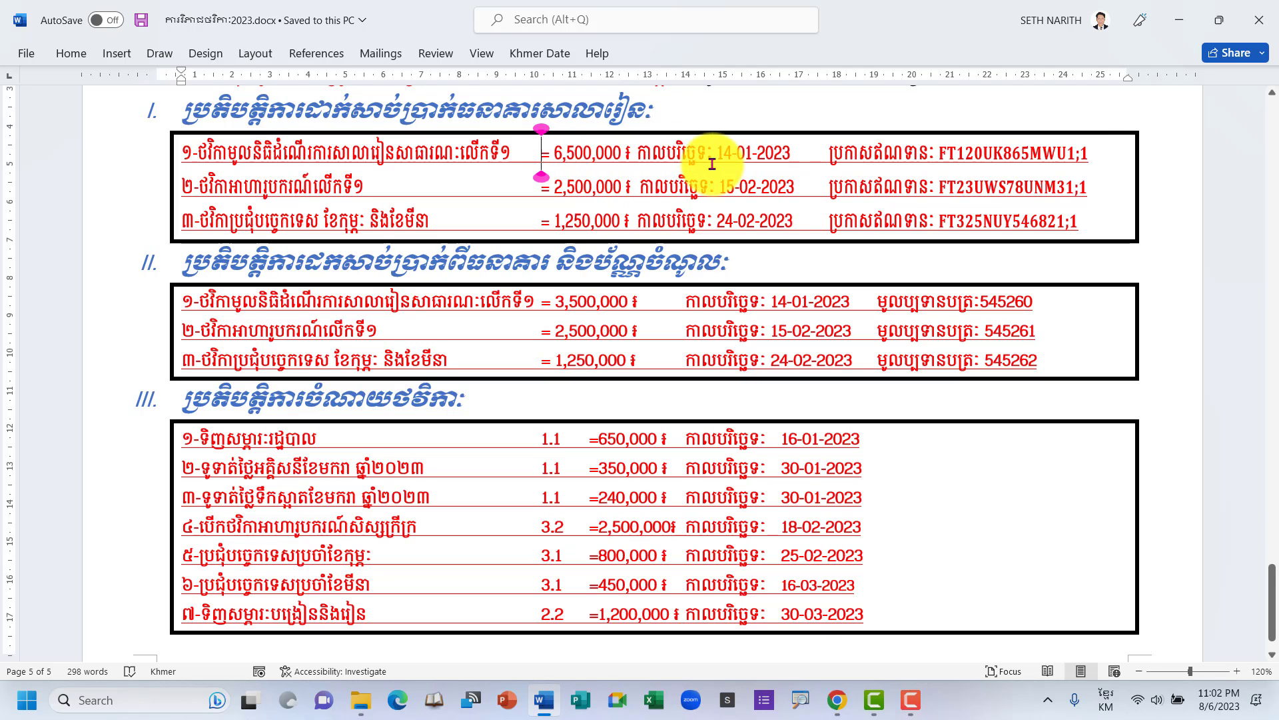
left_click_drag(719, 154, 799, 153)
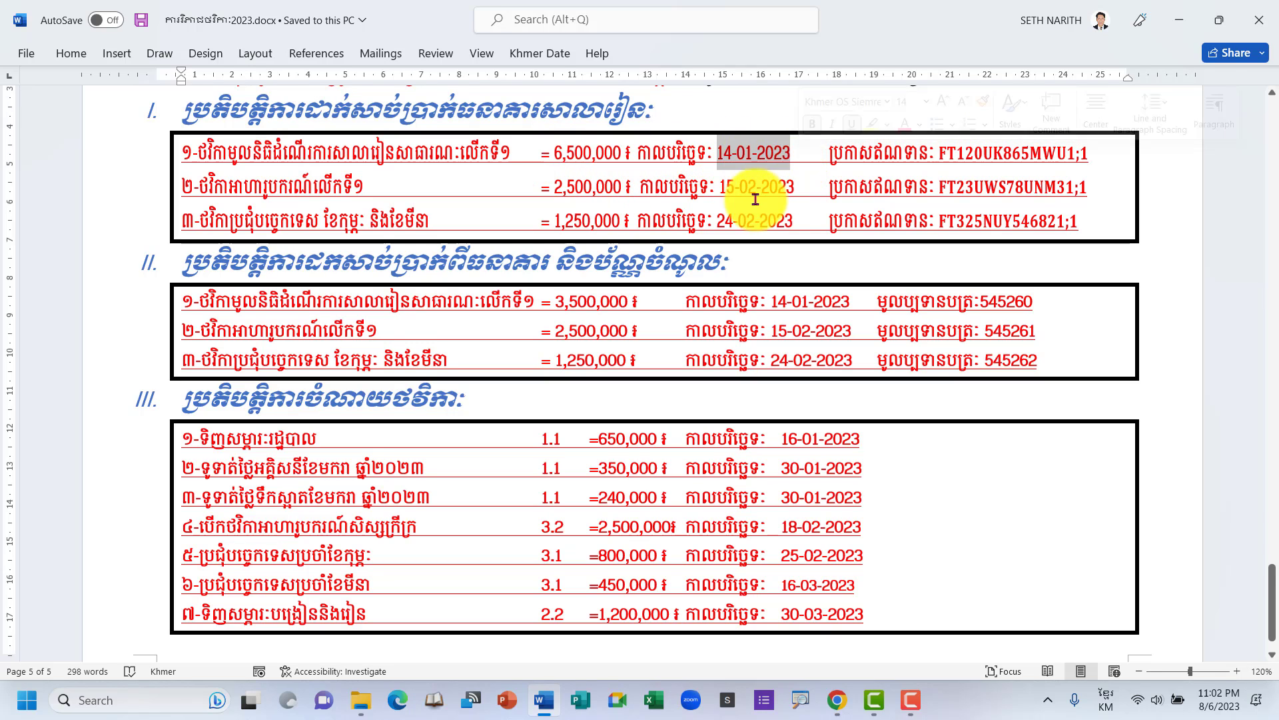
left_click_drag(720, 187, 791, 187)
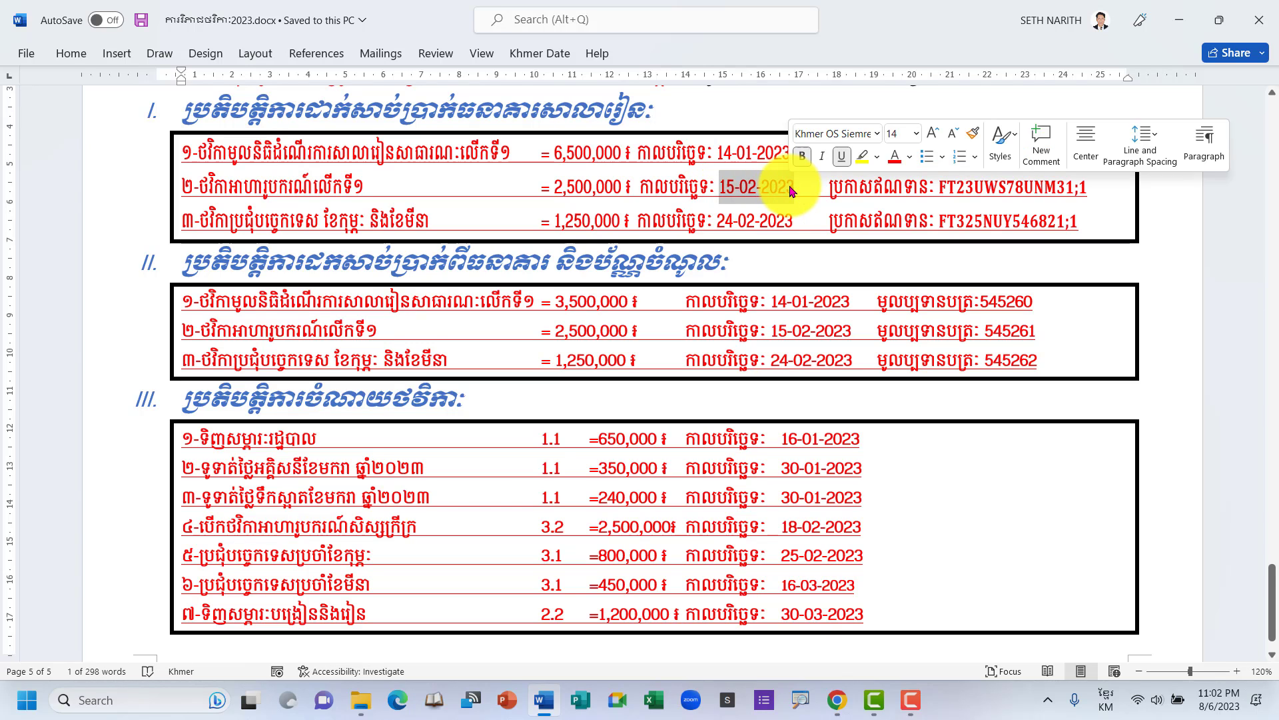
left_click(826, 197)
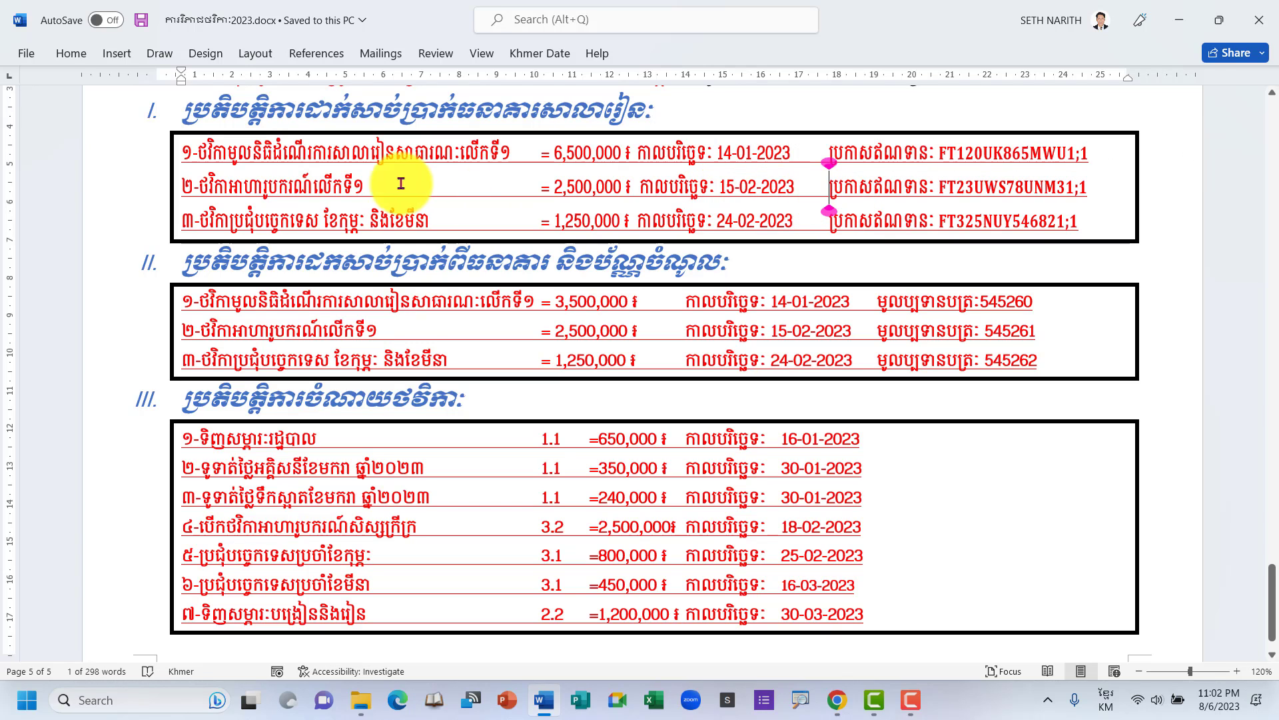
left_click_drag(181, 186, 1023, 219)
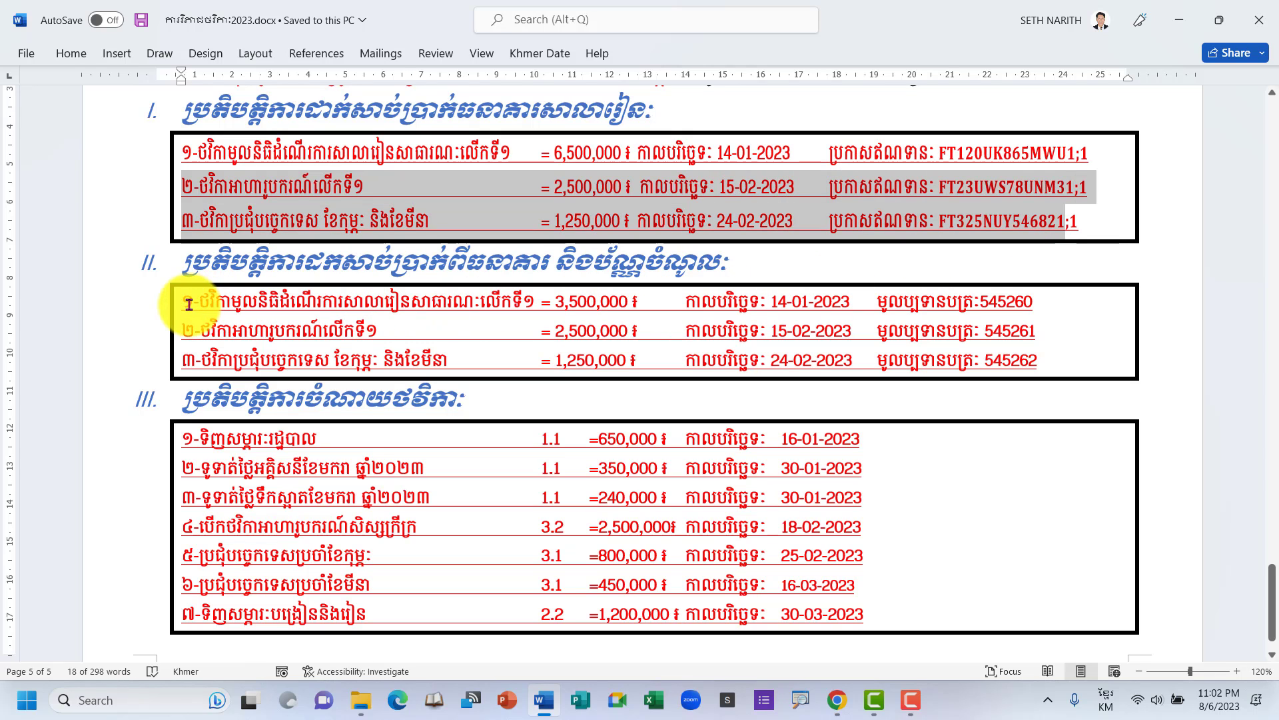
Check the first withdrawal's date 14-01-2023, then minimize Word to show the receipt list.
left_click_drag(186, 303, 842, 296)
left_click(766, 310)
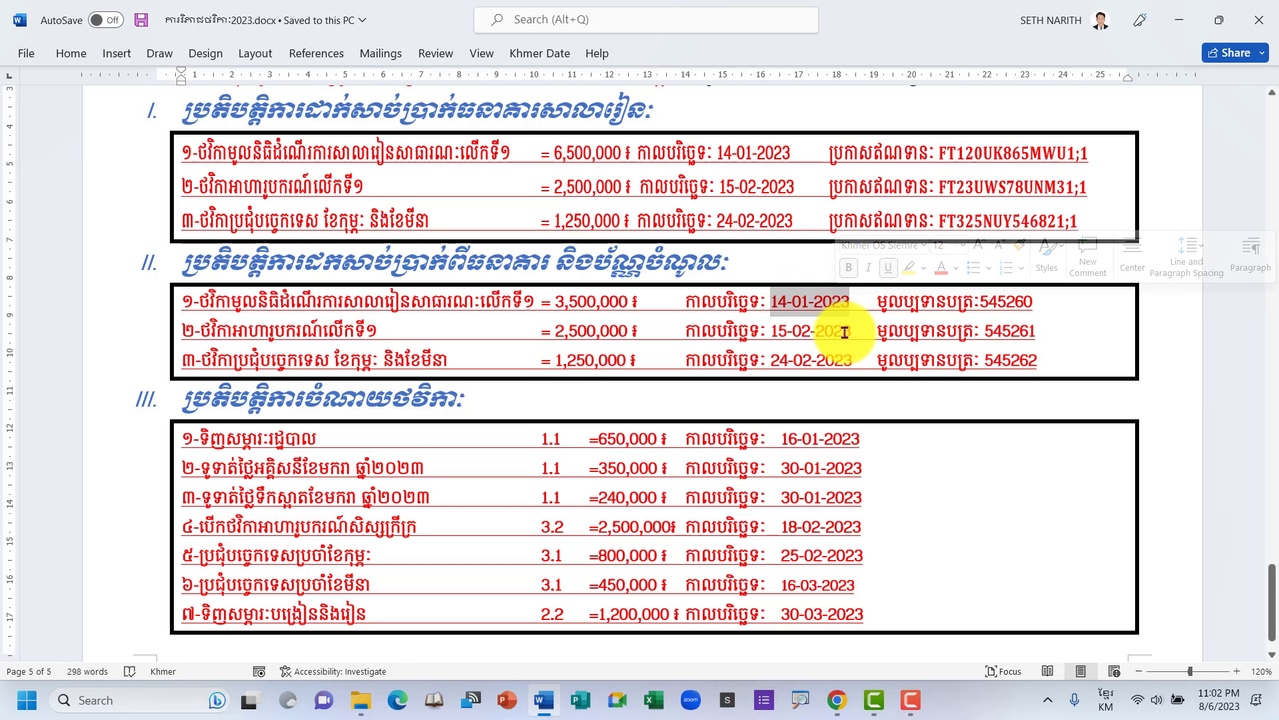
left_click(871, 312)
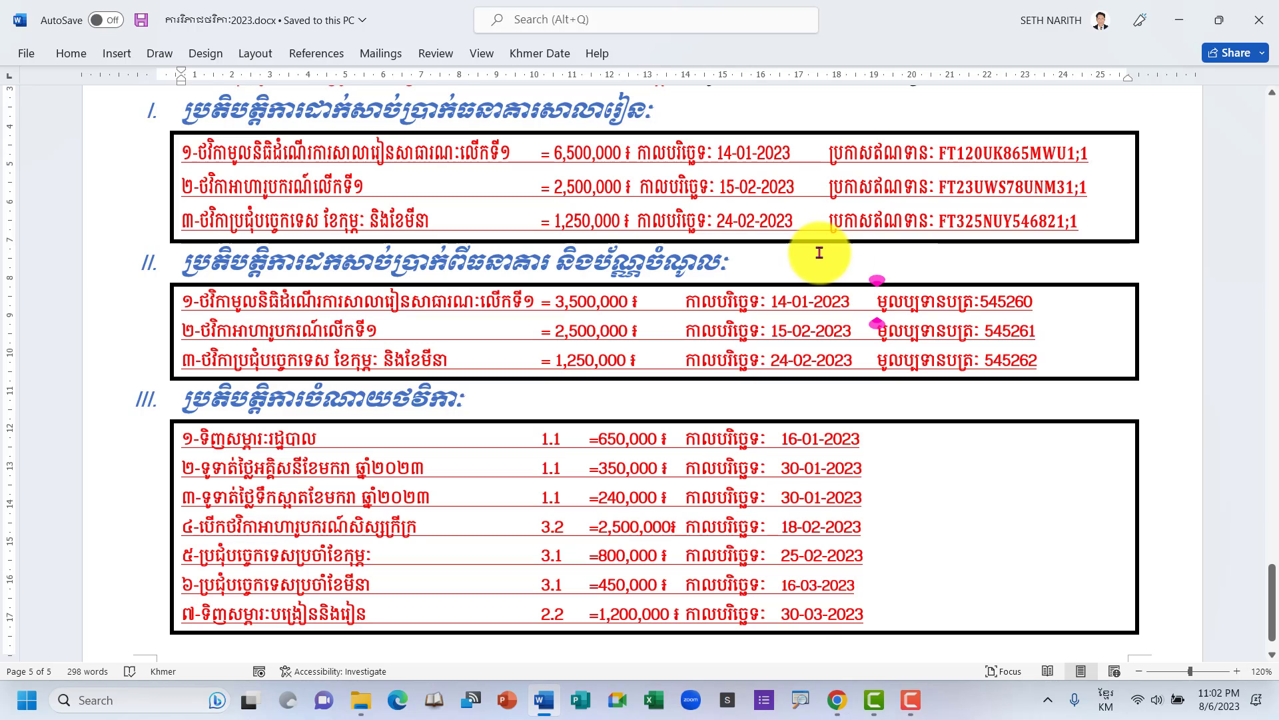
left_click(768, 308)
left_click_drag(801, 307, 823, 305)
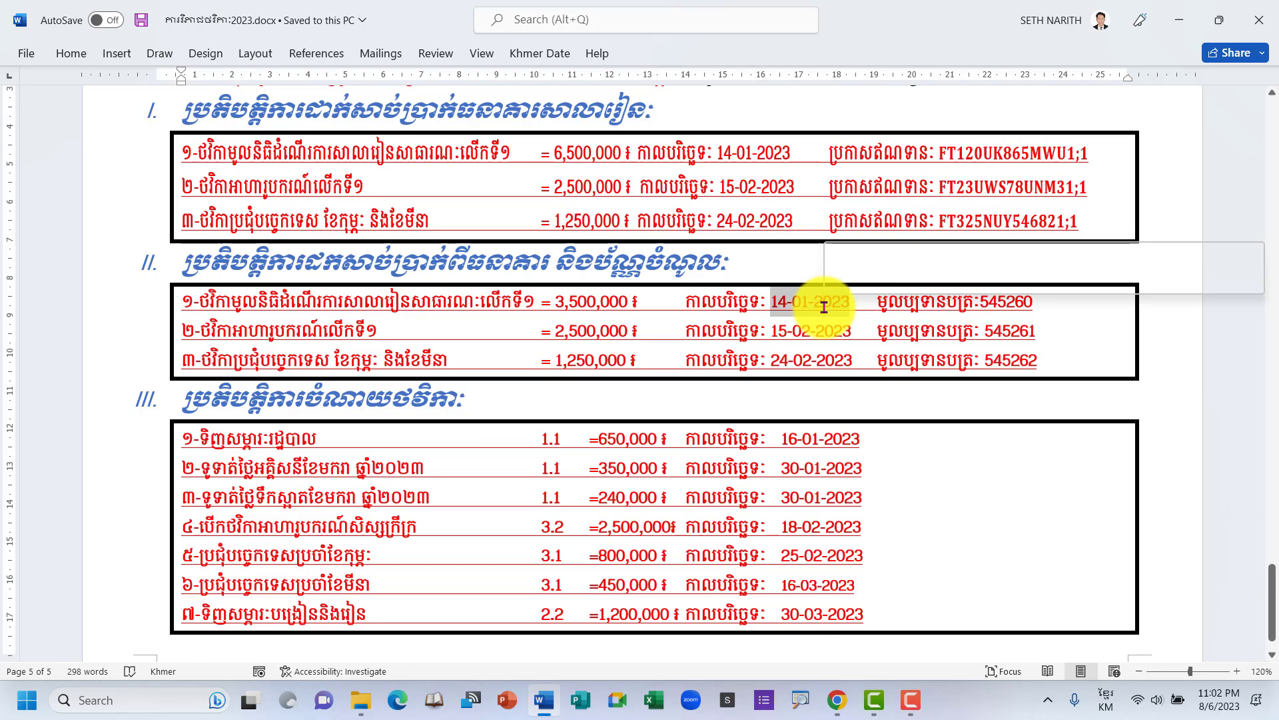
left_click(726, 153)
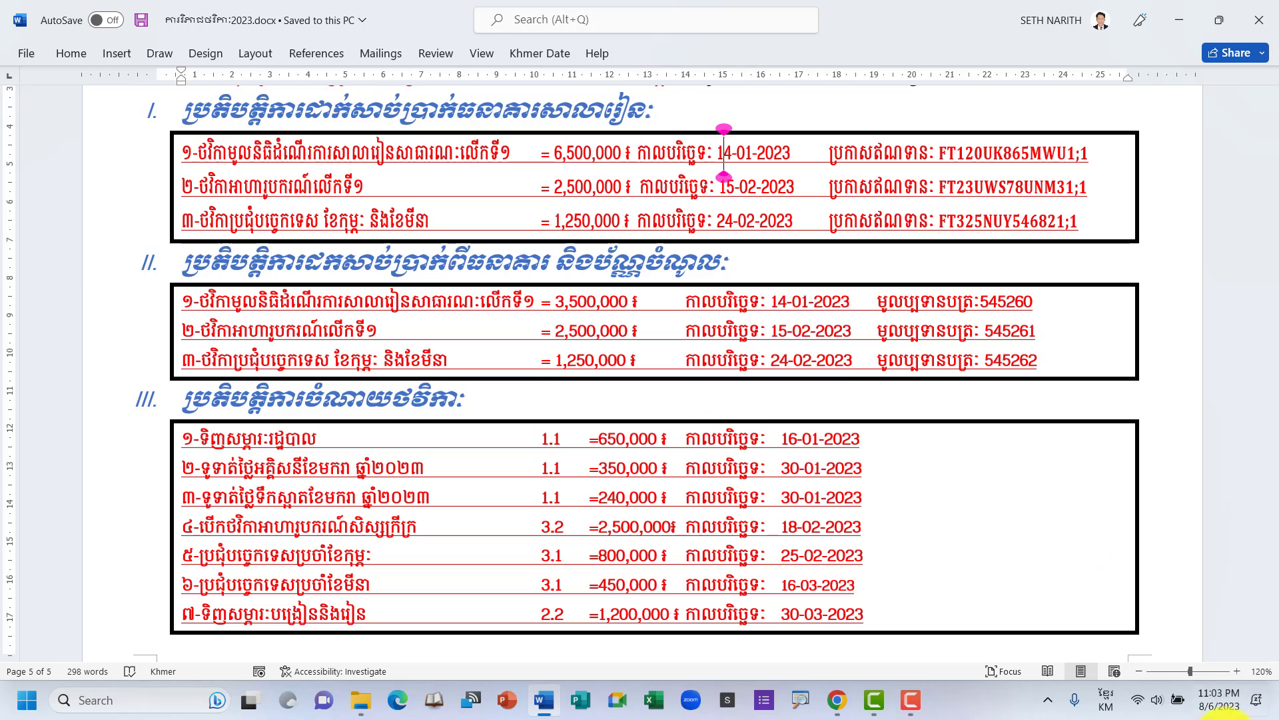
left_click(1176, 26)
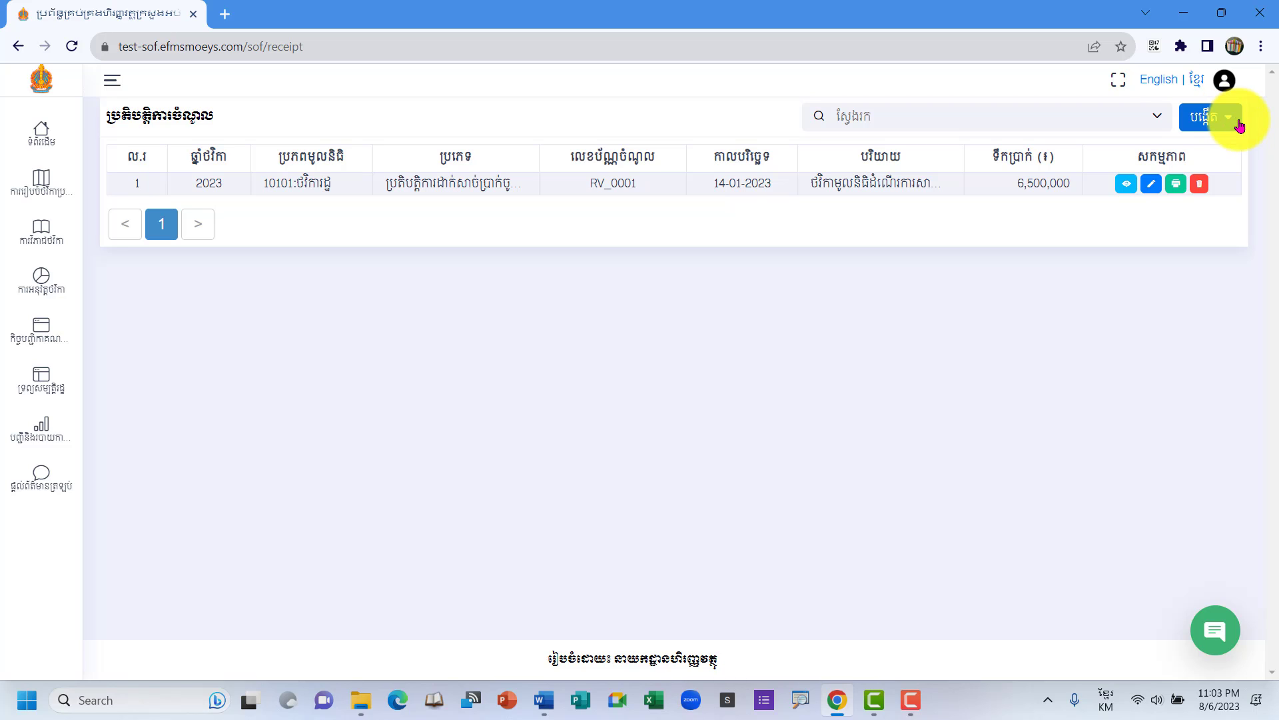
Open a new JV_001 bank-withdrawal and ledger entry form from the create button's menu.
left_click_drag(379, 184, 551, 189)
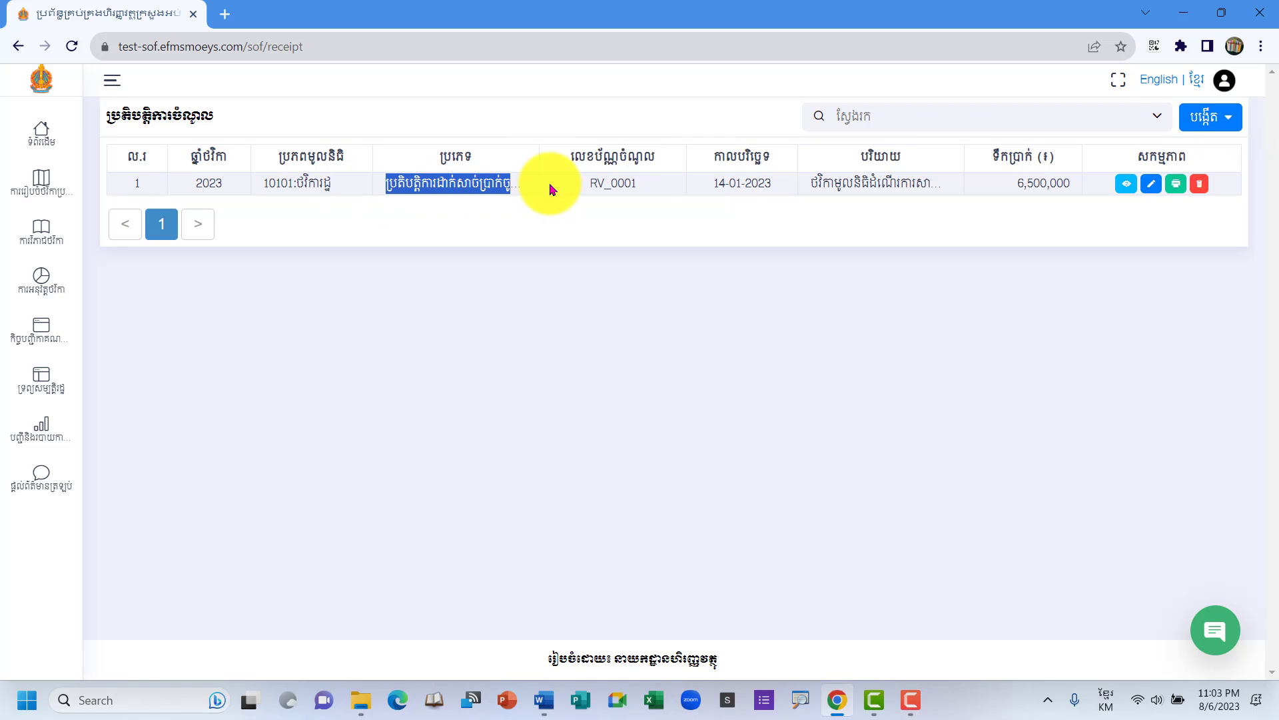
left_click(1232, 117)
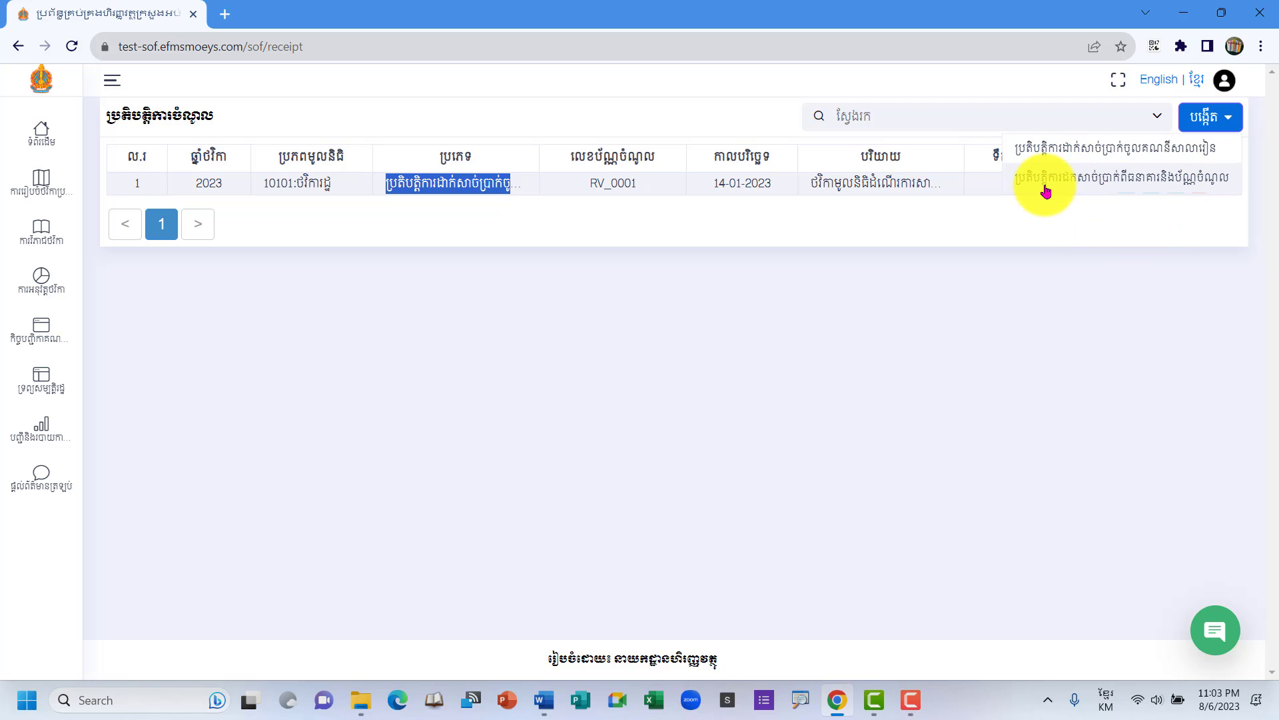
left_click(1131, 178)
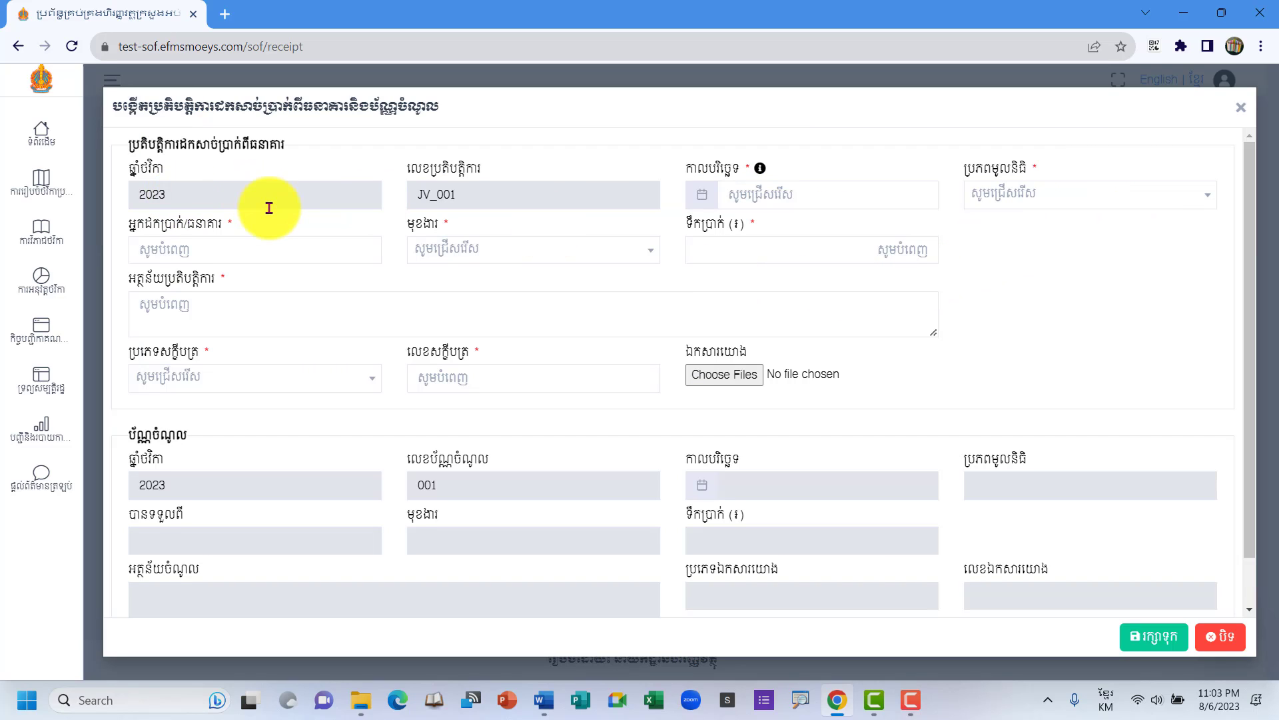
Set the entry date to 14-01-2023, checking the first withdrawal line in the Word report.
scroll(306, 194, "down", 2)
scroll(325, 192, "up", 1)
scroll(324, 192, "up", 1)
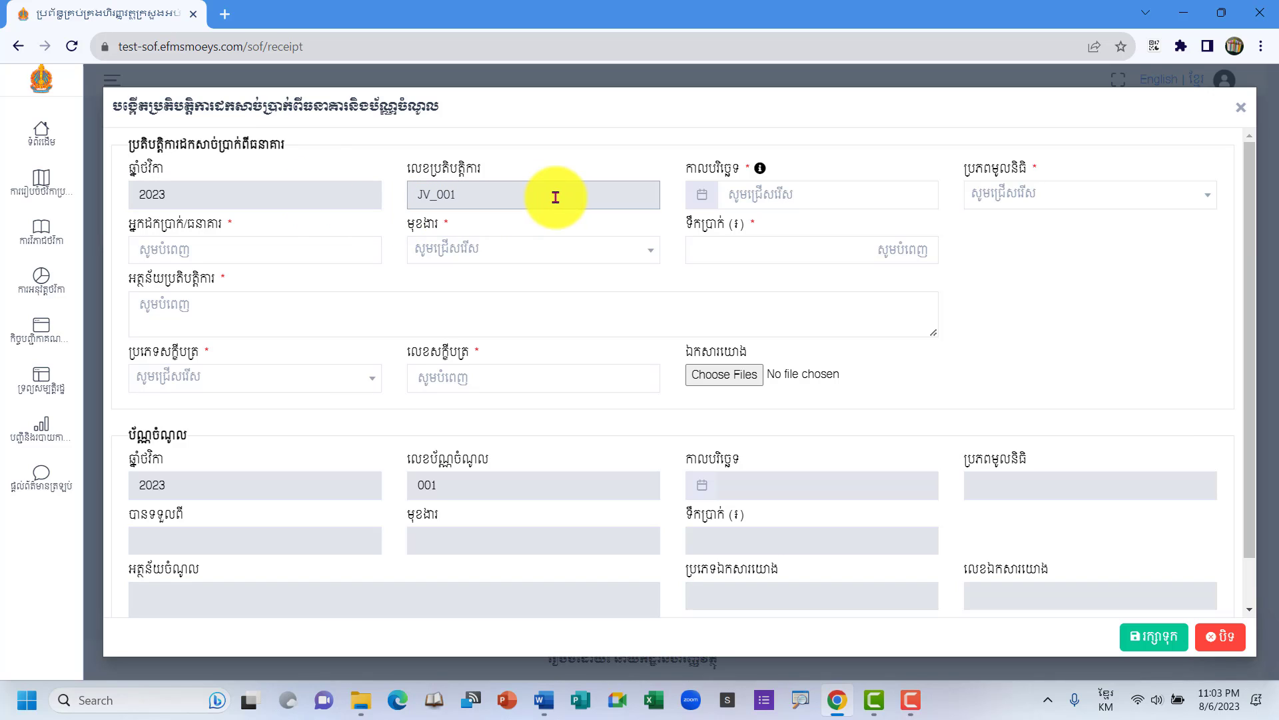
left_click(750, 197)
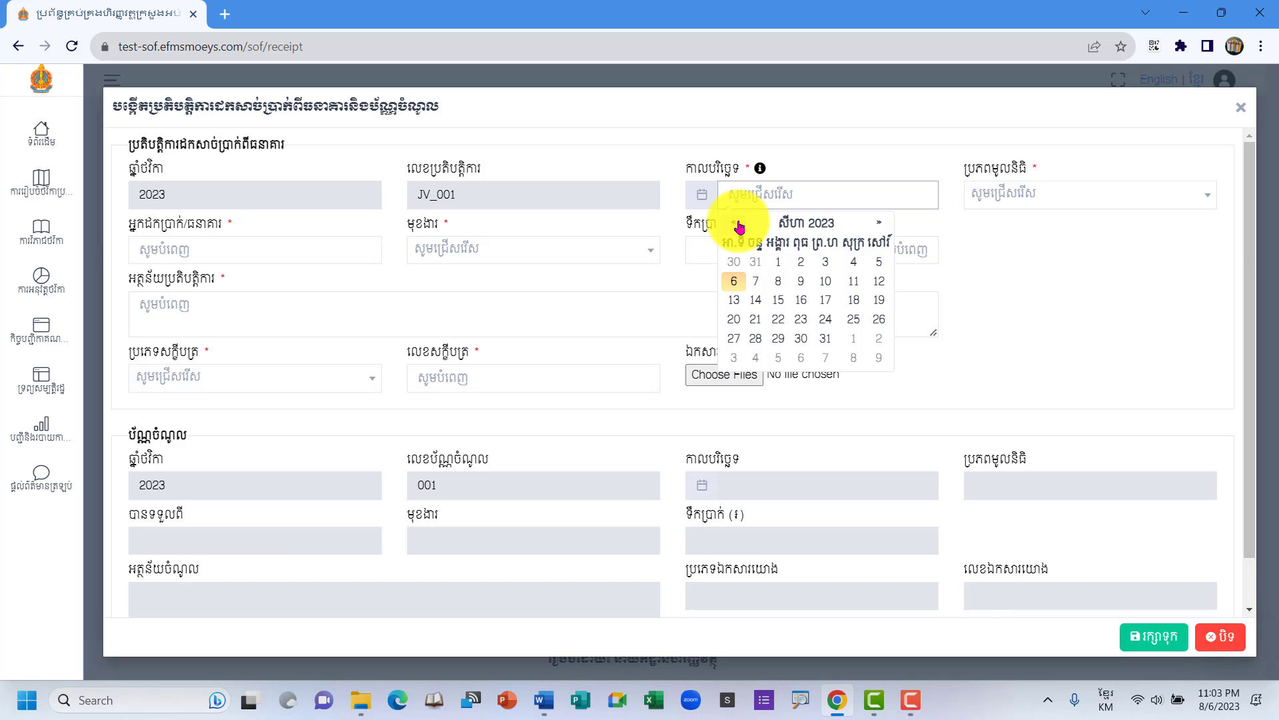
left_click(738, 224)
left_click(739, 224)
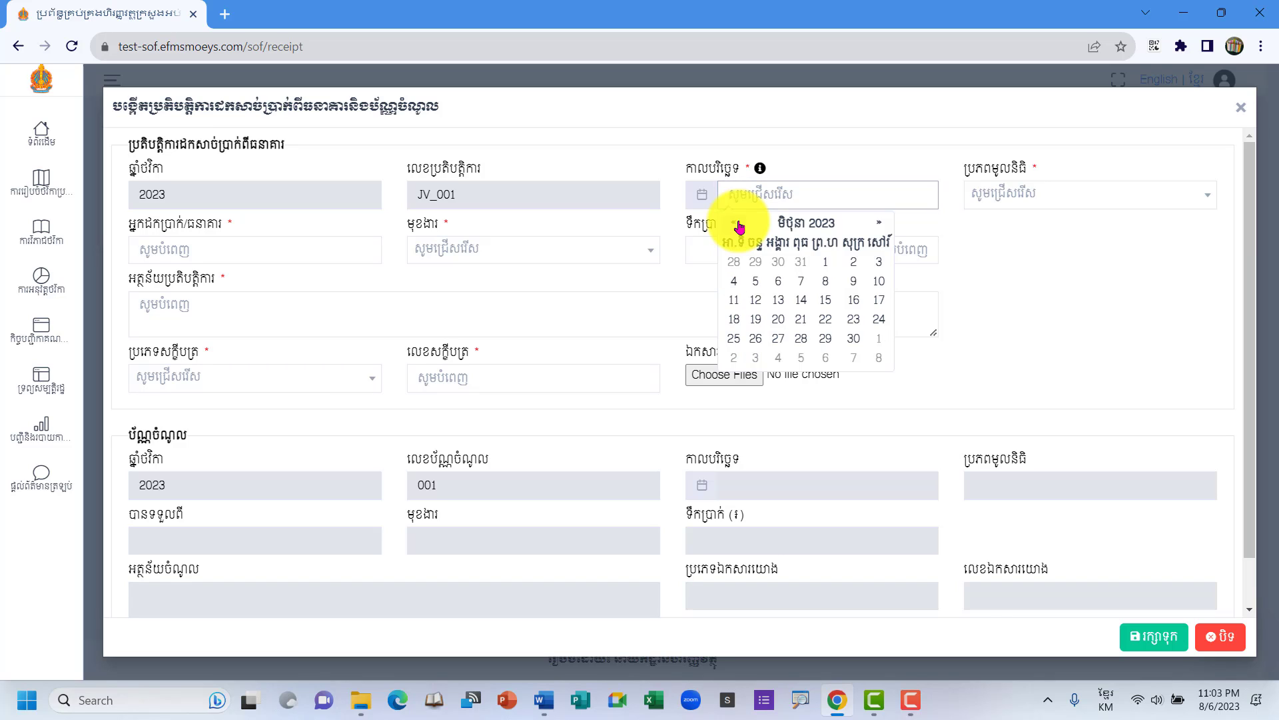
left_click(738, 224)
left_click(738, 224)
left_click(738, 223)
left_click(738, 224)
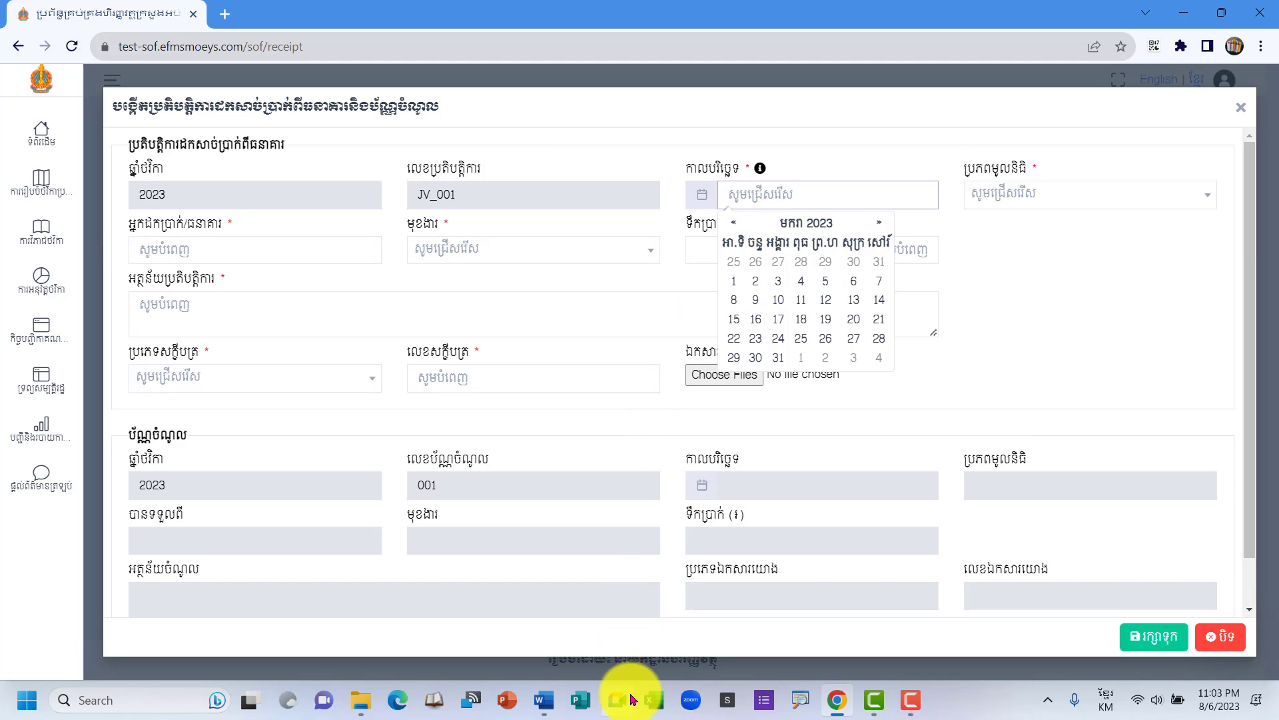
left_click(542, 707)
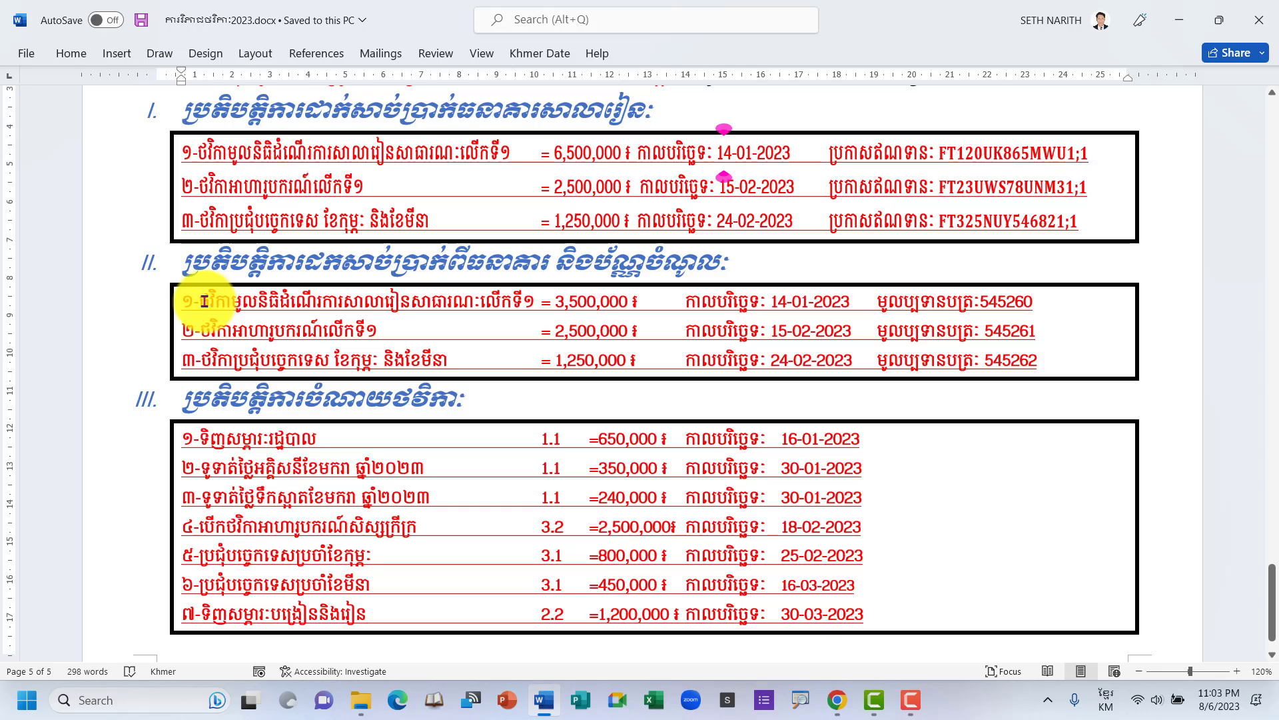
left_click_drag(204, 302, 1042, 302)
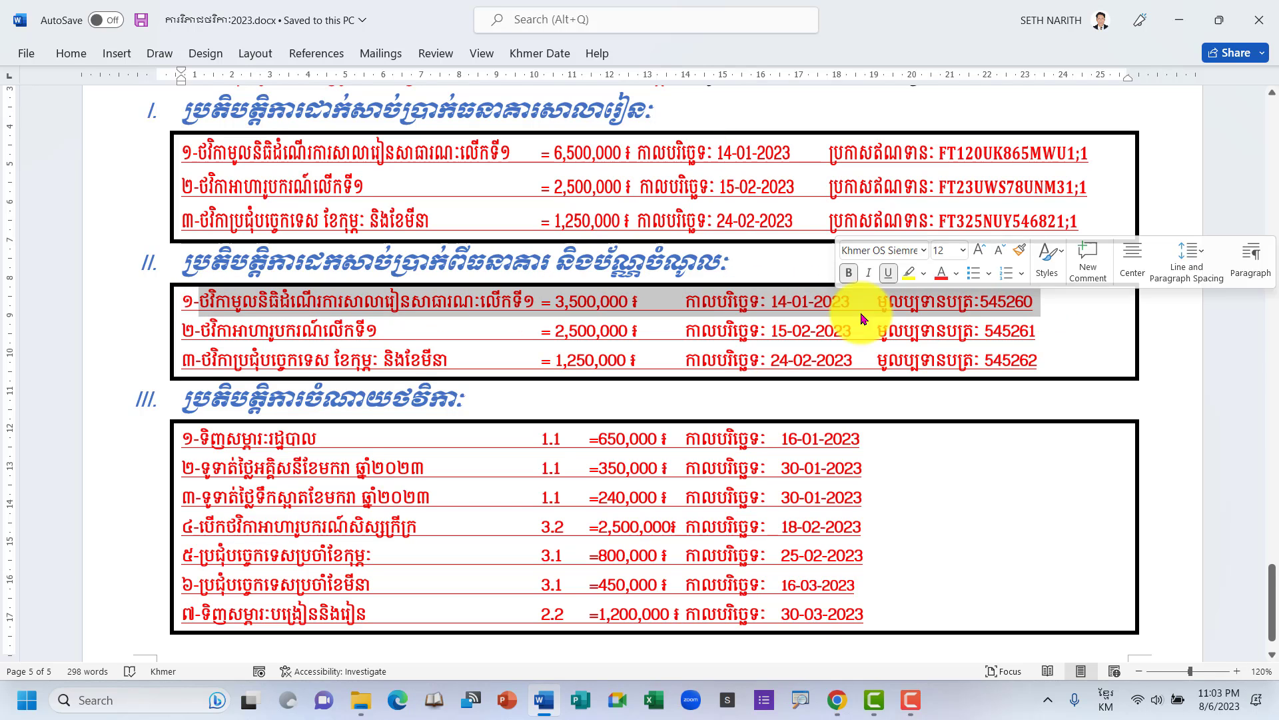
left_click(779, 301)
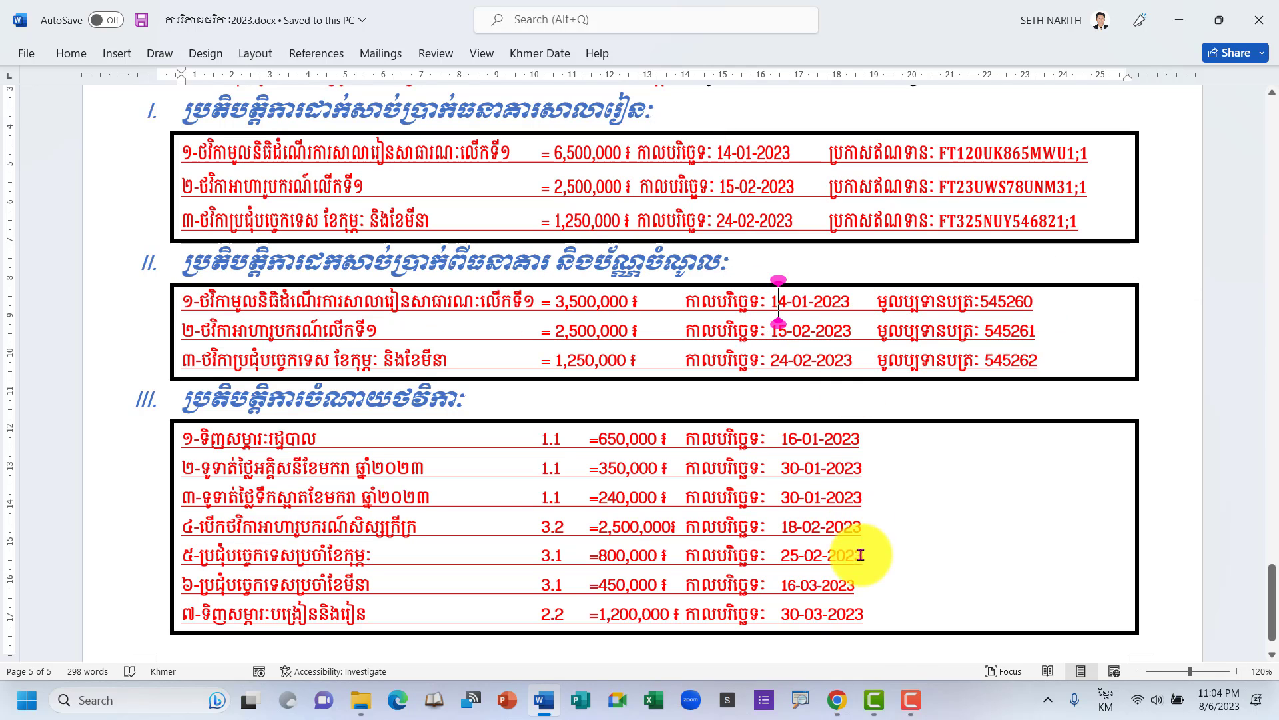
left_click(838, 700)
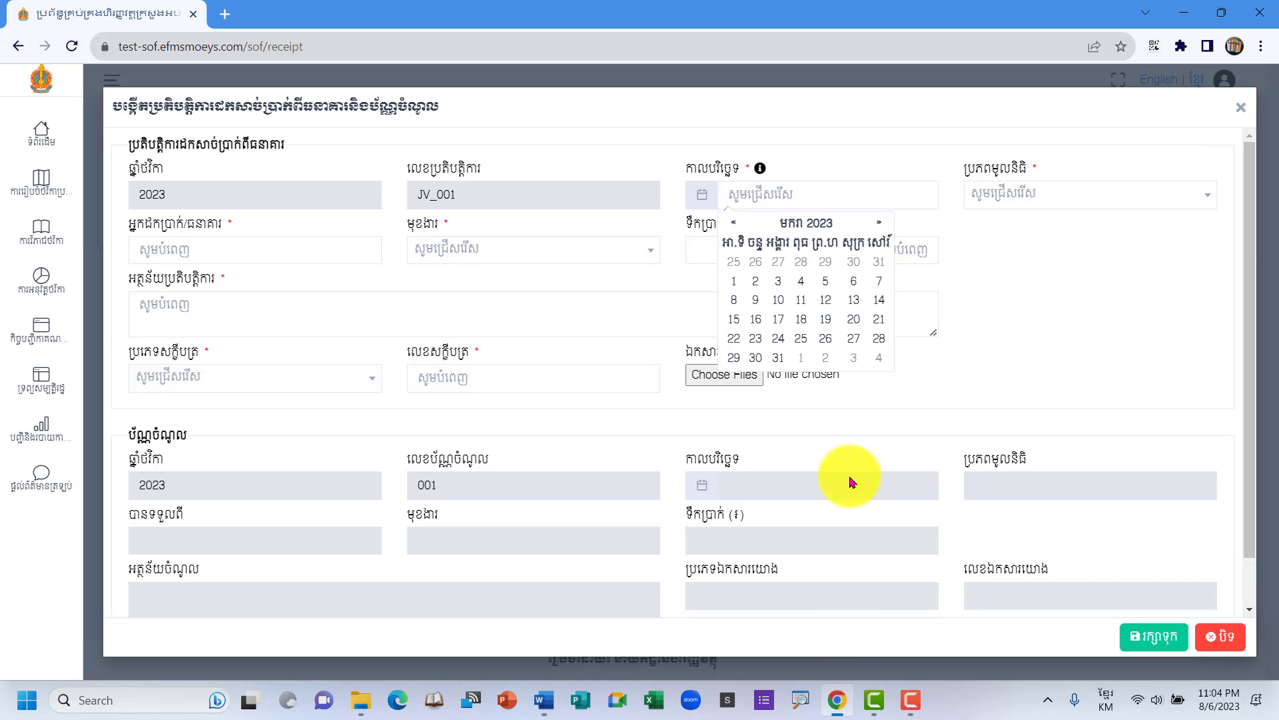
left_click(863, 203)
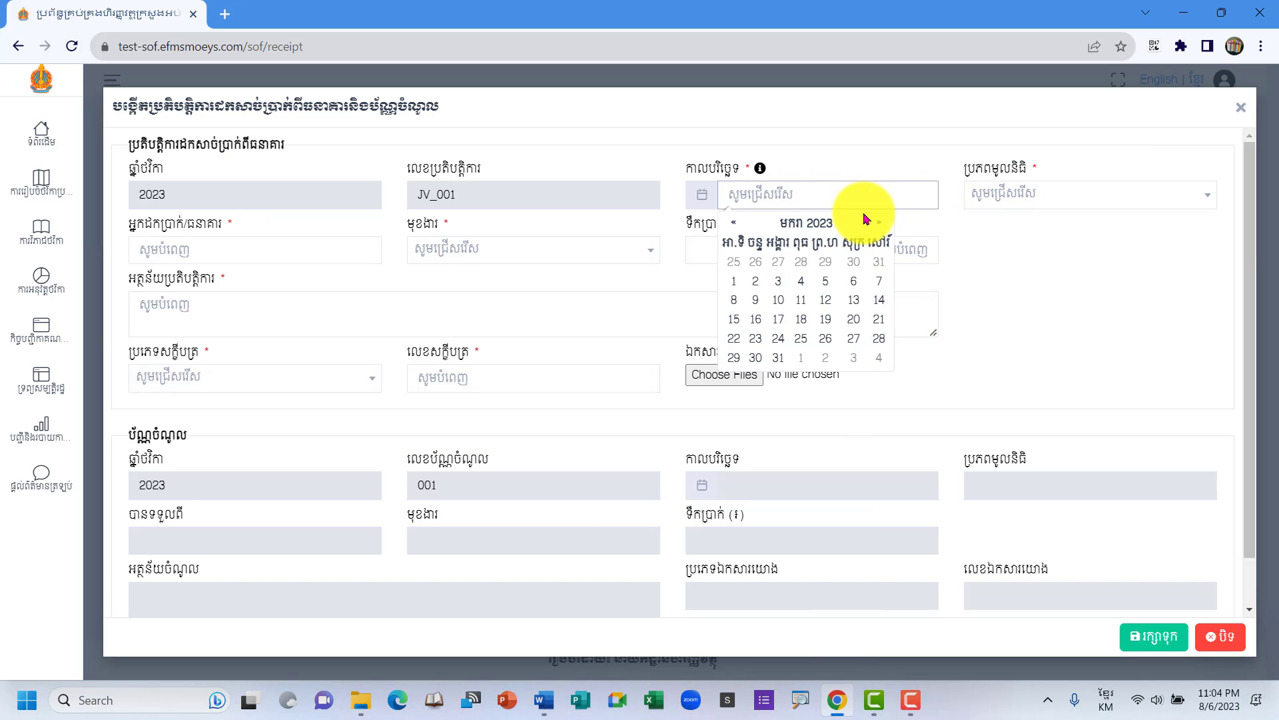
left_click(877, 305)
Choose 10101. ថវិការដ្ឋ as the funding source.
left_click(1014, 191)
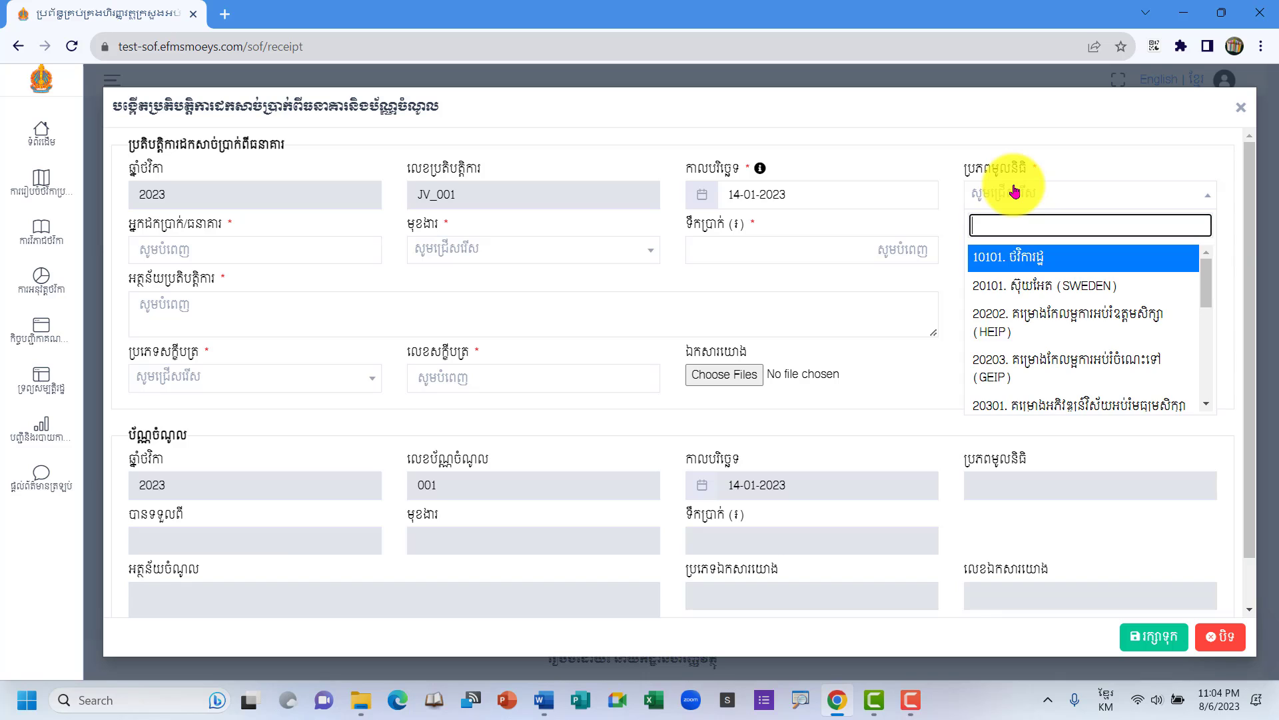
left_click(1014, 257)
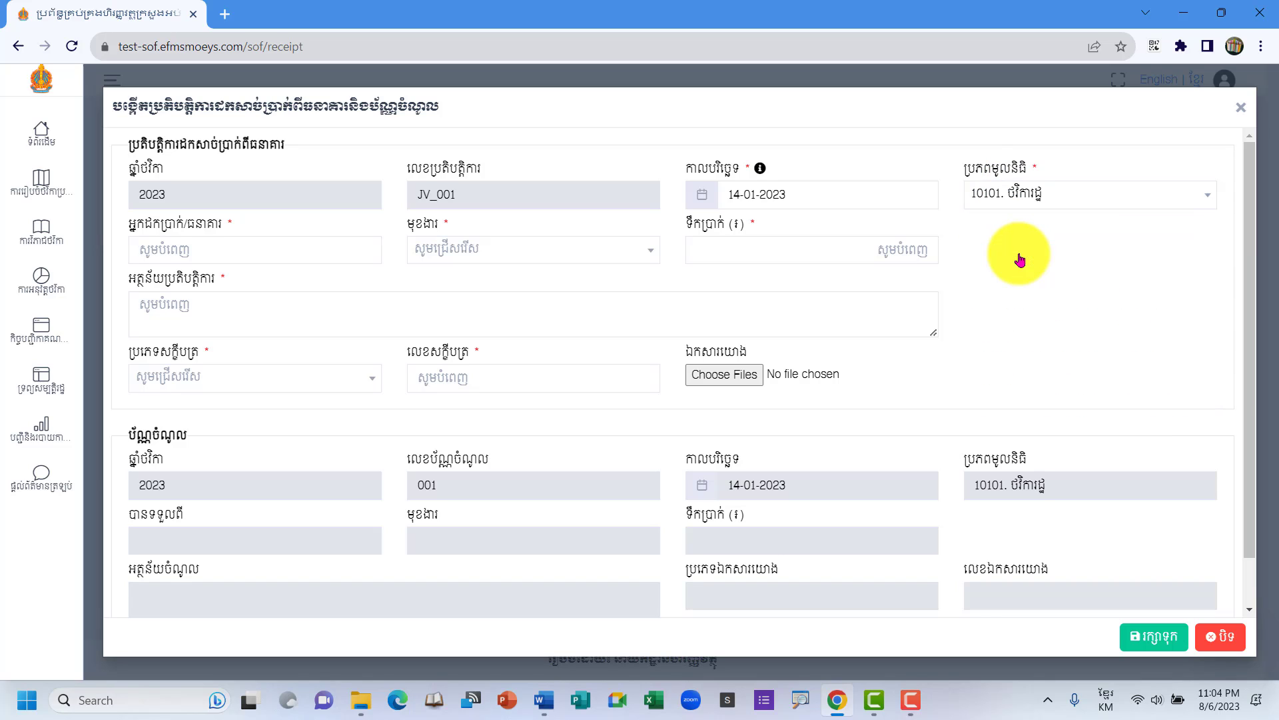
left_click(333, 256)
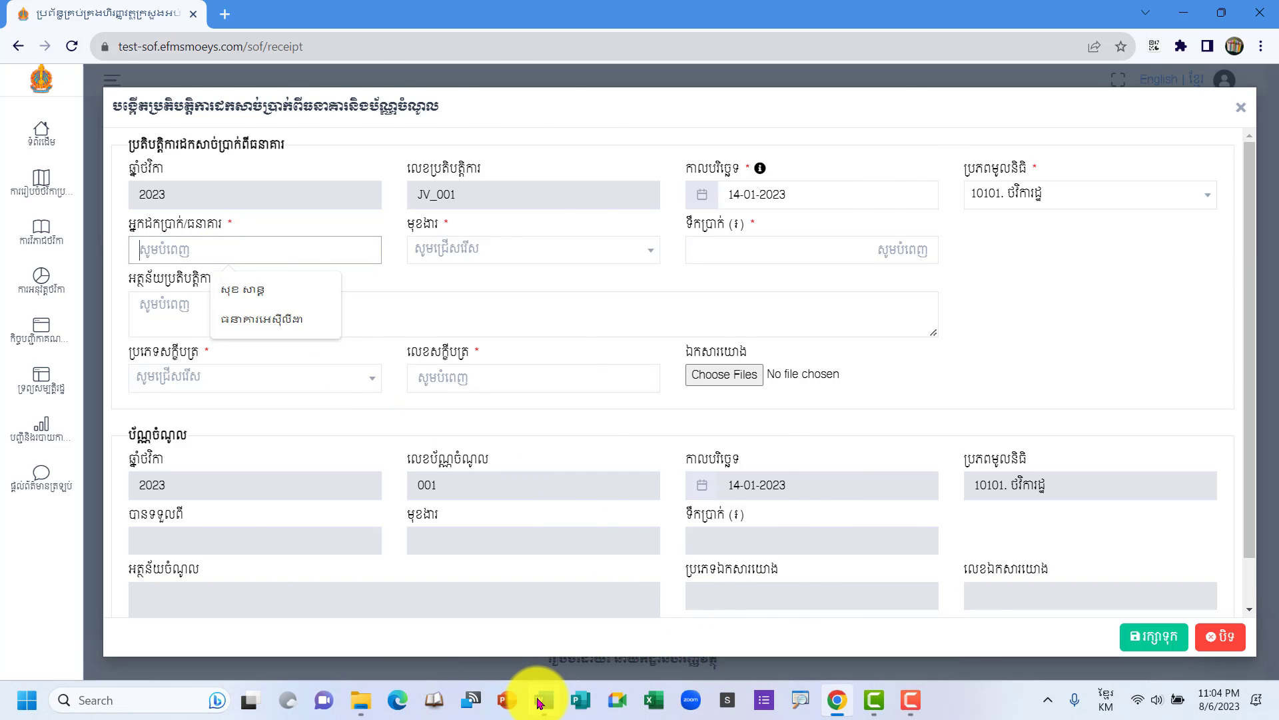
Review the three section II withdrawal rows in Word and bring up the payee suggestions.
left_click(543, 700)
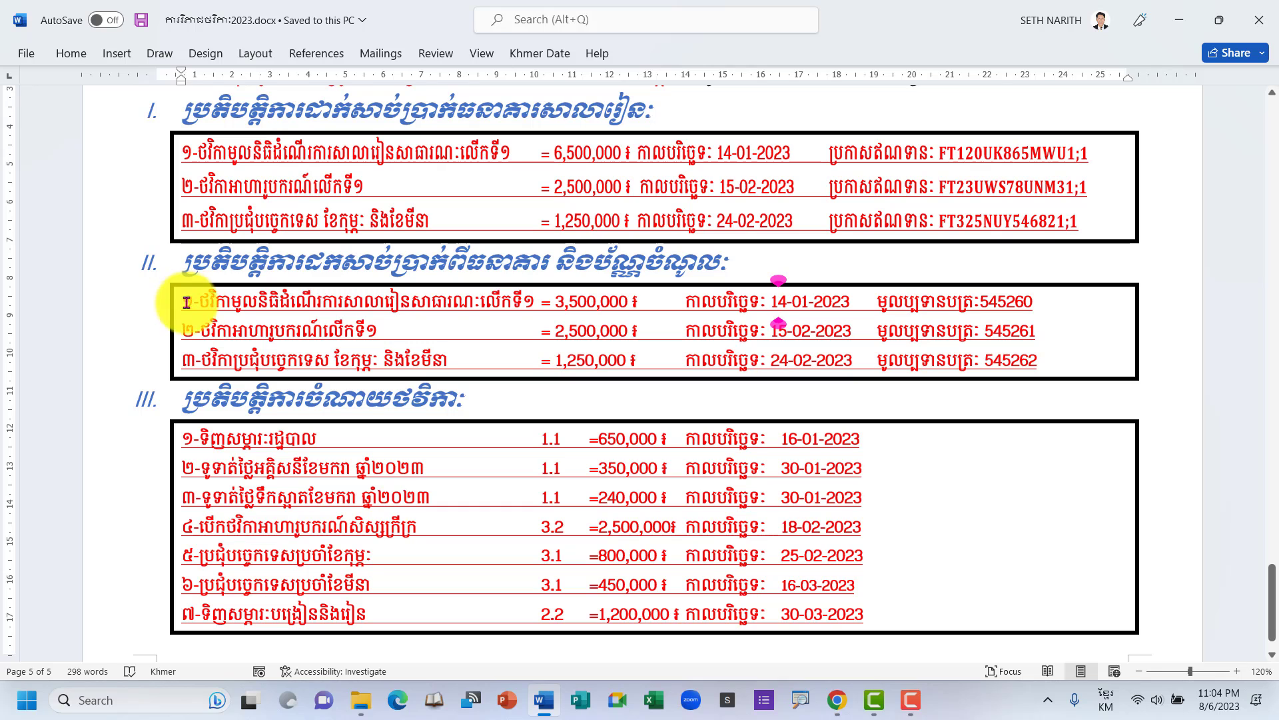
left_click_drag(187, 302, 1039, 306)
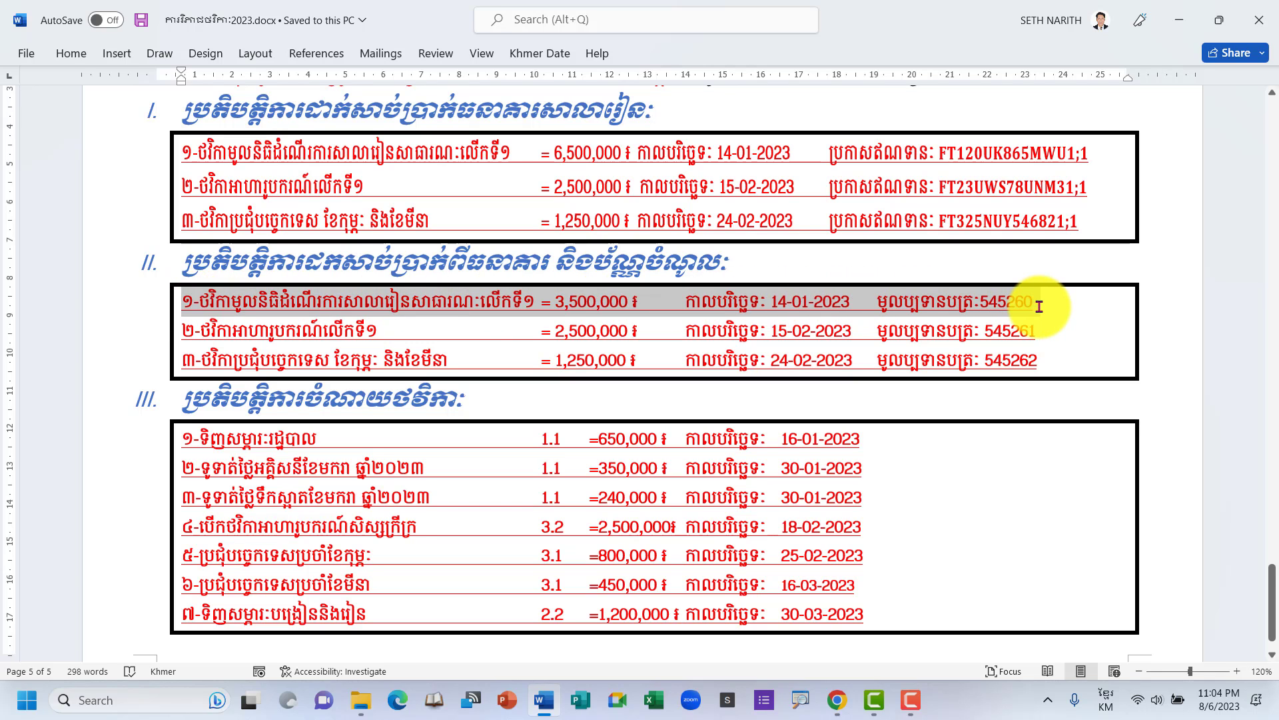
left_click(177, 302)
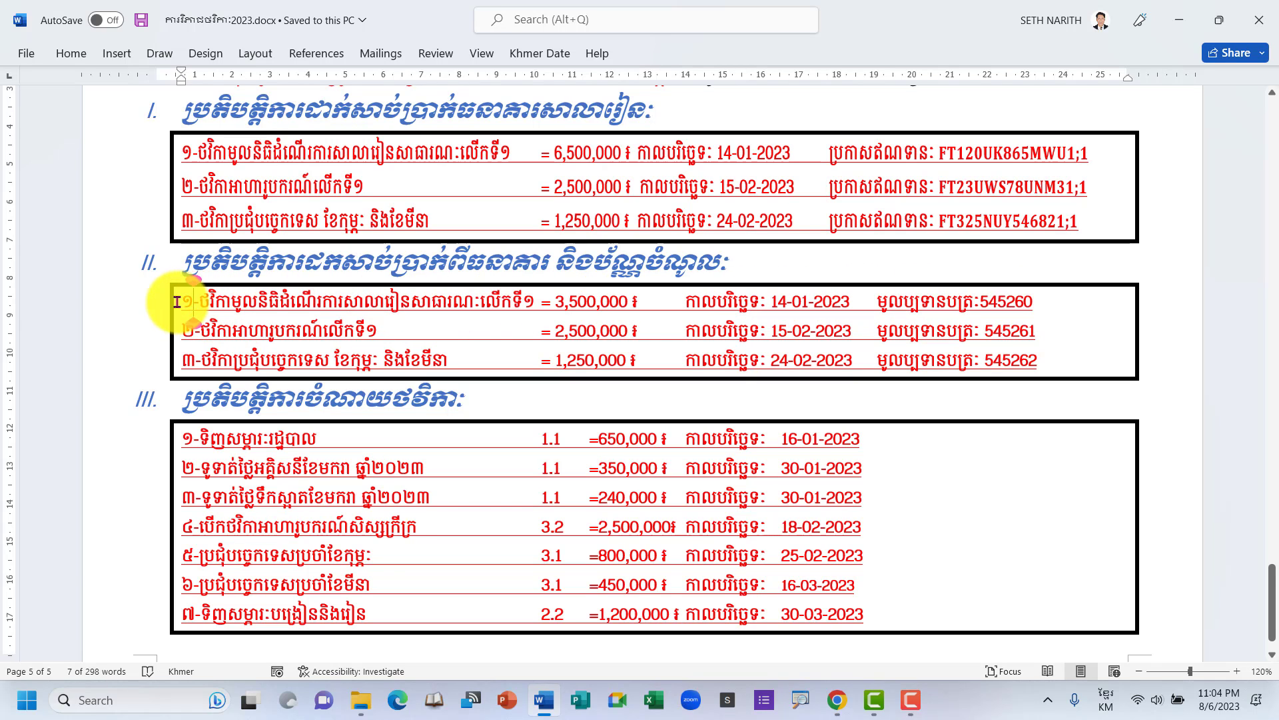
left_click_drag(177, 302, 1054, 353)
left_click(1060, 363)
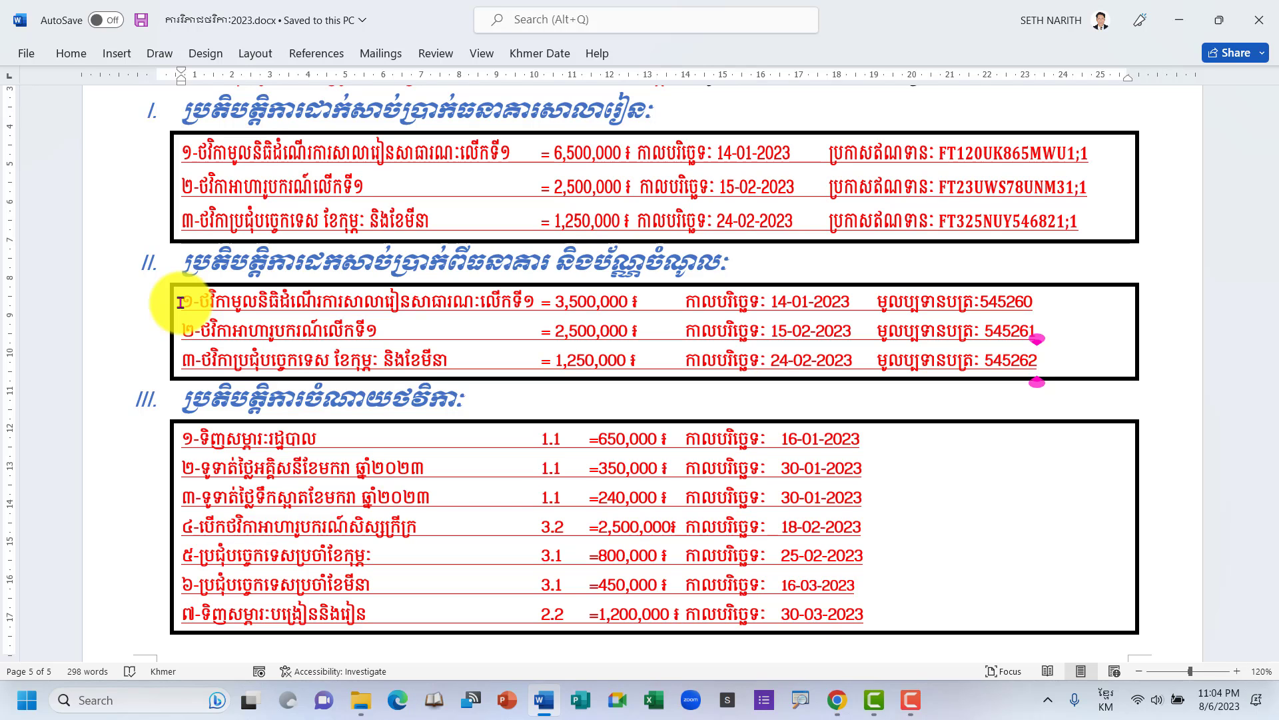
left_click_drag(181, 302, 970, 359)
left_click_drag(1057, 366, 1064, 373)
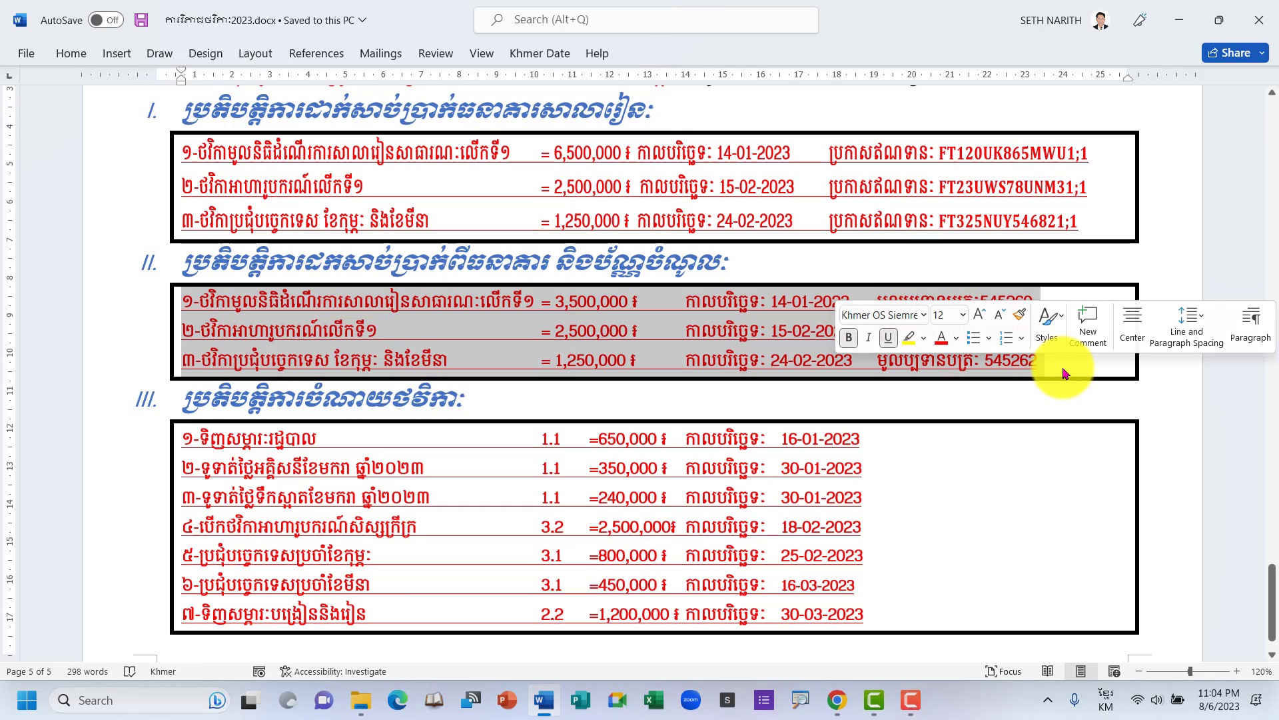
left_click(838, 700)
left_click(225, 251)
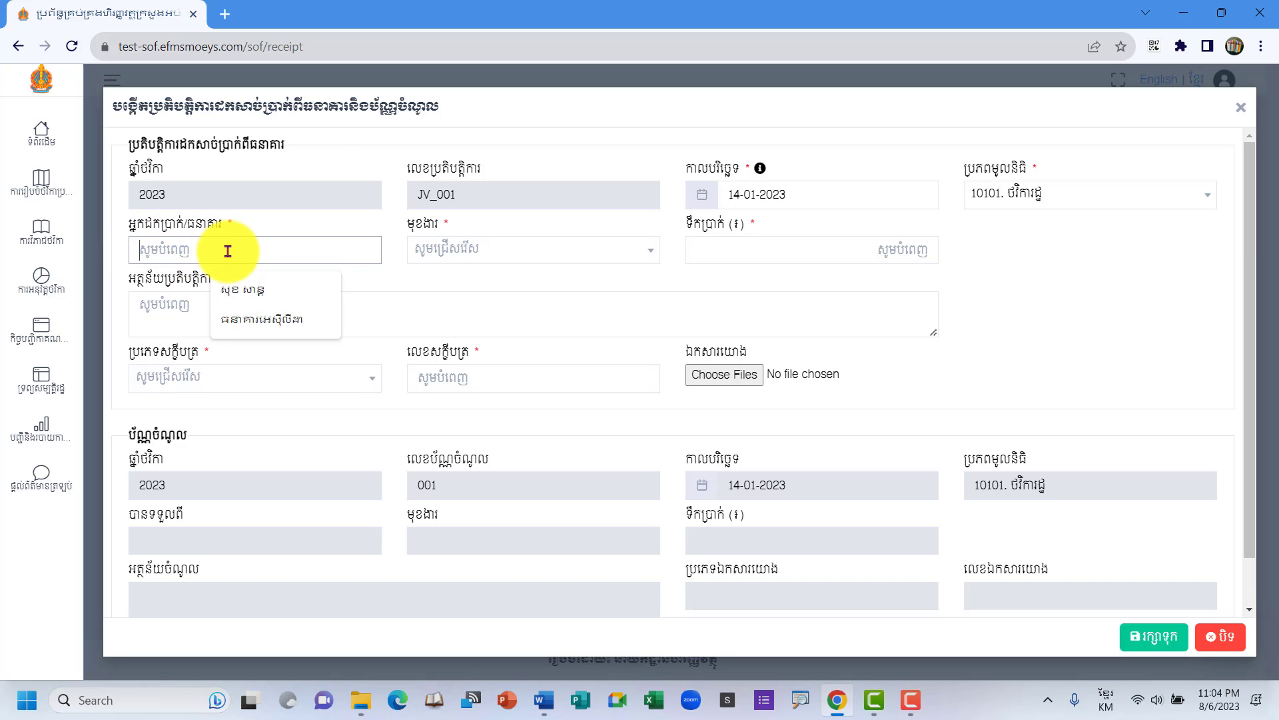
left_click(534, 260)
left_click(534, 261)
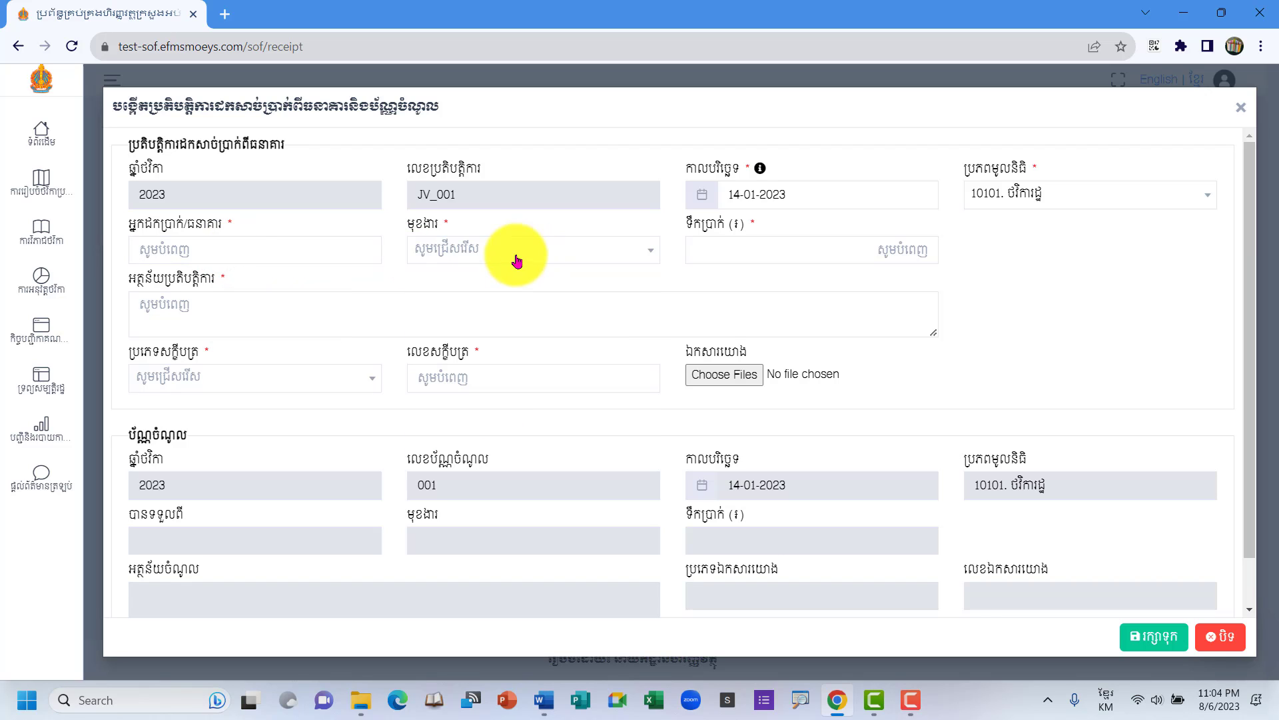
left_click(223, 254)
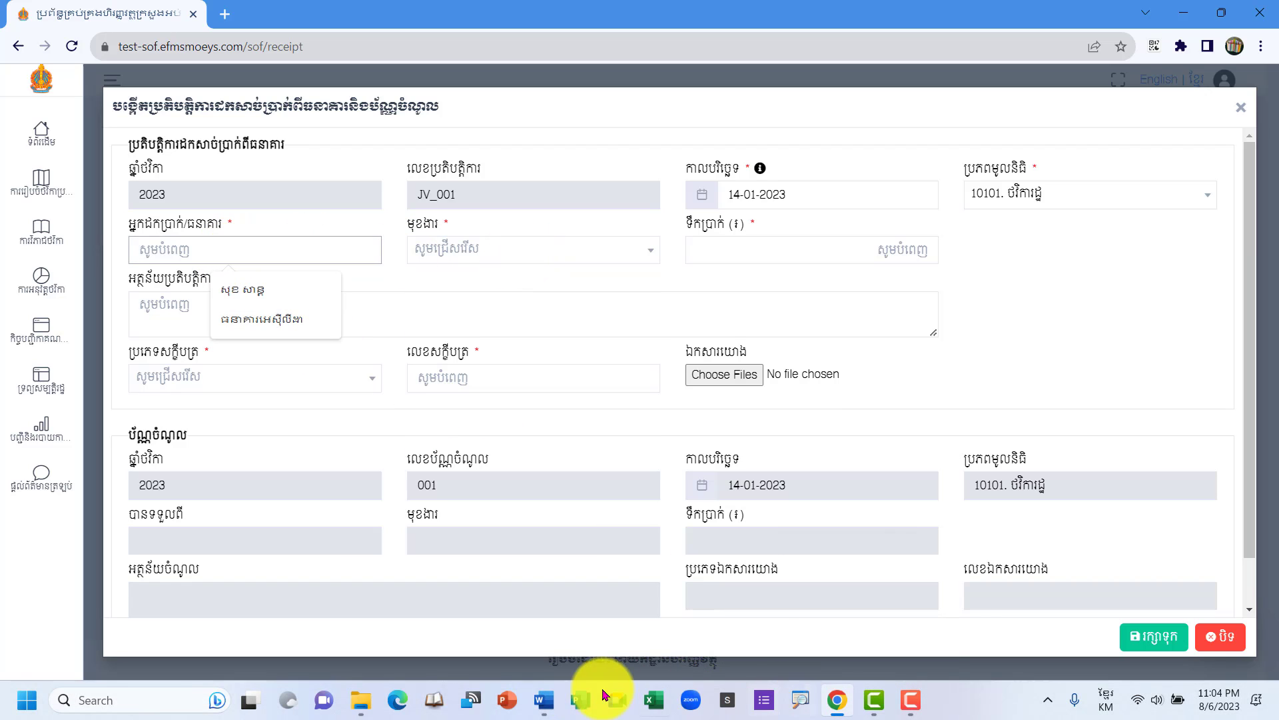
Recheck the section II rows, then choose ធនាគារអេស៊ីលីដា as the payee/bank.
left_click(541, 699)
left_click(271, 314)
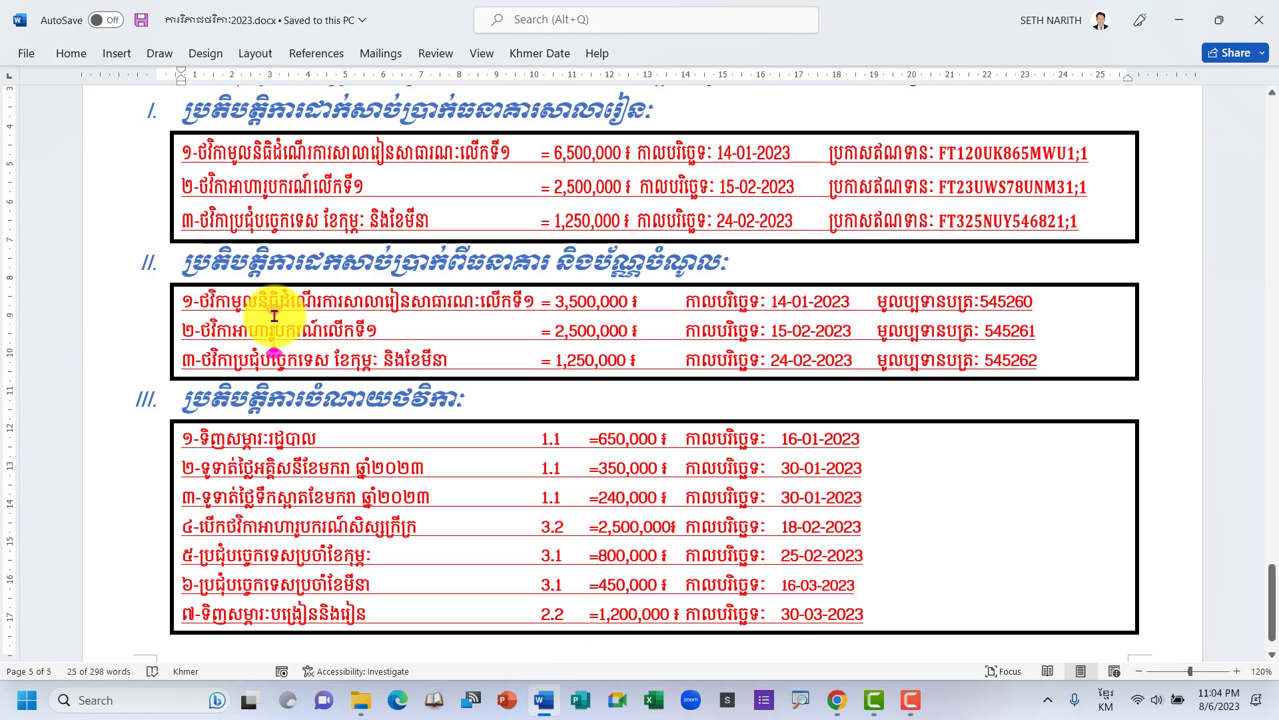
double_click(212, 301)
left_click_drag(267, 306, 1074, 368)
left_click(1066, 364)
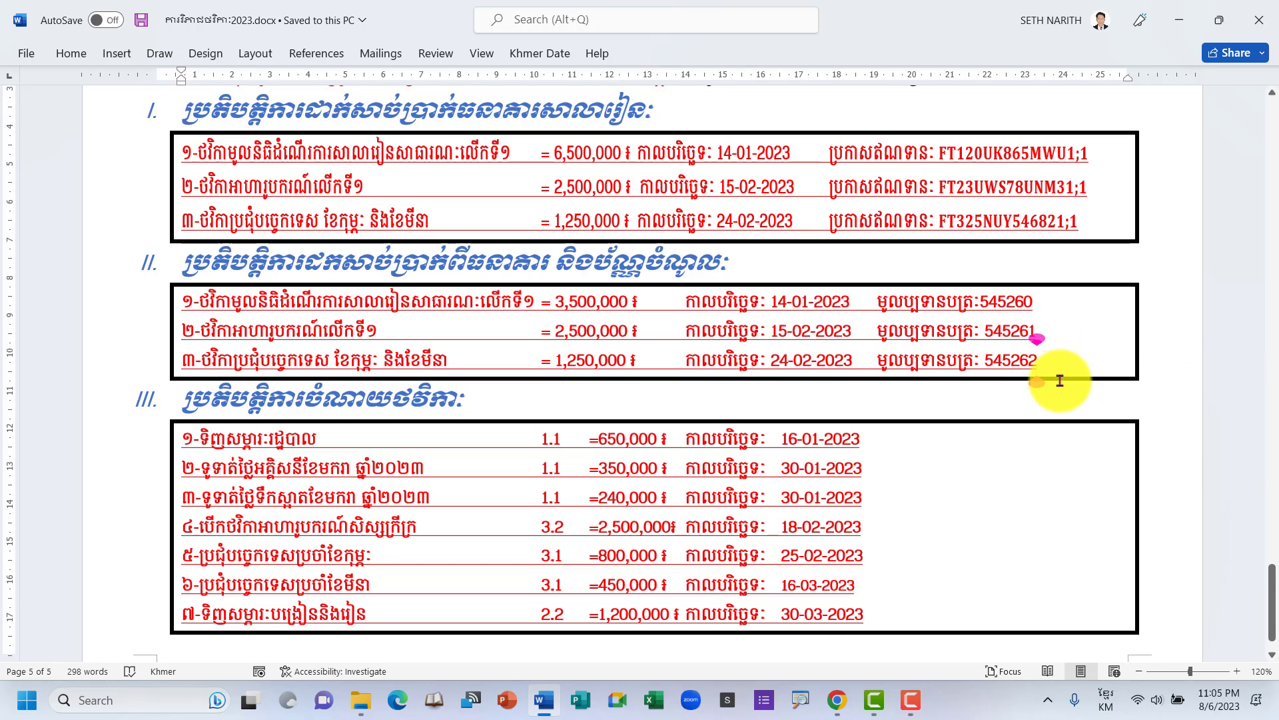
left_click(837, 698)
left_click(242, 250)
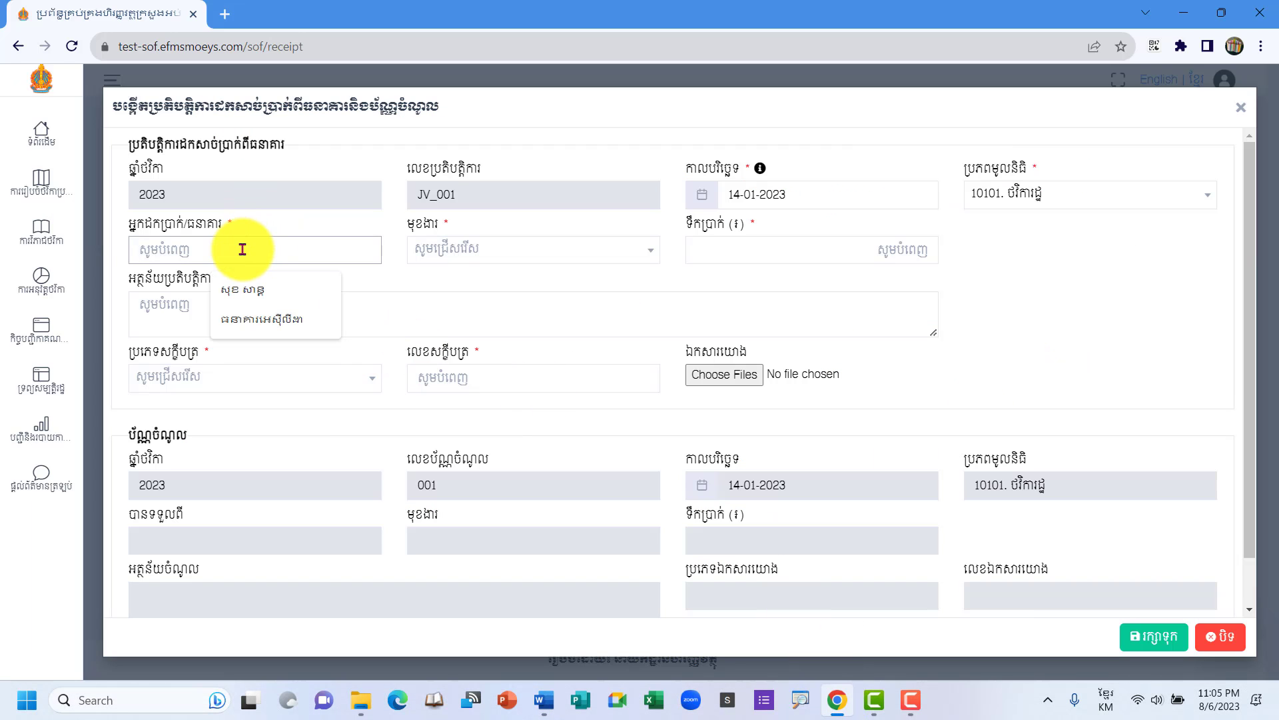
left_click(464, 252)
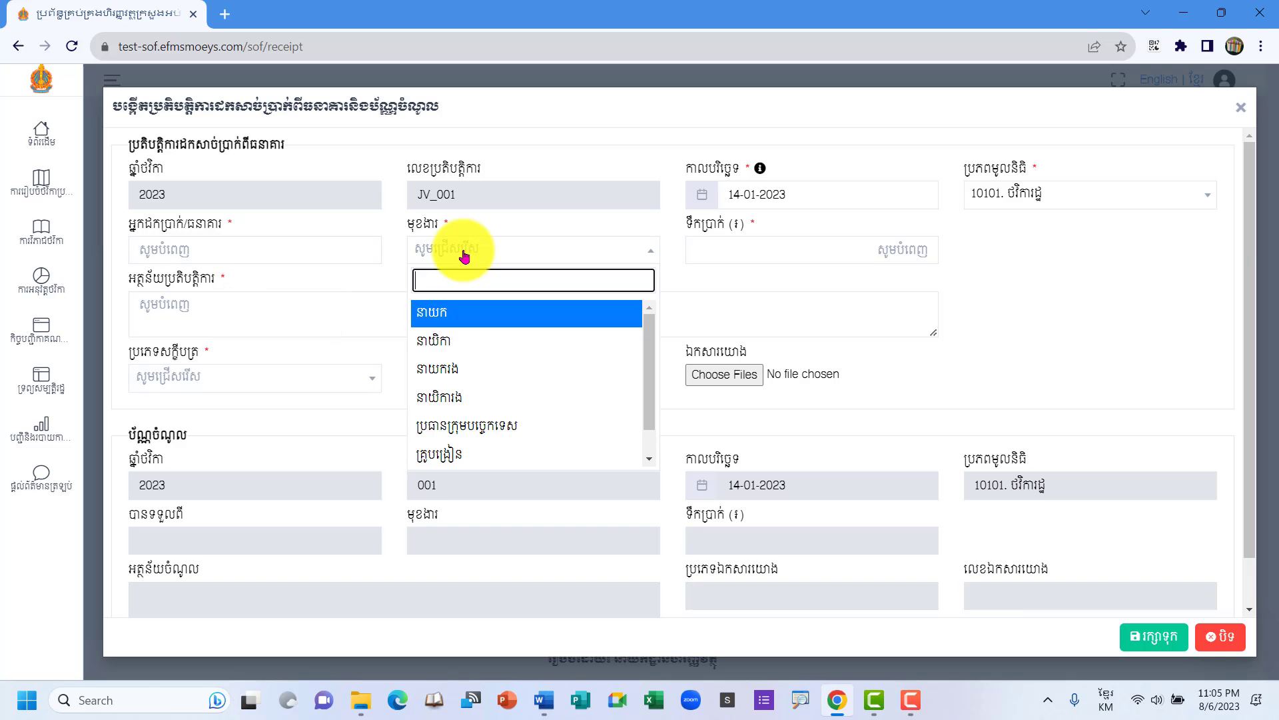
left_click(227, 262)
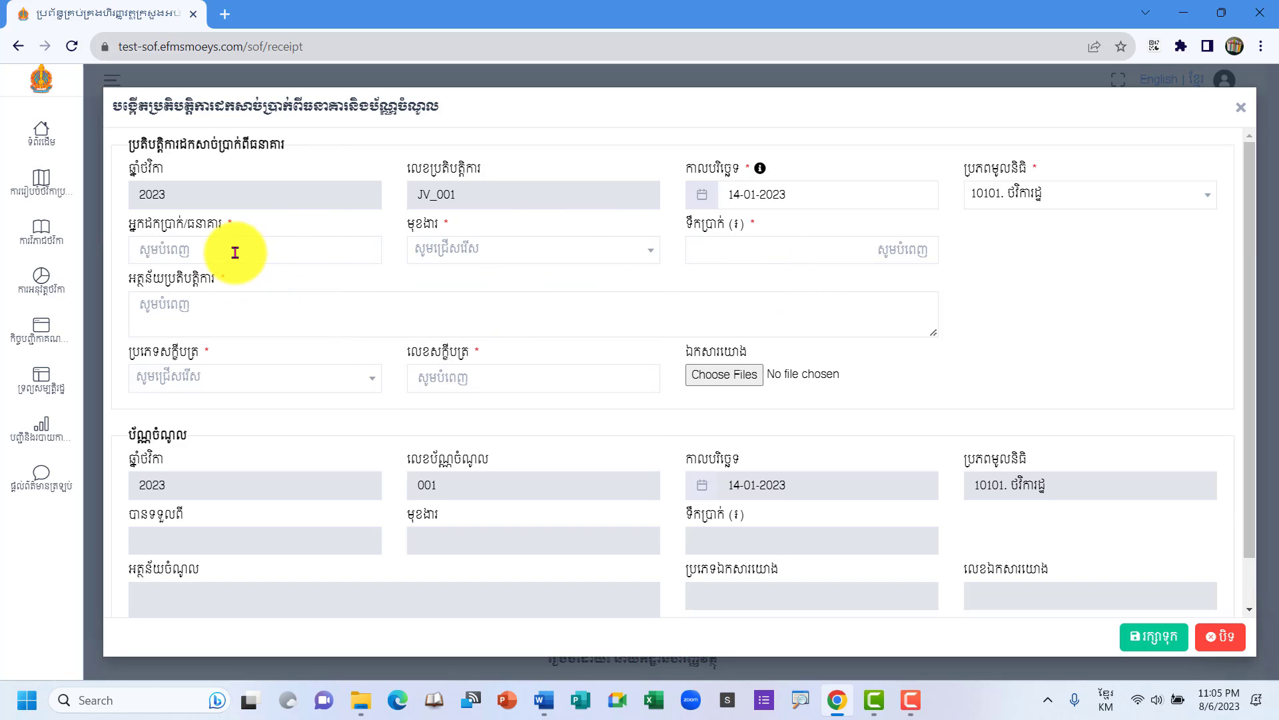
left_click(235, 252)
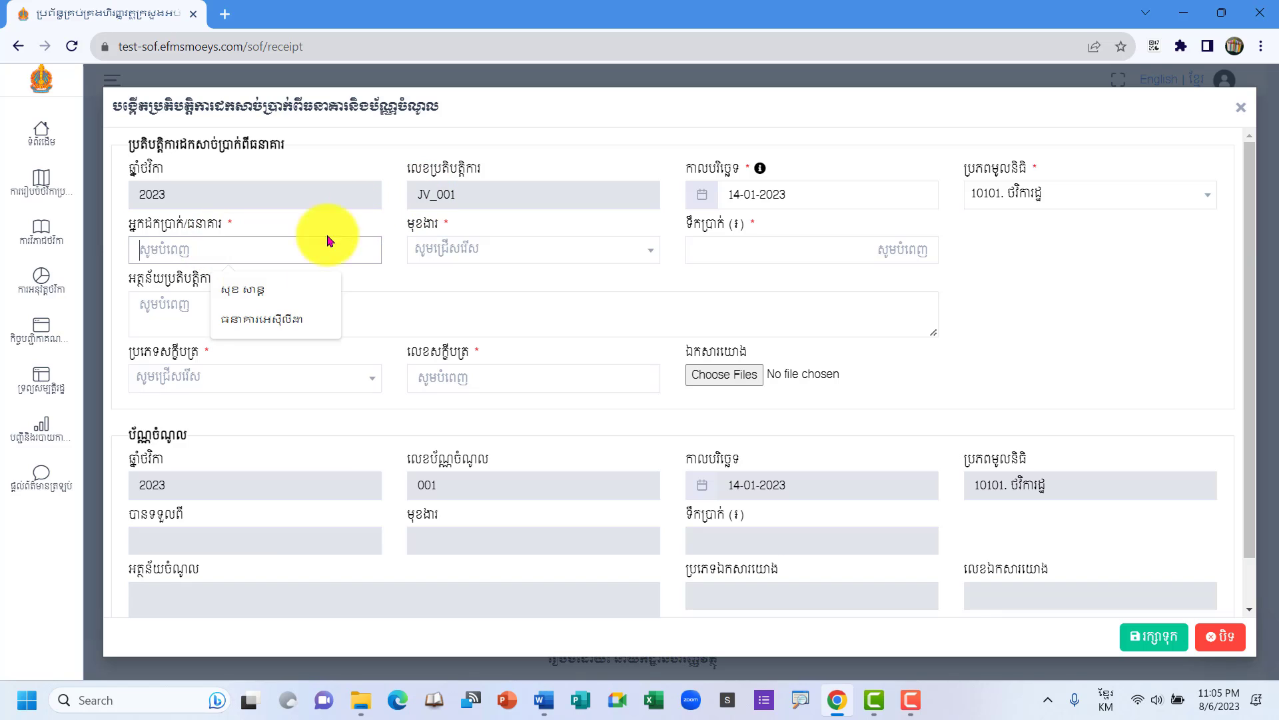
left_click(270, 320)
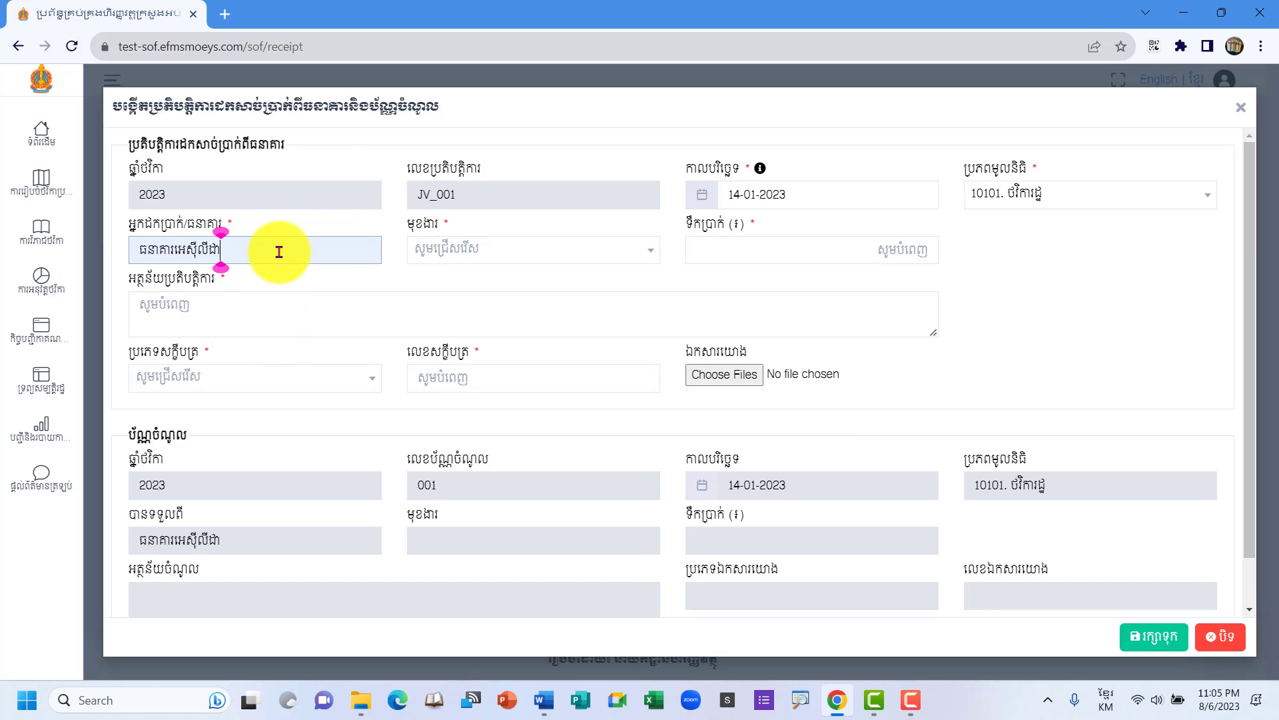
left_click_drag(279, 252, 120, 257)
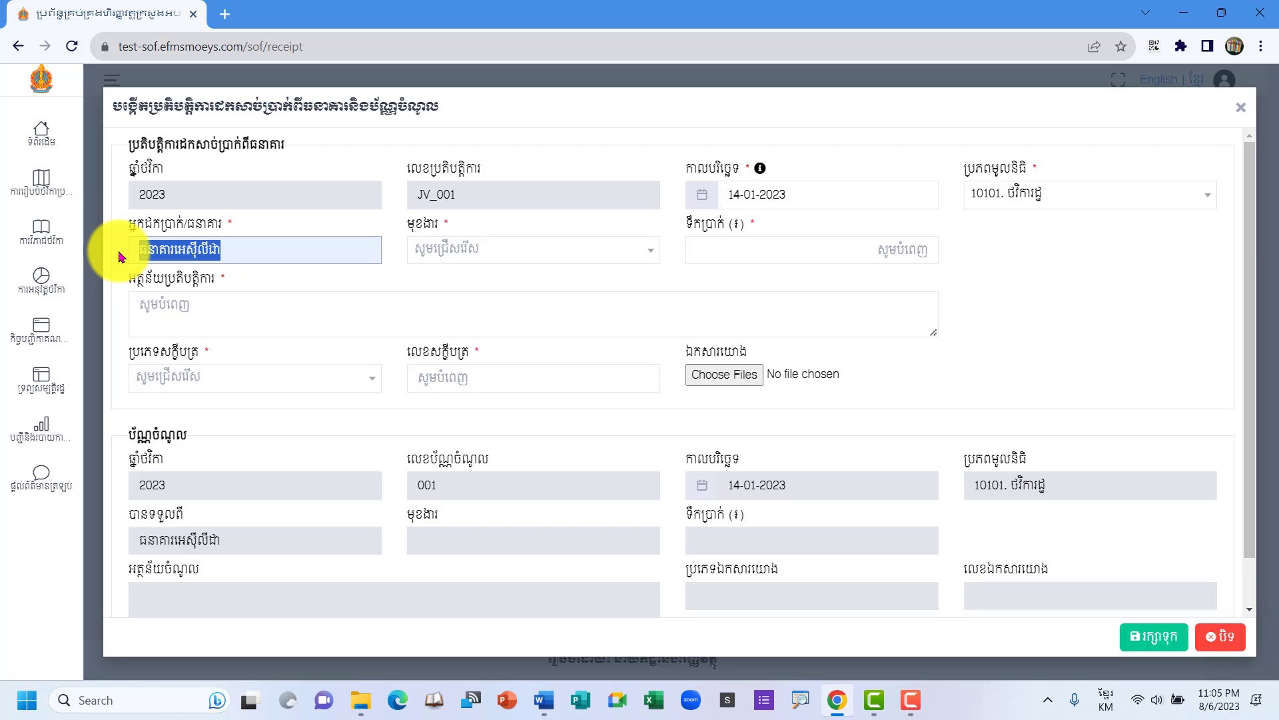
left_click(246, 249)
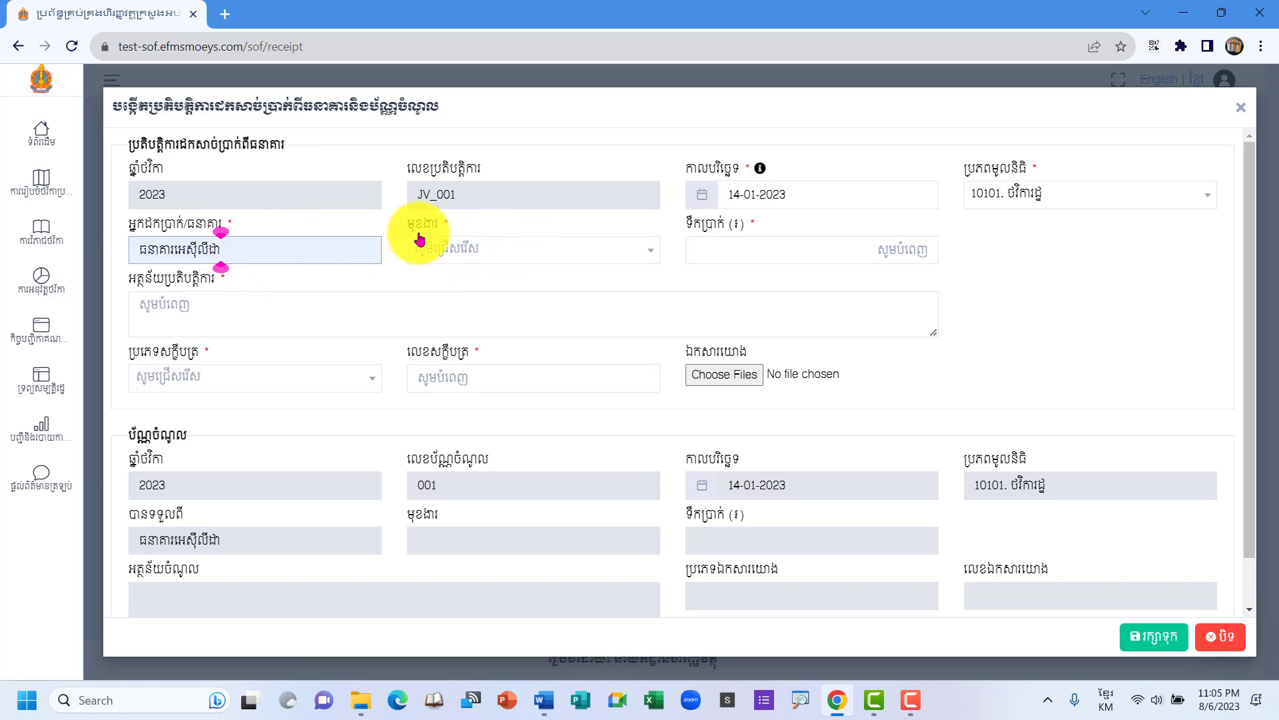
Set the role (មុខងារ) to បុគ្គលិកធនាគារ.
left_click(562, 252)
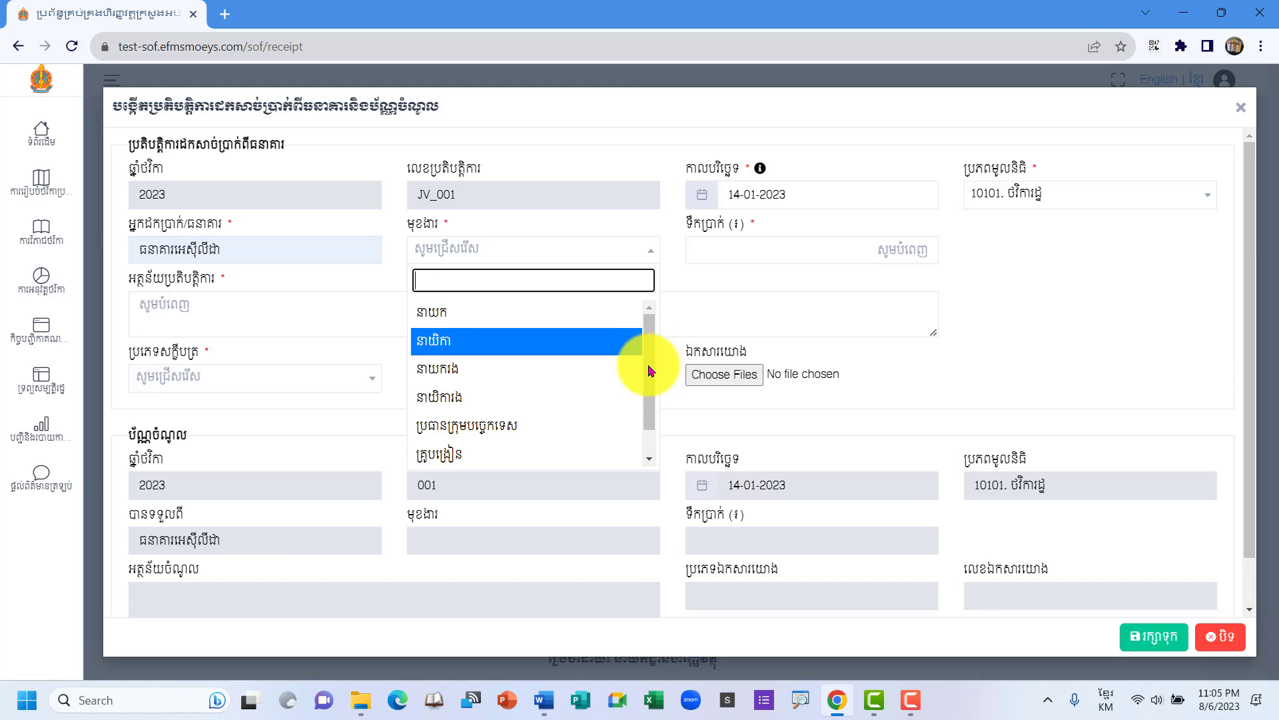
scroll(651, 414, "down", 1)
left_click(475, 453)
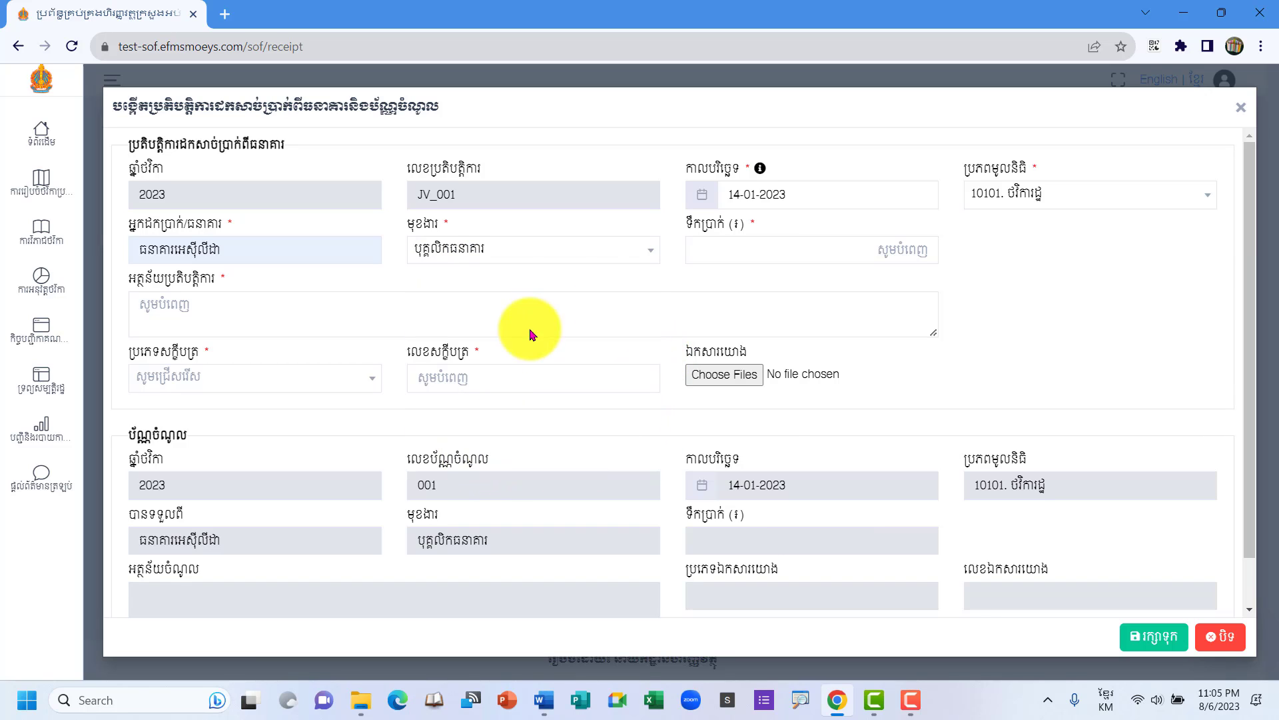
left_click(585, 256)
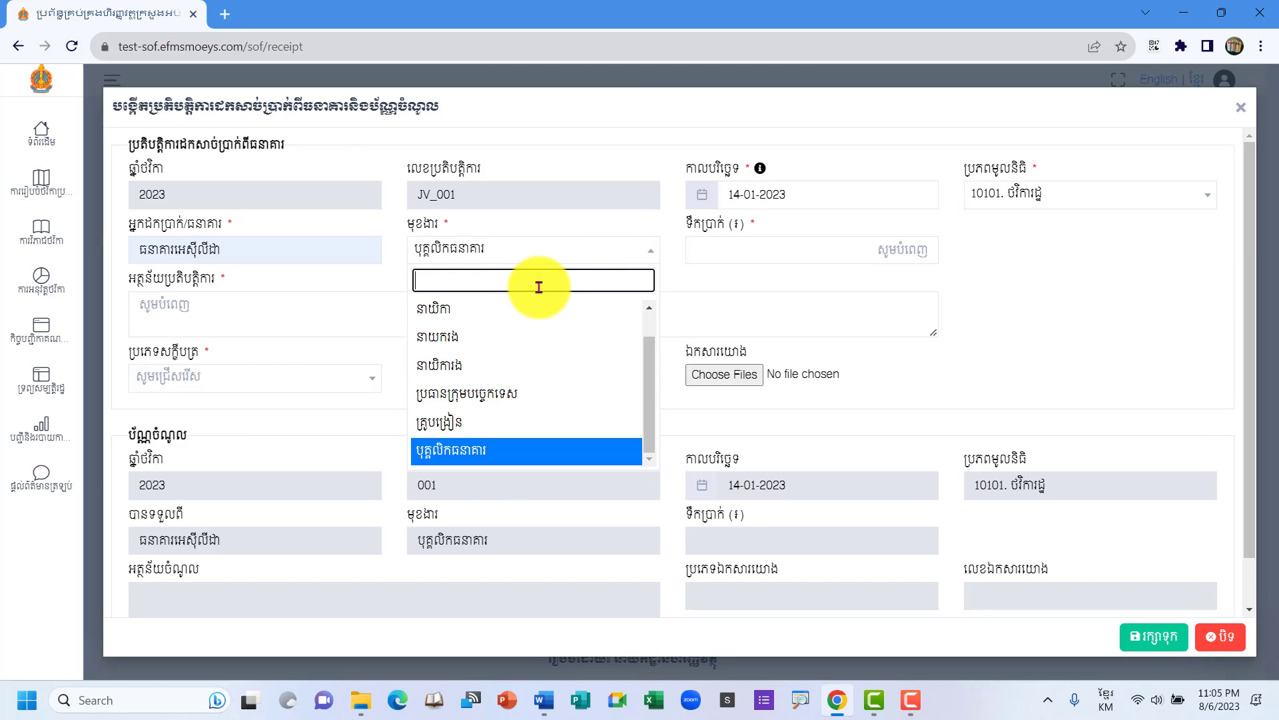
type("ថថថ")
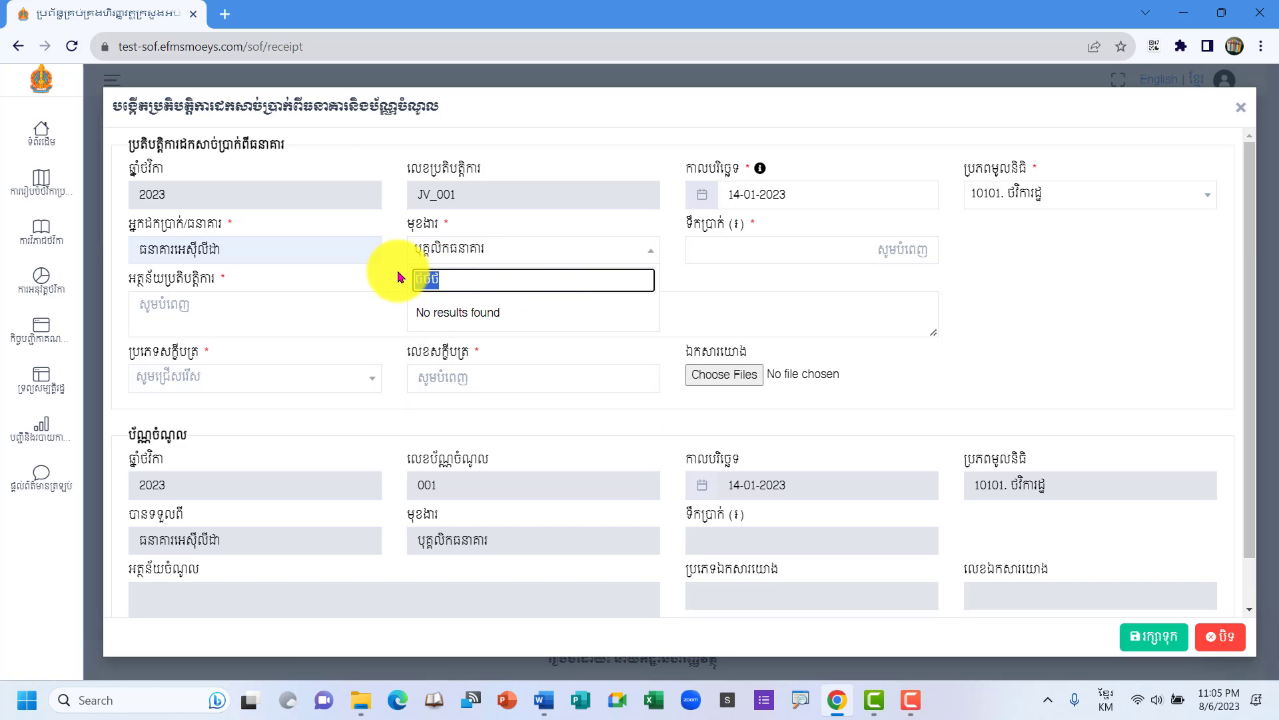
left_click_drag(416, 280, 477, 277)
key("BackSpace")
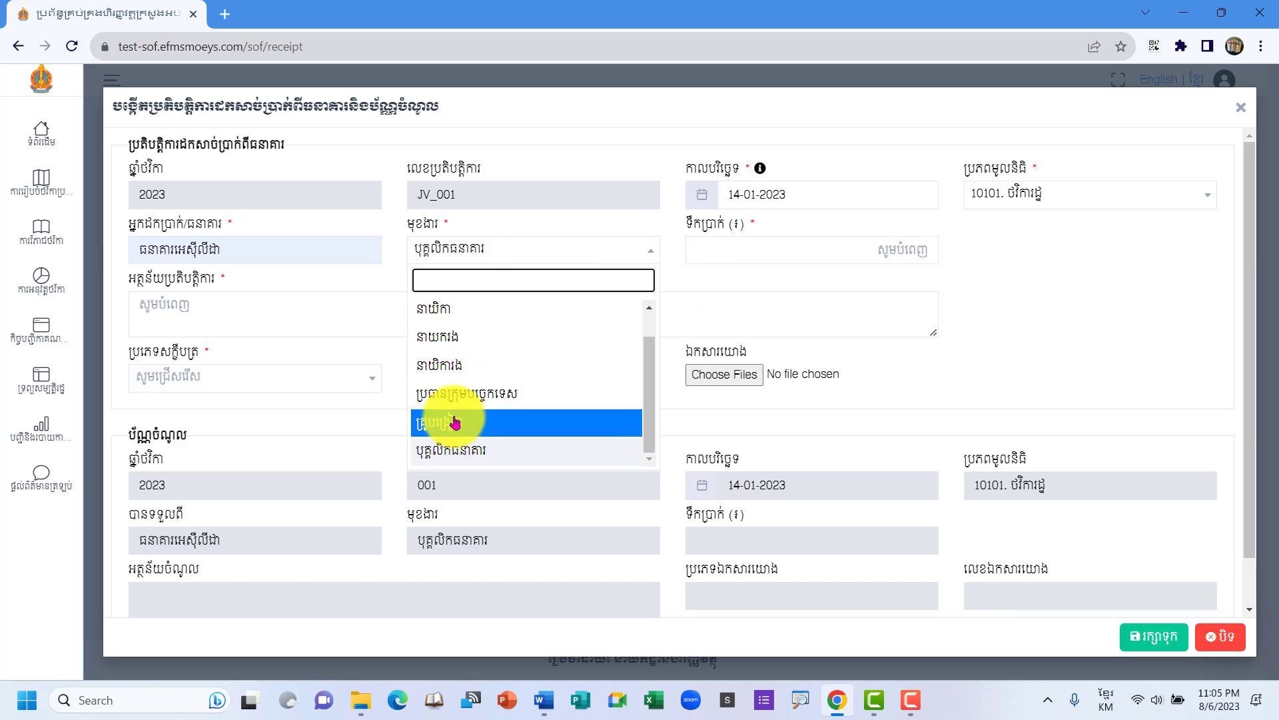
left_click(449, 450)
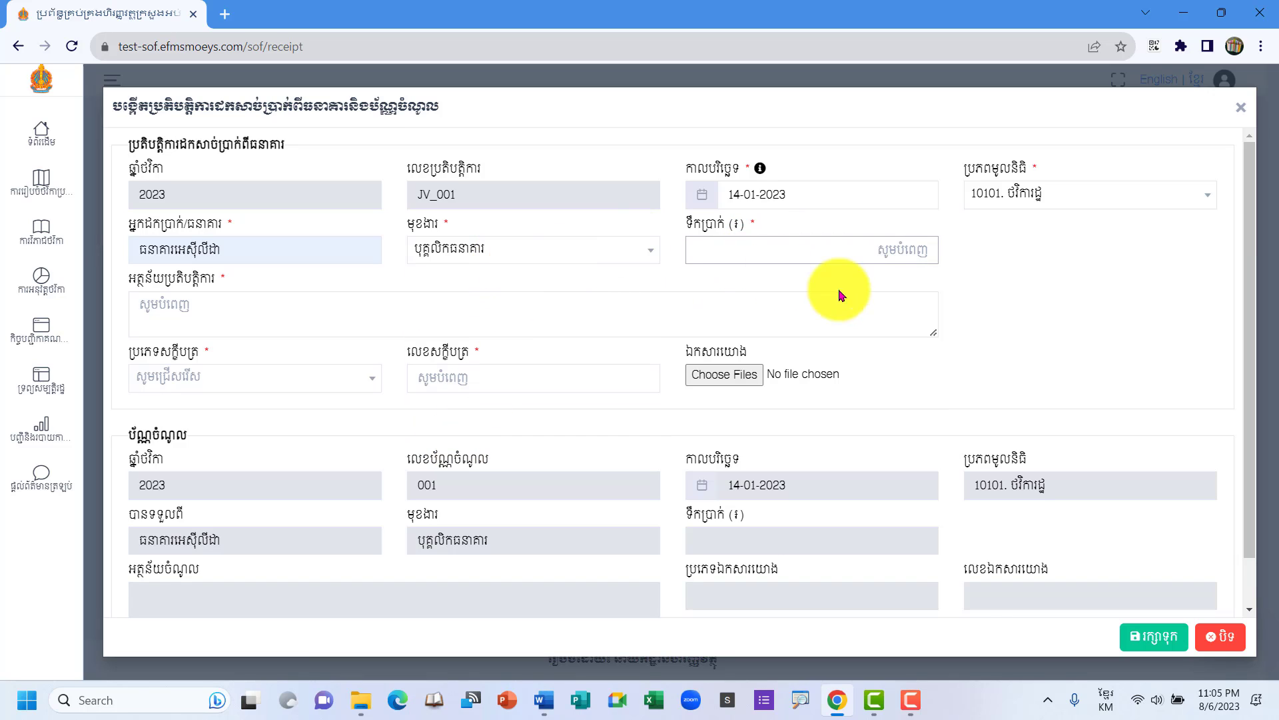
Bring the amount 3,500,000 and the first row's description over from the Word document.
left_click(547, 700)
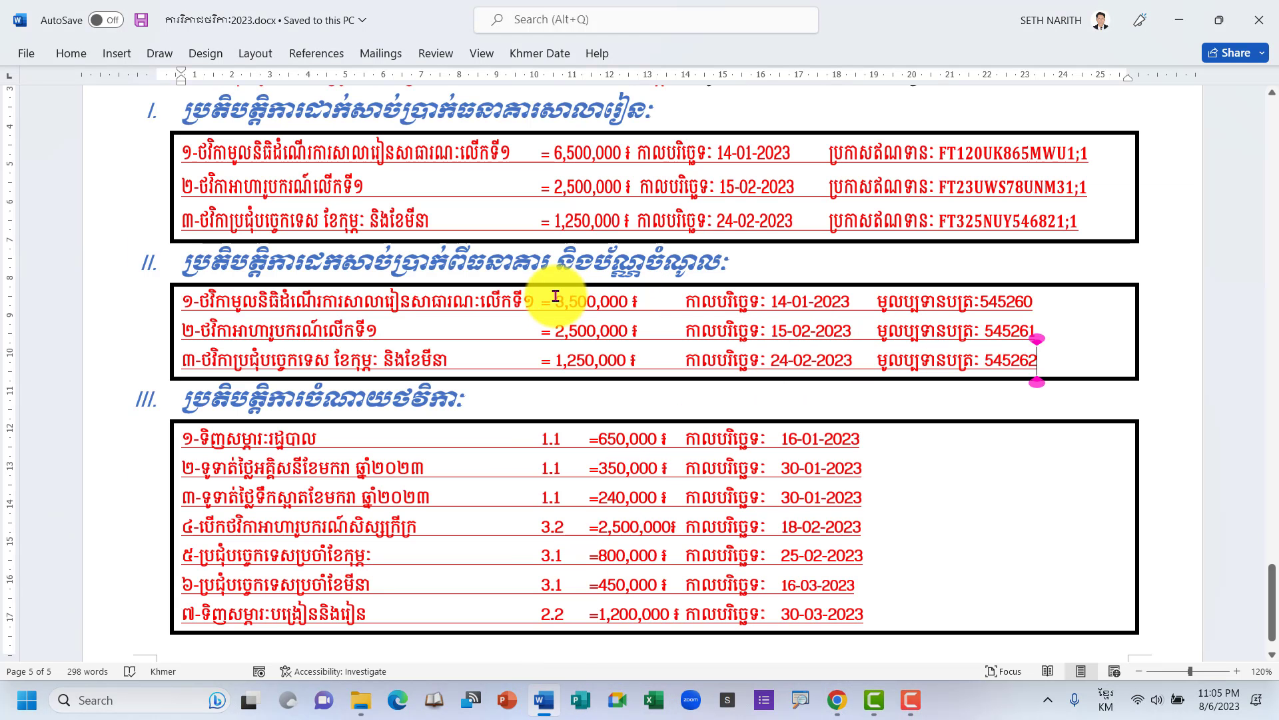
left_click_drag(556, 297, 641, 301)
left_click(837, 699)
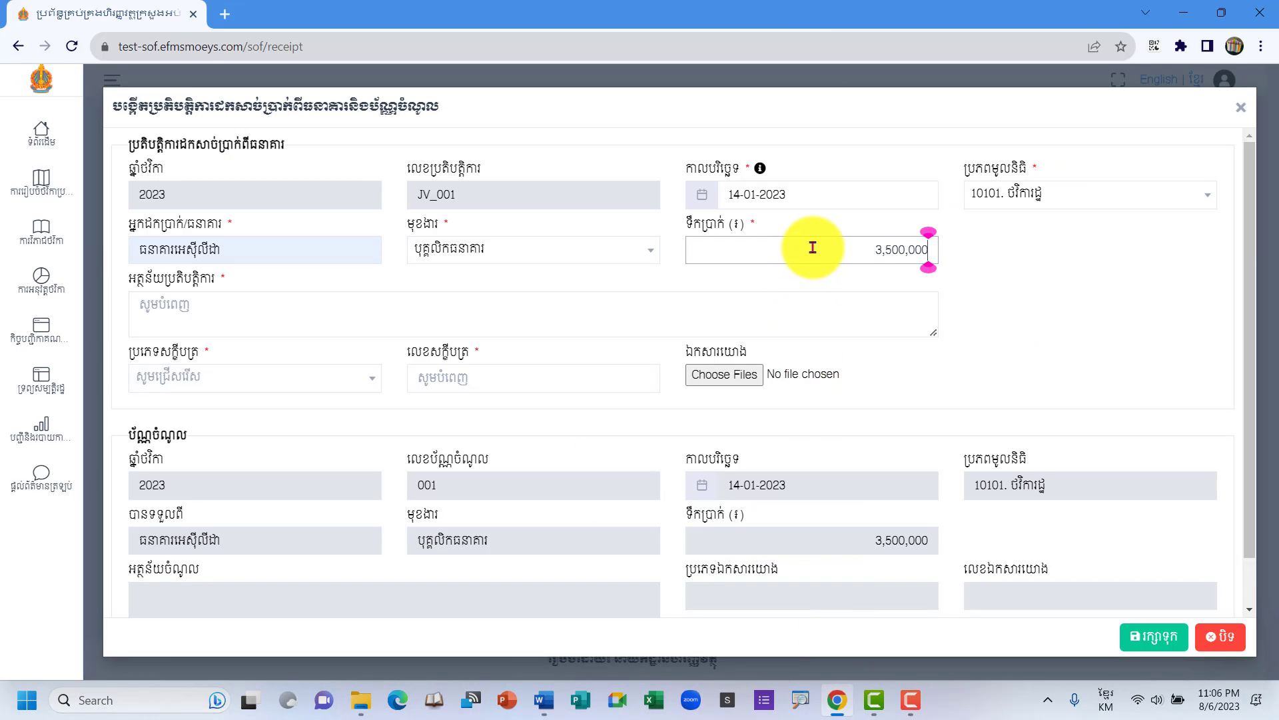
left_click(241, 307)
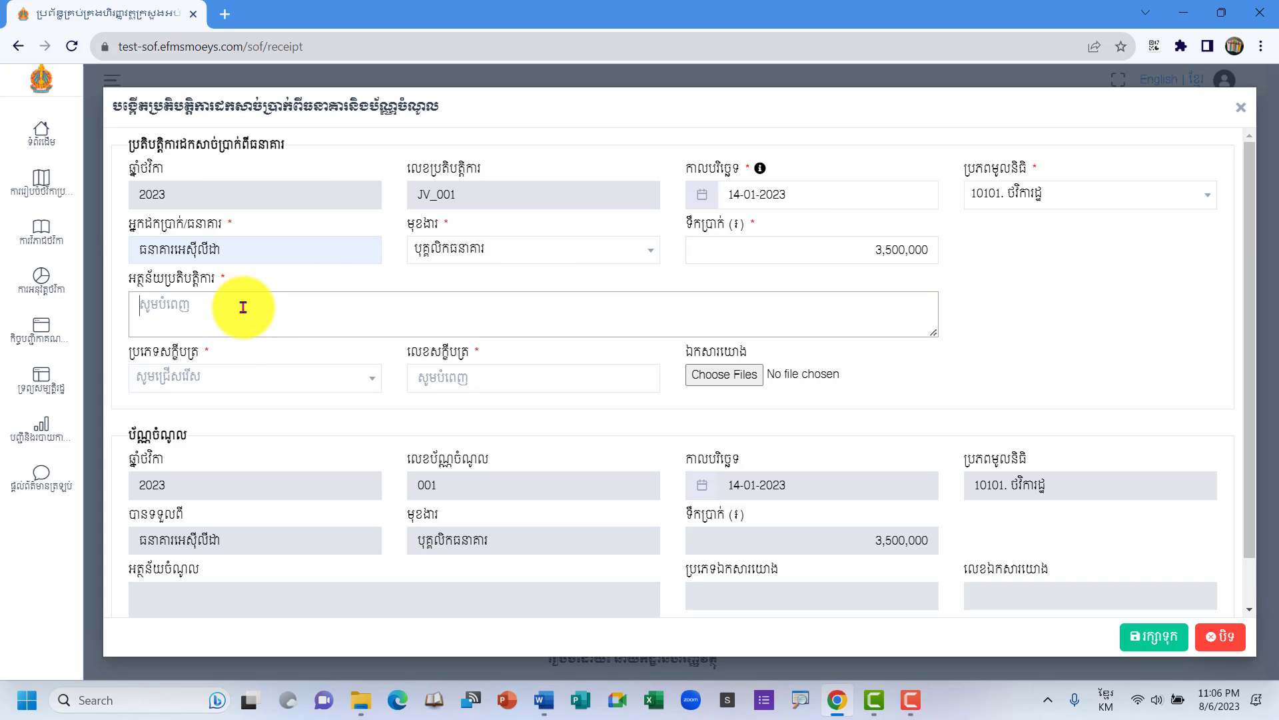
left_click(543, 700)
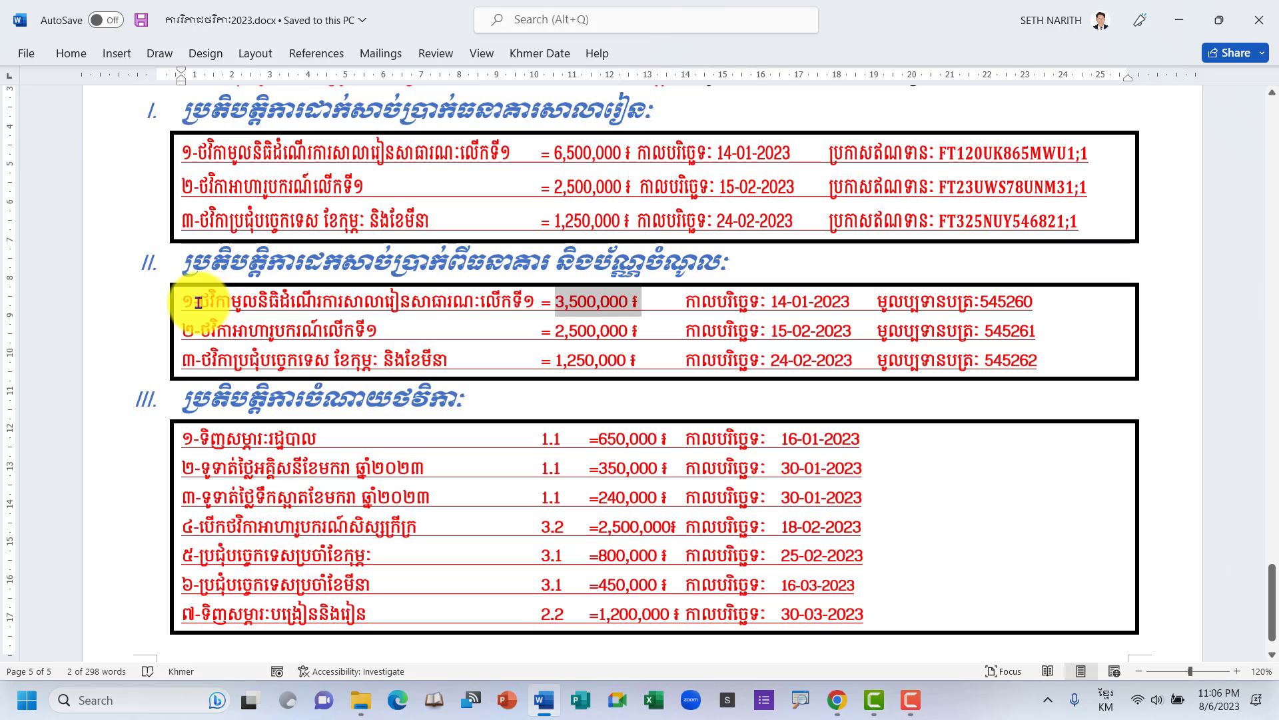
left_click_drag(199, 303, 546, 303)
key("ctrl+c")
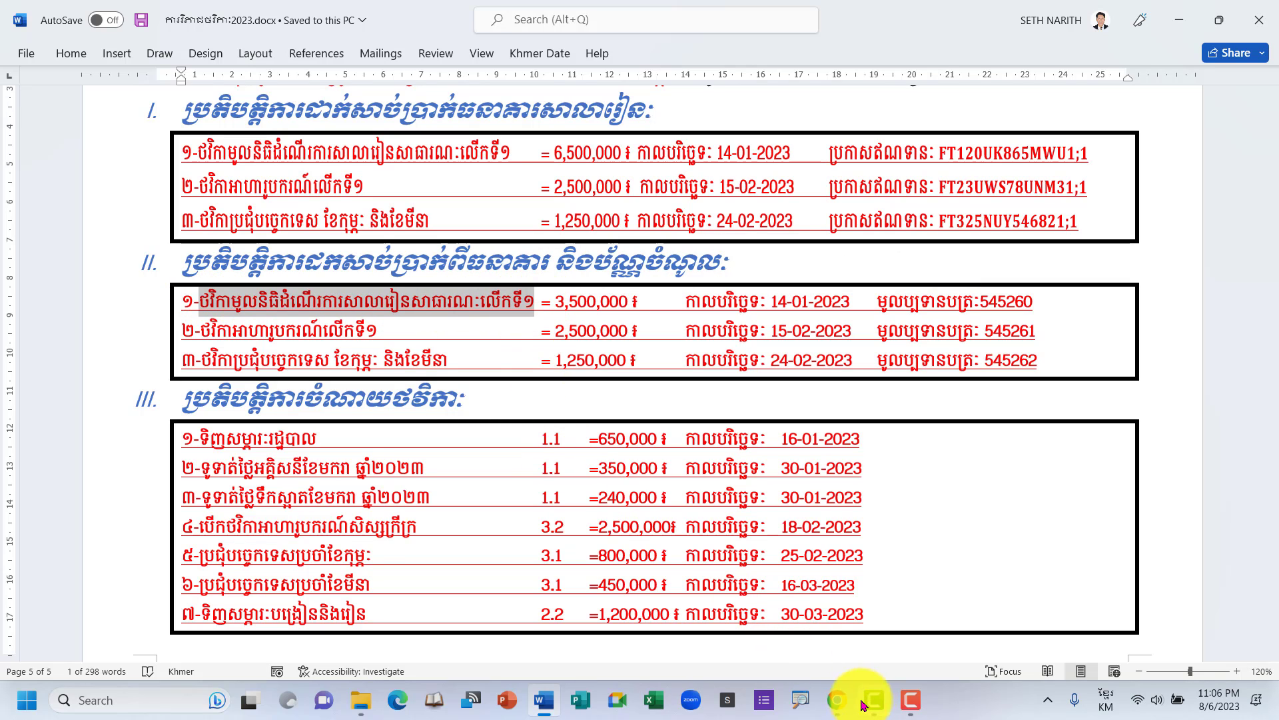
left_click(835, 703)
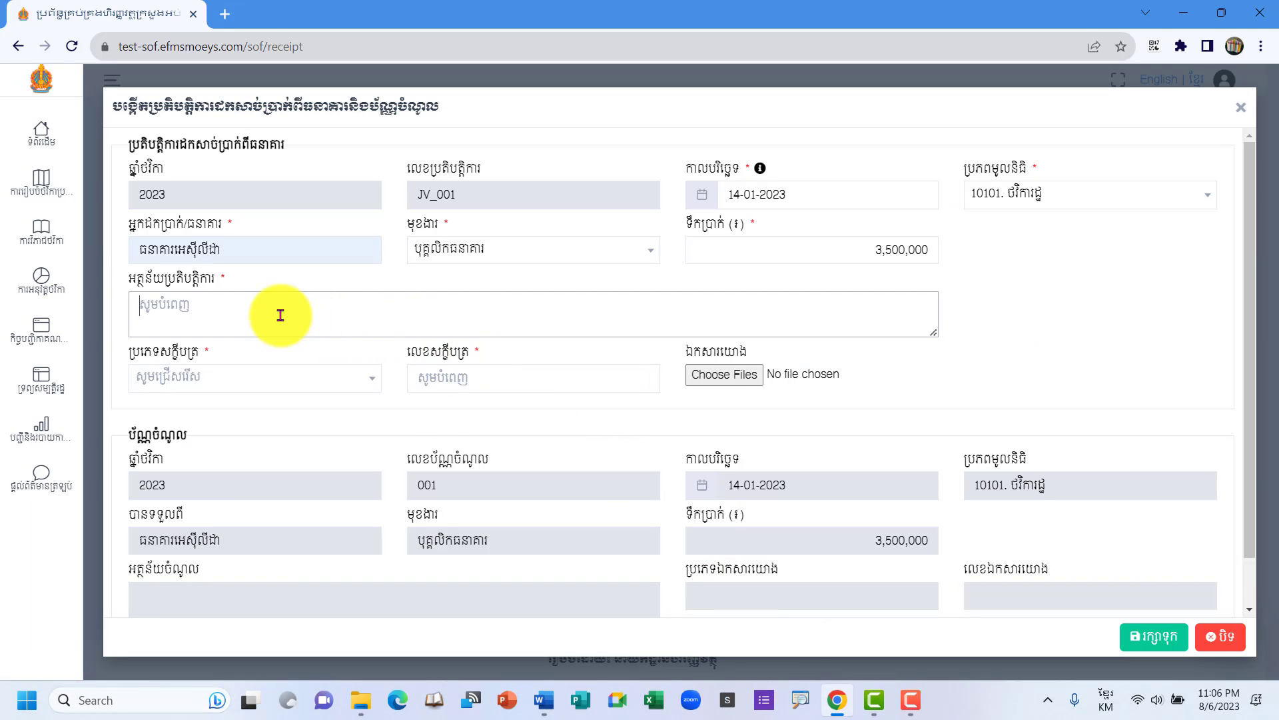
Paste the description and set the document type to មូលប្បទានបត្រ.
key("ctrl+v")
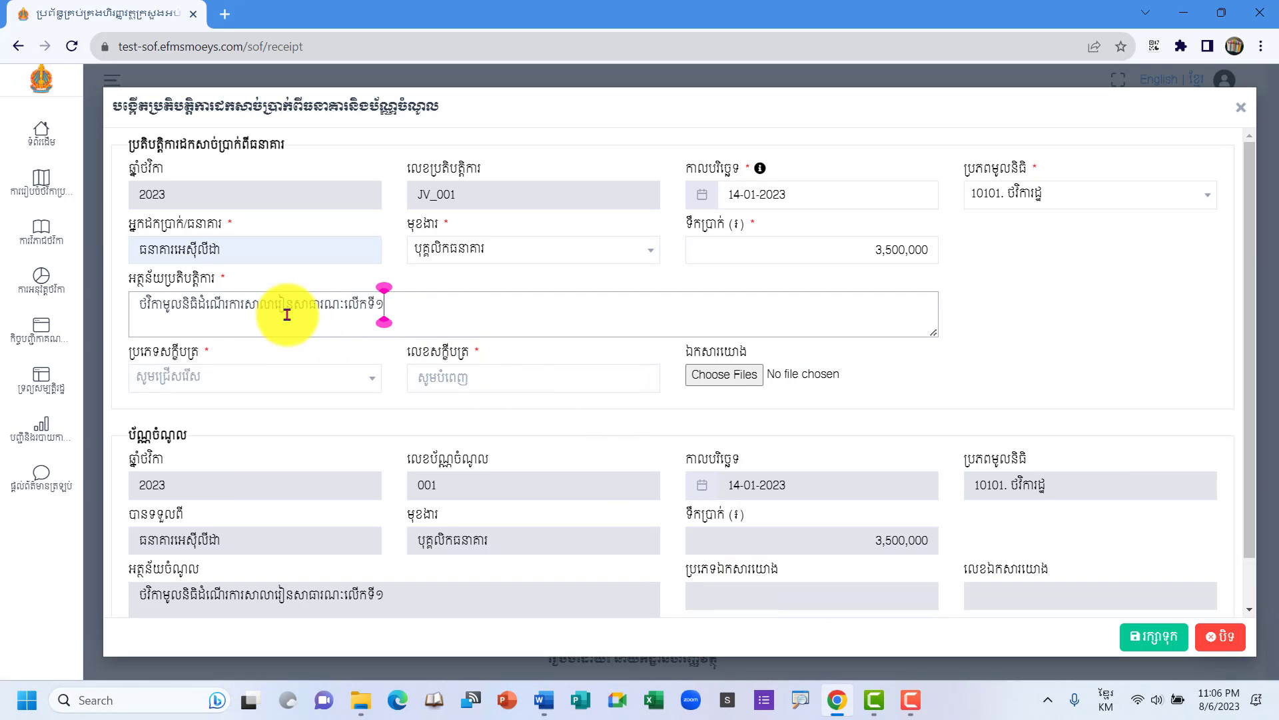
left_click(287, 380)
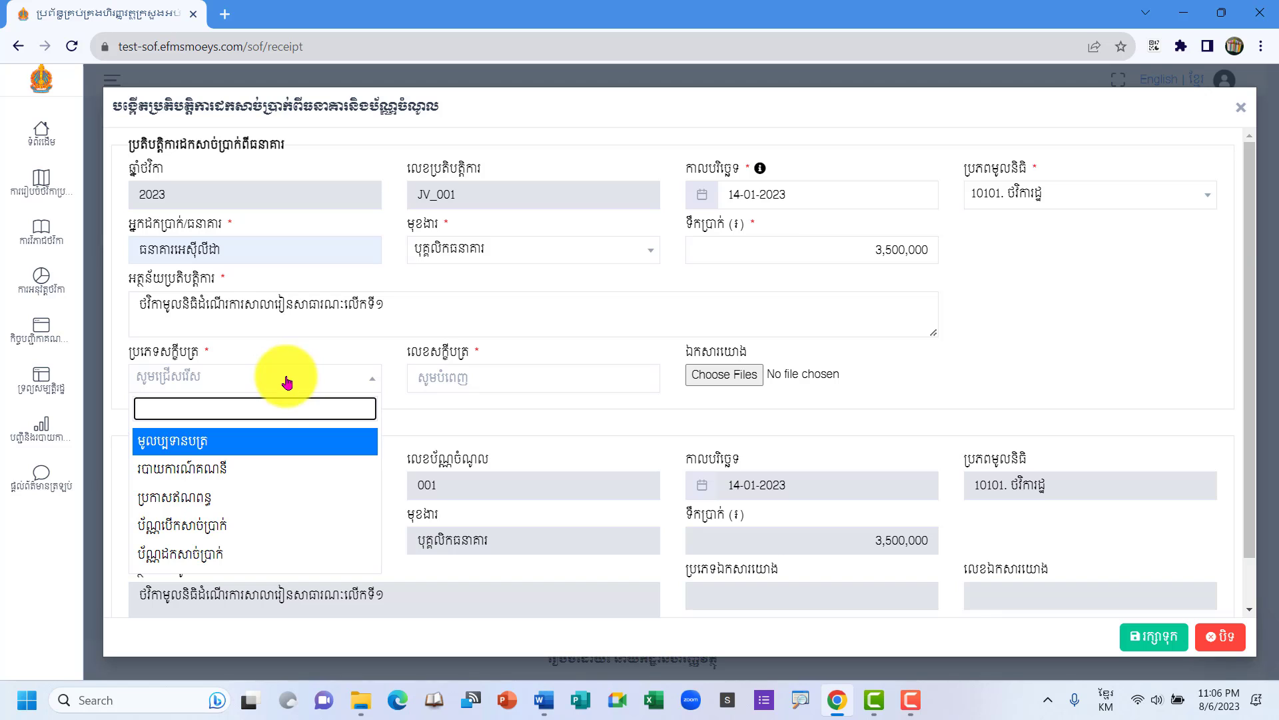
left_click(228, 444)
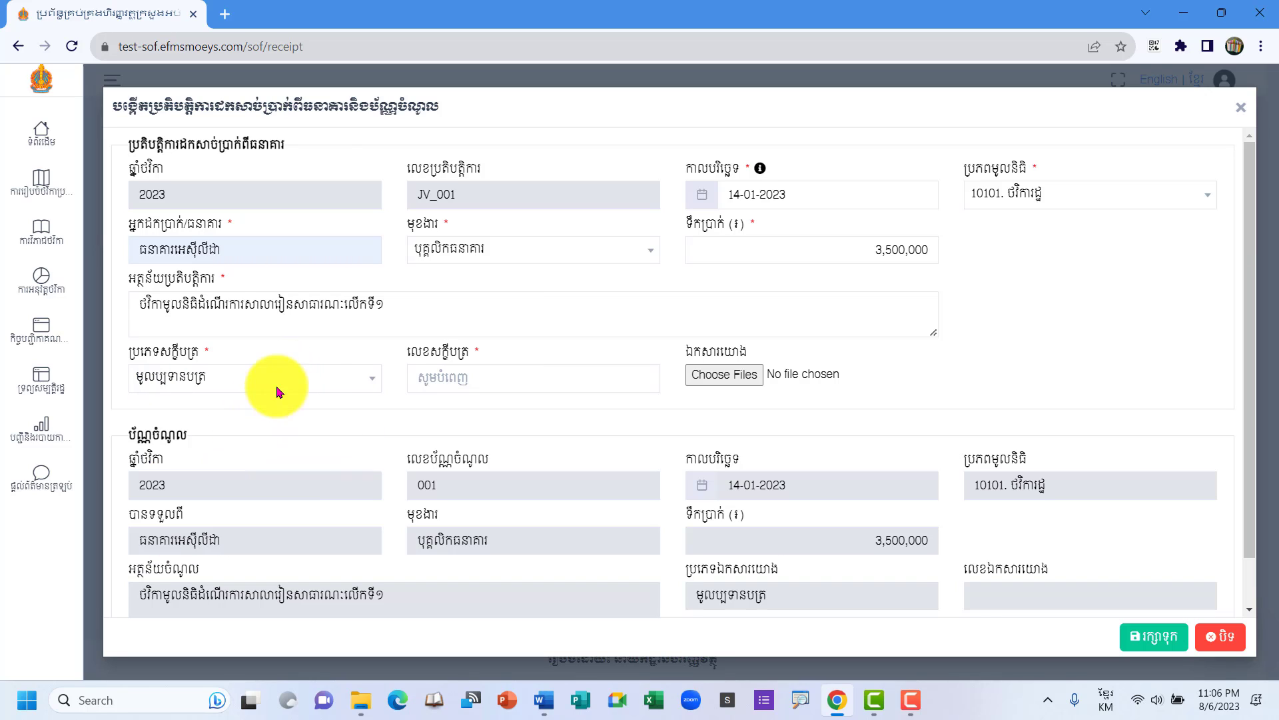
Copy cheque number 545260 from Word into the document number field.
left_click(479, 377)
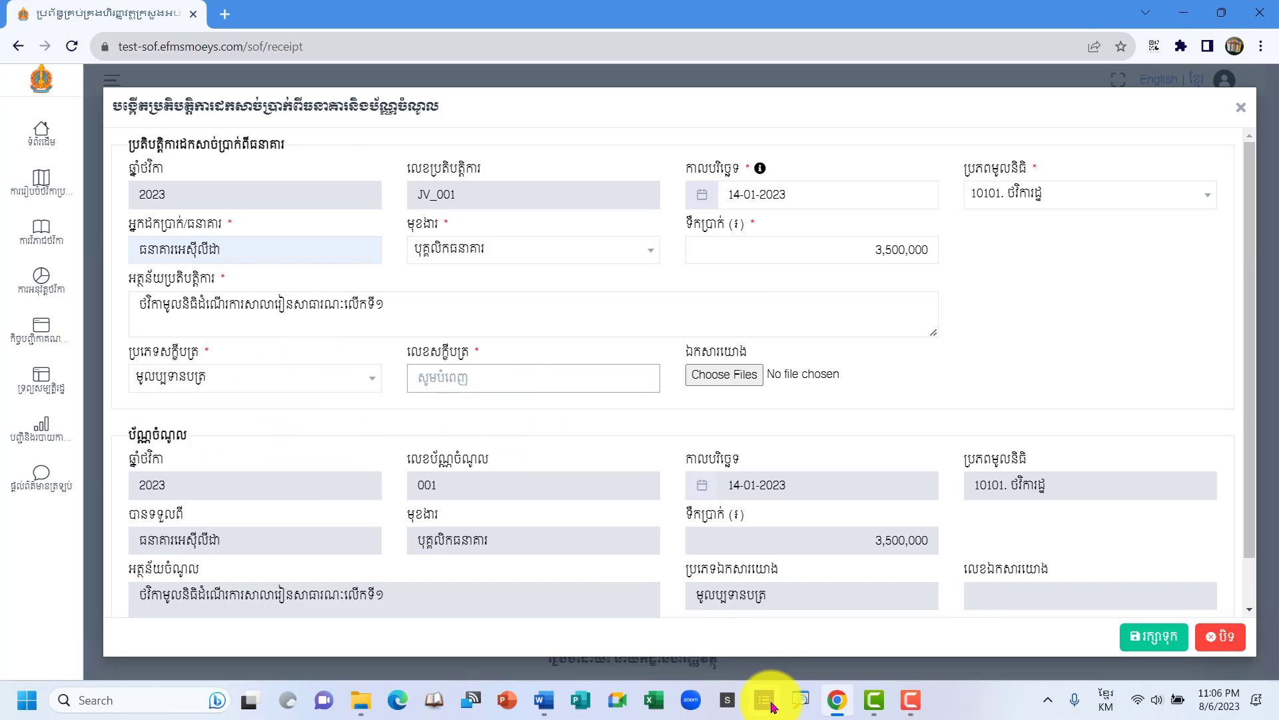
left_click(544, 700)
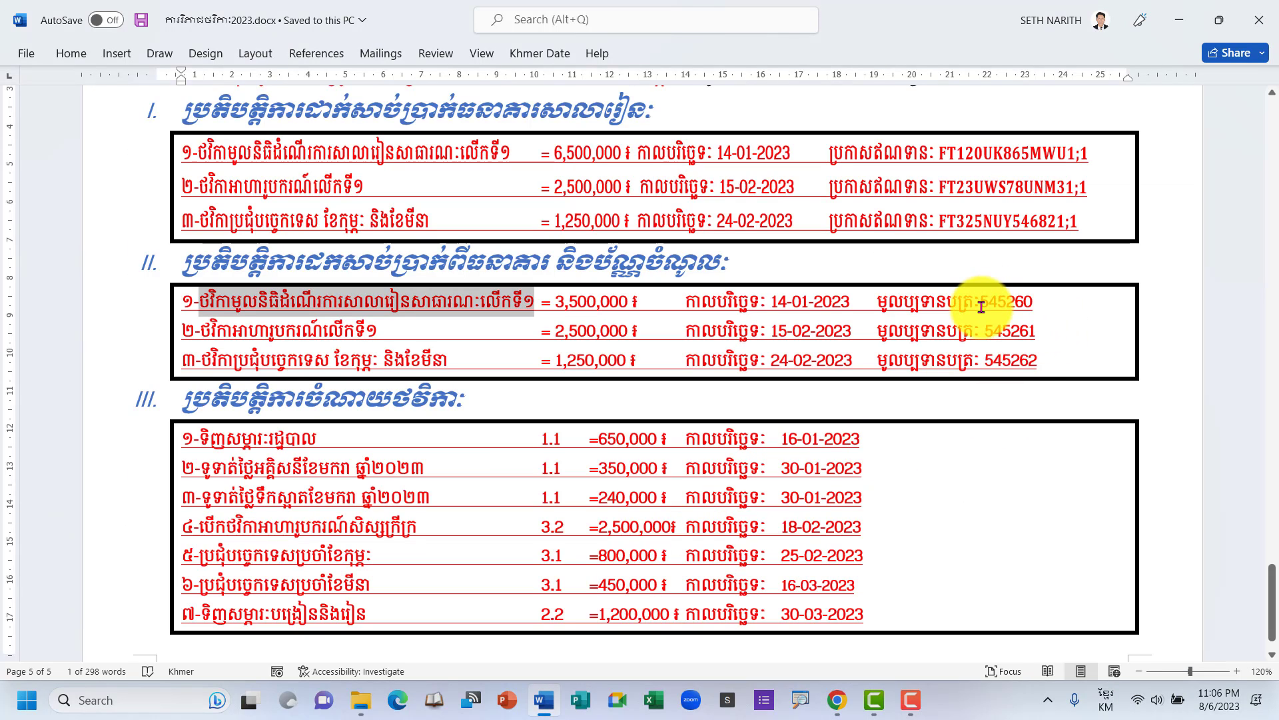
left_click_drag(981, 307, 1056, 304)
key("ctrl+c")
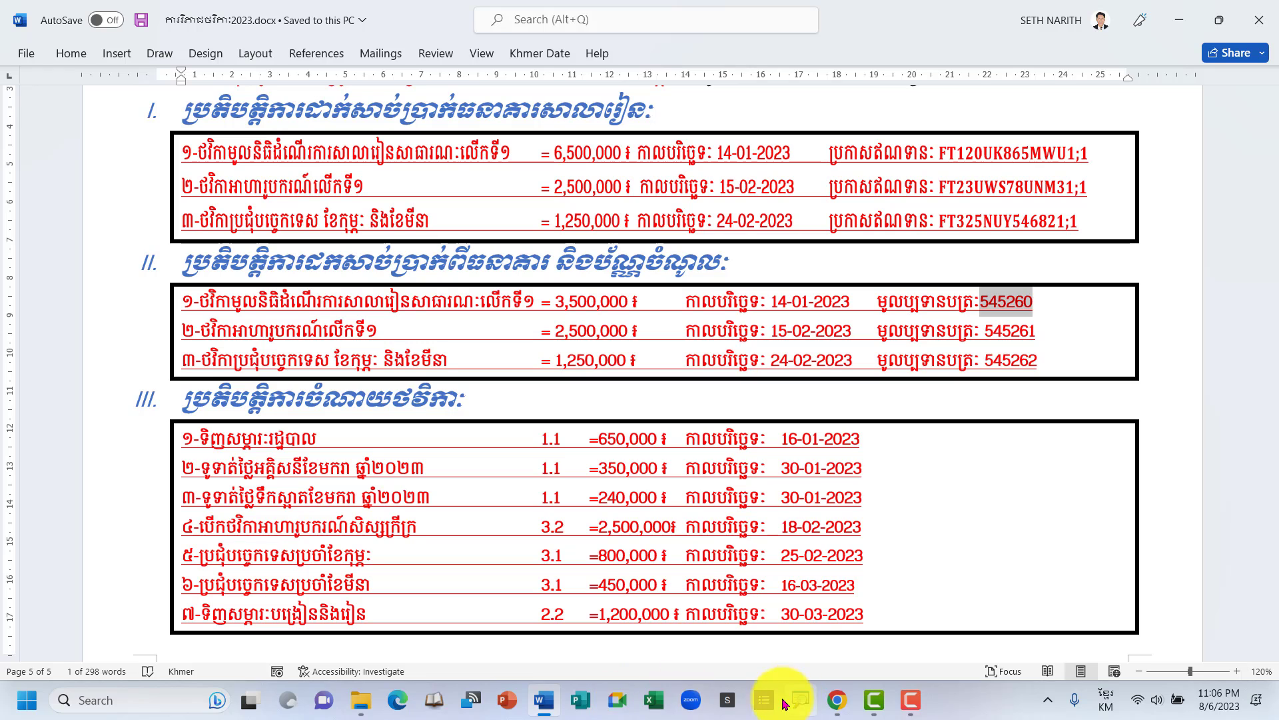
left_click(837, 700)
left_click(470, 387)
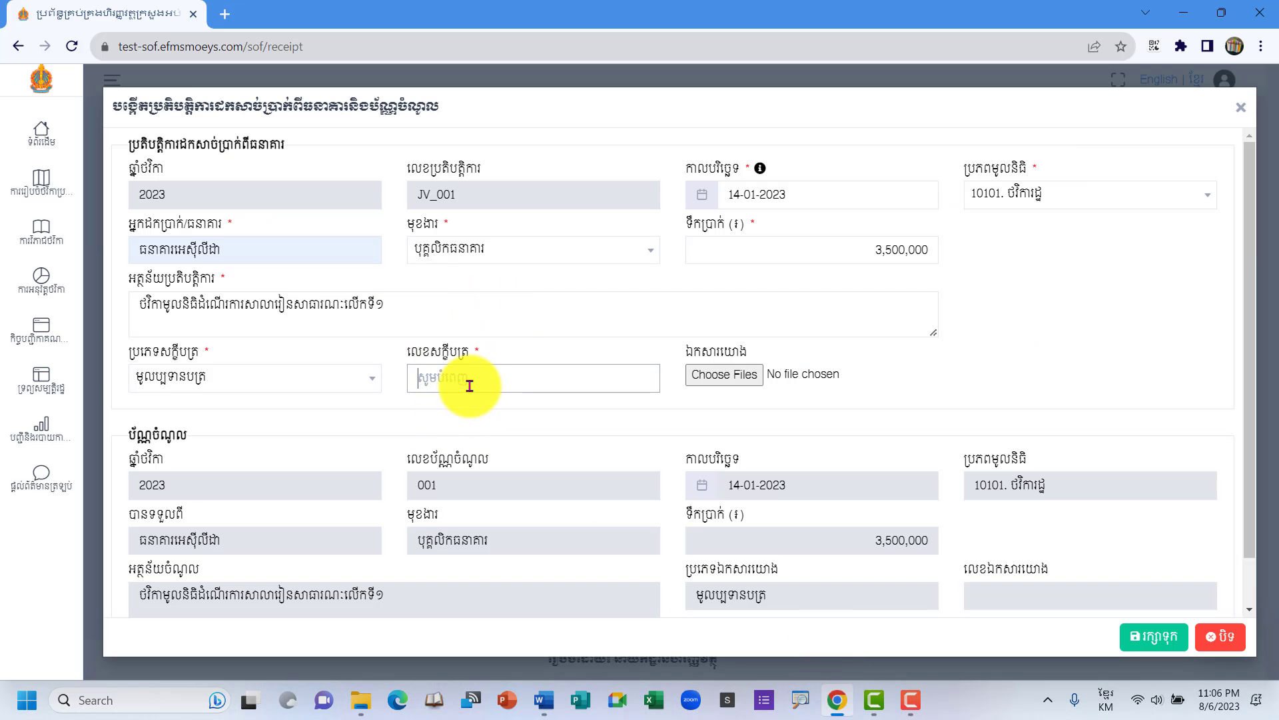
key("ctrl+v")
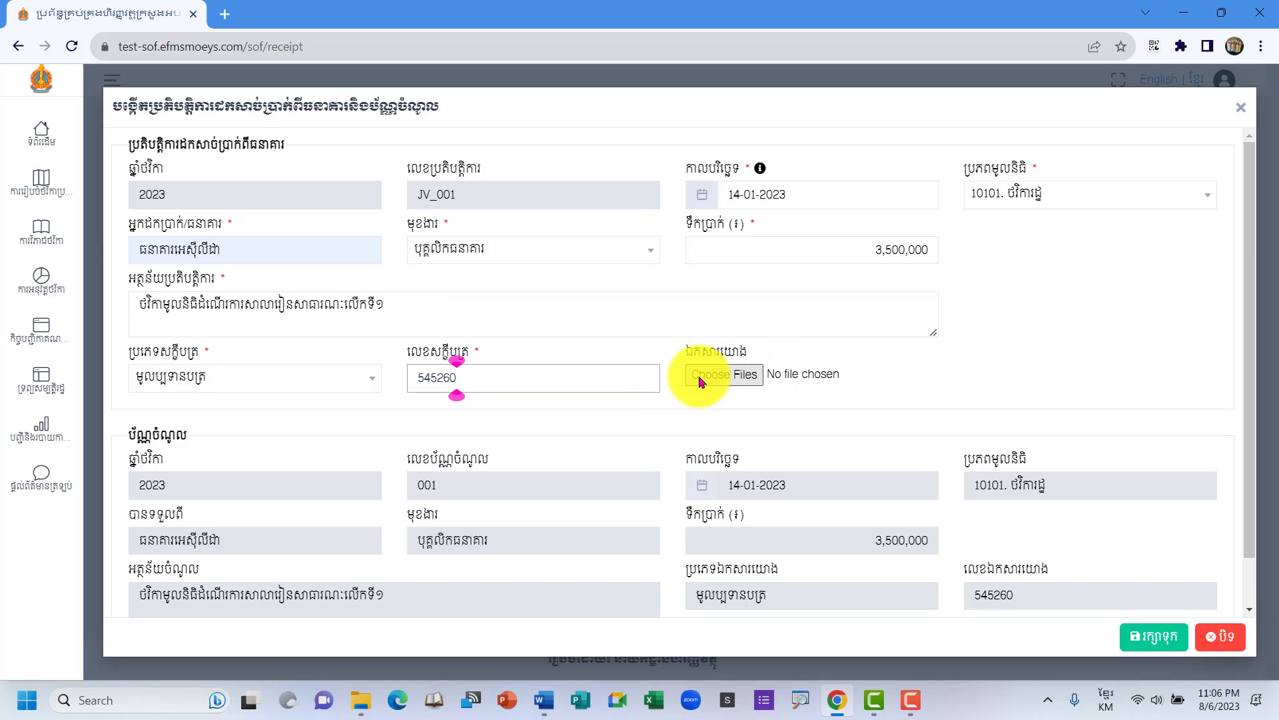
left_click(341, 378)
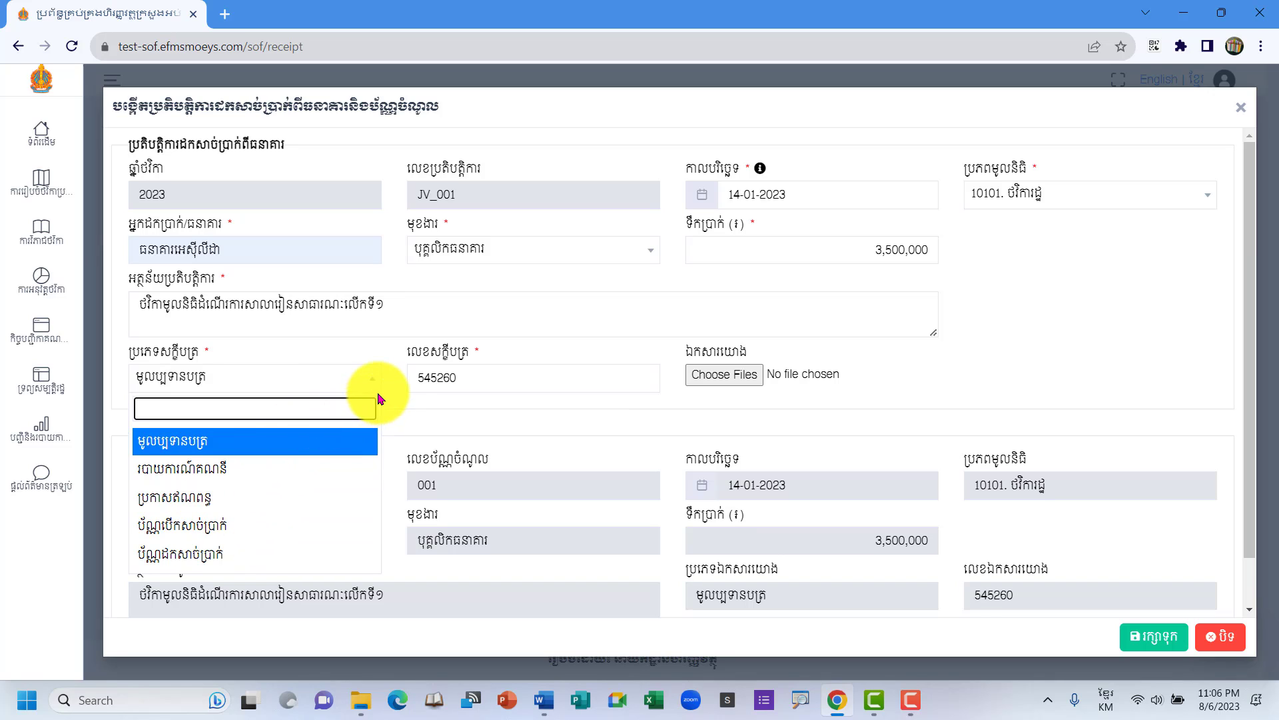
left_click(404, 381)
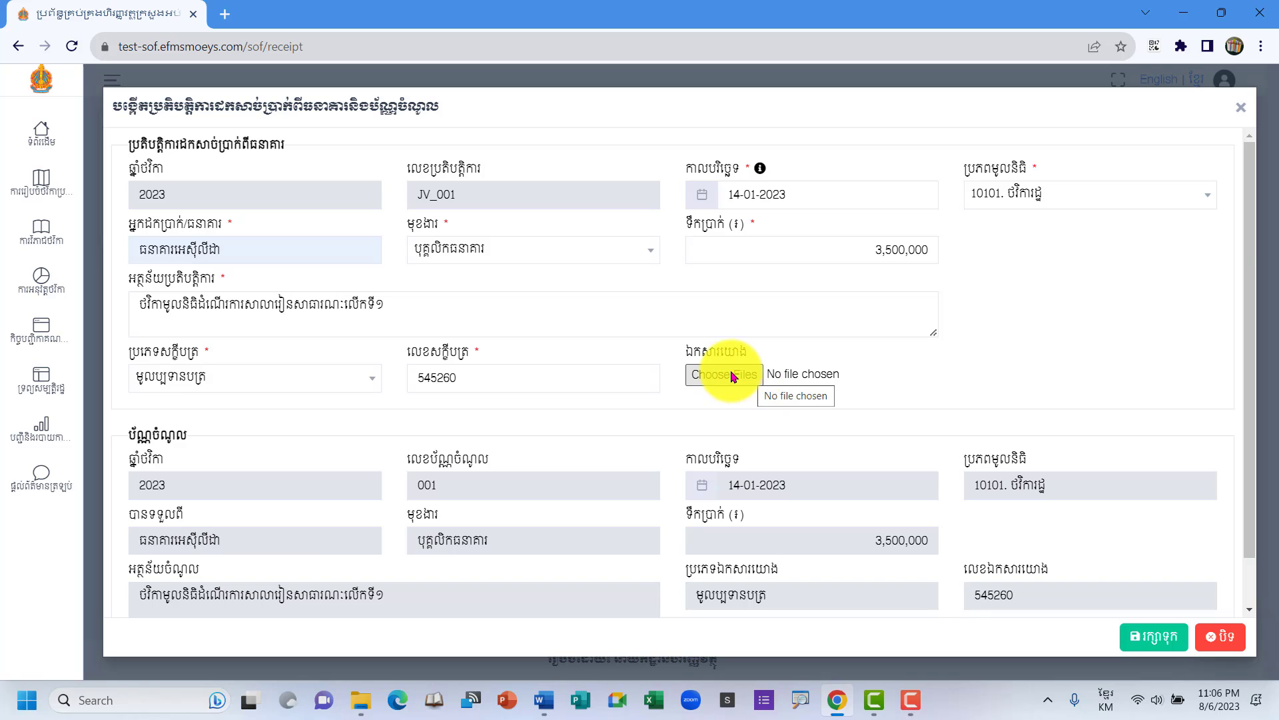
scroll(700, 378, "down", 1)
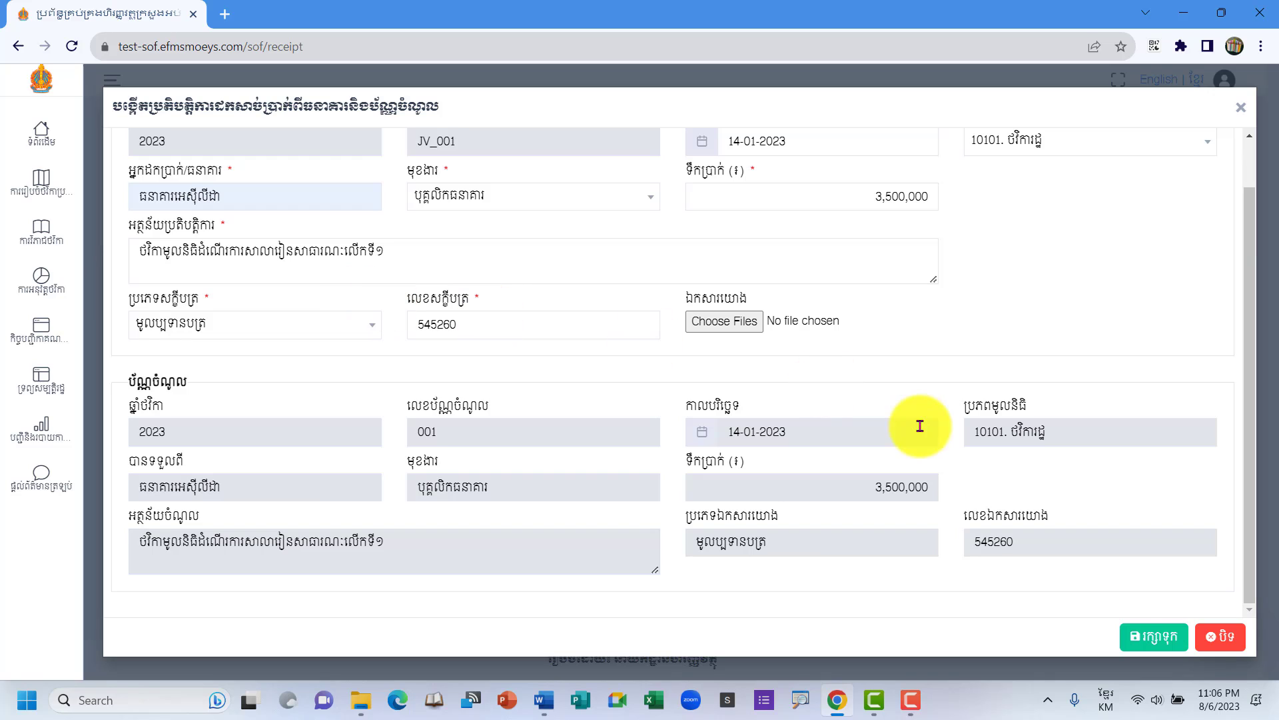
Save the withdrawal entry, adding JV_0001 with 3,500,000 to the receipt list.
left_click(1160, 639)
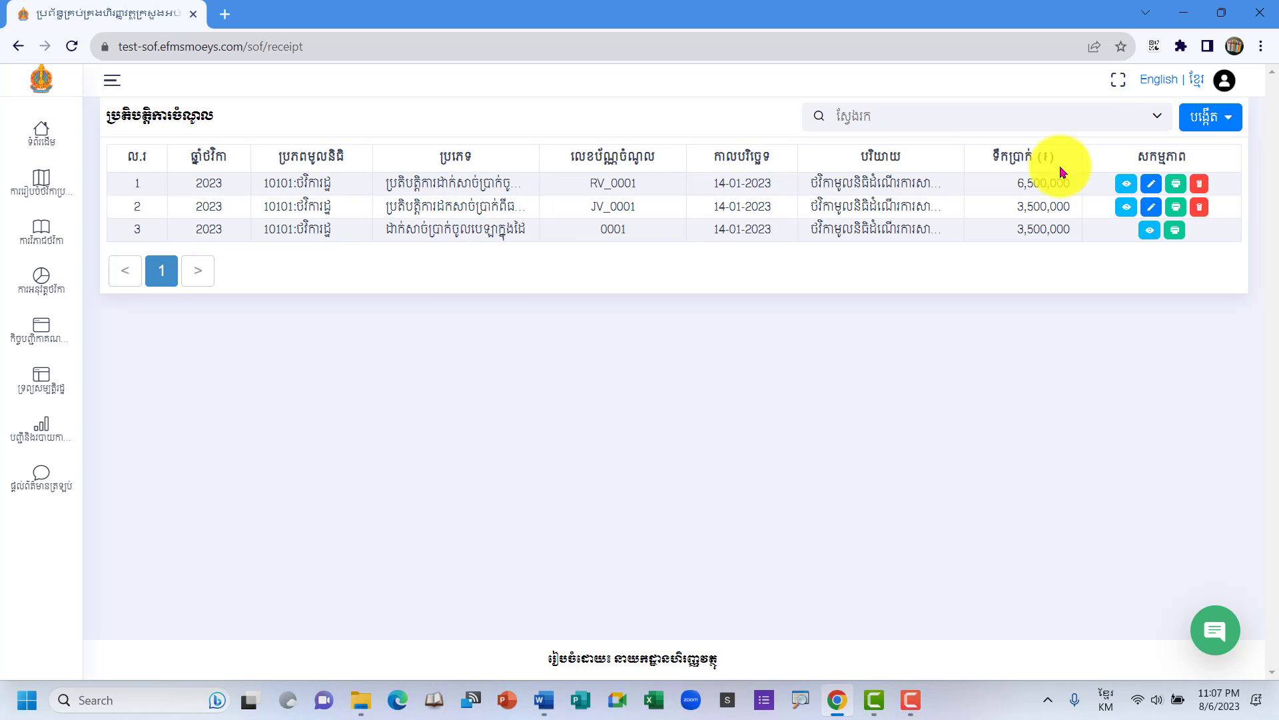
Preview a blank JV_002 withdrawal form, close it unsaved, and minimise the browser.
left_click(1234, 125)
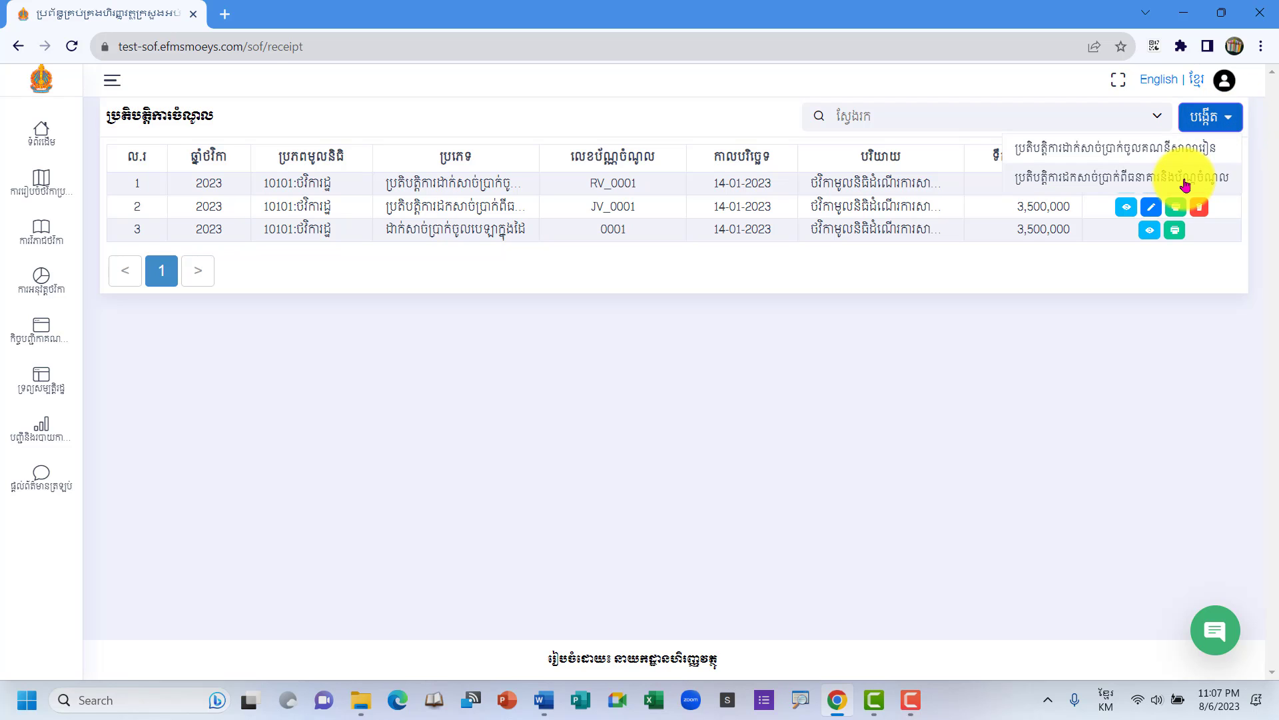
left_click(1175, 189)
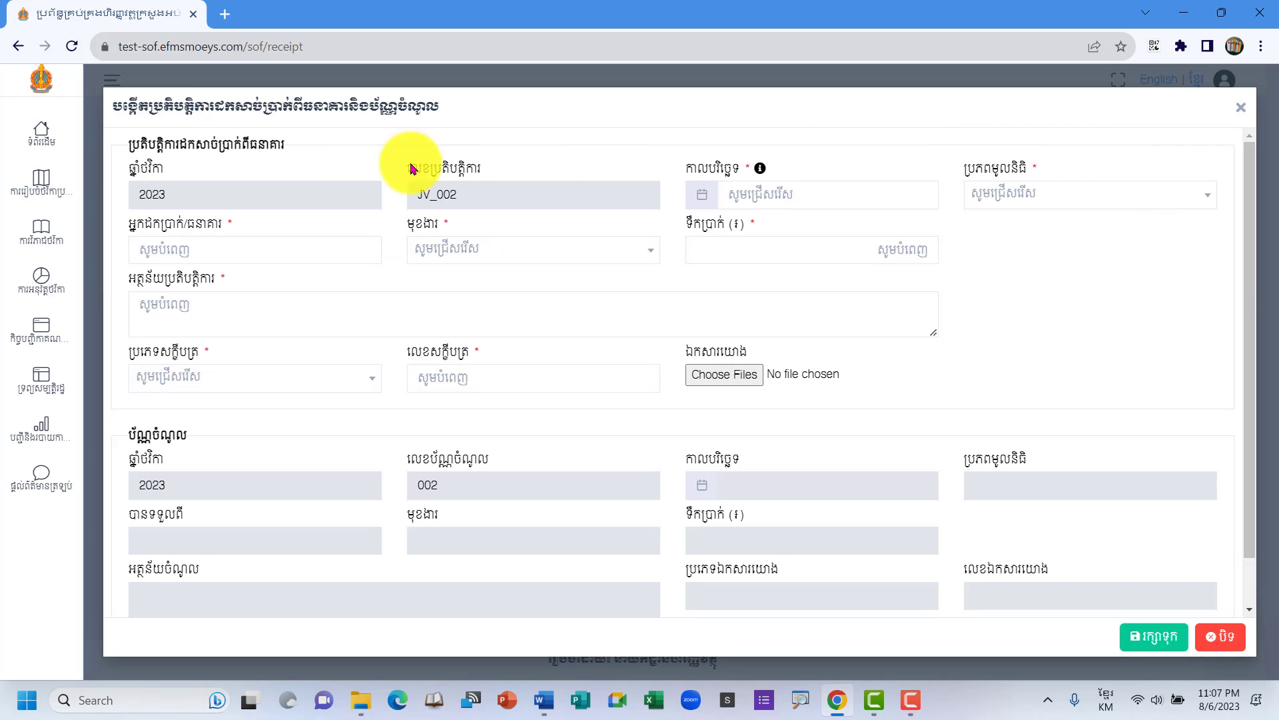
left_click_drag(134, 139, 294, 147)
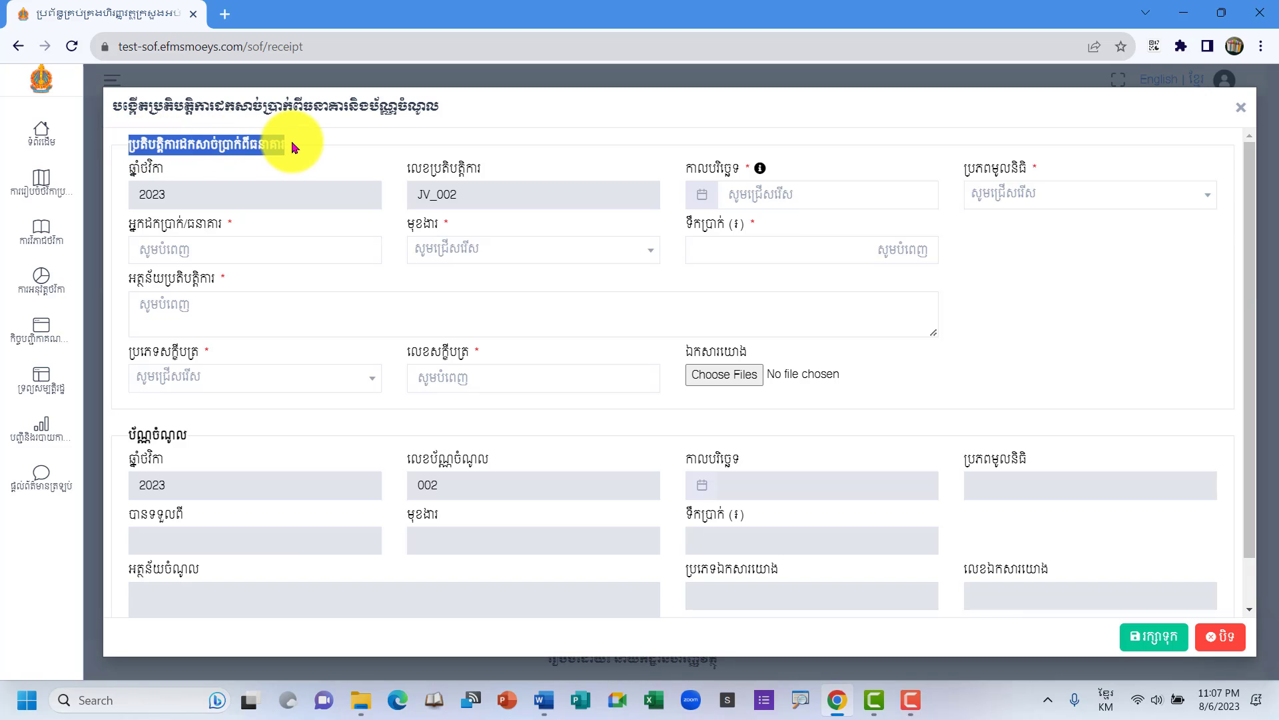
scroll(323, 157, "down", 1)
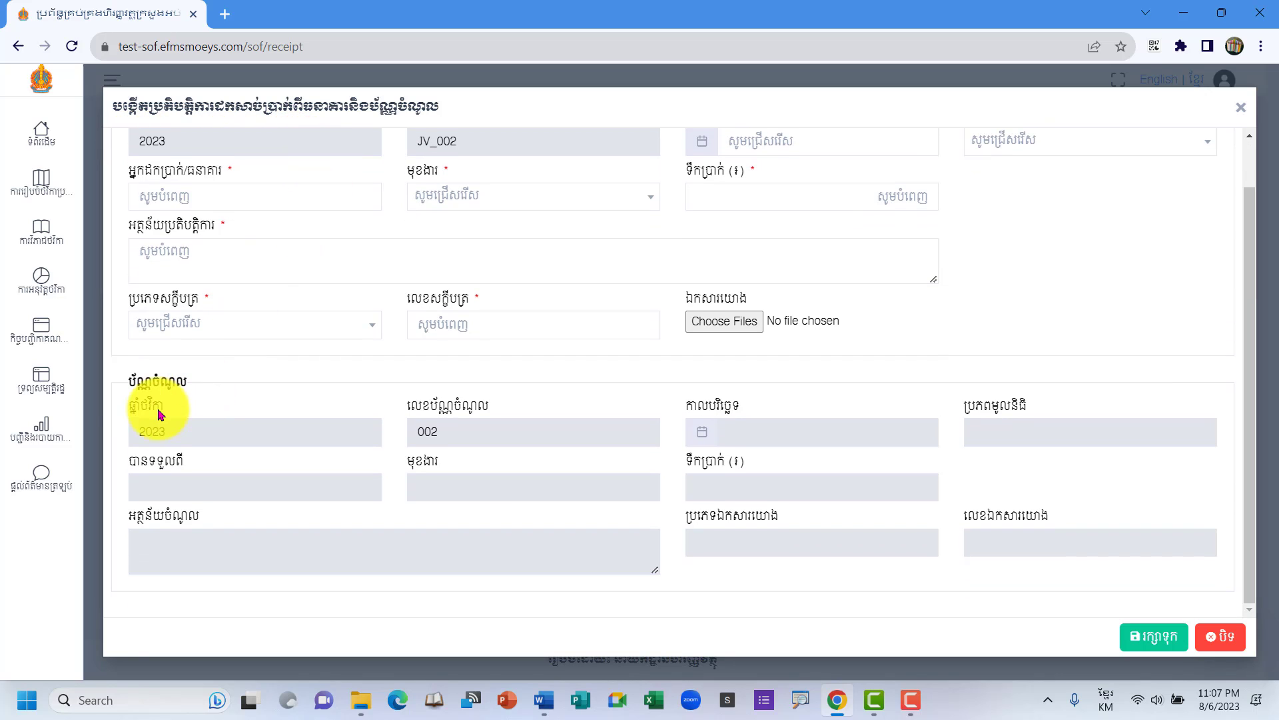
left_click_drag(108, 377, 263, 371)
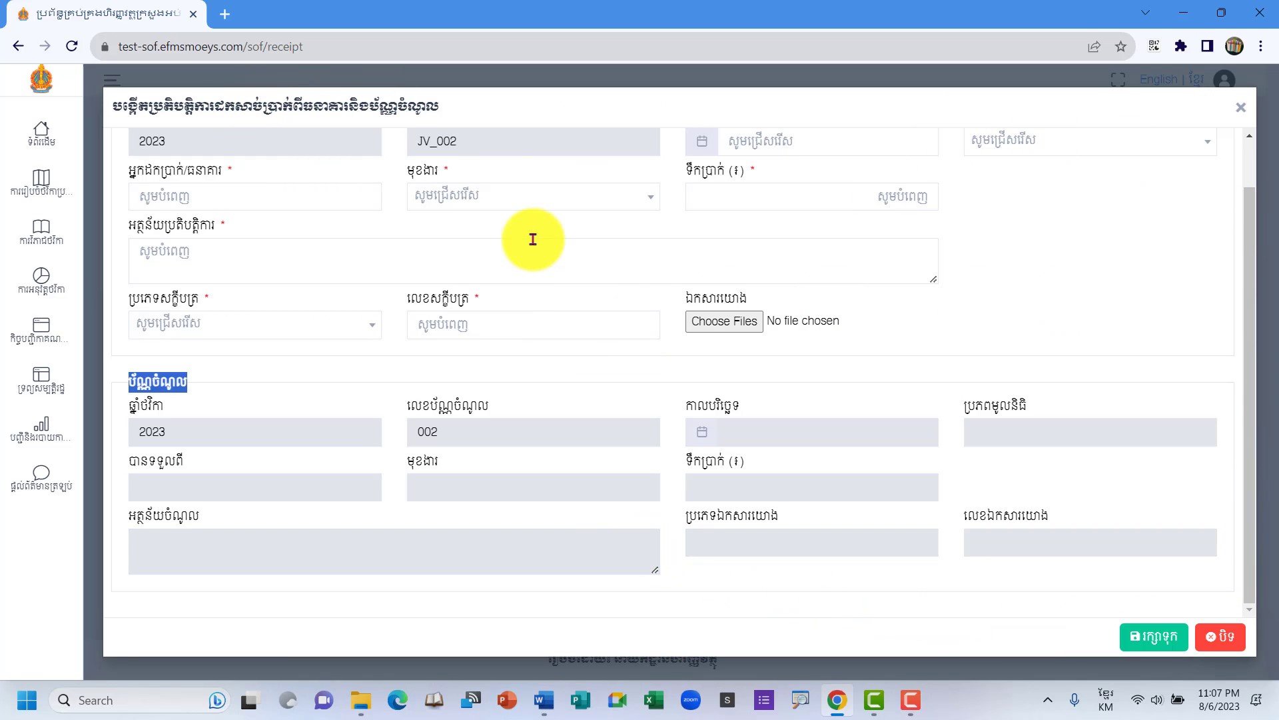
left_click(1223, 637)
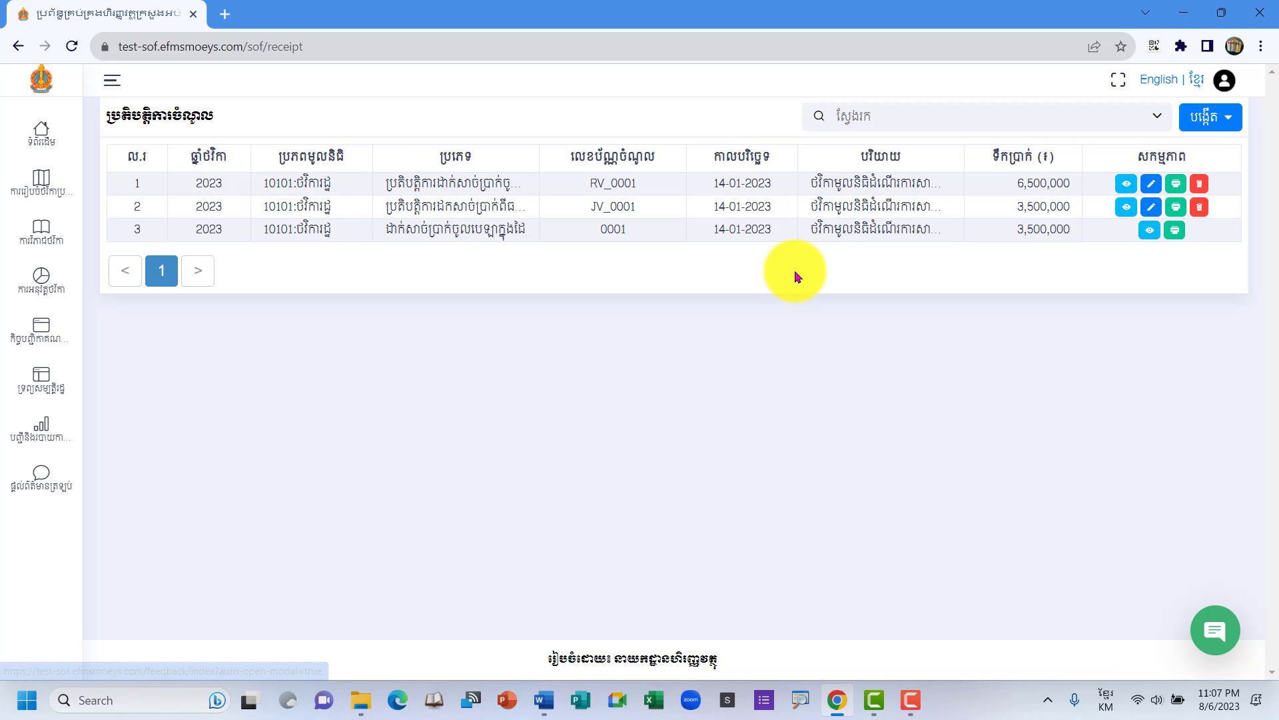
left_click(1220, 117)
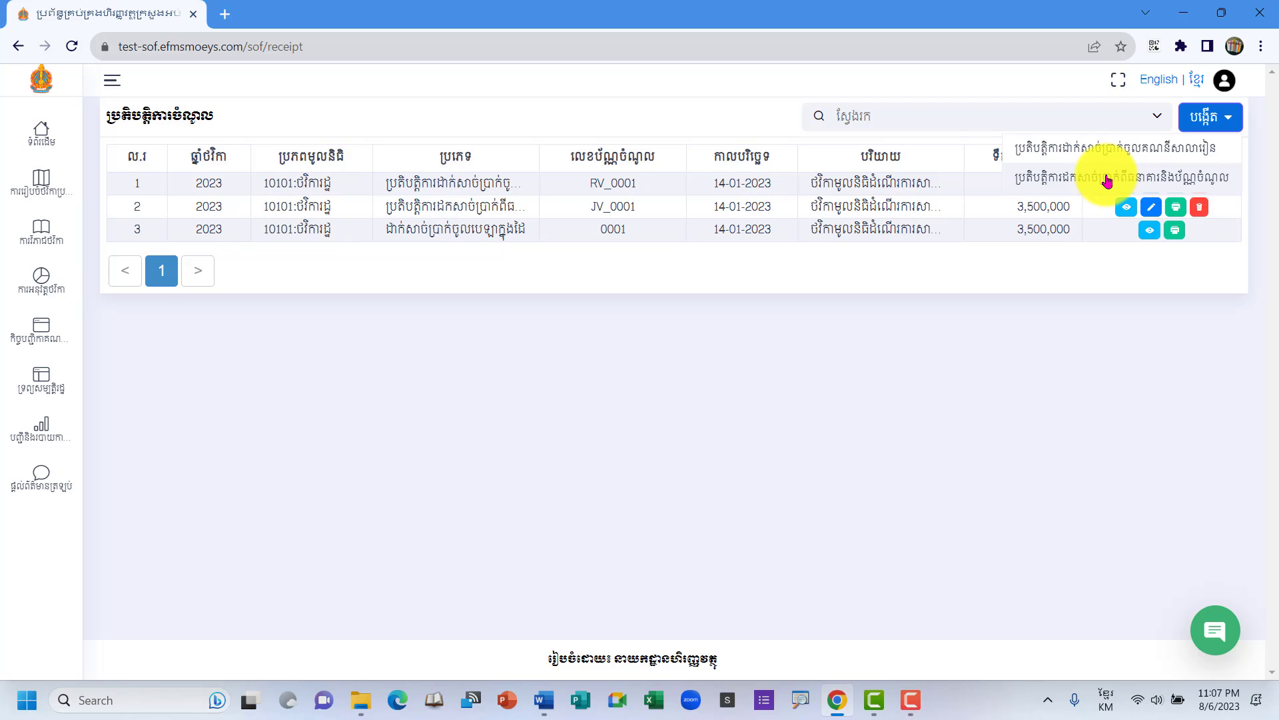
left_click(1183, 12)
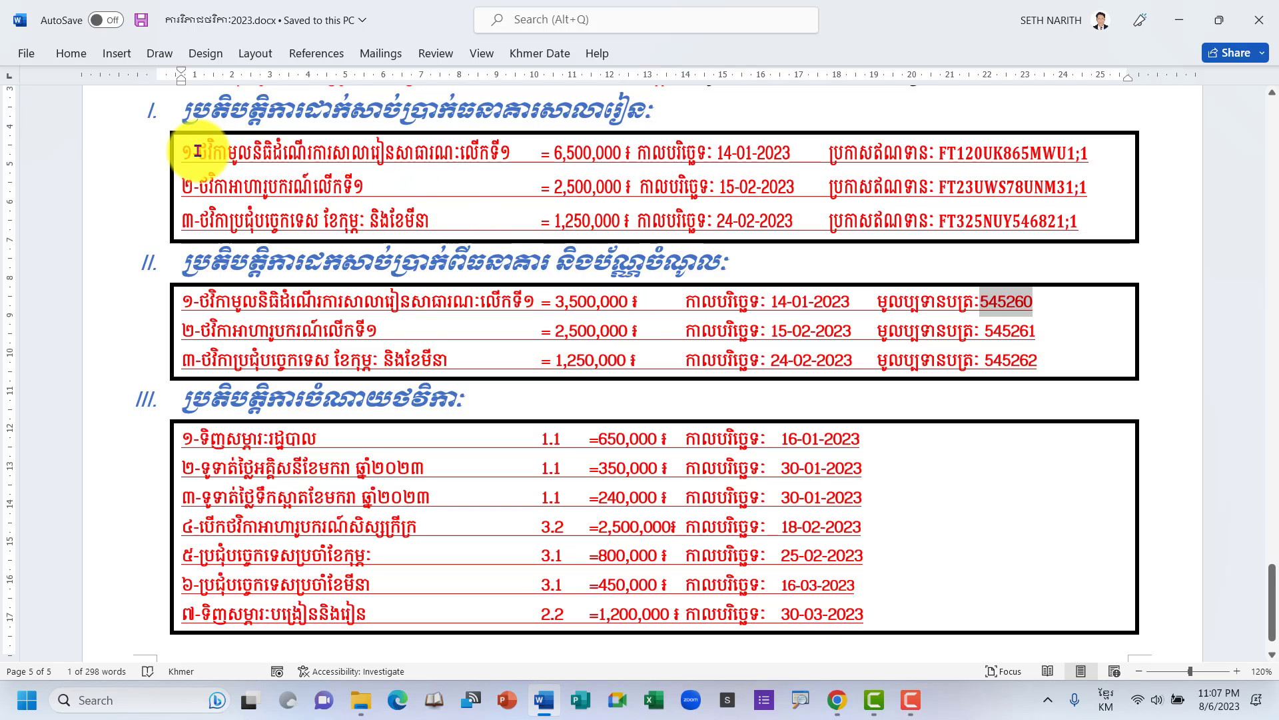
Highlight the deposit, withdrawal and expense rows in Word, then return to the receipt list.
left_click_drag(198, 150, 495, 153)
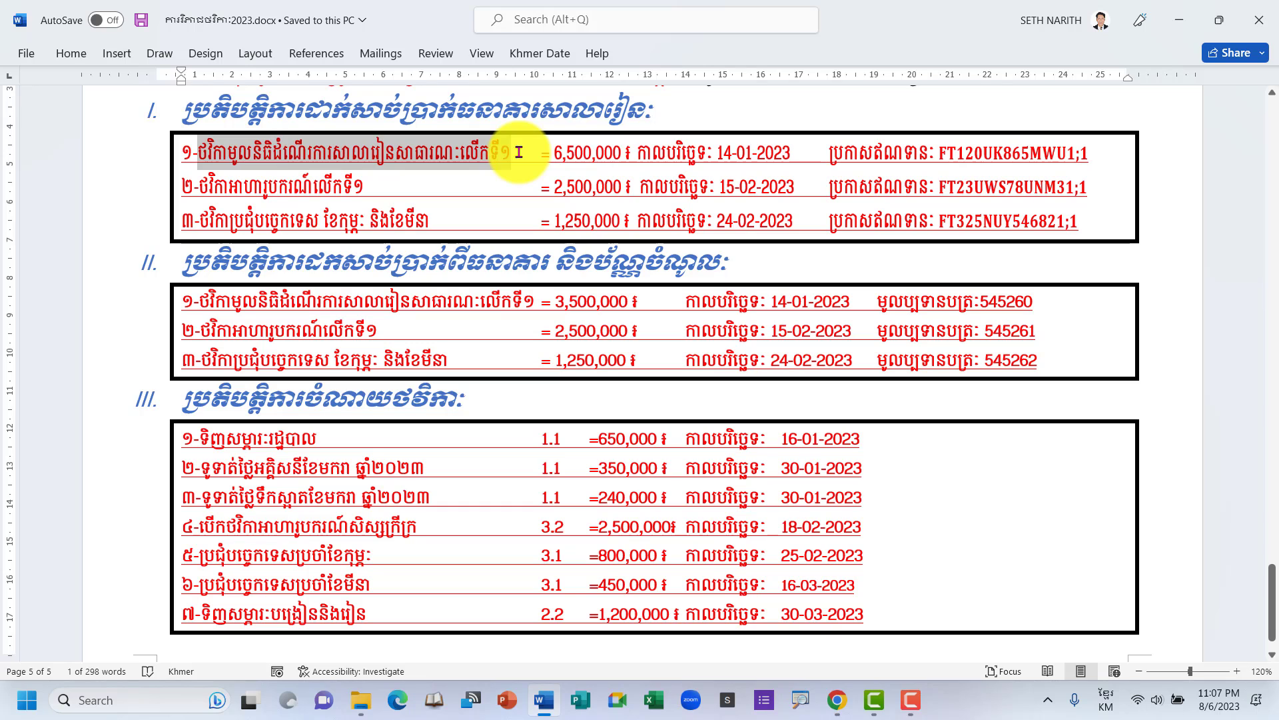
left_click_drag(519, 152, 814, 162)
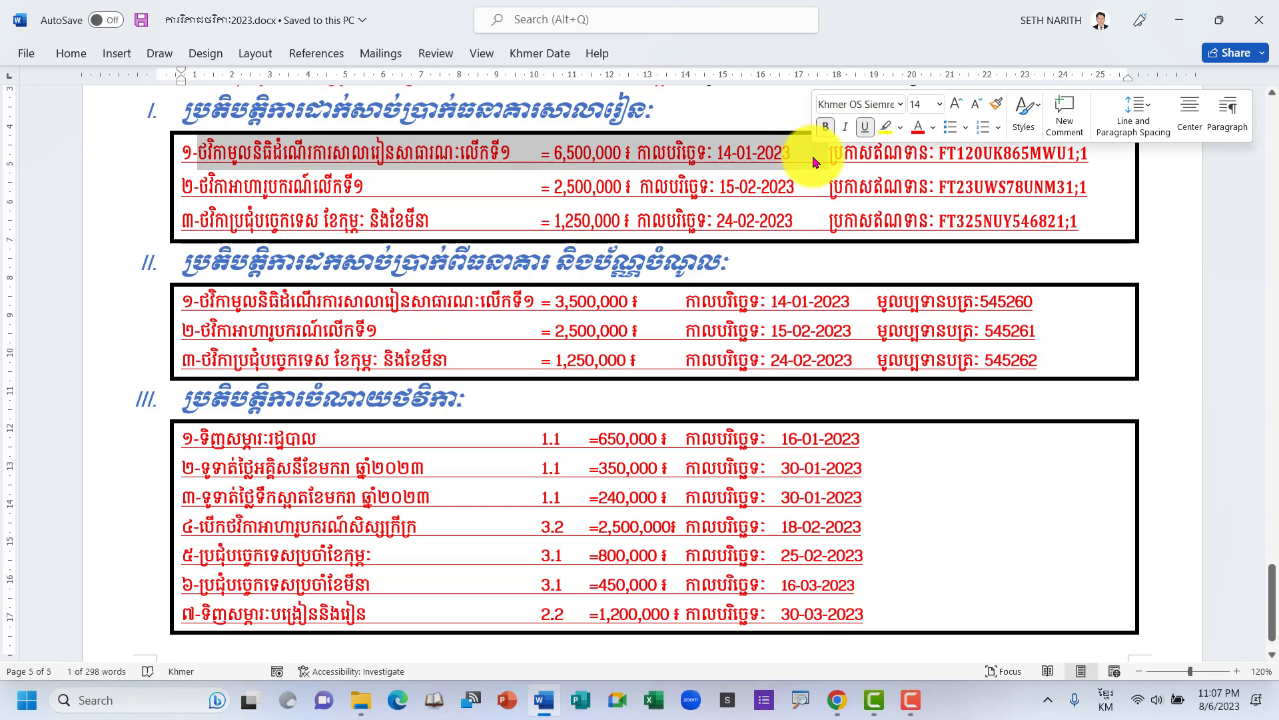
left_click_drag(209, 261, 845, 257)
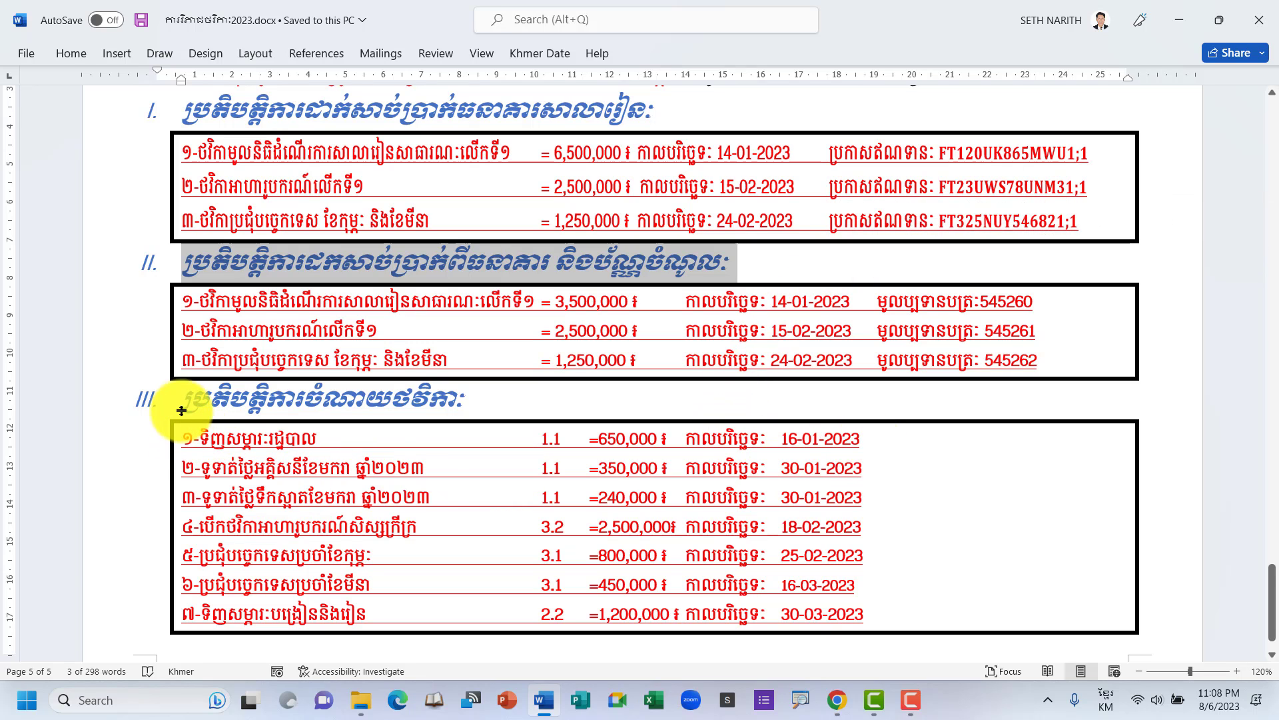
left_click_drag(182, 436, 884, 493)
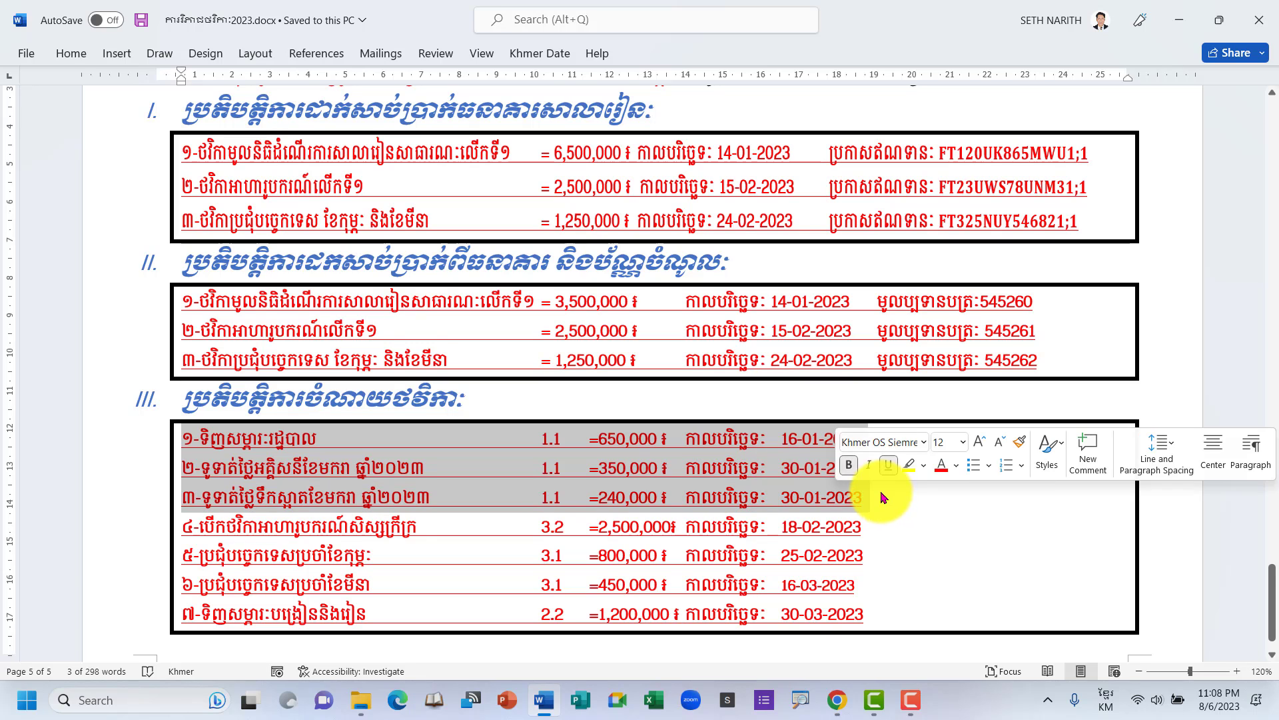
left_click(789, 445)
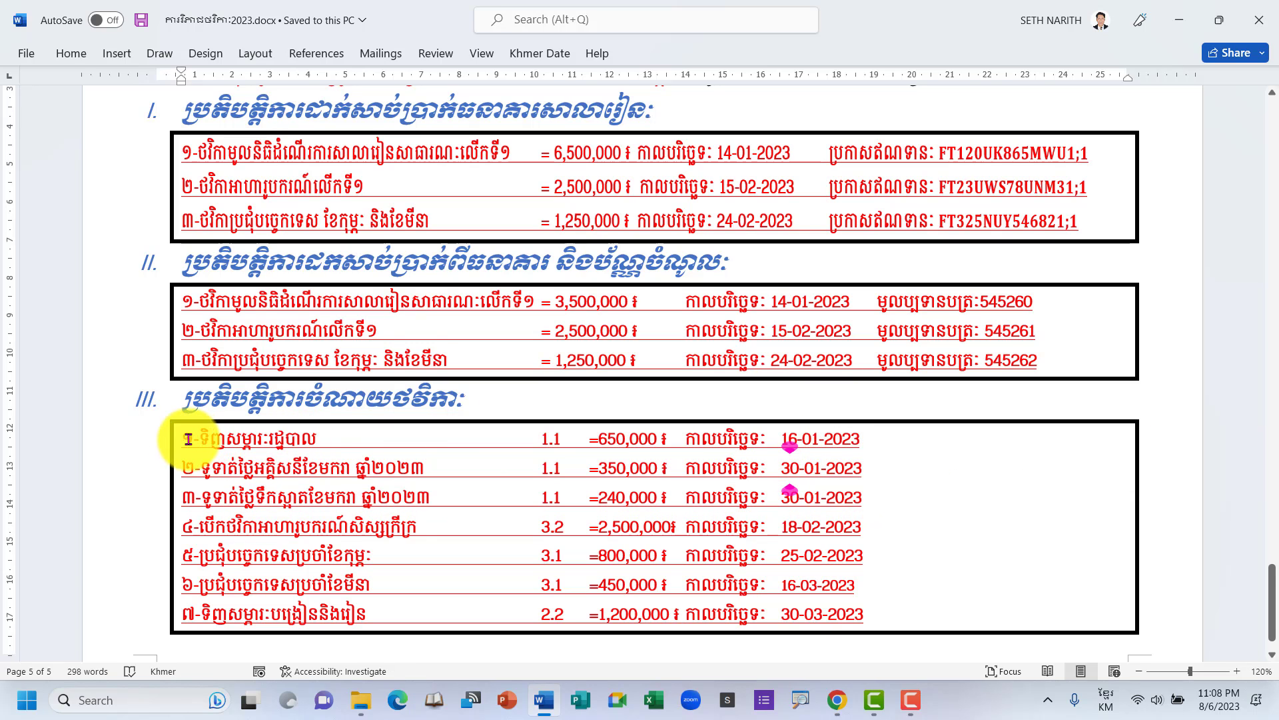
left_click_drag(187, 440, 873, 491)
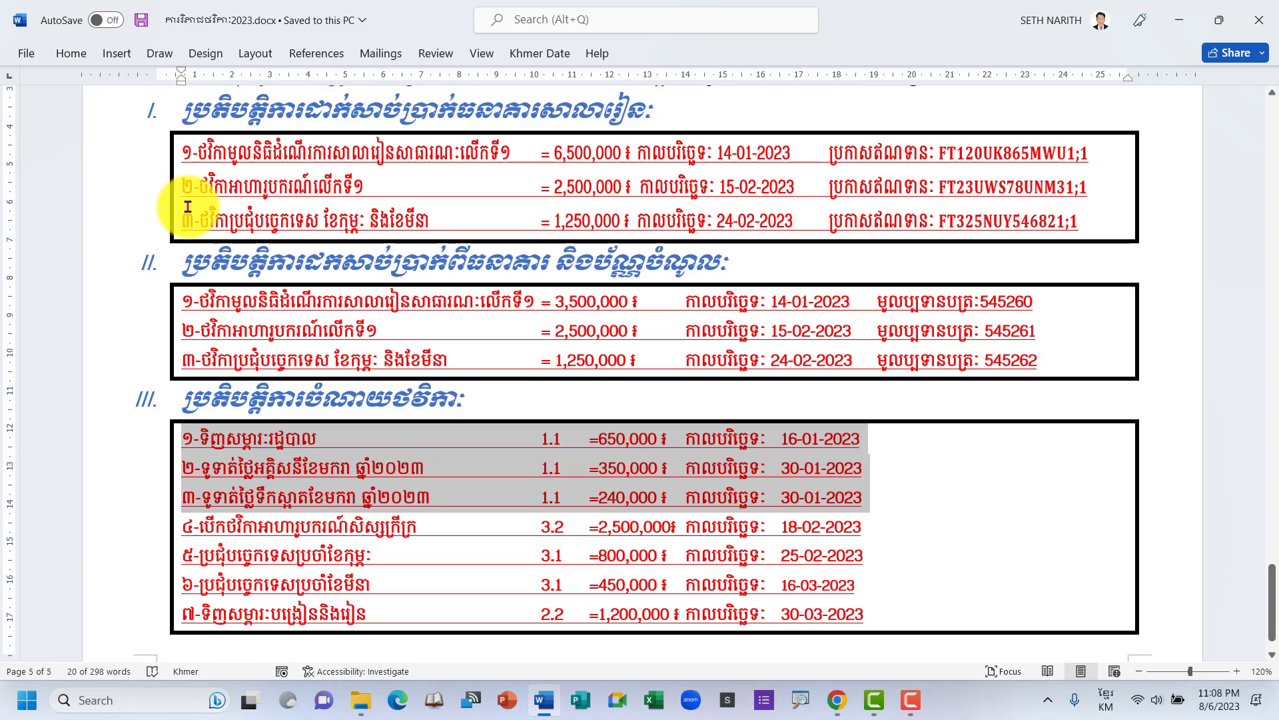
left_click_drag(181, 186, 1093, 223)
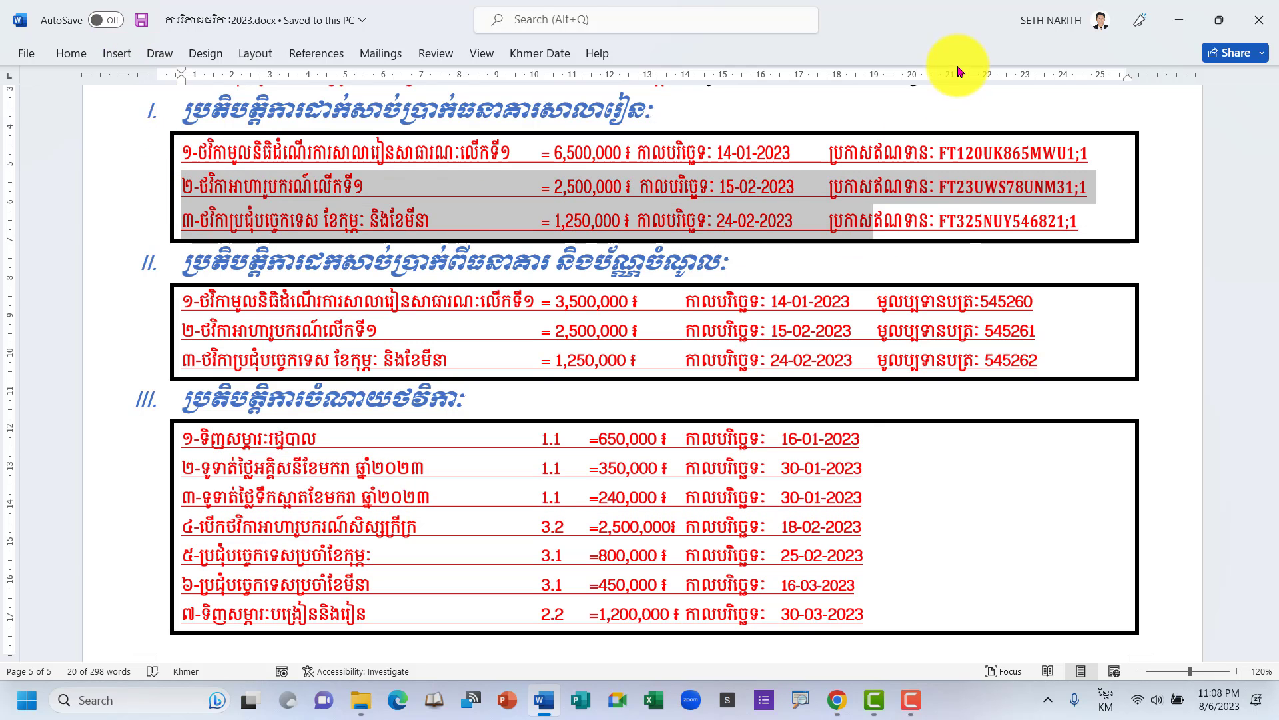
left_click(1179, 20)
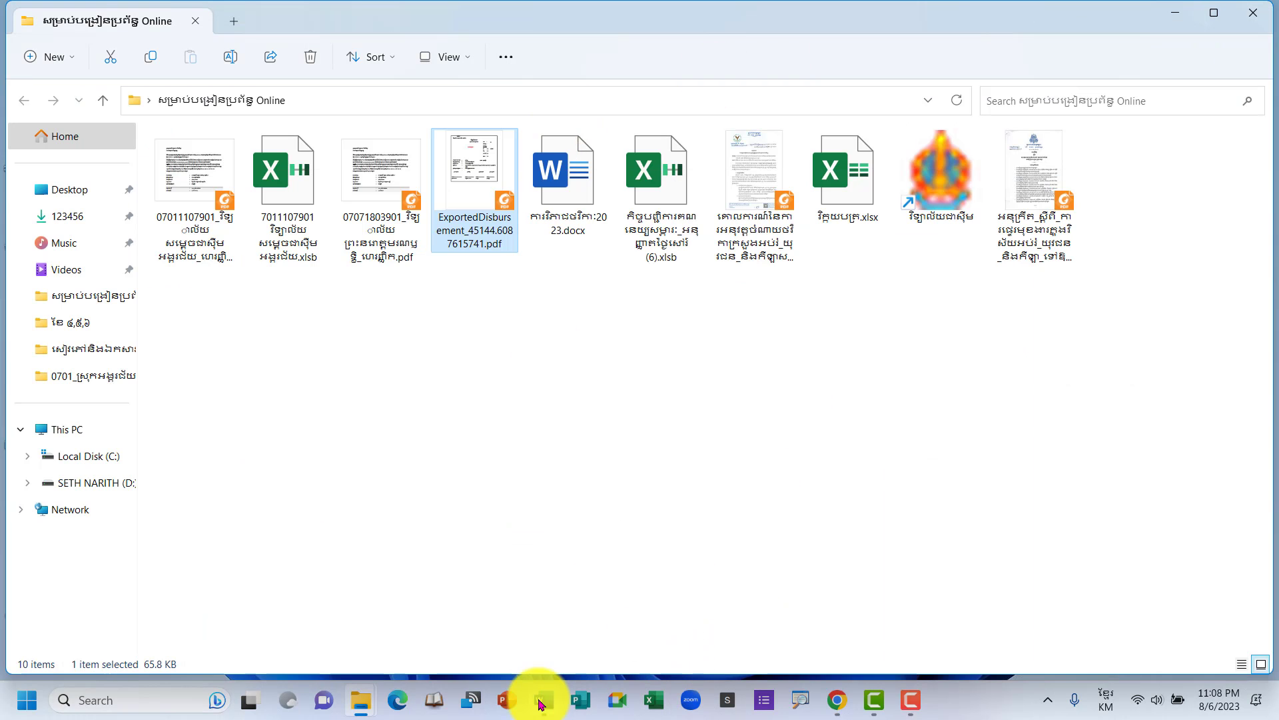
left_click(838, 700)
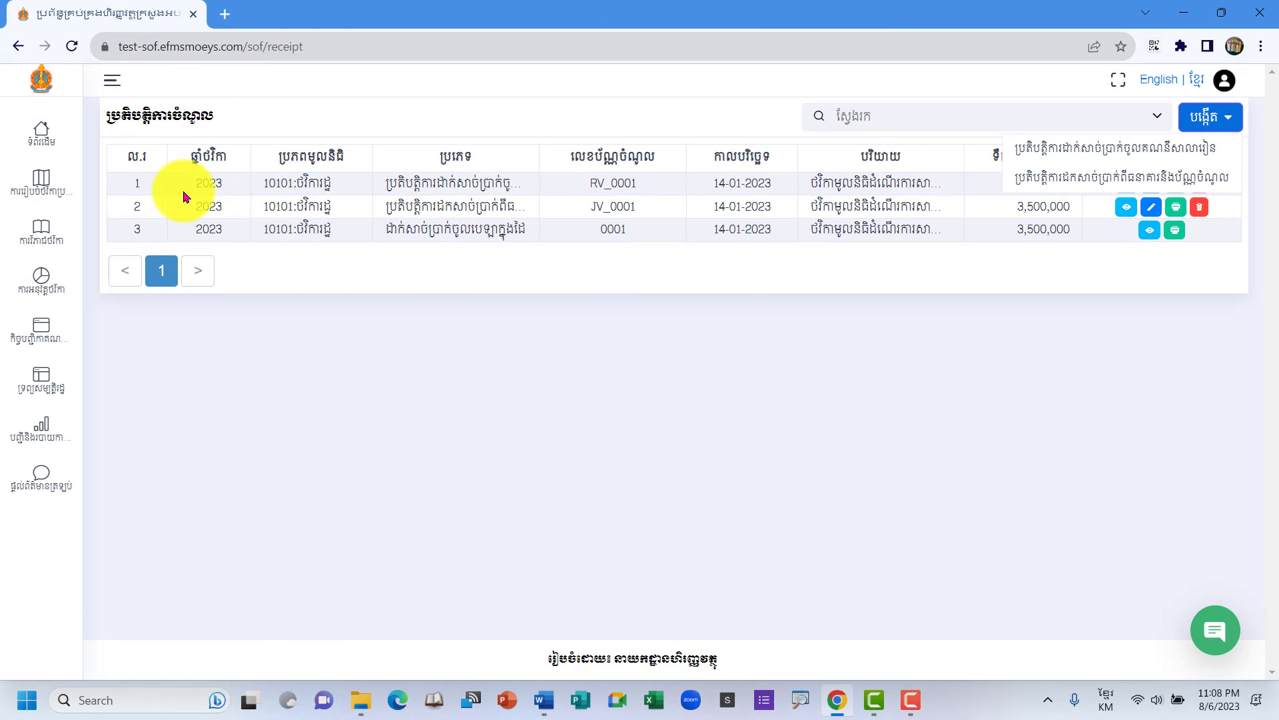
Go to the disbursement transactions page under budget execution in the sidebar.
left_click(820, 336)
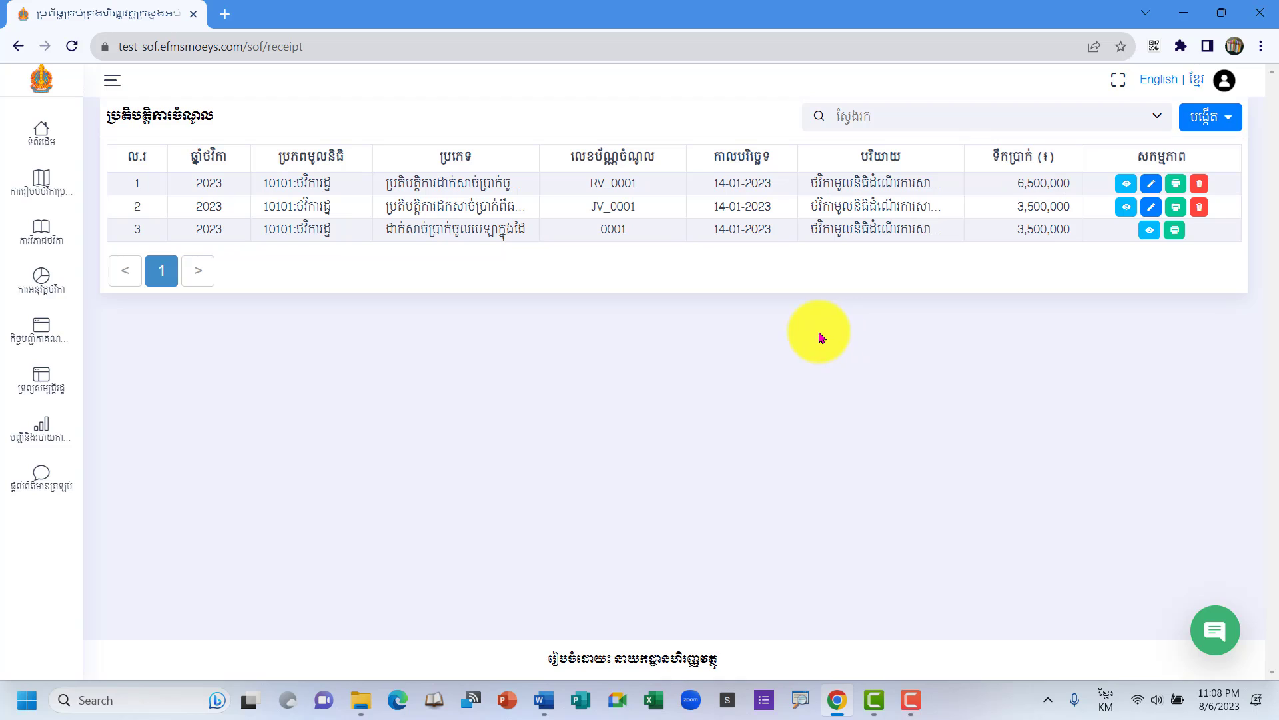
mouse_move(10, 272)
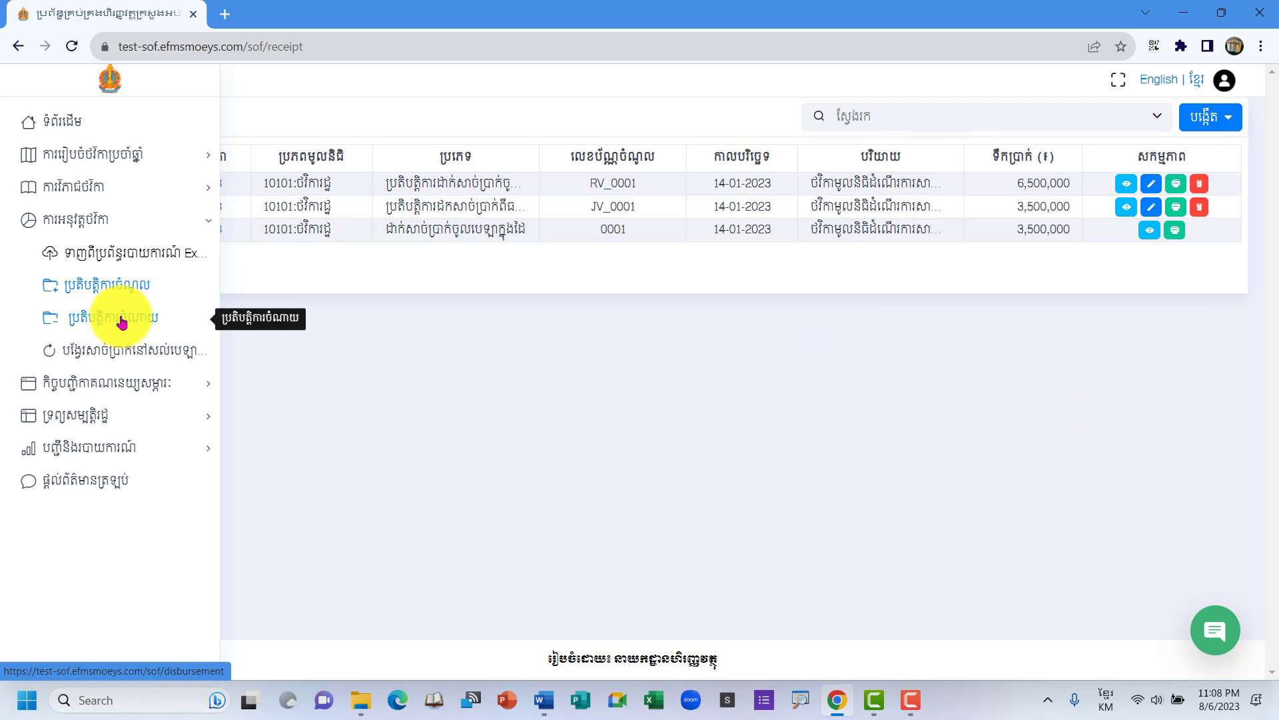
left_click(109, 325)
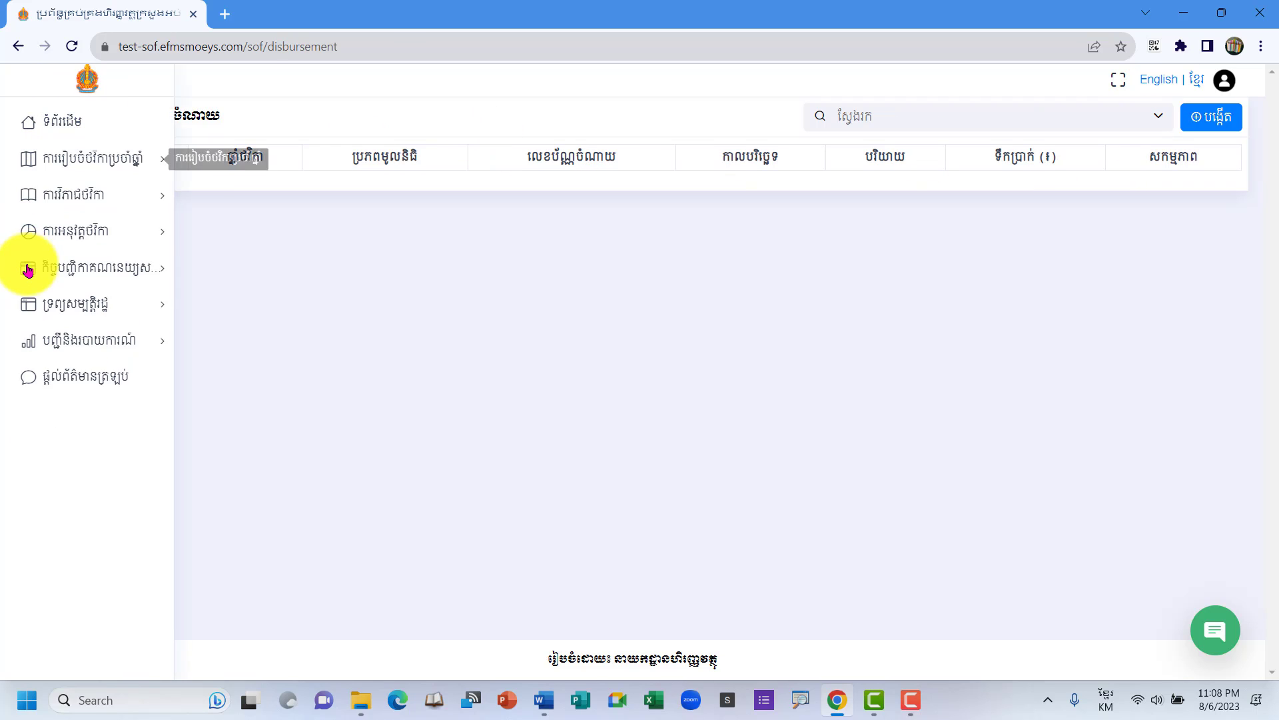
mouse_move(23, 263)
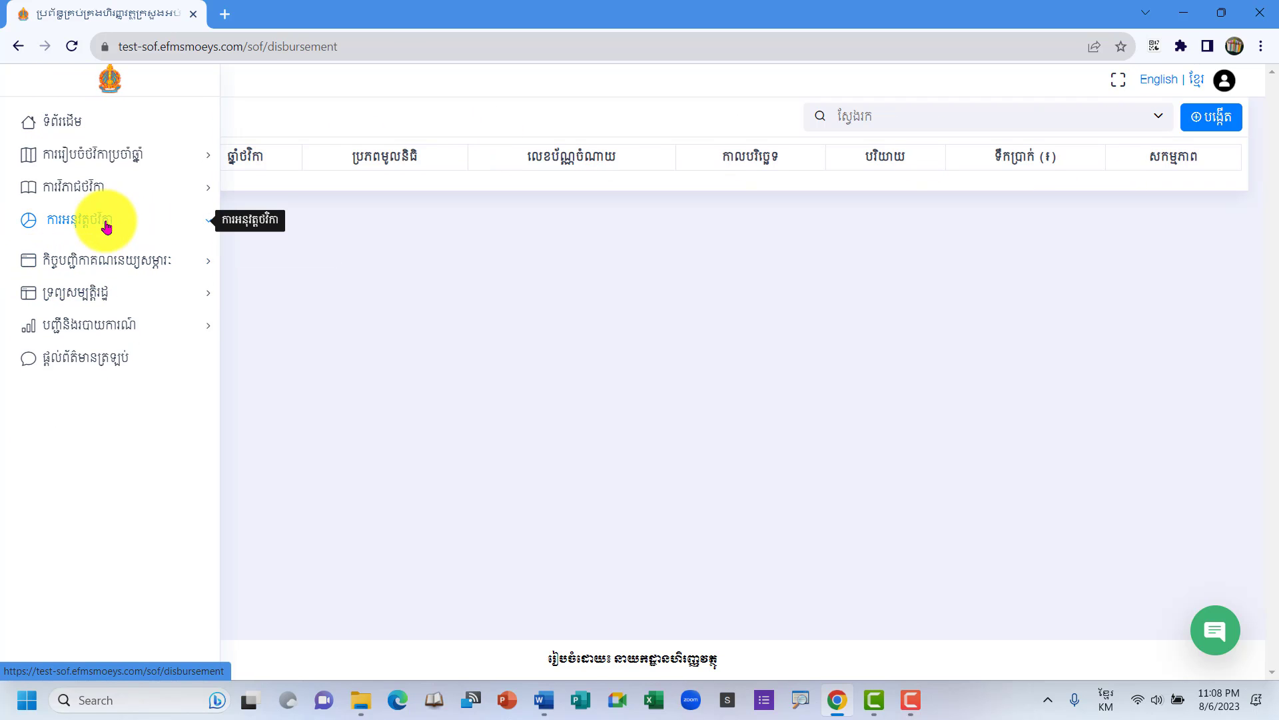
left_click(104, 221)
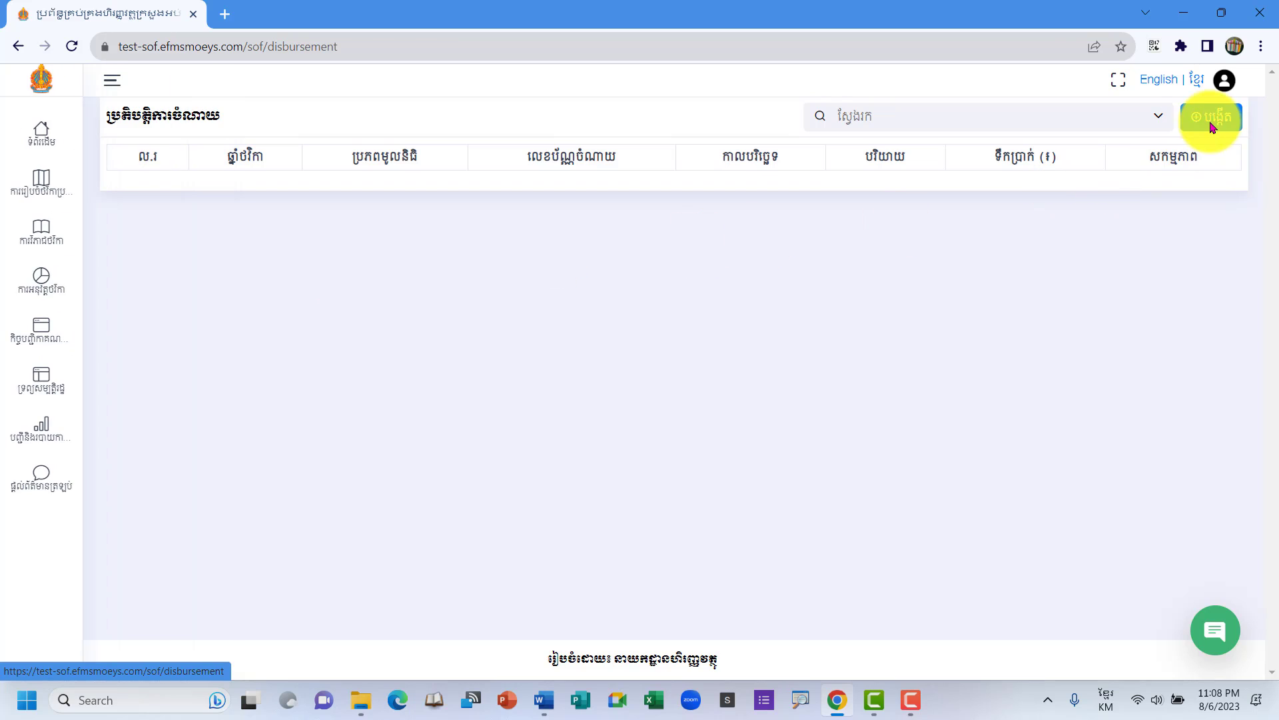
Create expense voucher 0001 for 2023 and check the first expense row's date 16-01-2023 in Word.
left_click(1221, 121)
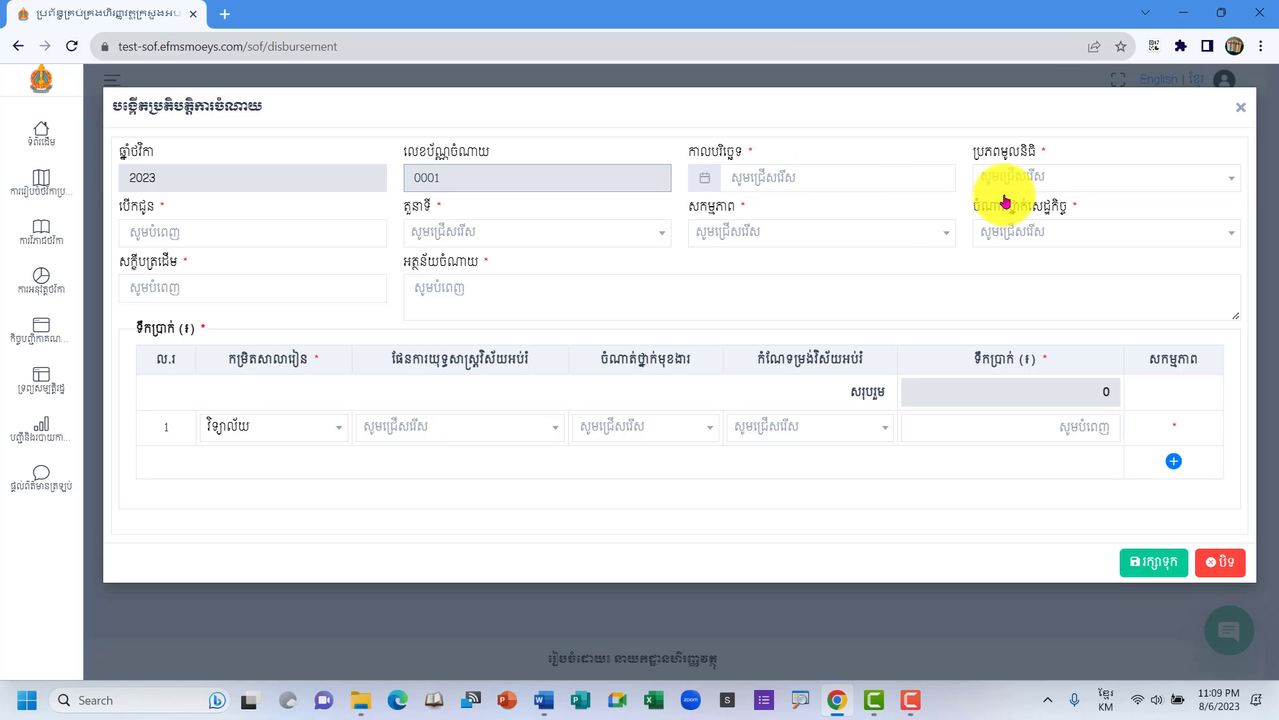
left_click(543, 700)
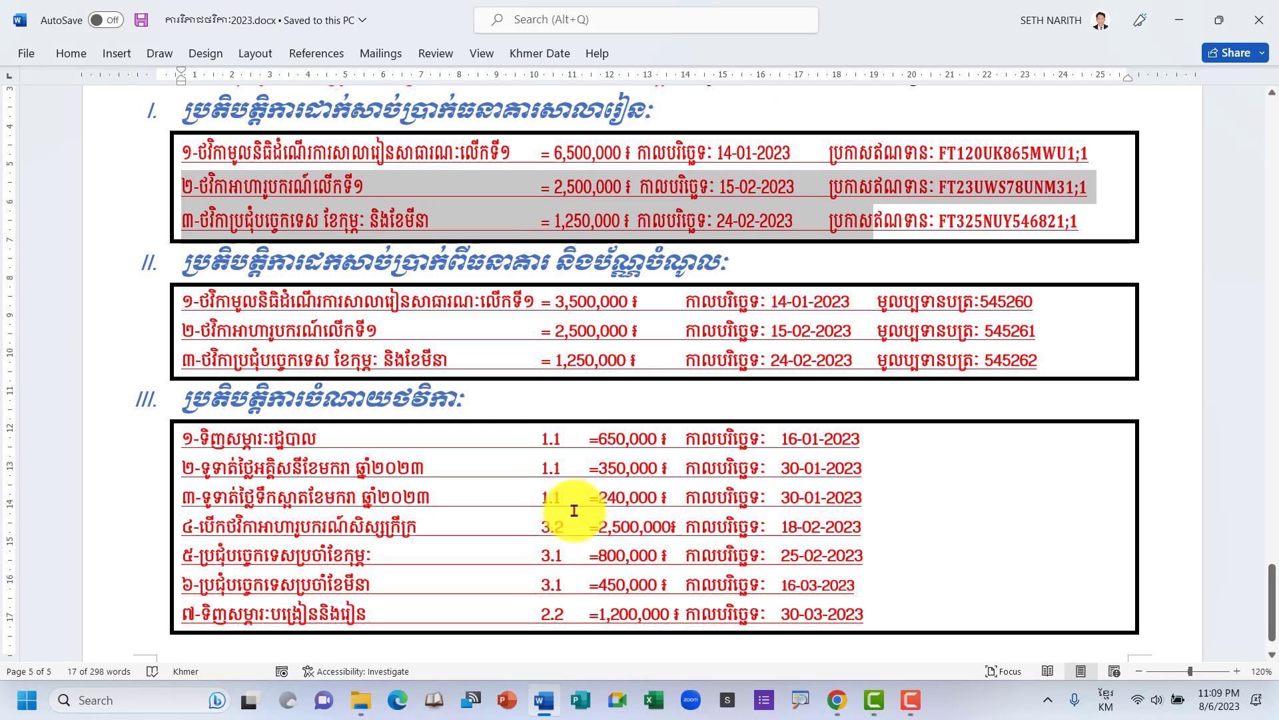
left_click(497, 441)
left_click_drag(780, 439, 866, 438)
left_click_drag(192, 440, 413, 433)
left_click(823, 440)
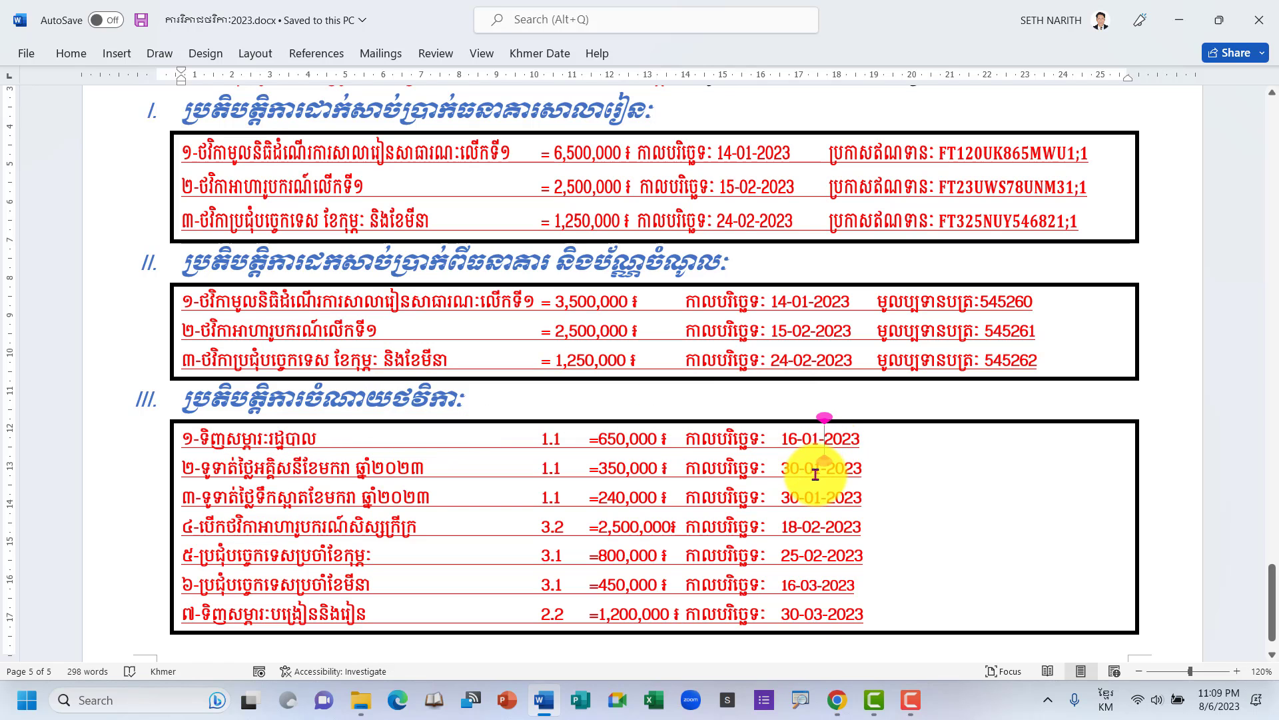
left_click(837, 699)
Set the disbursement date to 16 January 2023 in the date picker.
left_click(768, 178)
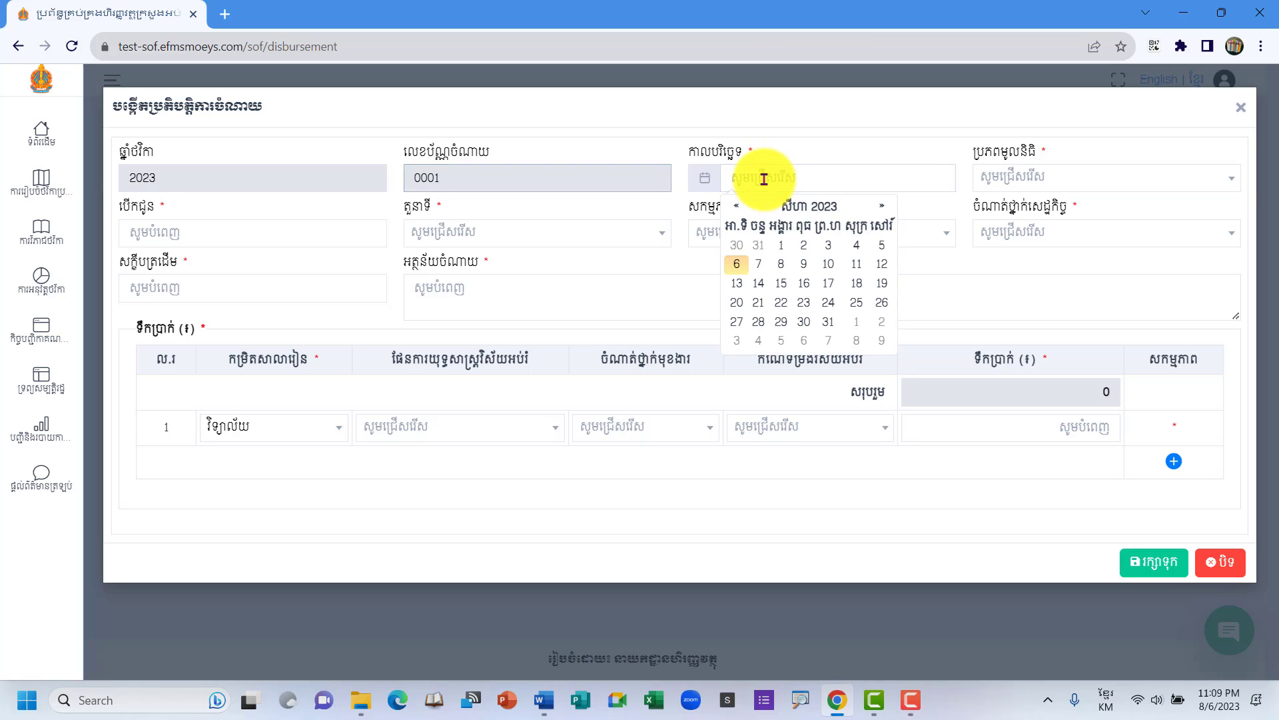
left_click(736, 206)
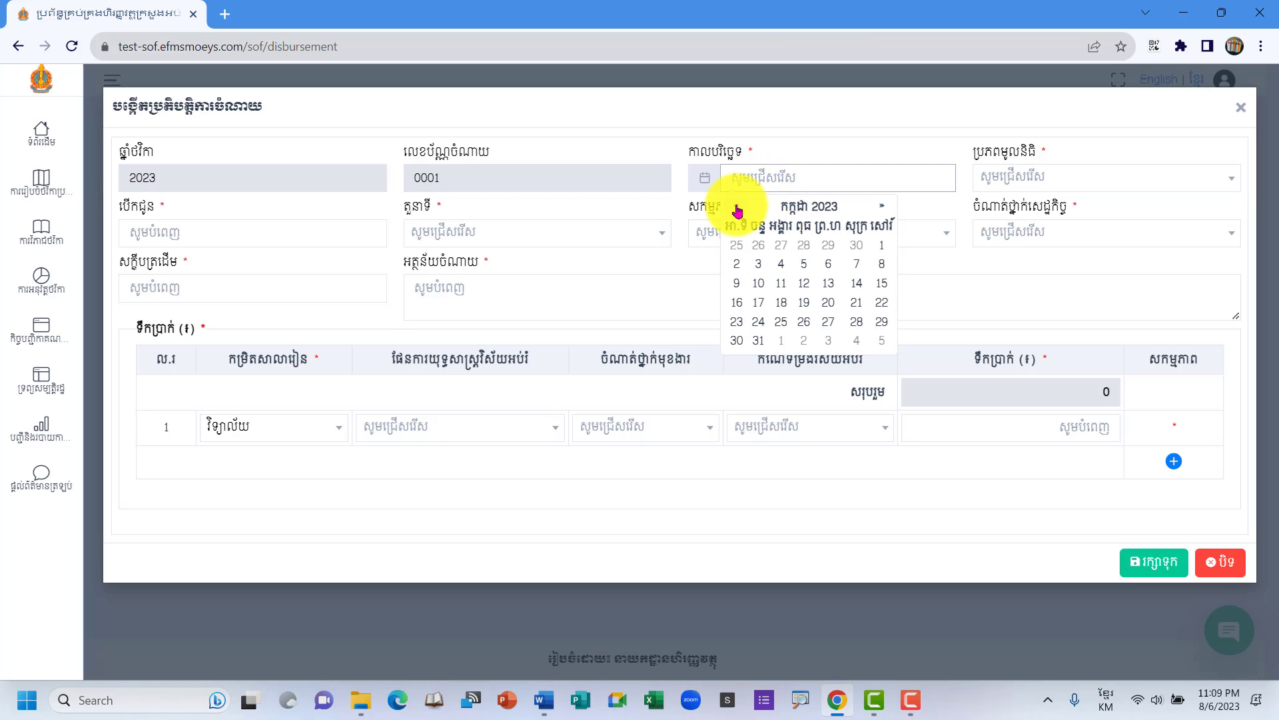
left_click(736, 207)
left_click(736, 206)
left_click(736, 207)
left_click(737, 207)
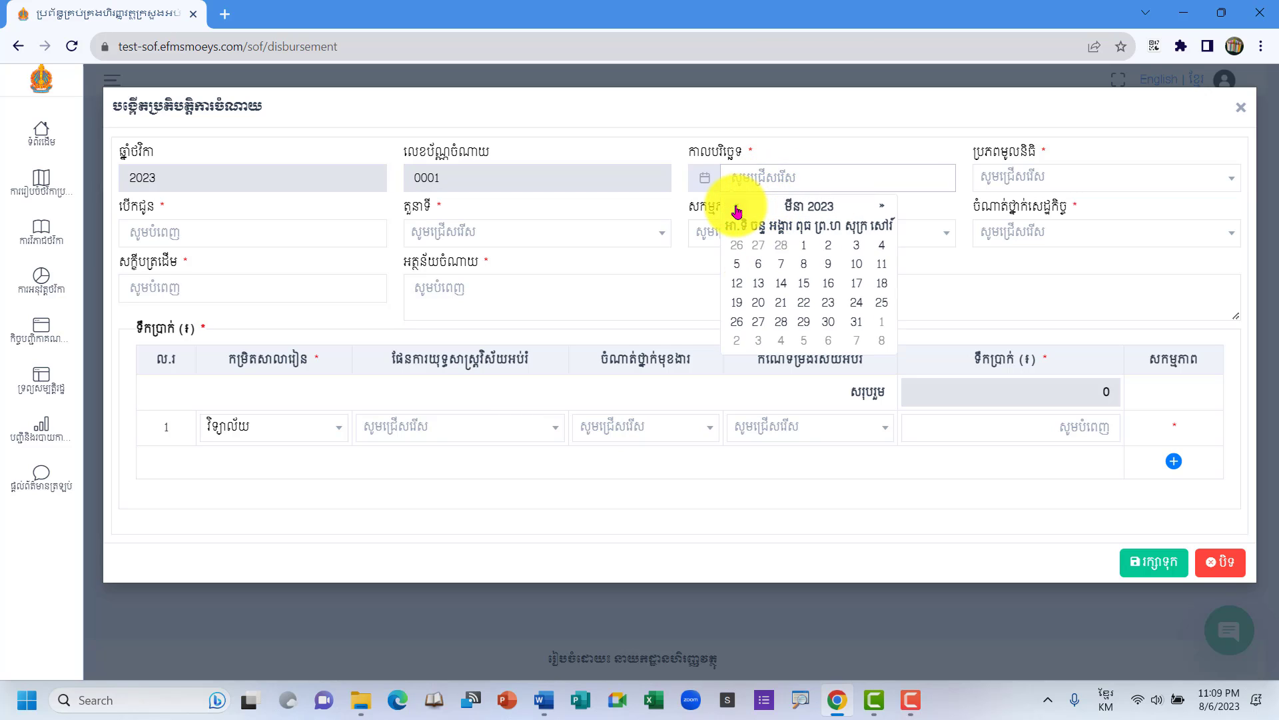
left_click(736, 207)
left_click(737, 208)
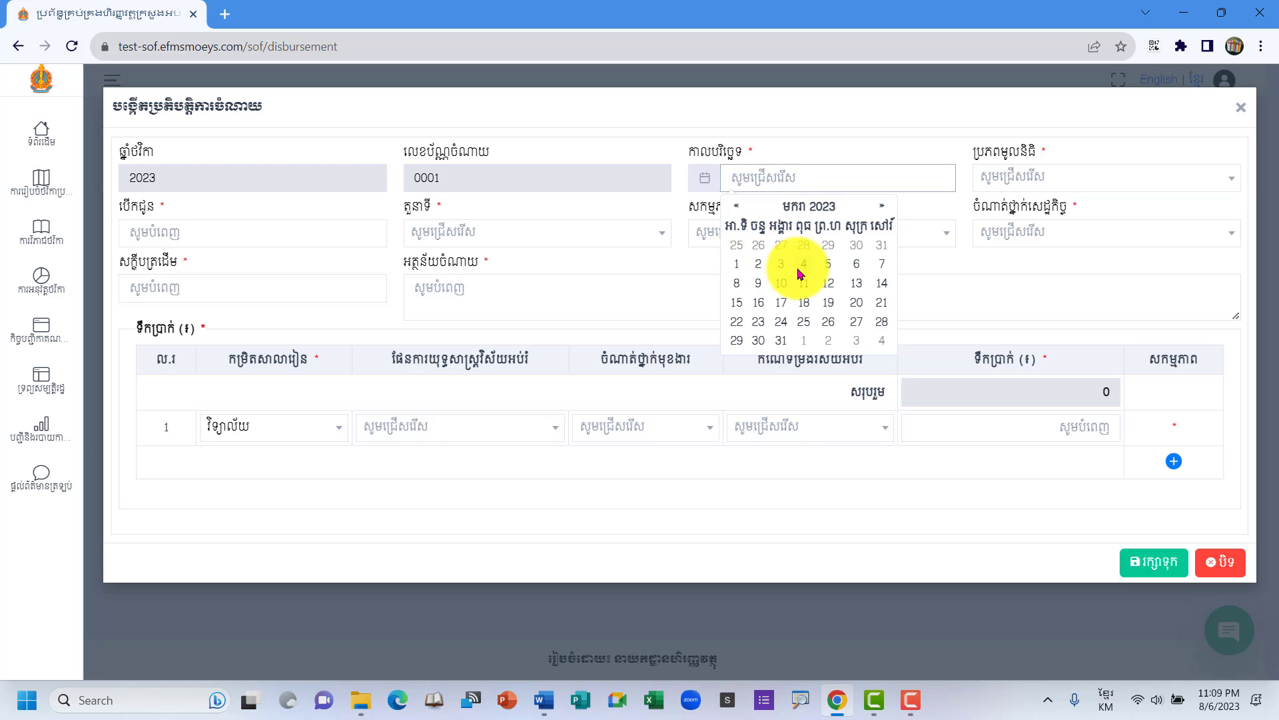
left_click(766, 304)
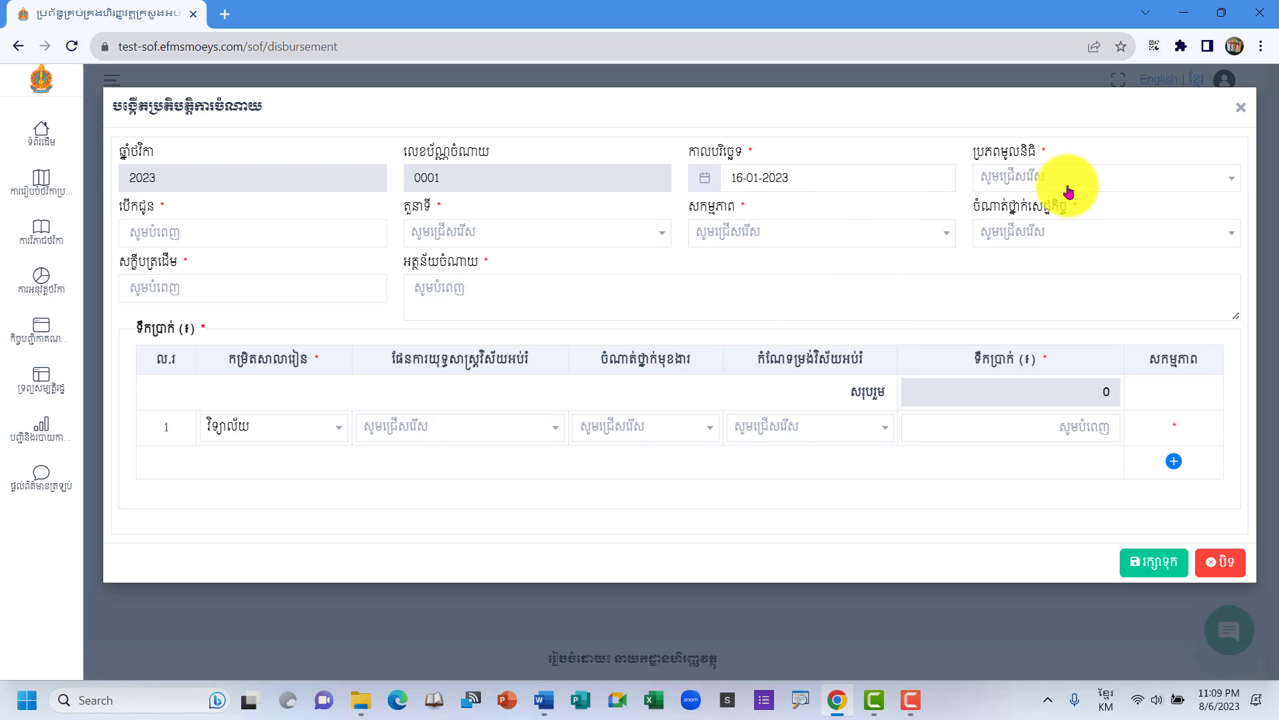
Choose fund source 10101. ថវិការដ្ឋ and enter the payee's name.
left_click(1035, 178)
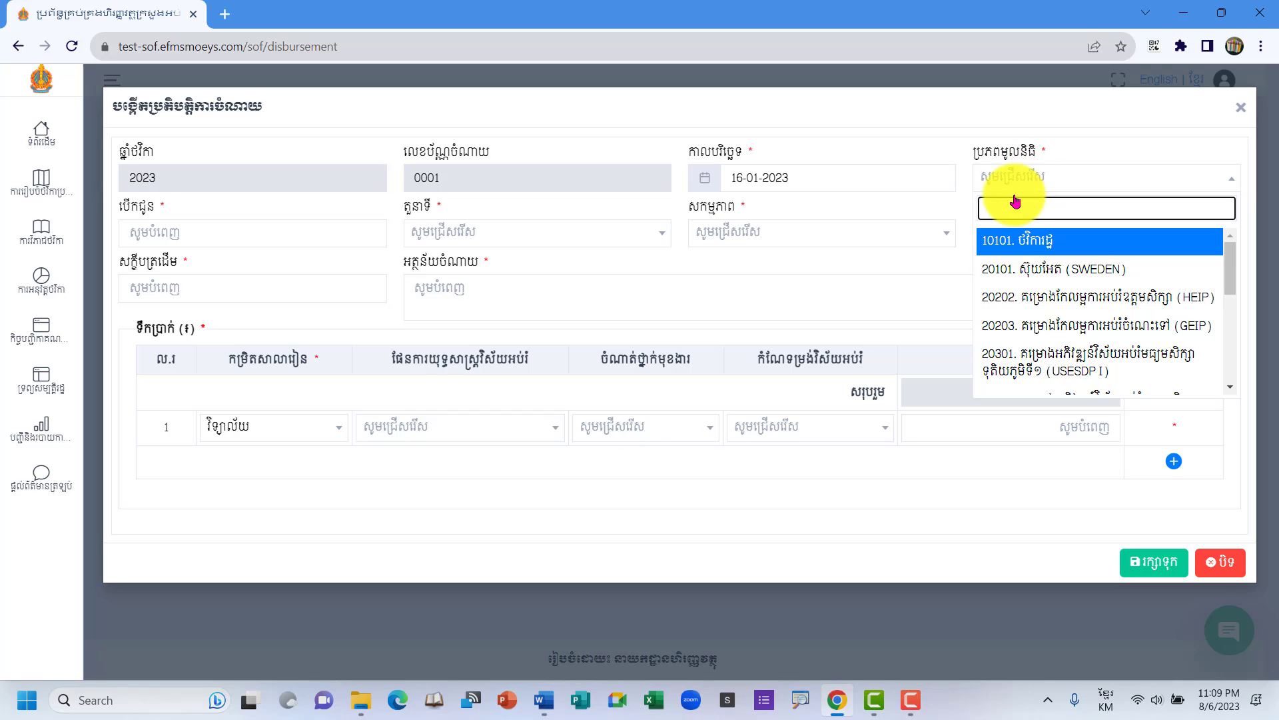
left_click(1012, 241)
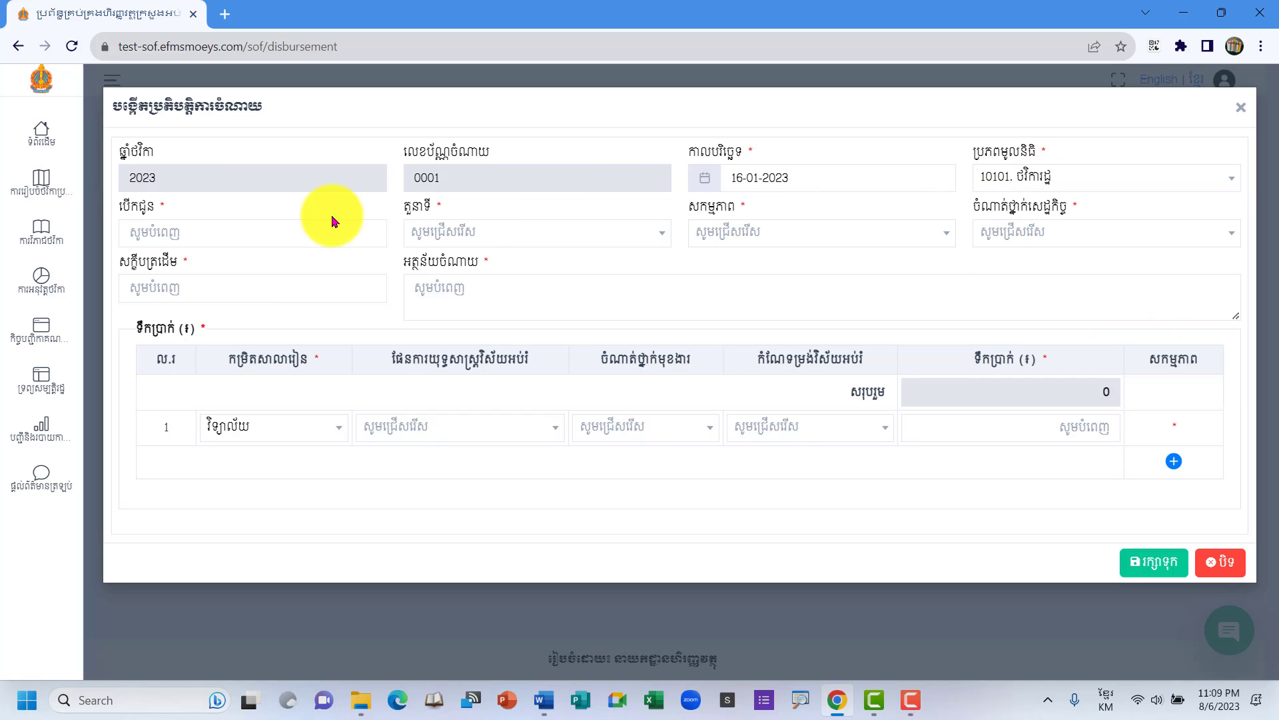
left_click(252, 228)
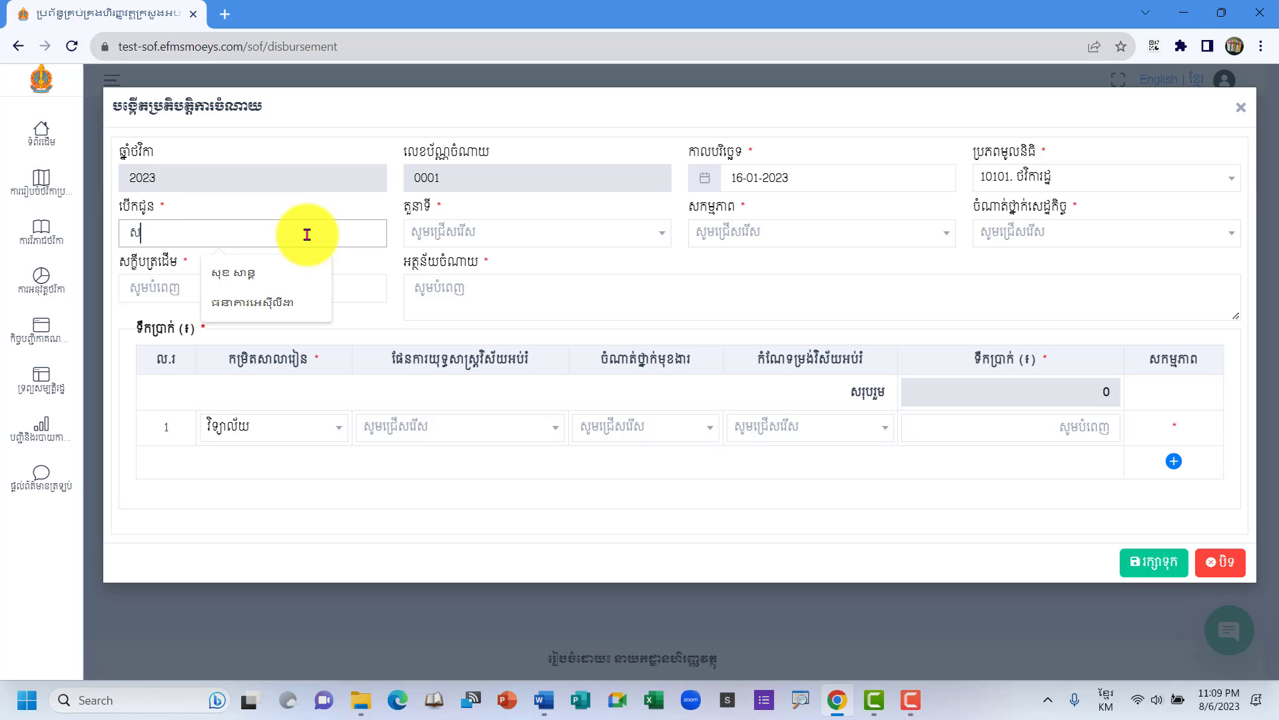
type("ីត ណារិទ្ធ")
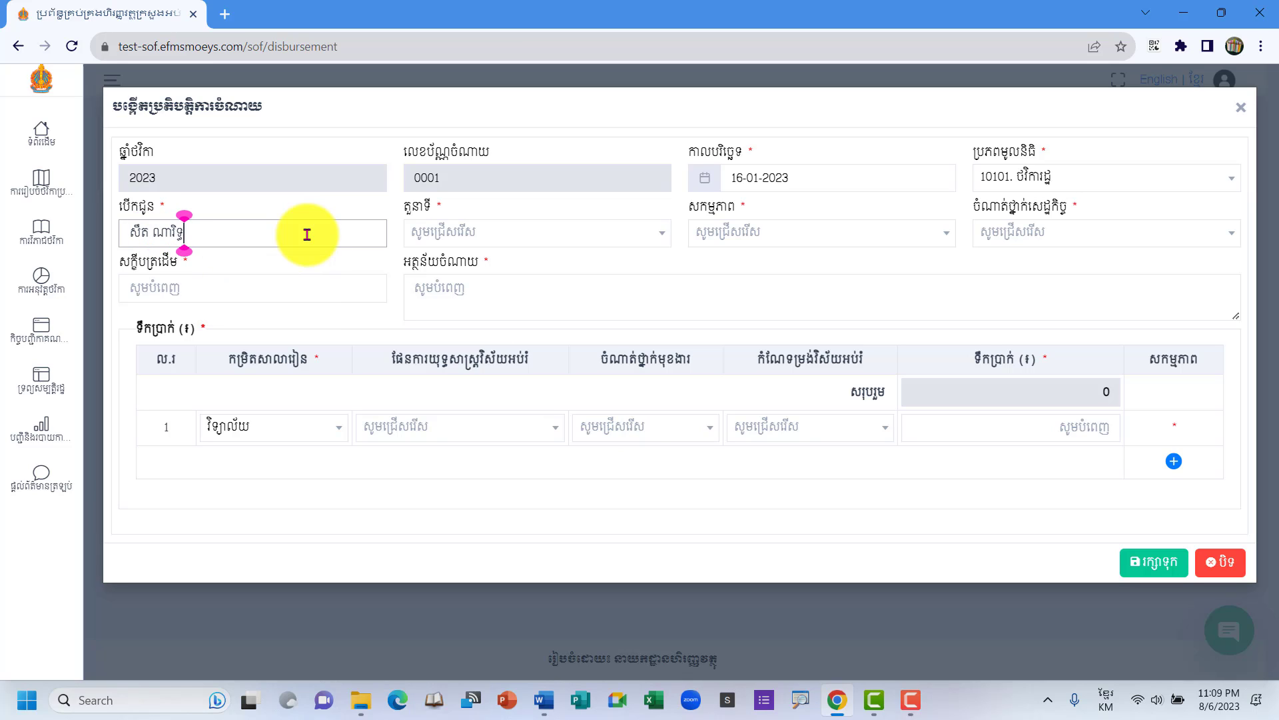
left_click(470, 234)
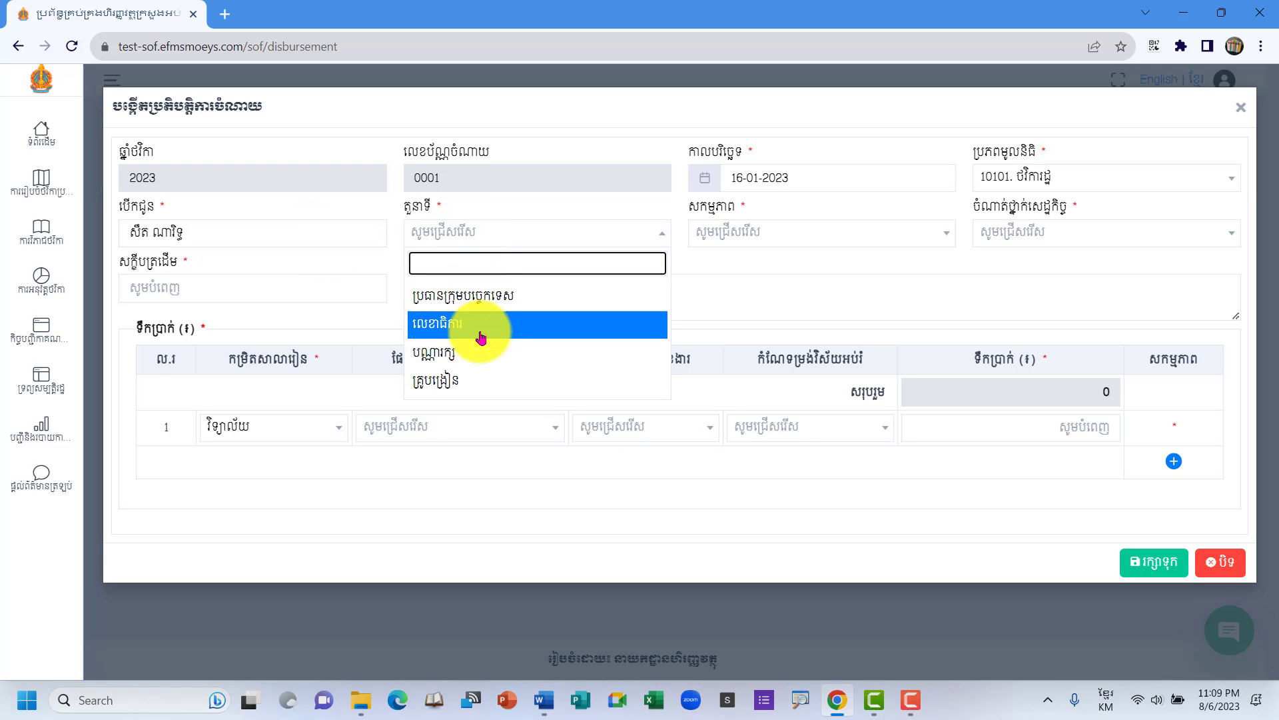
Set role គ្រូបង្រៀន and, after checking the Word document's expense row, activity 101 (economic item 60028).
left_click(472, 378)
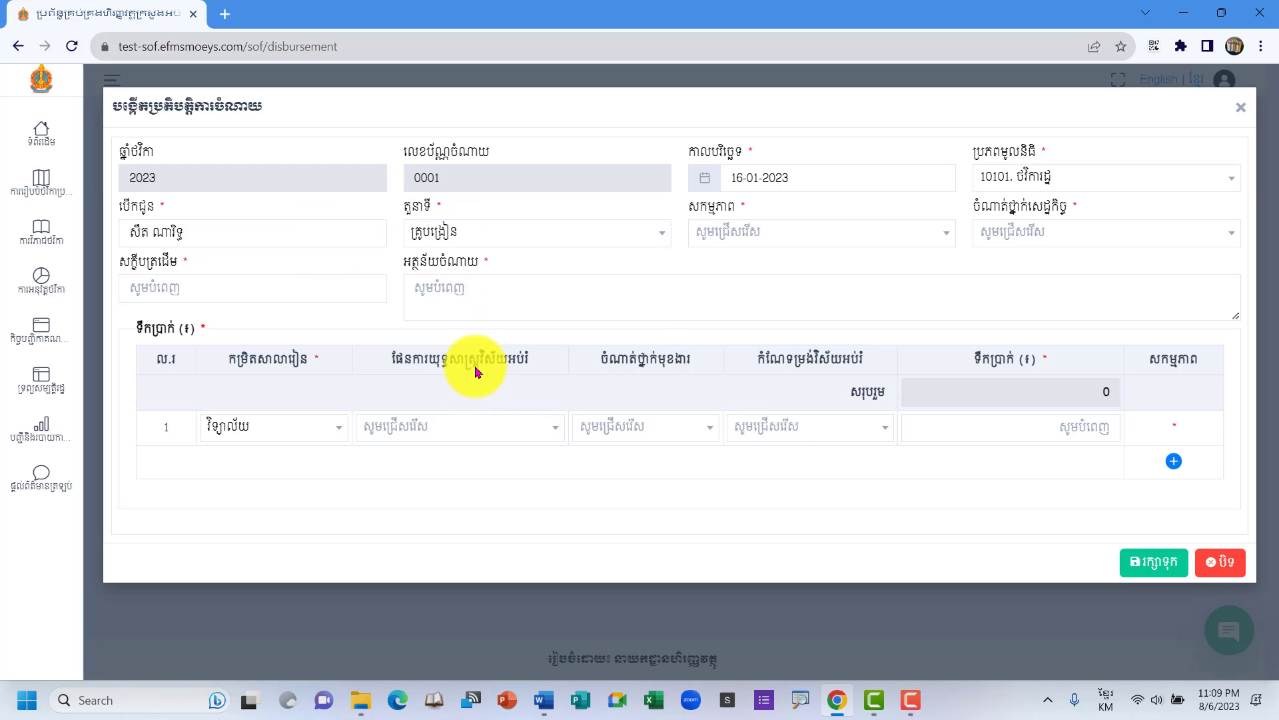
left_click(784, 239)
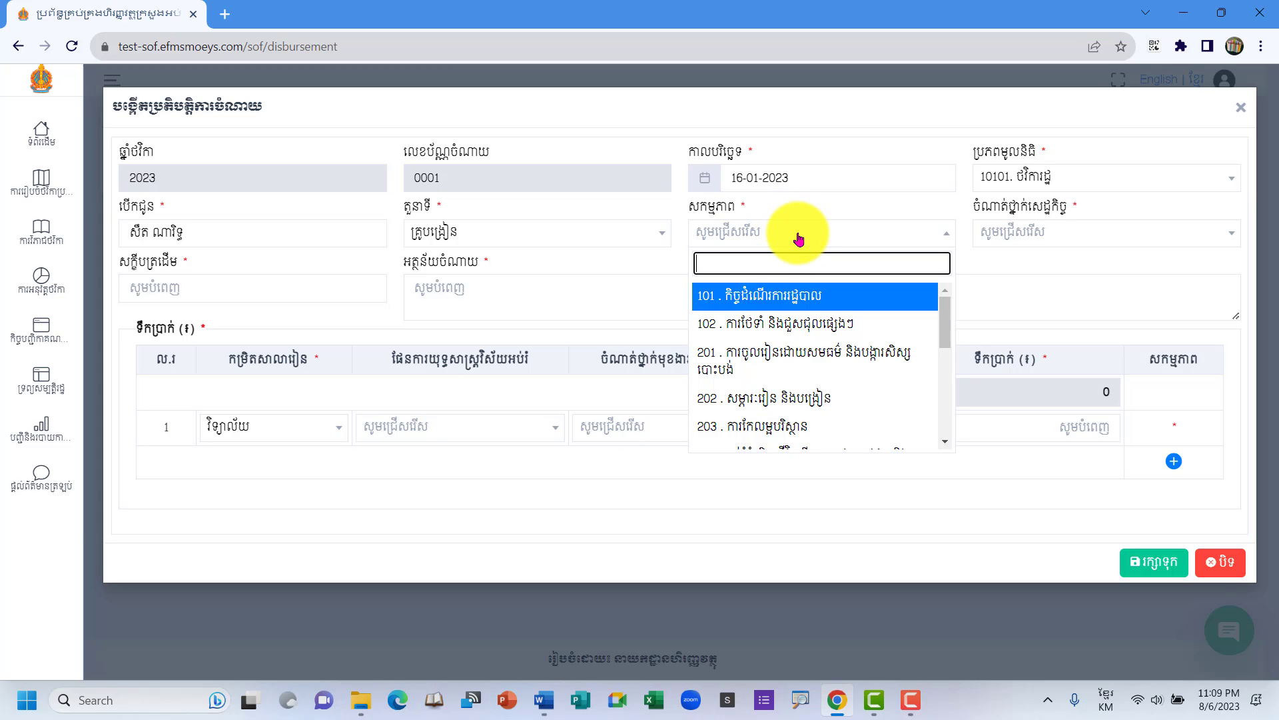
left_click(533, 687)
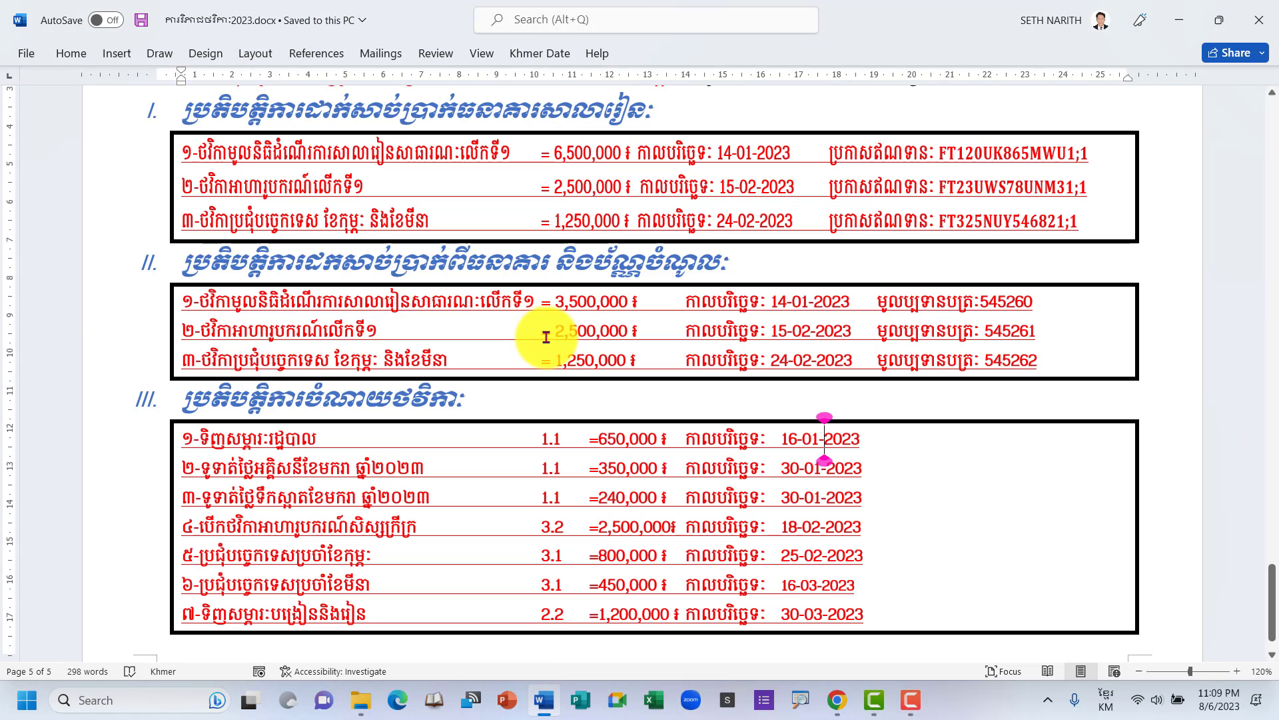
left_click(193, 433)
left_click_drag(296, 440, 716, 437)
left_click(887, 450)
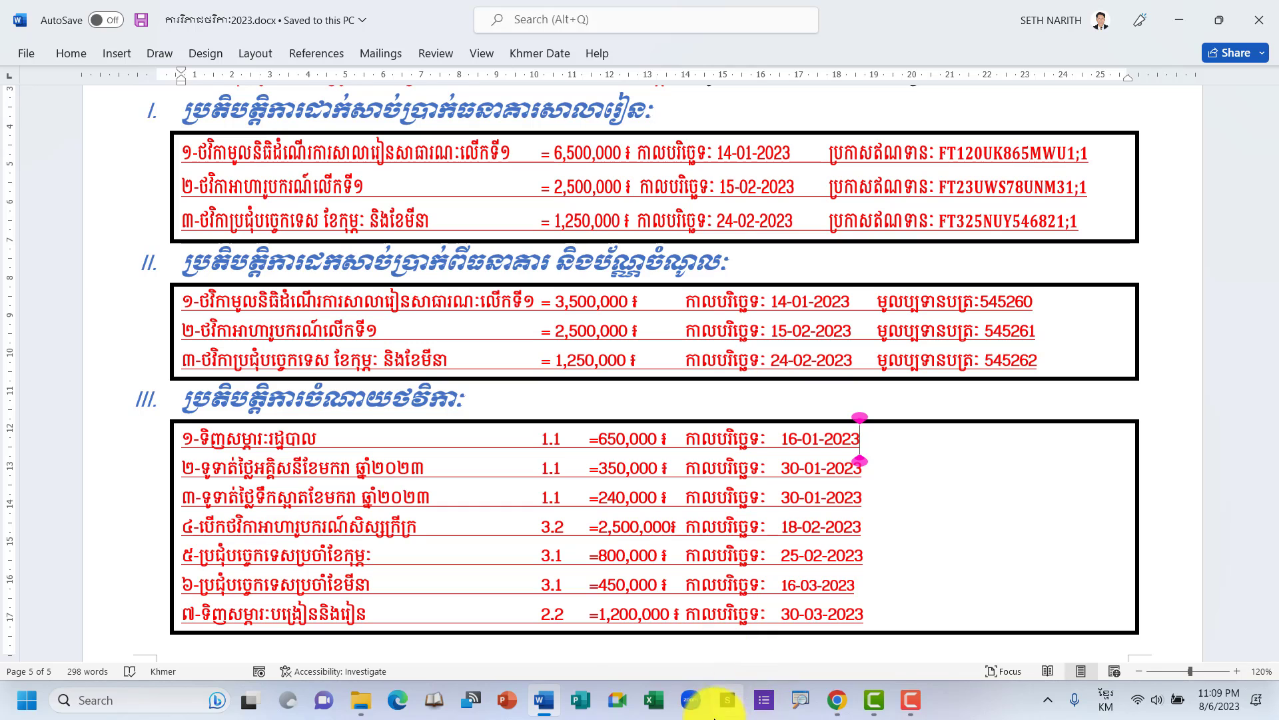
left_click(837, 700)
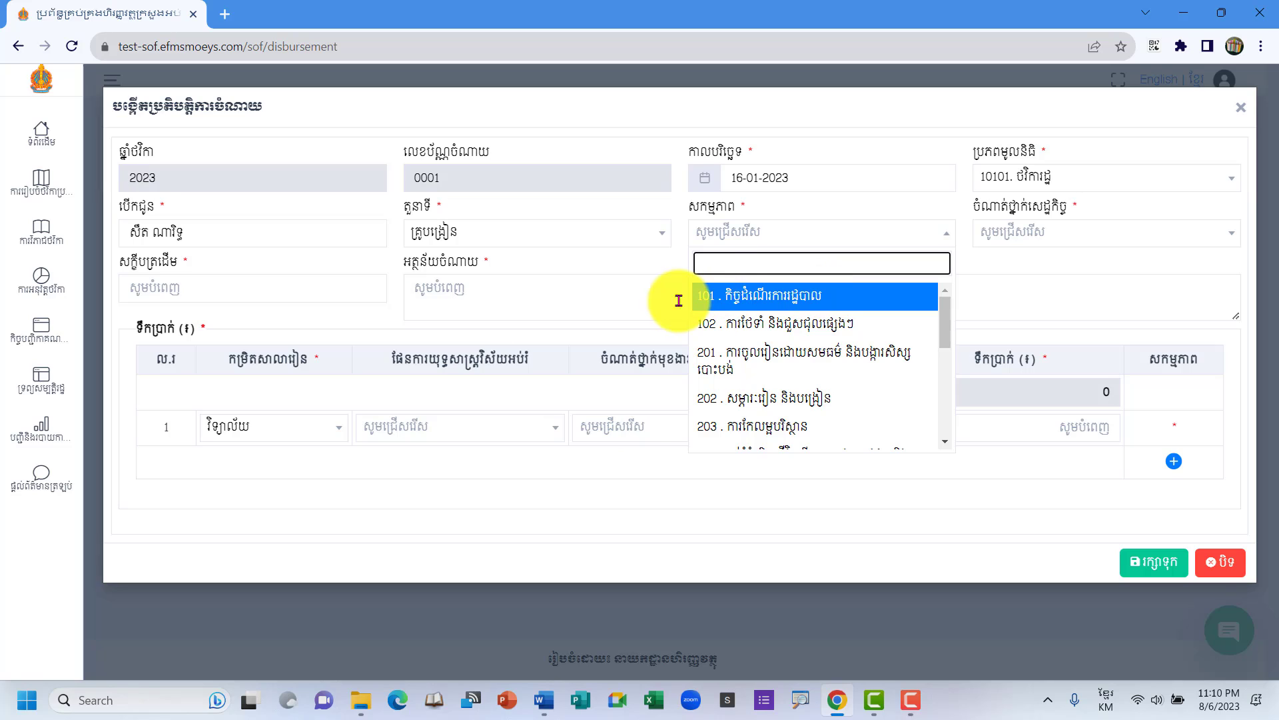
left_click(822, 301)
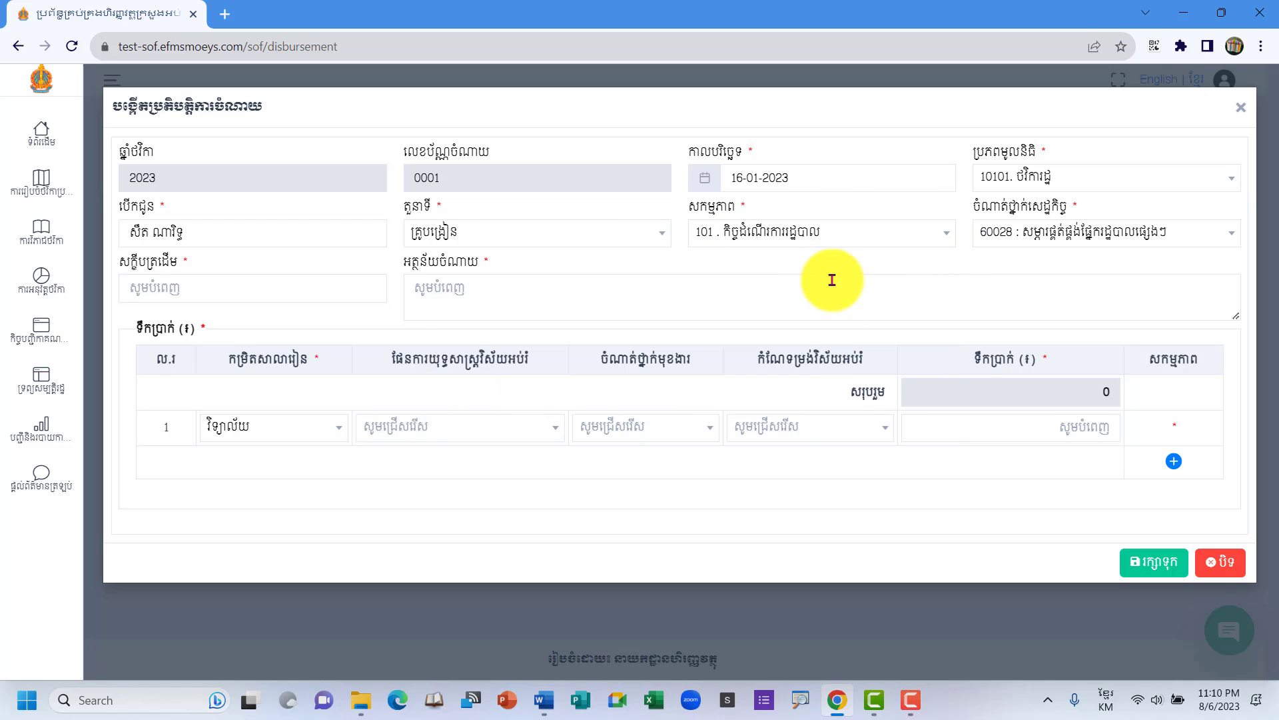
left_click(223, 291)
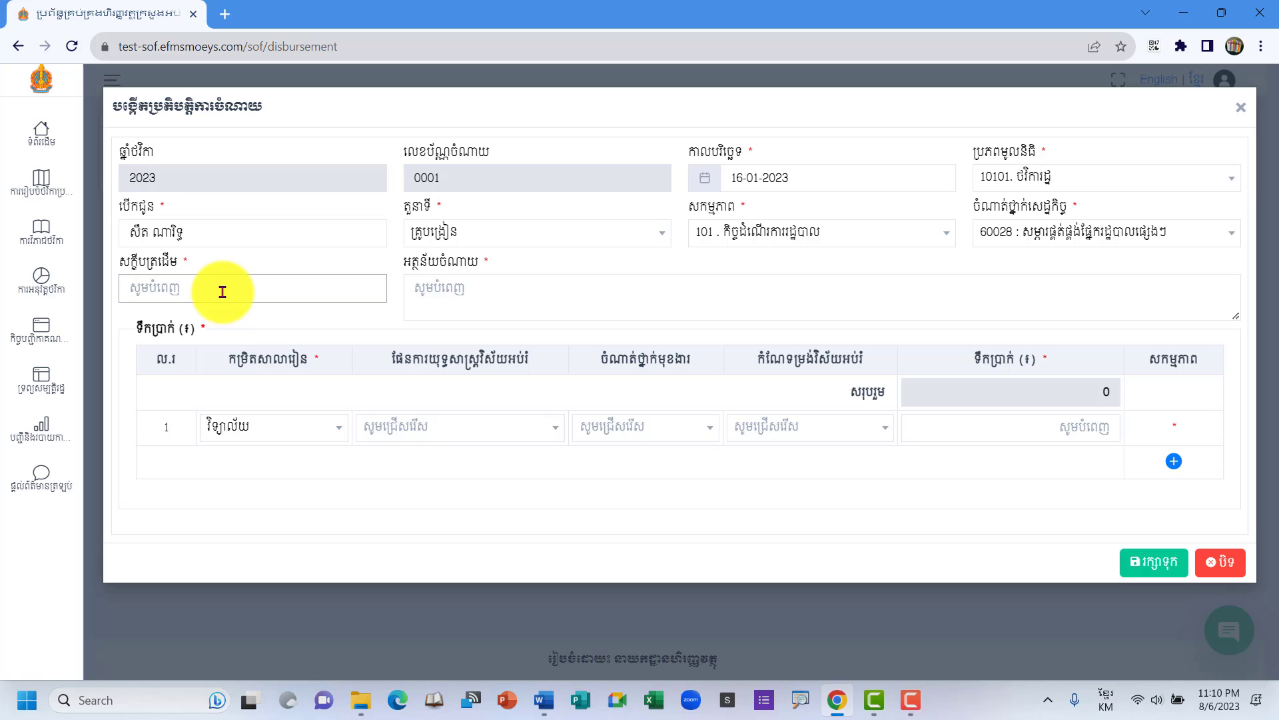
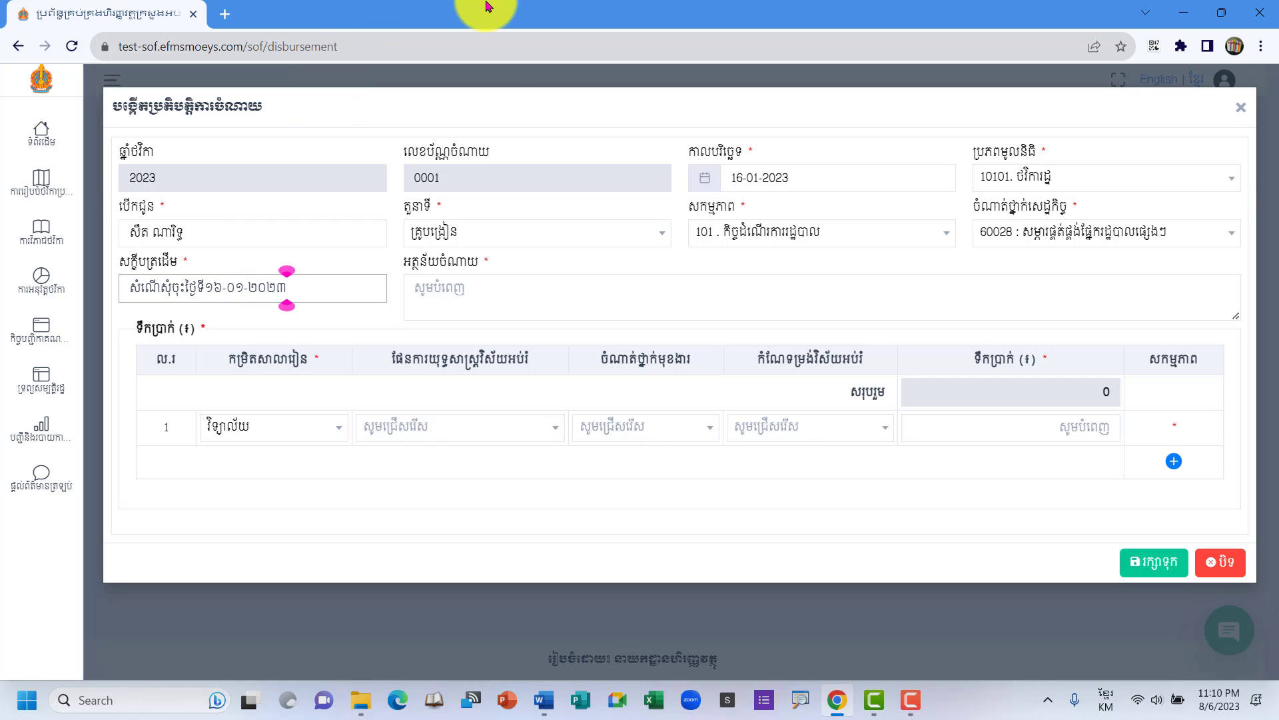
Paste the expense text ទិញសម្ភារៈរដ្ឋបាល from the Word list into the disbursement description.
left_click(441, 285)
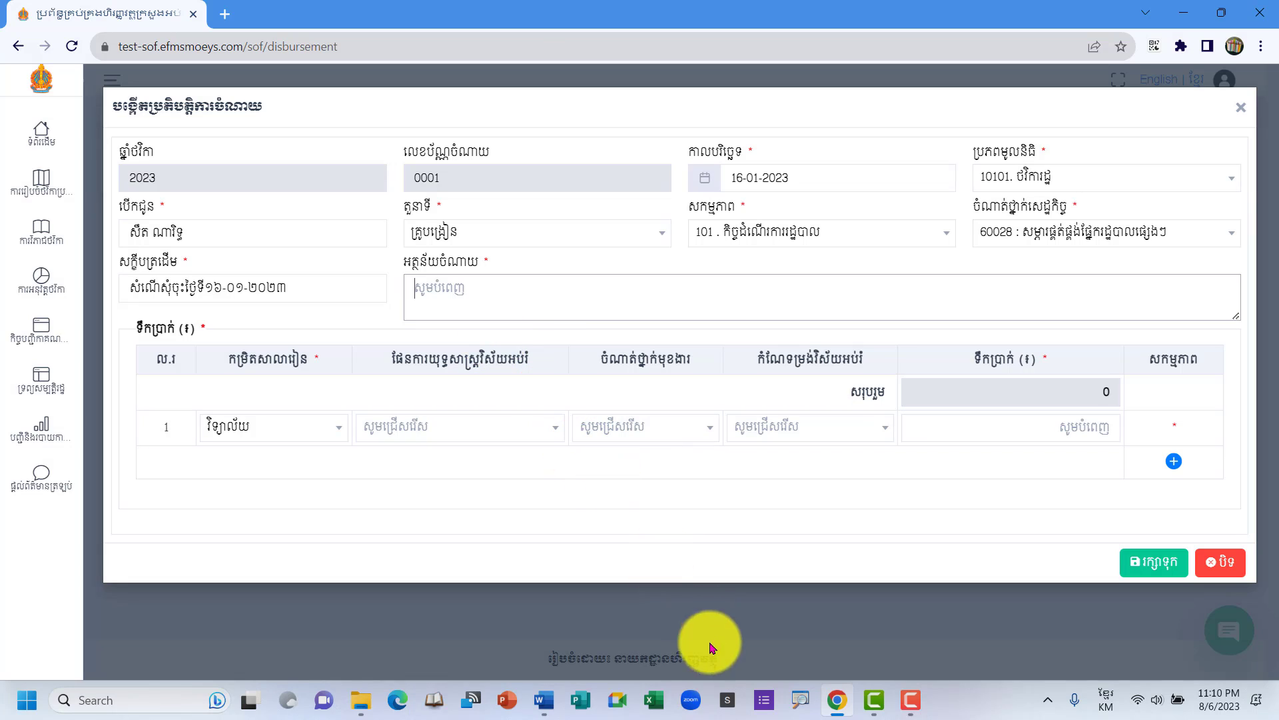
left_click(543, 700)
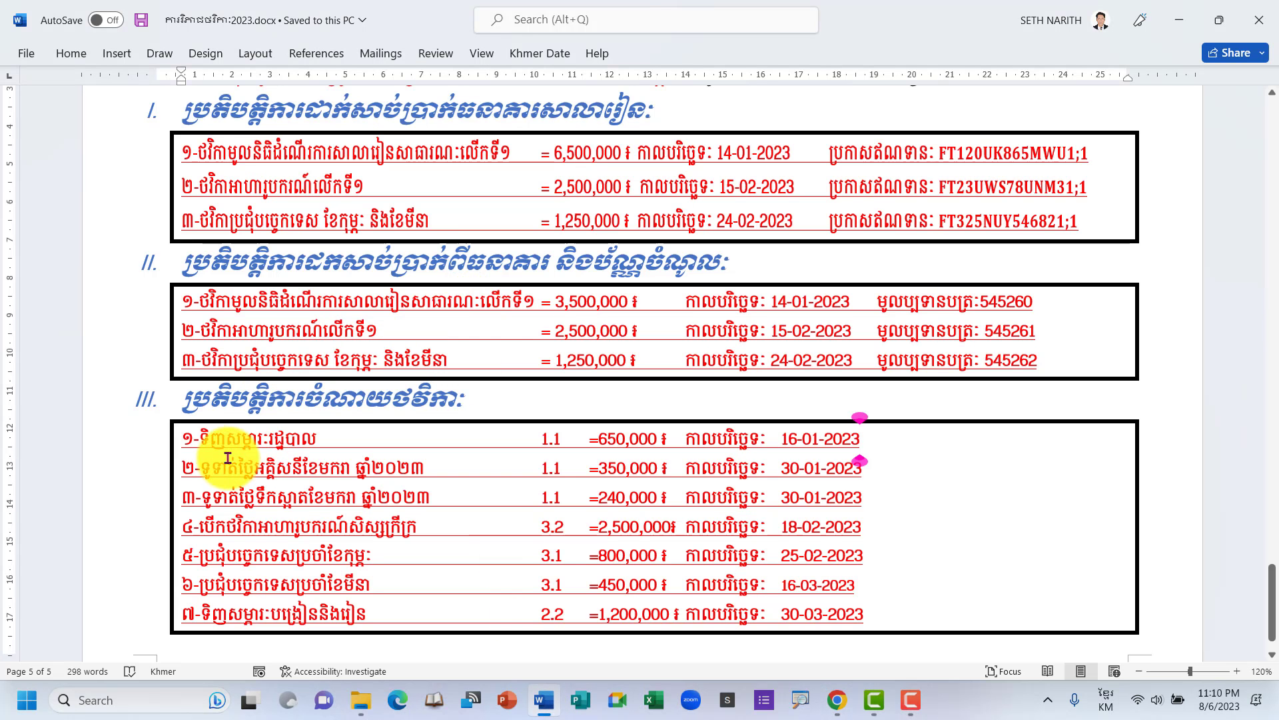
left_click_drag(199, 440, 317, 448)
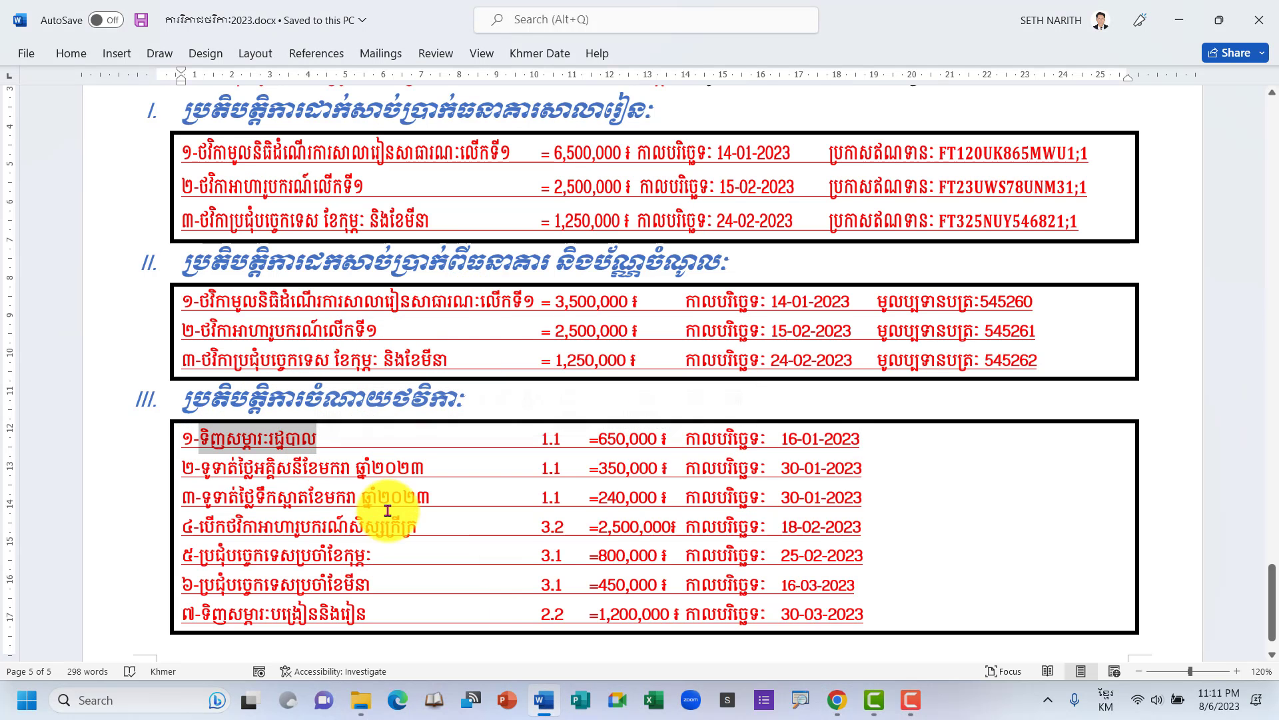
left_click(838, 700)
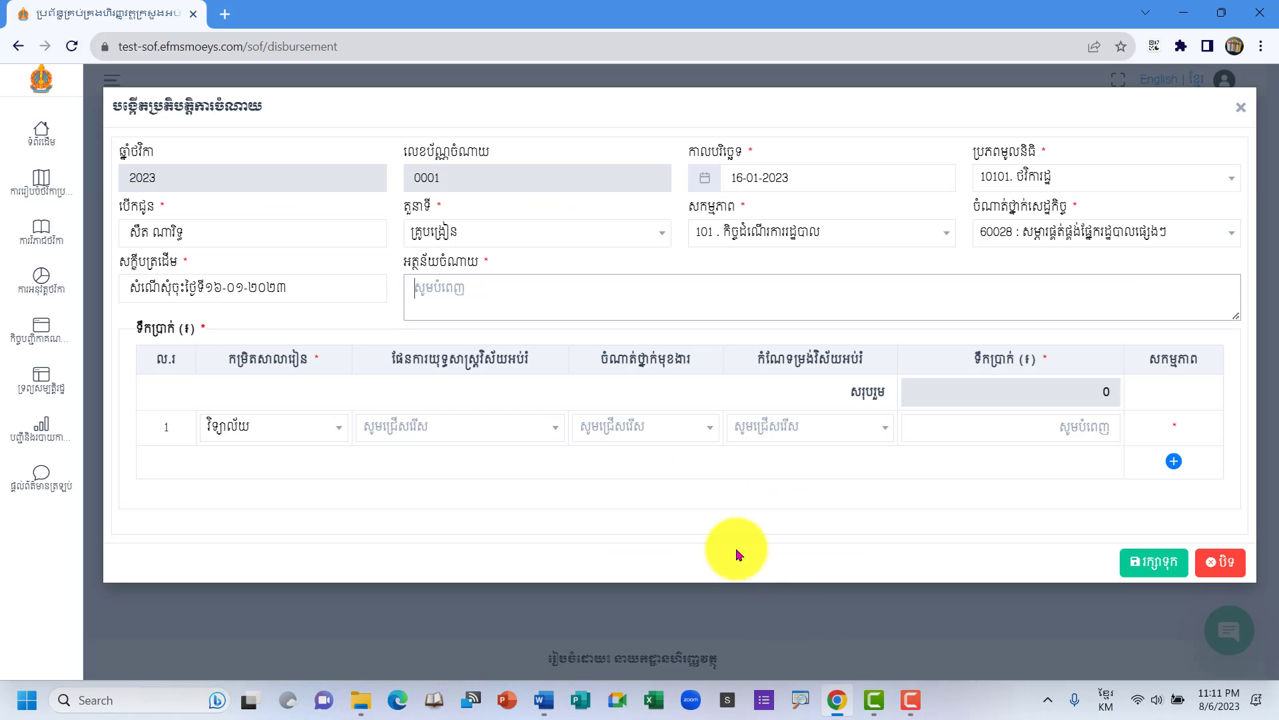
left_click(460, 290)
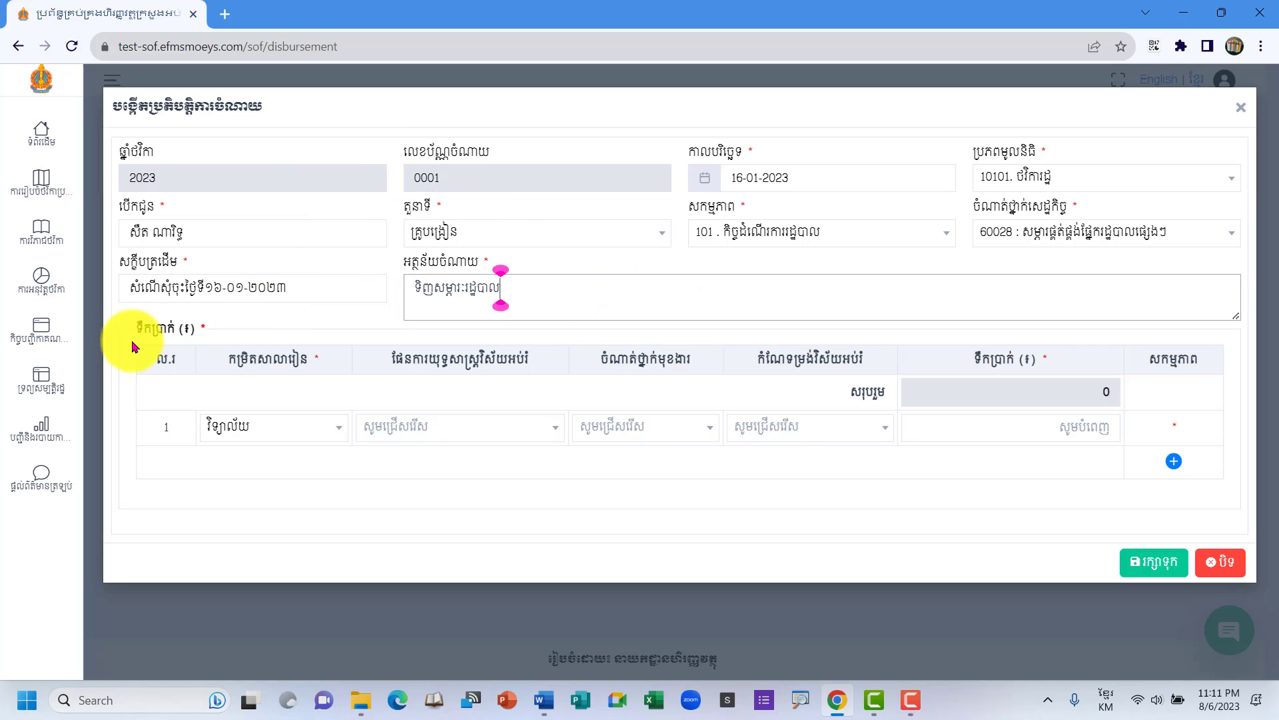
left_click(1123, 330)
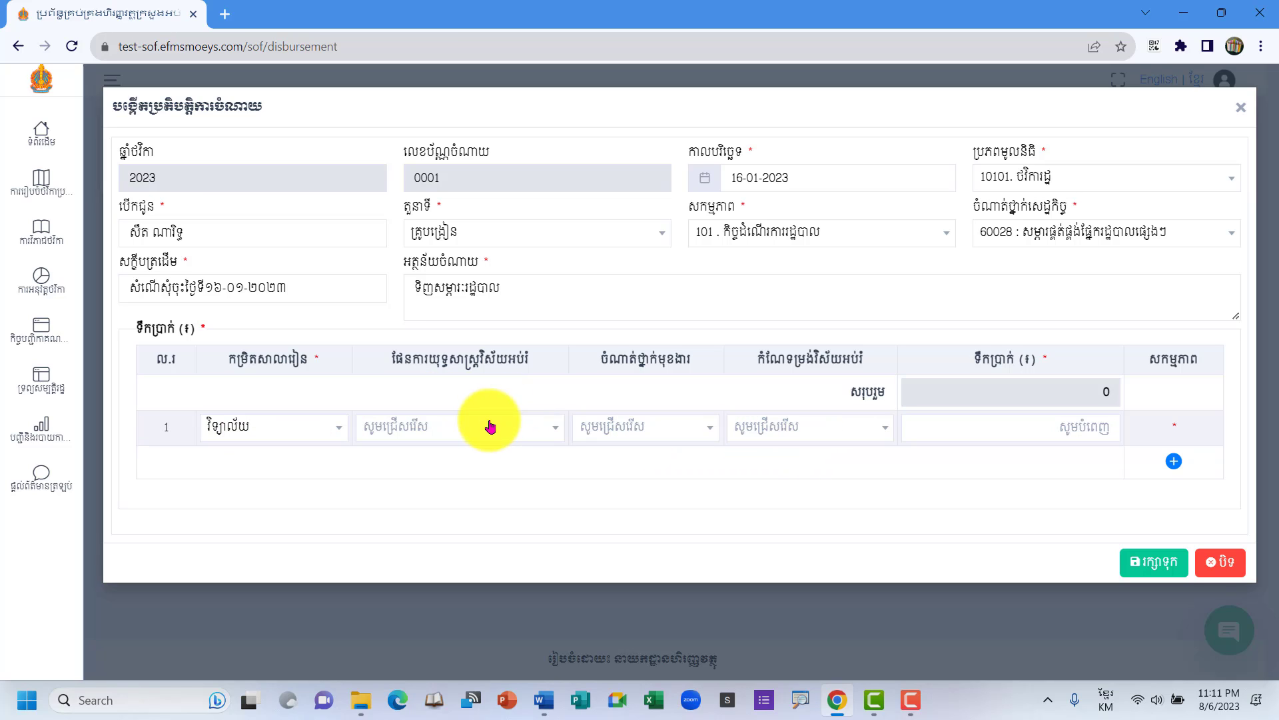
Reselect វិទ្យាល័យ as the school level for amount row 1.
left_click(303, 437)
left_click(304, 436)
left_click(304, 436)
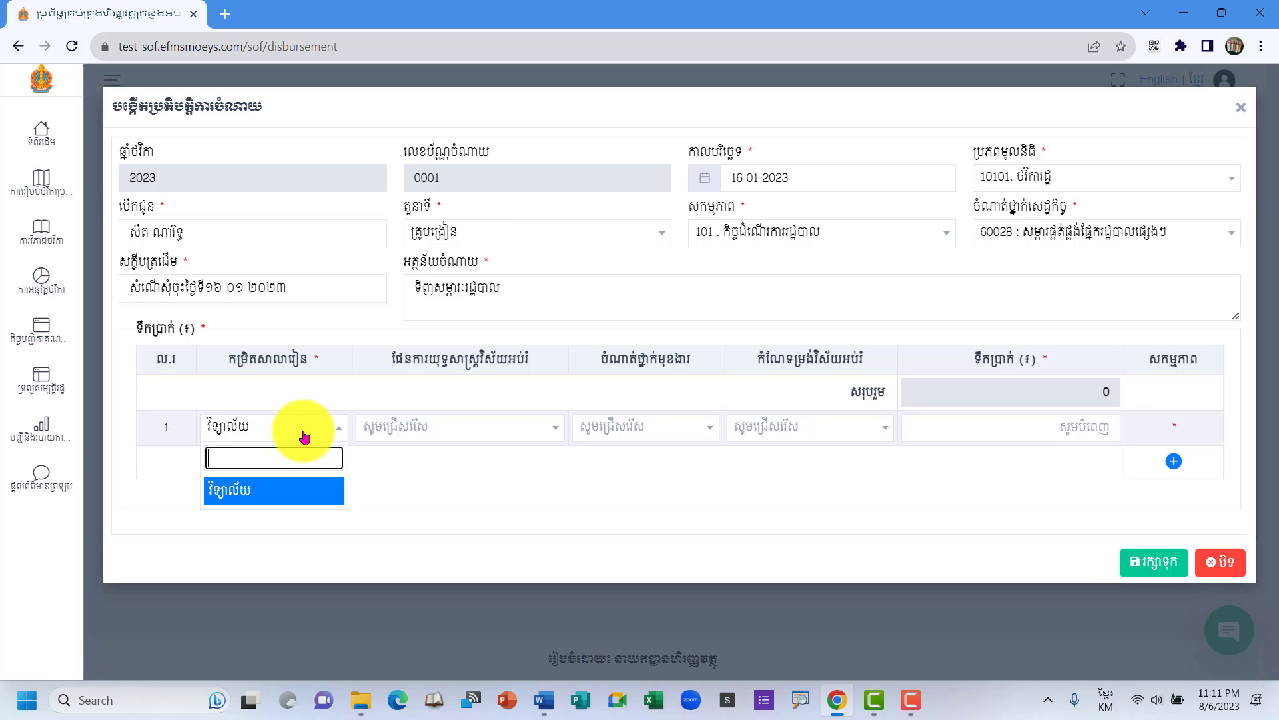
left_click(304, 437)
left_click(304, 437)
left_click(304, 437)
left_click(305, 437)
left_click(285, 489)
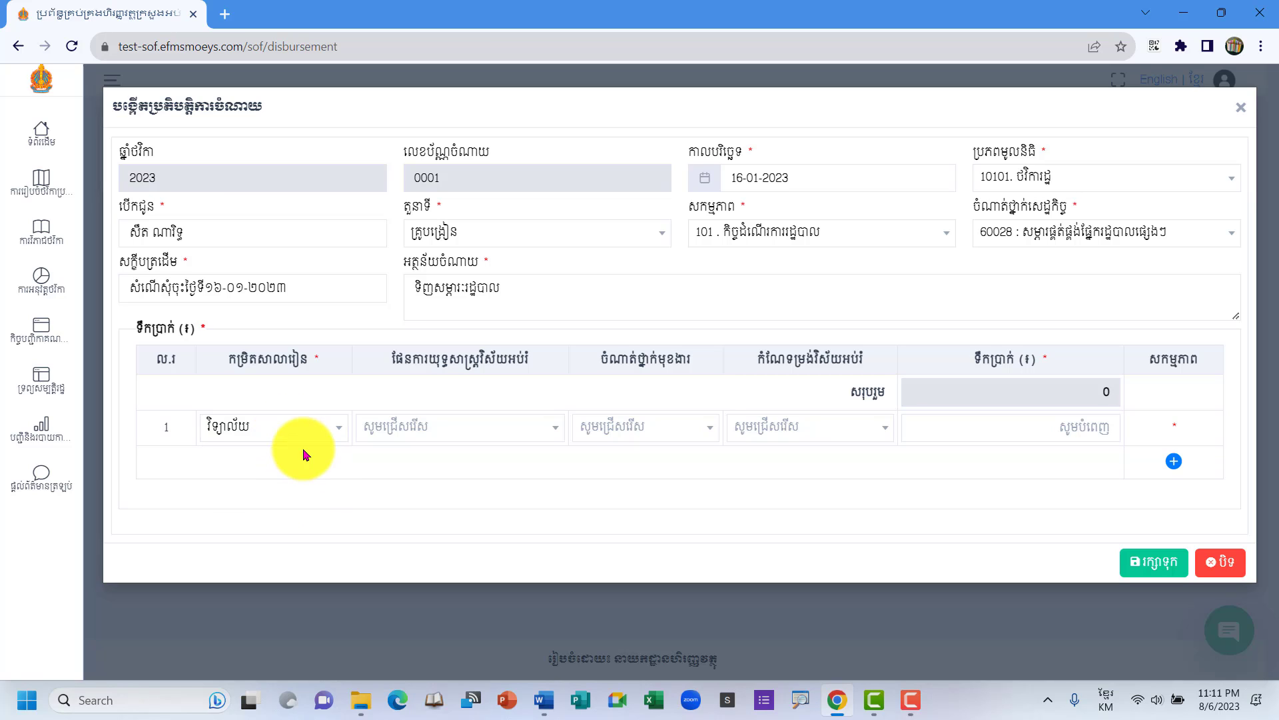
left_click(318, 434)
left_click(319, 496)
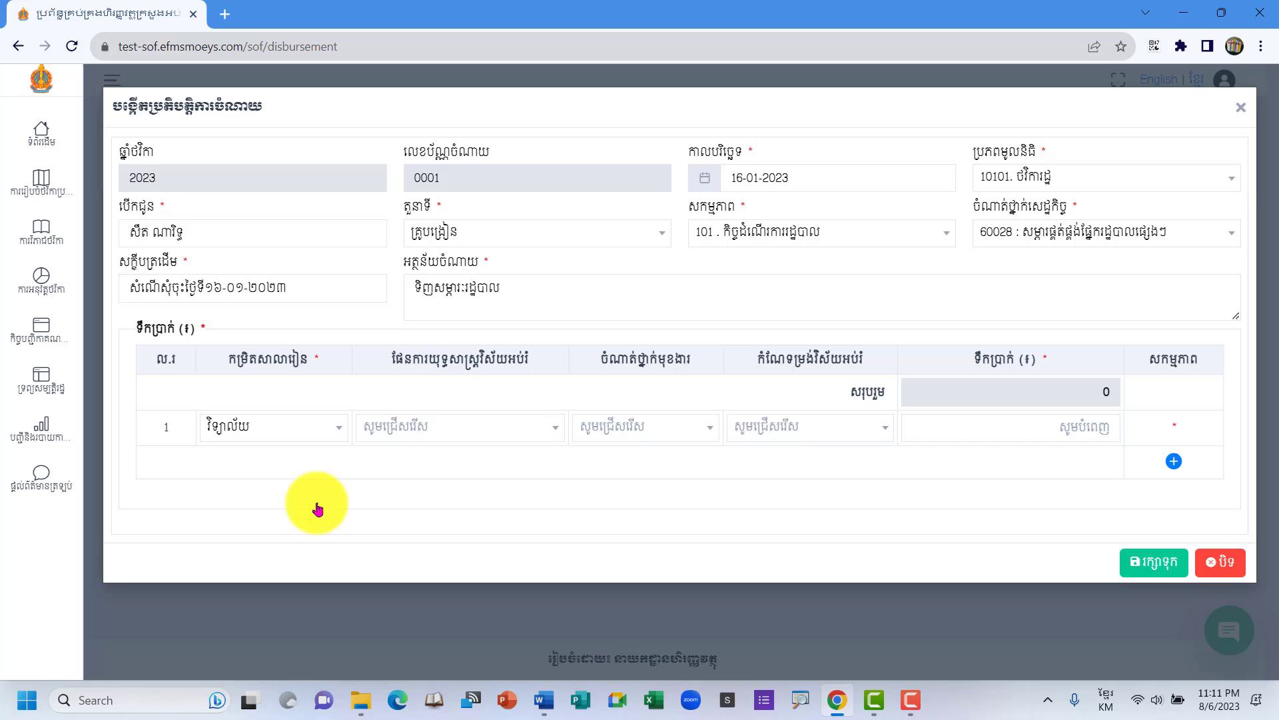
left_click(330, 437)
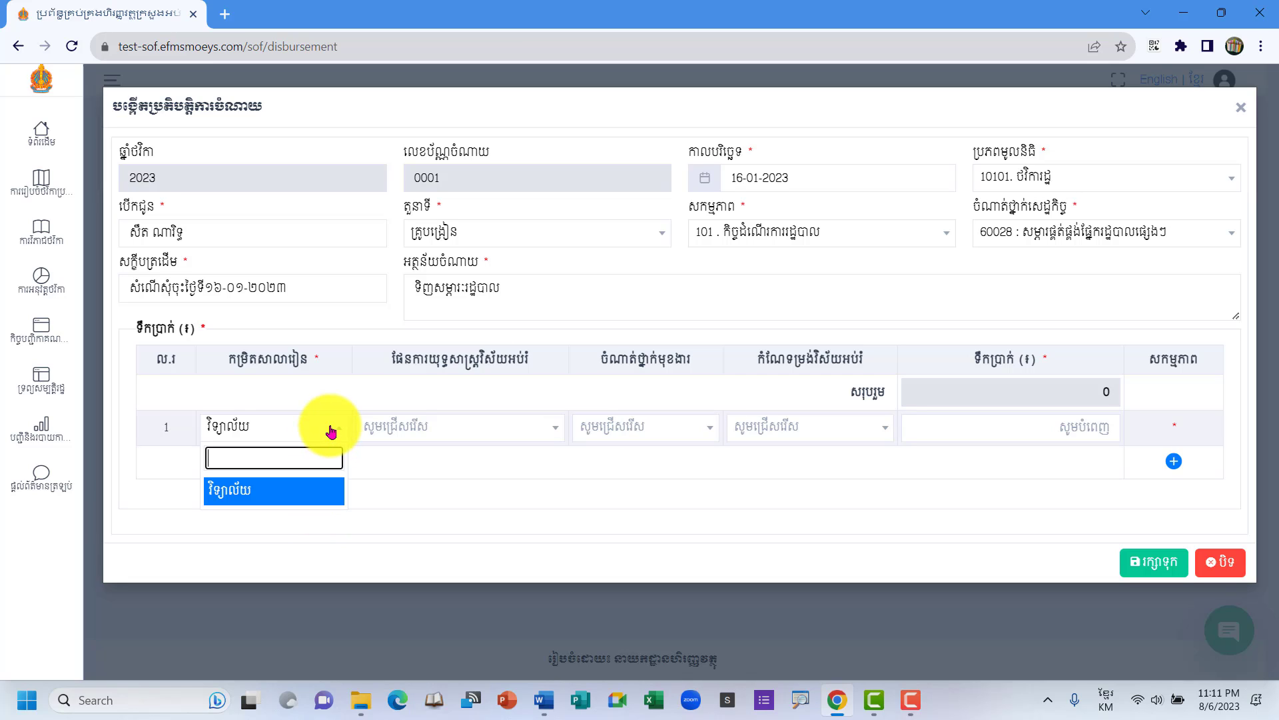
Pick education program 3010101 for row 1 from the program list.
left_click(424, 432)
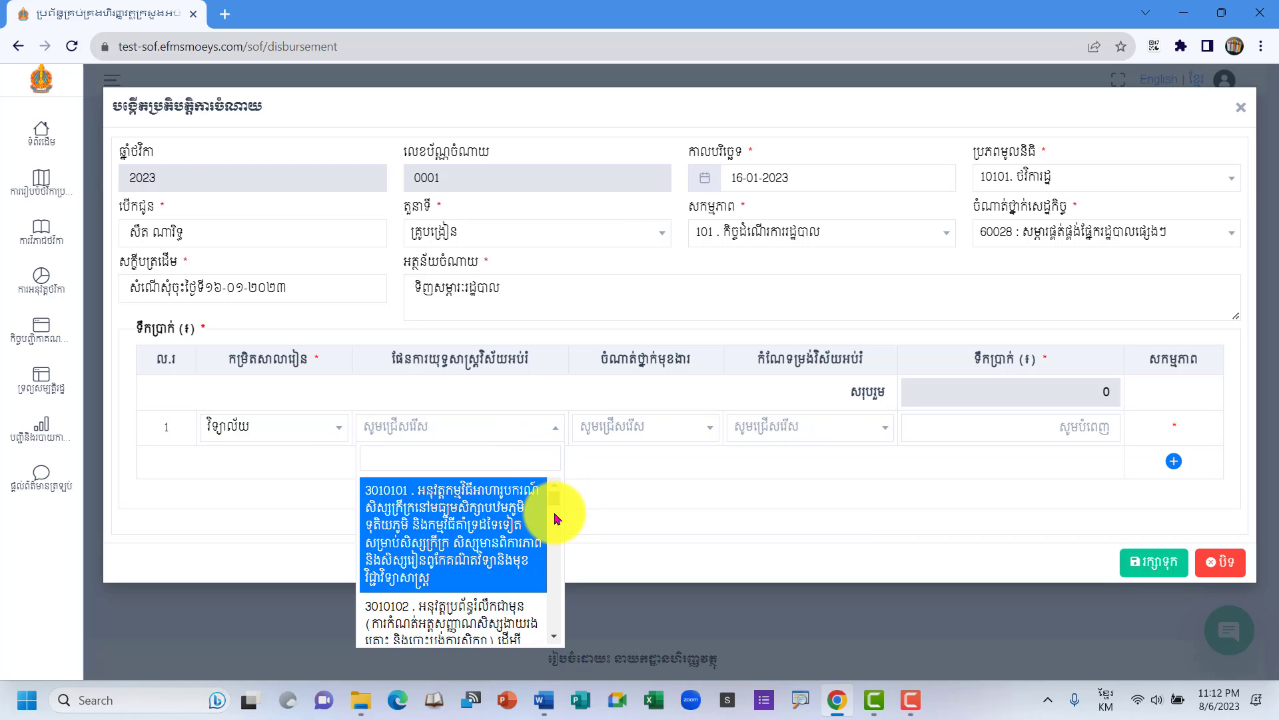
left_click_drag(559, 506, 559, 526)
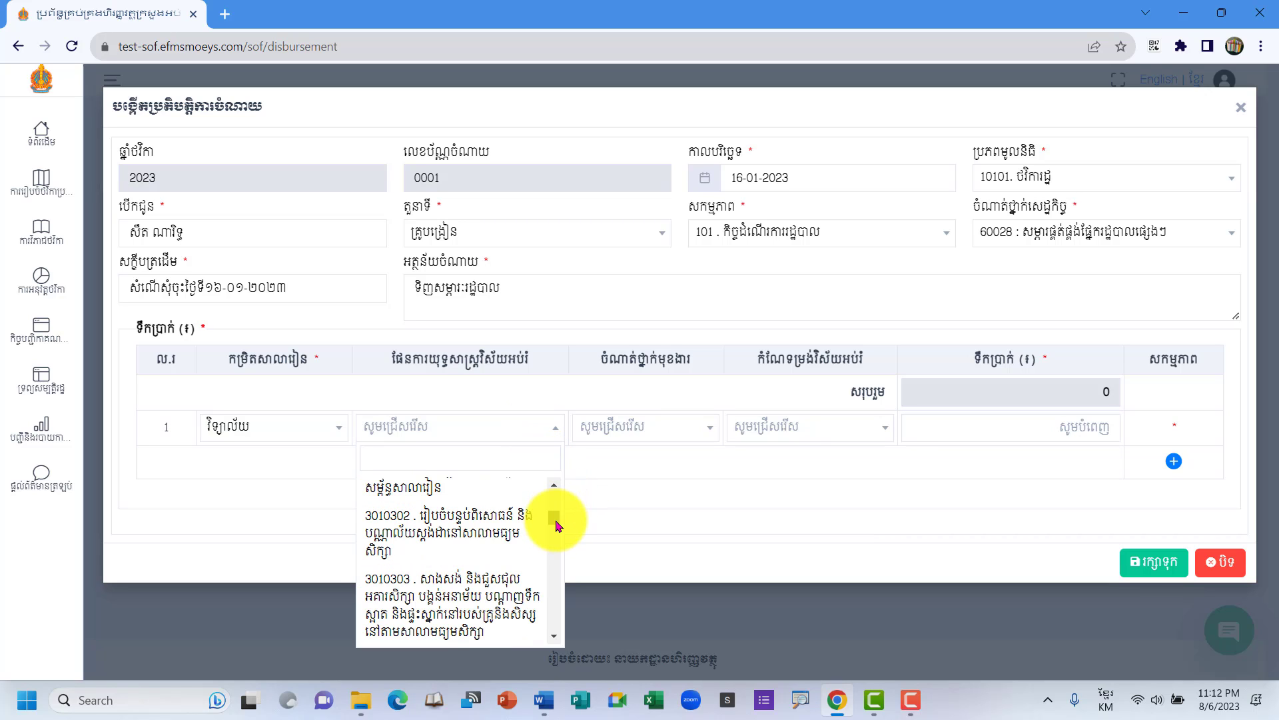
scroll(559, 512, "up", 3)
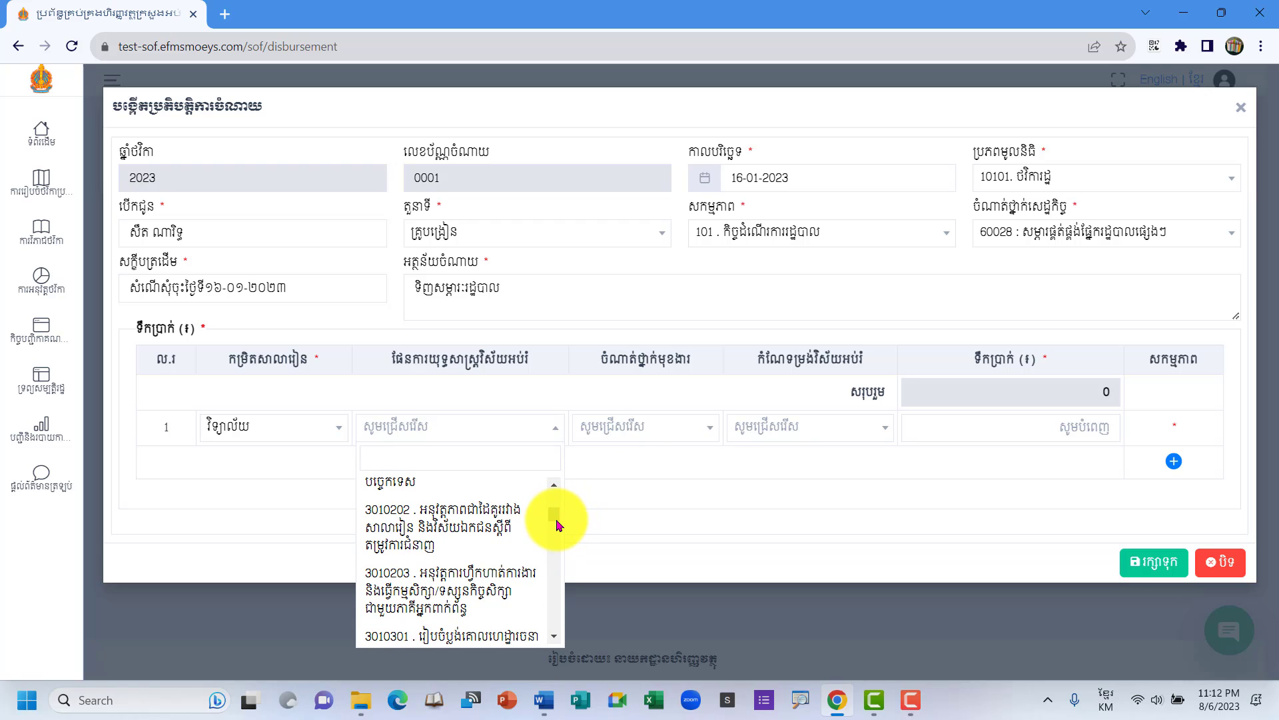
scroll(552, 538, "down", 1)
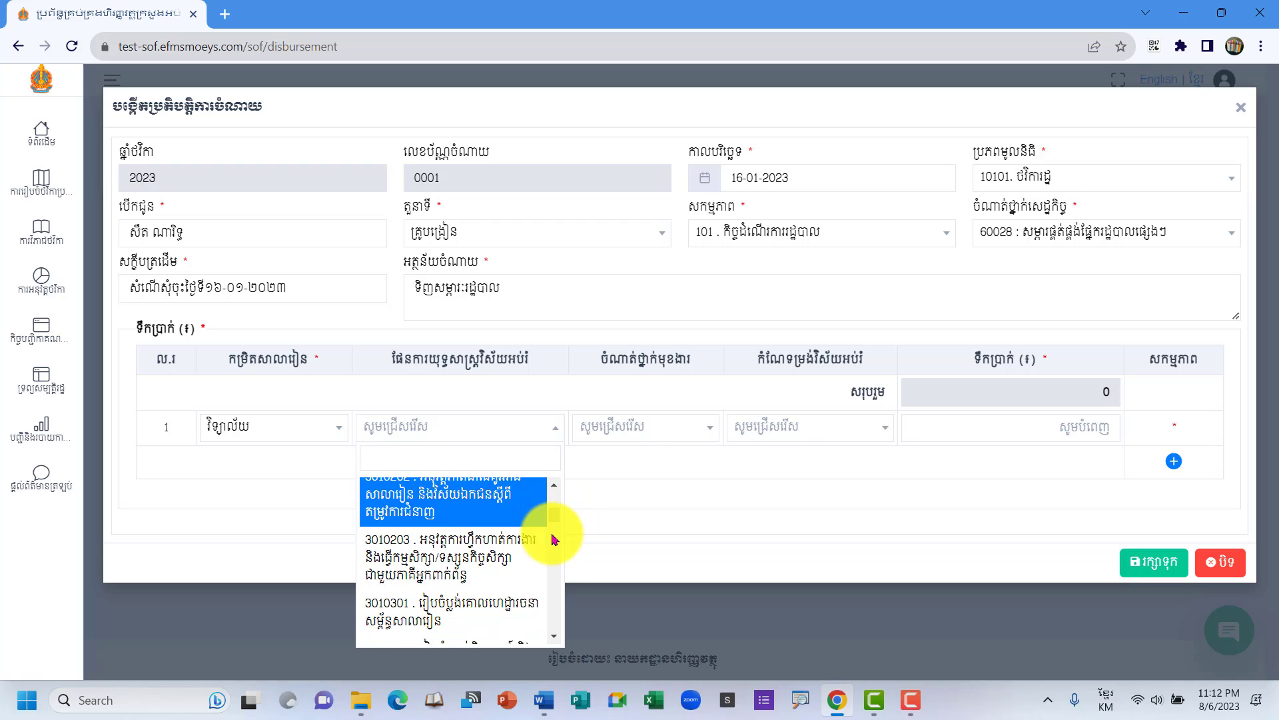
scroll(552, 539, "down", 1)
scroll(545, 556, "down", 1)
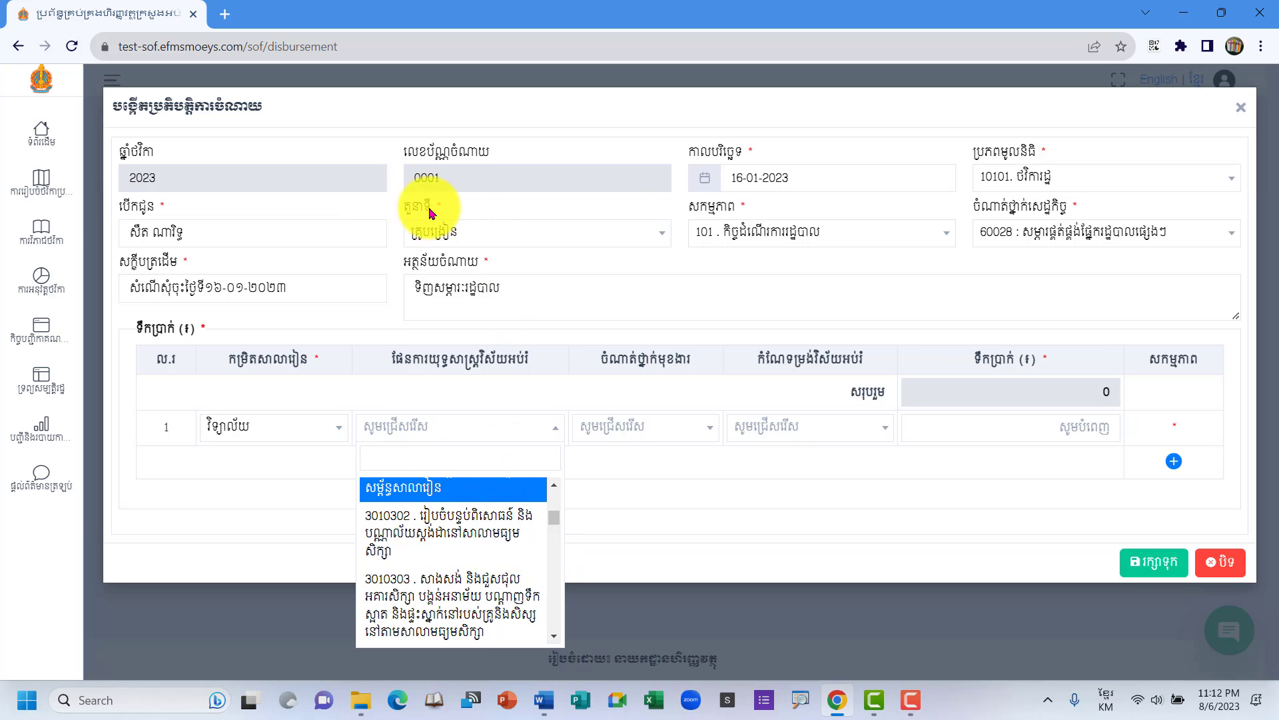
scroll(537, 597, "down", 4)
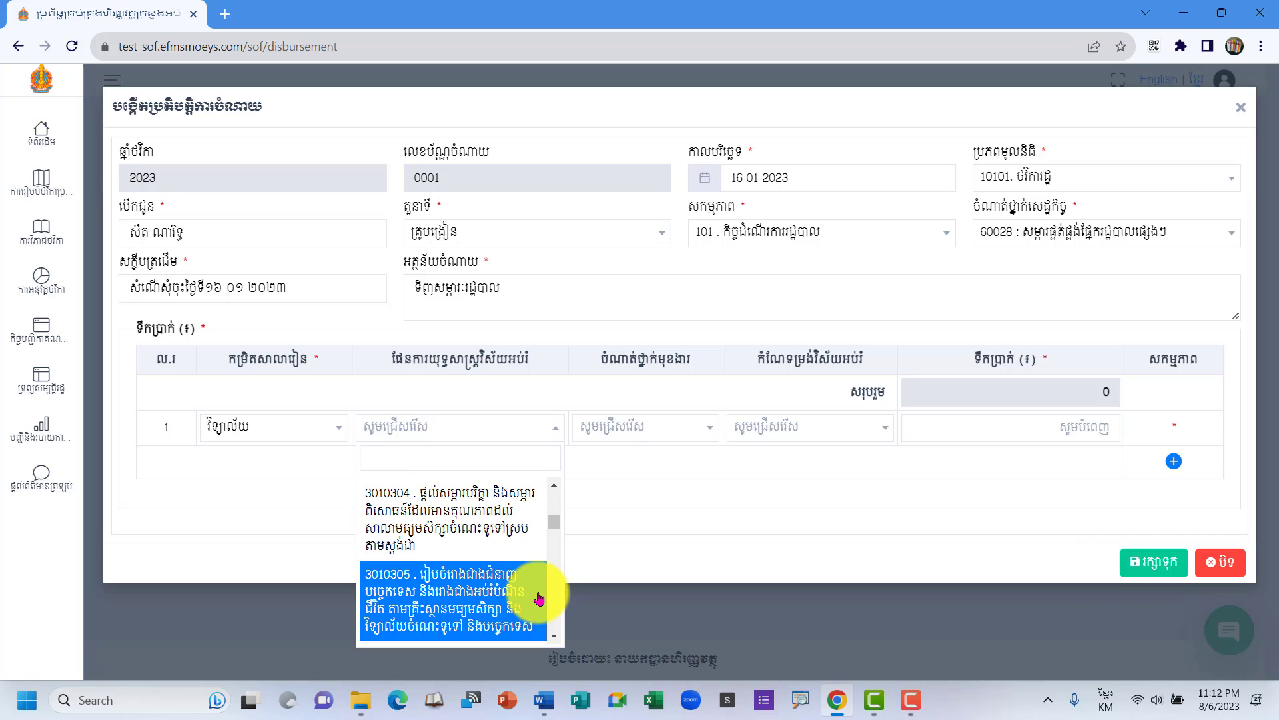
scroll(536, 593, "down", 2)
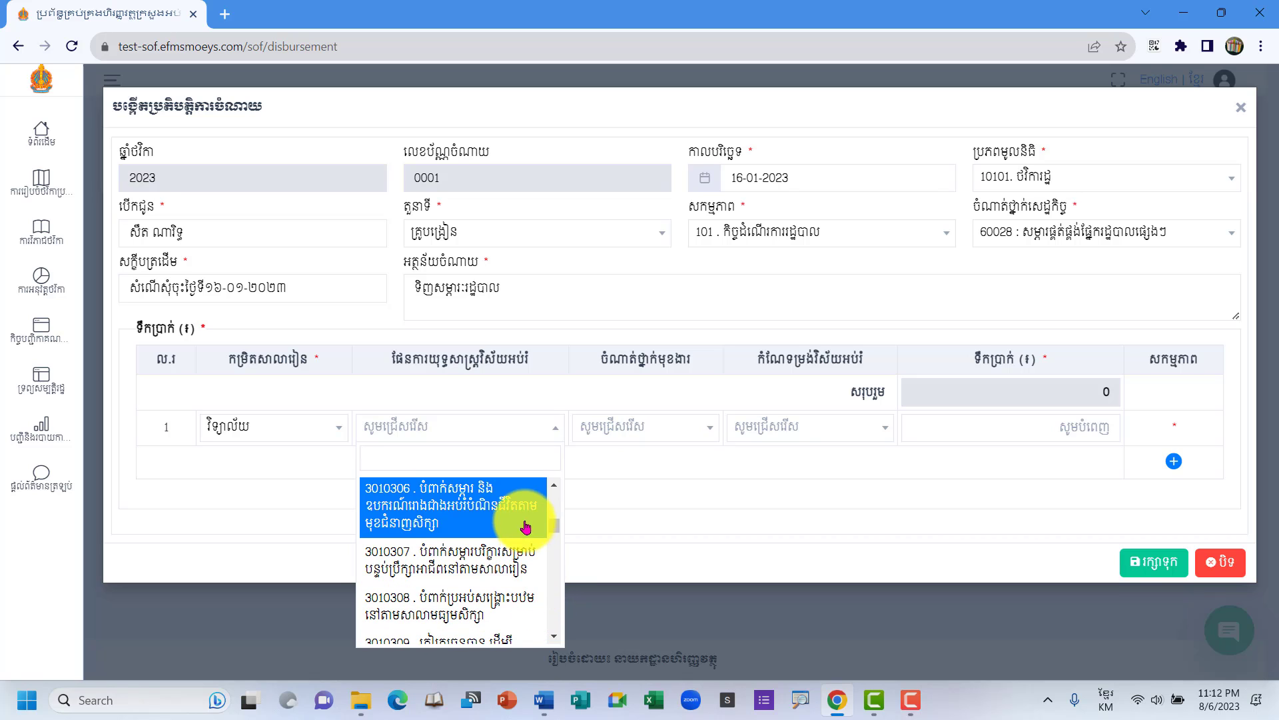
scroll(527, 526, "down", 2)
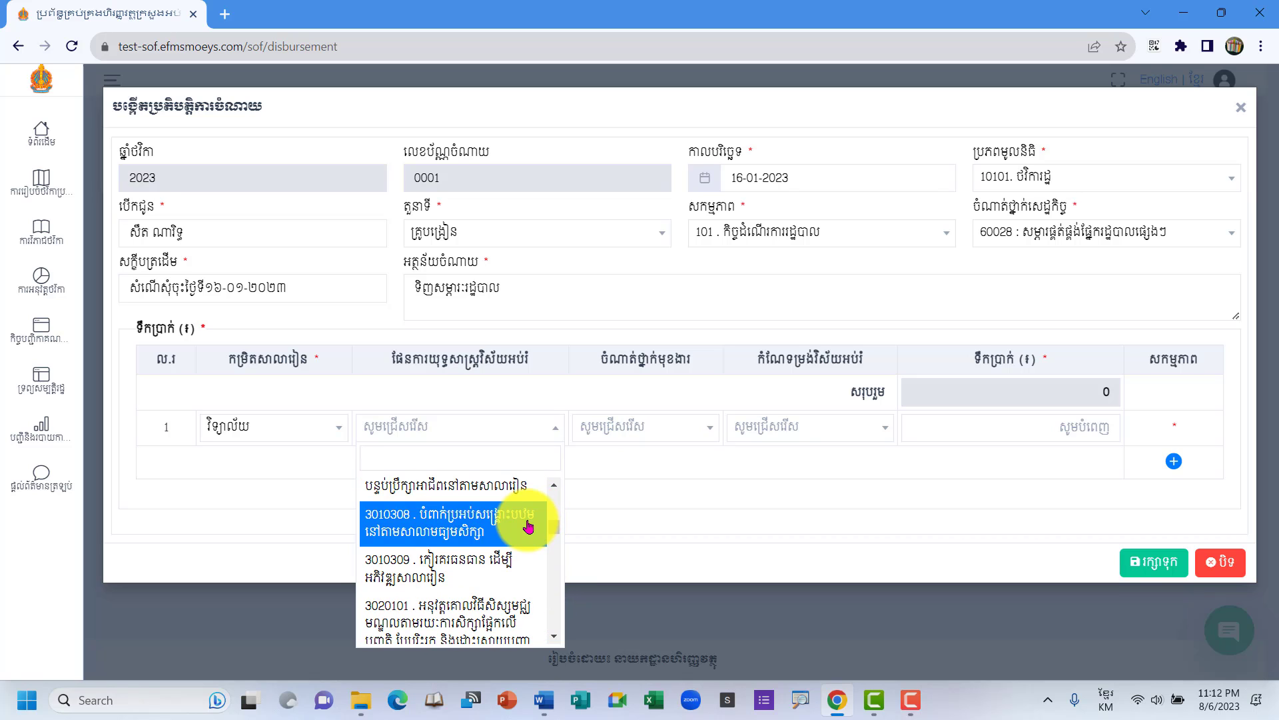
scroll(528, 535, "down", 2)
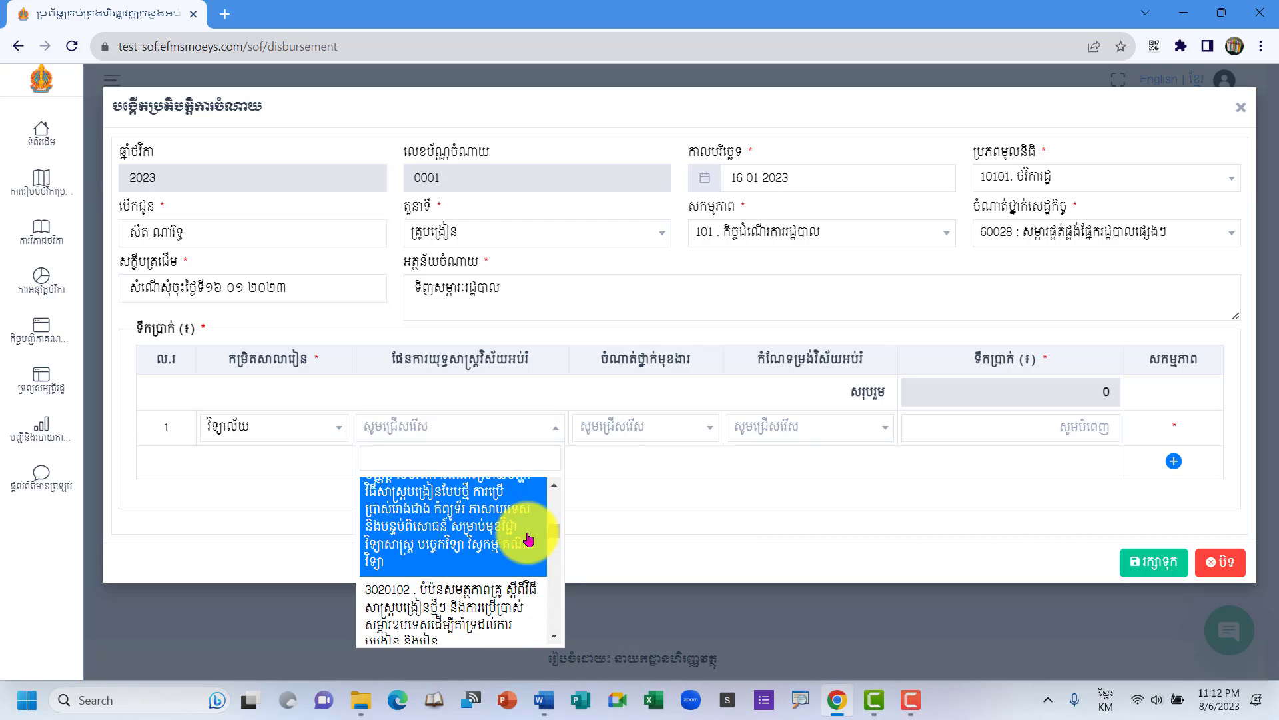
scroll(528, 536, "down", 2)
scroll(527, 536, "up", 2)
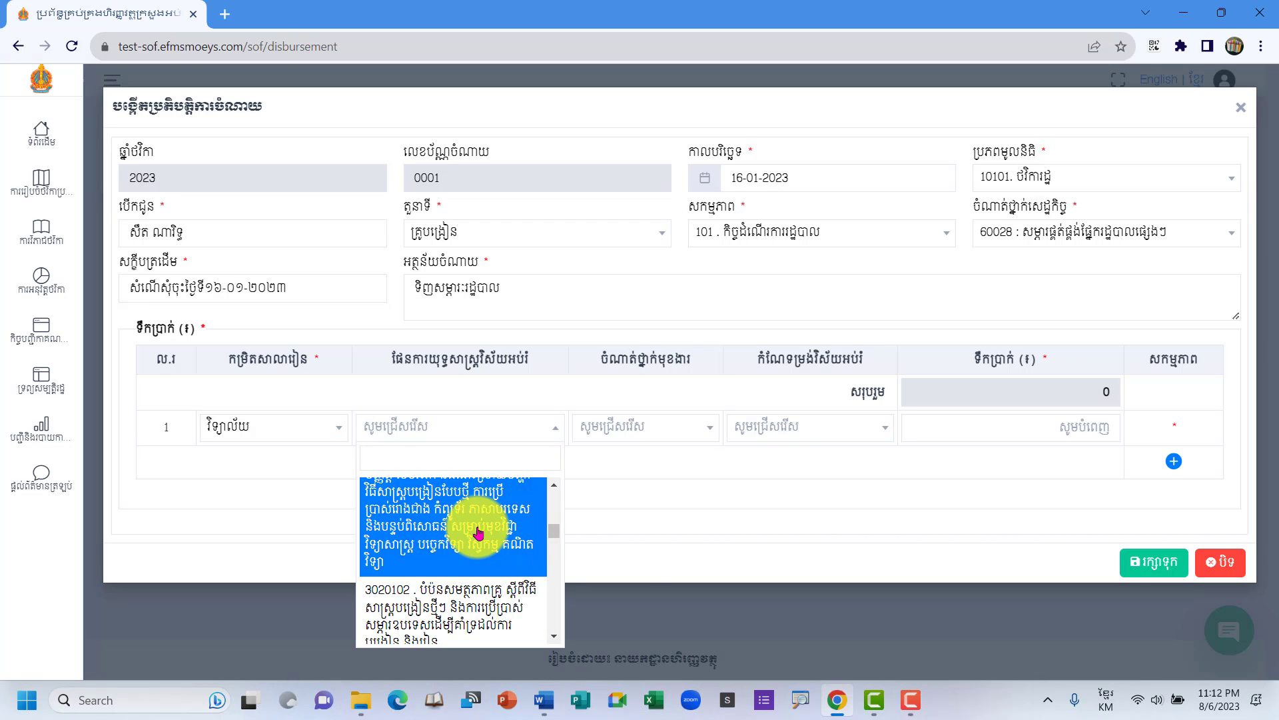
scroll(468, 537, "down", 3)
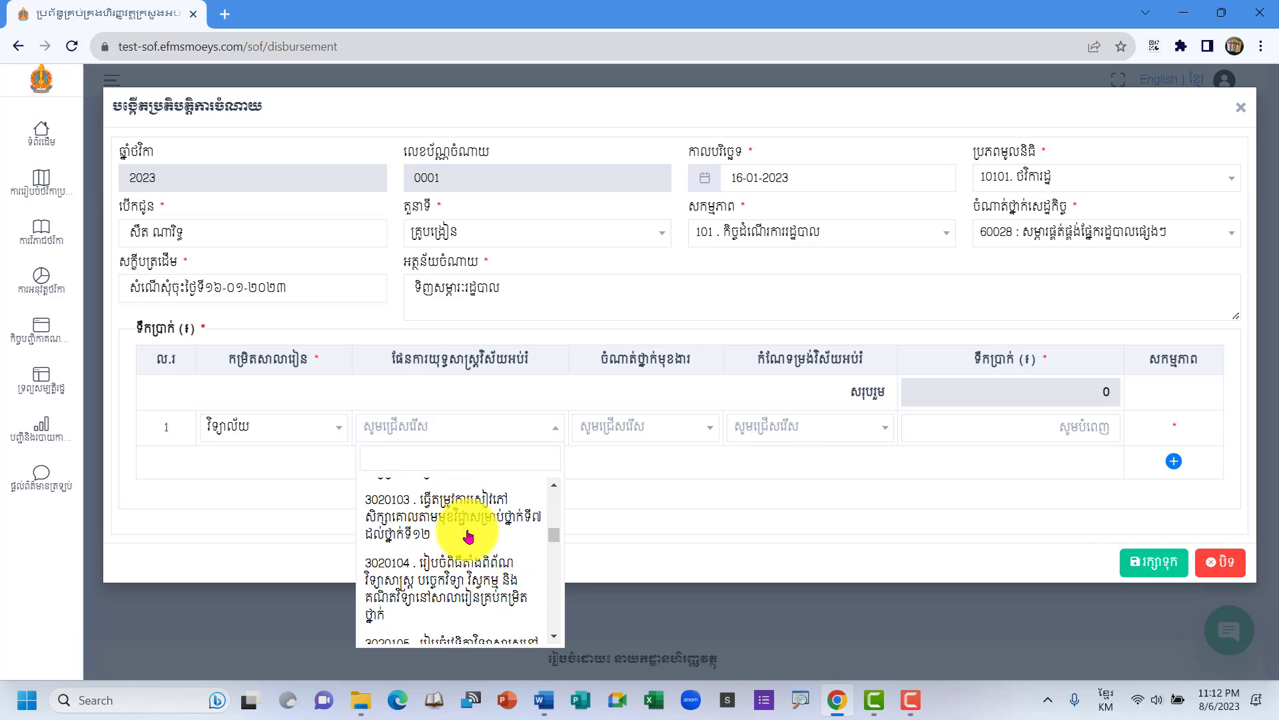
scroll(518, 574, "down", 3)
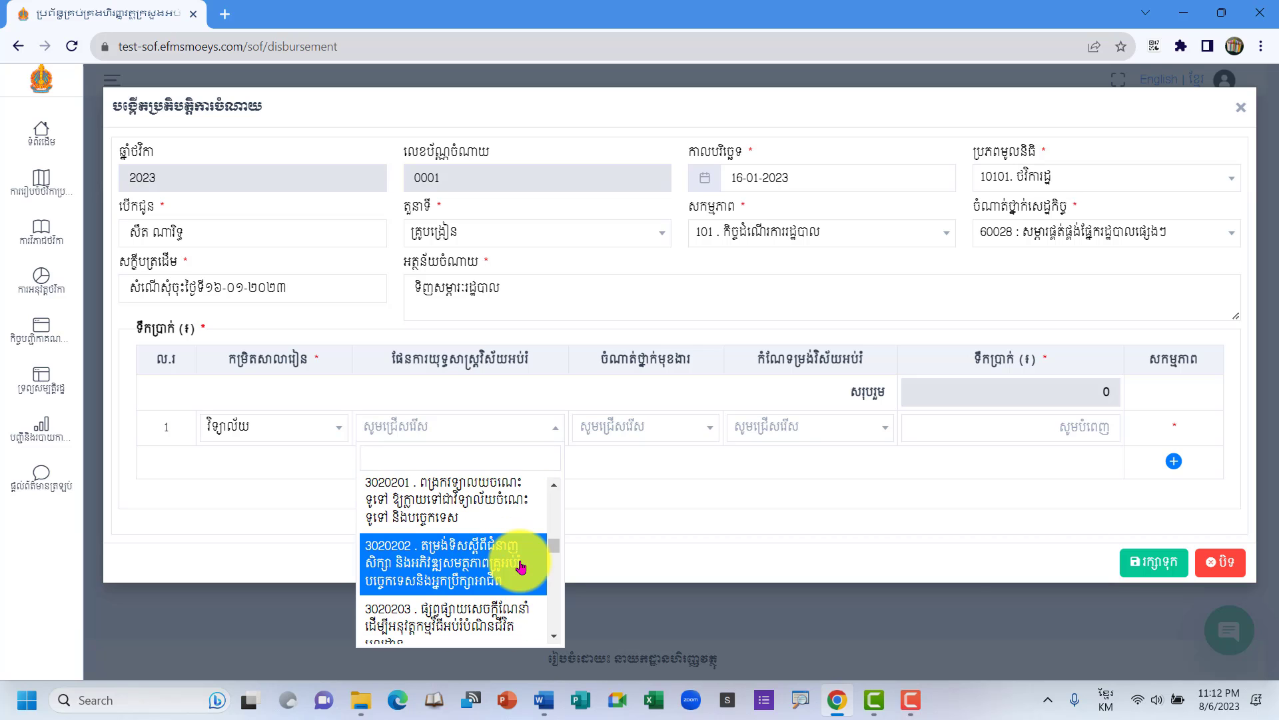
scroll(521, 566, "down", 4)
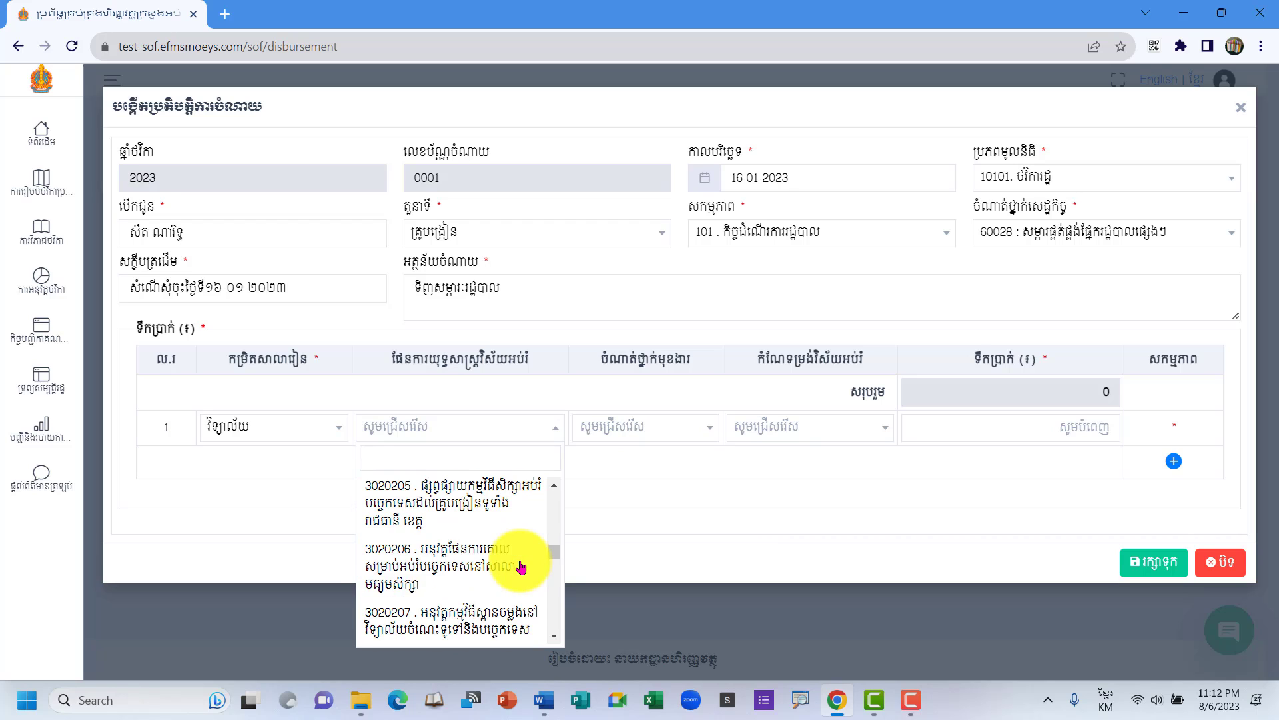
scroll(521, 566, "down", 5)
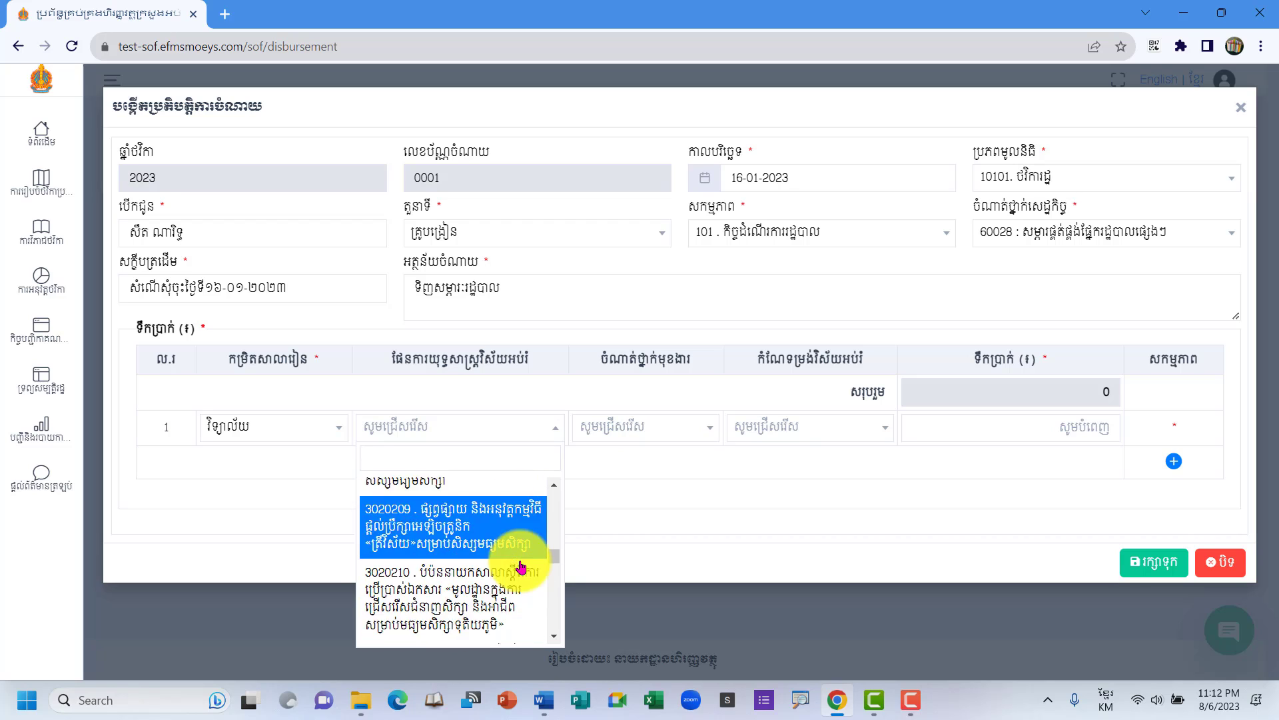
scroll(525, 550, "down", 2)
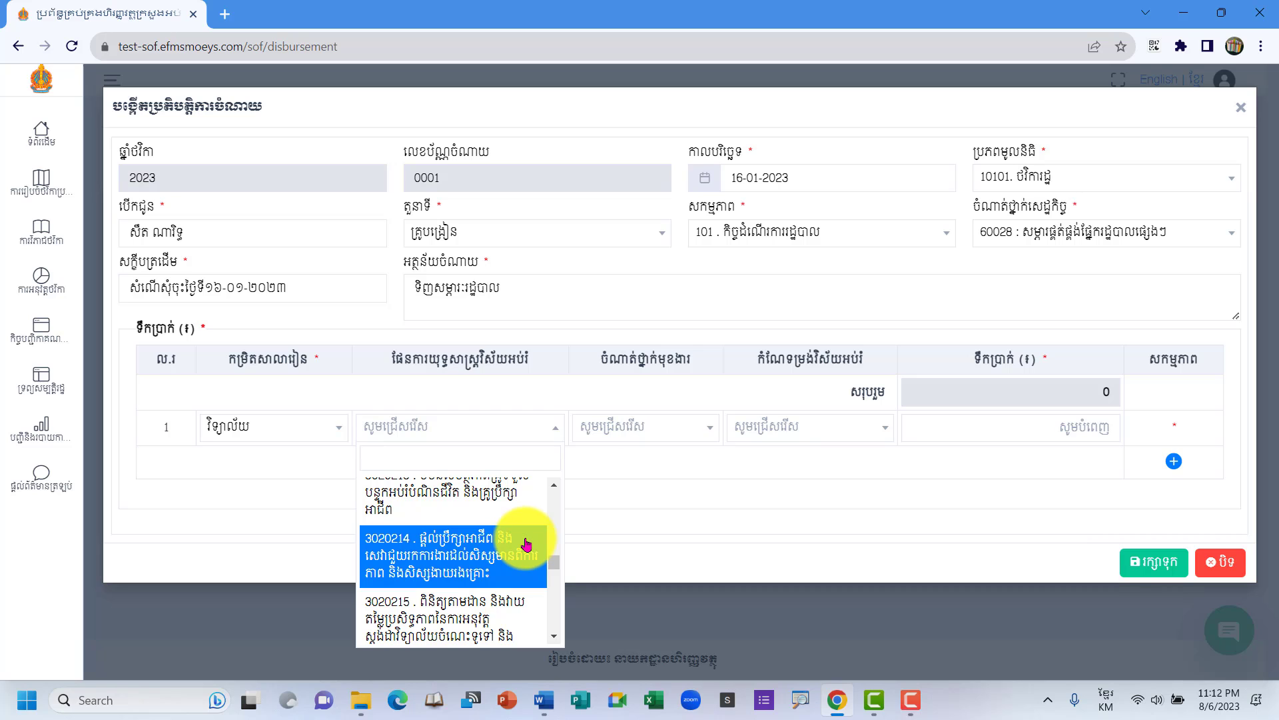
scroll(514, 545, "down", 8)
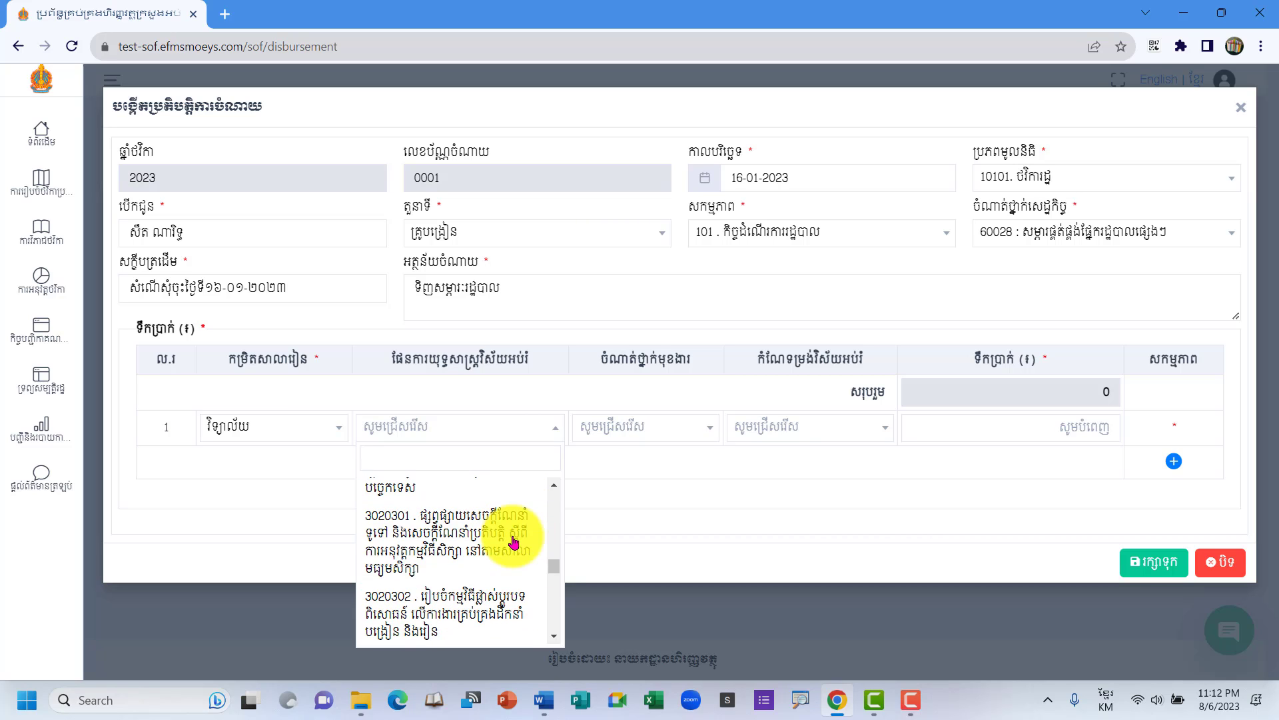
scroll(513, 553, "up", 10)
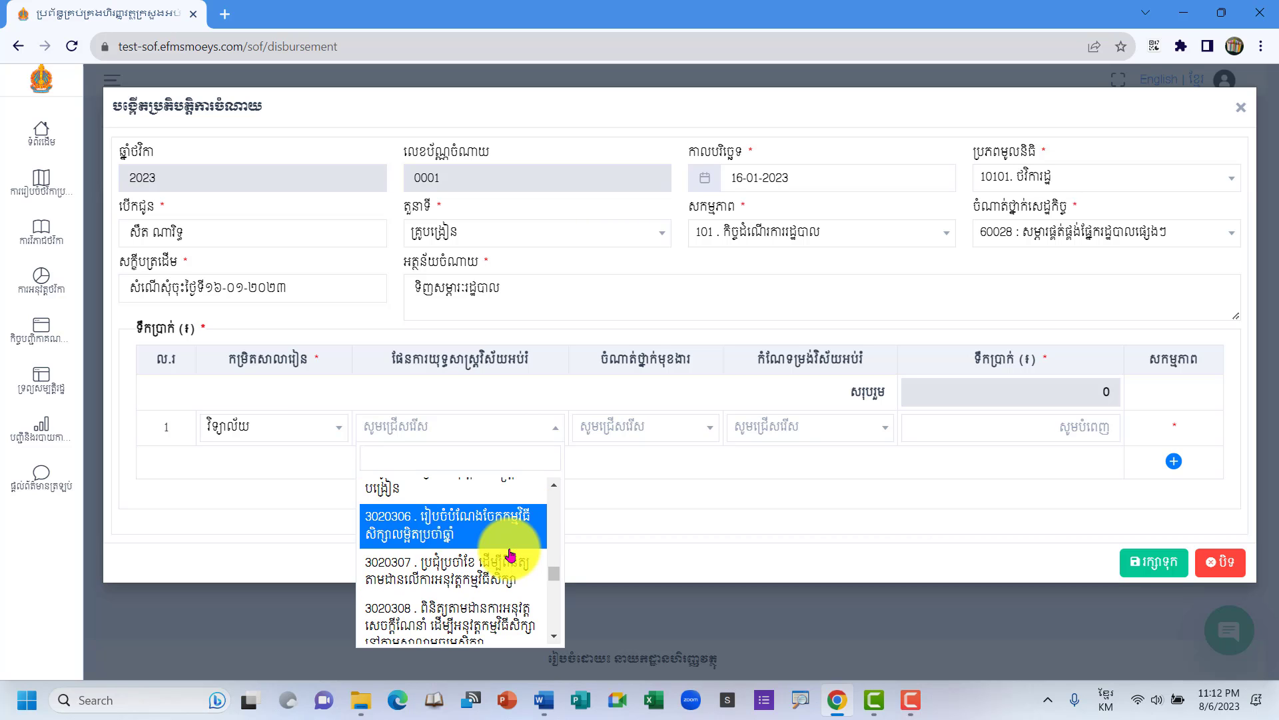
scroll(518, 547, "up", 3)
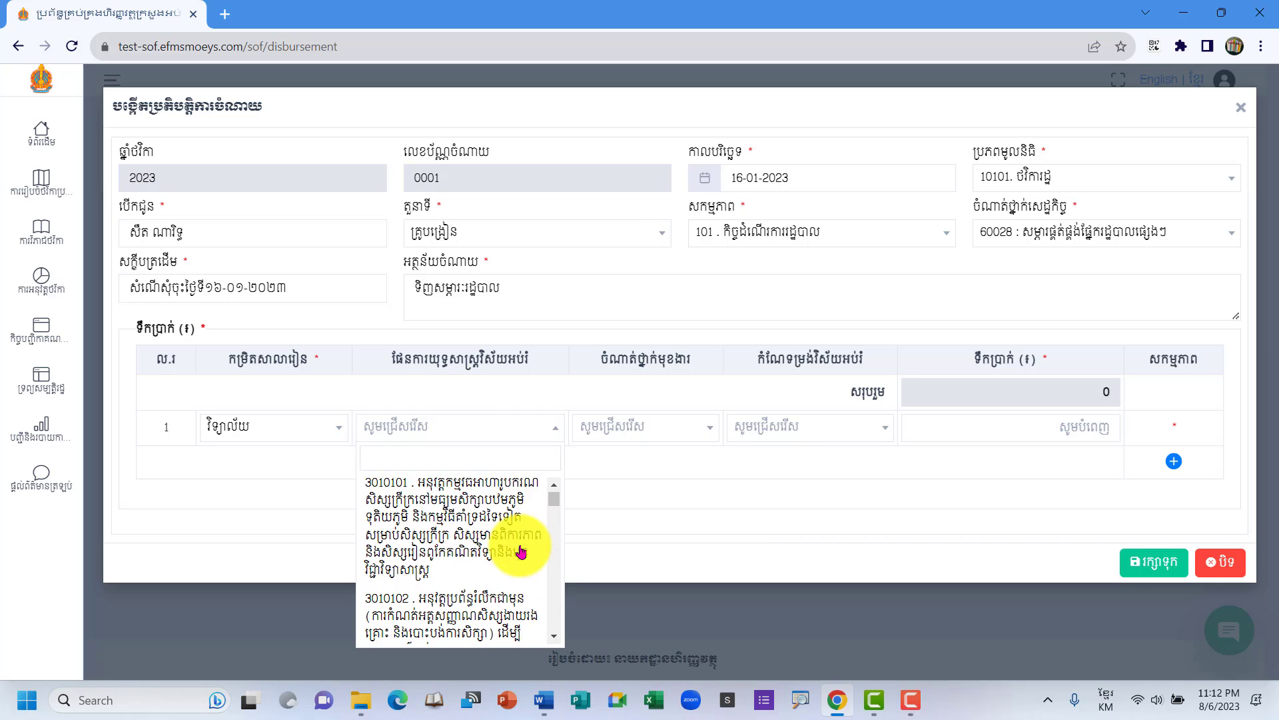
left_click(497, 504)
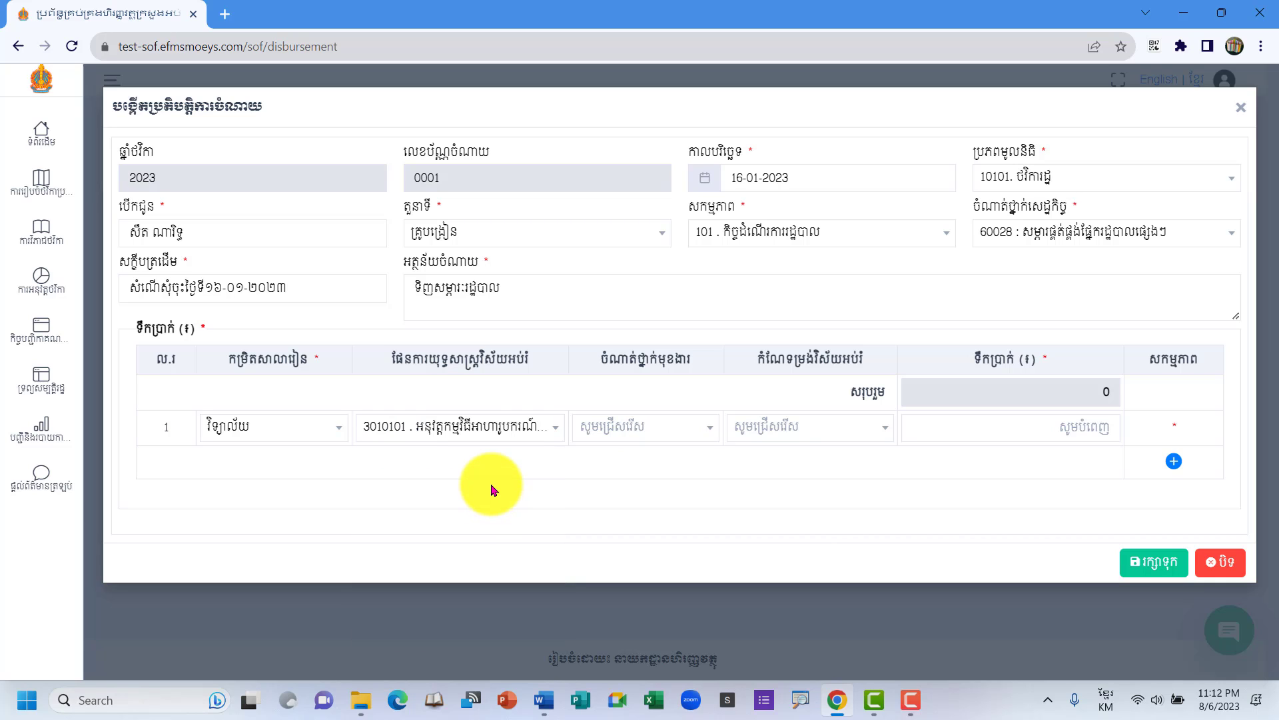
Set row 1's function classification to 70922.
left_click(681, 430)
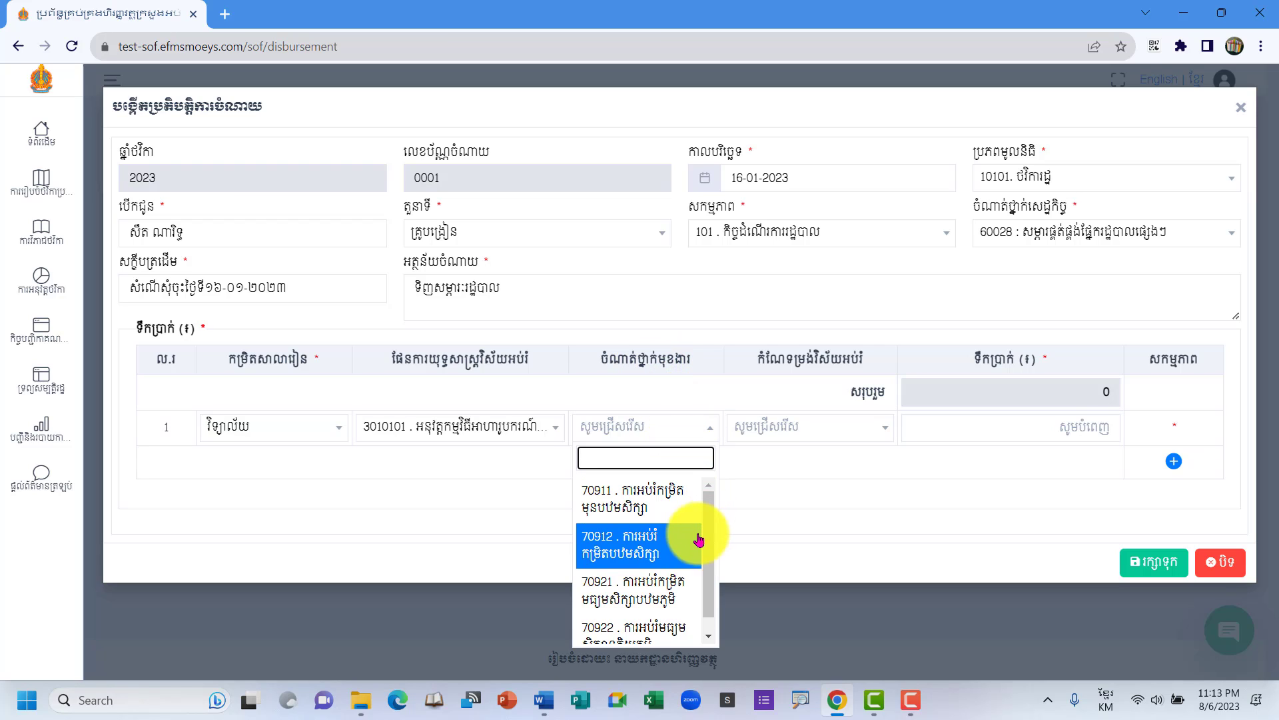
scroll(703, 595, "down", 1)
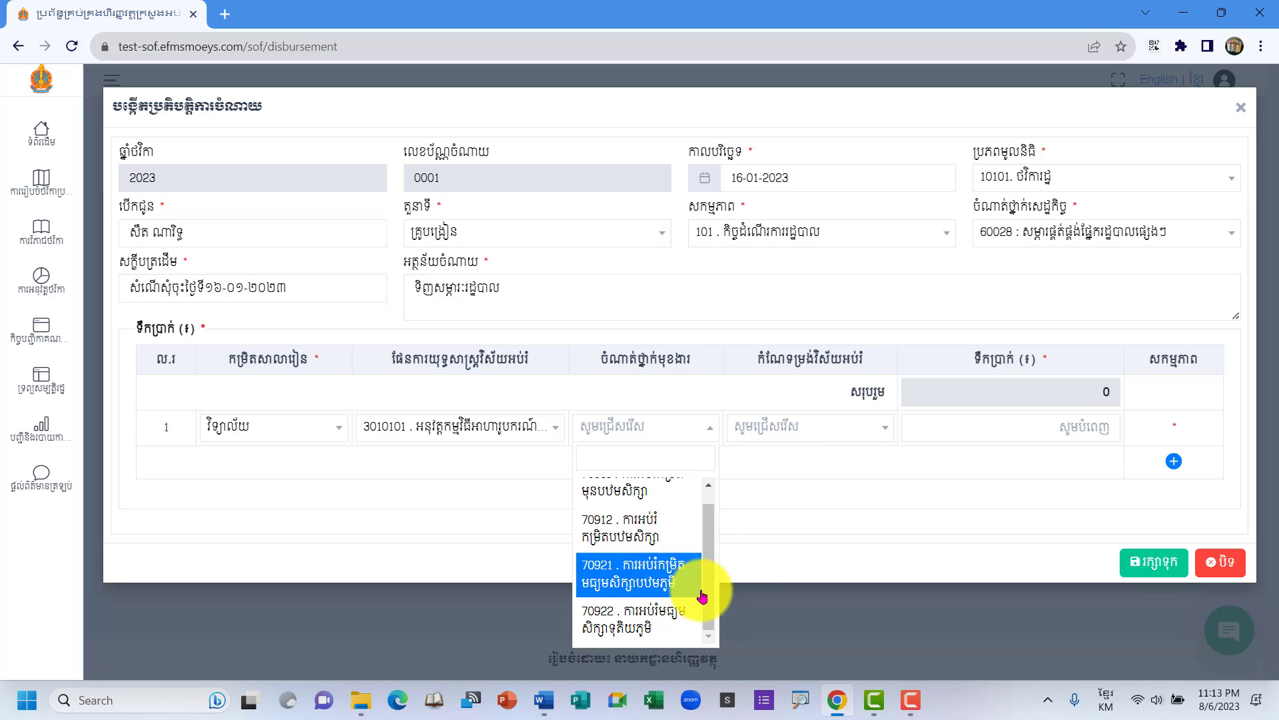
scroll(703, 595, "up", 2)
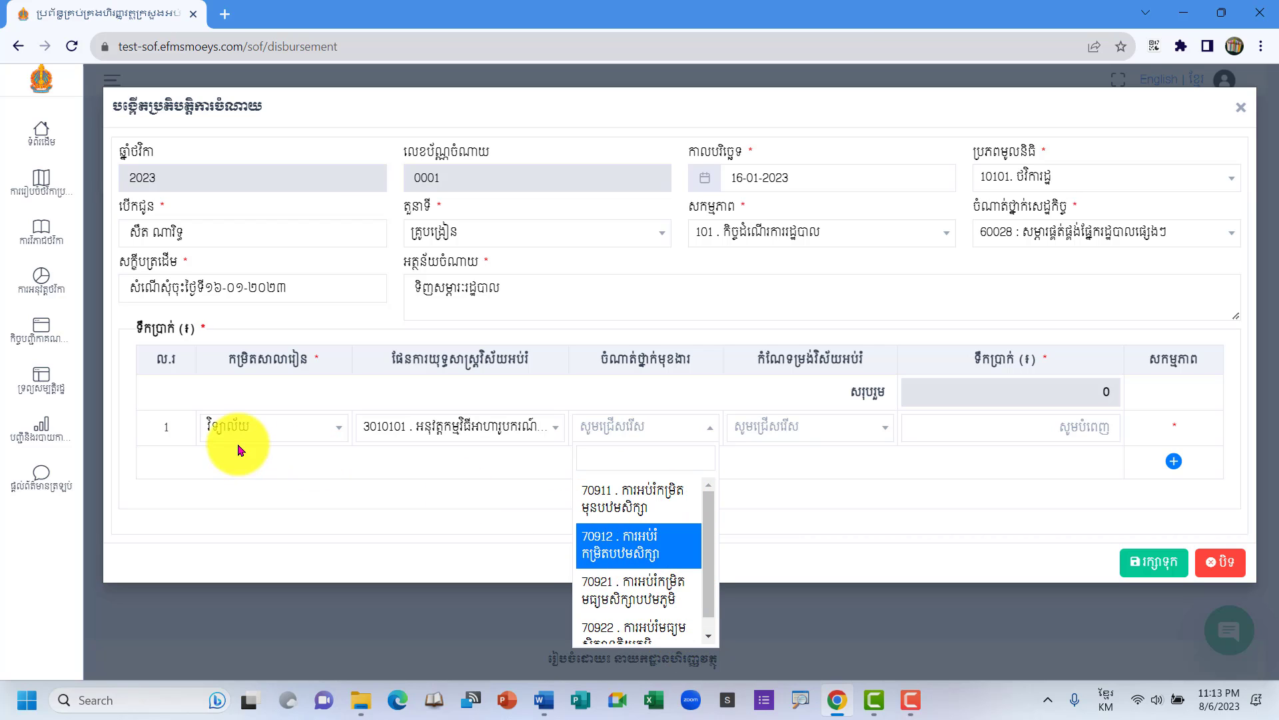
left_click(276, 426)
left_click(274, 426)
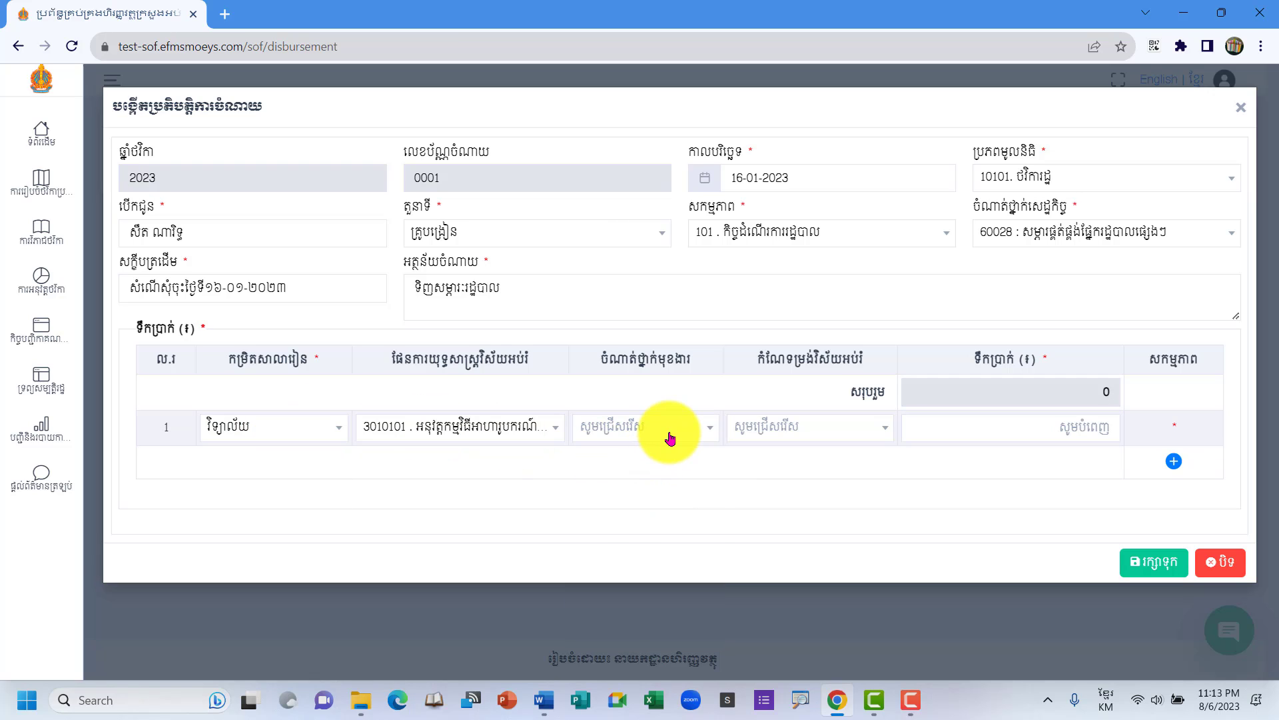
left_click(666, 432)
scroll(707, 631, "down", 1)
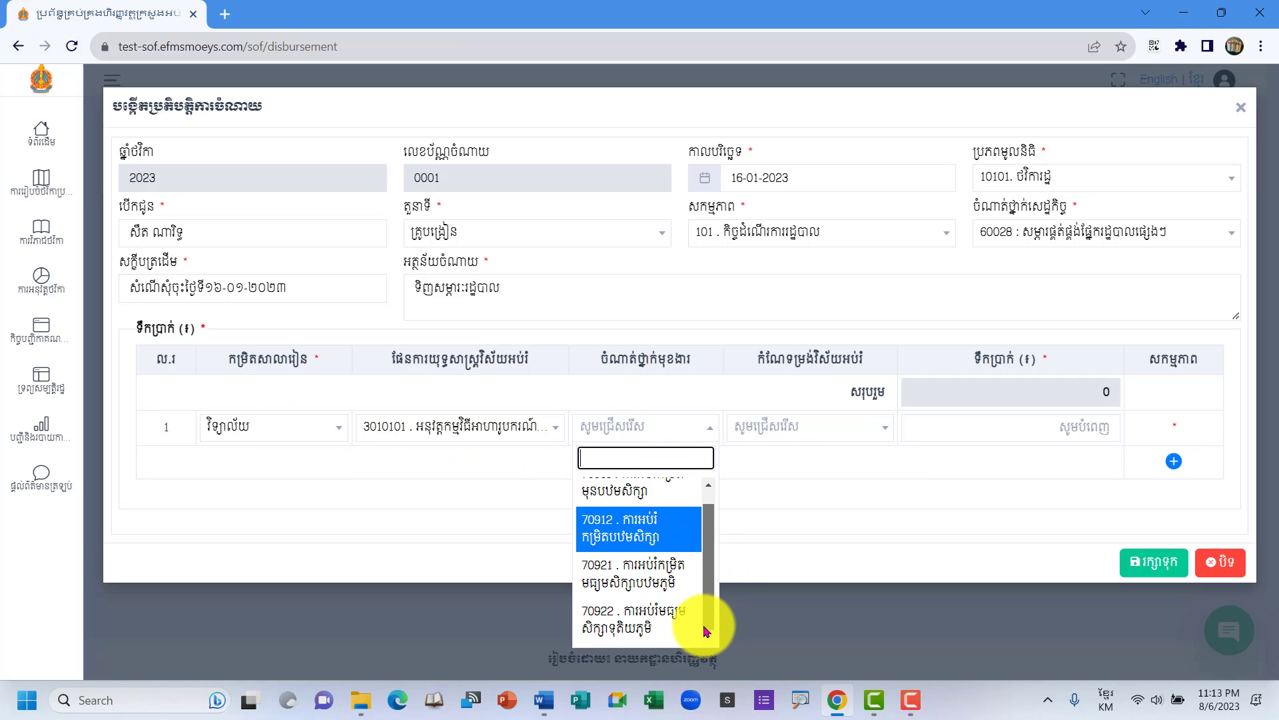
left_click(652, 631)
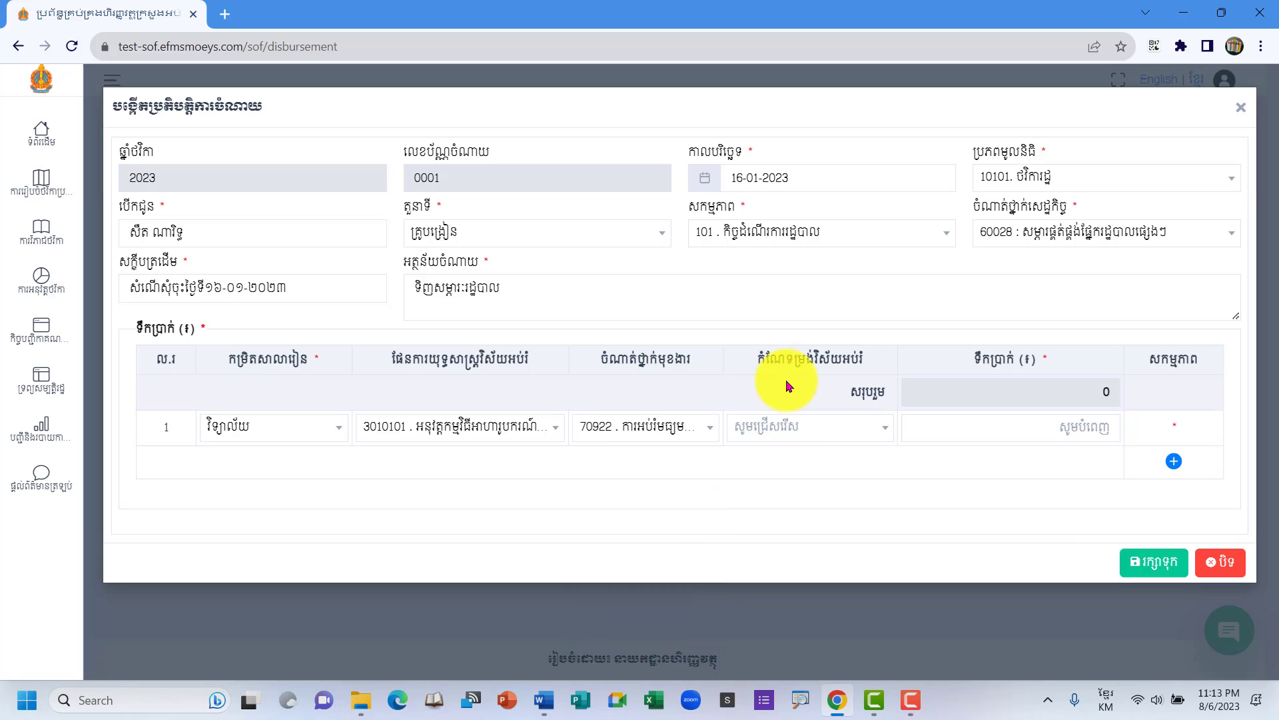
Set row 1's education reform to option 01.
left_click(804, 431)
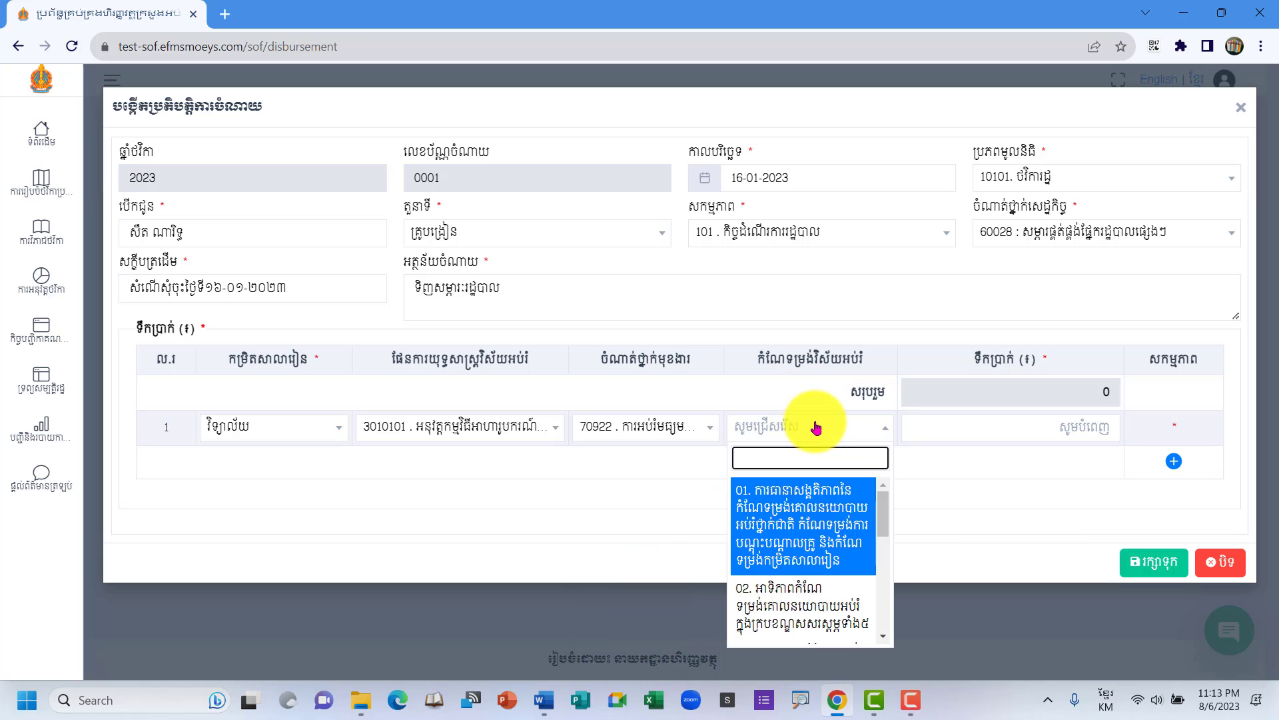
scroll(829, 566, "down", 5)
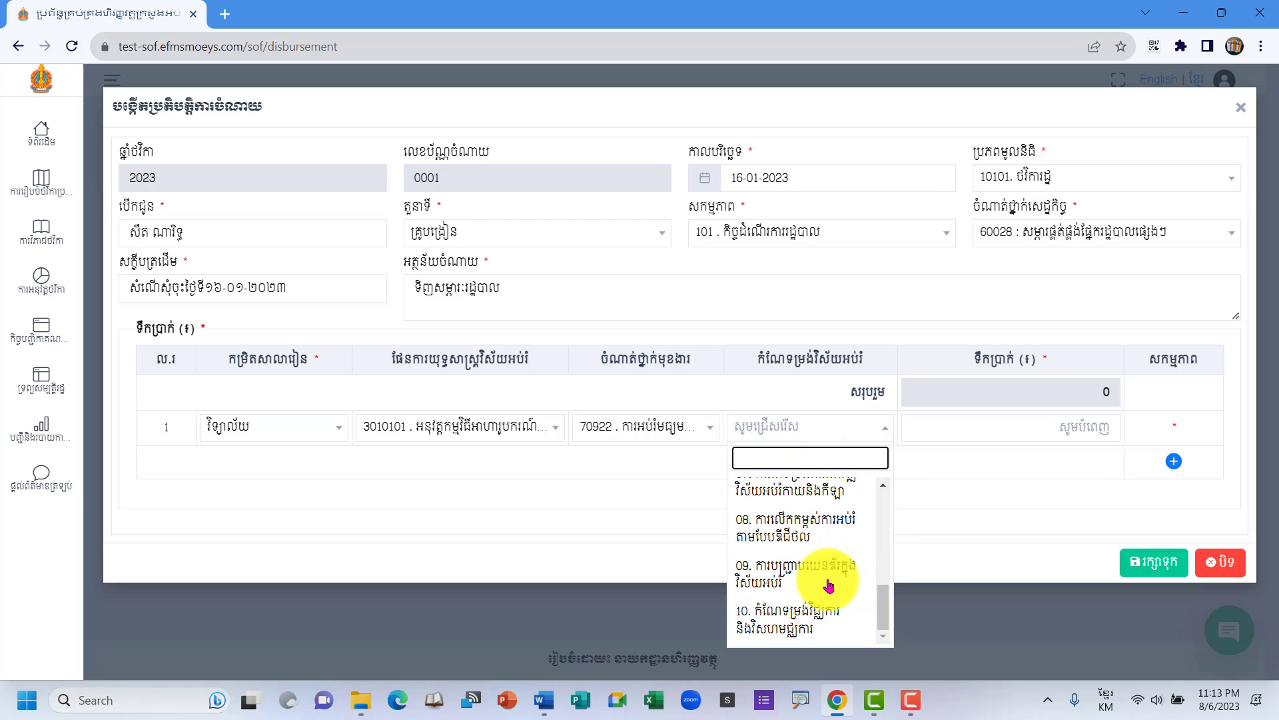
scroll(828, 580, "up", 5)
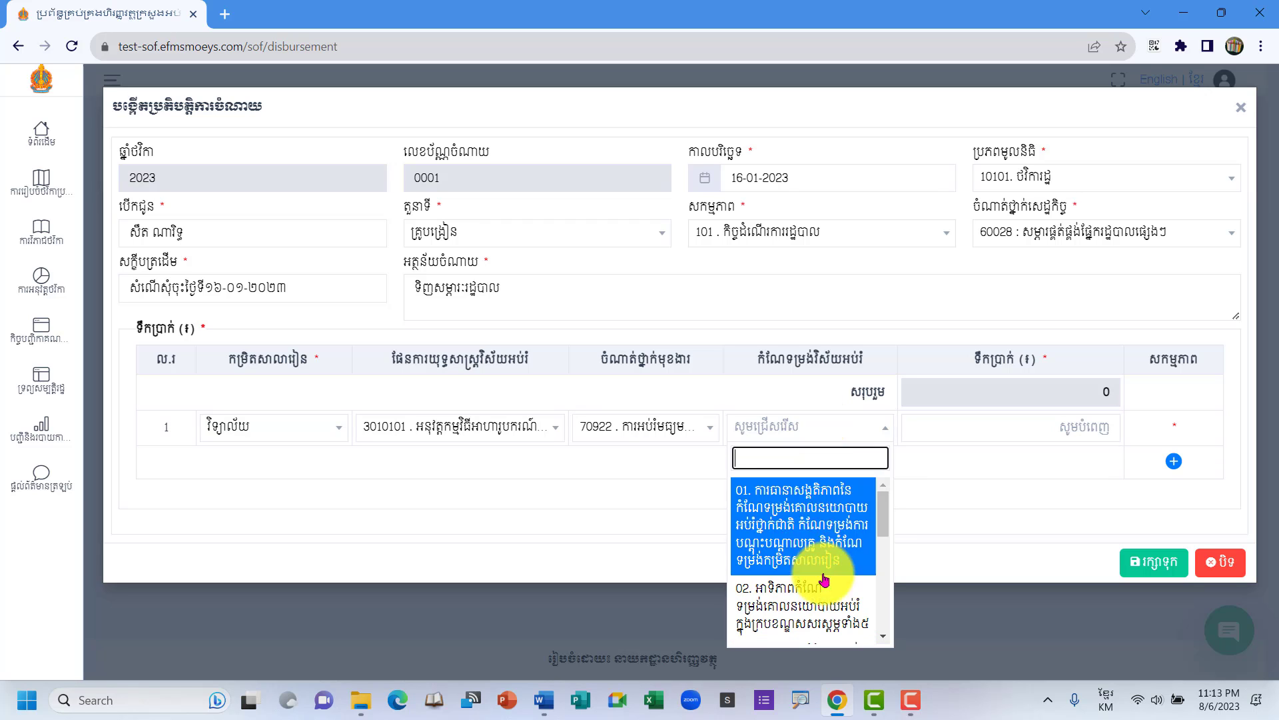
left_click(798, 513)
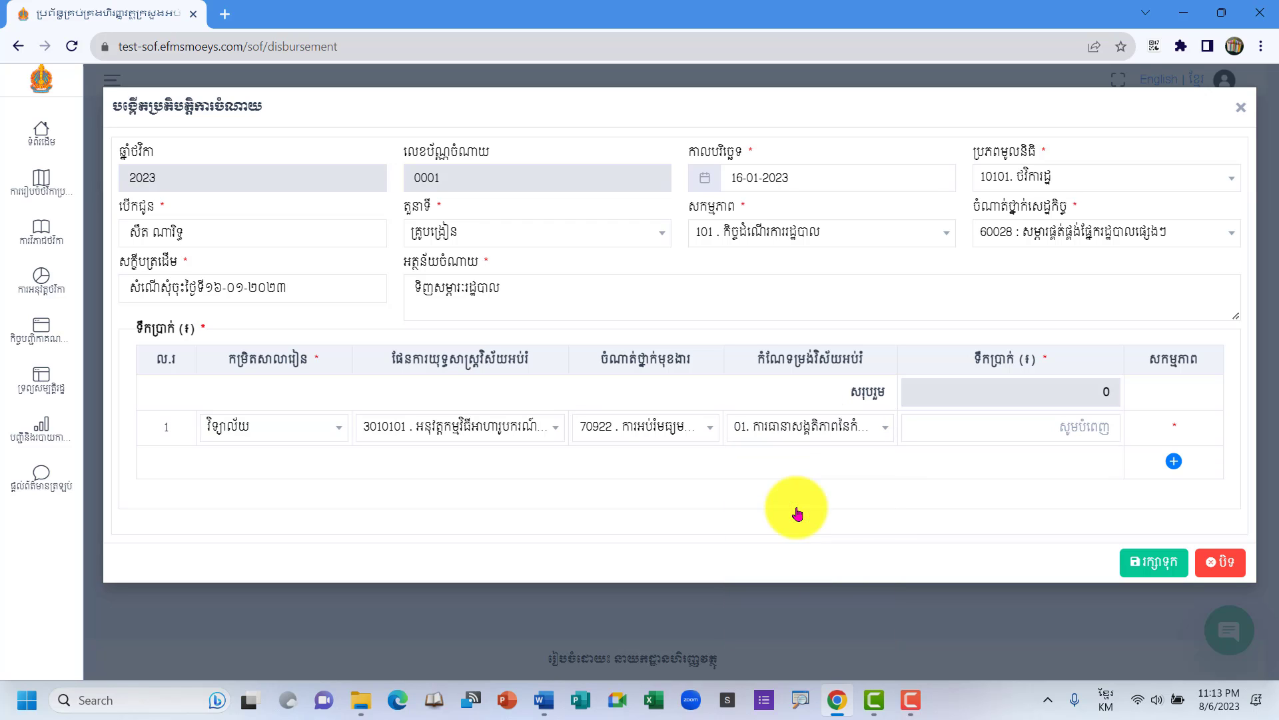
left_click(969, 428)
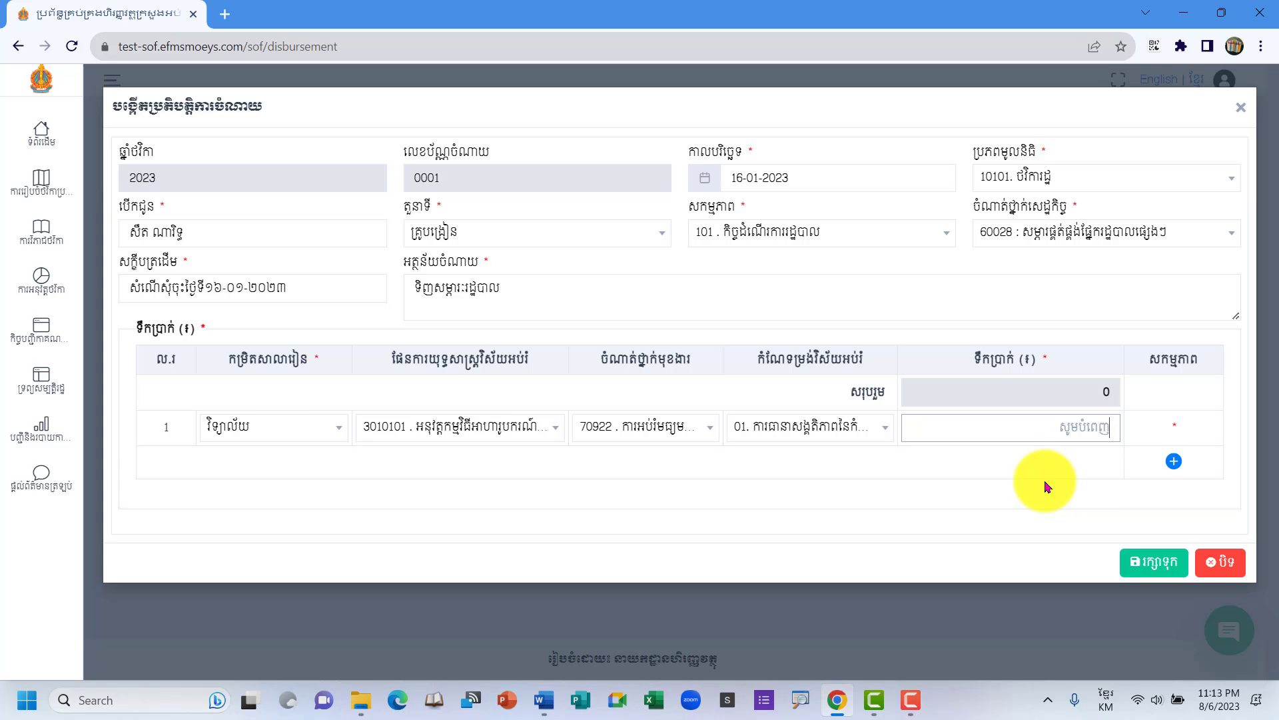
left_click(544, 700)
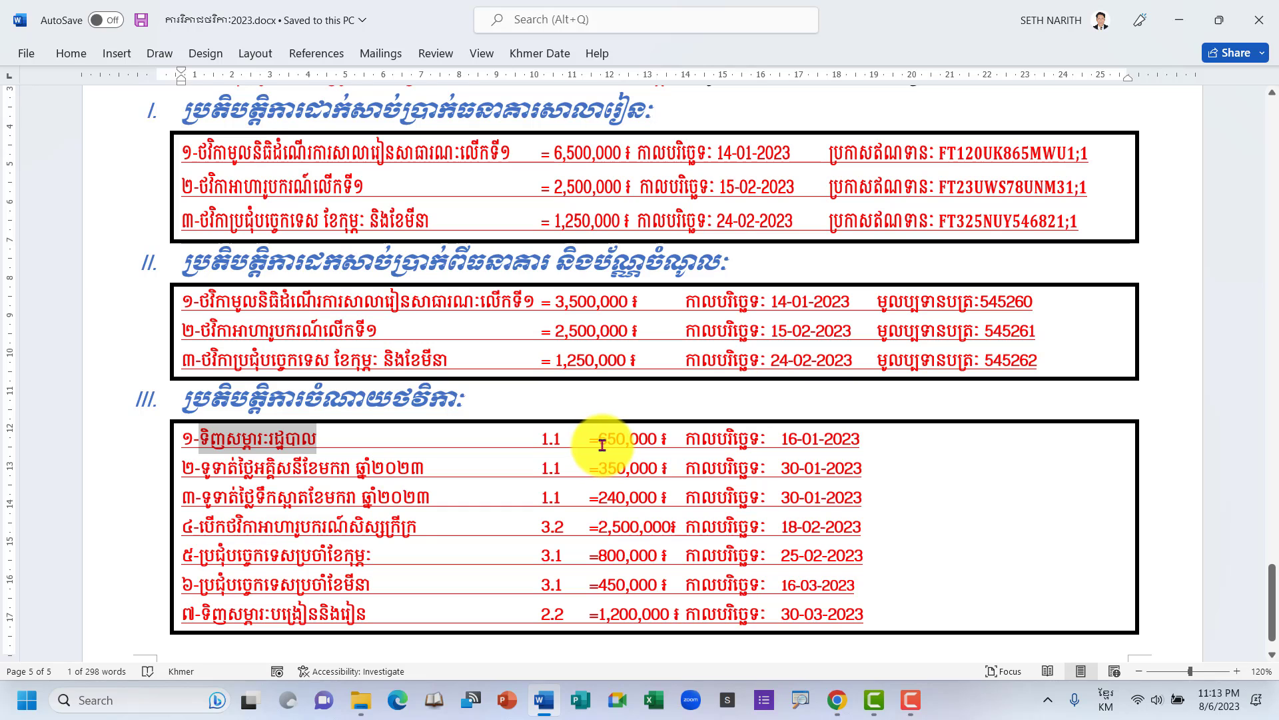
left_click_drag(600, 441, 659, 441)
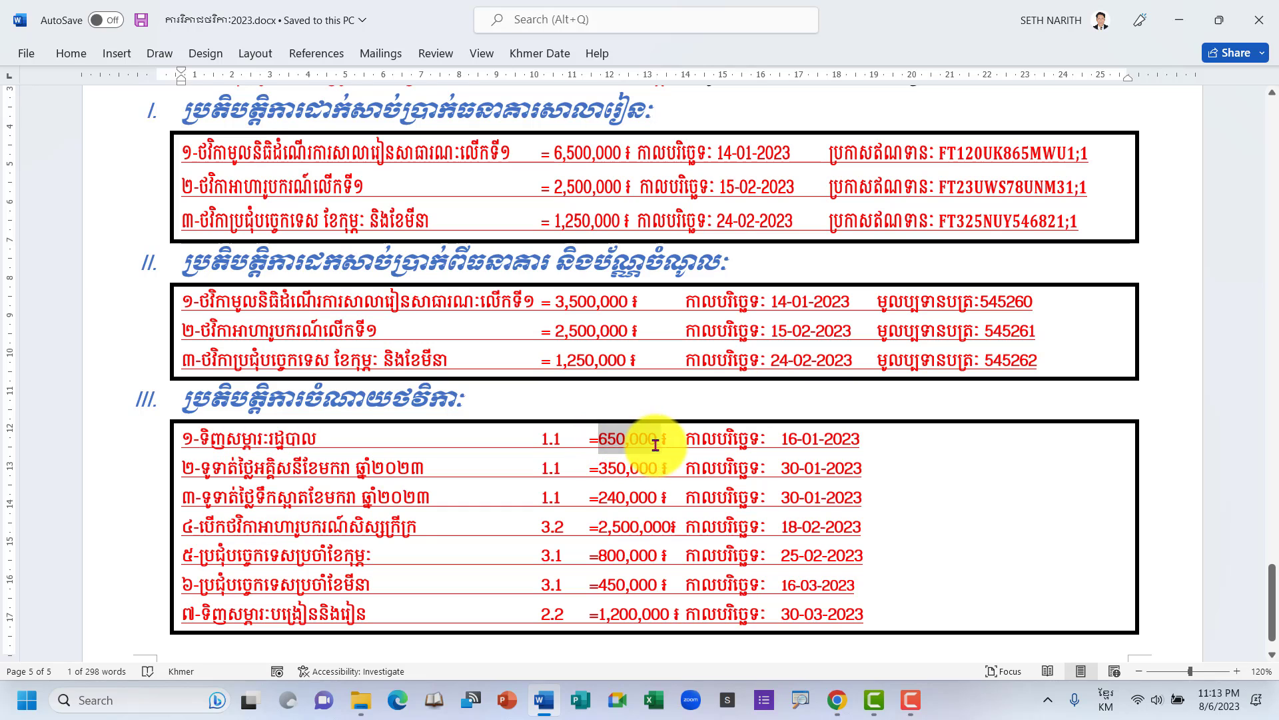
left_click(837, 701)
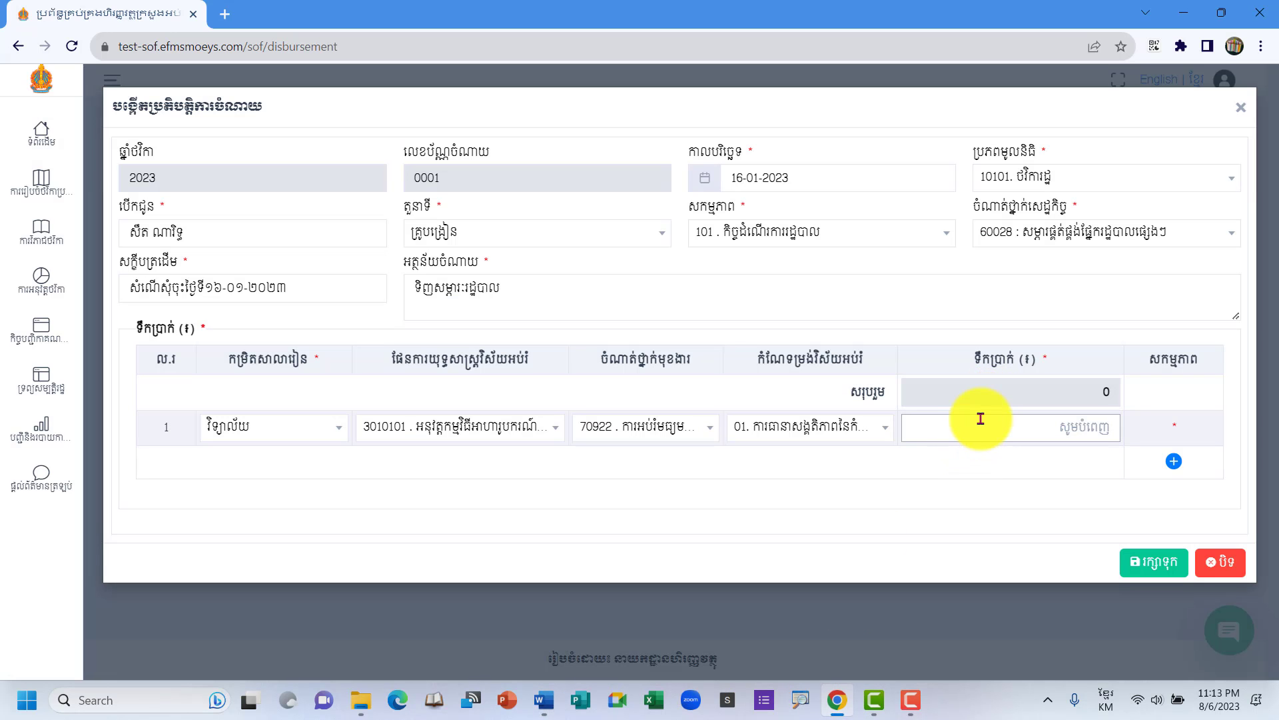
Enter 650000 in row 1's amount field.
left_click(980, 418)
type("650,000")
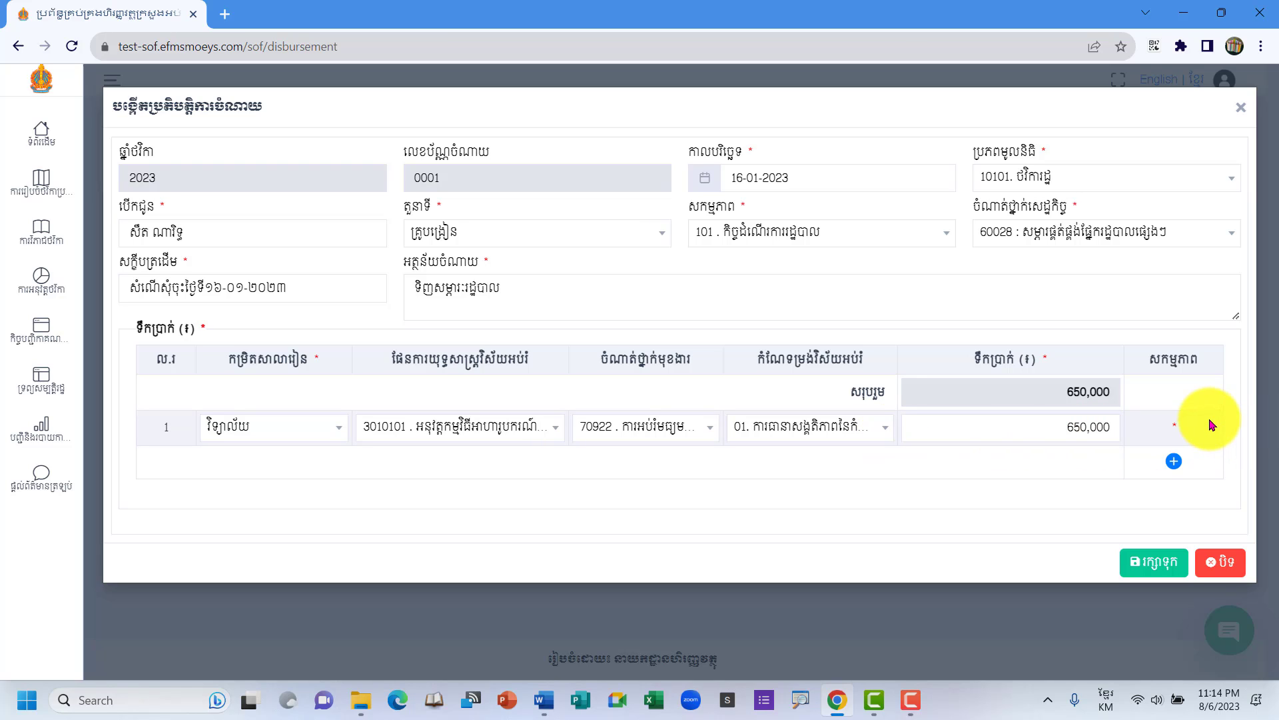
left_click(1175, 461)
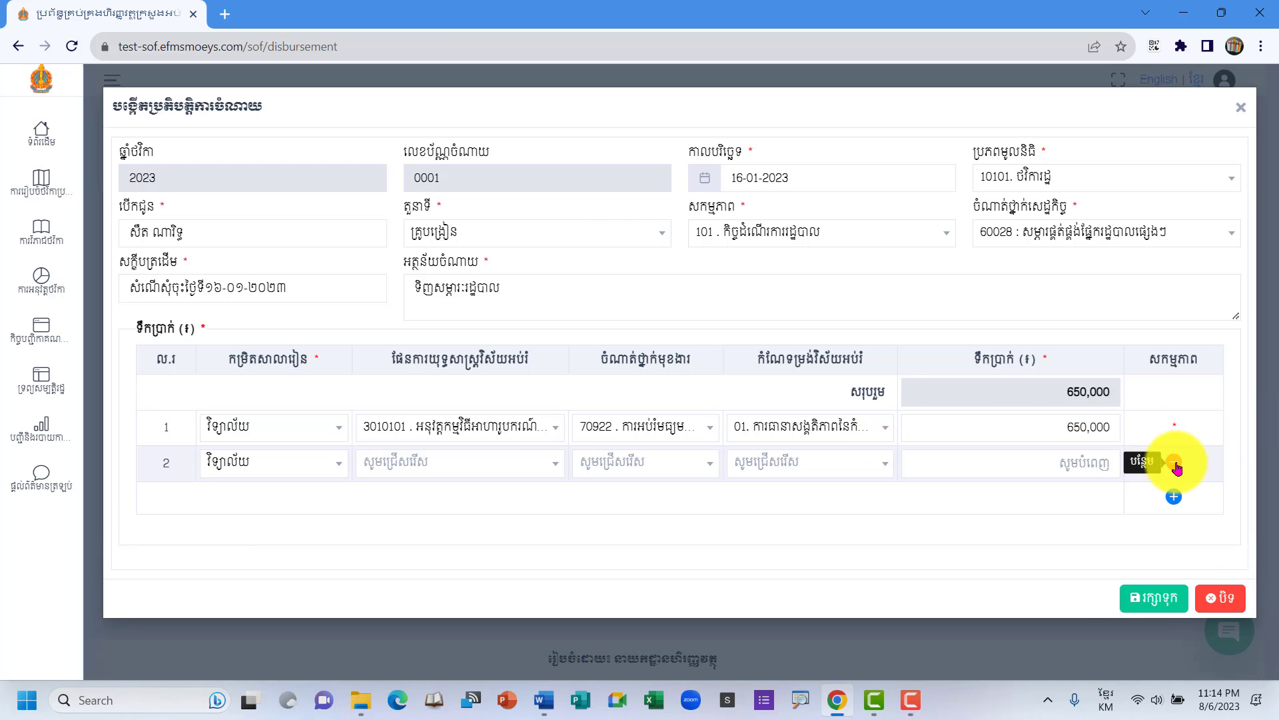
left_click(322, 466)
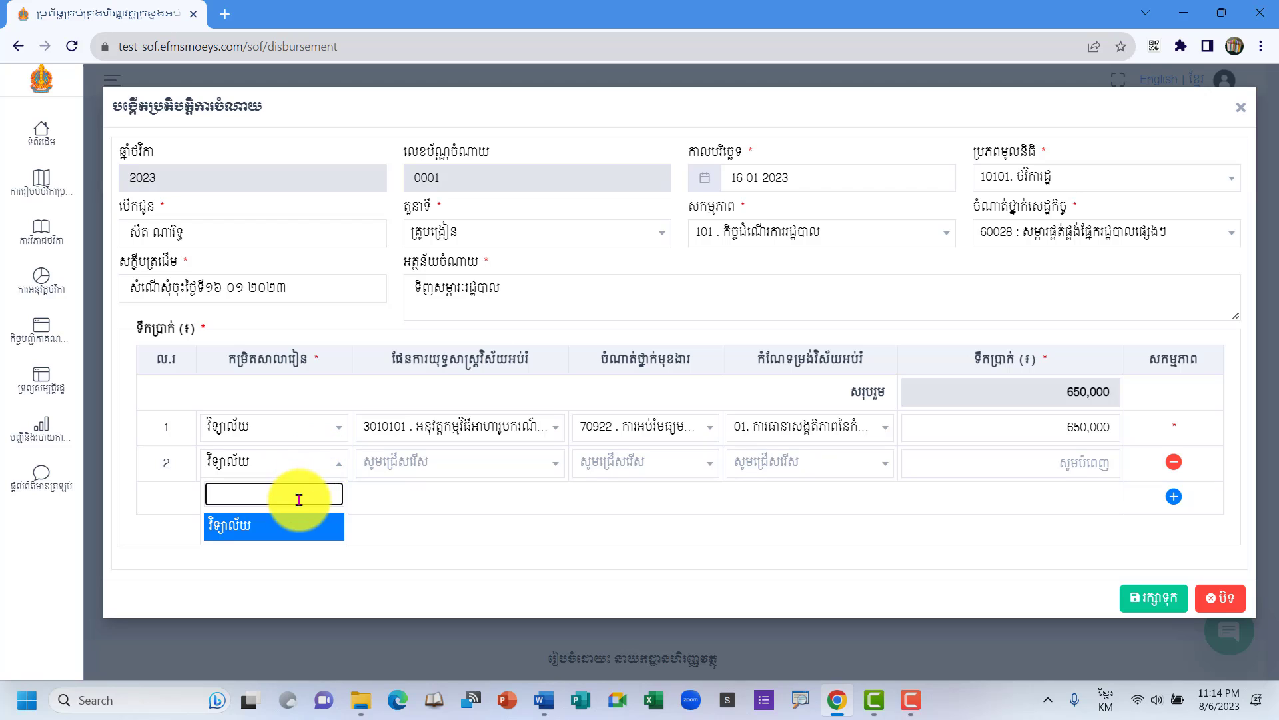
left_click(300, 470)
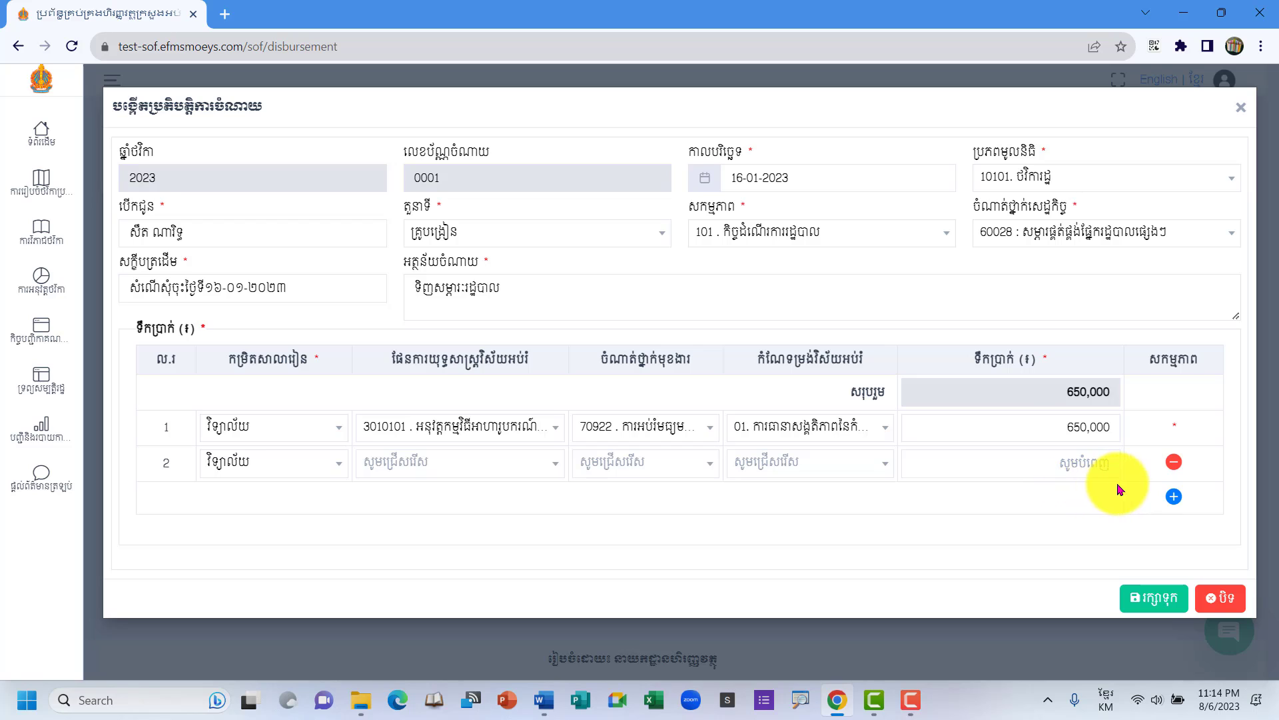
left_click(1160, 604)
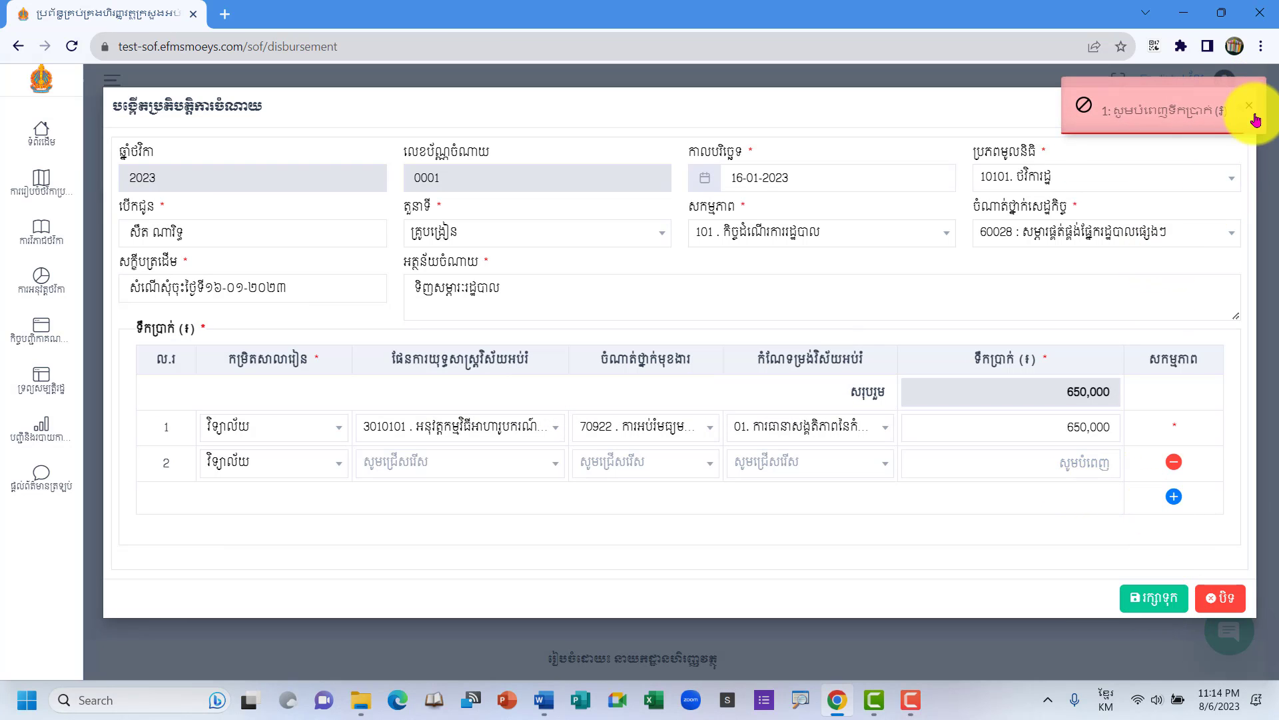
left_click(1249, 106)
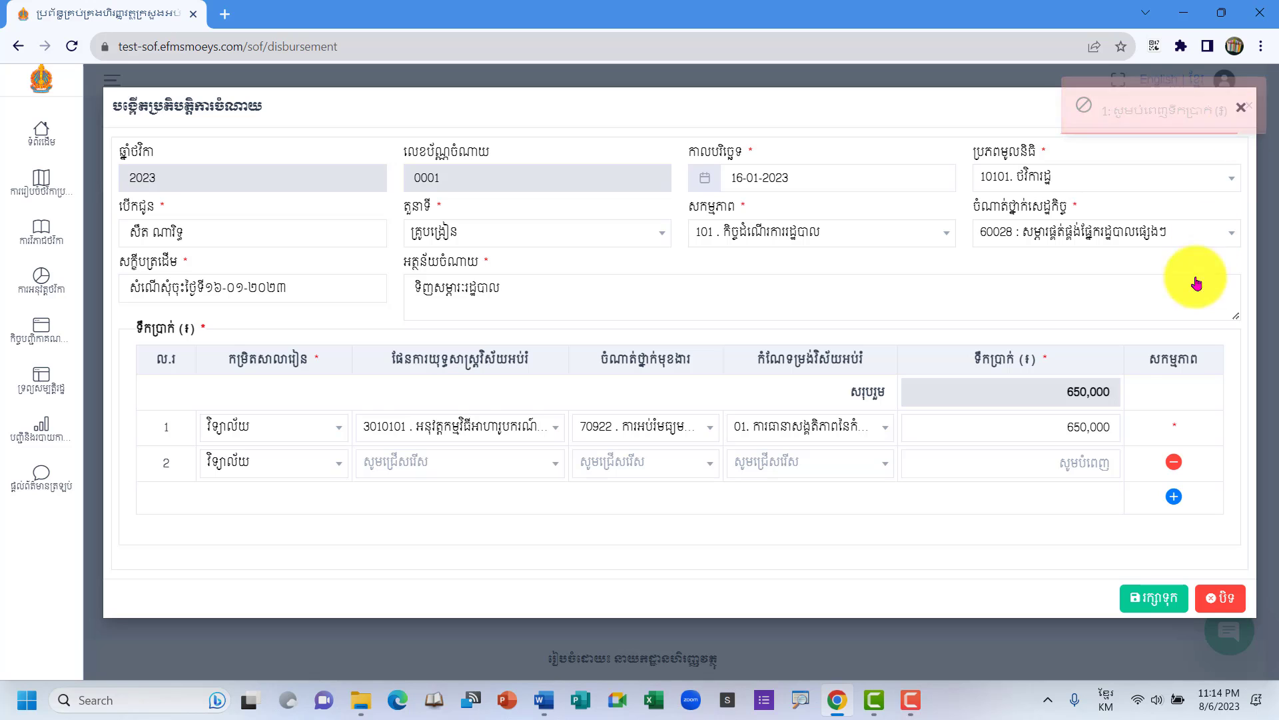
left_click(1174, 463)
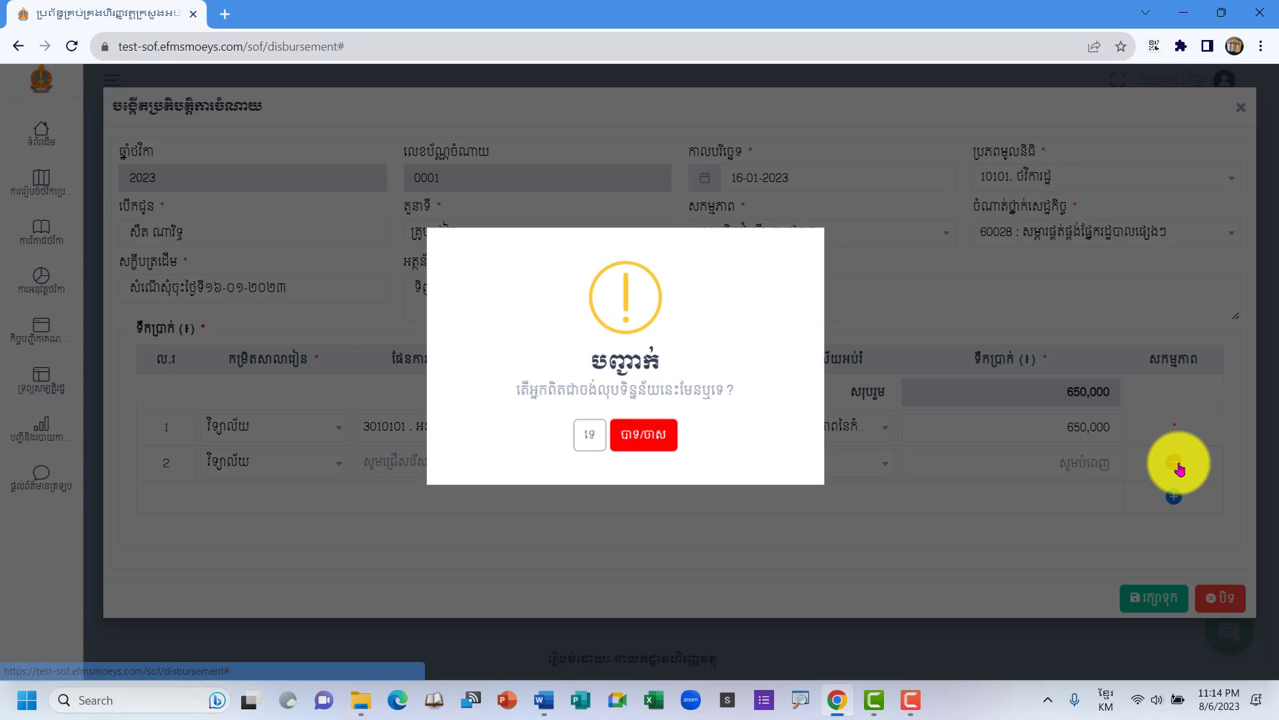
left_click(628, 435)
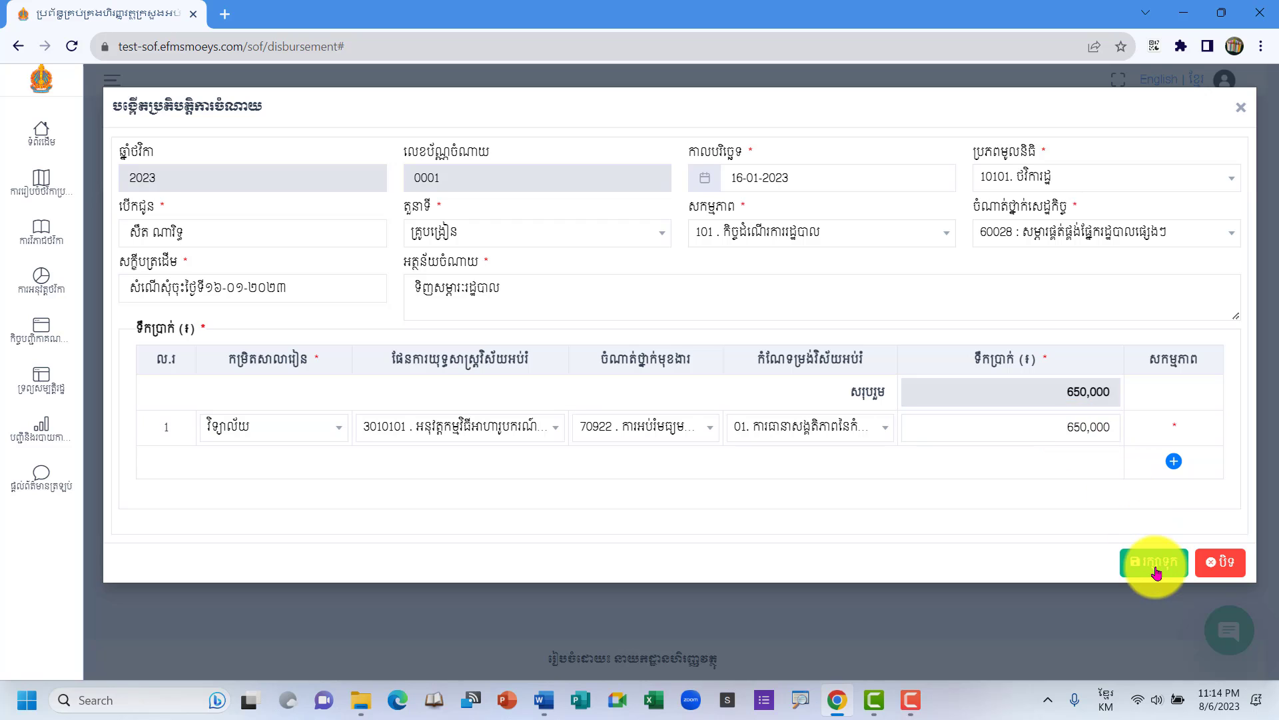
Save the 650,000 disbursement and go to the income transactions page.
left_click(1165, 564)
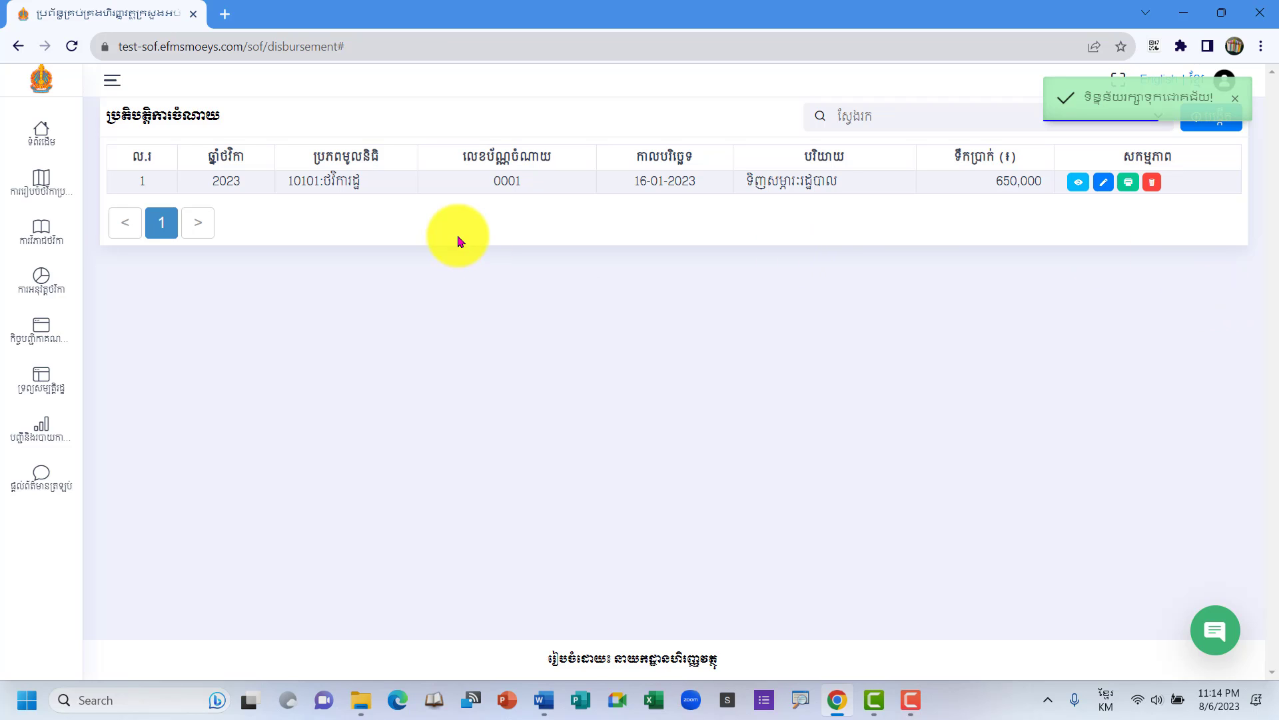
mouse_move(11, 270)
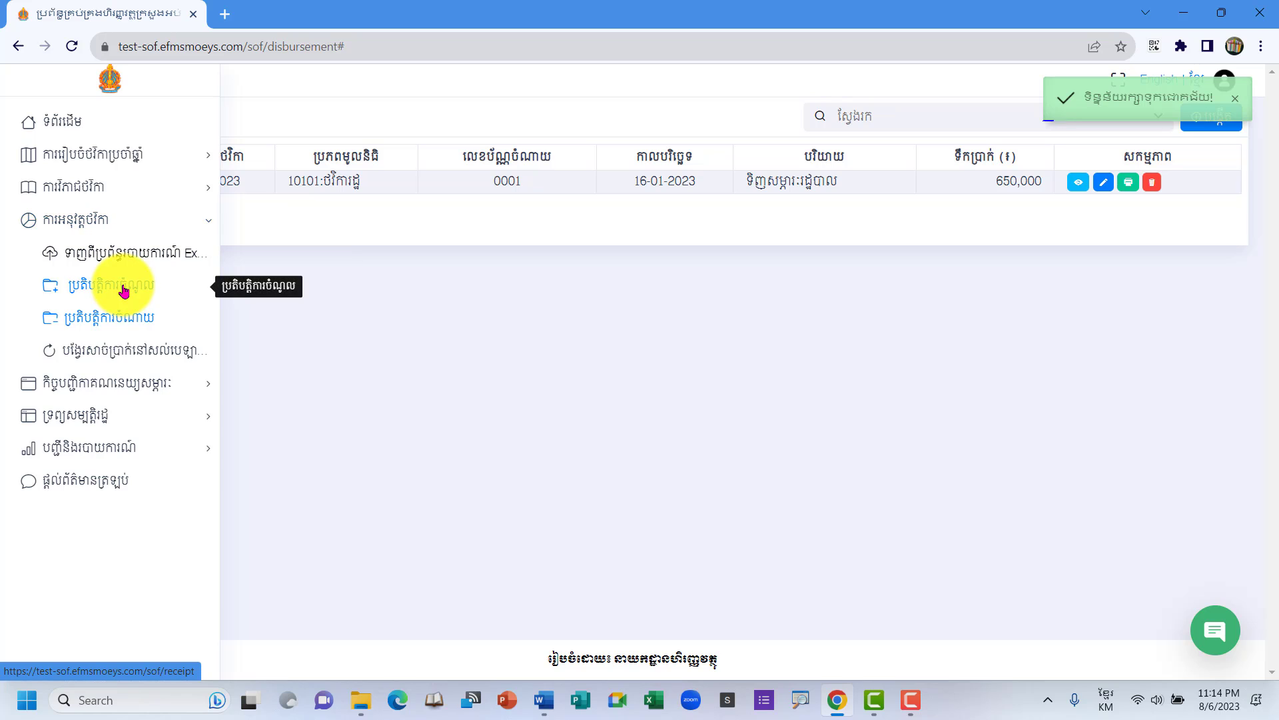
left_click(123, 290)
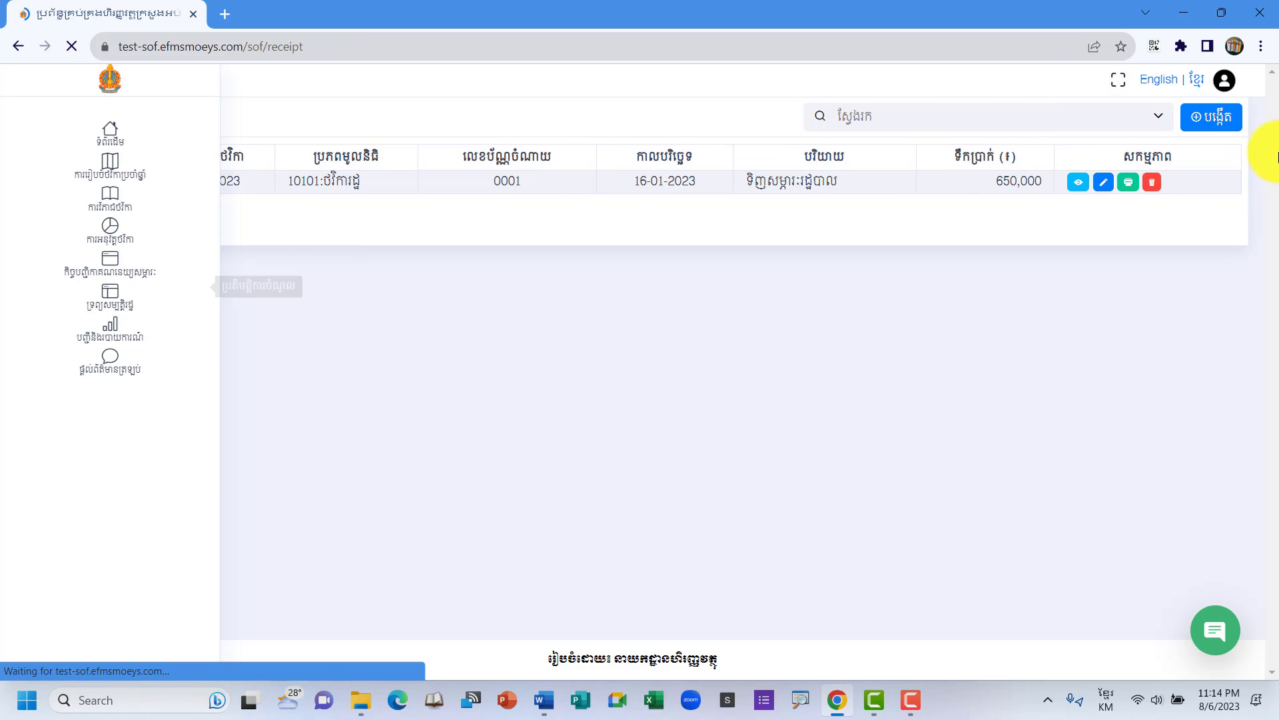
Search the receipts to list the school's three 2023 receipt records.
left_click(1158, 115)
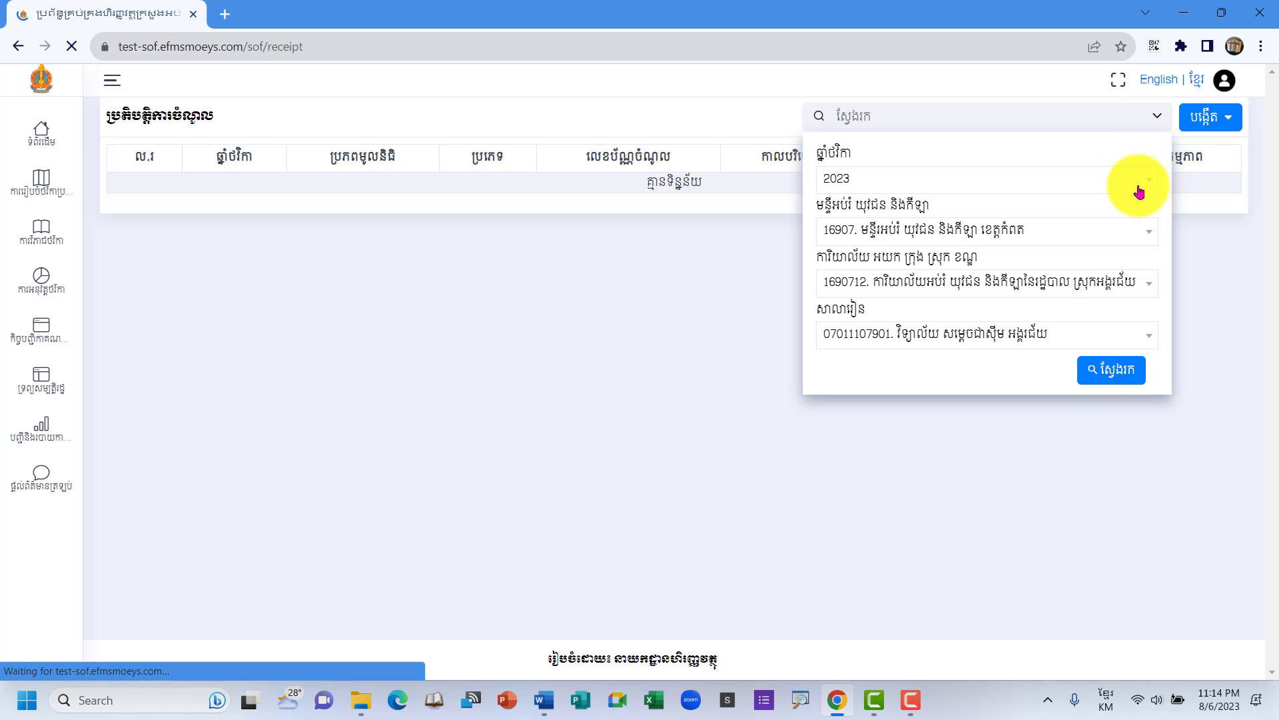
left_click(1099, 371)
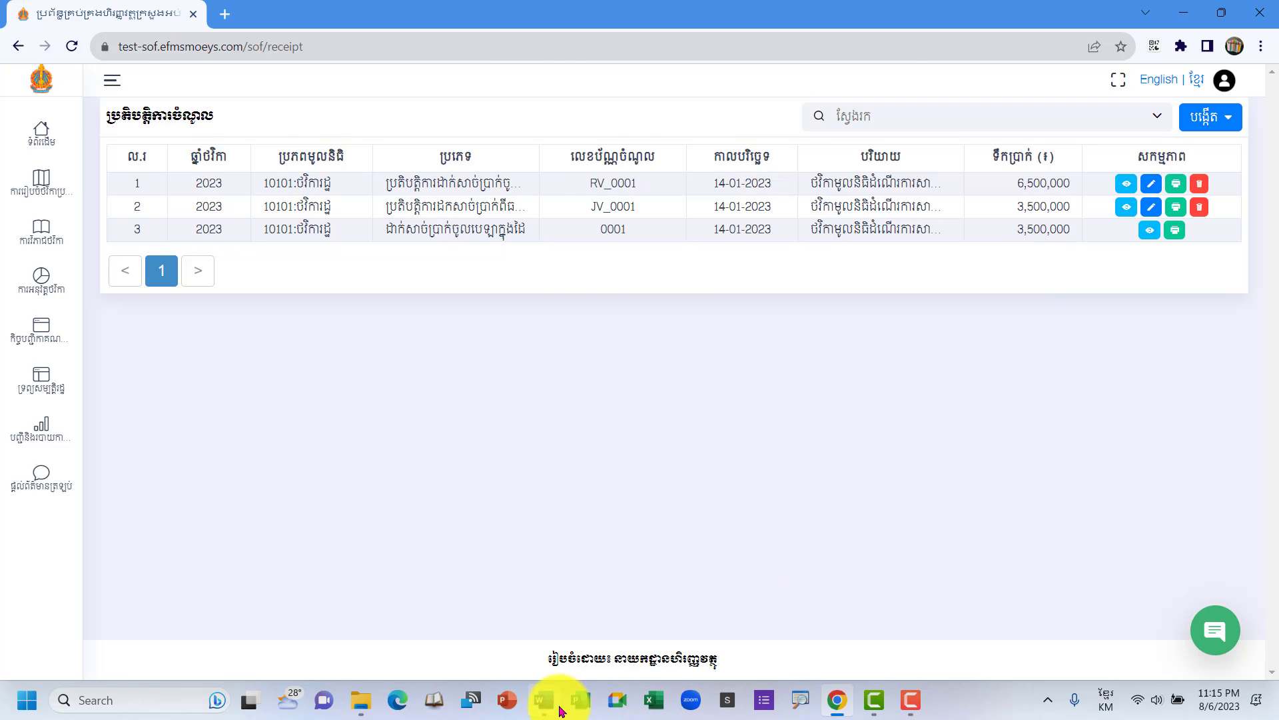
left_click(544, 700)
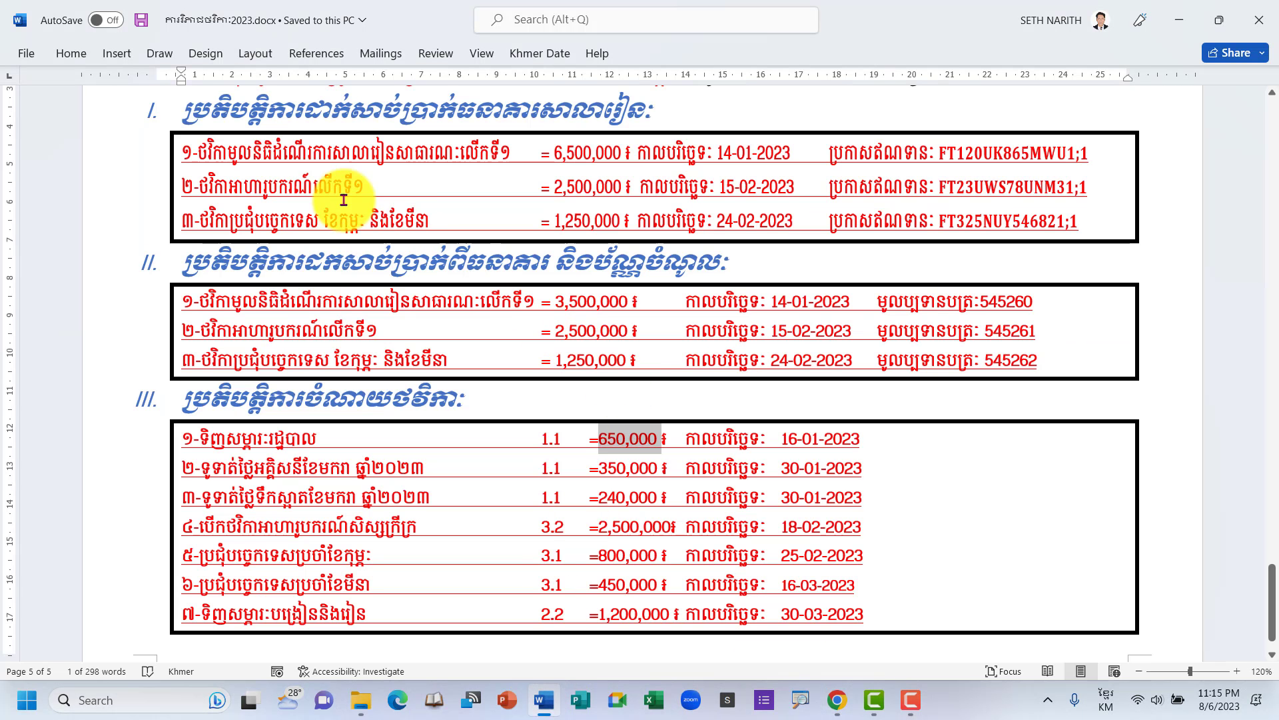
Review the second bank deposit entry in the Word budget document, then return to the receipts page.
left_click(397, 187)
left_click_drag(200, 181, 373, 186)
left_click(861, 468)
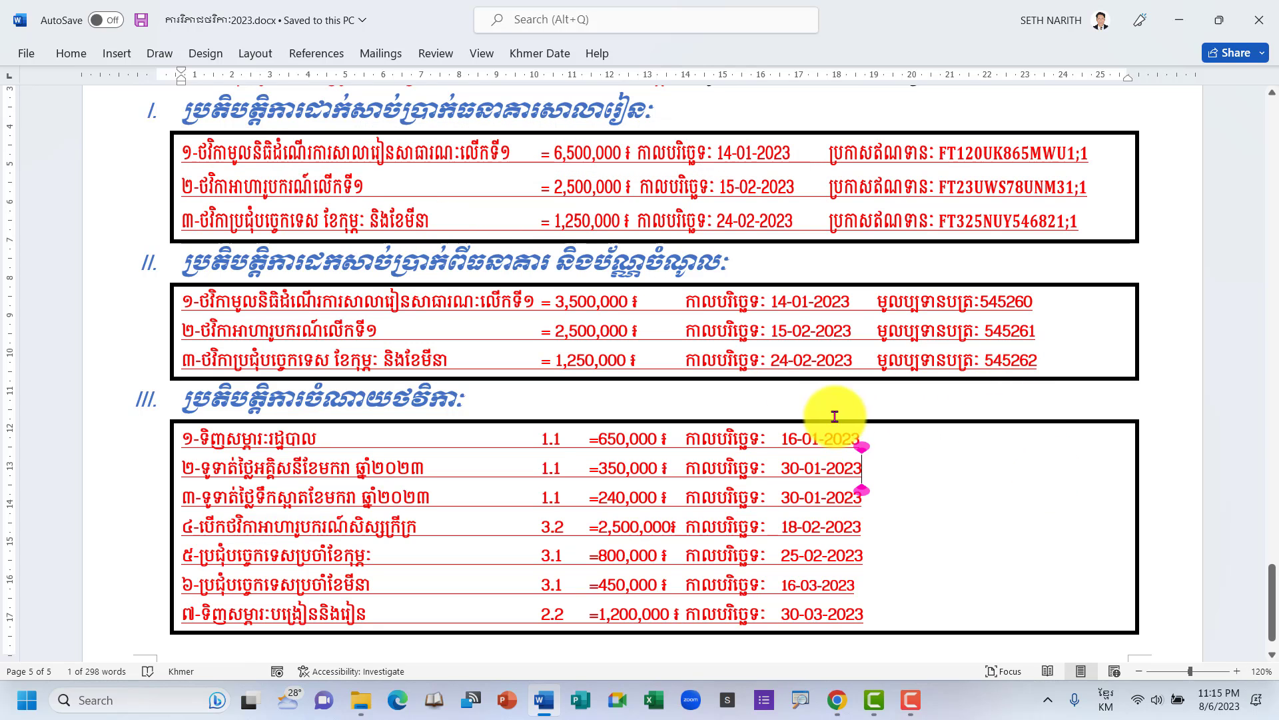
left_click(839, 710)
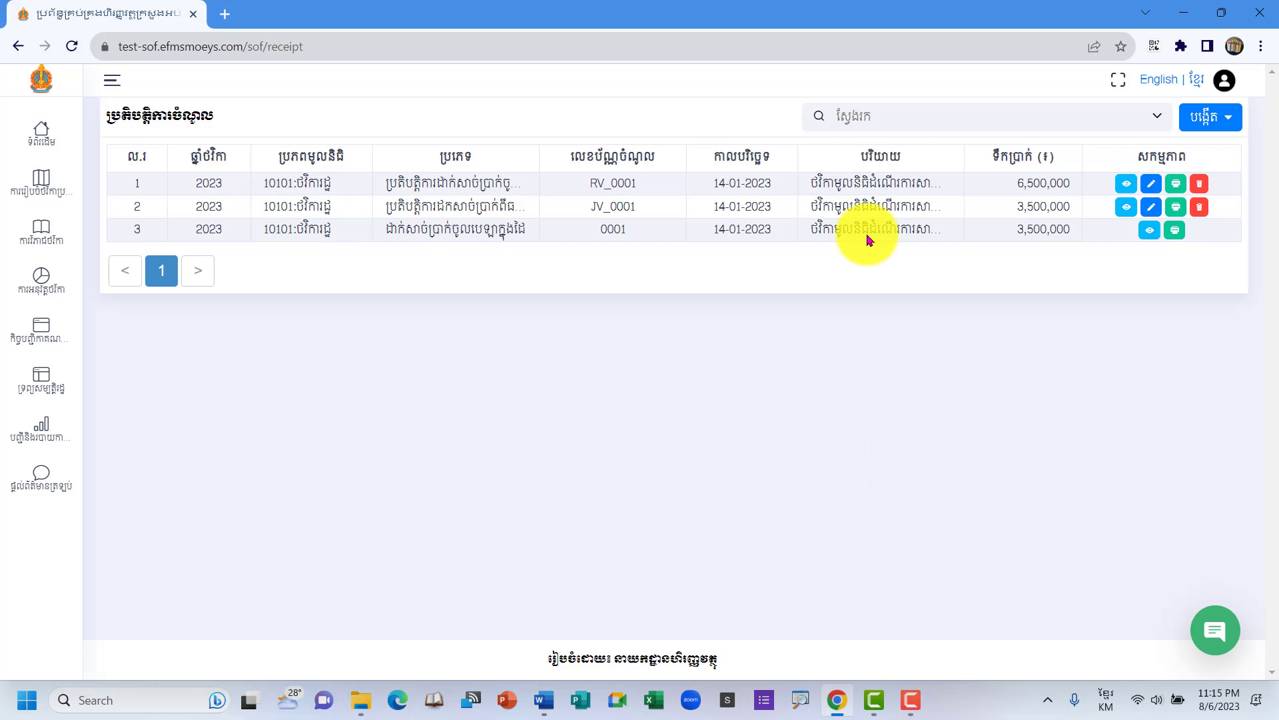
Start a new school account deposit receipt, checking the second deposit's date and amount in Word.
left_click(1226, 120)
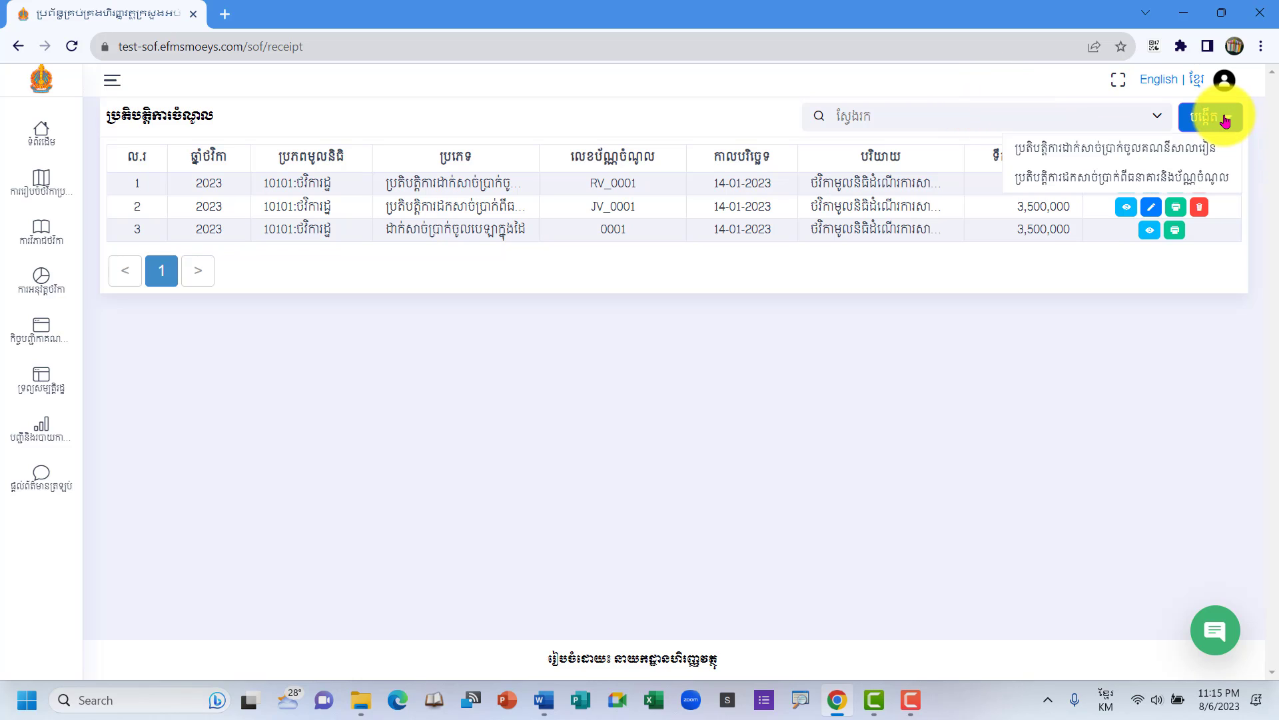
left_click(1086, 150)
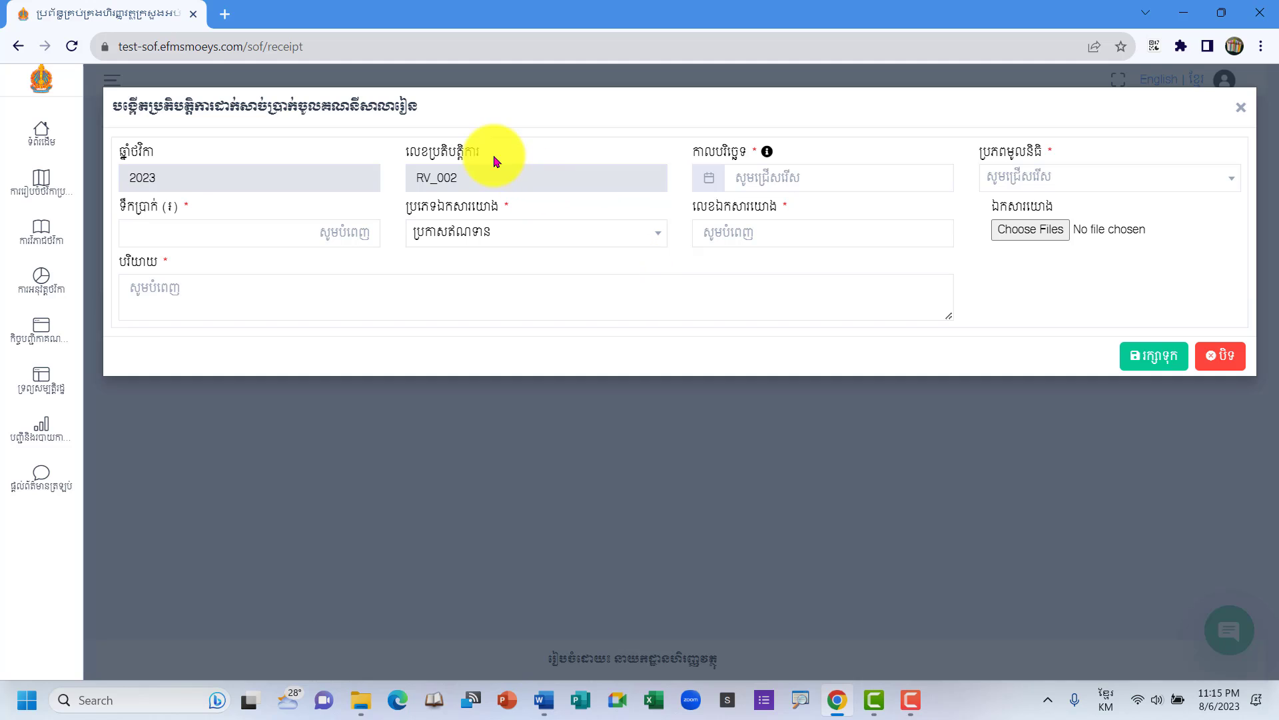
left_click(777, 176)
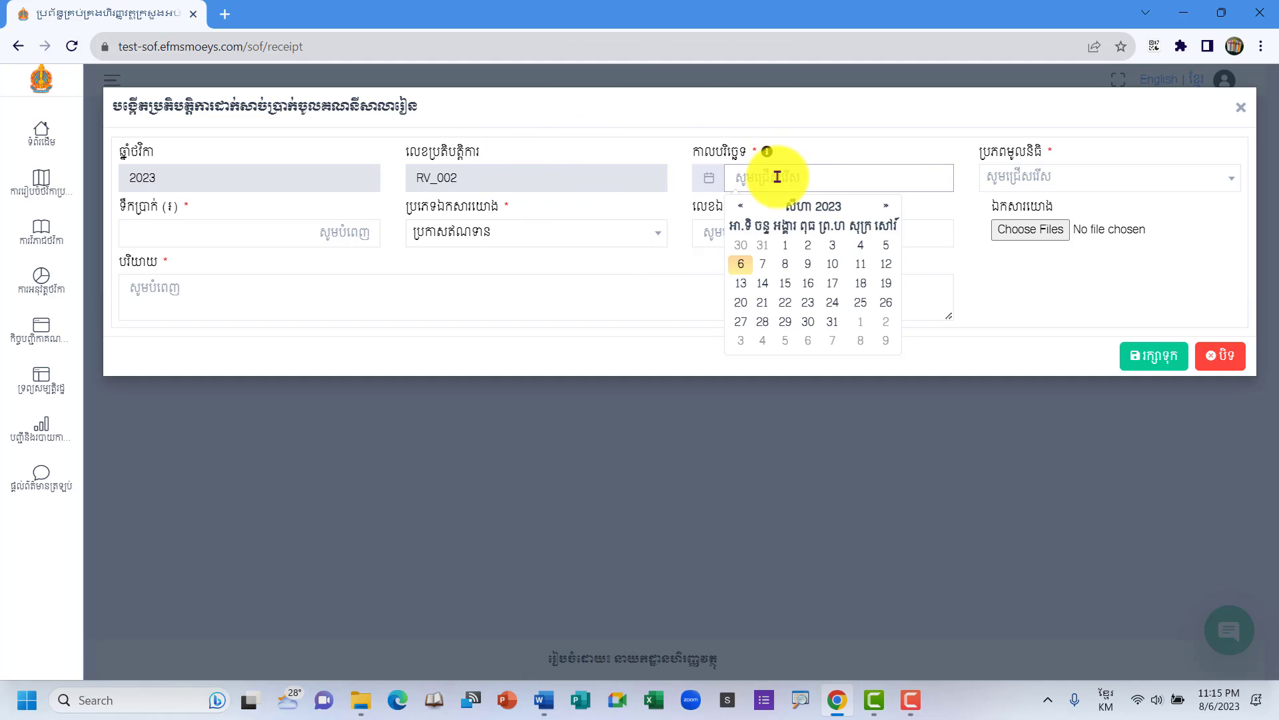
left_click(543, 697)
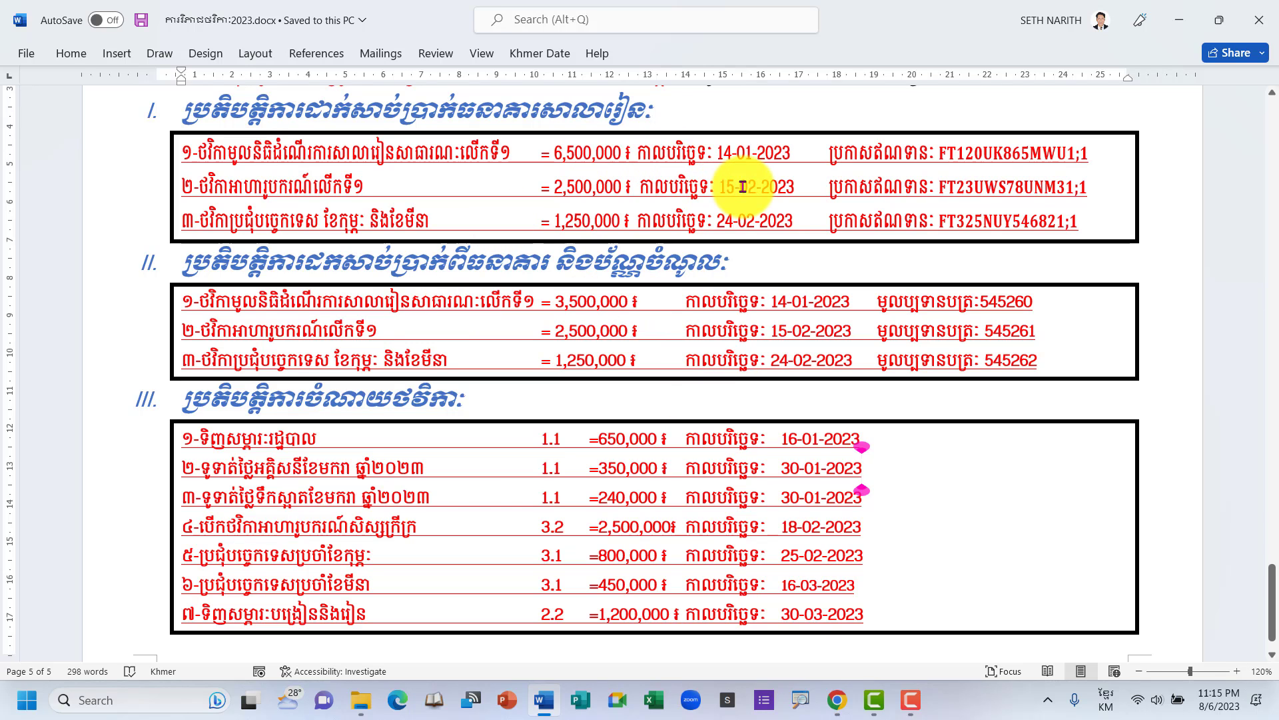
left_click_drag(721, 187, 795, 189)
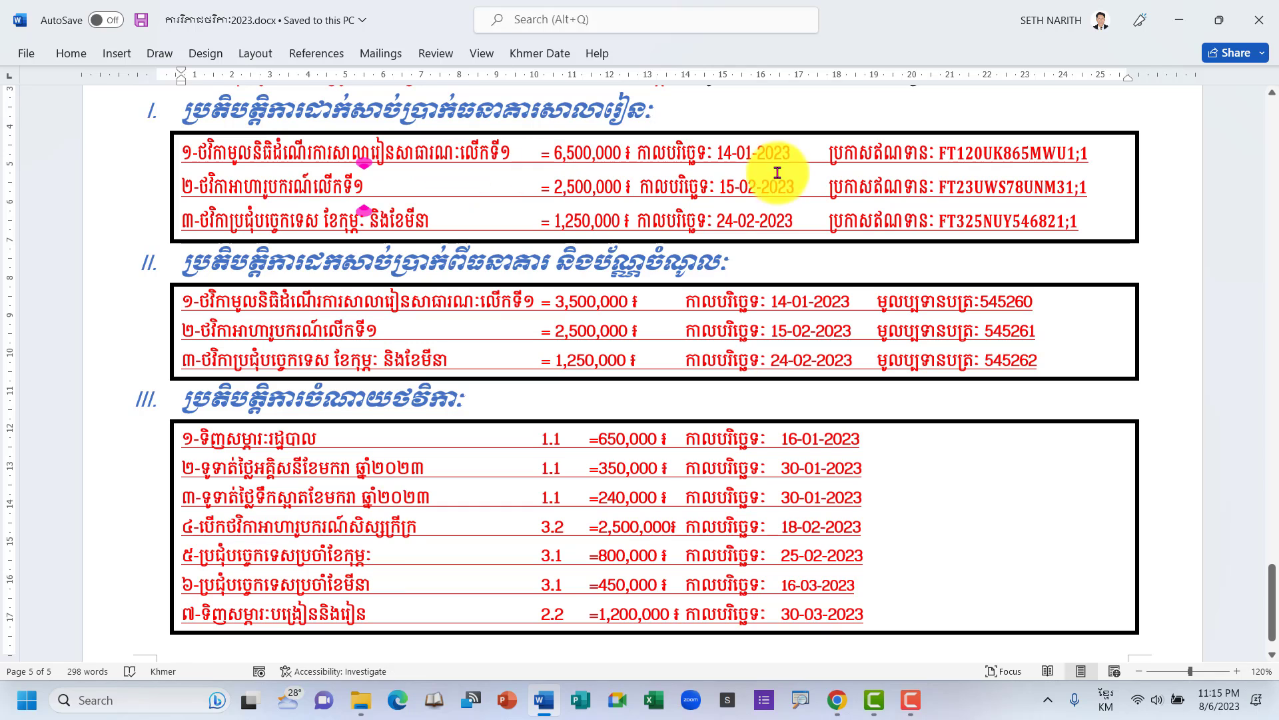
left_click_drag(731, 187, 794, 188)
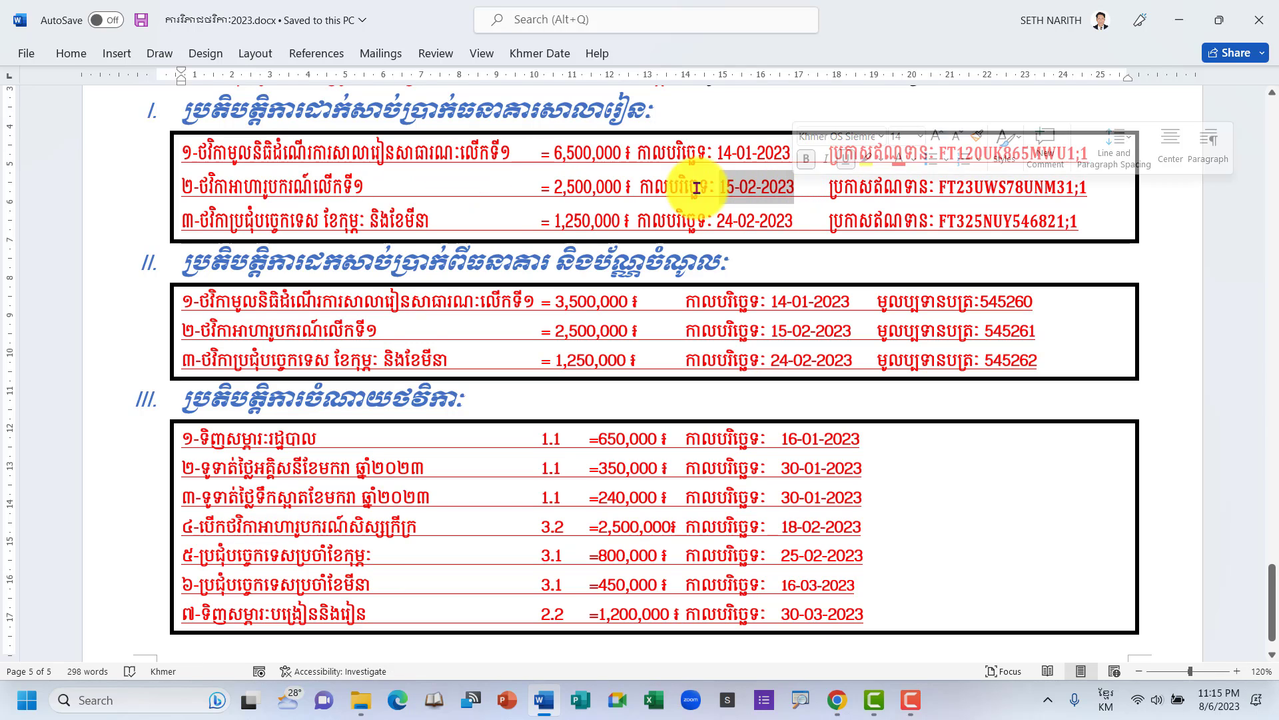
double_click(556, 187)
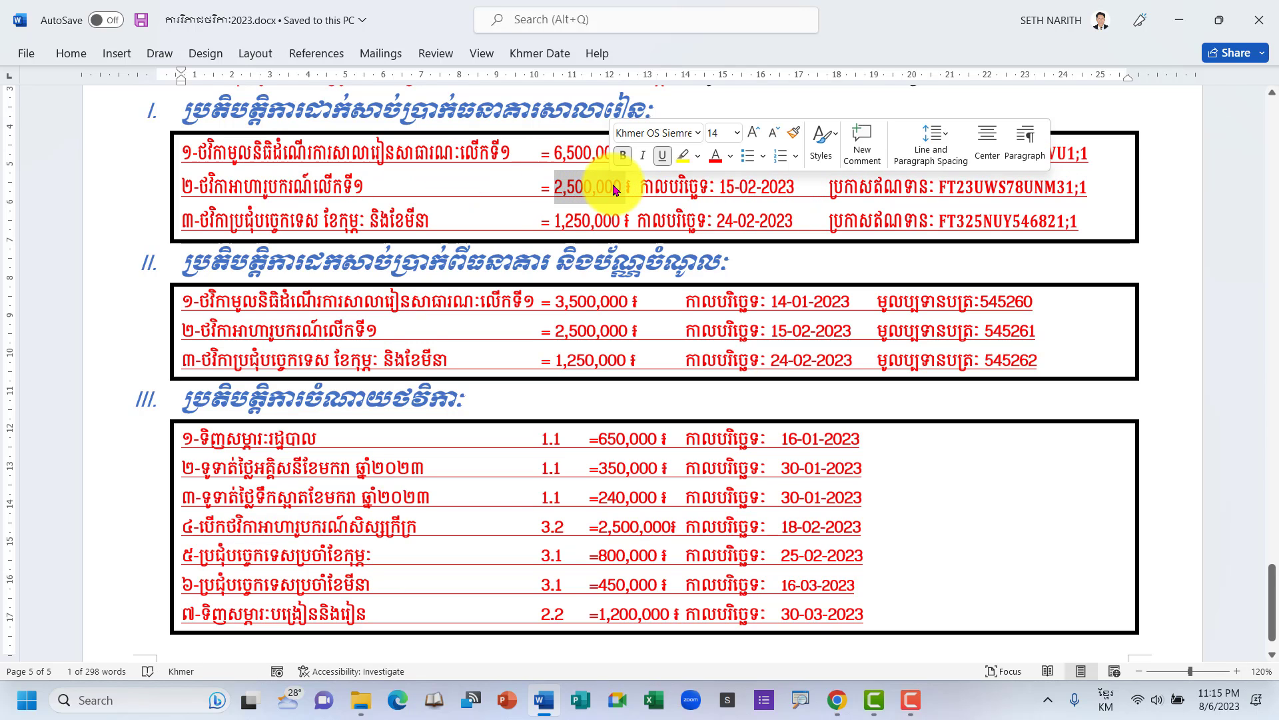
left_click(842, 706)
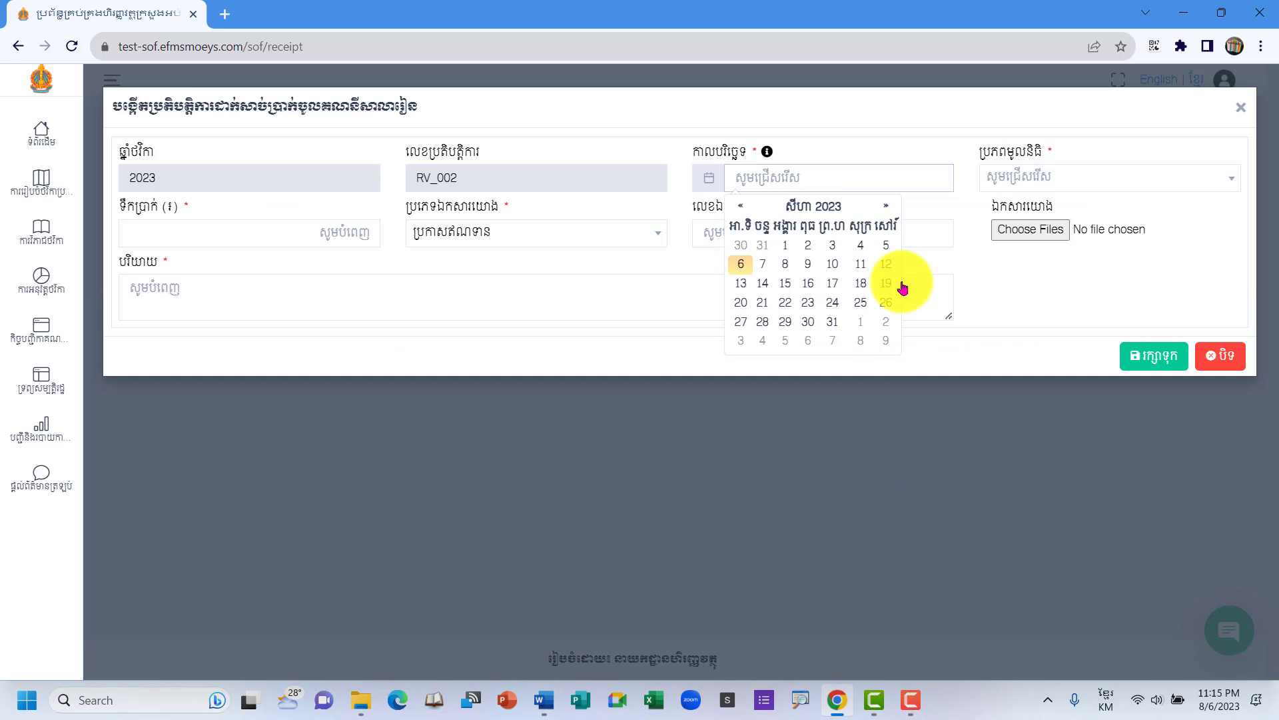
Set the receipt date to 15-02-2023 and the fund source to 10101.
left_click(749, 208)
left_click(749, 208)
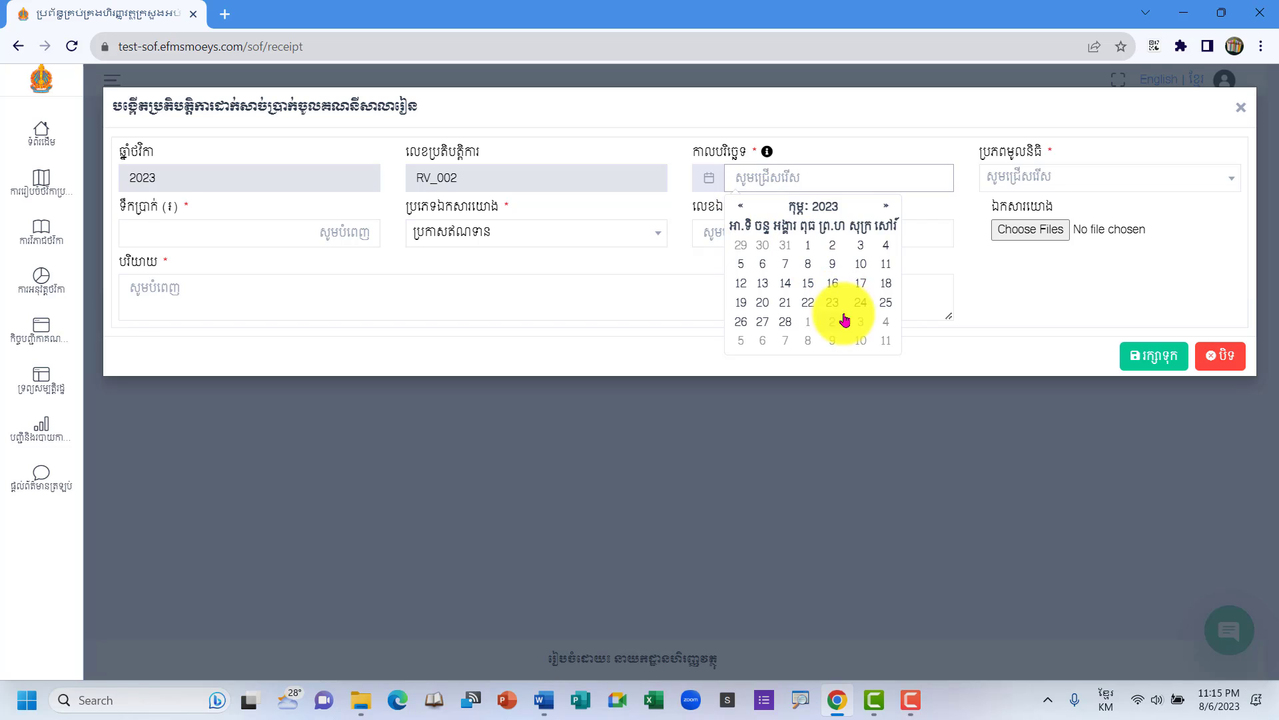
left_click(808, 285)
left_click(1037, 176)
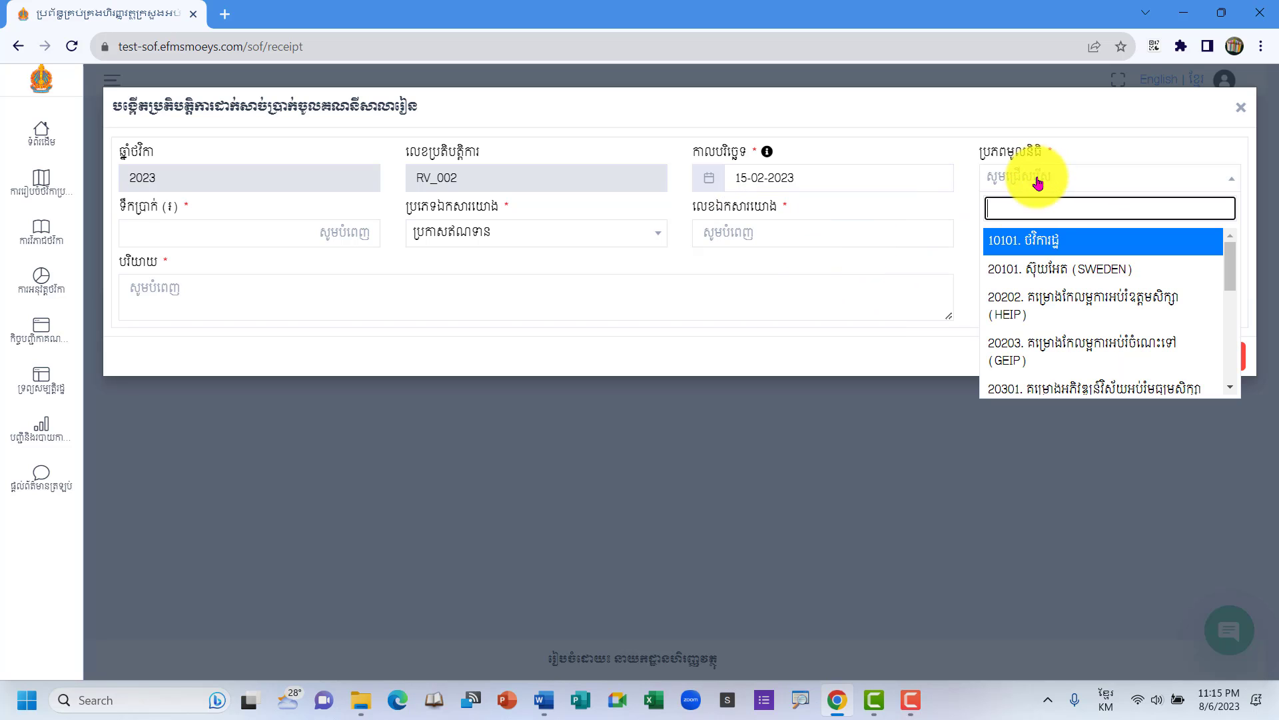
left_click(1029, 243)
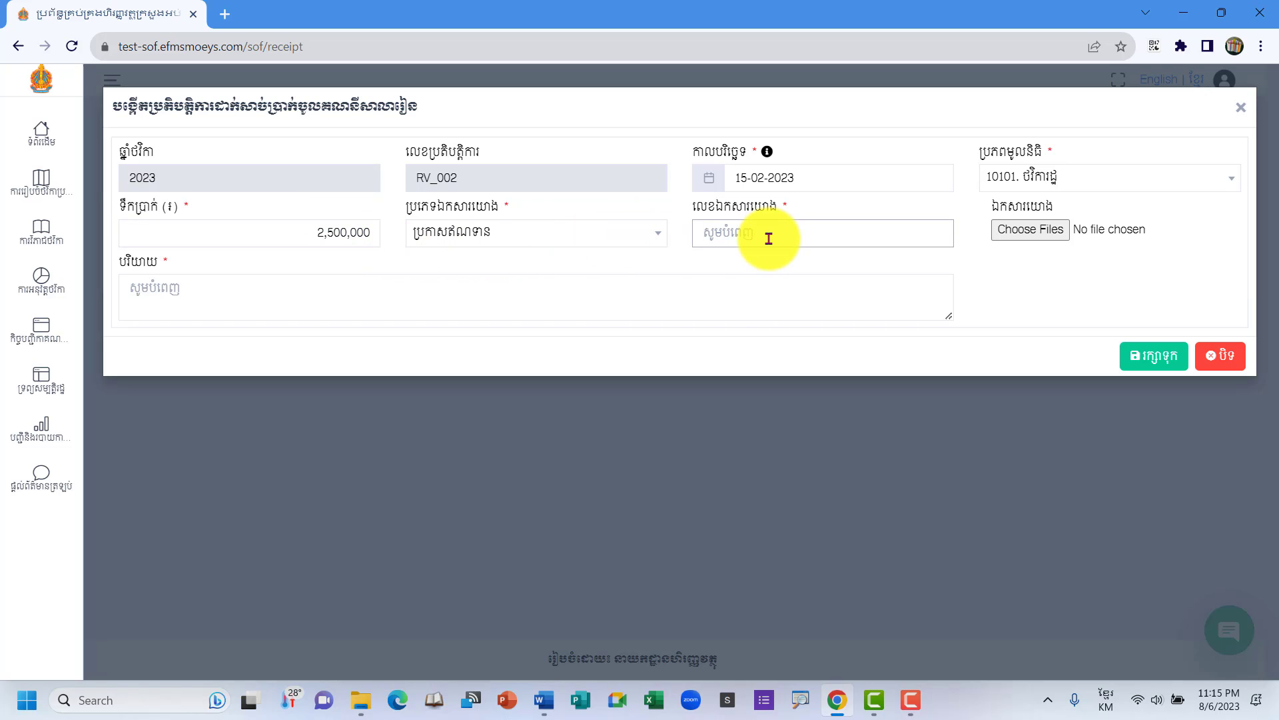
Copy the transfer reference and scholarship description from Word into the receipt and save it.
left_click(556, 699)
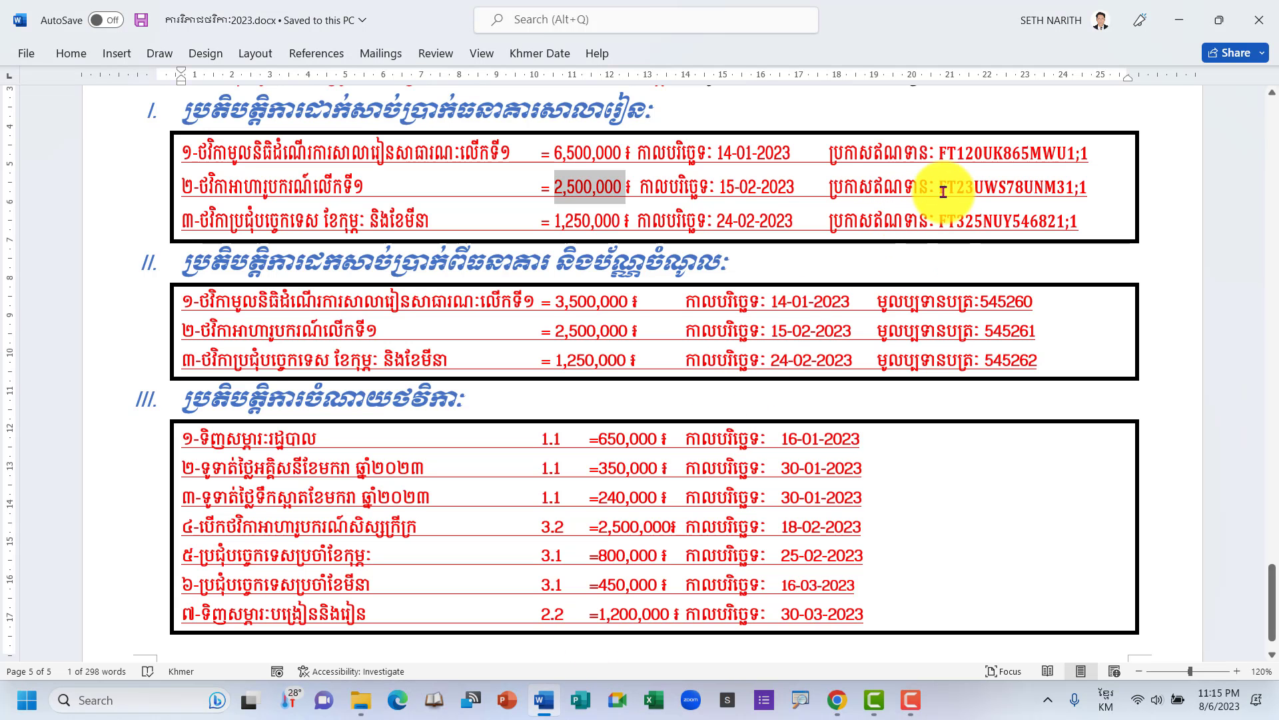
left_click_drag(941, 189, 1103, 193)
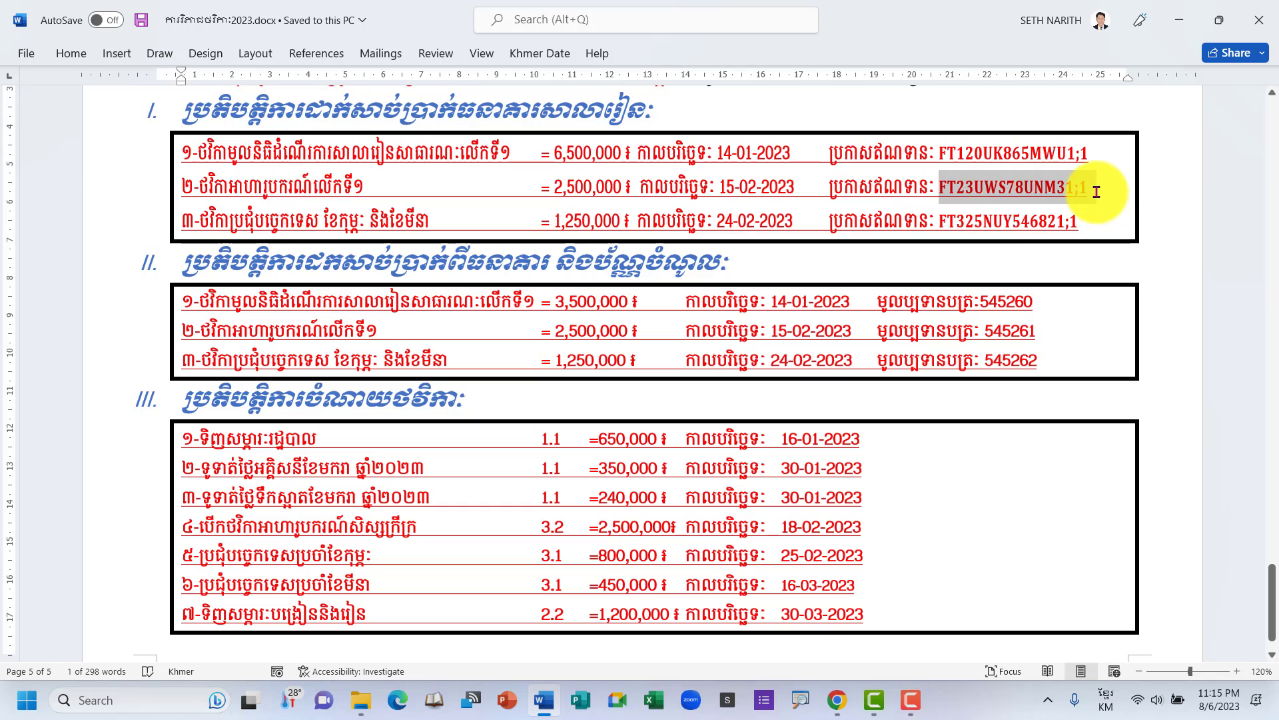
left_click(837, 698)
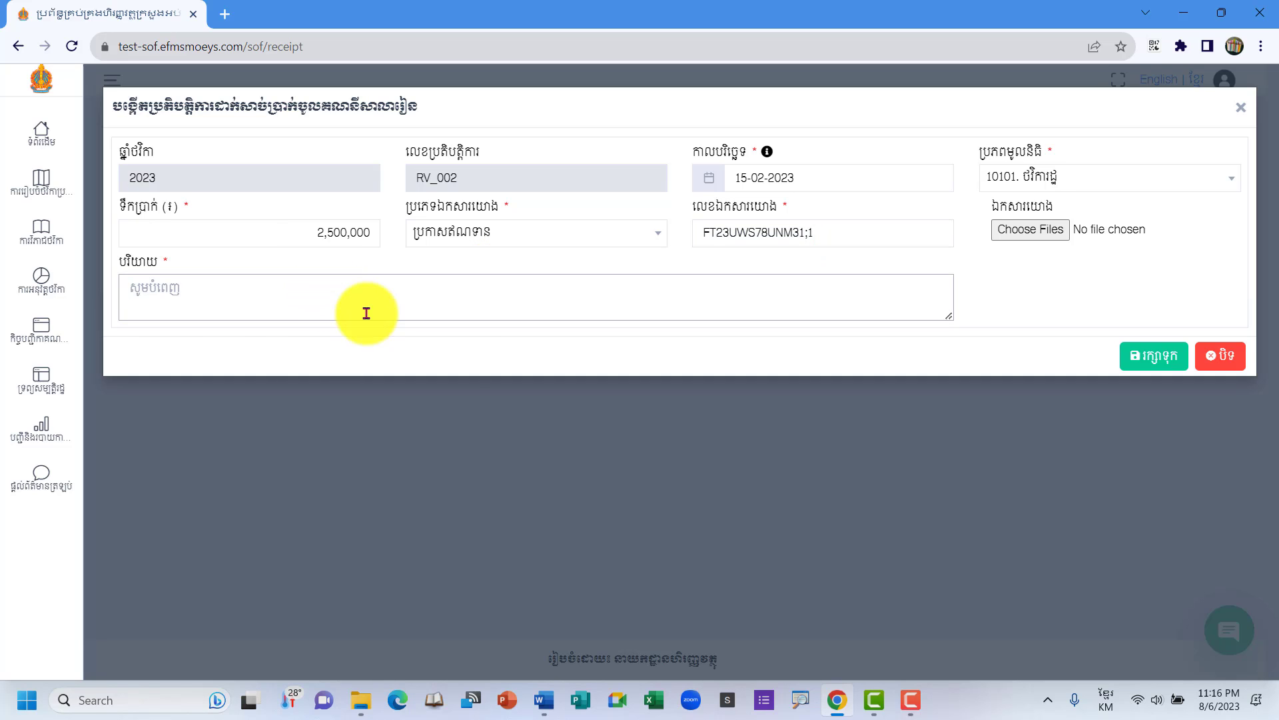
left_click(548, 703)
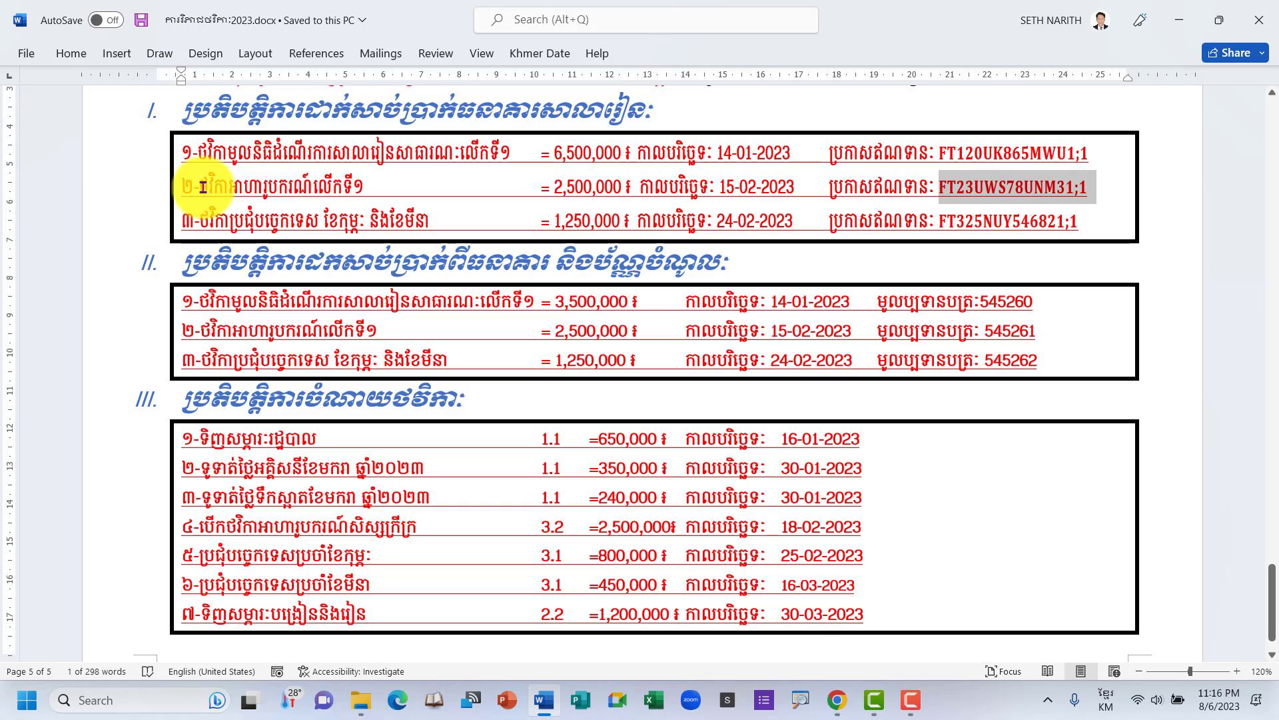
left_click_drag(204, 187, 365, 194)
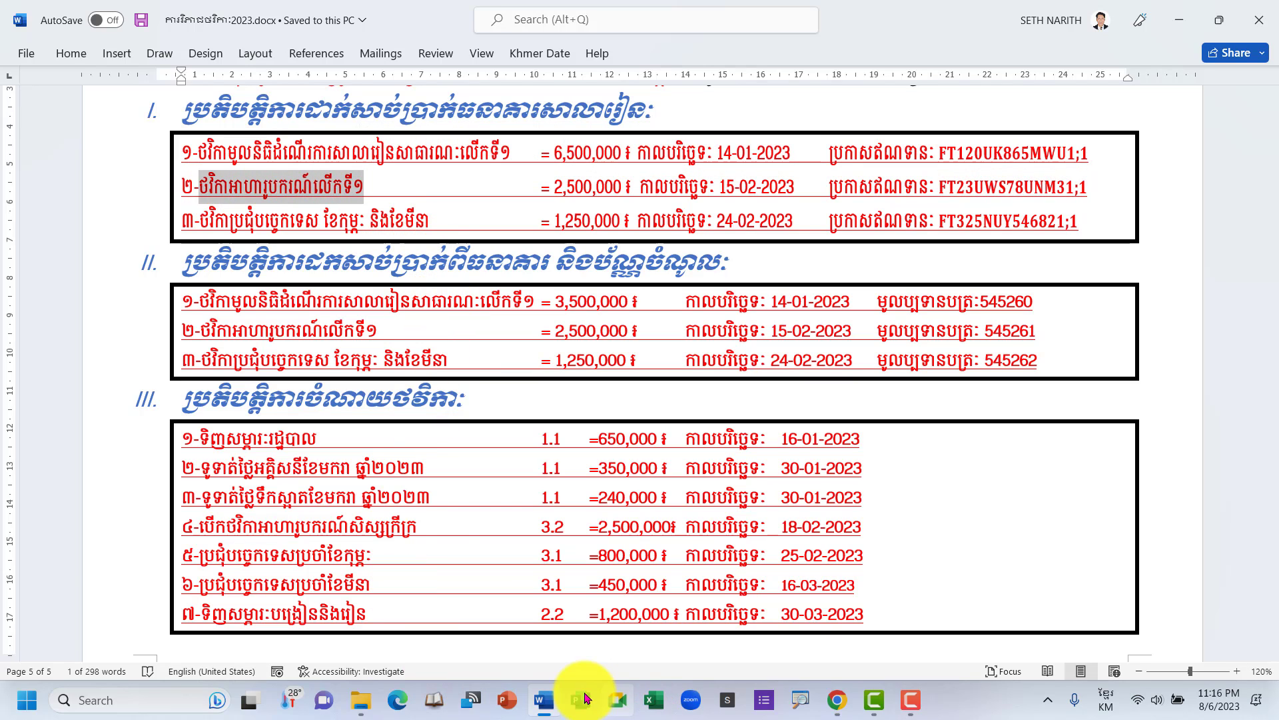
left_click(839, 700)
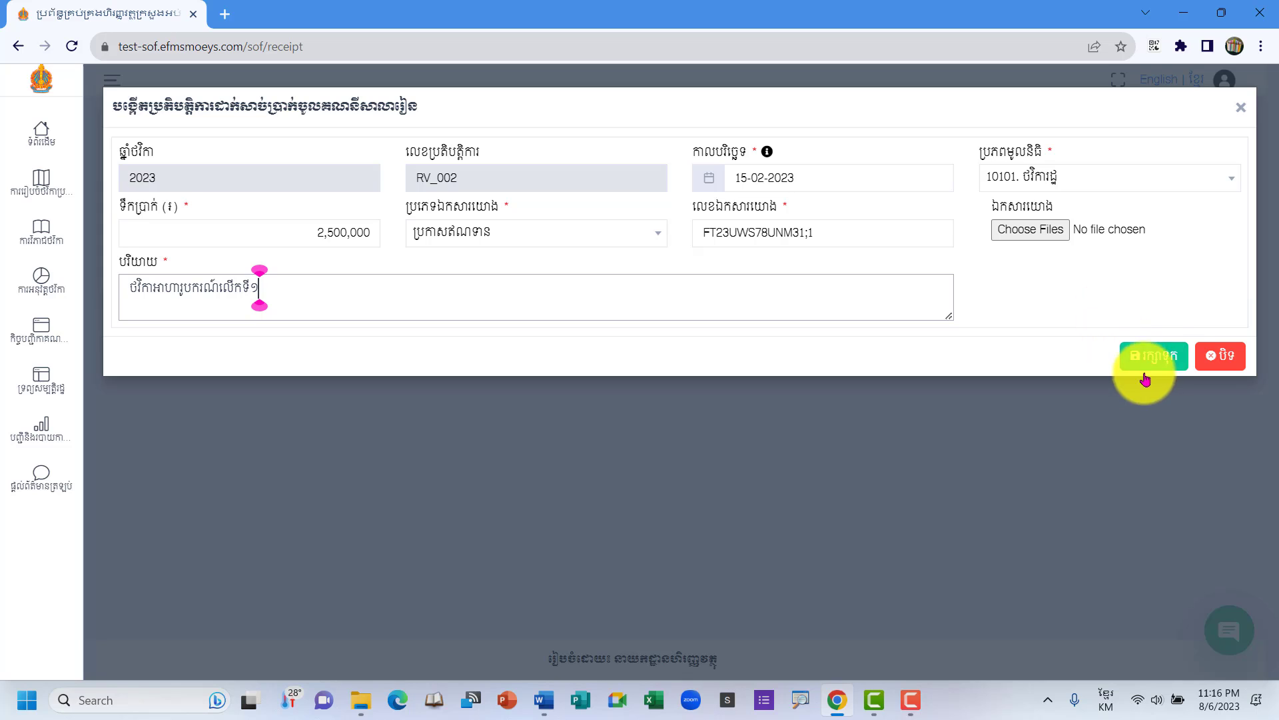
left_click(1157, 352)
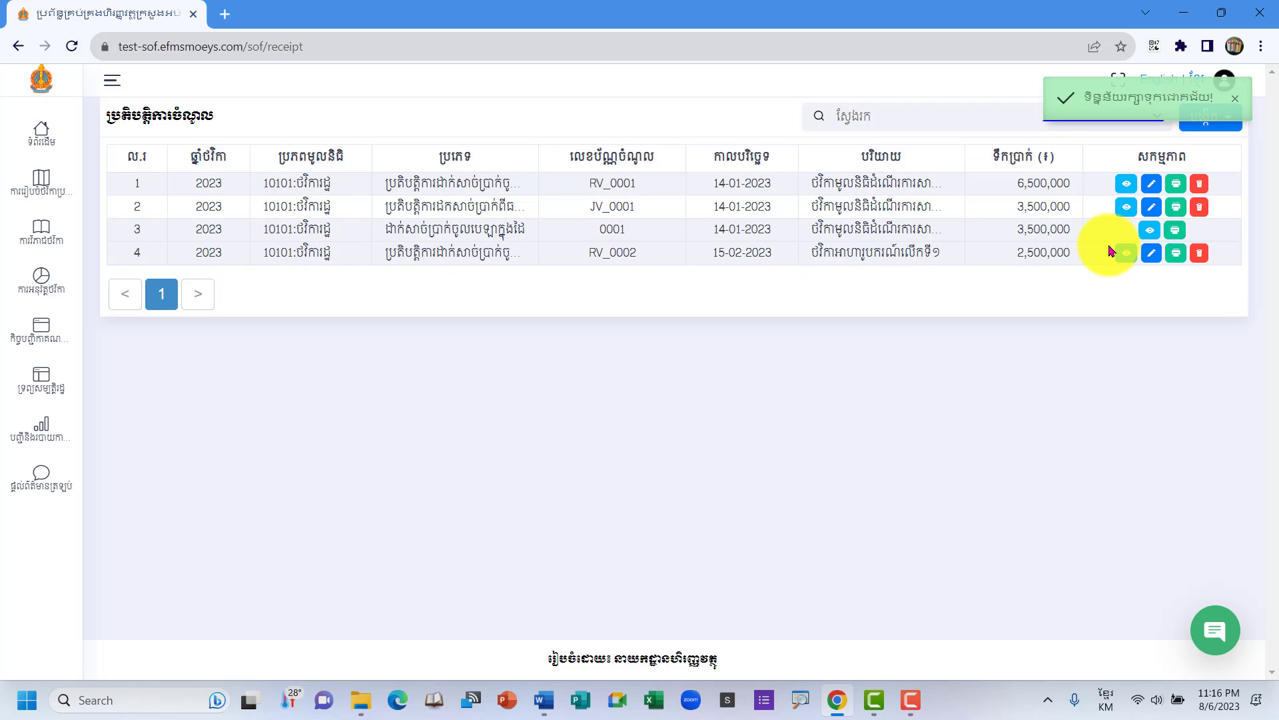
Start a new bank withdrawal and journal entry, checking its 15-02-2023 date in Word.
left_click(1241, 102)
left_click(1228, 125)
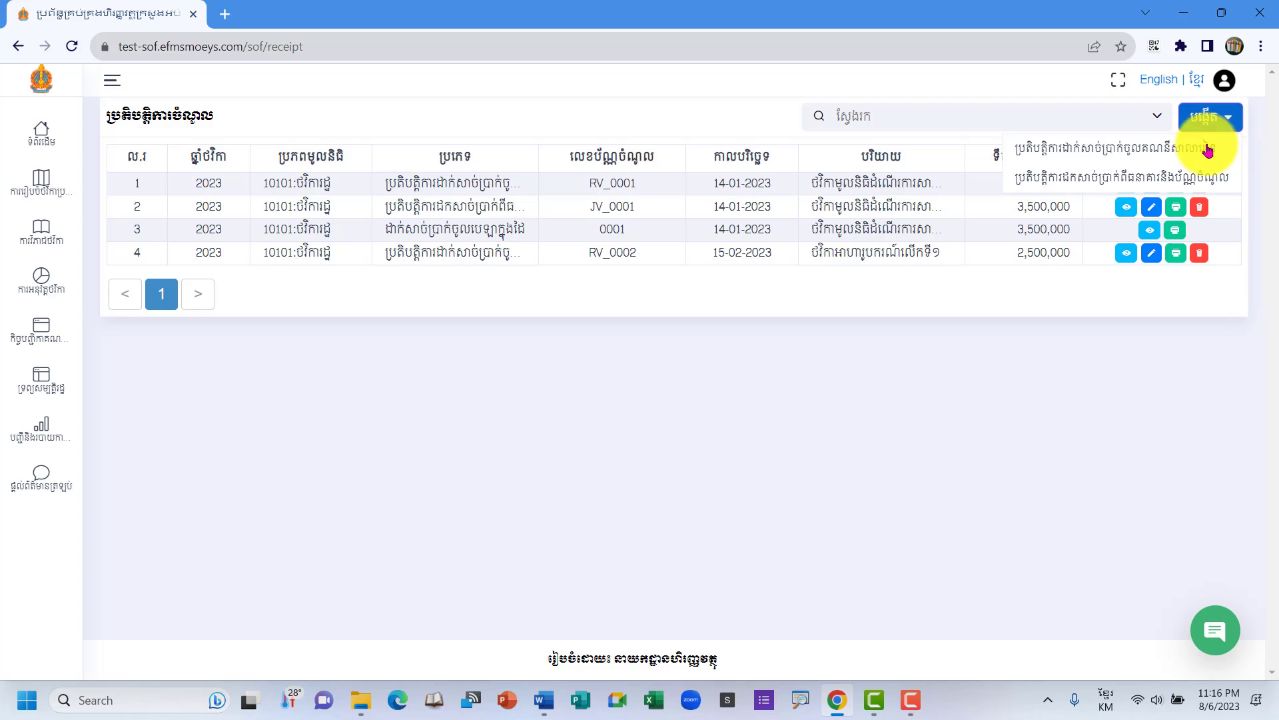
left_click(1168, 181)
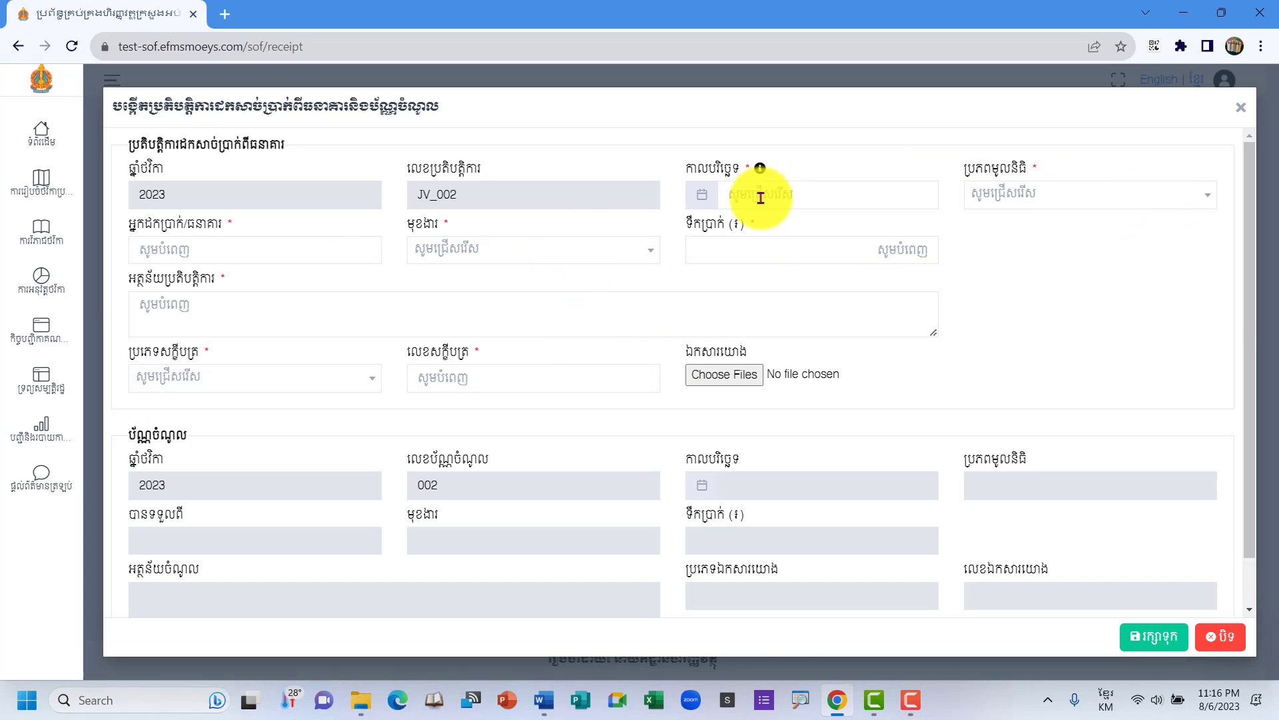
left_click(545, 701)
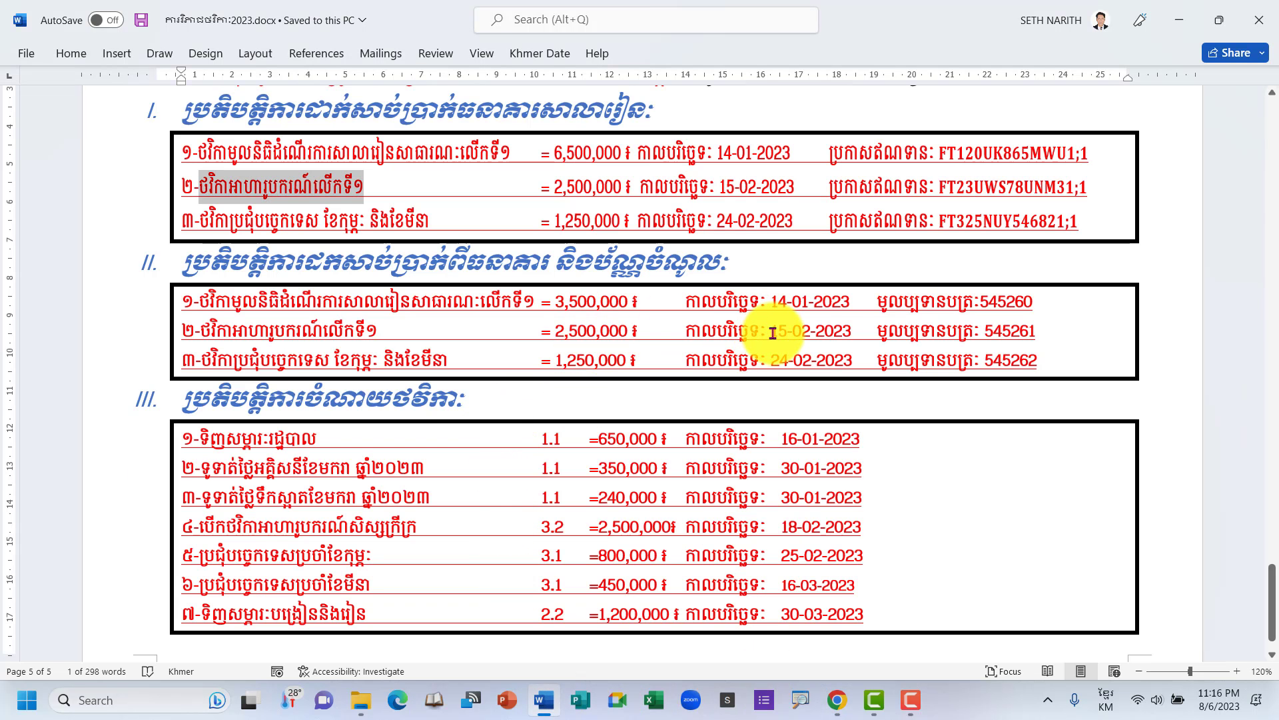
left_click_drag(773, 334, 868, 333)
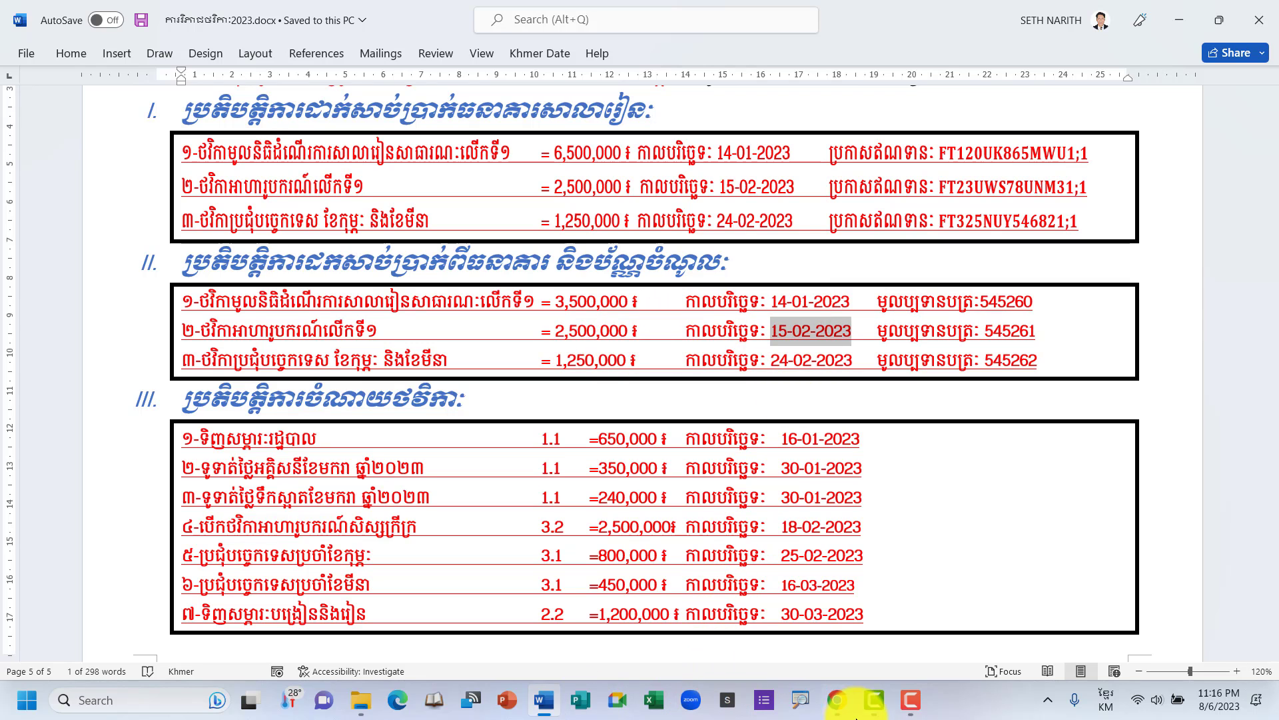
left_click(830, 701)
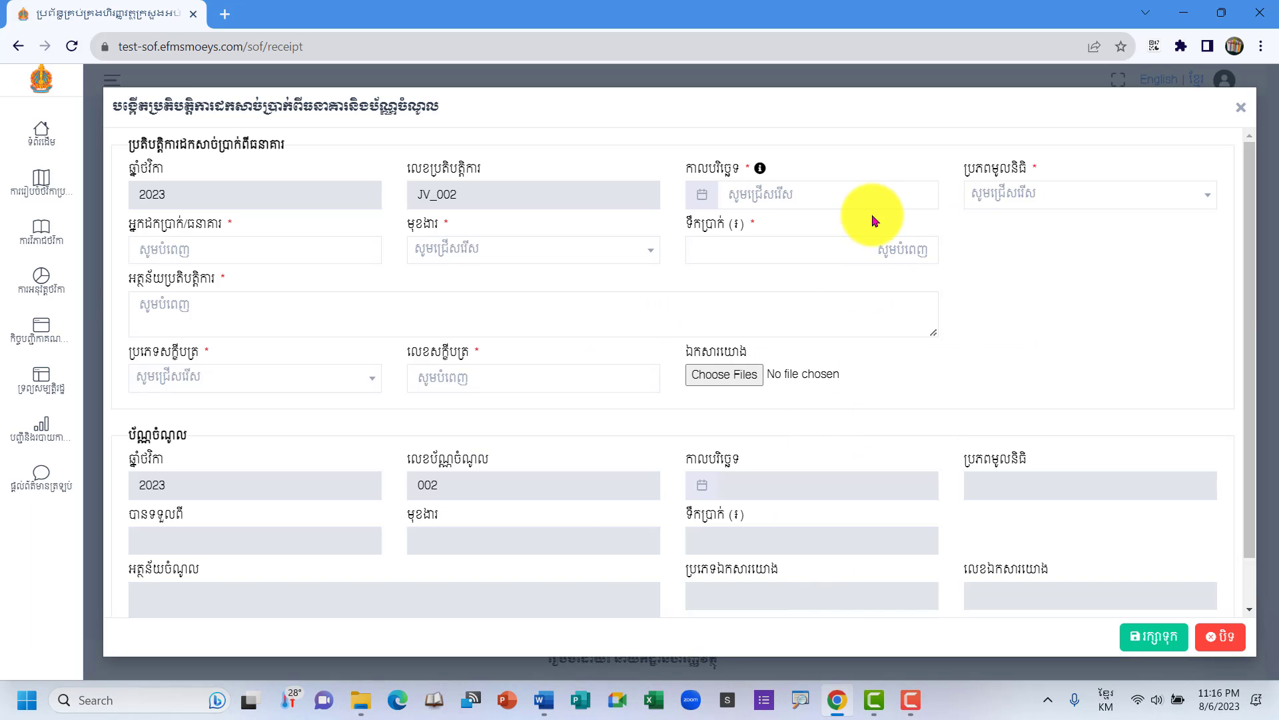
Set the transaction date to 15-02-2023 and the fund source to 10101.
left_click(780, 196)
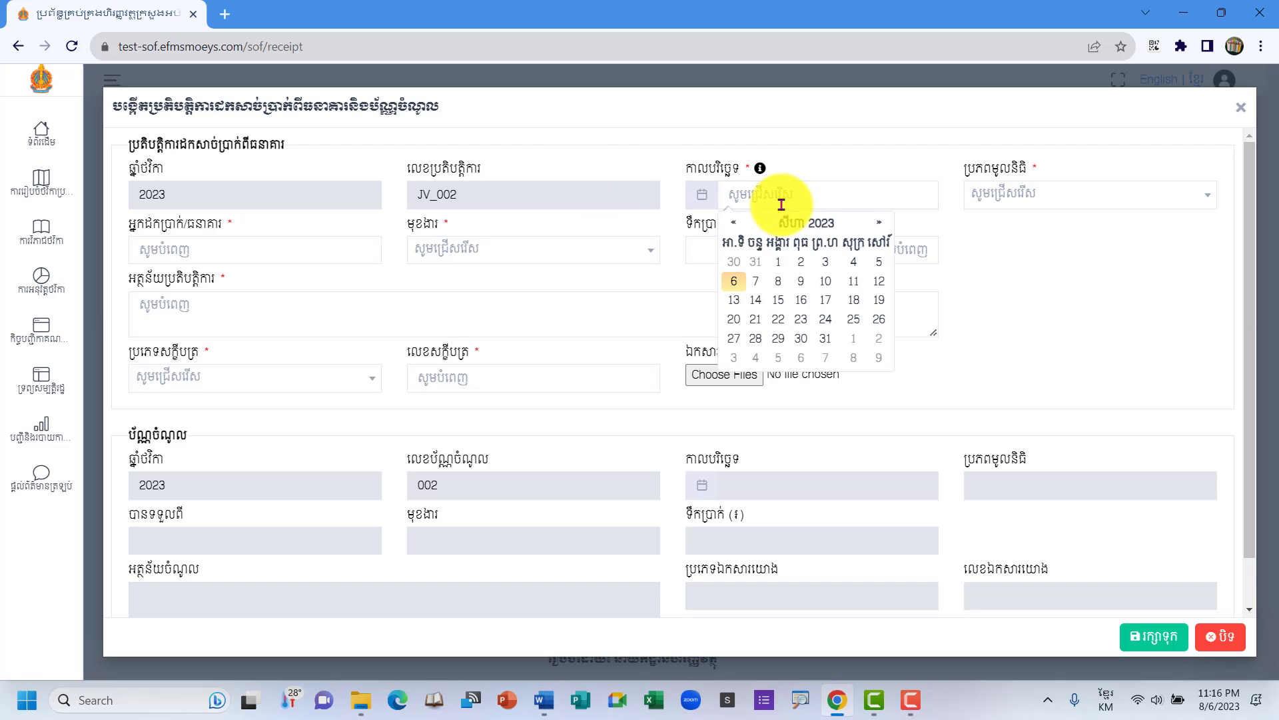
left_click(737, 224)
left_click(737, 224)
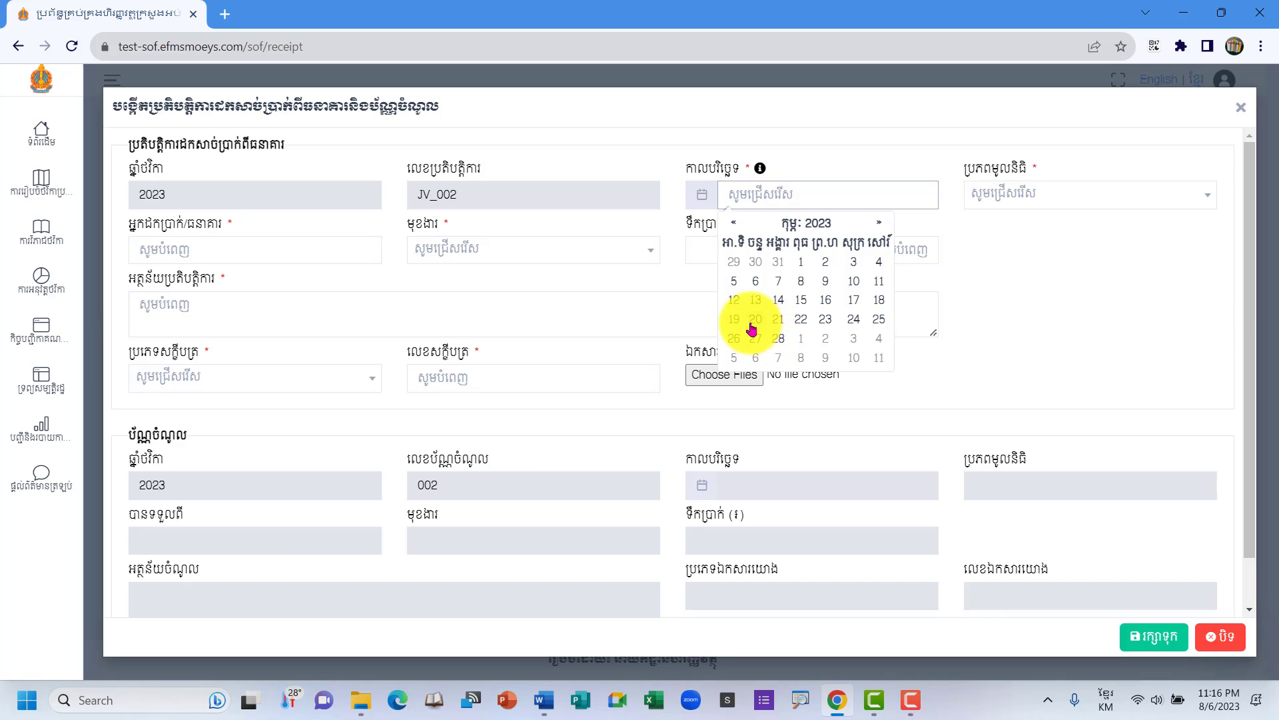
left_click(799, 304)
left_click(1008, 200)
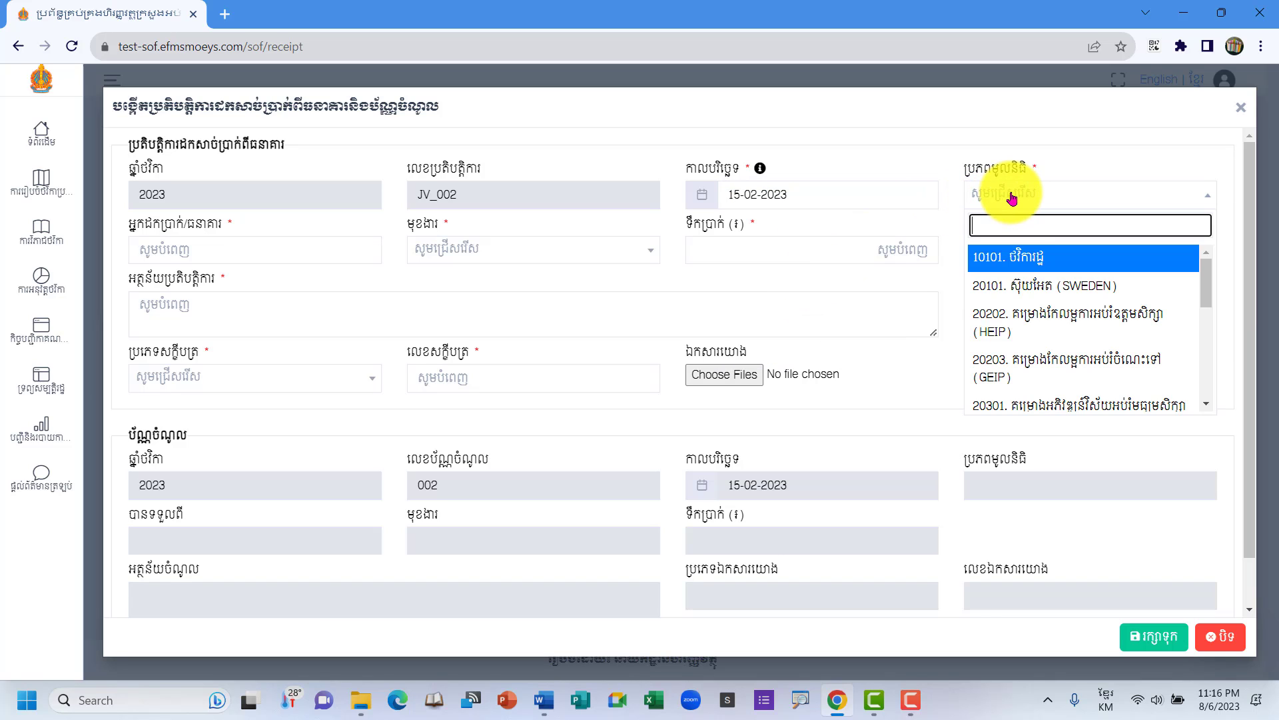
left_click(1019, 259)
Choose payer ធនាគារអេស៊ីលីដា with position បុគ្គលិកធនាគារ.
left_click(285, 254)
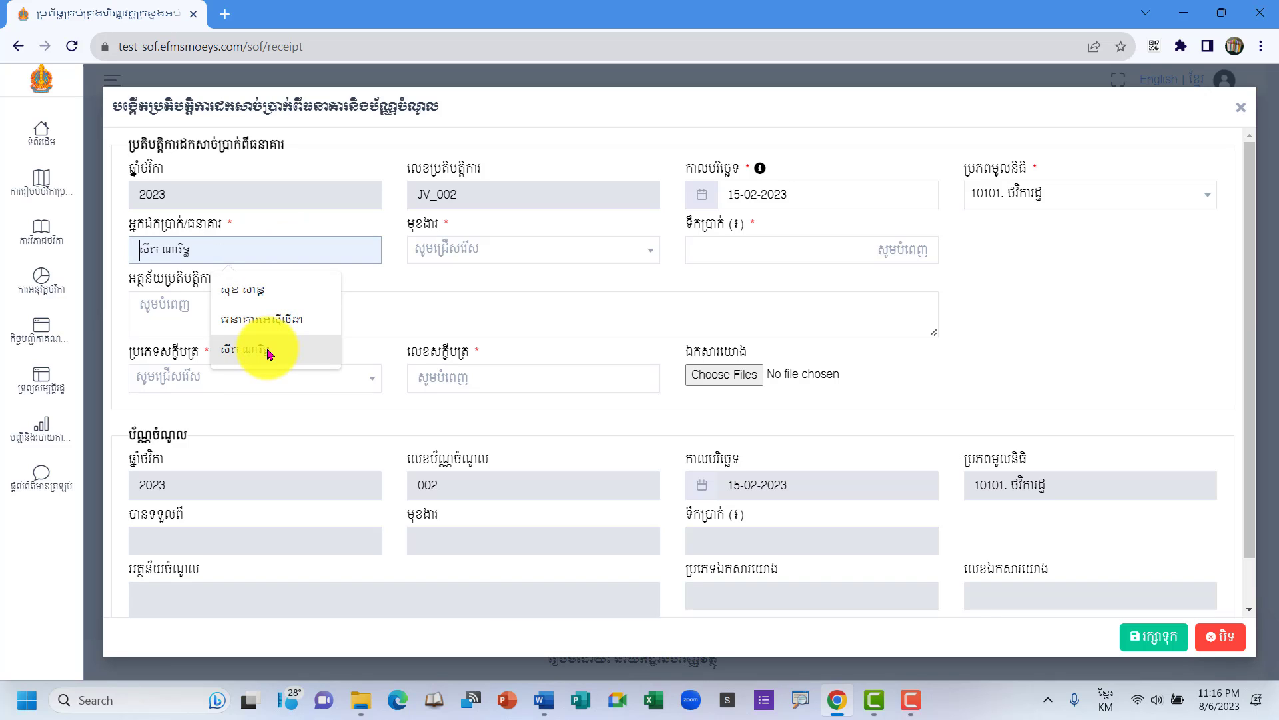
left_click(267, 319)
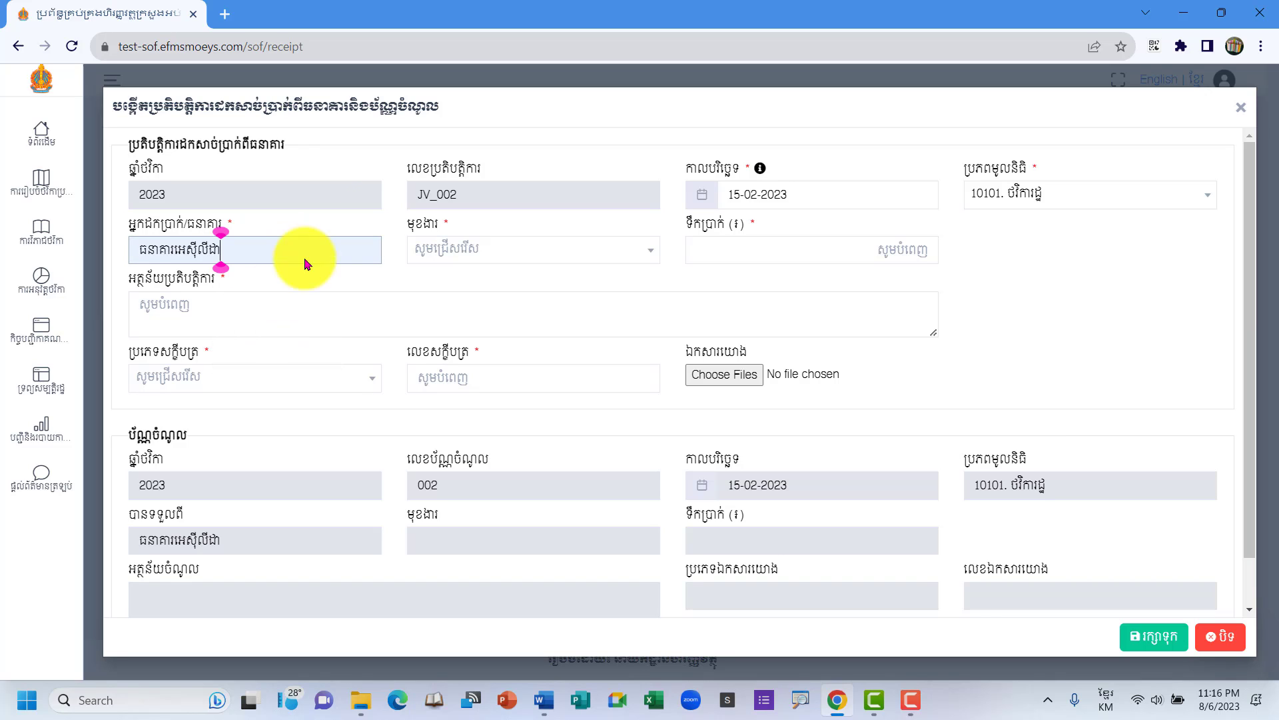
left_click(490, 250)
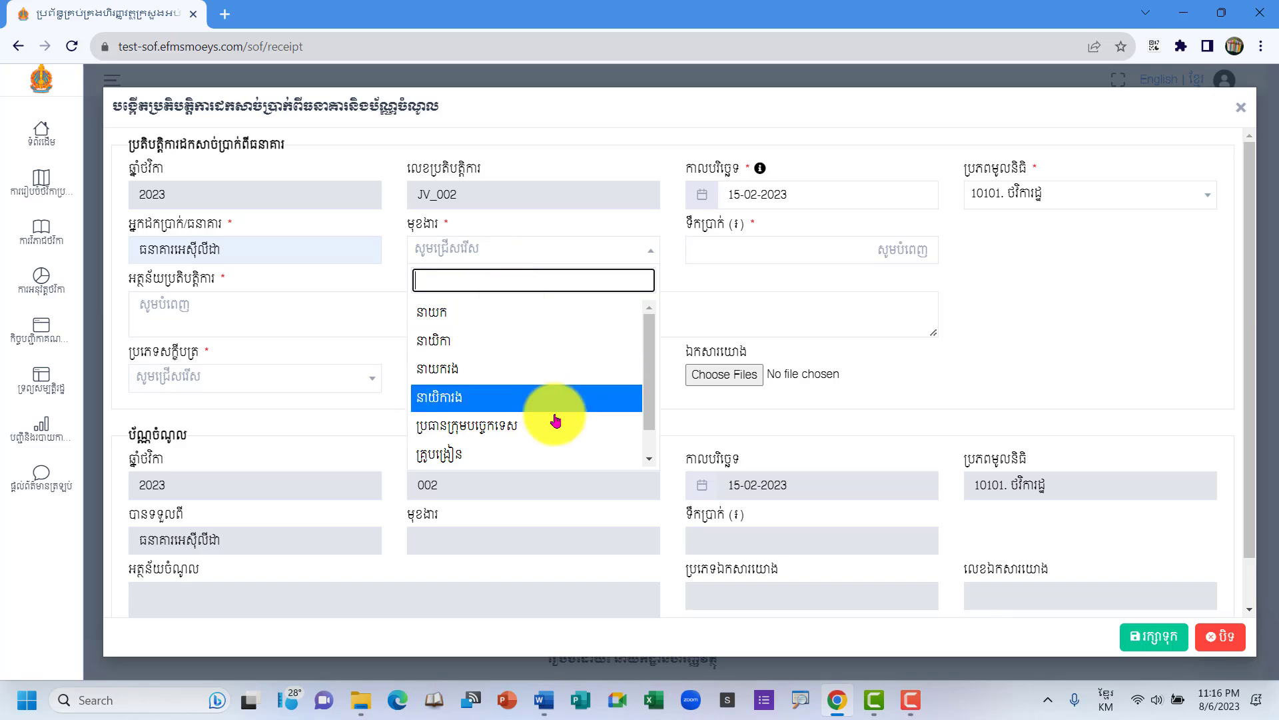
scroll(494, 445, "down", 1)
left_click(490, 451)
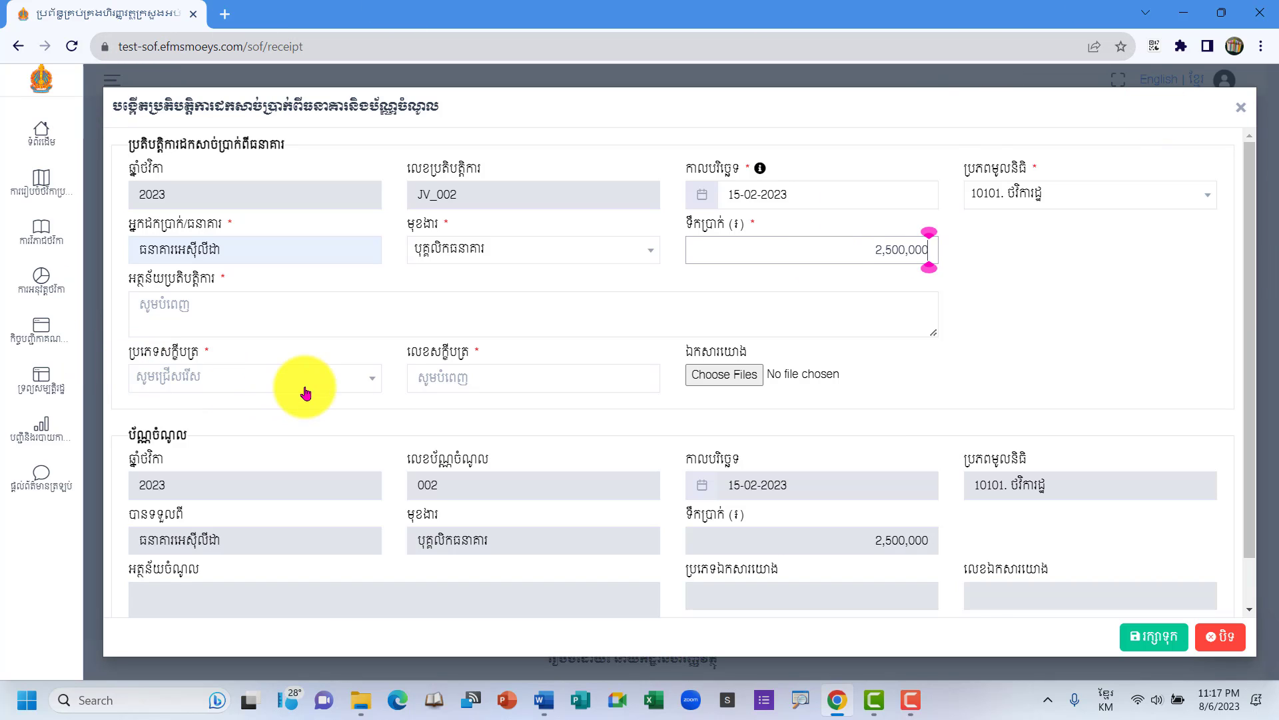
left_click(272, 311)
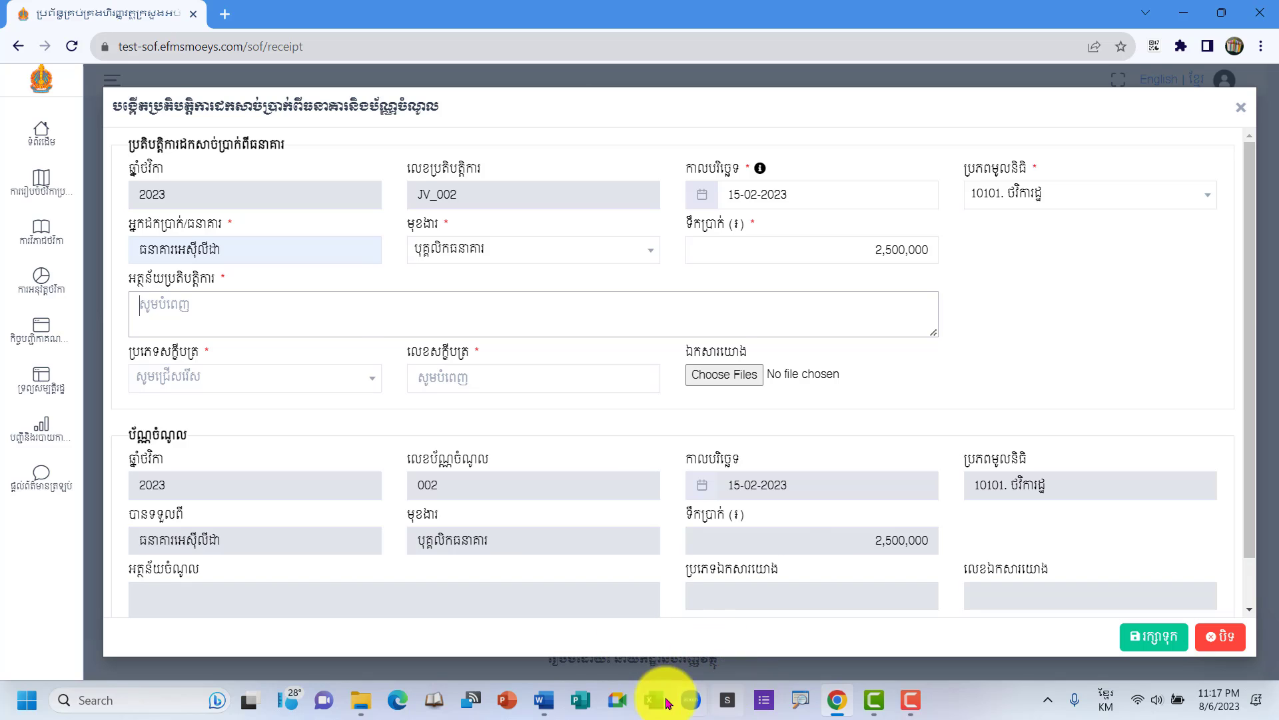
Add the scholarship description from Word and set the document type to មូលប្បទានបត្រ.
left_click(544, 700)
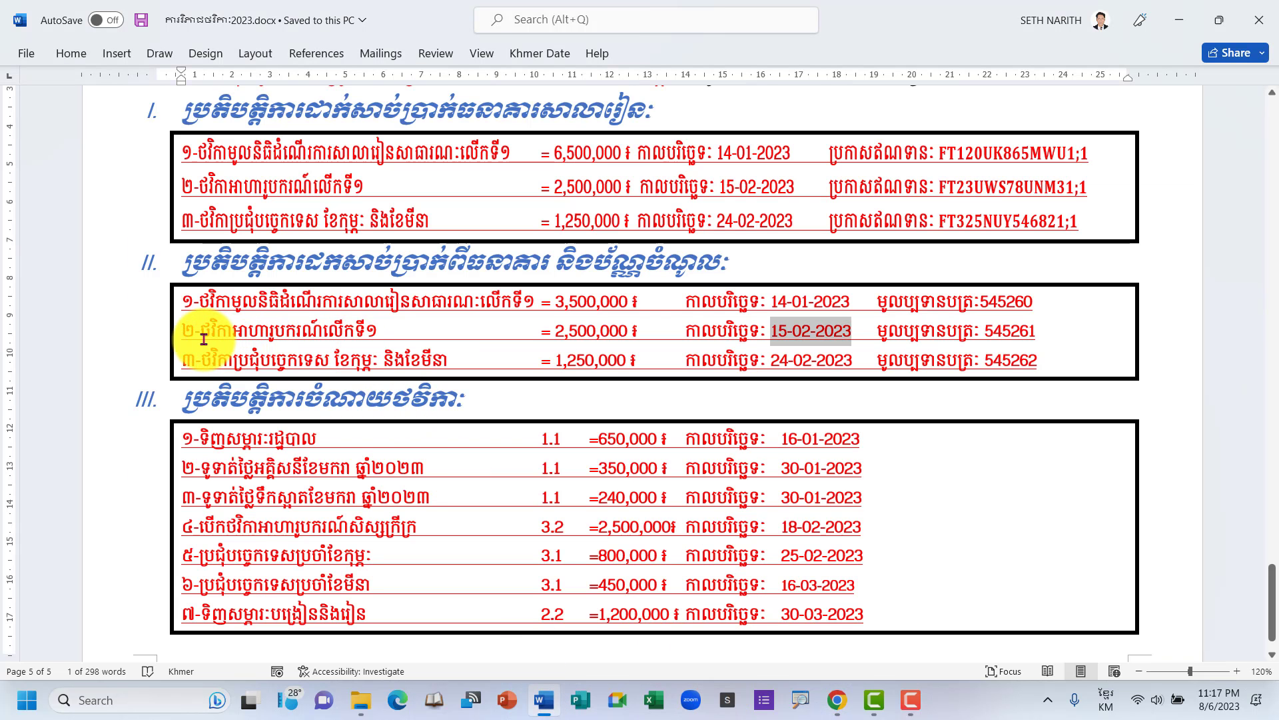
left_click_drag(202, 336, 377, 331)
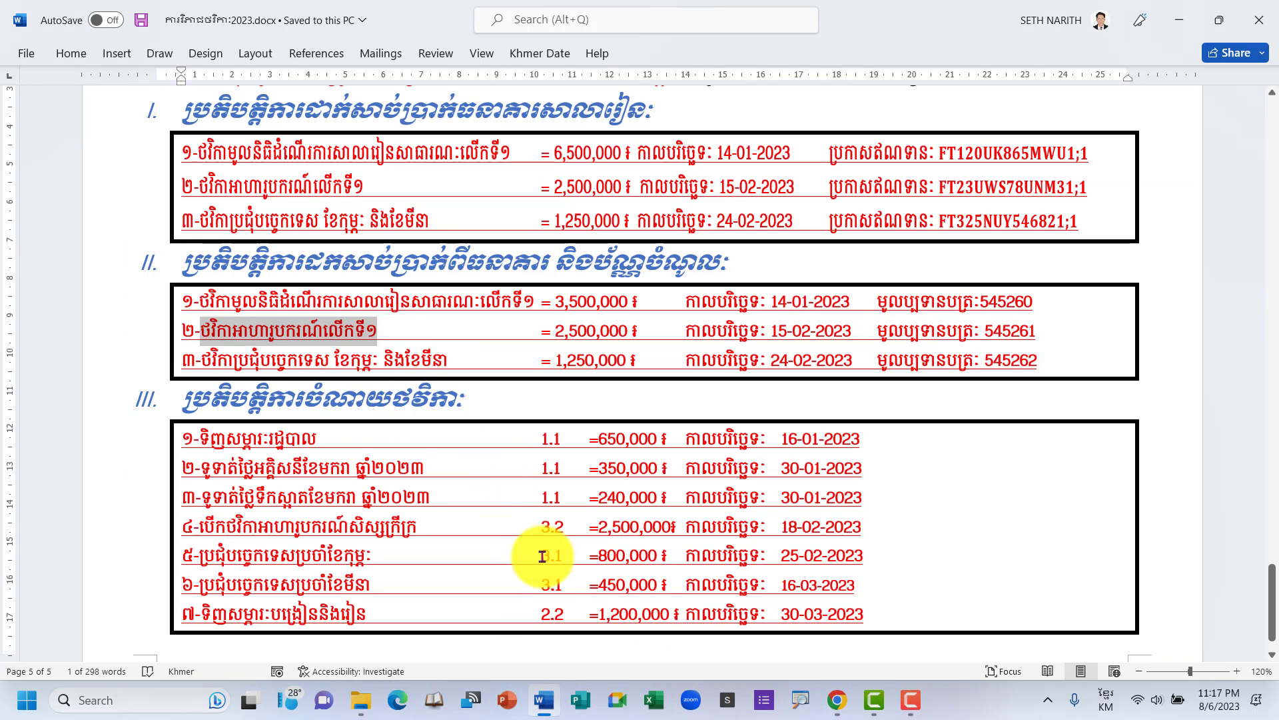
left_click(826, 702)
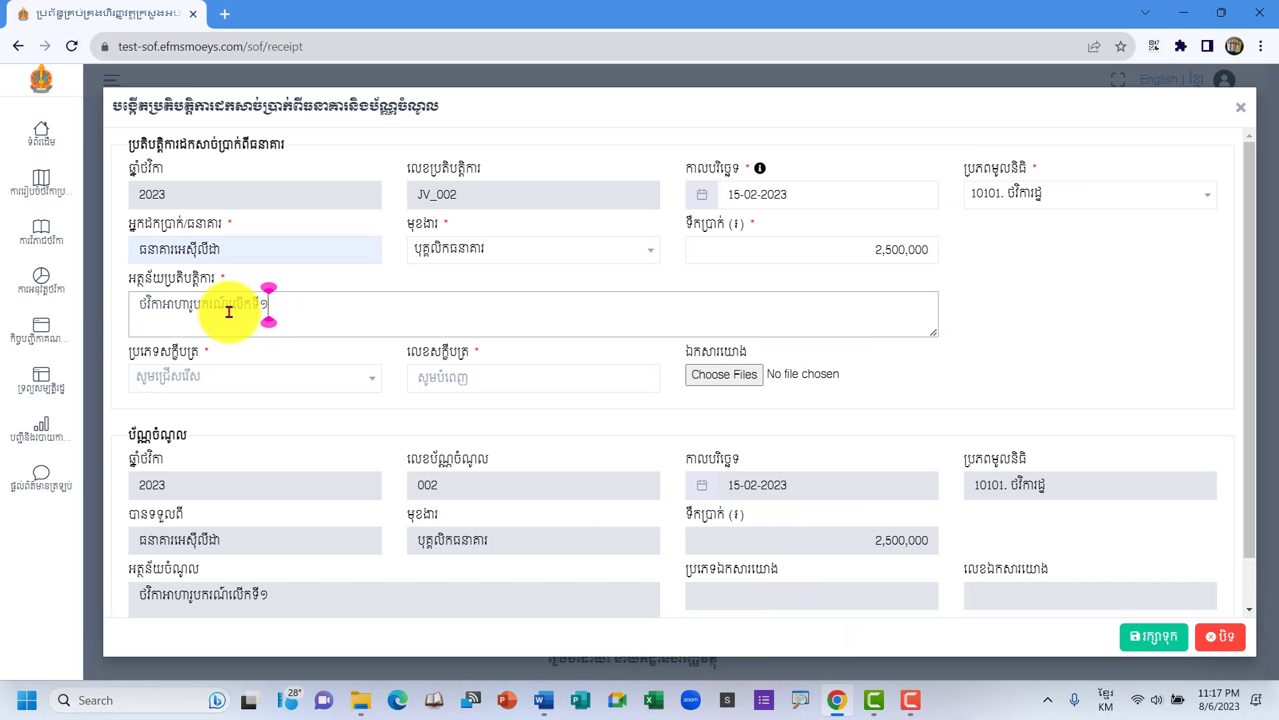
left_click(192, 386)
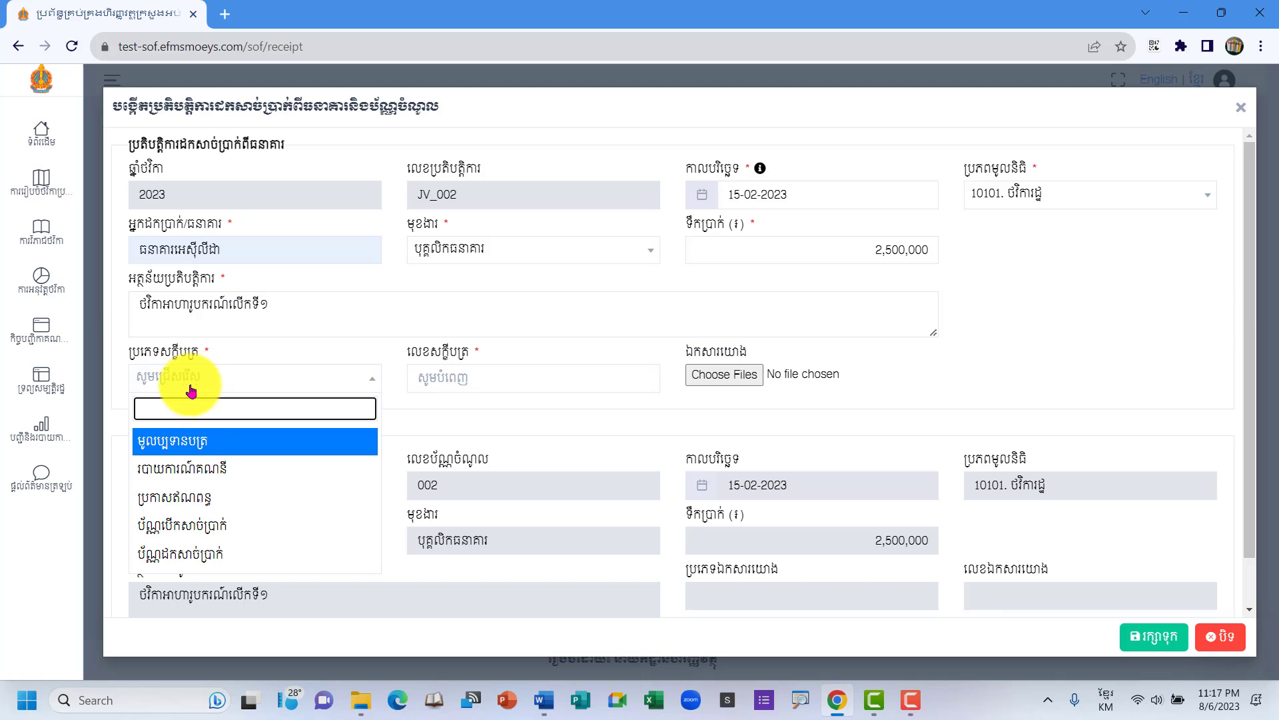
left_click(194, 442)
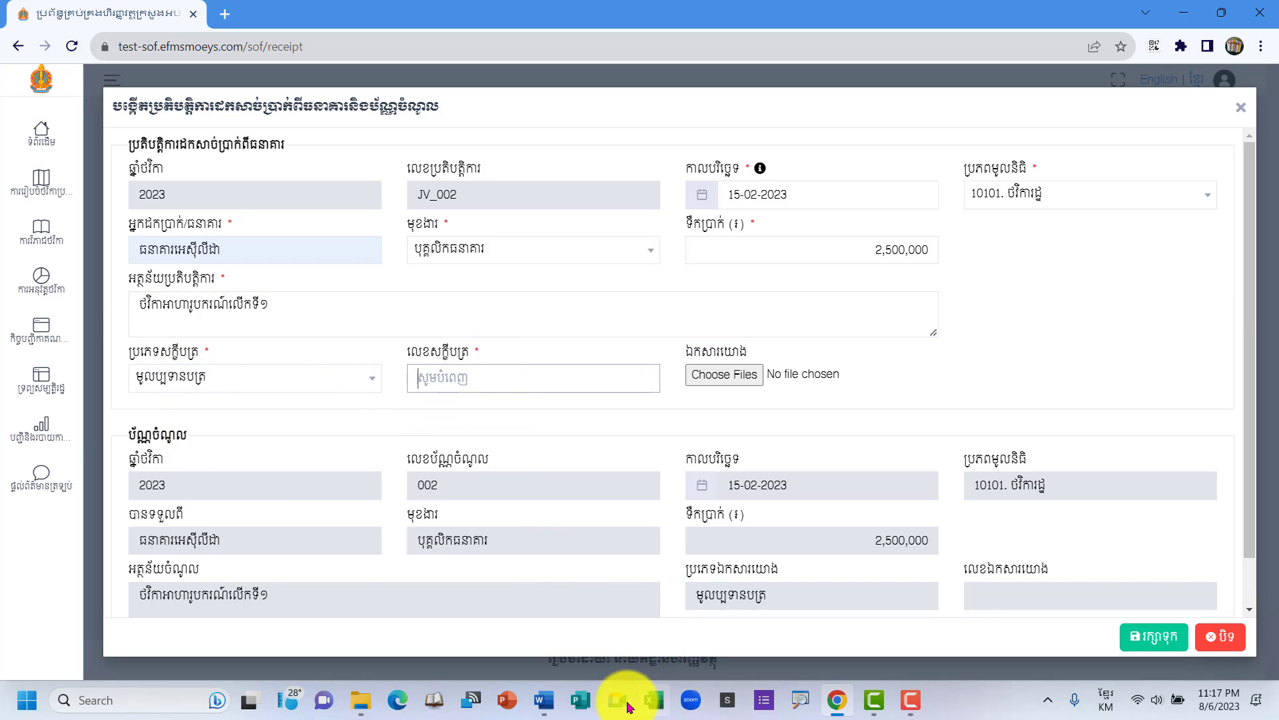
Copy reference number 545261 from the Word ledger for the withdrawal form.
left_click(544, 700)
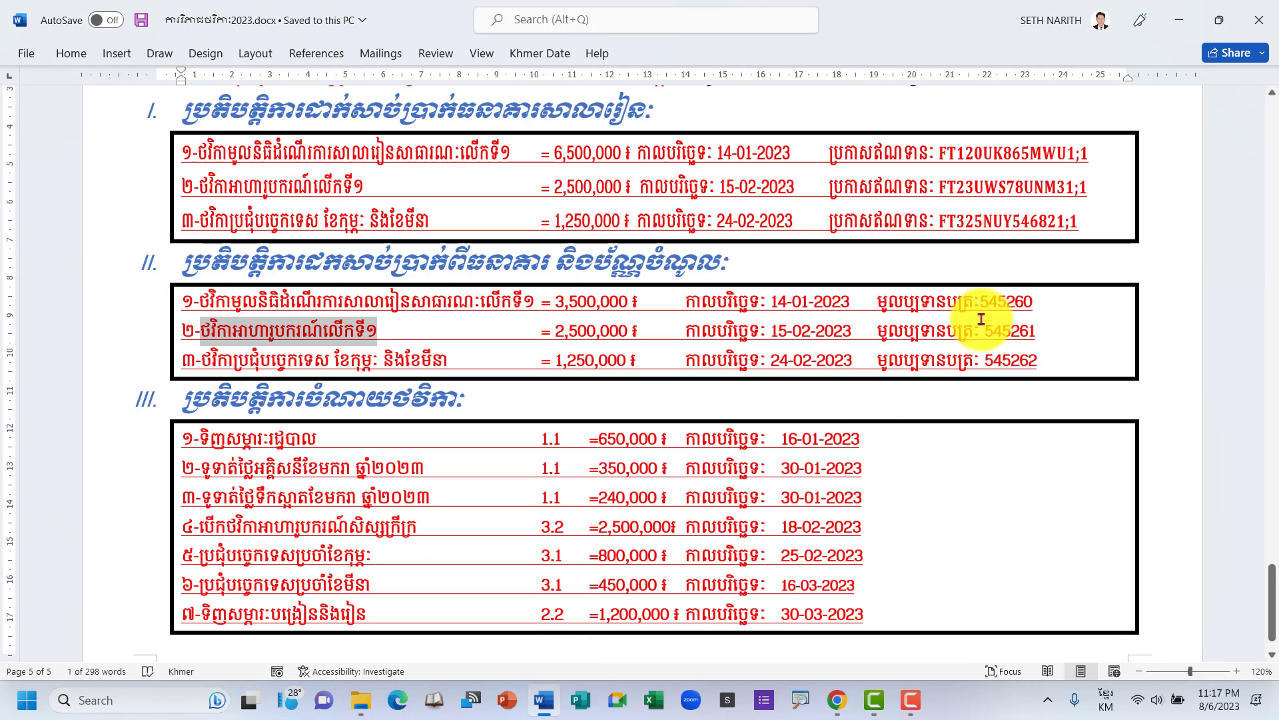
left_click_drag(985, 334, 1043, 332)
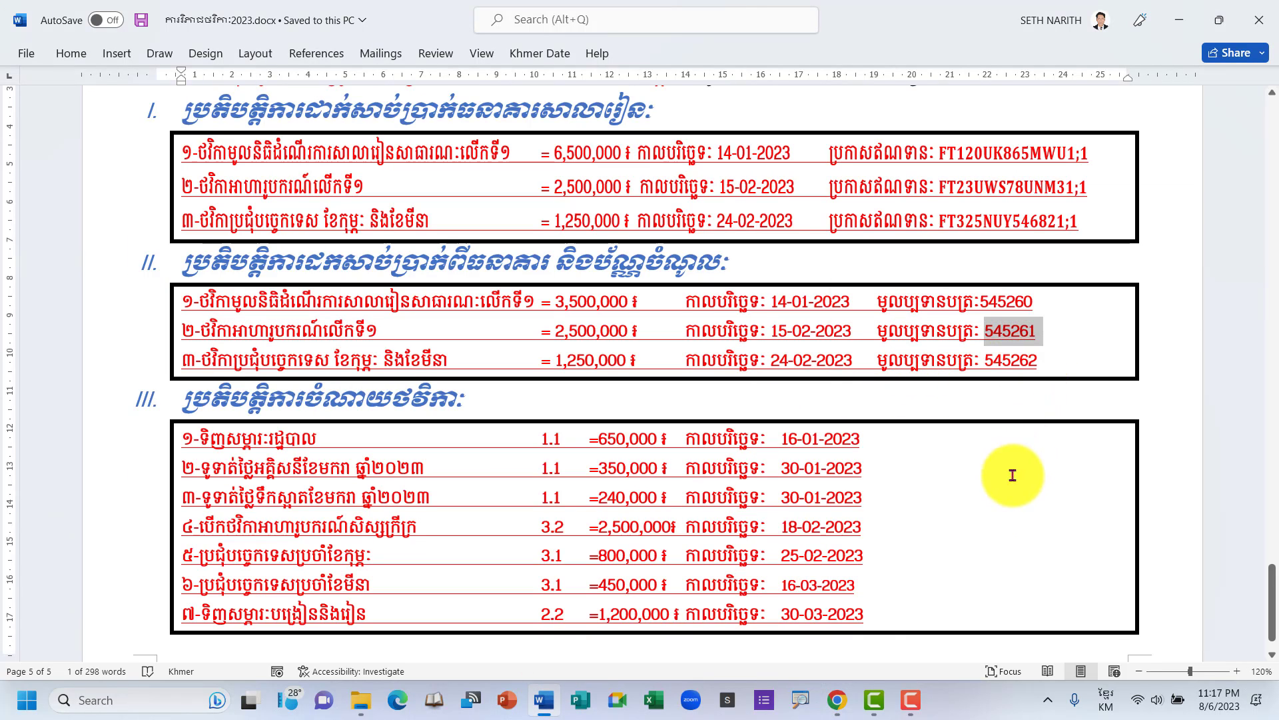
left_click(837, 700)
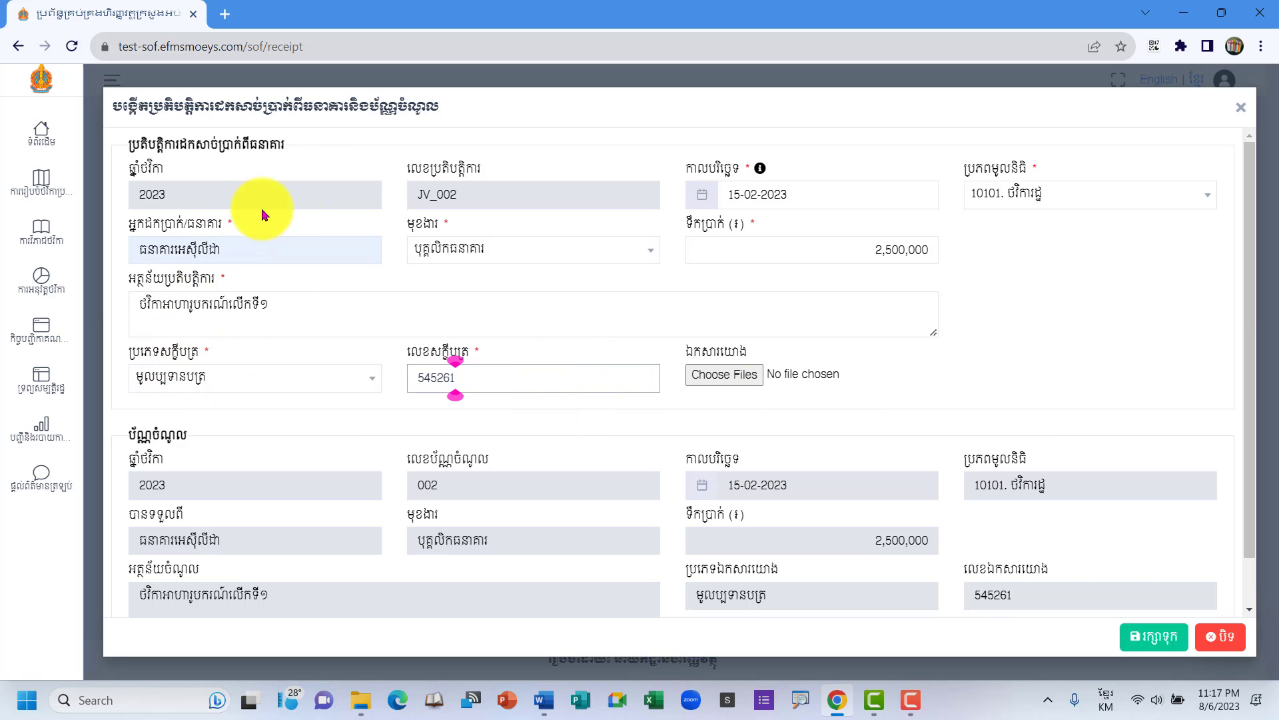
Save the withdrawal record, then load the existing disbursements list under budget execution.
left_click(1153, 644)
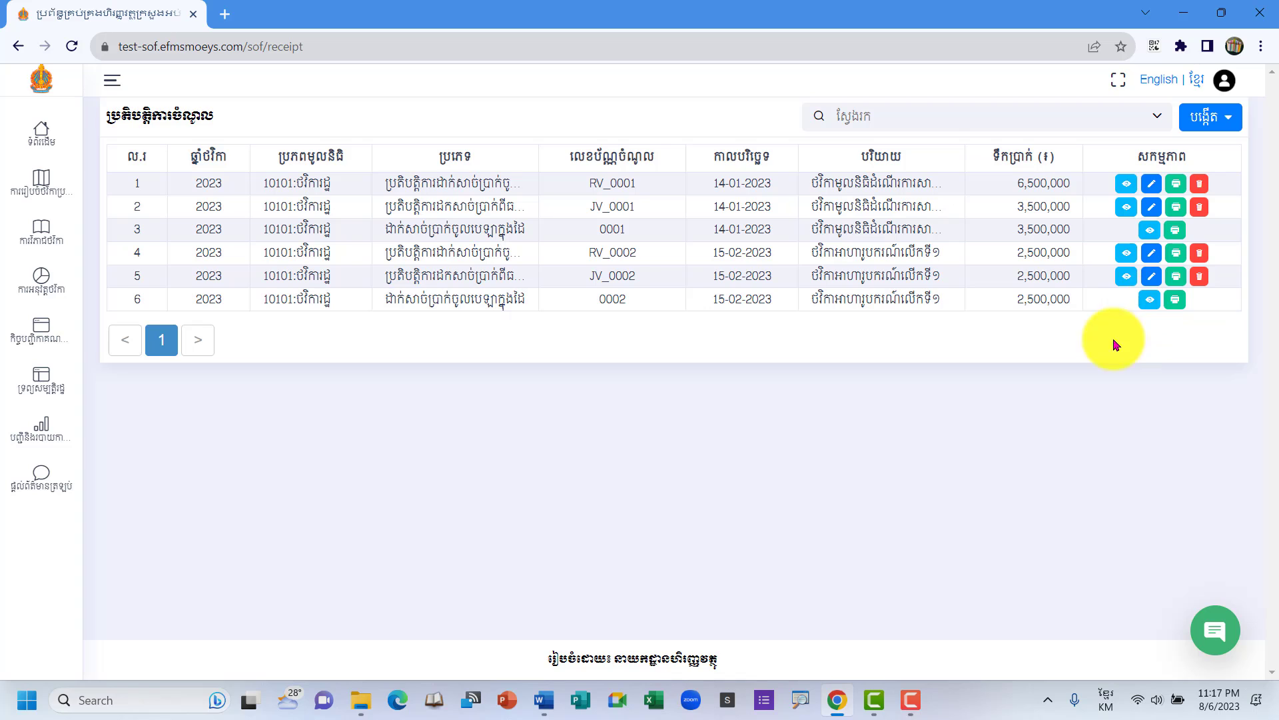
mouse_move(23, 314)
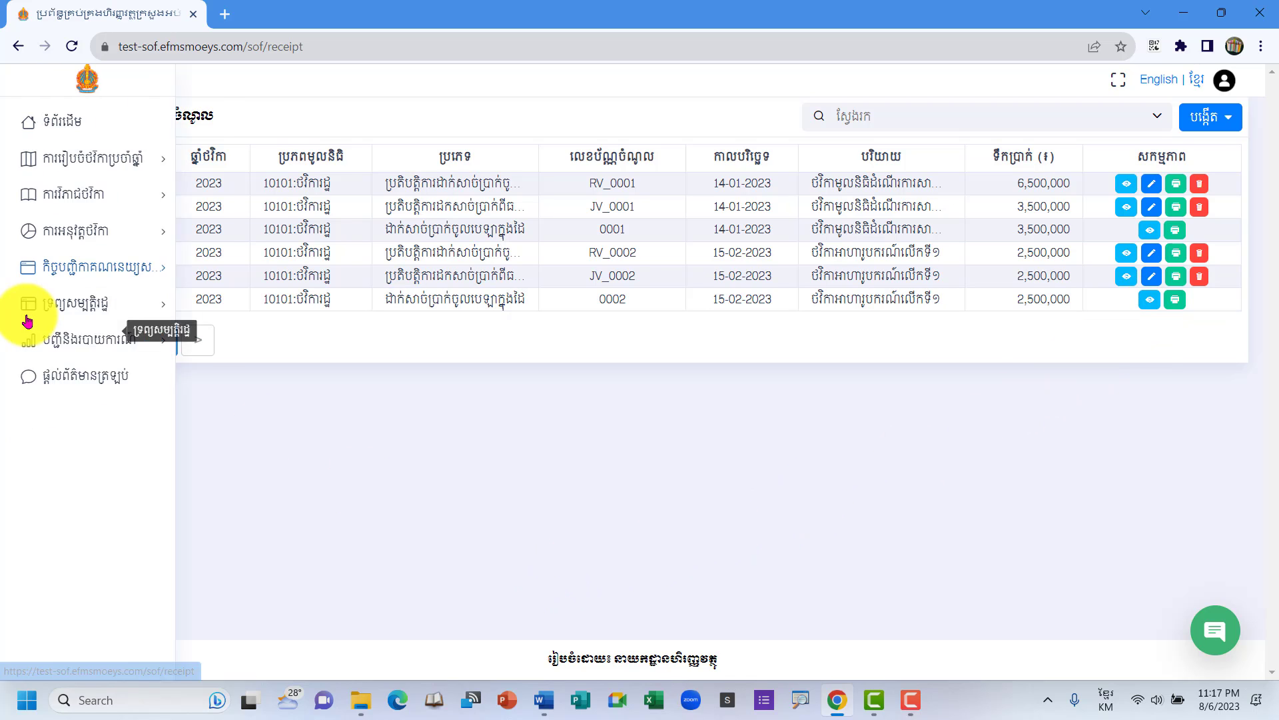
left_click(103, 223)
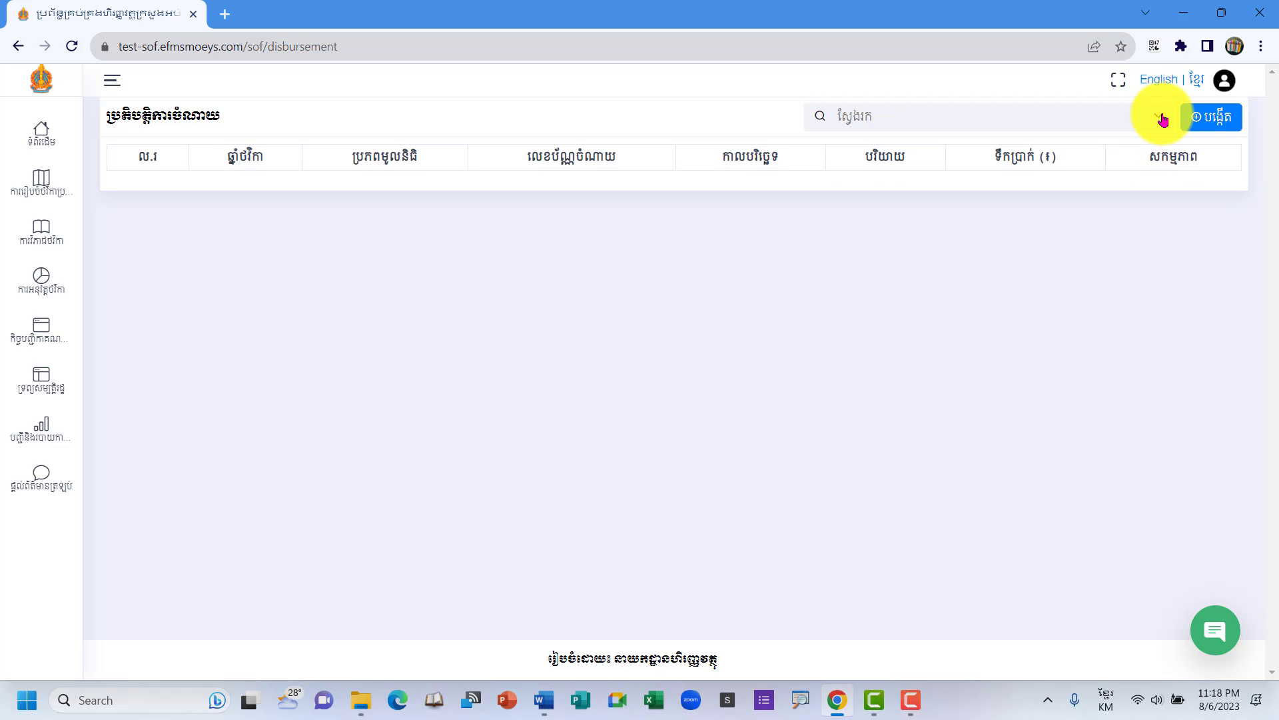
left_click(1160, 118)
left_click(1112, 370)
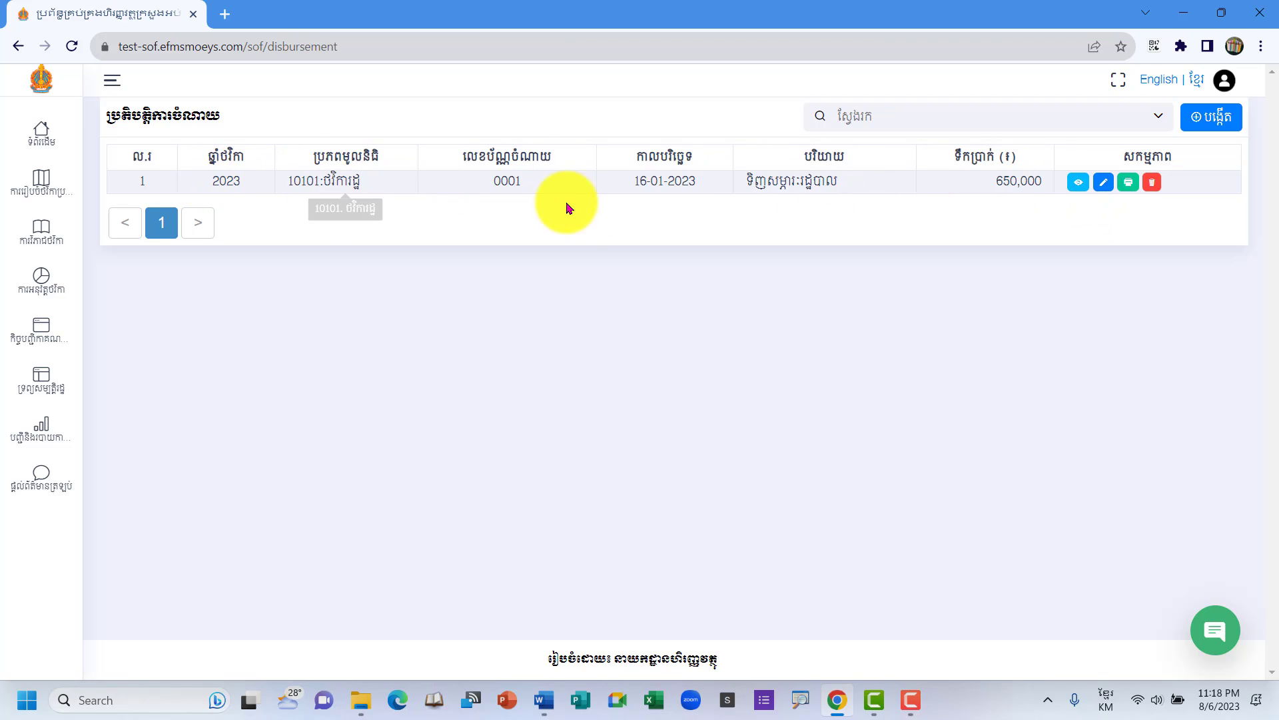
Start new disbursement 0002, open its date calendar, and bring up the Word ledger.
left_click(1226, 115)
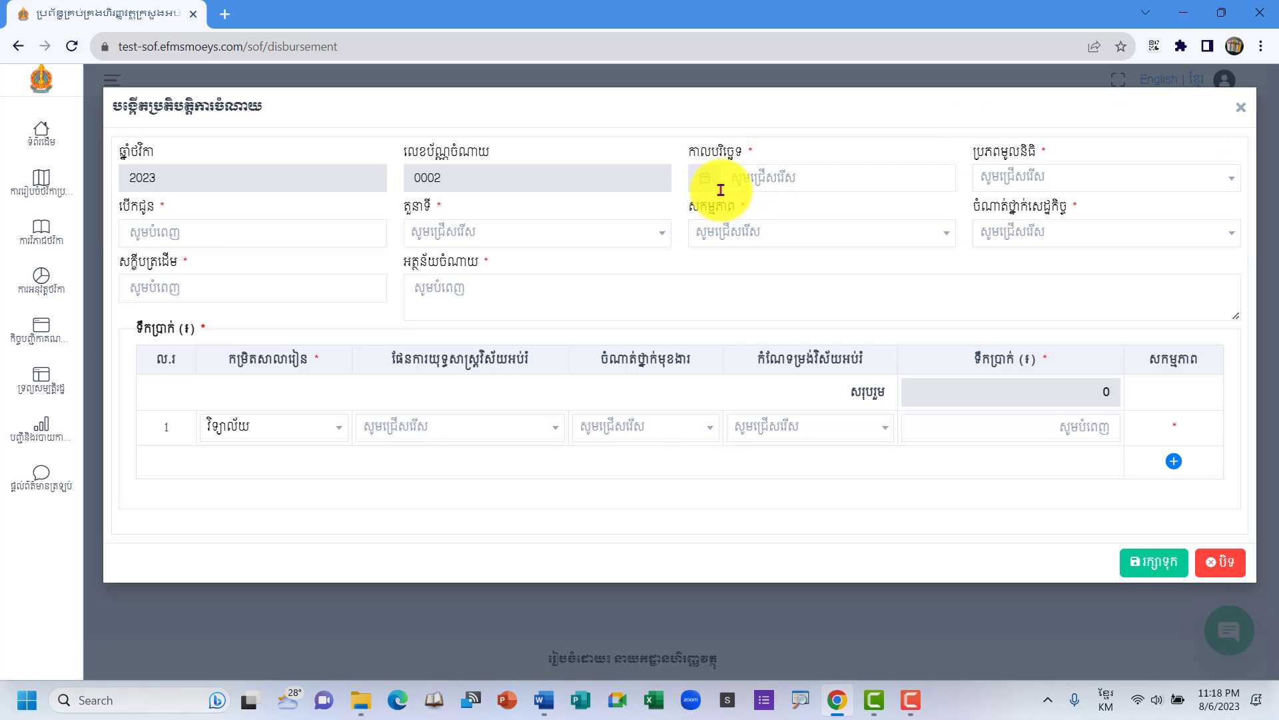
left_click(760, 178)
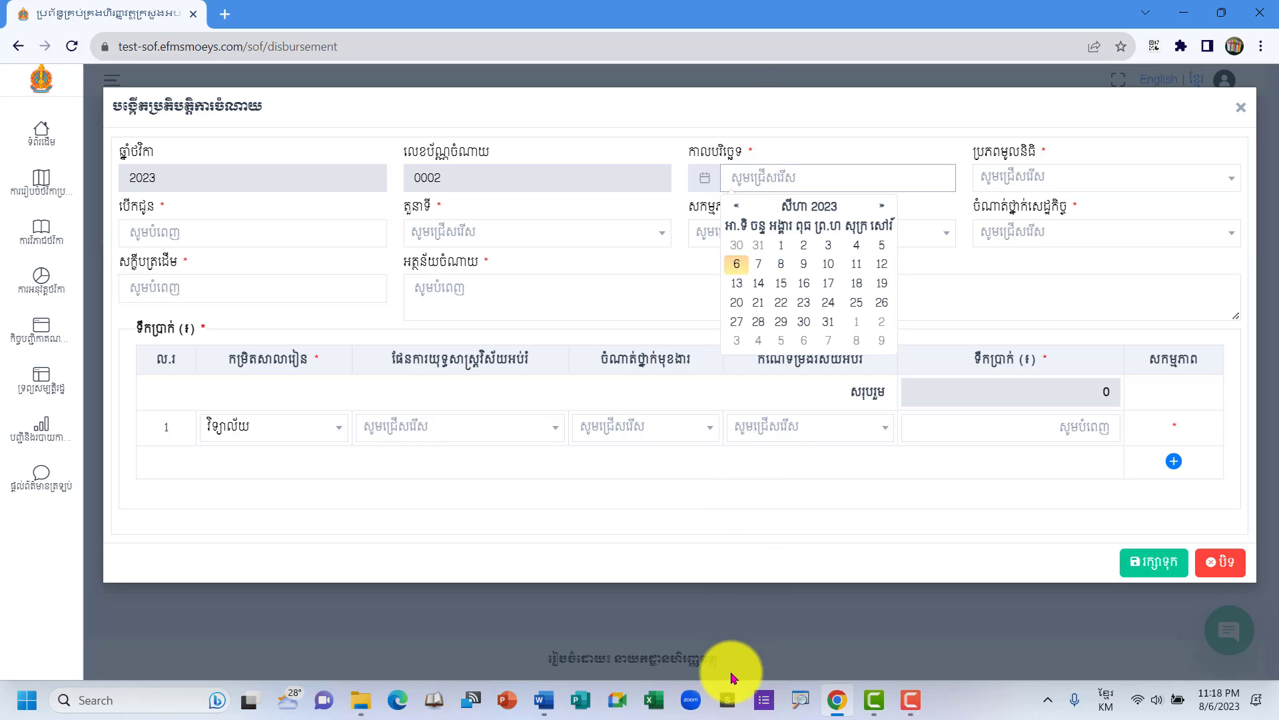
left_click(544, 683)
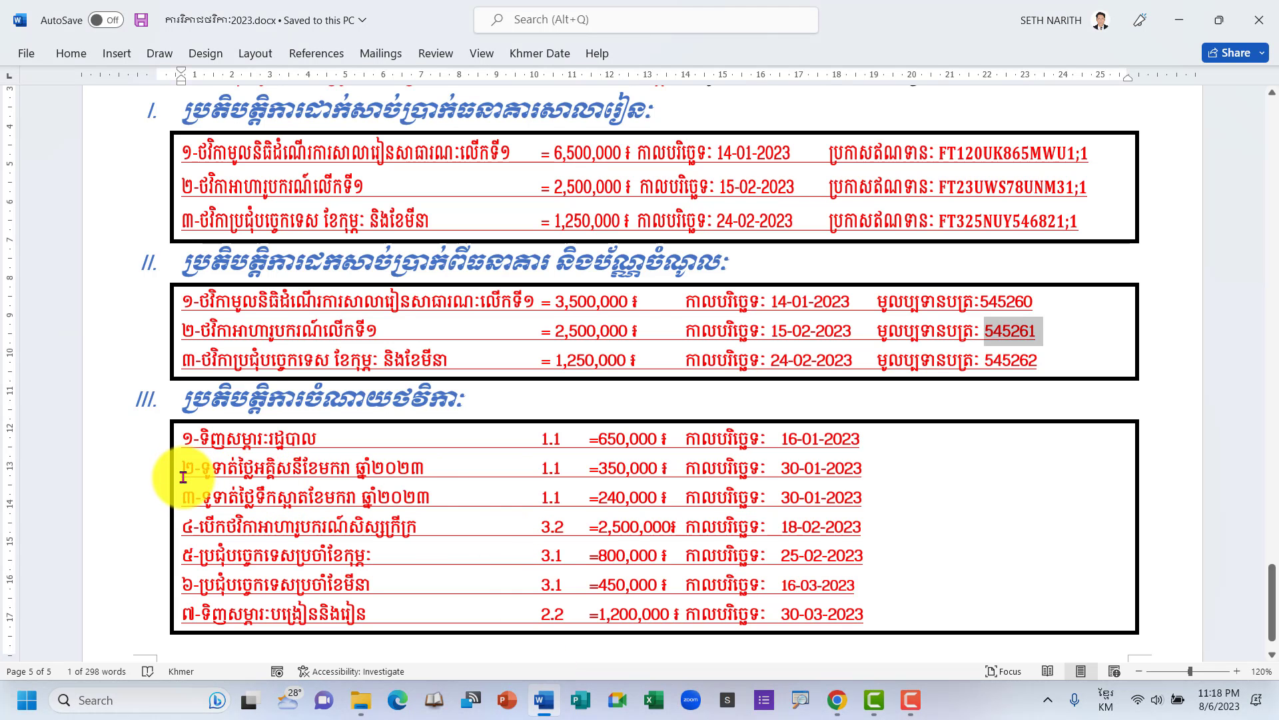
Review the 30-01-2023 expenditure lines 2 and 3 in Word's section III table, then return to the browser.
left_click_drag(183, 477, 625, 475)
left_click_drag(186, 536, 869, 531)
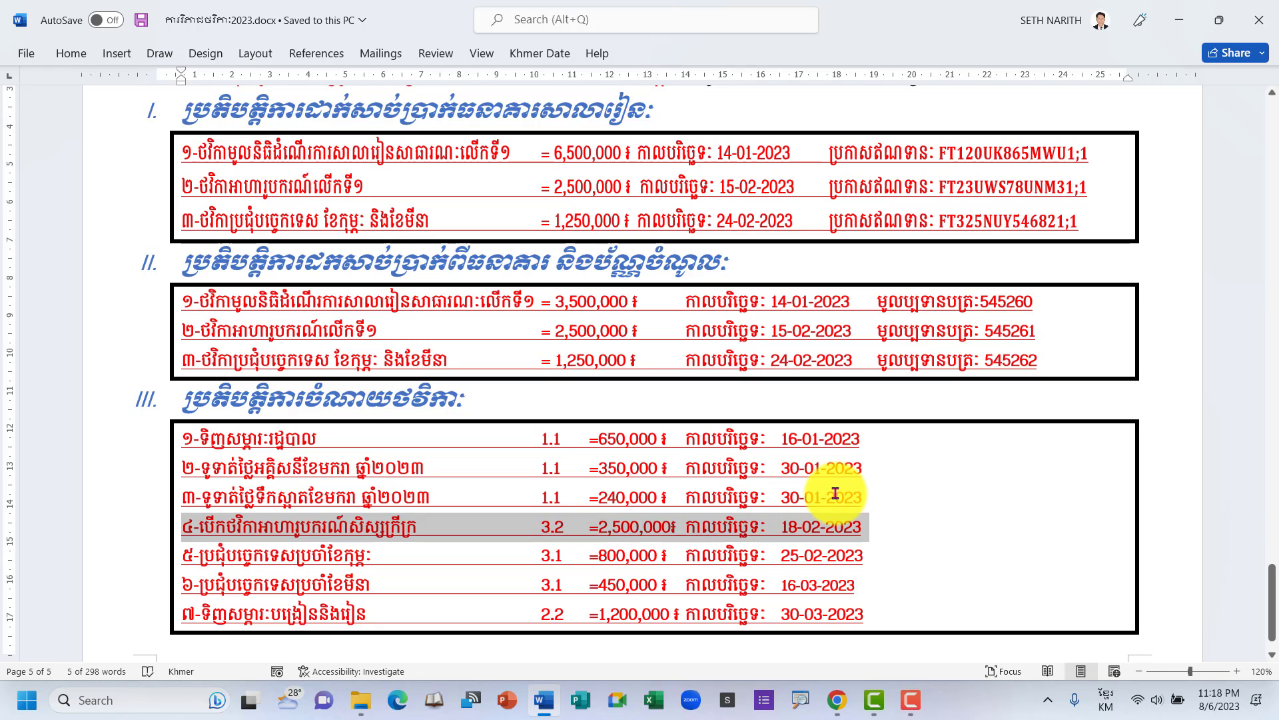
left_click(777, 466)
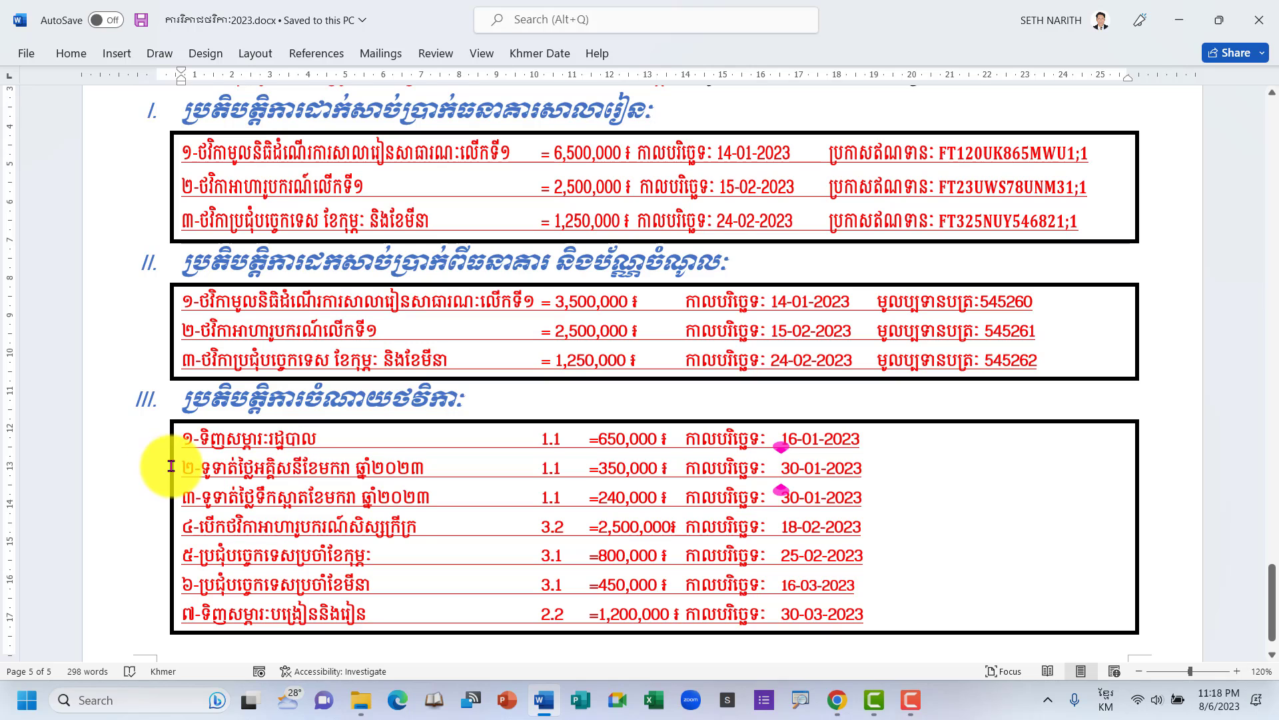
left_click_drag(177, 467, 868, 497)
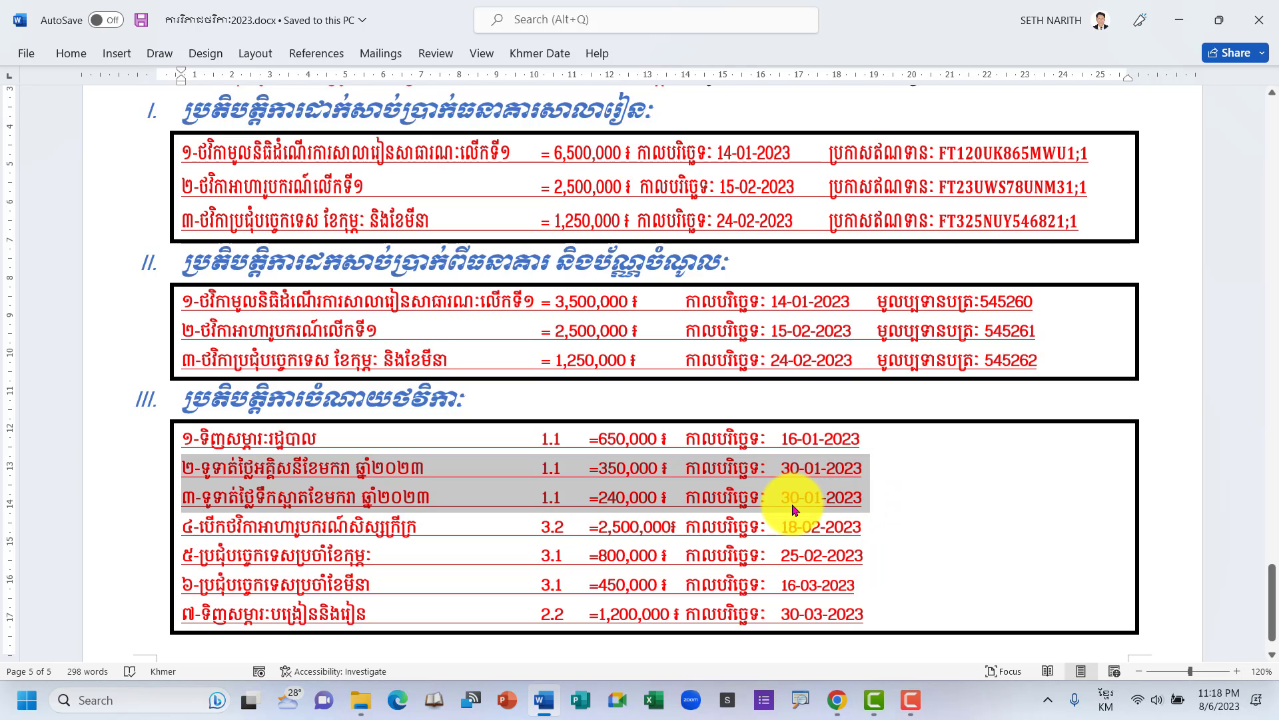
left_click(789, 484)
left_click_drag(187, 468, 866, 491)
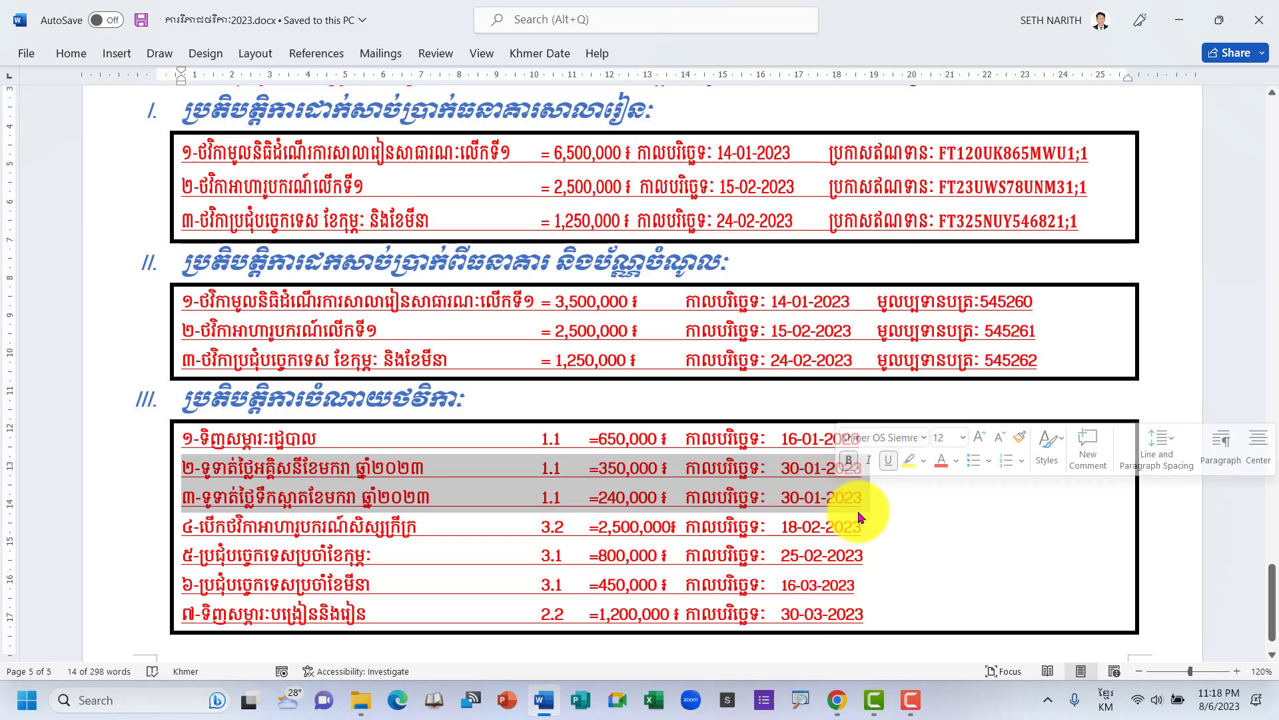
left_click(167, 468)
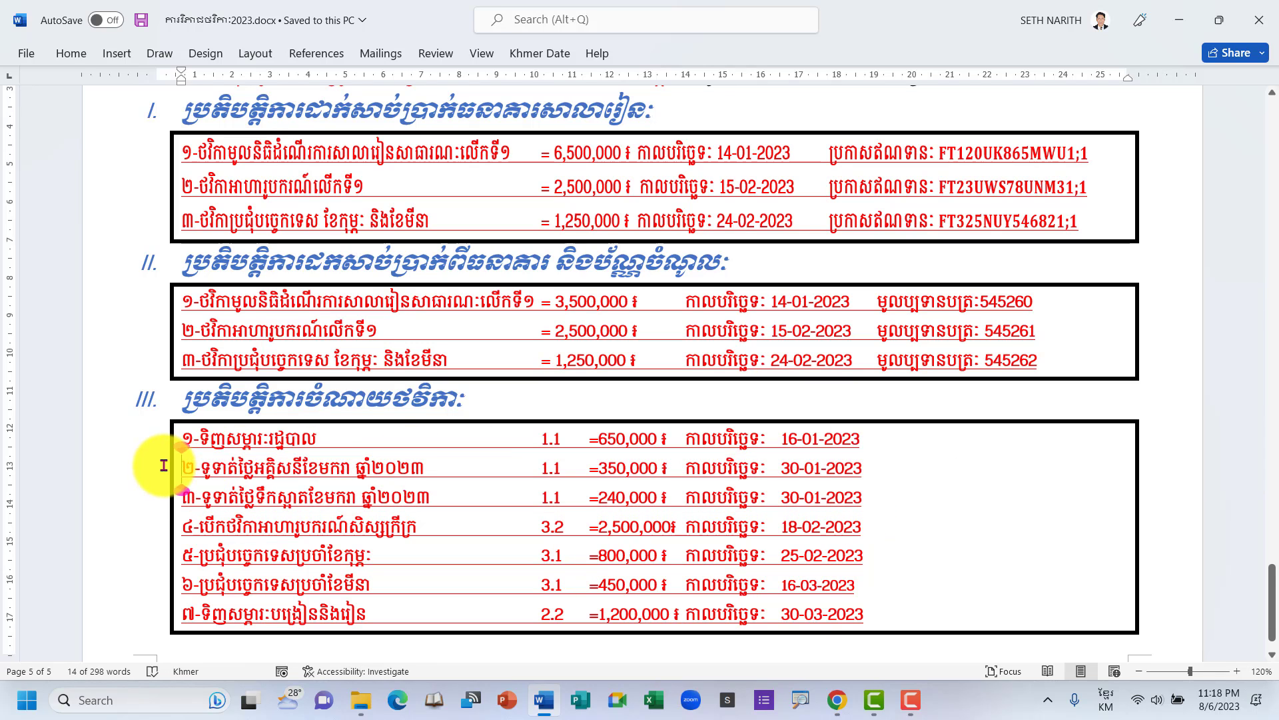
left_click_drag(257, 466, 859, 498)
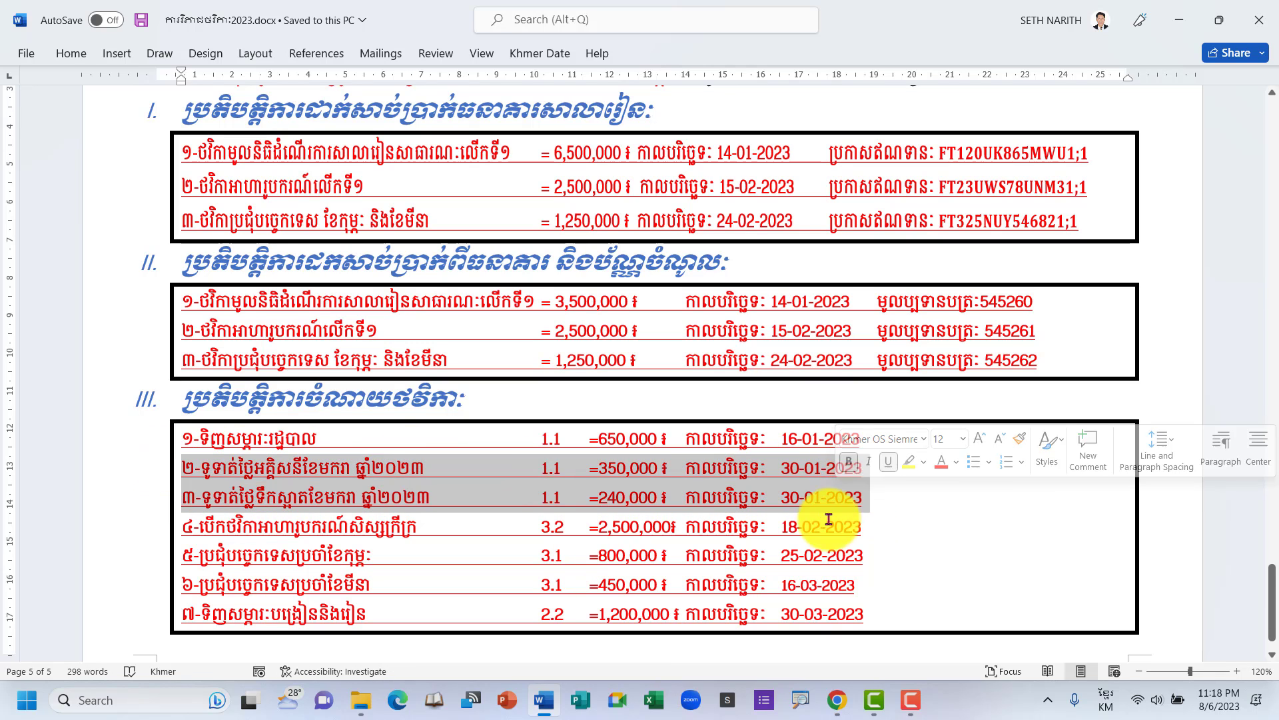
left_click_drag(776, 527, 857, 520)
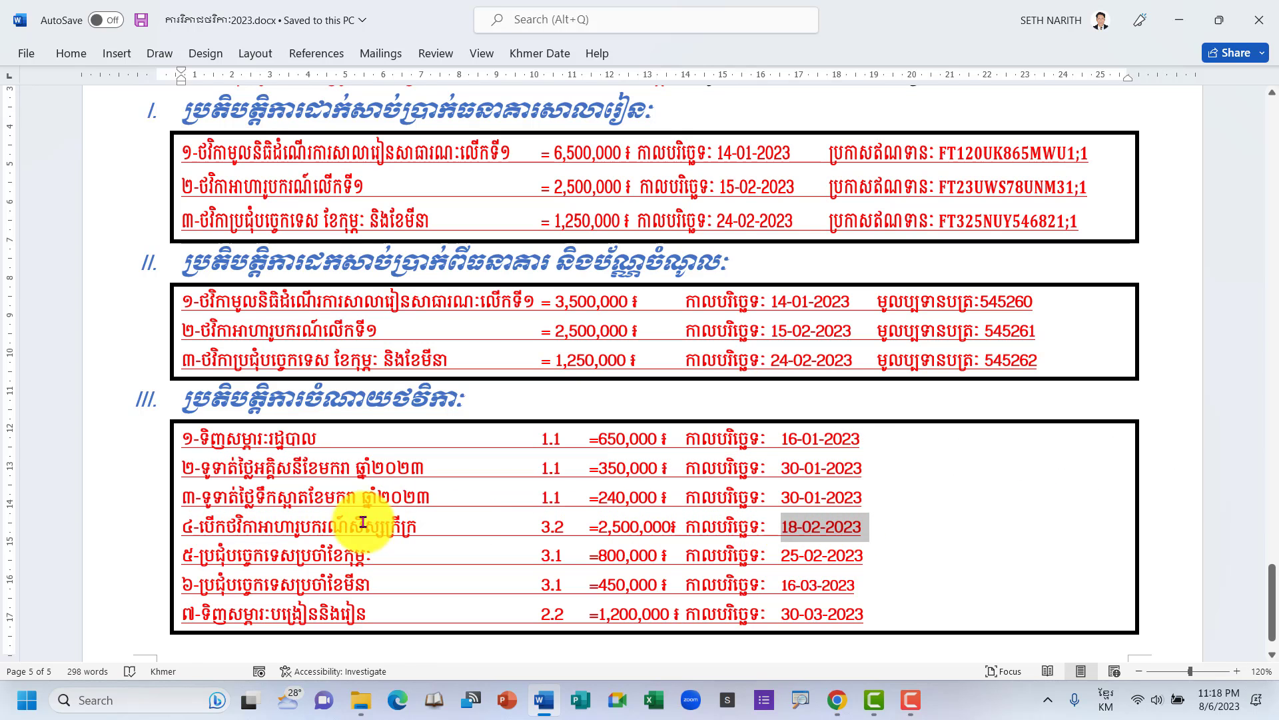
left_click_drag(160, 527, 780, 526)
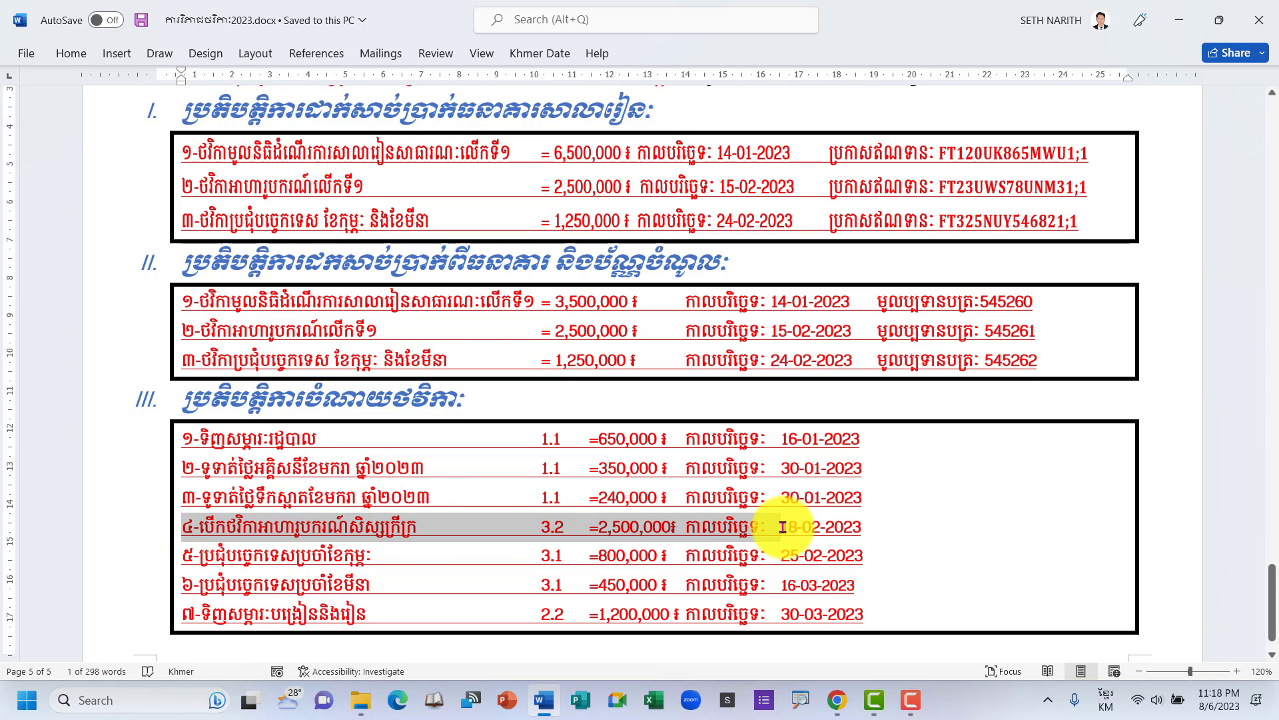
left_click_drag(200, 463, 854, 501)
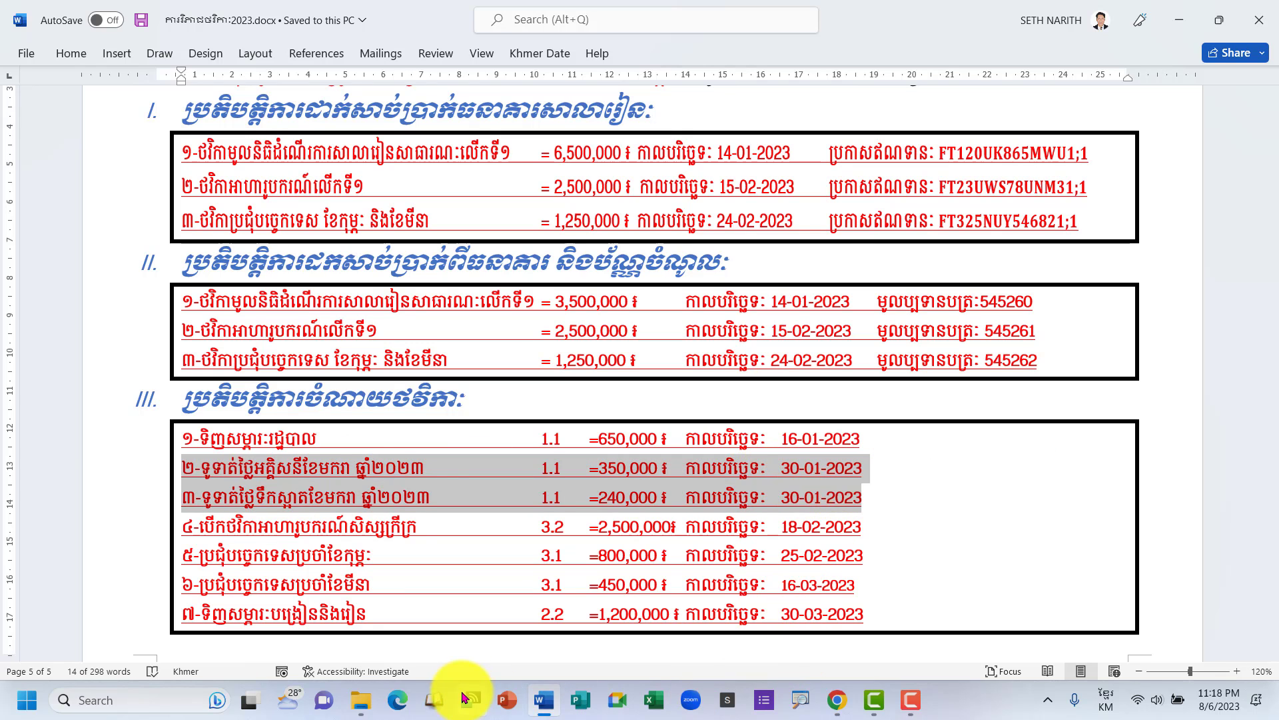
left_click(836, 698)
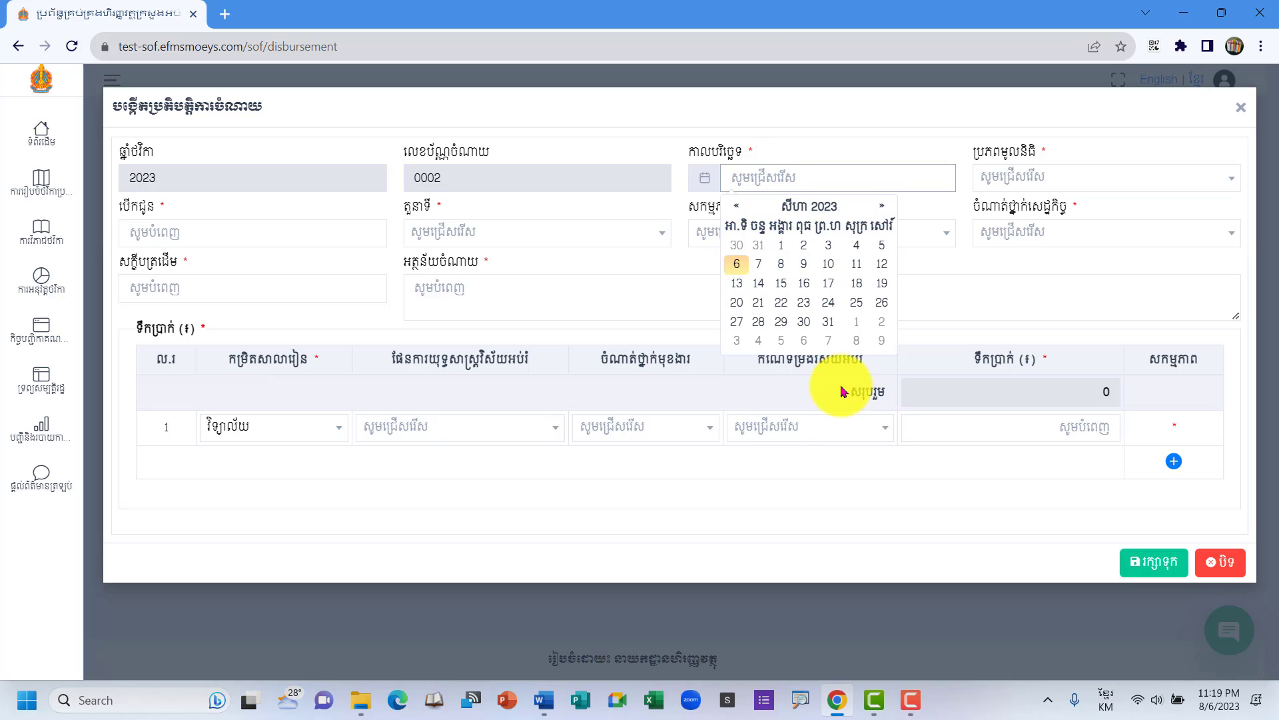
Date the disbursement 30 January 2023 and set funding source 10101.
left_click(733, 207)
left_click(733, 207)
left_click(732, 206)
left_click(732, 207)
left_click(732, 206)
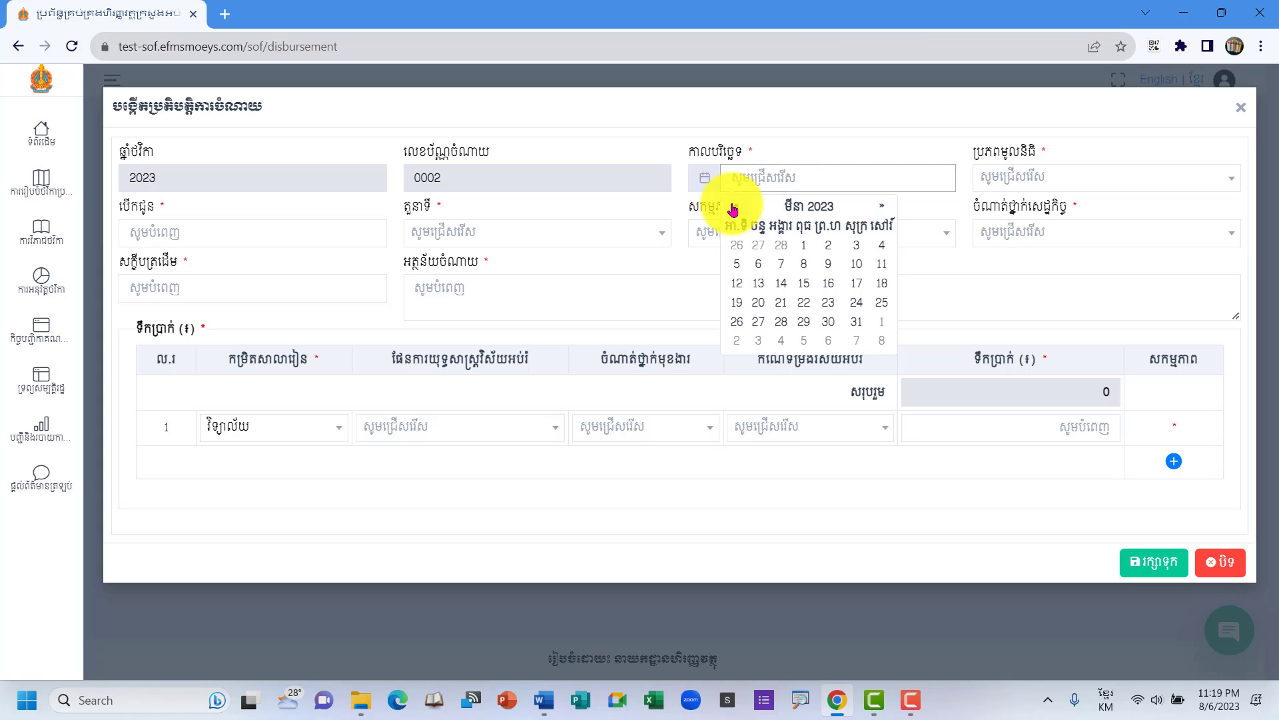
left_click(733, 206)
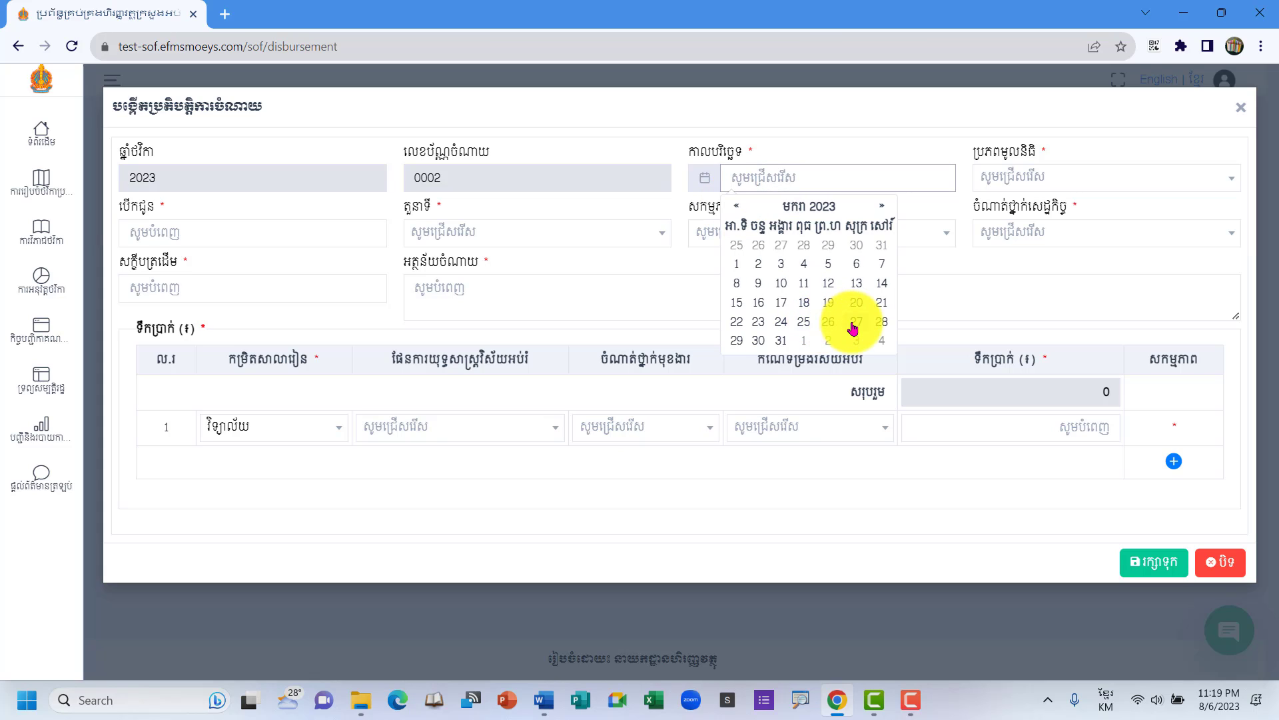
left_click(760, 347)
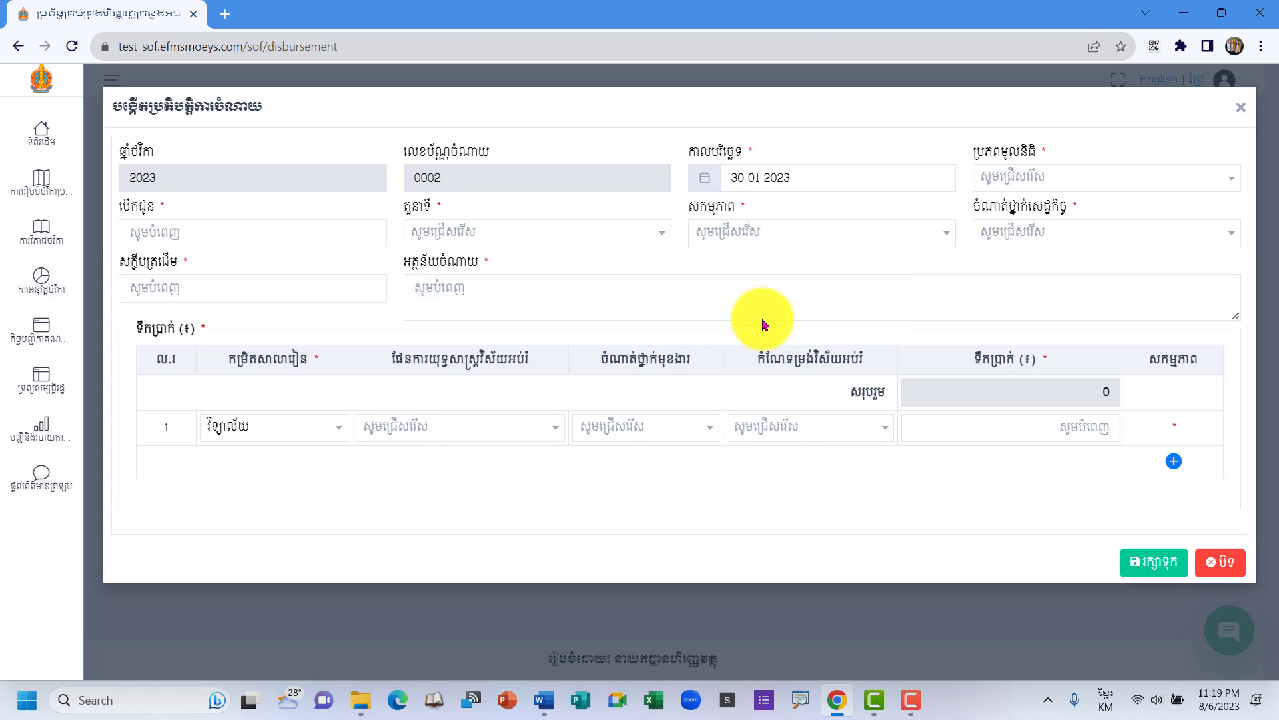
left_click(1001, 177)
left_click(1017, 241)
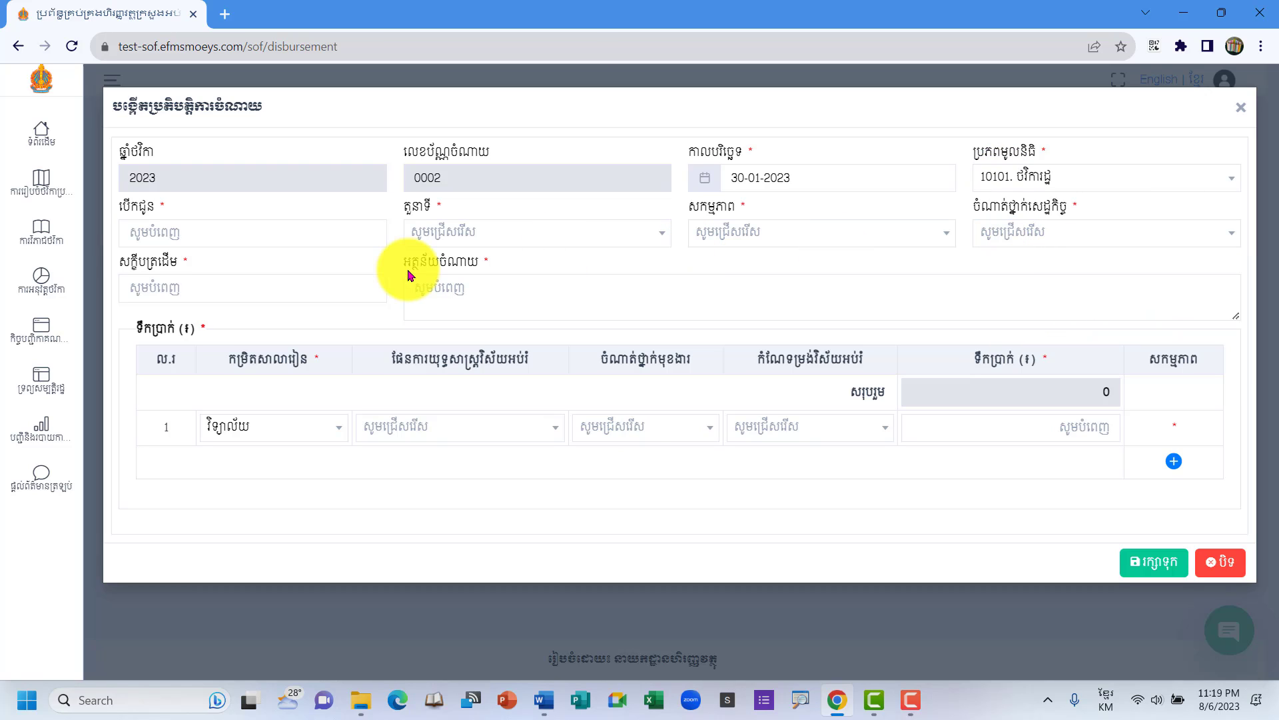
Choose the suggested payee with teacher role, activity 101, and fill the source-document reference.
left_click(265, 228)
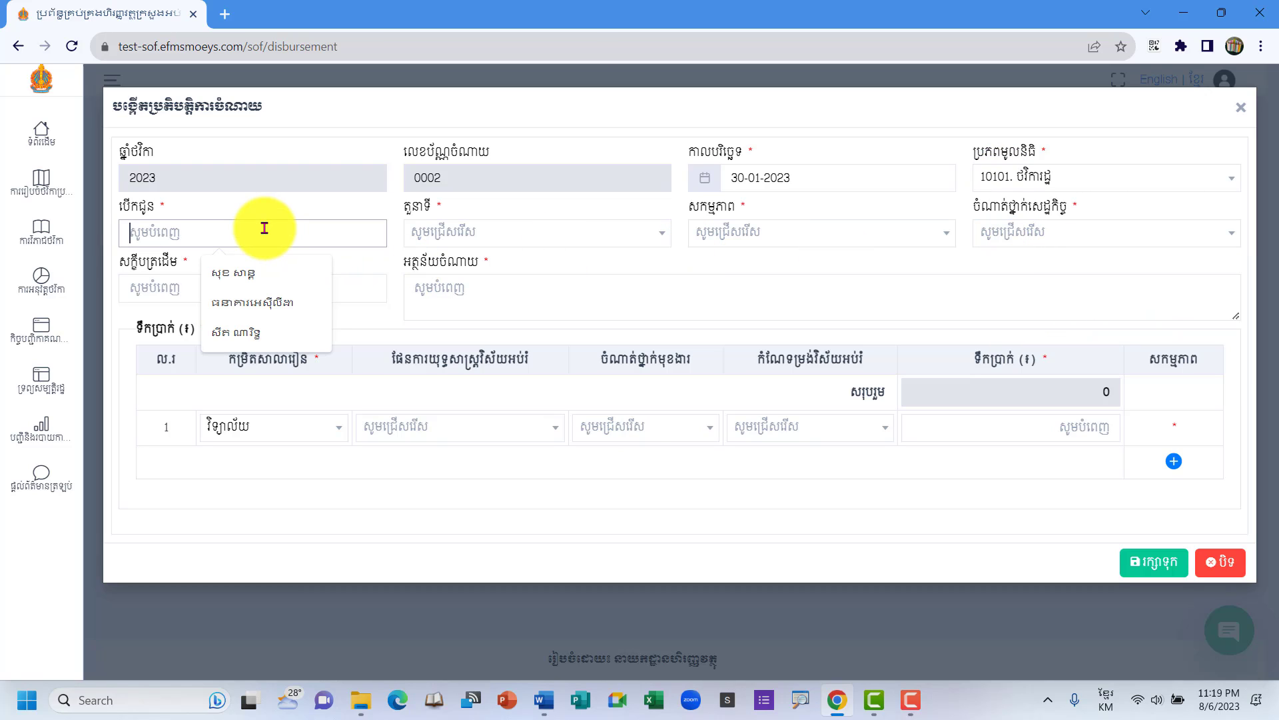
left_click(260, 333)
left_click(518, 234)
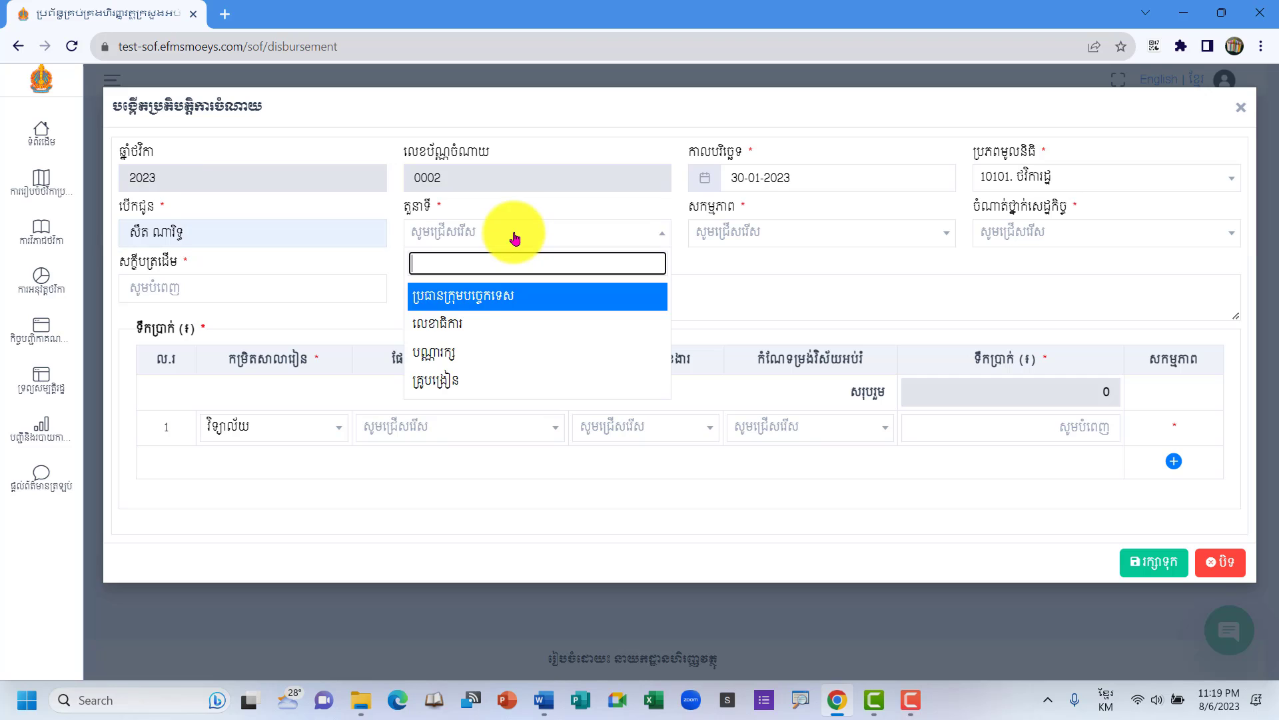
left_click(442, 382)
left_click(775, 233)
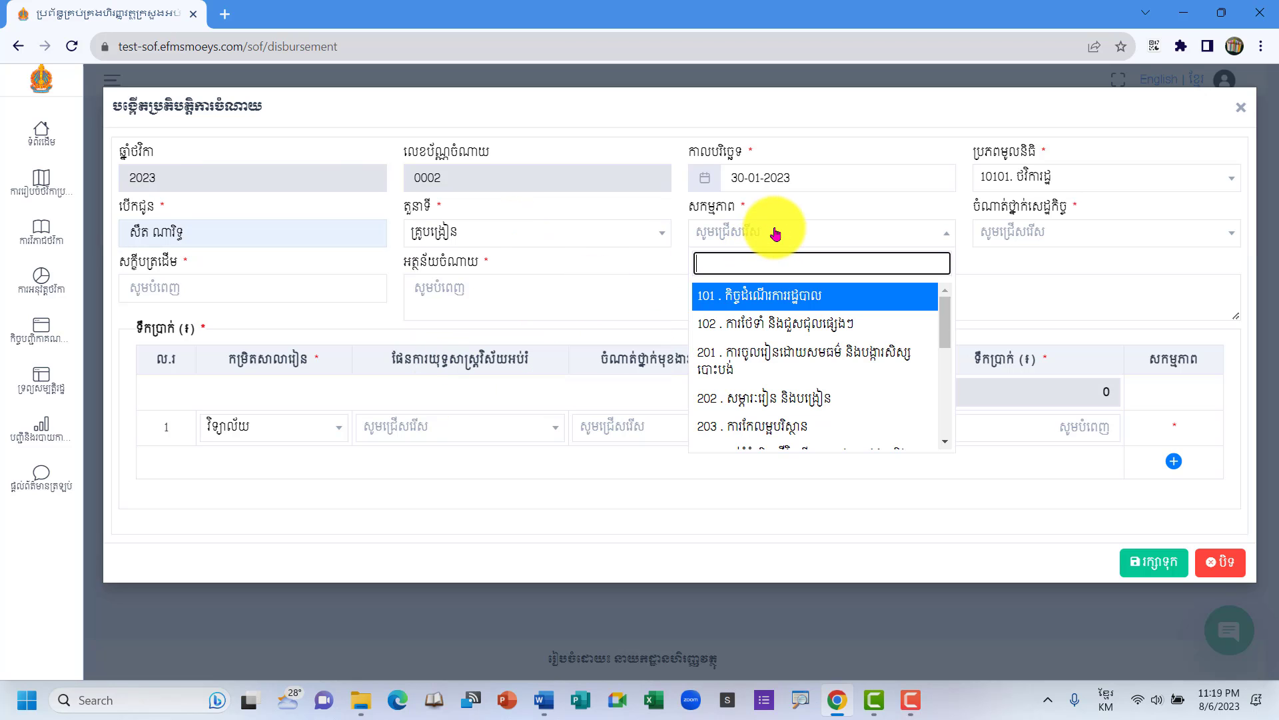
left_click(771, 299)
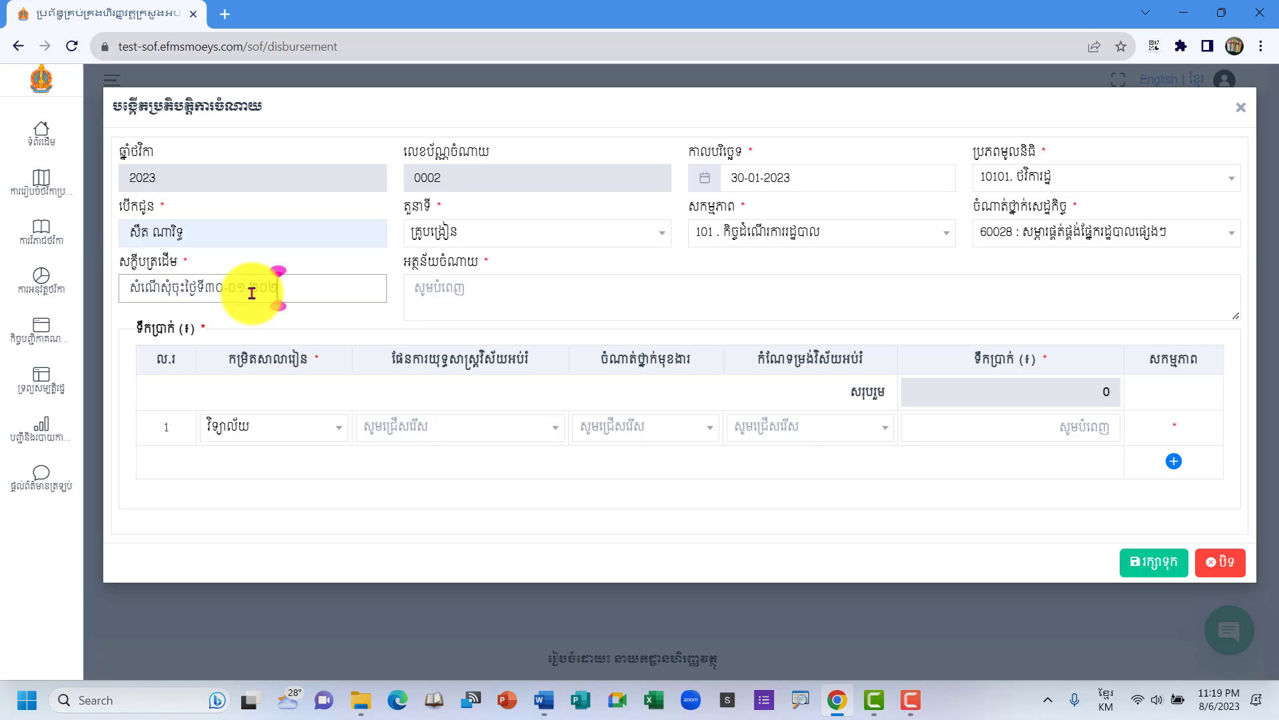
left_click(503, 289)
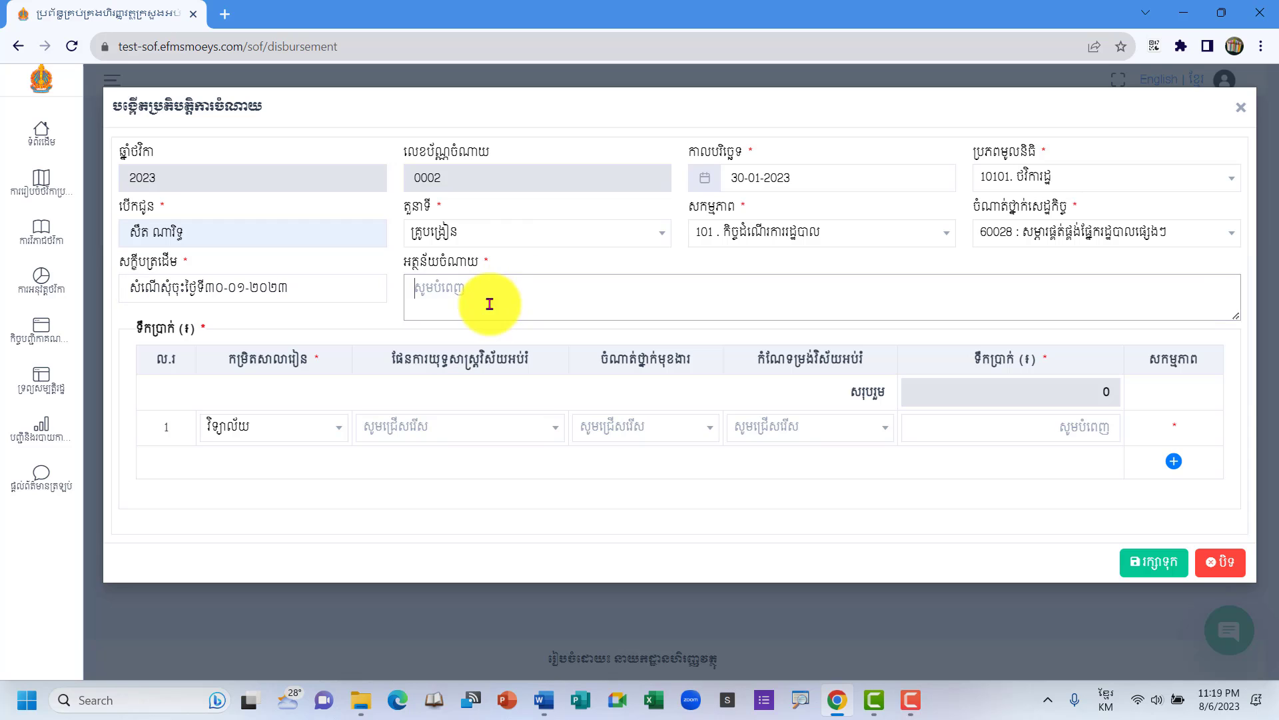
Copy expense line 2's description 'ទូទាត់ថ្លៃអគ្គិសនីខែមករា ឆ្នាំ២០២៣' from Word for disbursement 0002.
left_click(544, 700)
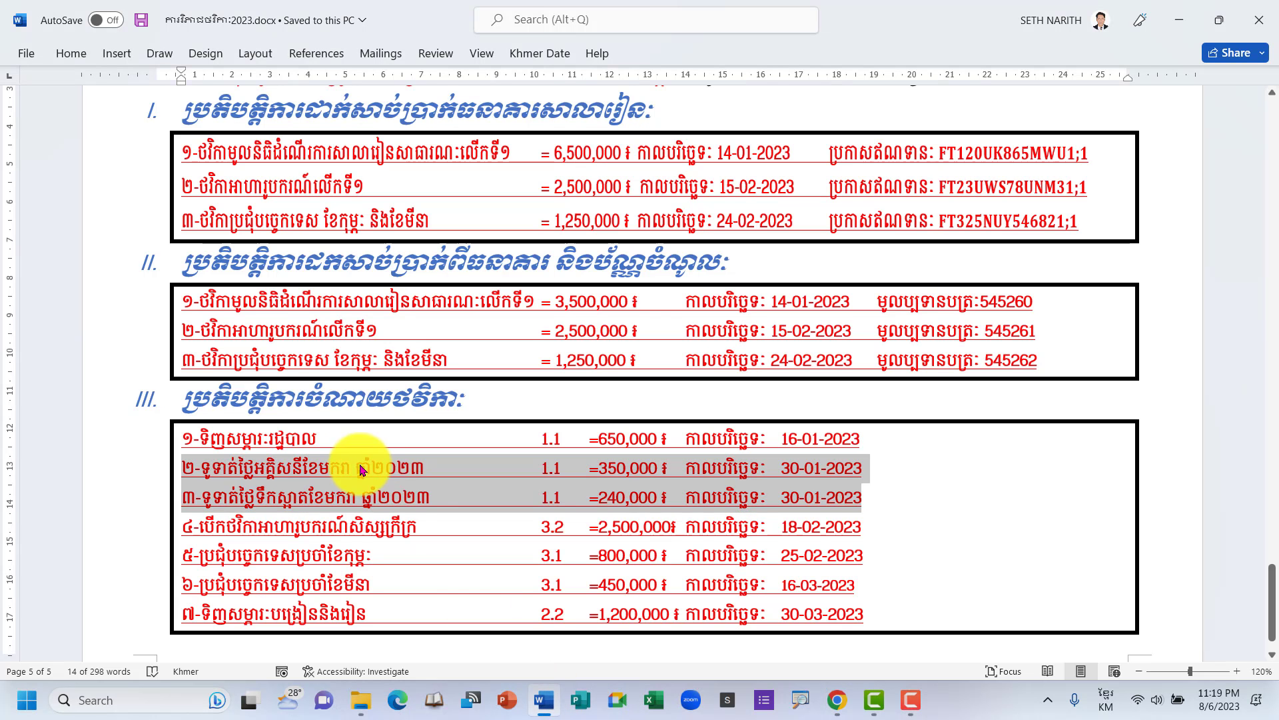
left_click(231, 476)
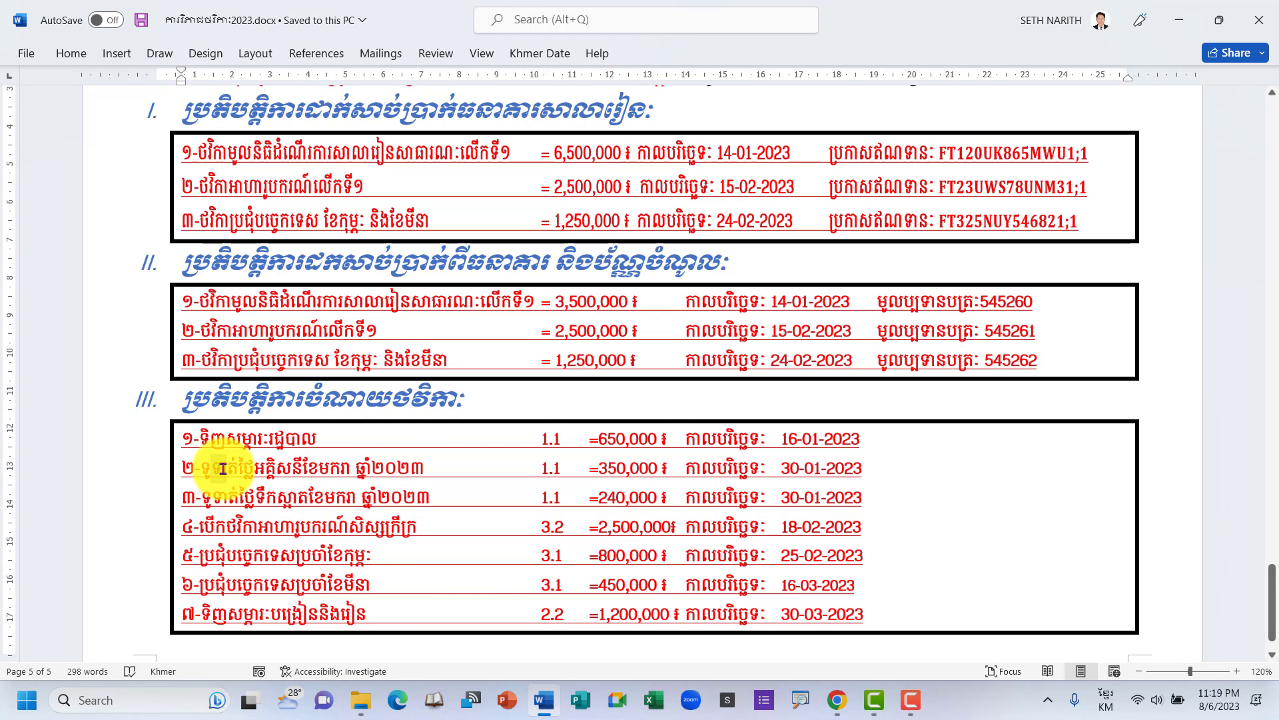
double_click(206, 469)
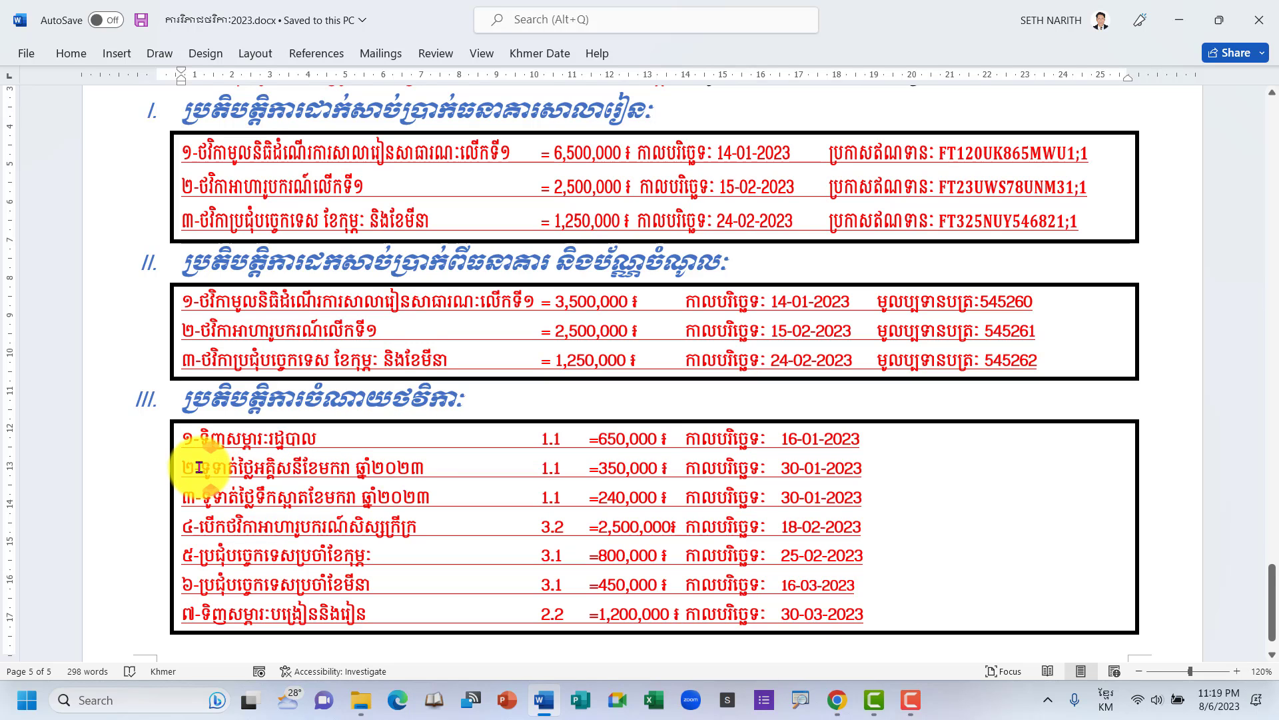
left_click_drag(200, 467, 427, 470)
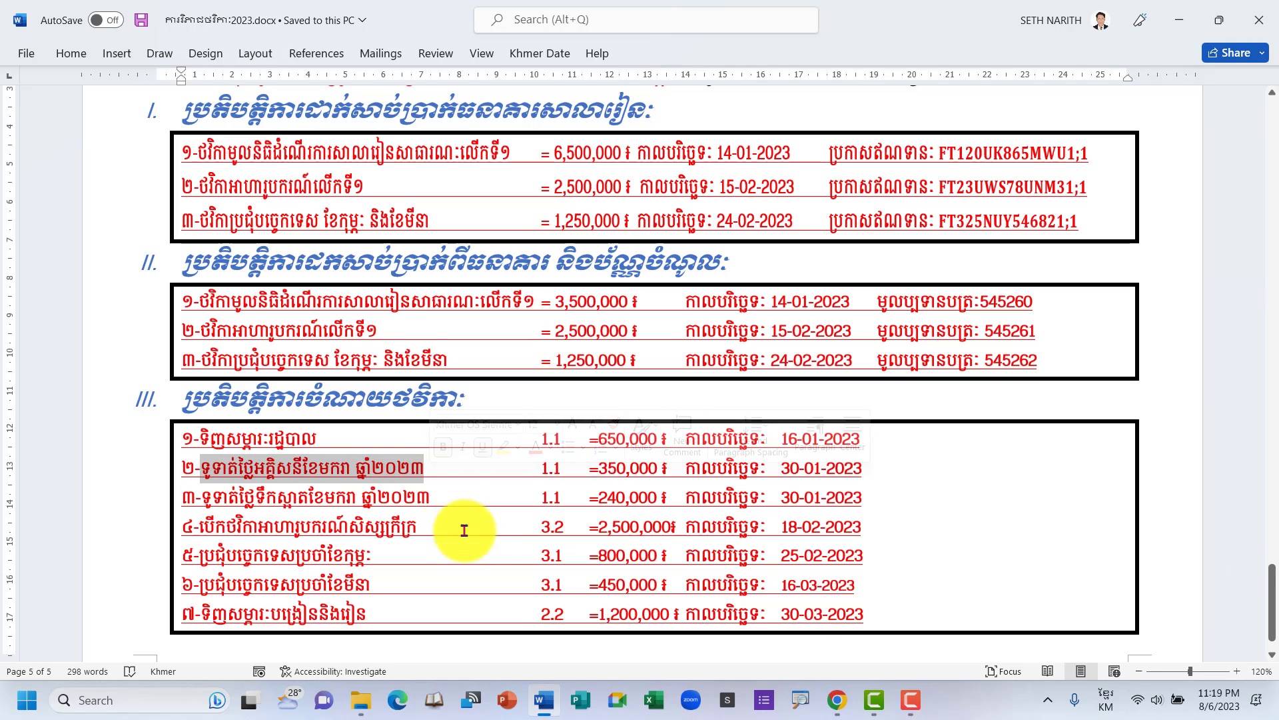
left_click(827, 712)
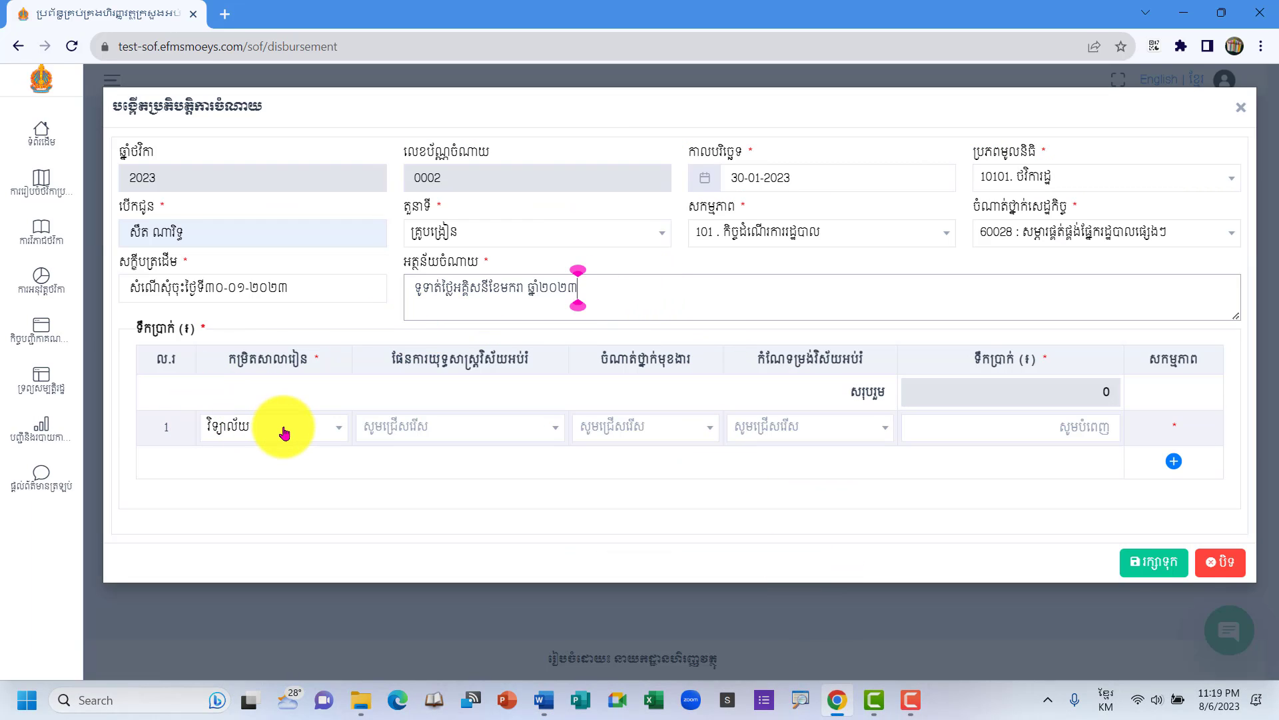
Fill row 1 with program 3010101, code 70922, option 01. and 350,000, then save disbursement 0002.
left_click(486, 429)
left_click(509, 500)
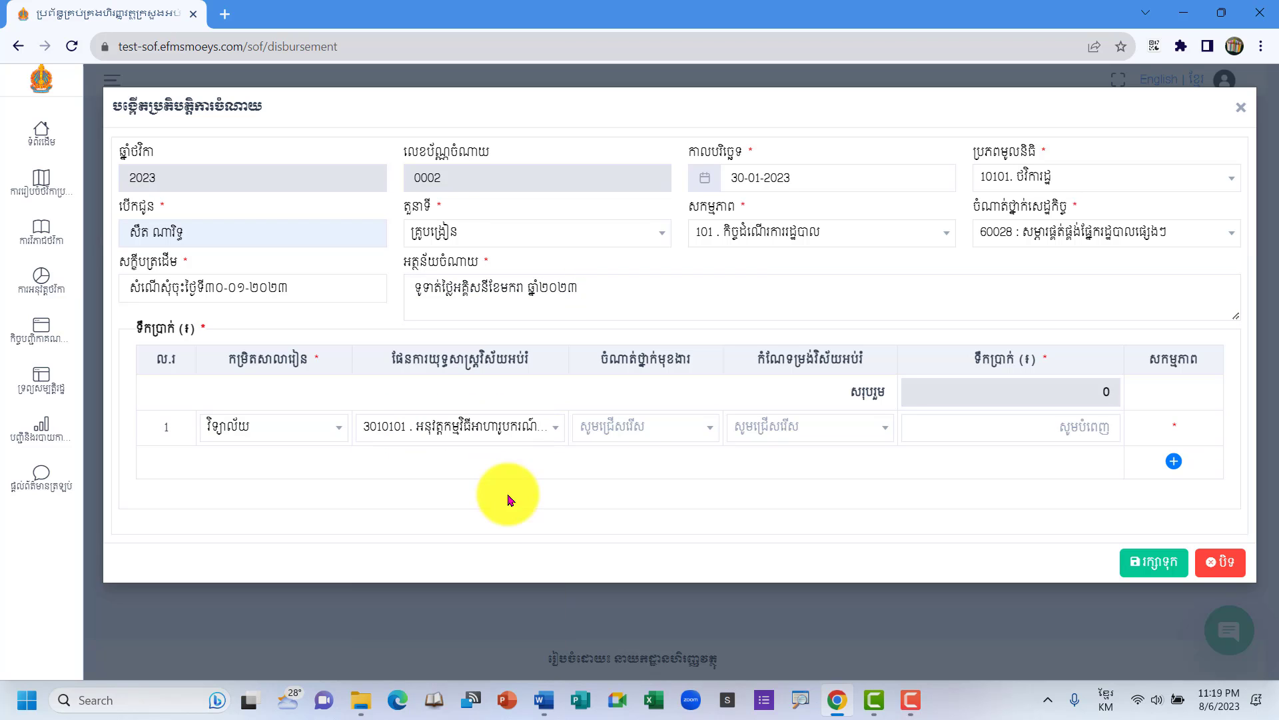
left_click(670, 427)
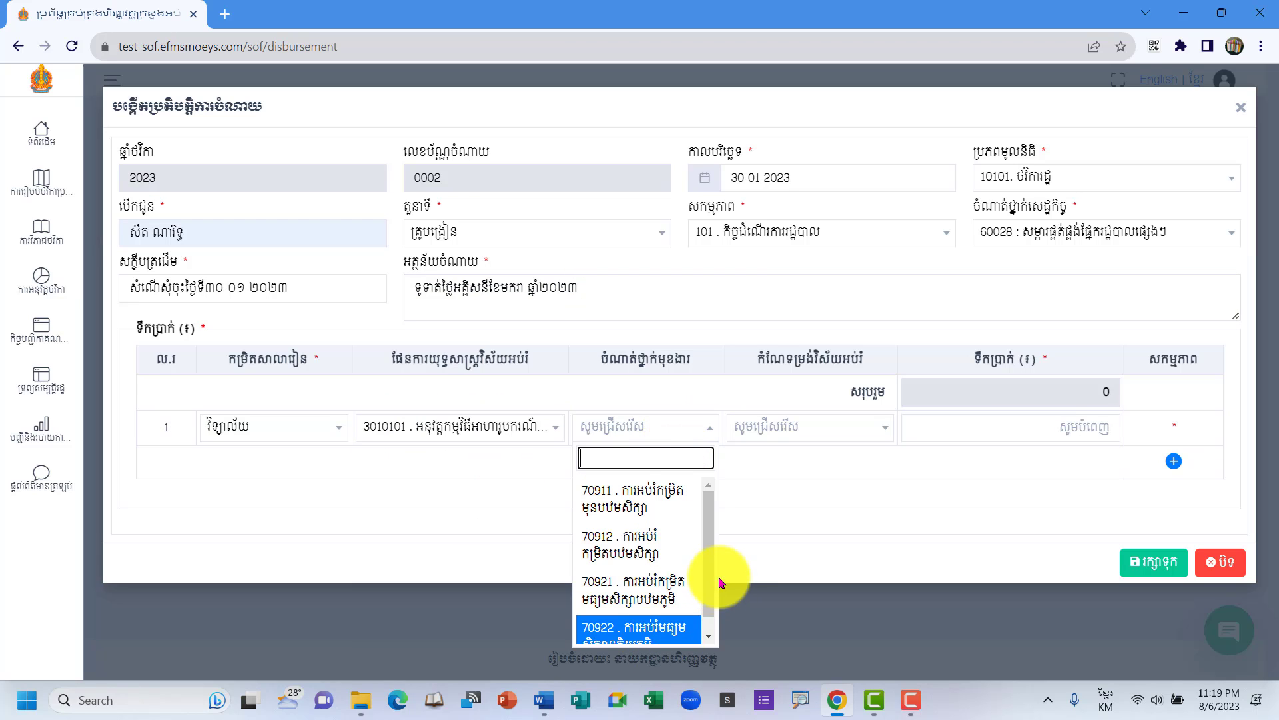
scroll(716, 599, "down", 1)
left_click(713, 633)
left_click(842, 438)
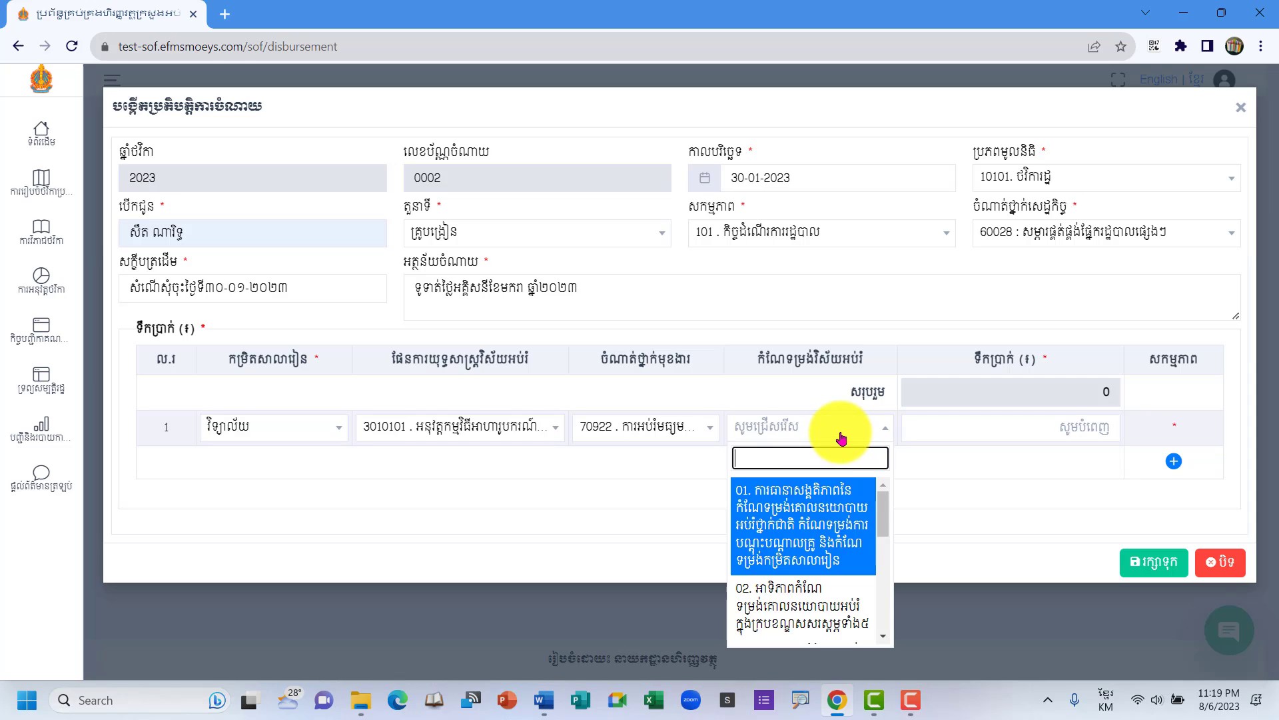
left_click(814, 508)
left_click(1018, 436)
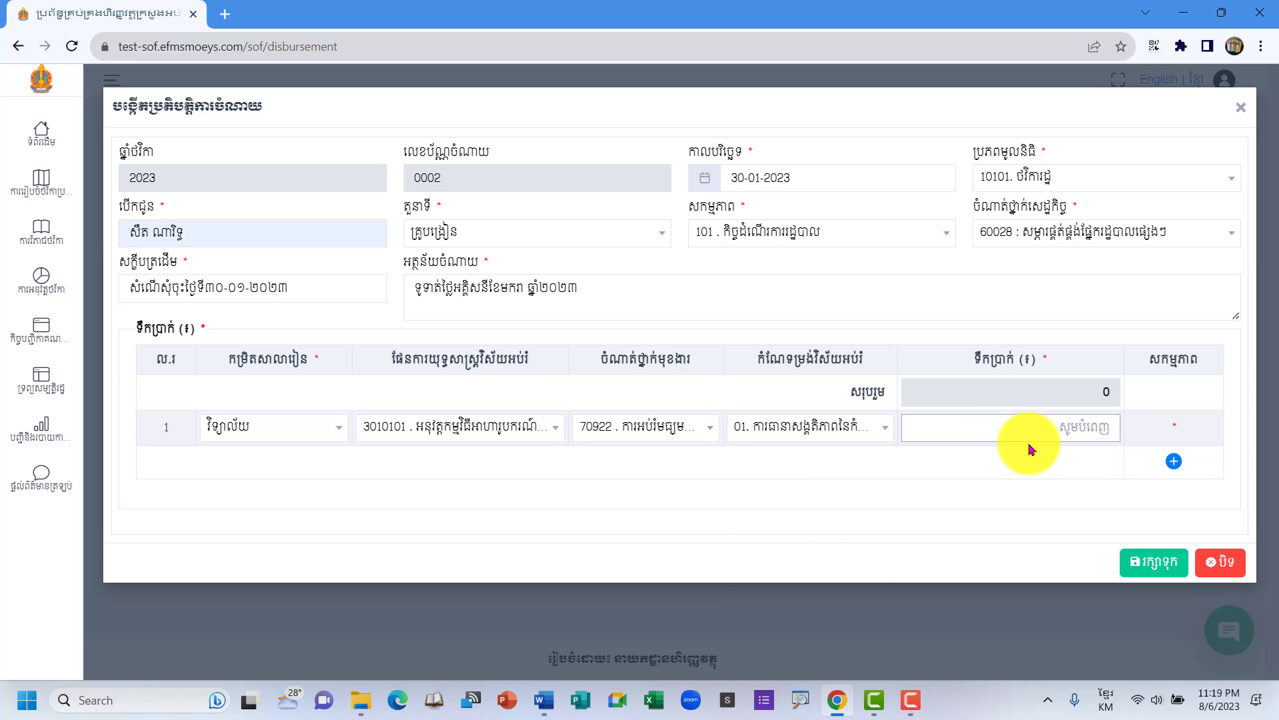
left_click(544, 700)
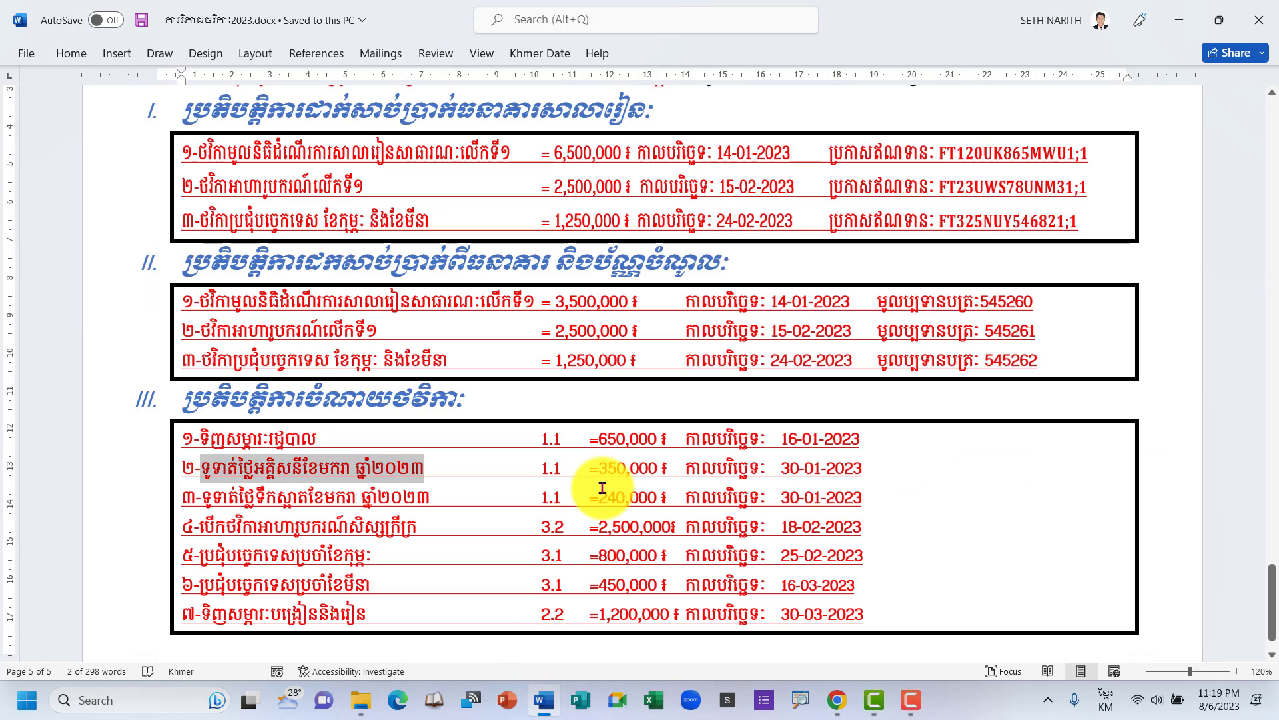
left_click(837, 706)
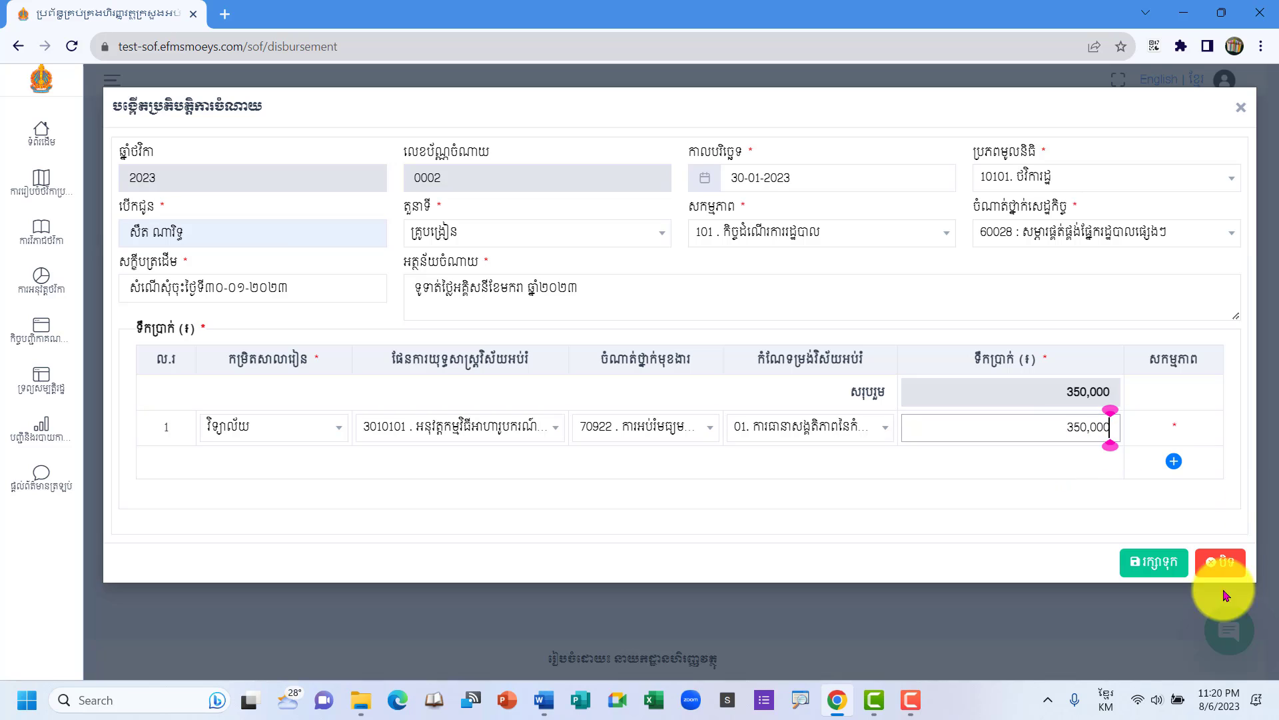
left_click(1126, 567)
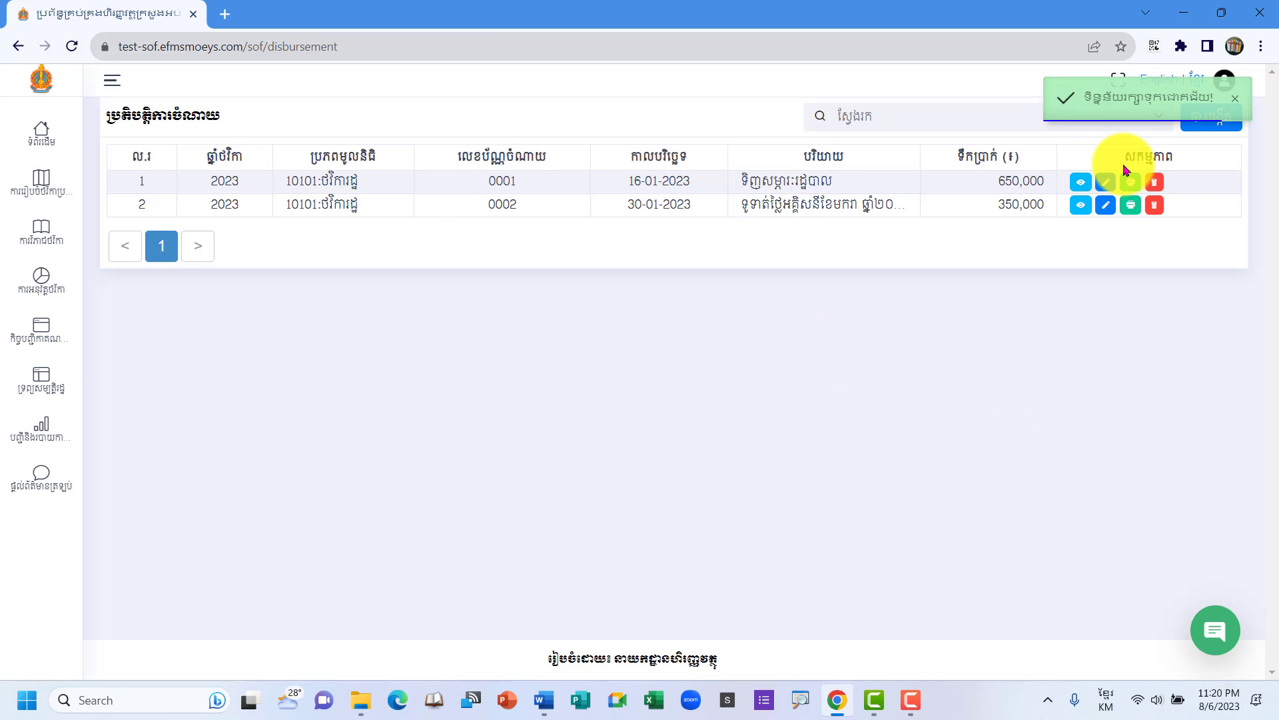
Start disbursement 0003 dated 31-01-2023 with funding source 10101.
left_click(1235, 105)
left_click(1222, 118)
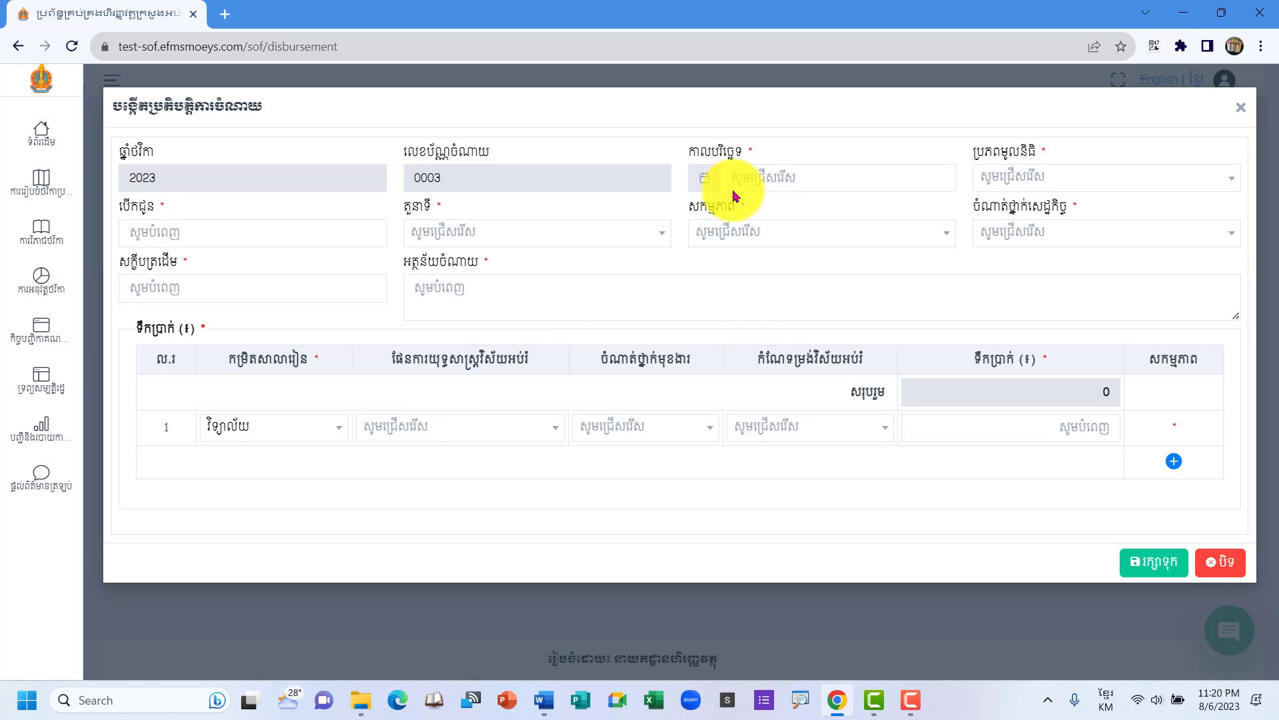
left_click(766, 188)
left_click(739, 208)
left_click(740, 208)
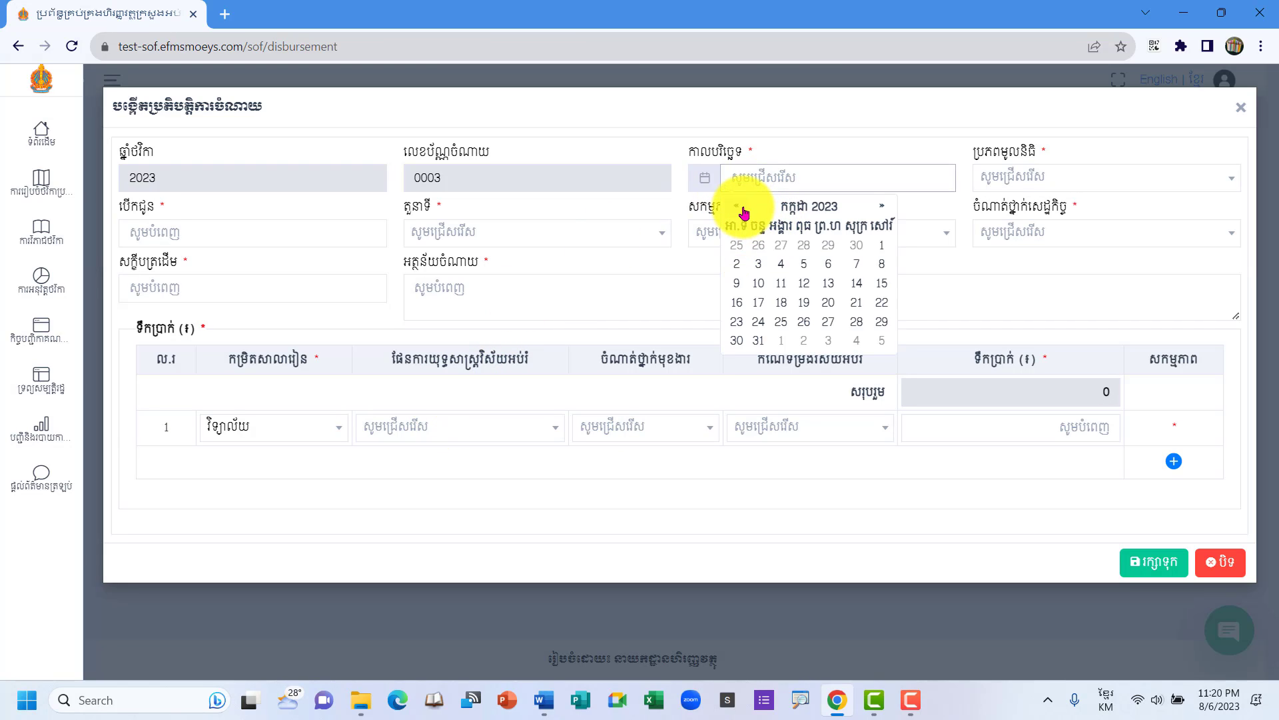
left_click(740, 208)
left_click(740, 207)
left_click(739, 208)
left_click(740, 208)
left_click(742, 209)
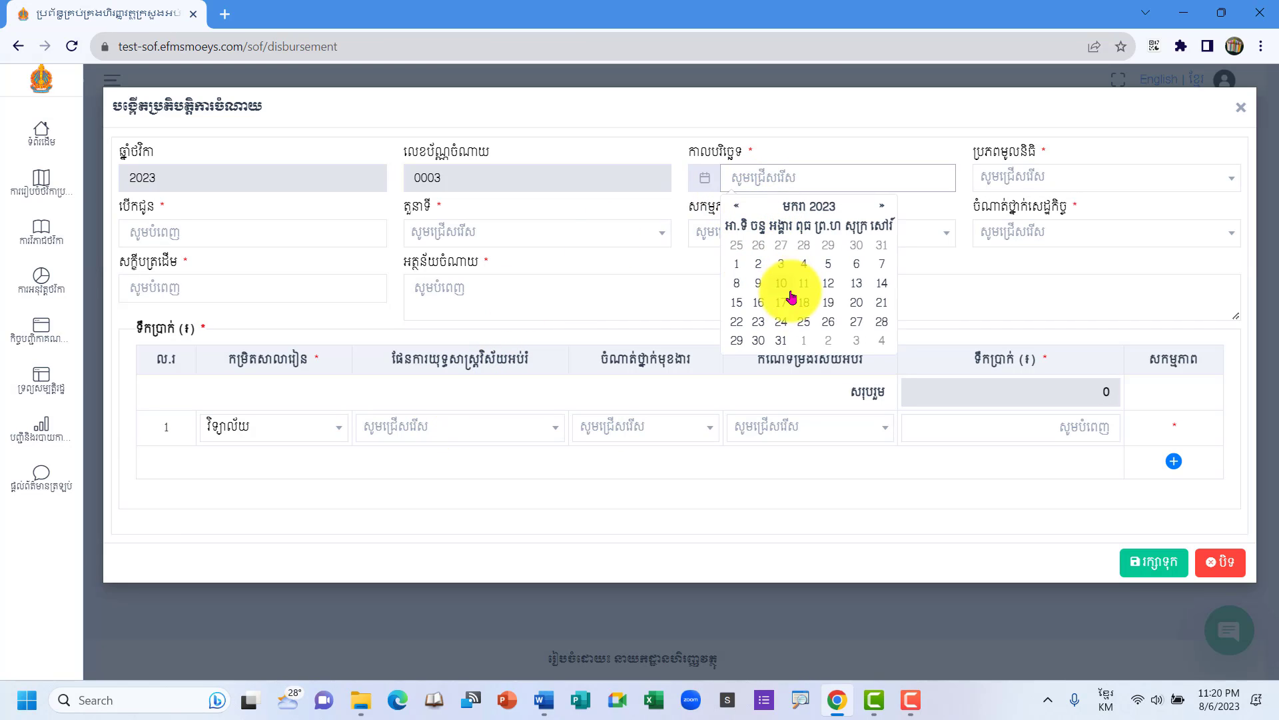
left_click(778, 341)
left_click(1054, 177)
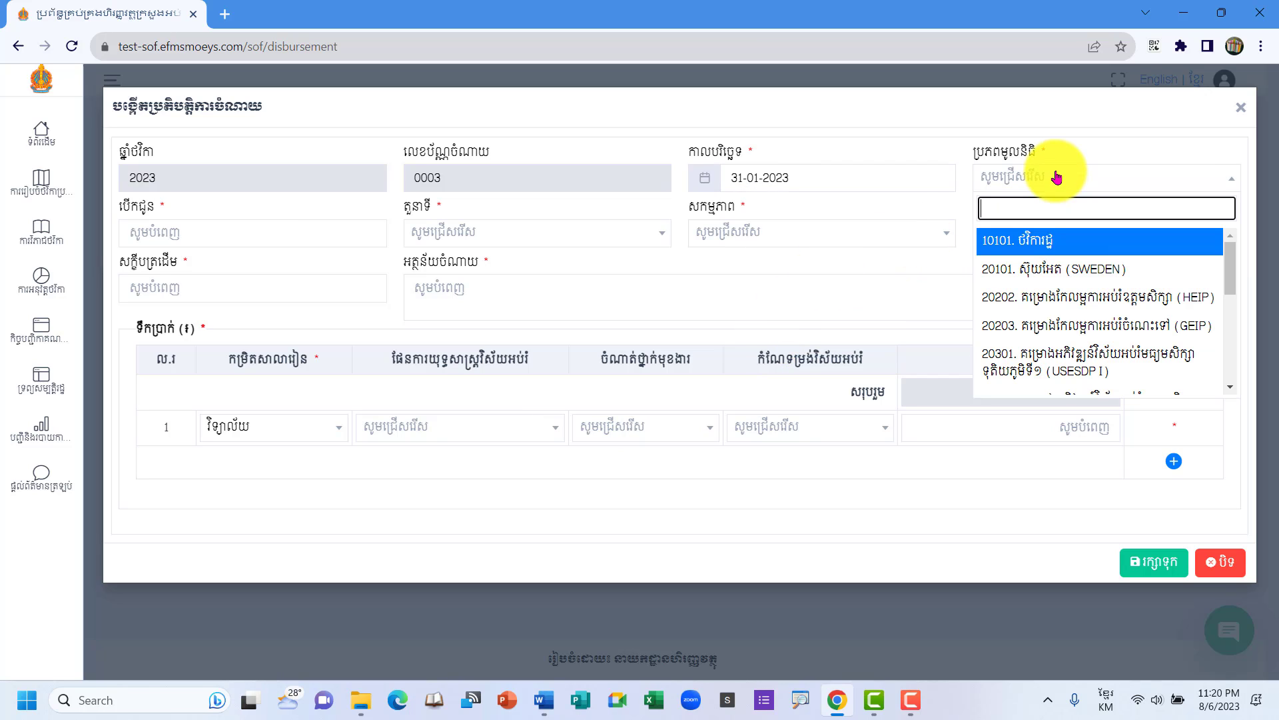
left_click(1031, 238)
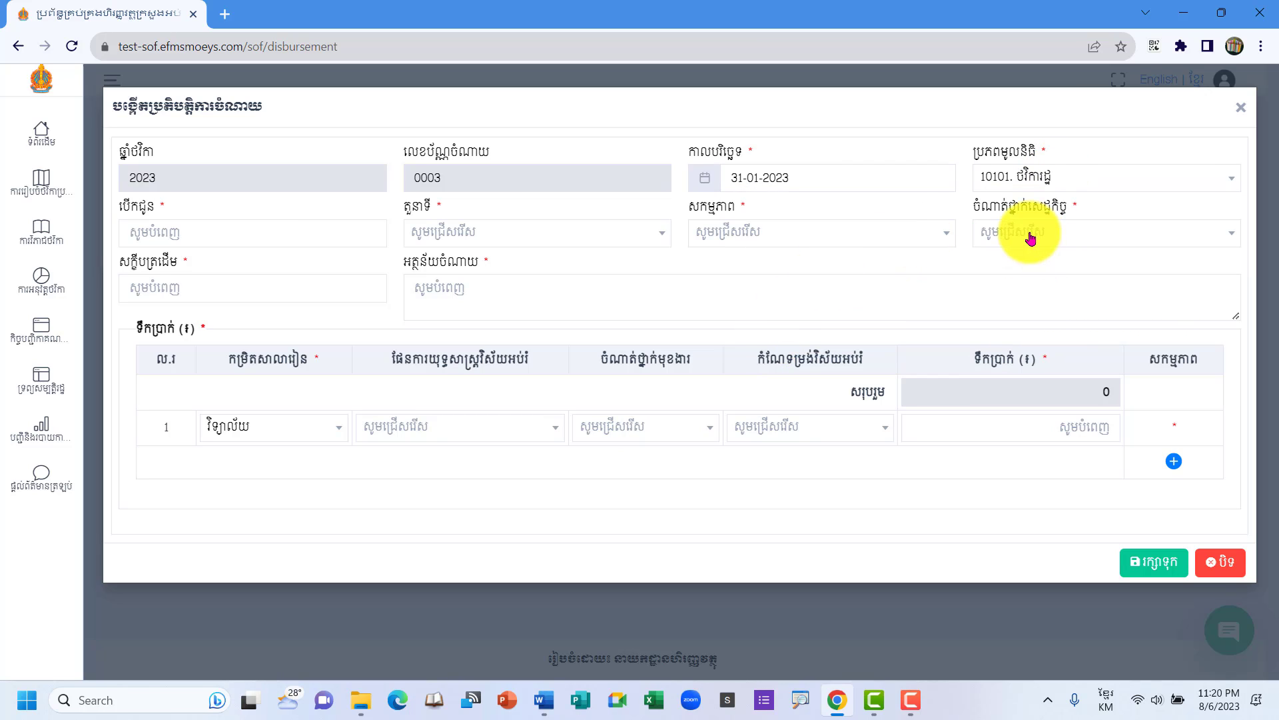
Choose the payee, position គ្រូបង្រៀន and activity 101, and fill the supporting document reference.
left_click(249, 226)
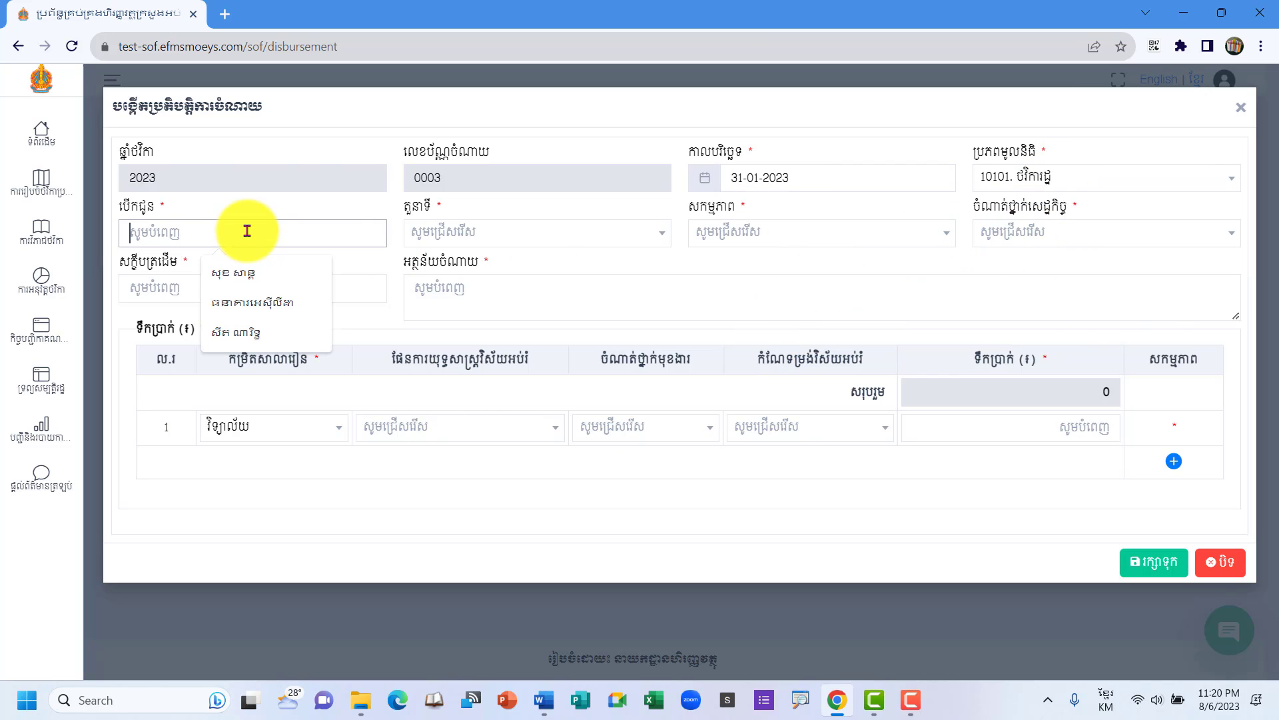
left_click(265, 337)
left_click(518, 234)
left_click(457, 380)
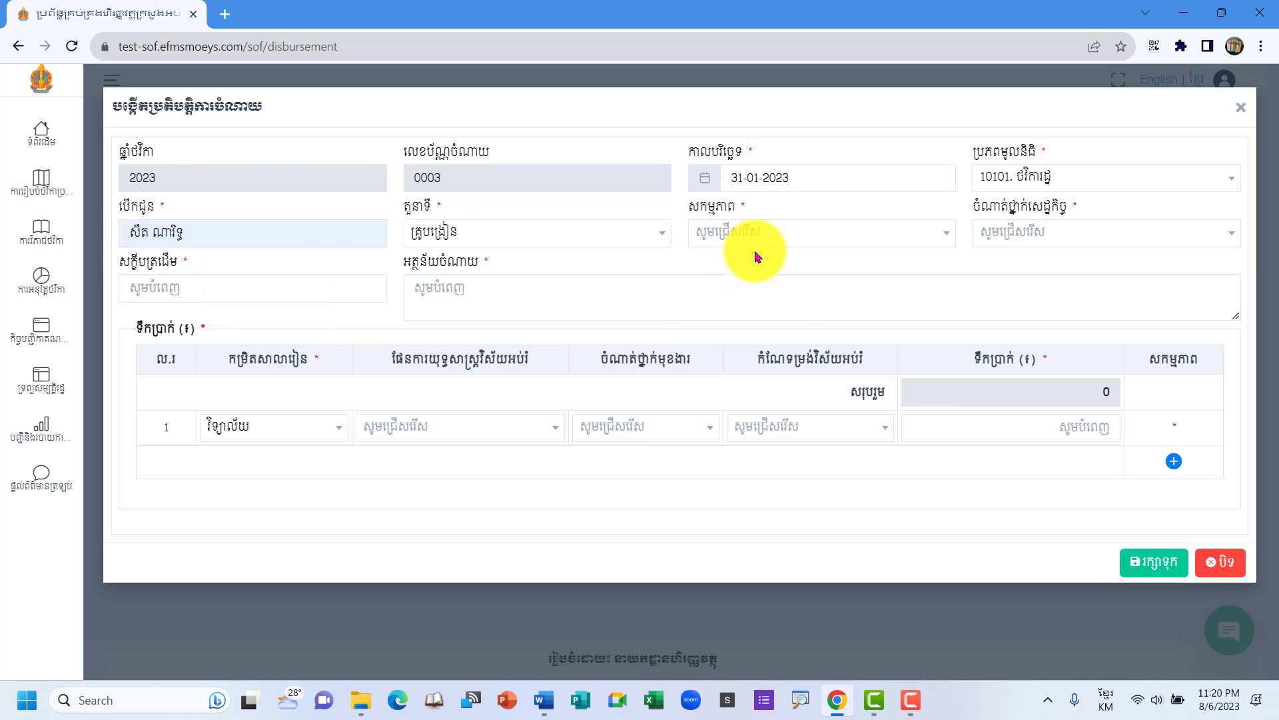
left_click(777, 228)
left_click(791, 296)
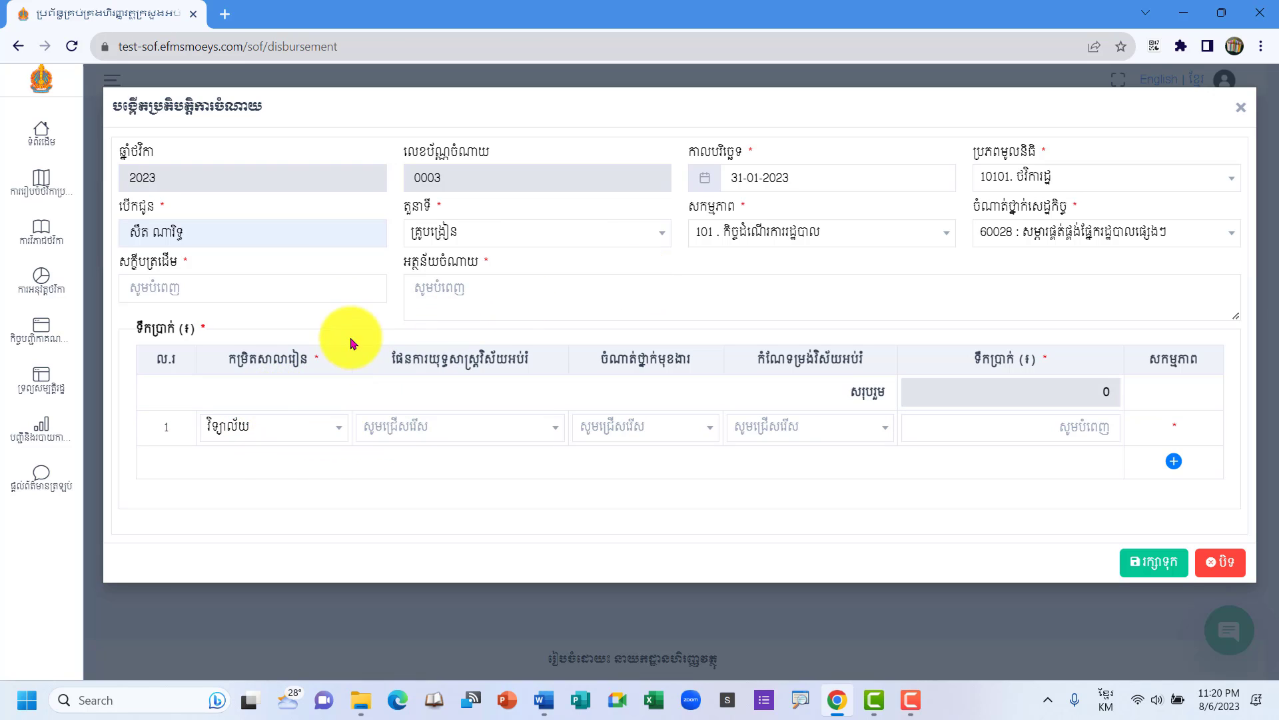
left_click(338, 290)
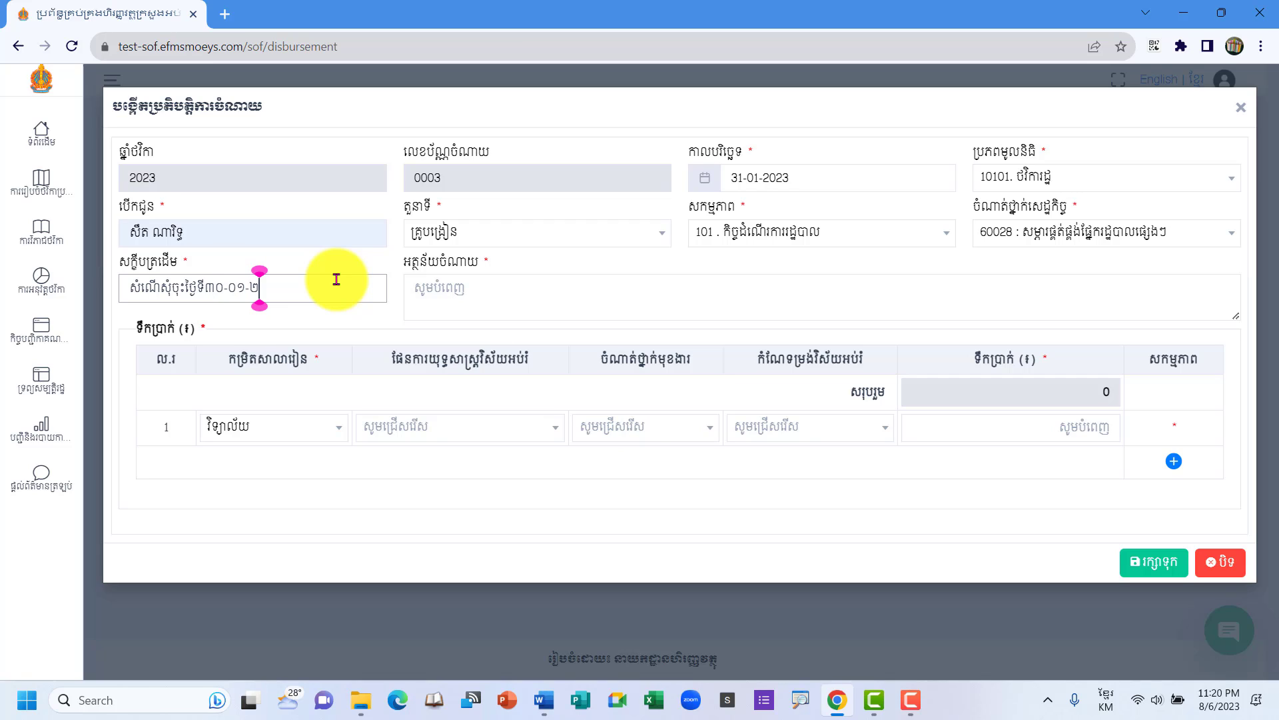
Bring up the Word expense list to pick the description for the description field.
left_click(457, 283)
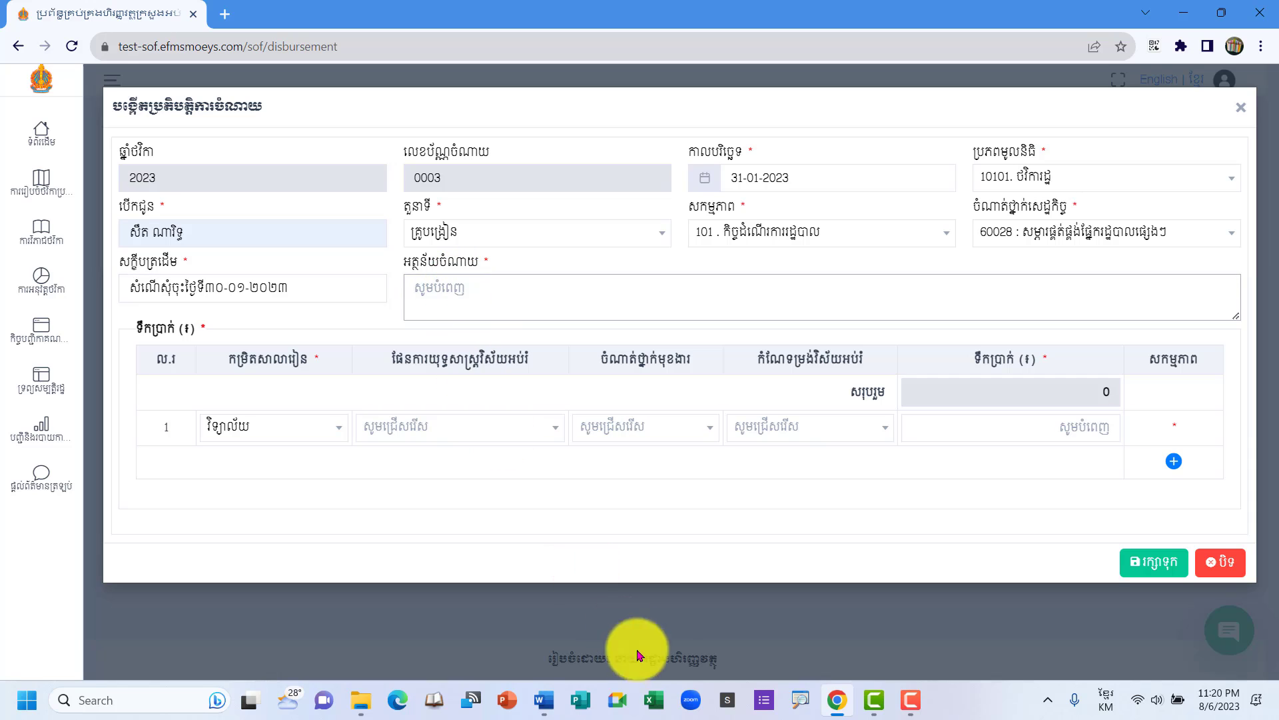
left_click(544, 699)
left_click_drag(424, 468, 300, 480)
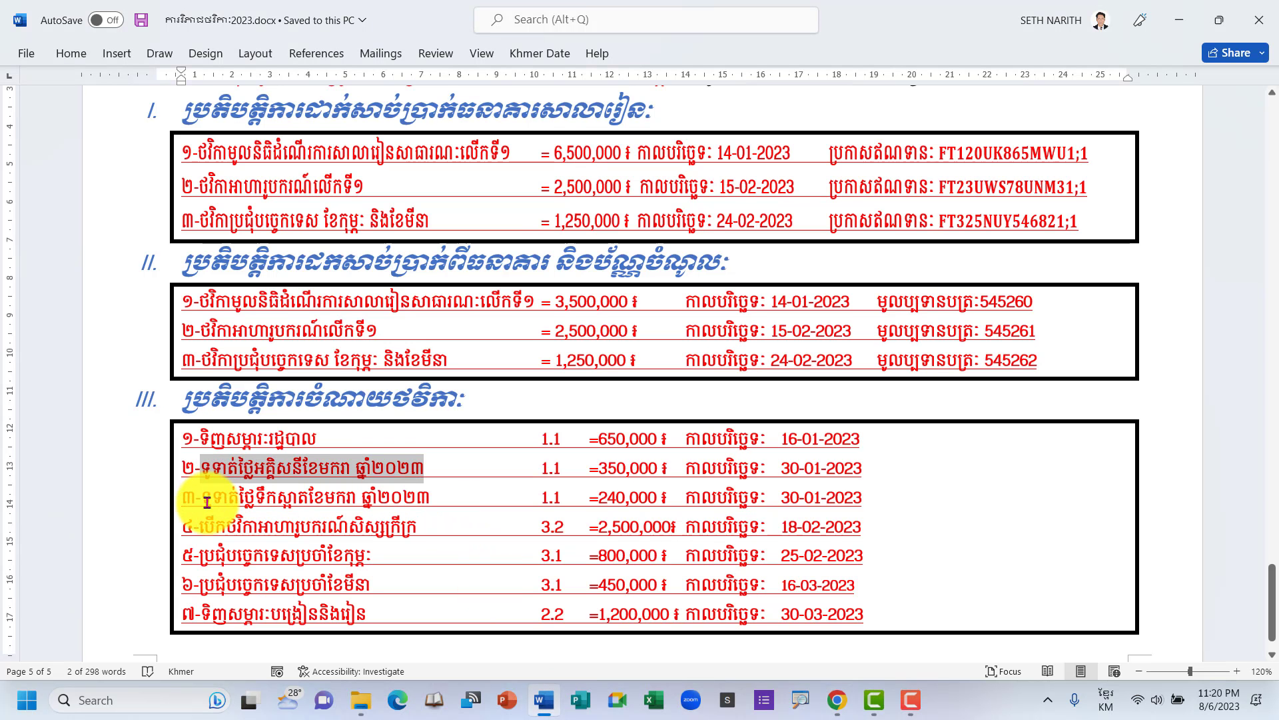
Copy the third expense line's description 'ទូទាត់ថ្លៃទឹកស្អាតខែមករា ឆ្នាំ២០២៣' (240,000) back into the form.
left_click_drag(204, 499, 430, 500)
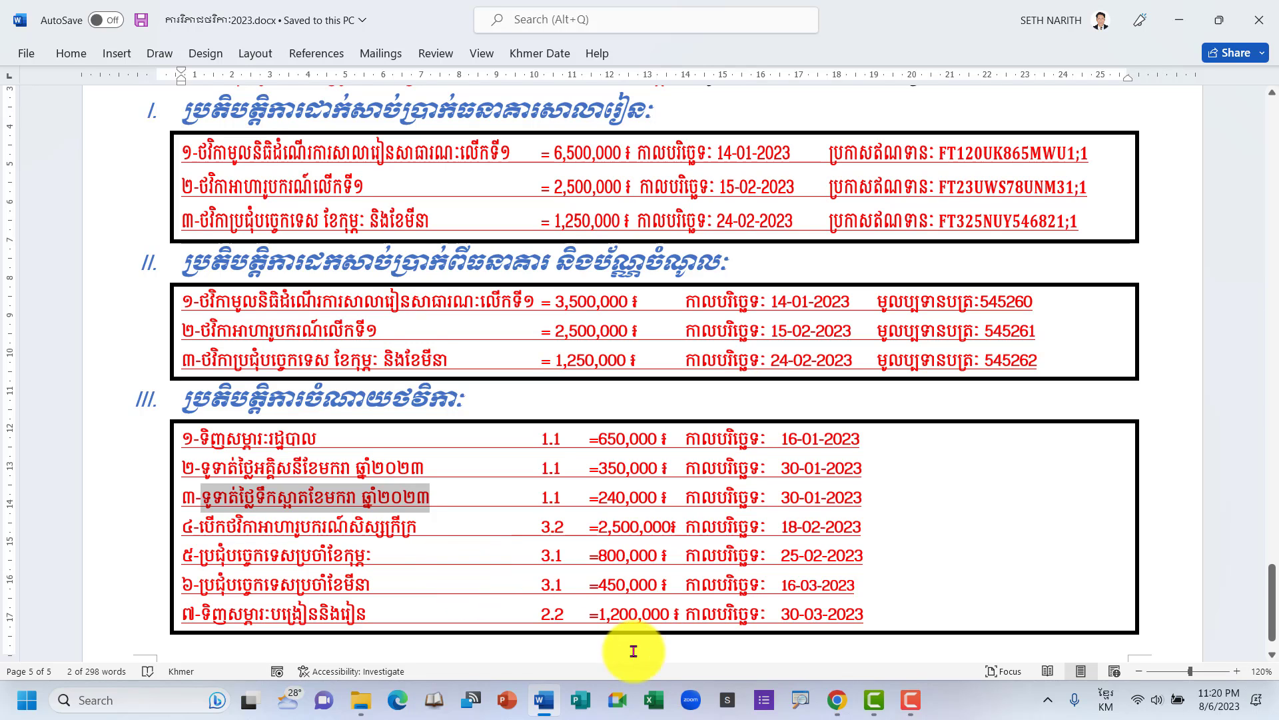
left_click(837, 700)
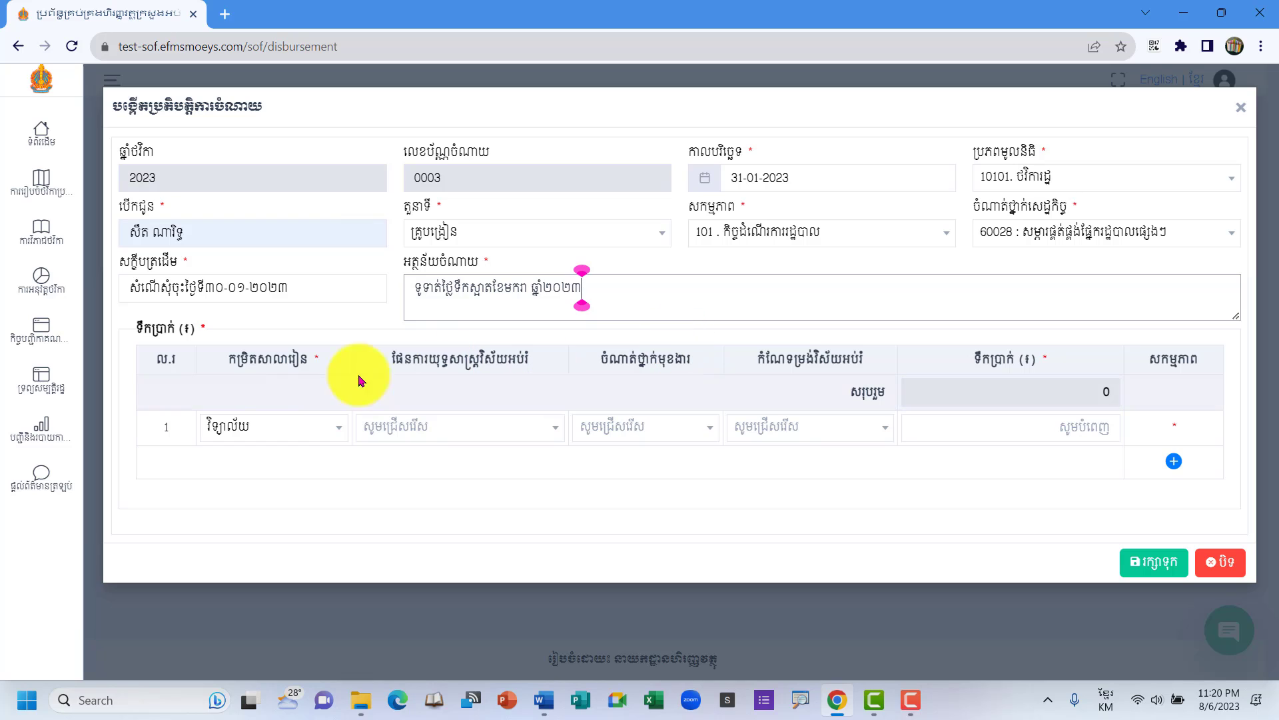
Fill row 1 with program 3010101, code 70922, option 01. and 240,000, then save disbursement 0003.
left_click(469, 428)
left_click(465, 523)
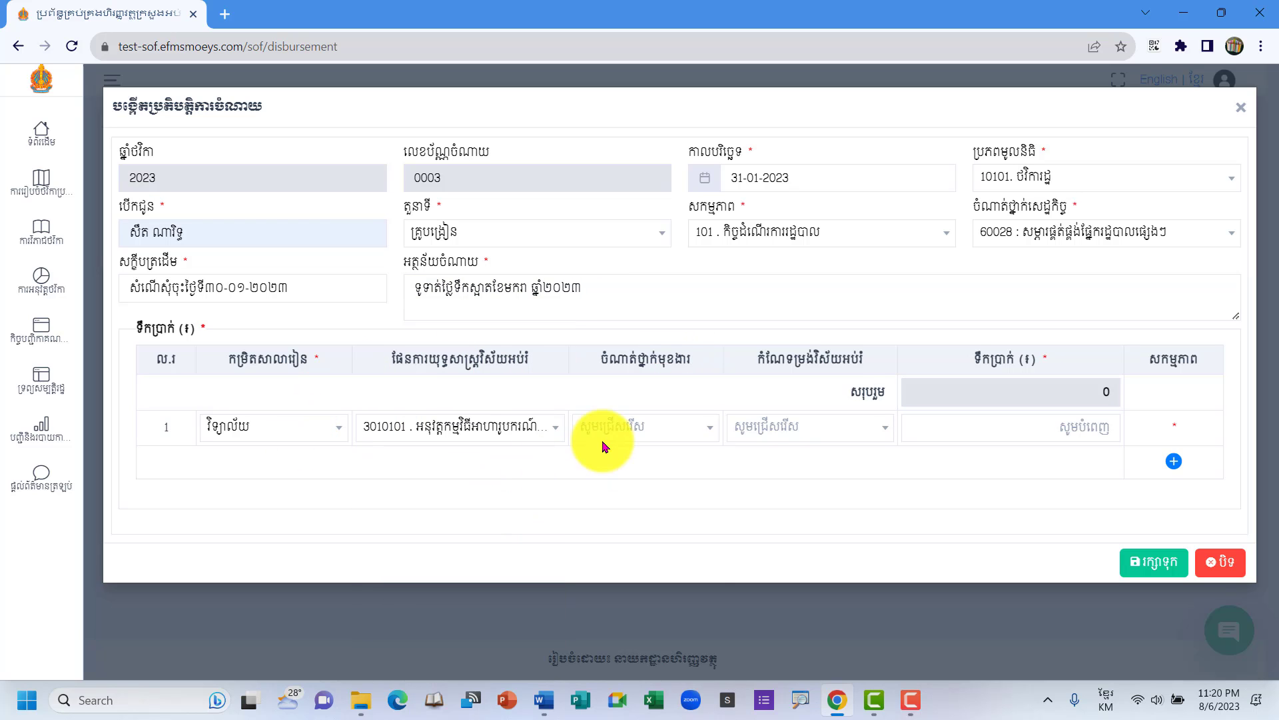
left_click(617, 426)
left_click(672, 641)
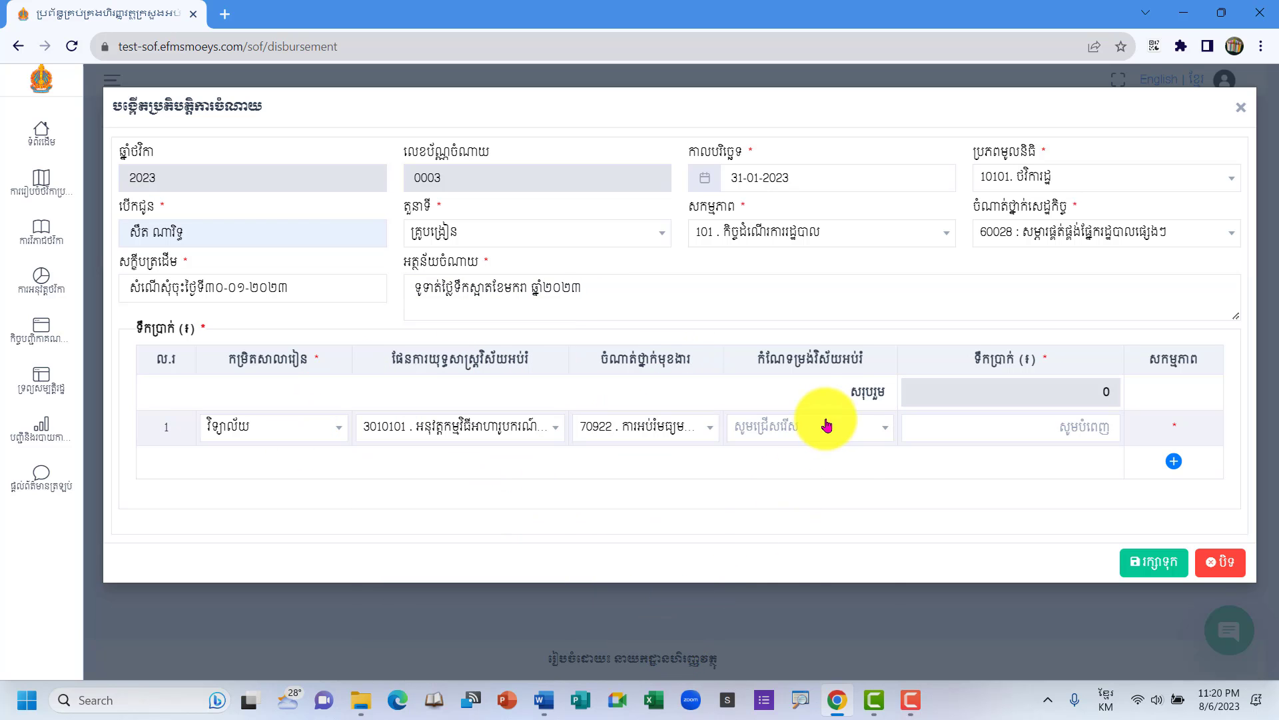
left_click(822, 424)
left_click(821, 503)
left_click(963, 439)
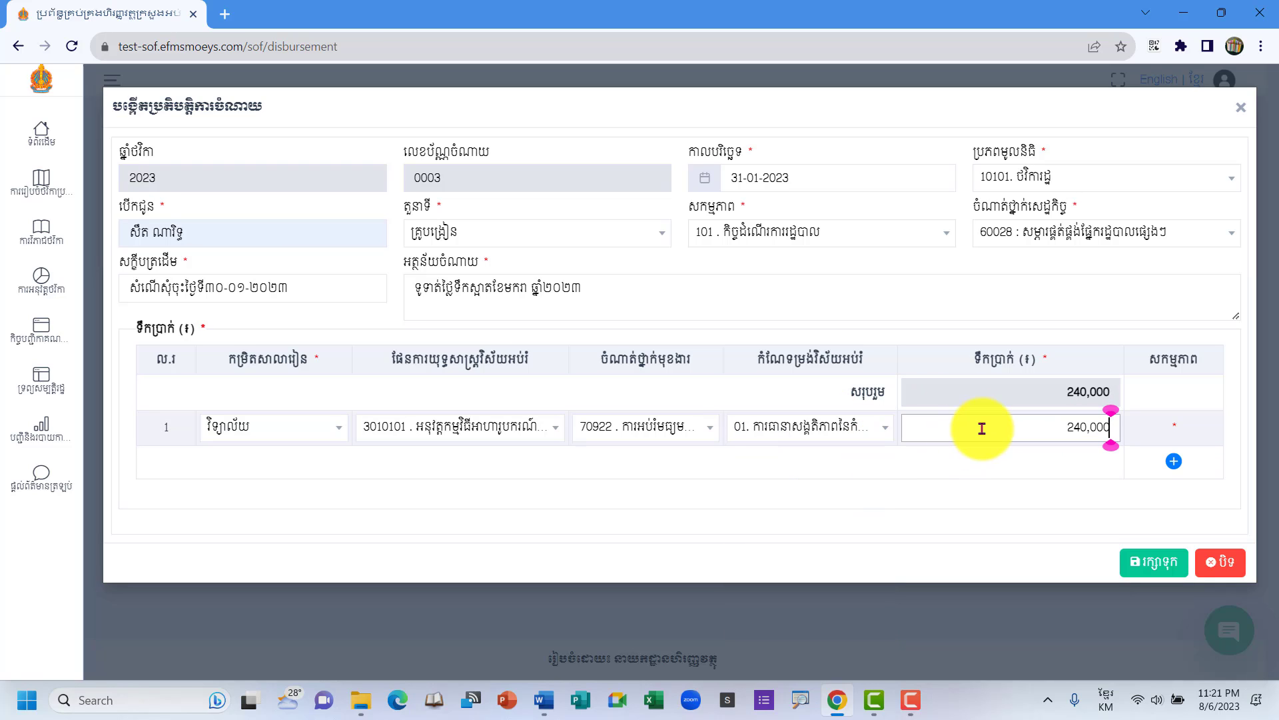
left_click(1152, 568)
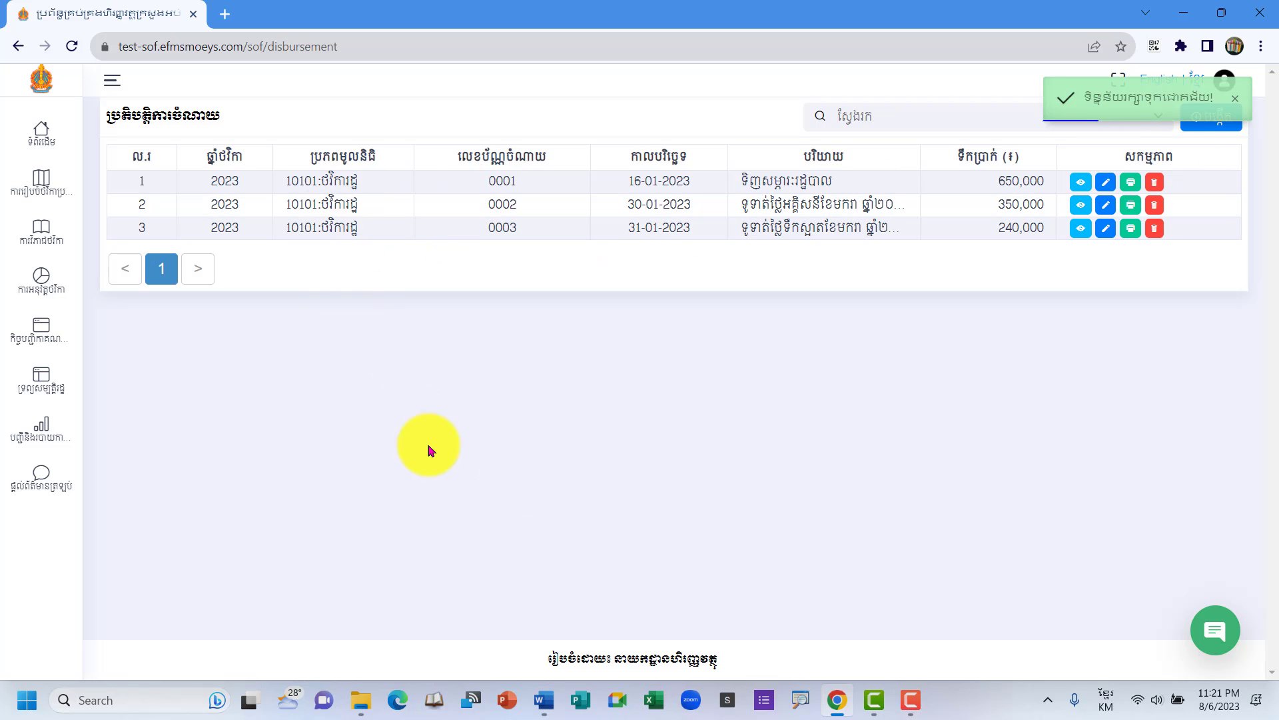
Check the fourth Word expense line (2,500,000, dated 18-02-2023), then return to the disbursement list.
left_click(544, 700)
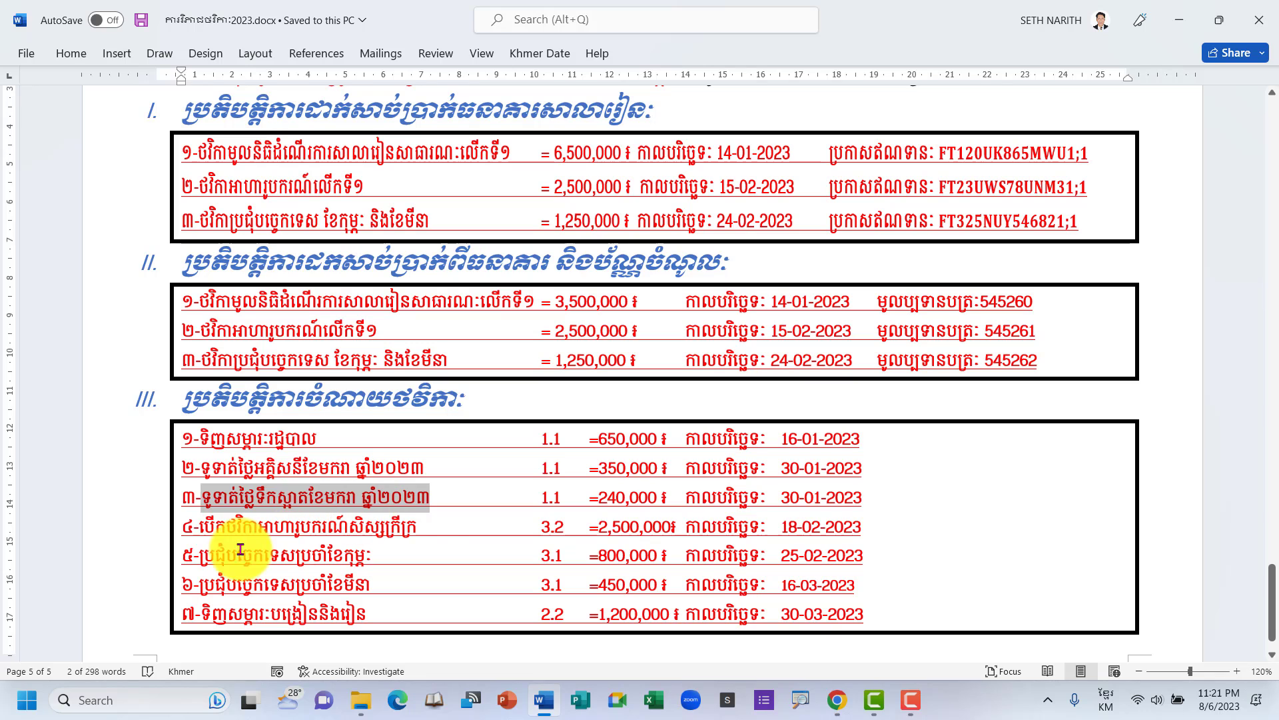
left_click_drag(190, 531, 867, 528)
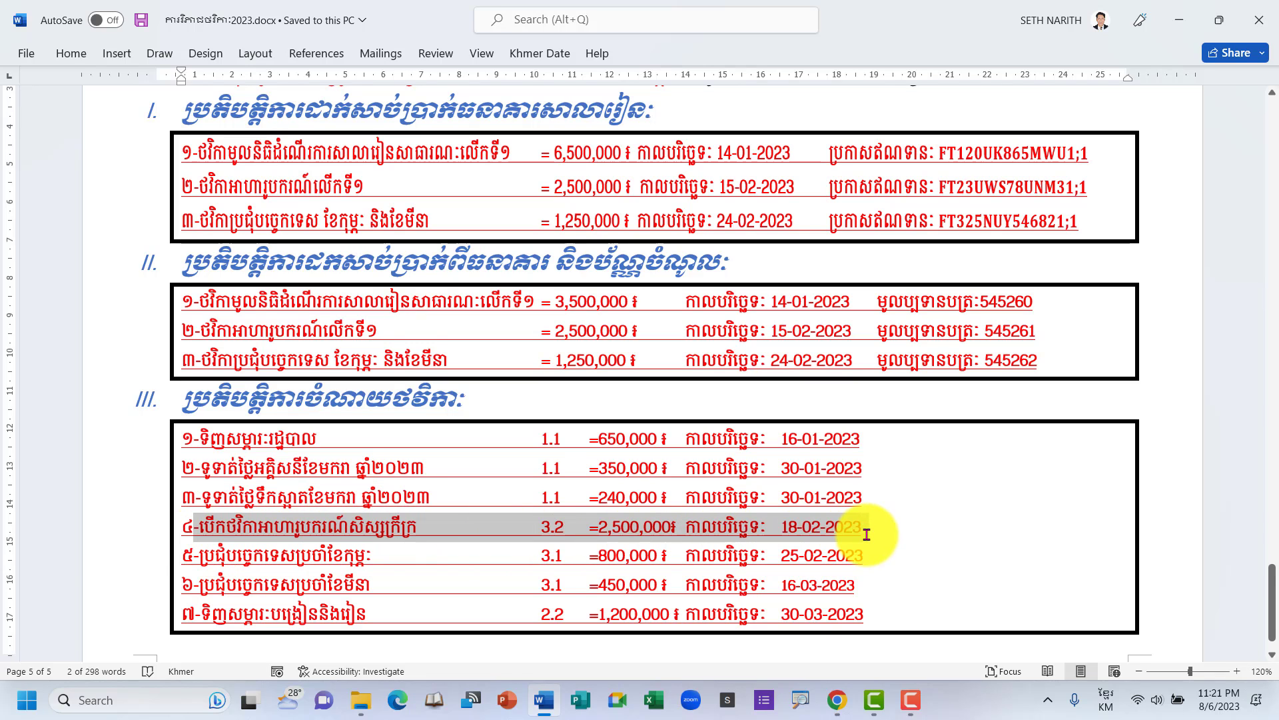
left_click(523, 531)
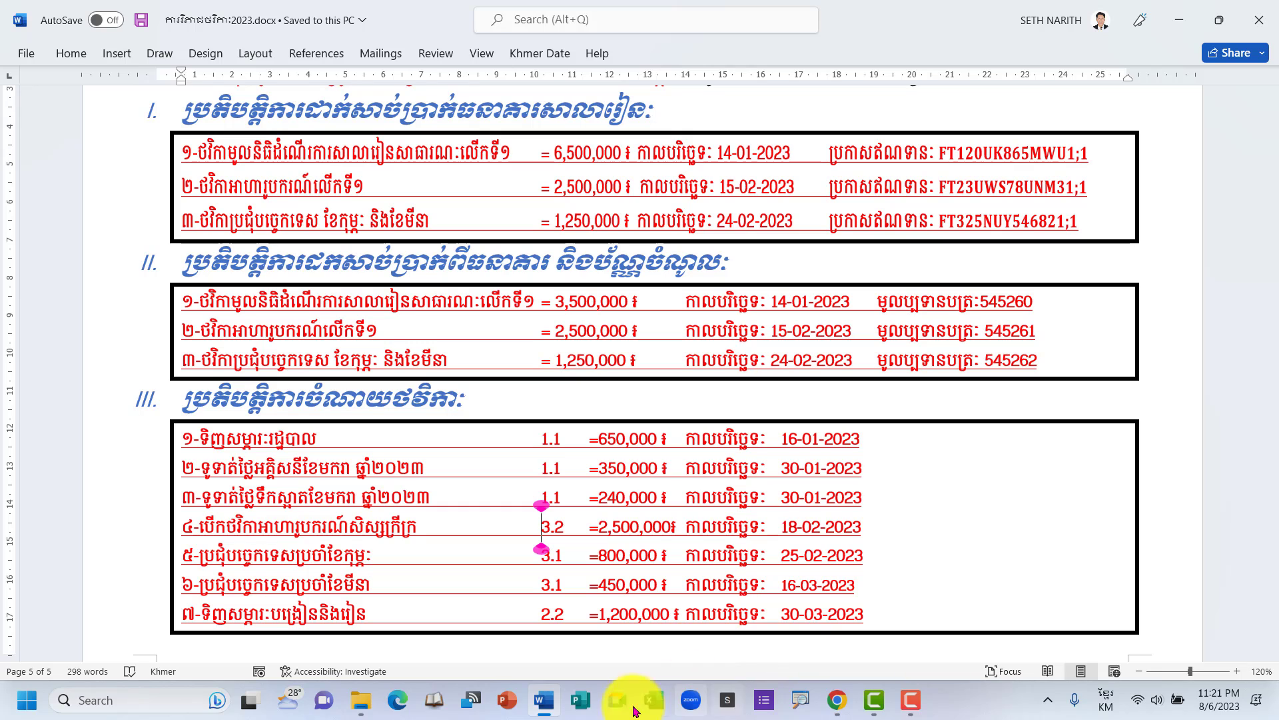
left_click(842, 711)
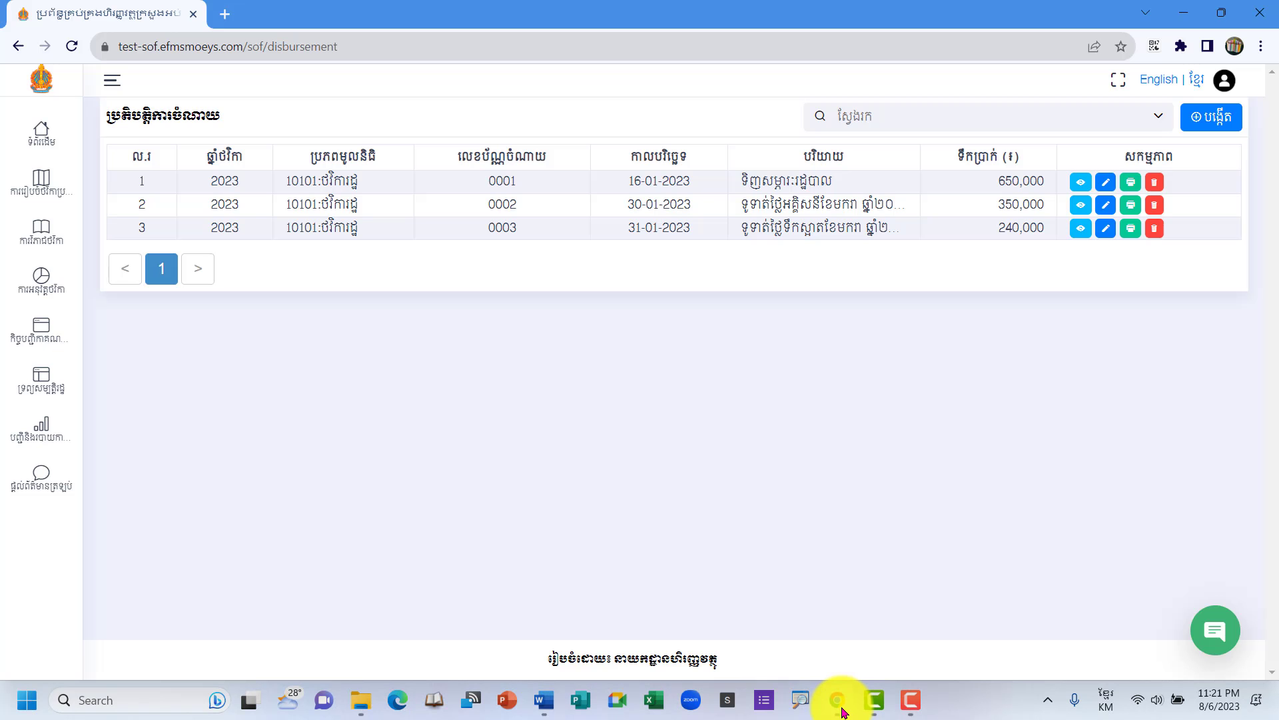
Start a new disbursement dated 18-02-2023, checking the date against the Word list.
left_click(1211, 128)
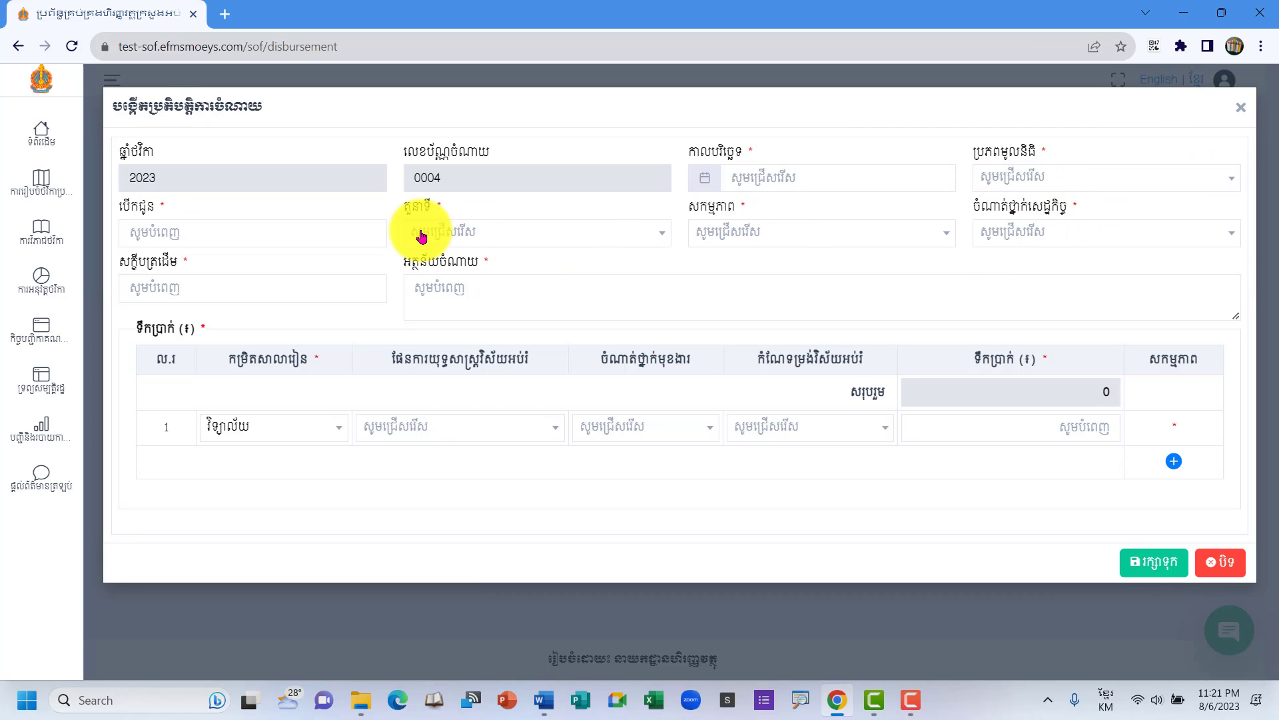
left_click(766, 177)
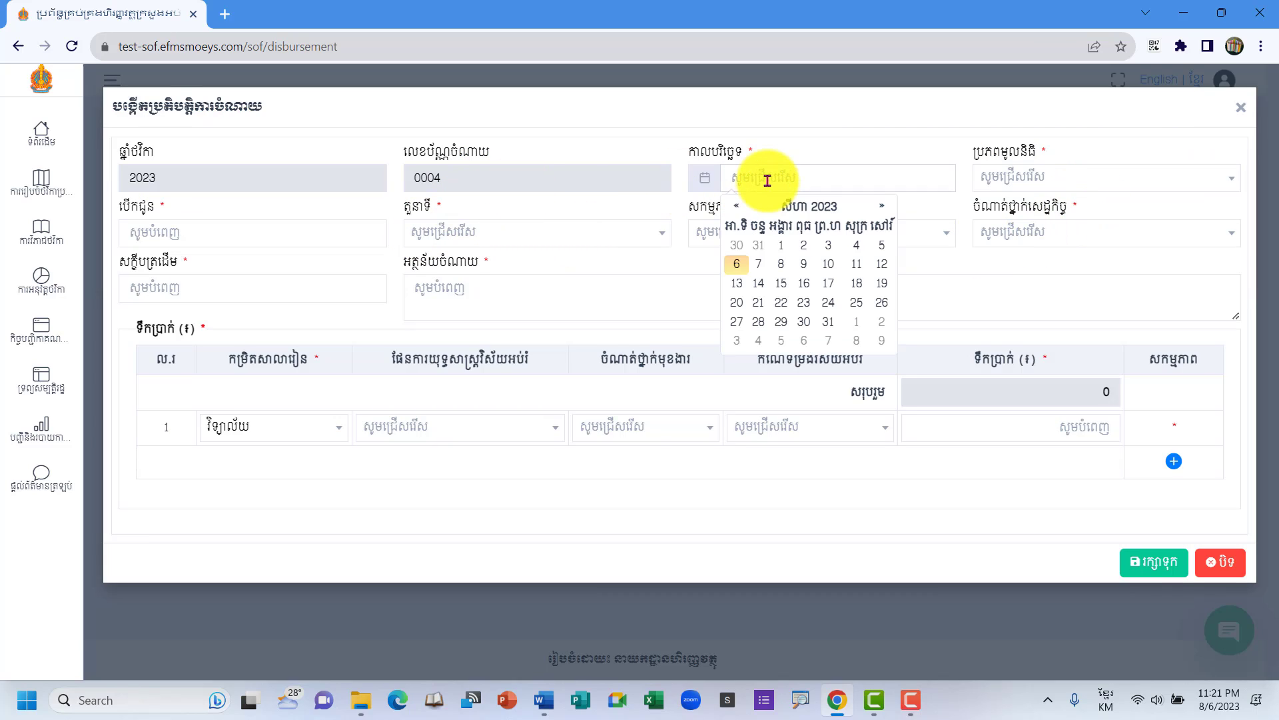
left_click(742, 210)
left_click(741, 211)
left_click(741, 211)
left_click(742, 211)
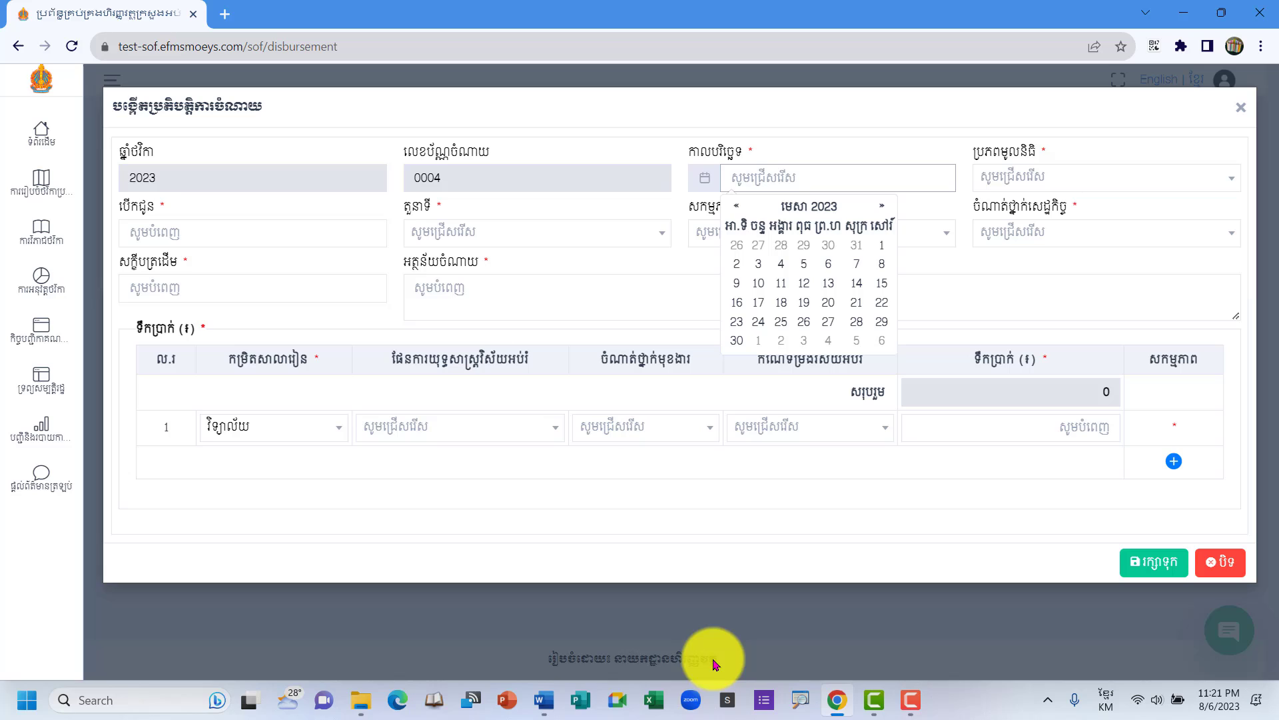
left_click(543, 700)
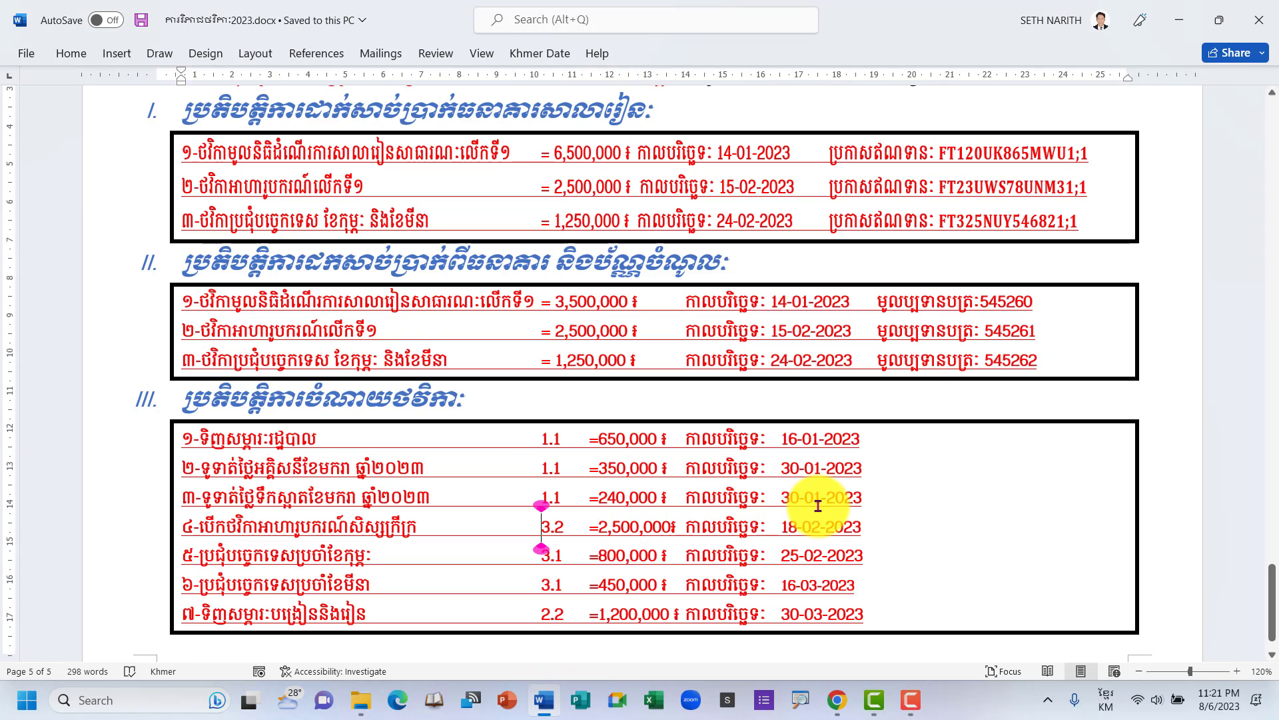
left_click(836, 699)
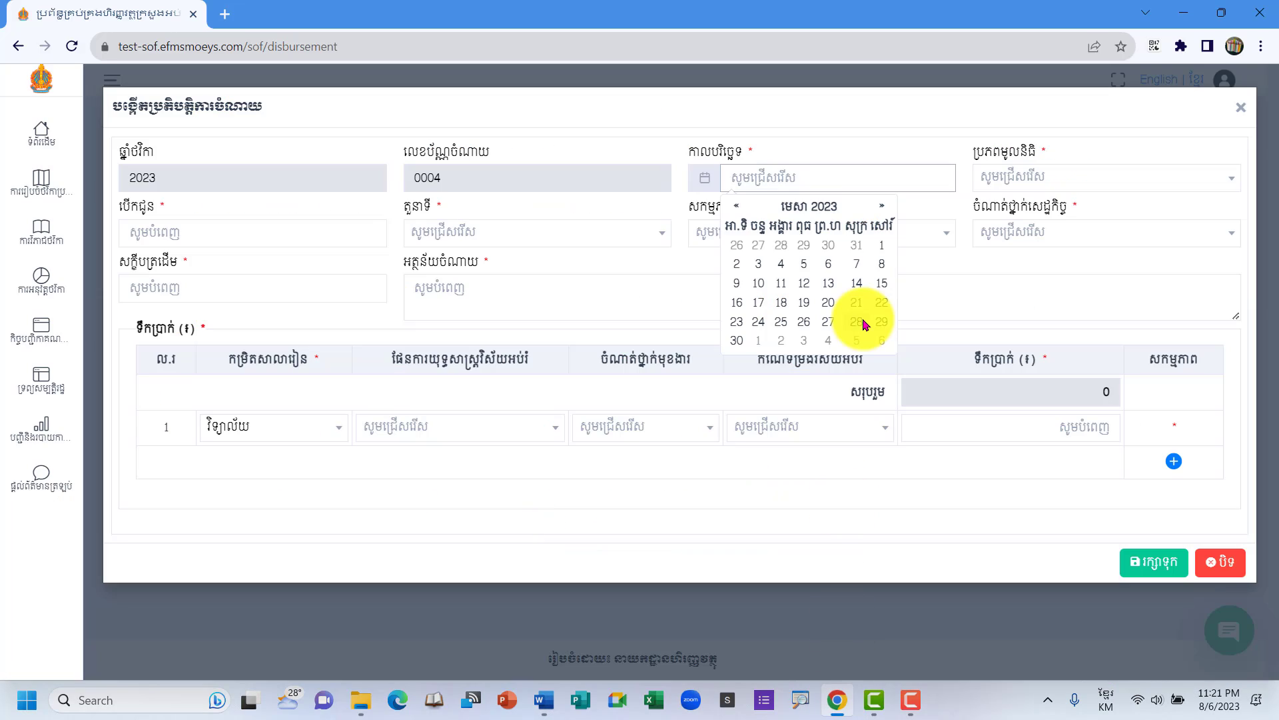
left_click(738, 207)
left_click(738, 207)
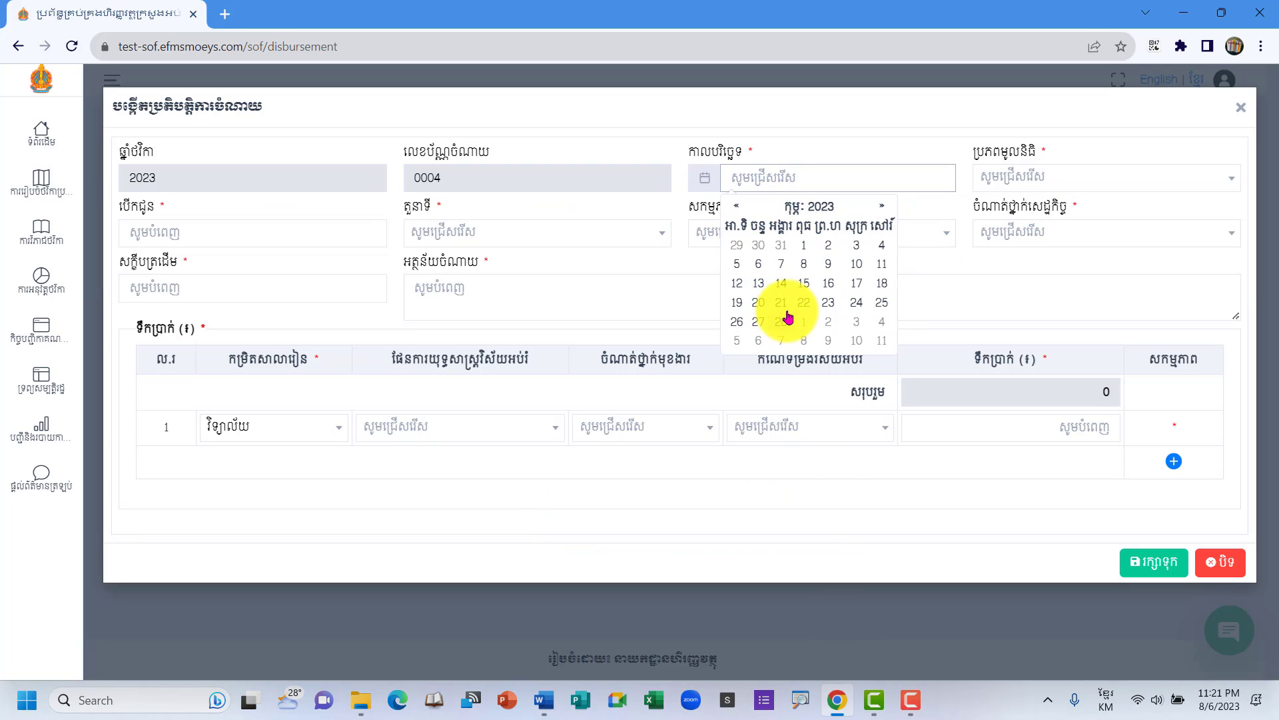
left_click(878, 284)
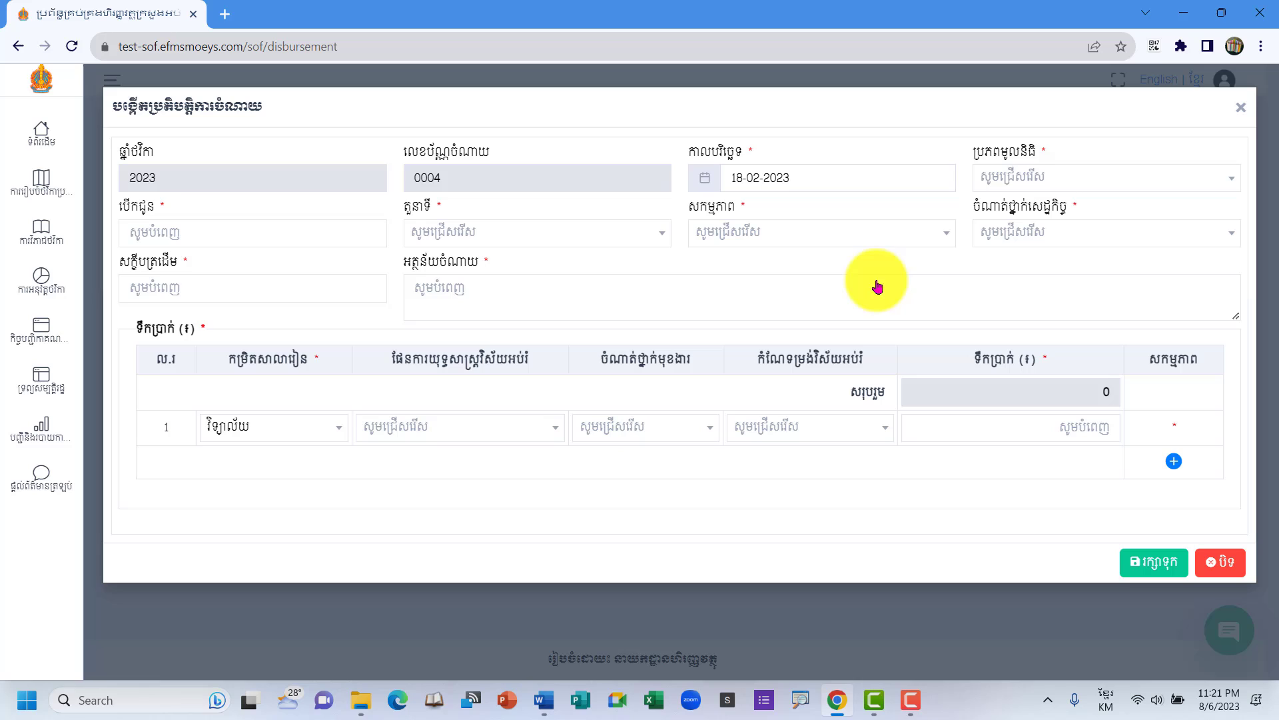
Set funding source 10101, the third payee, role គ្រូបង្រៀន and activity 101.
left_click(1027, 190)
left_click(1005, 247)
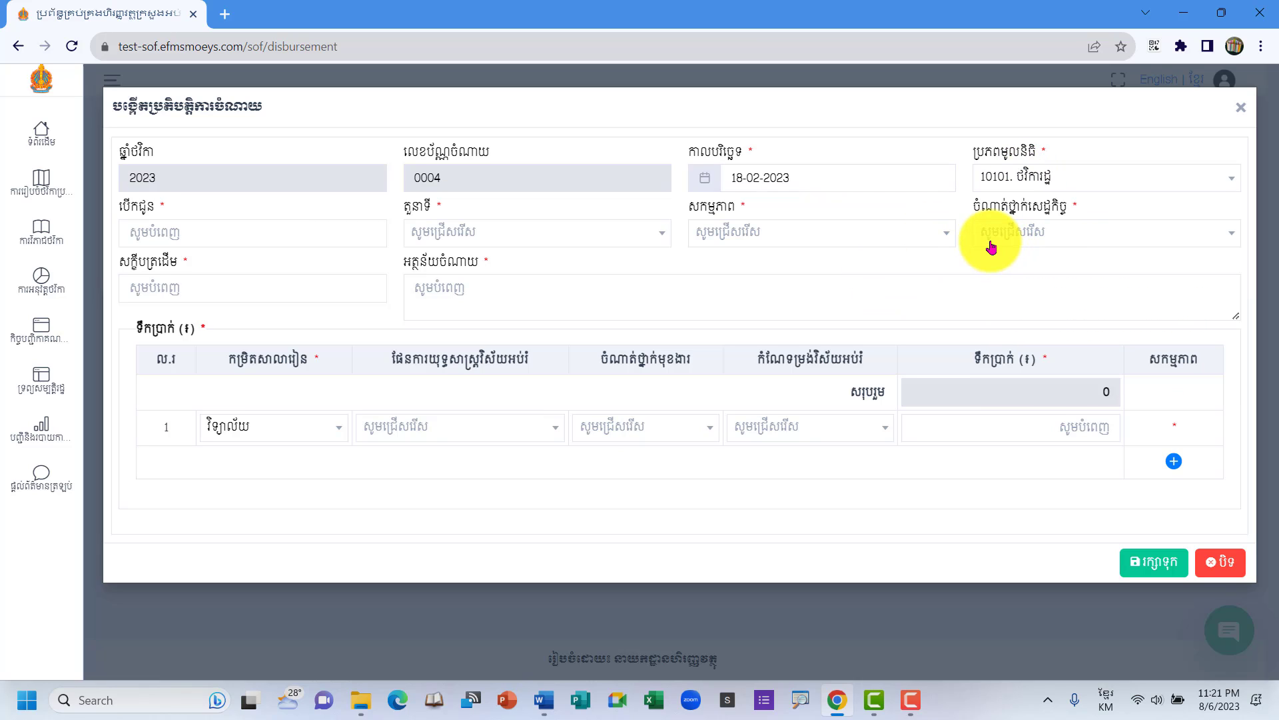
left_click(305, 238)
left_click(268, 335)
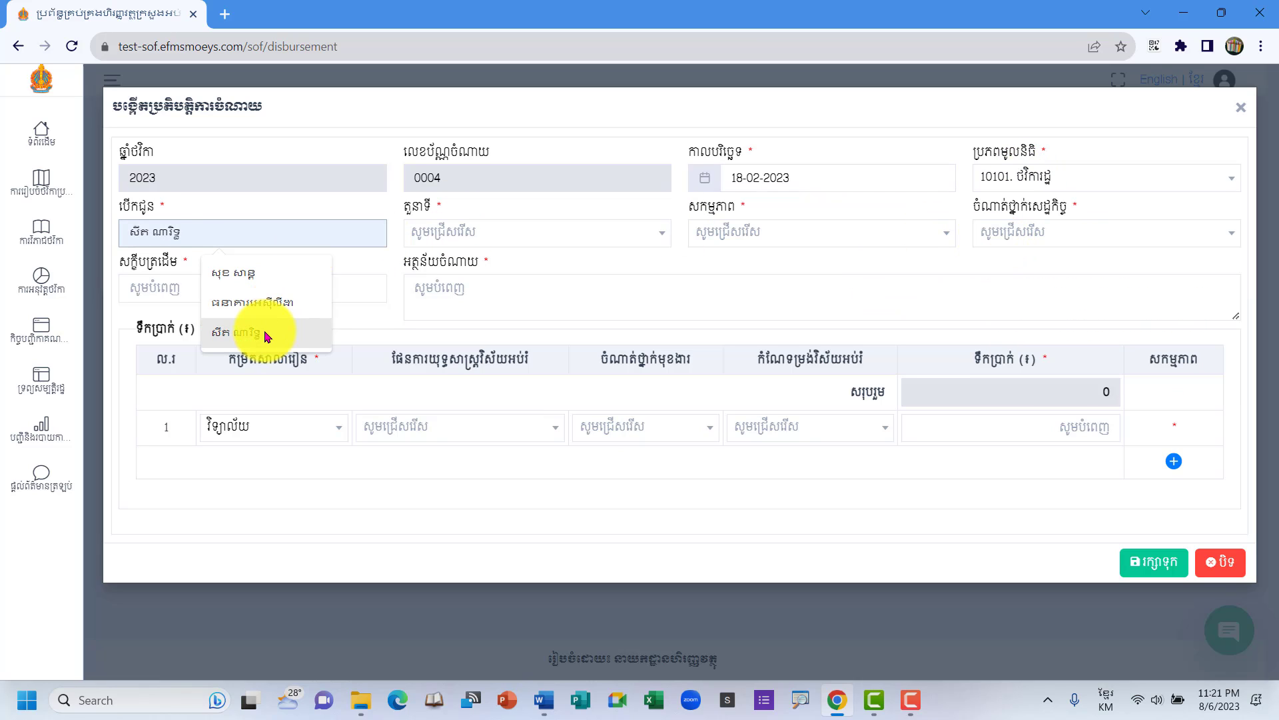
left_click(501, 232)
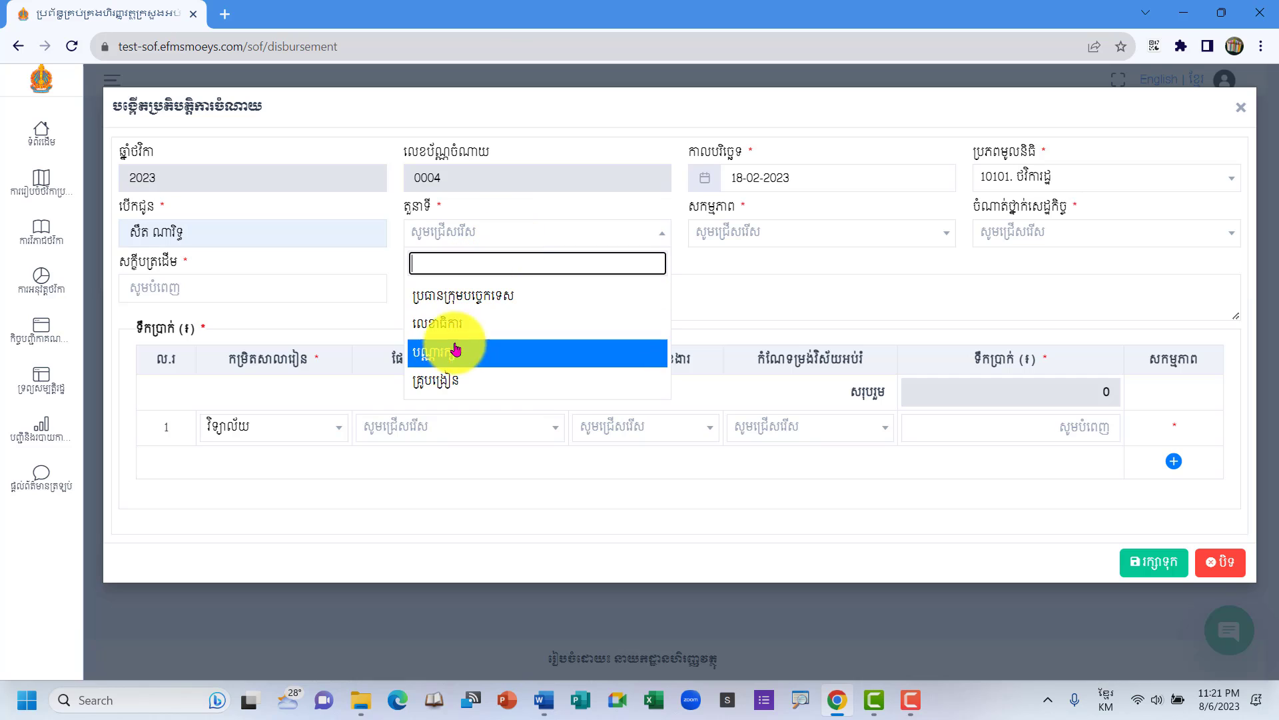
left_click(446, 392)
left_click(773, 233)
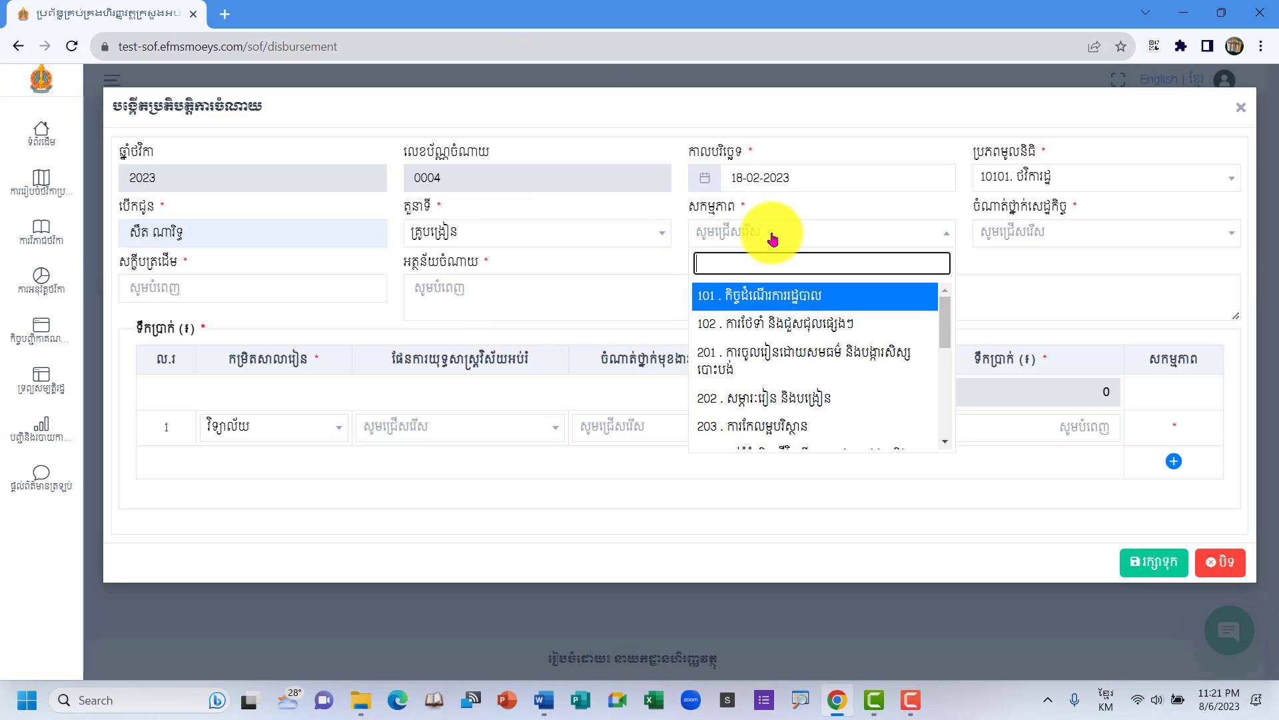
left_click(773, 295)
Choose economic classification 60028, fill the source reference, and paste line 4's description from Word.
left_click(1013, 234)
key("Return")
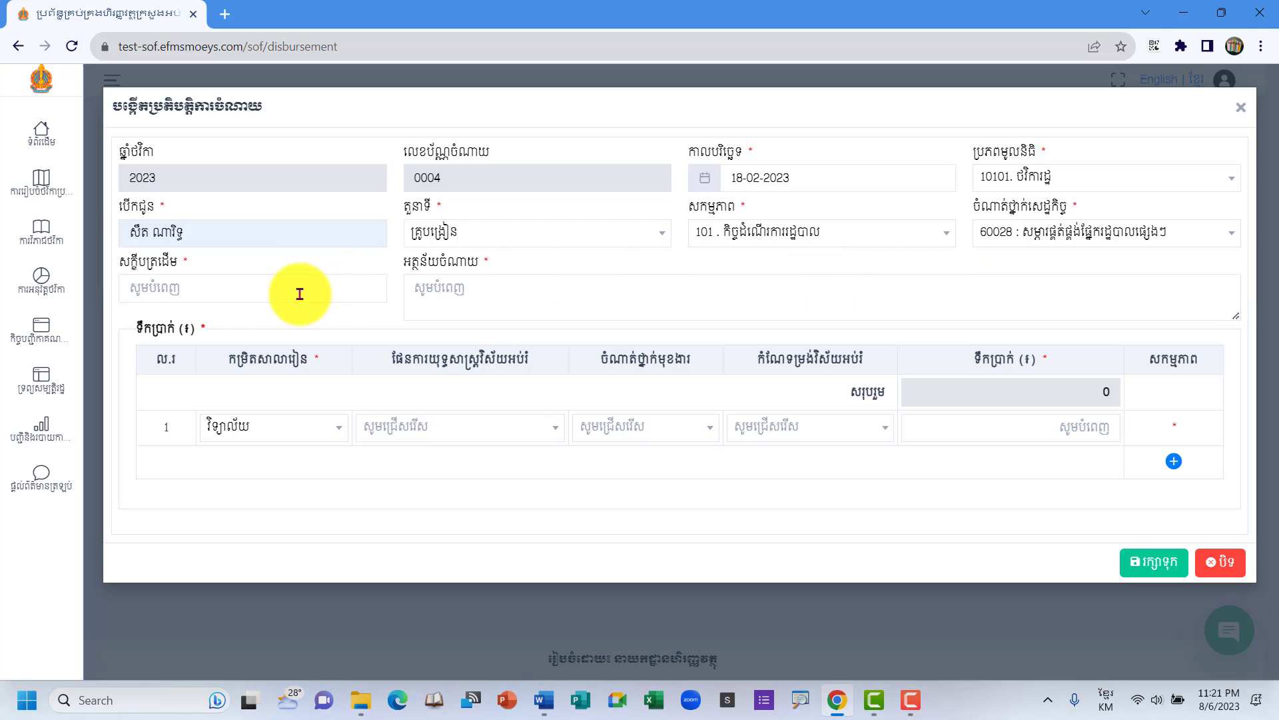
left_click(232, 279)
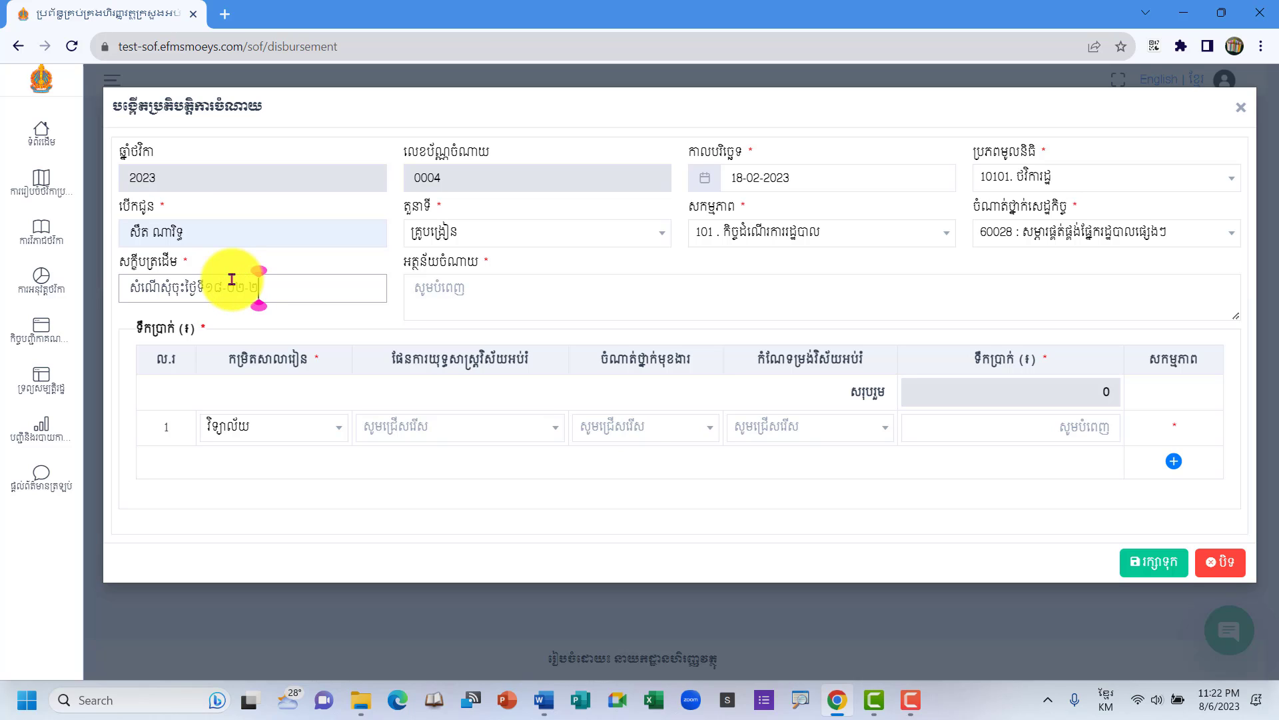
left_click(509, 293)
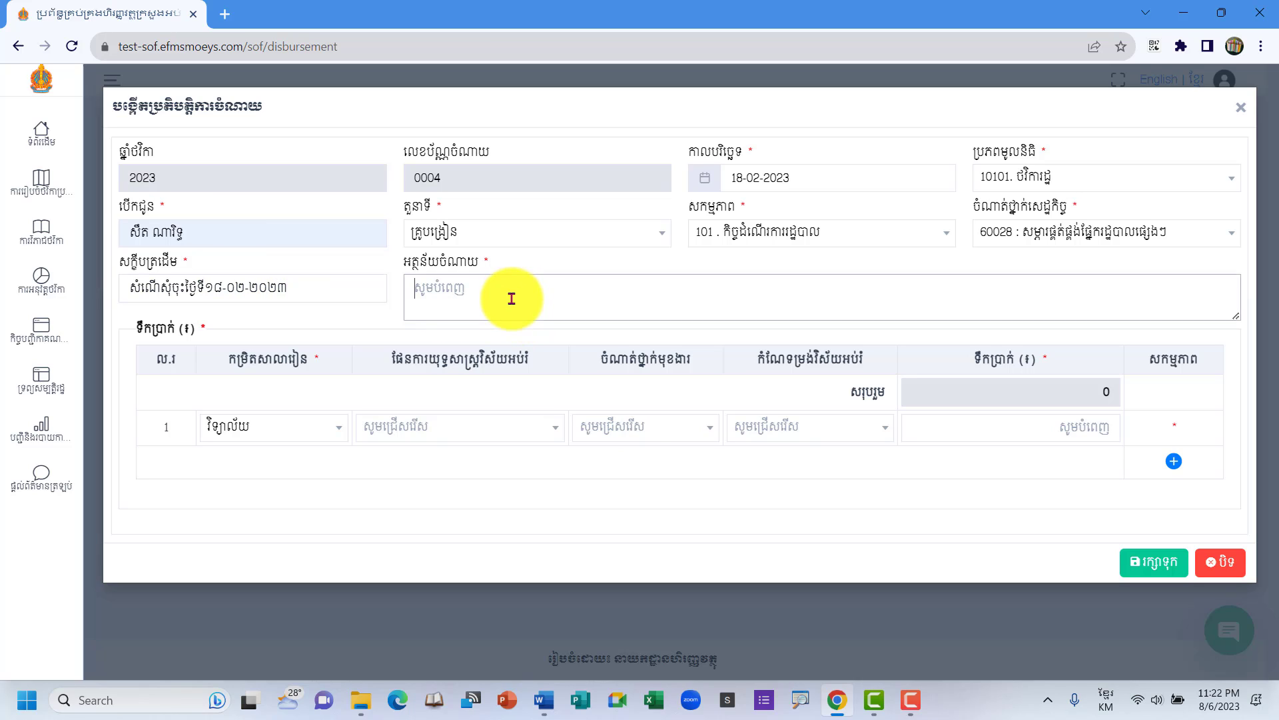
left_click(543, 700)
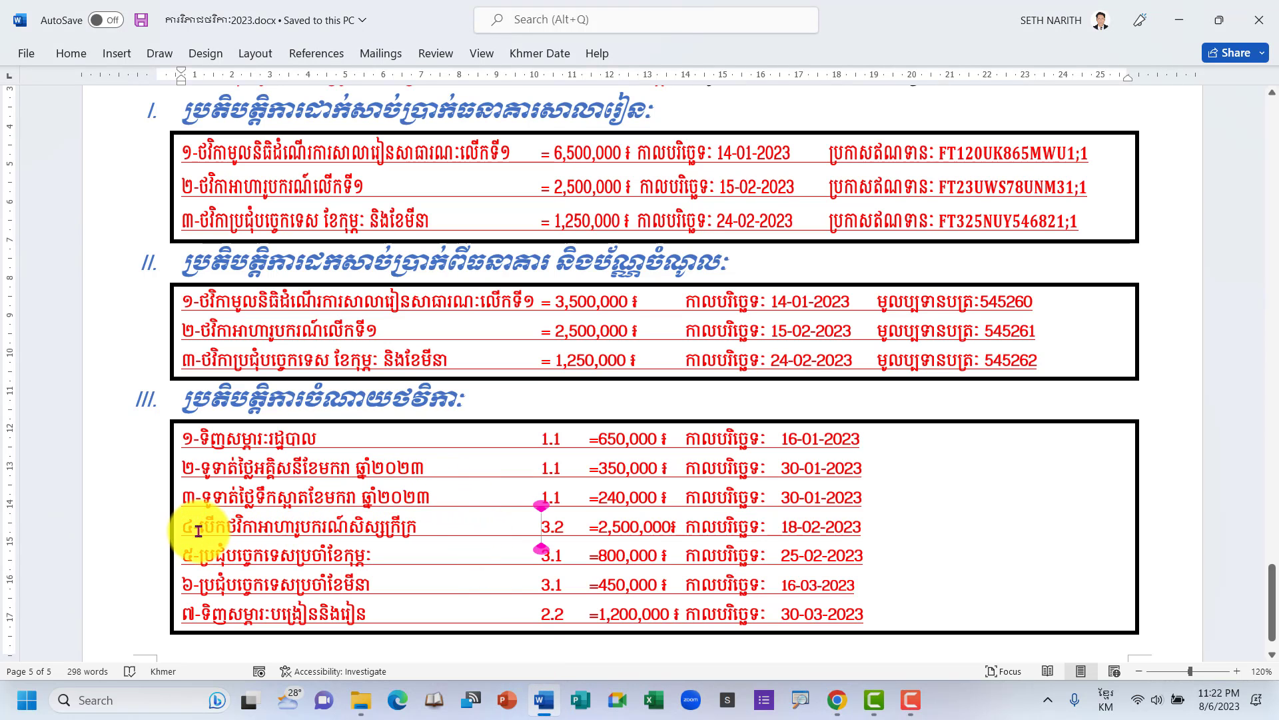
left_click_drag(198, 531, 415, 523)
key("ctrl+c")
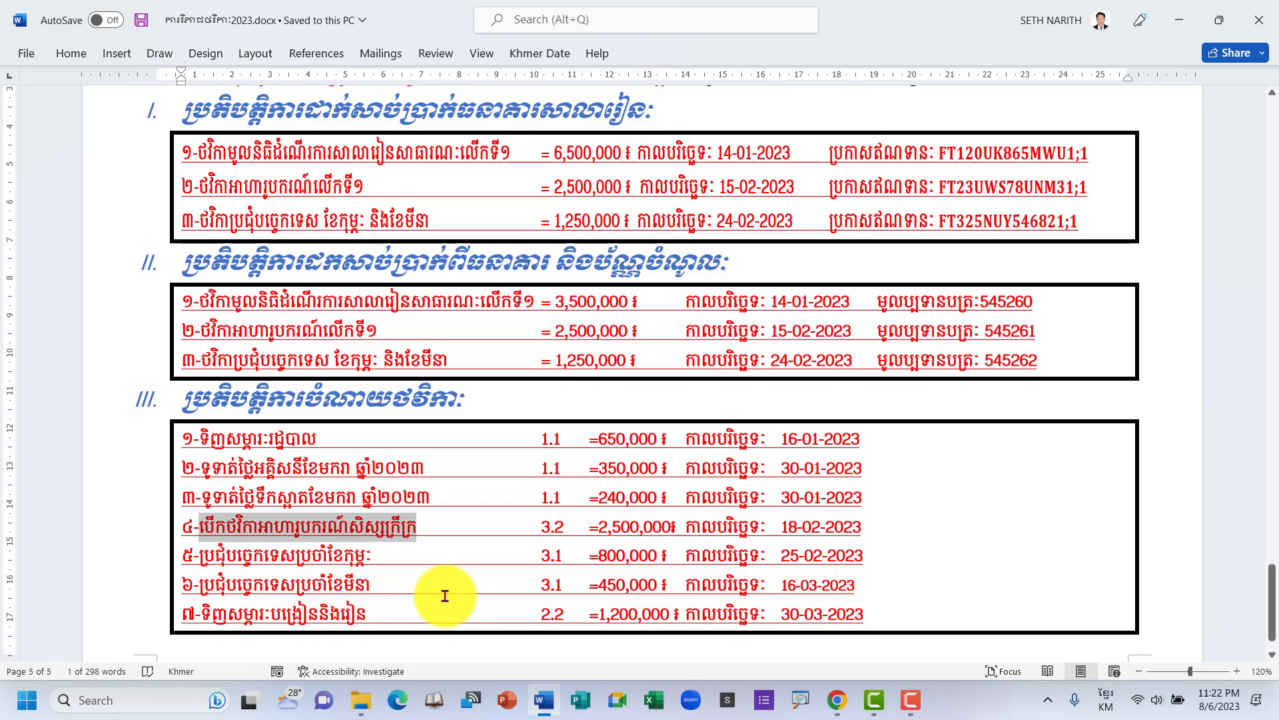
left_click(838, 699)
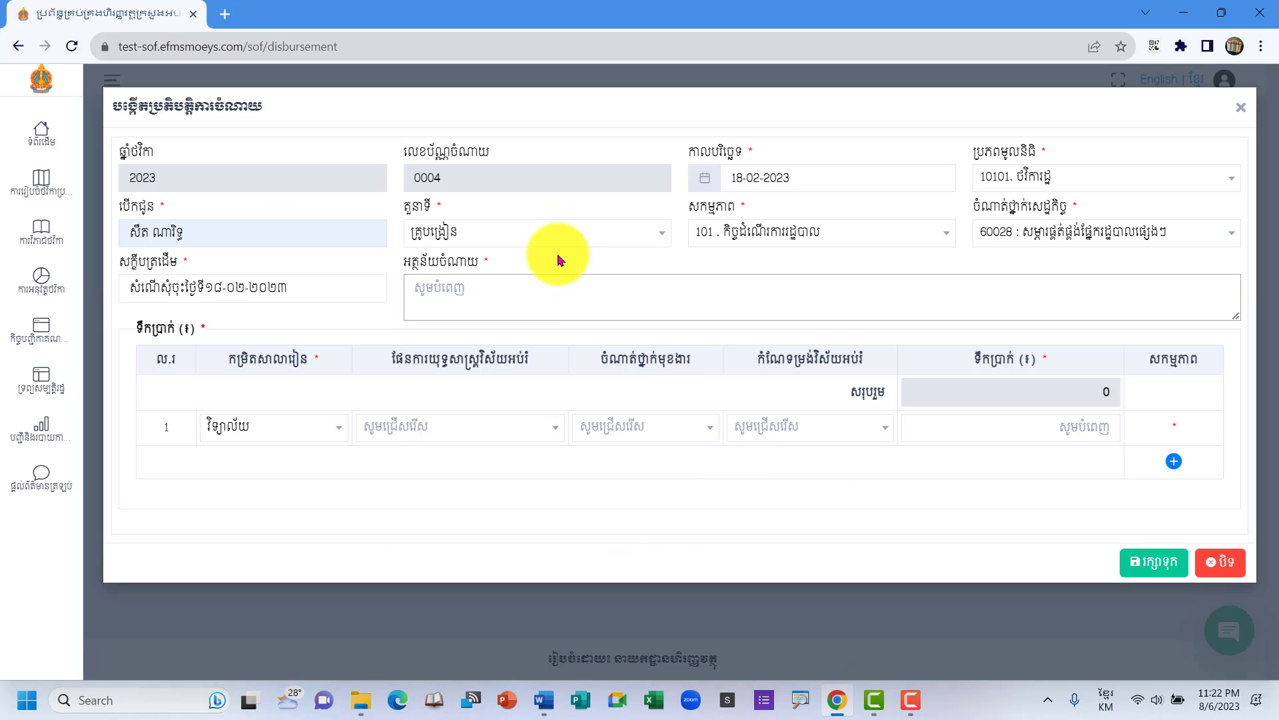
left_click(560, 293)
key("ctrl+v")
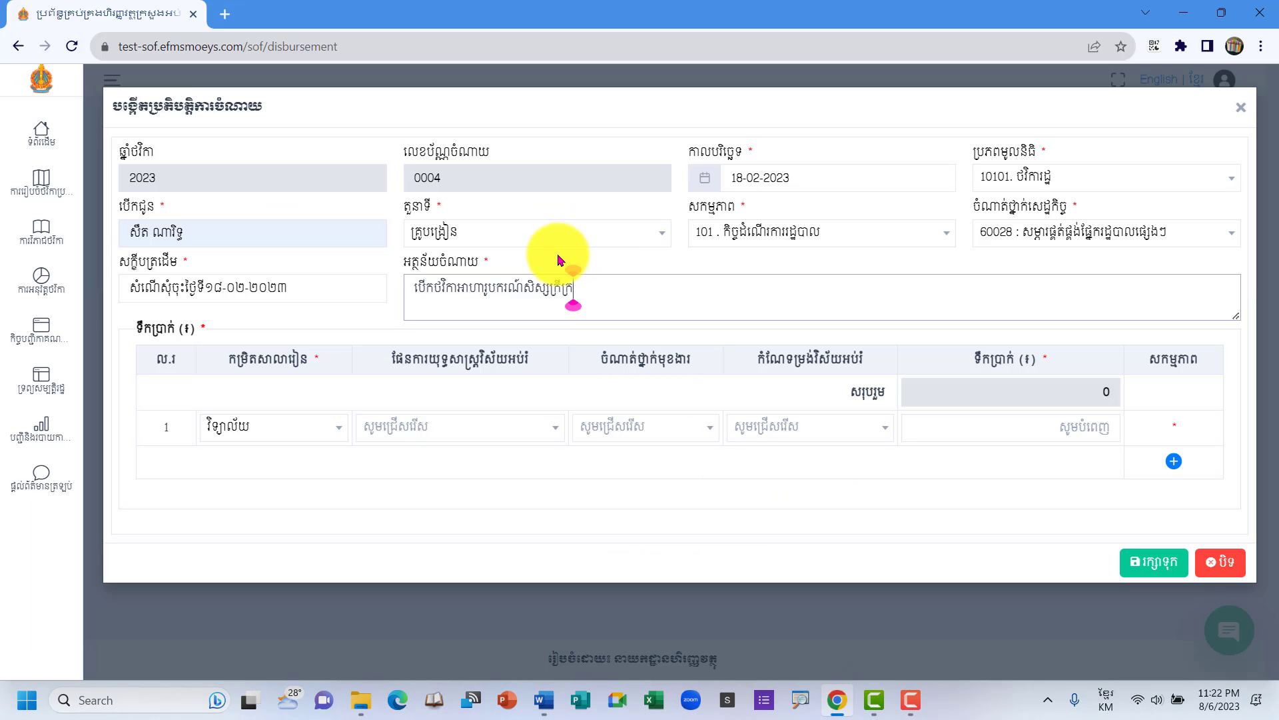
Fill row 1 with 3010101, 70922, item 01 and 2,500,000, then save disbursement 0004.
left_click(525, 429)
left_click(491, 479)
left_click(680, 429)
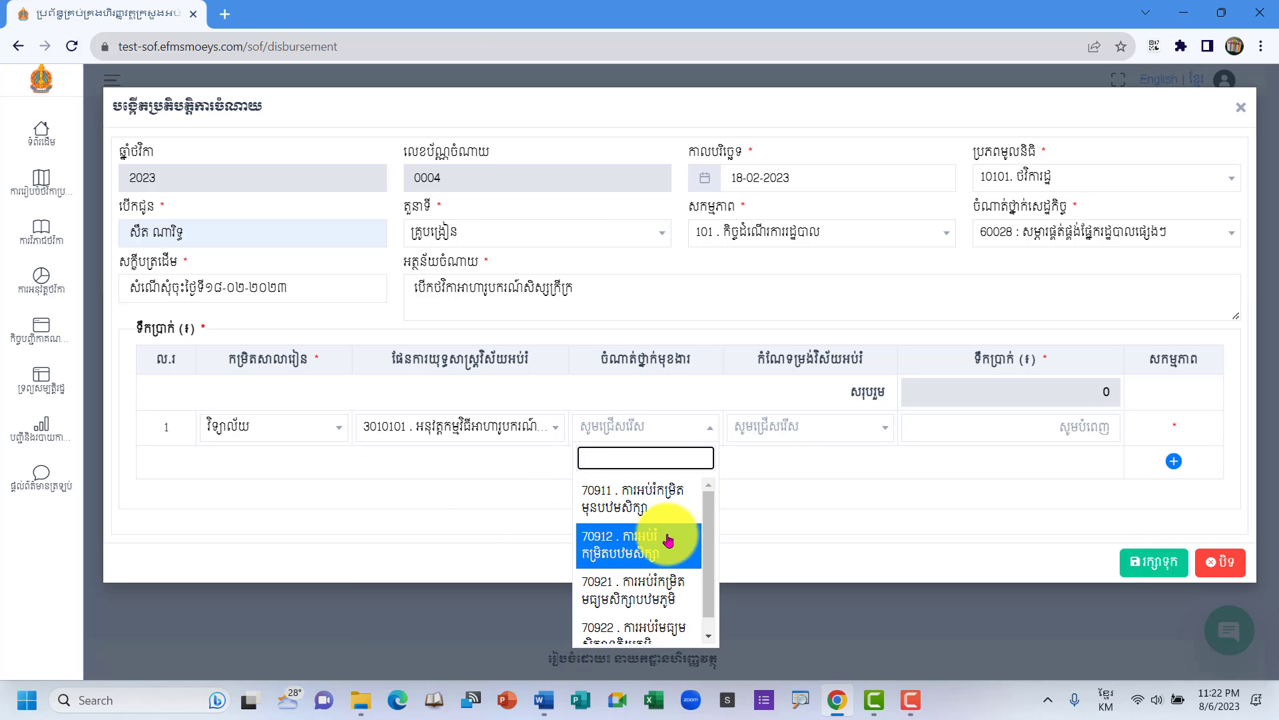
left_click(648, 632)
left_click(816, 429)
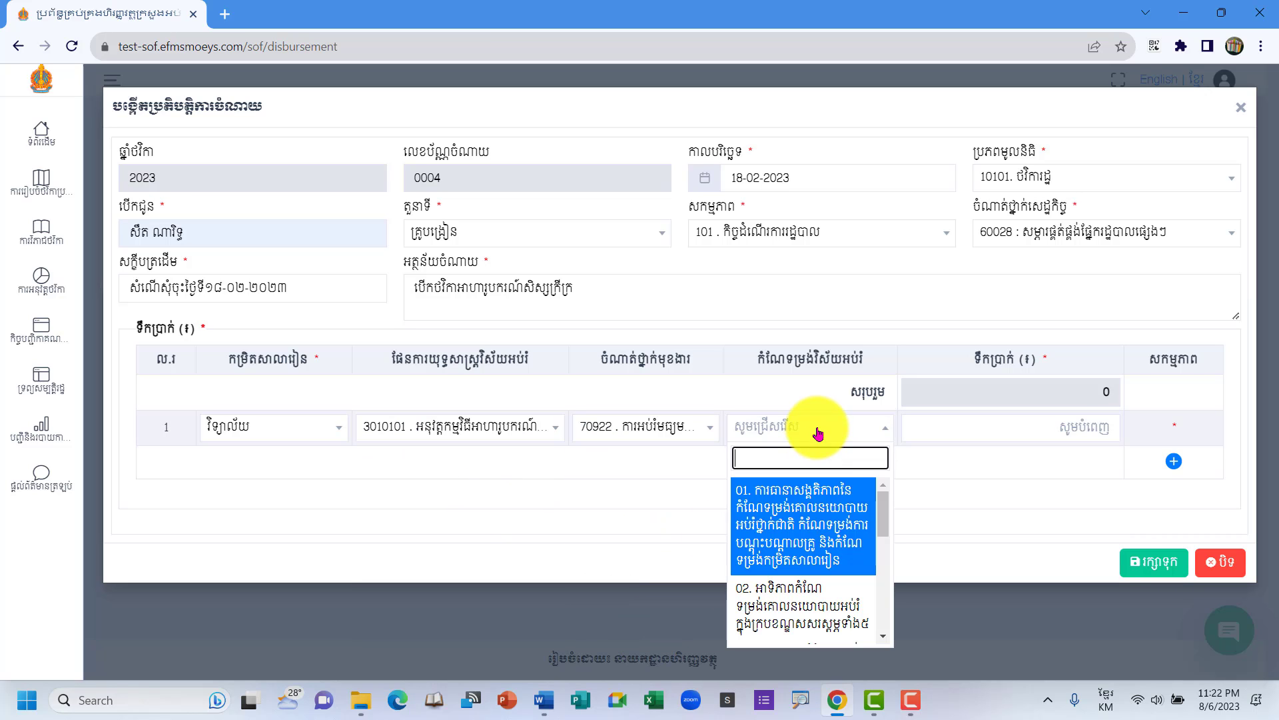
left_click(833, 513)
left_click(1000, 437)
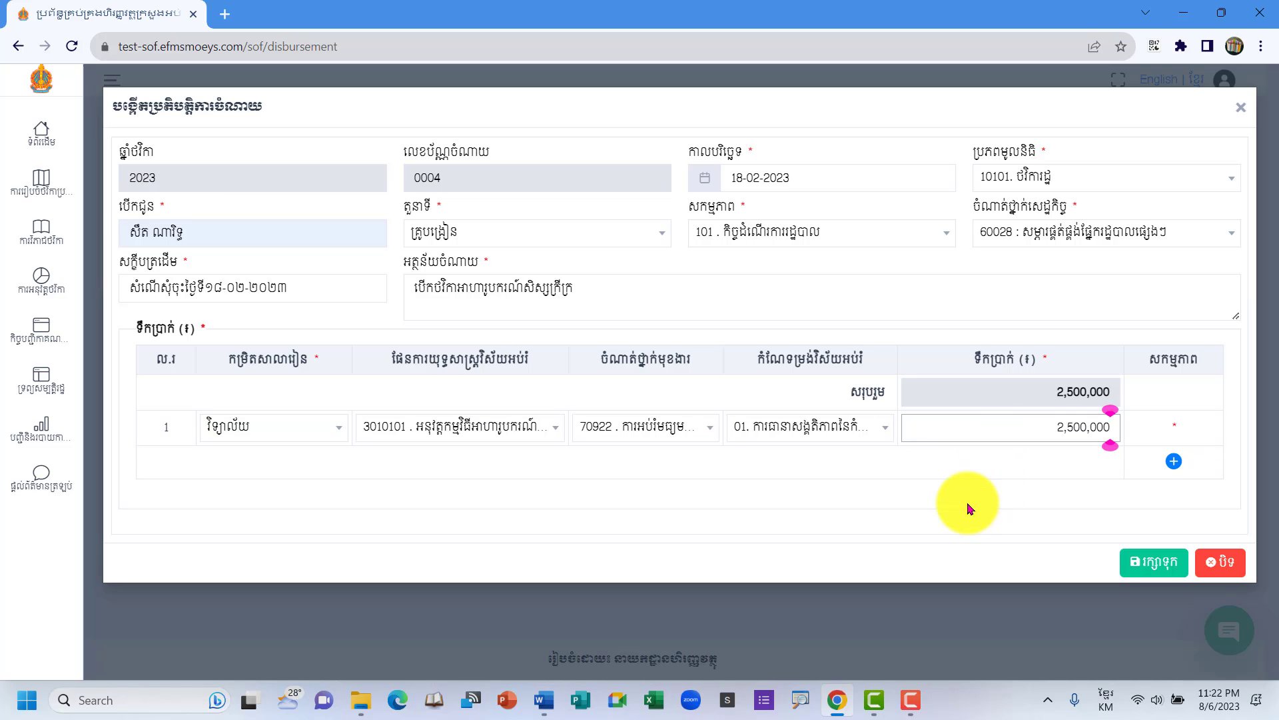
left_click(1155, 565)
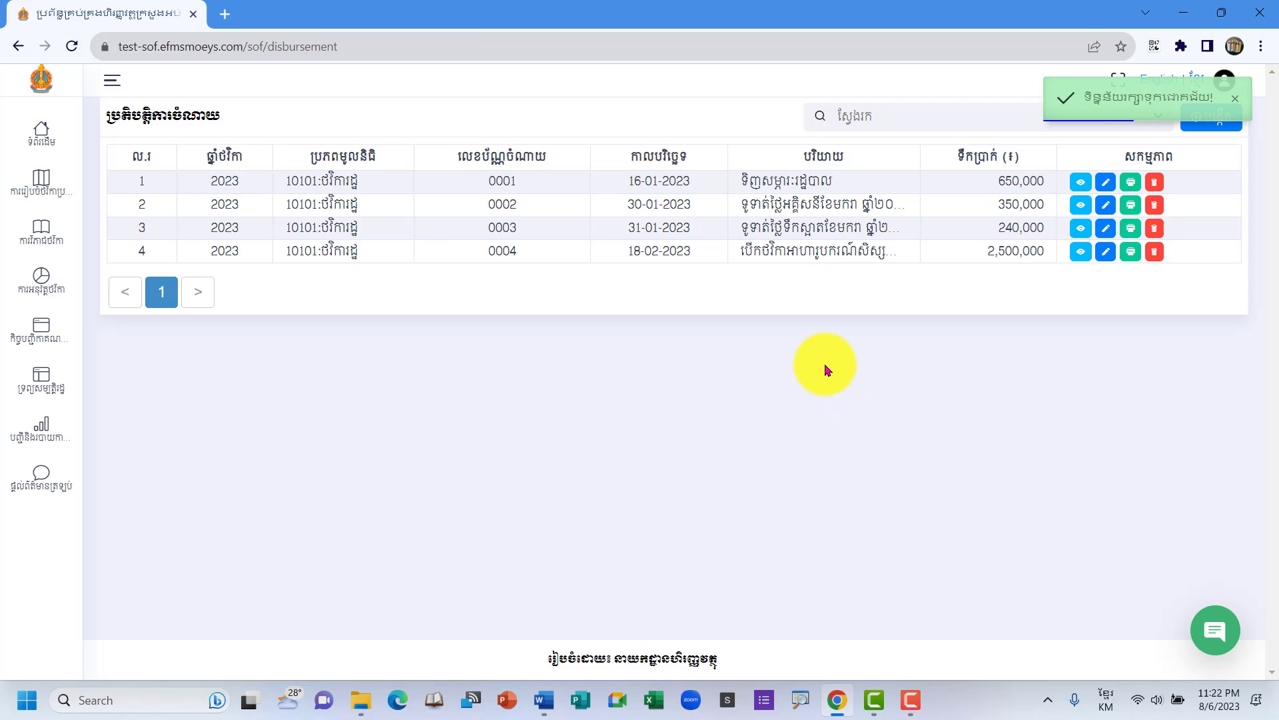
left_click(909, 701)
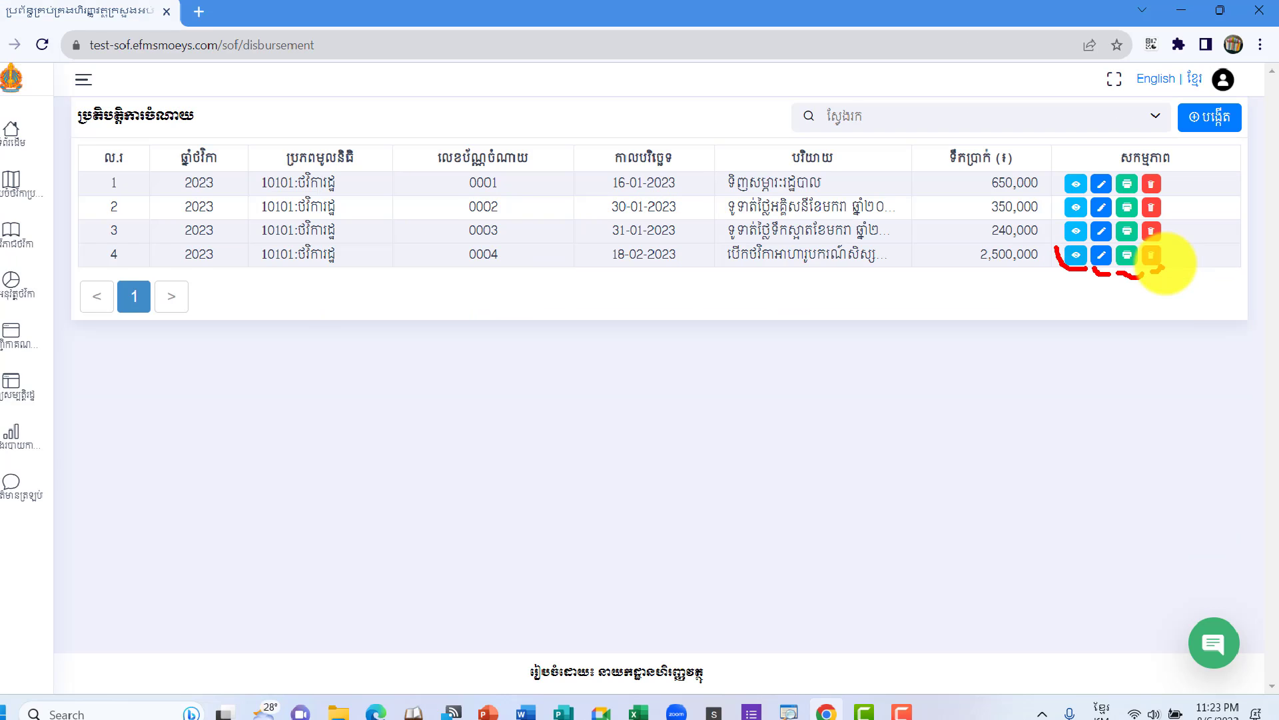
left_click(1077, 257)
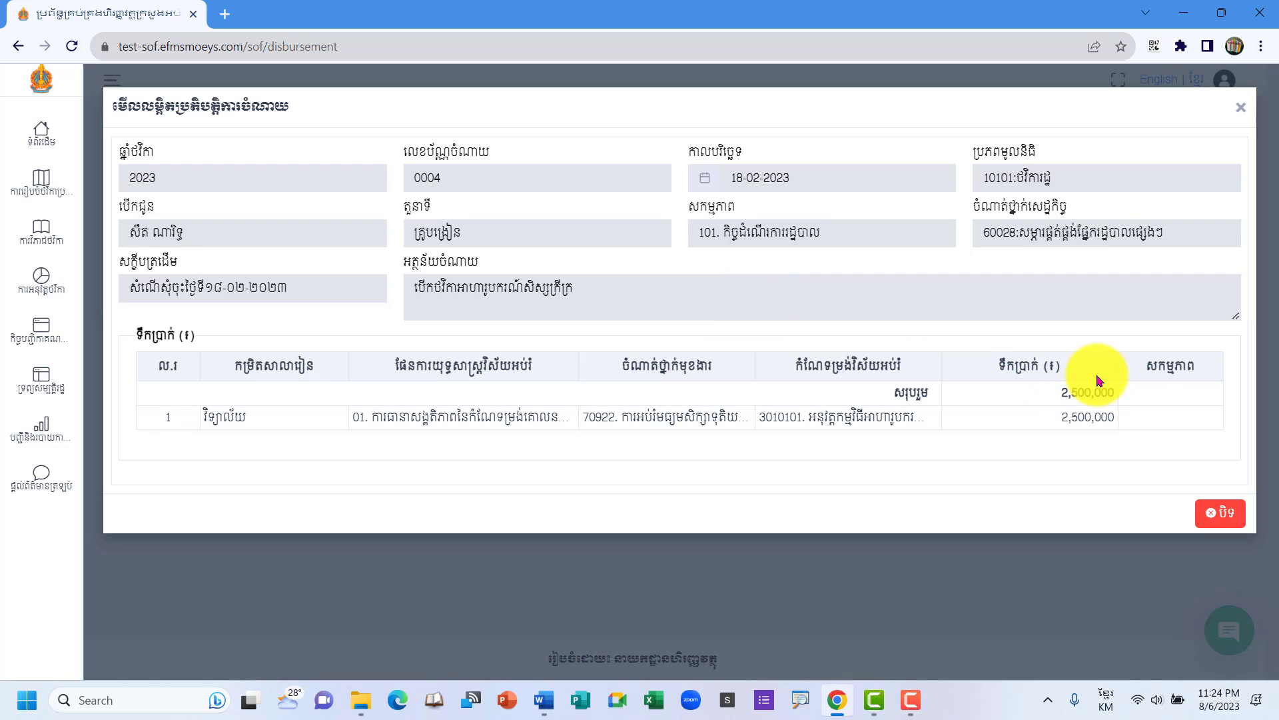
left_click(1220, 513)
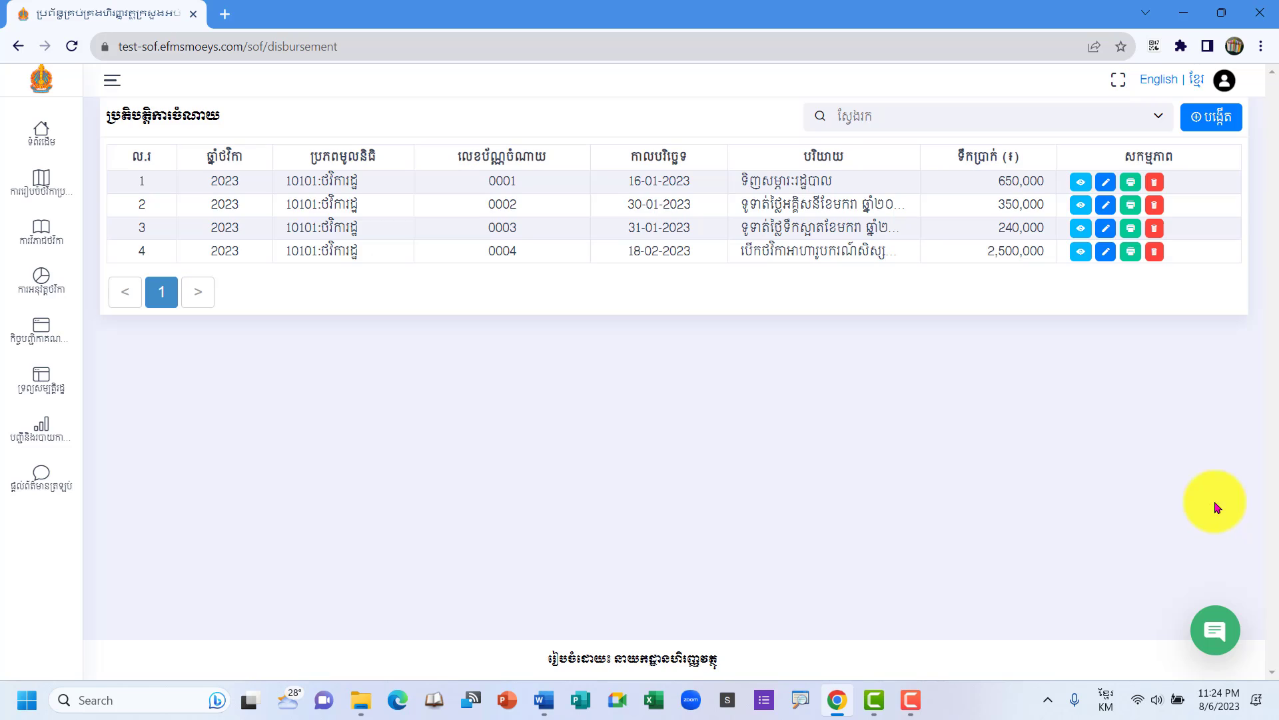
Inspect disbursement 0004's edit form, keeping fiscal year 2023, funding source 10101, role and activity unchanged.
left_click(1106, 260)
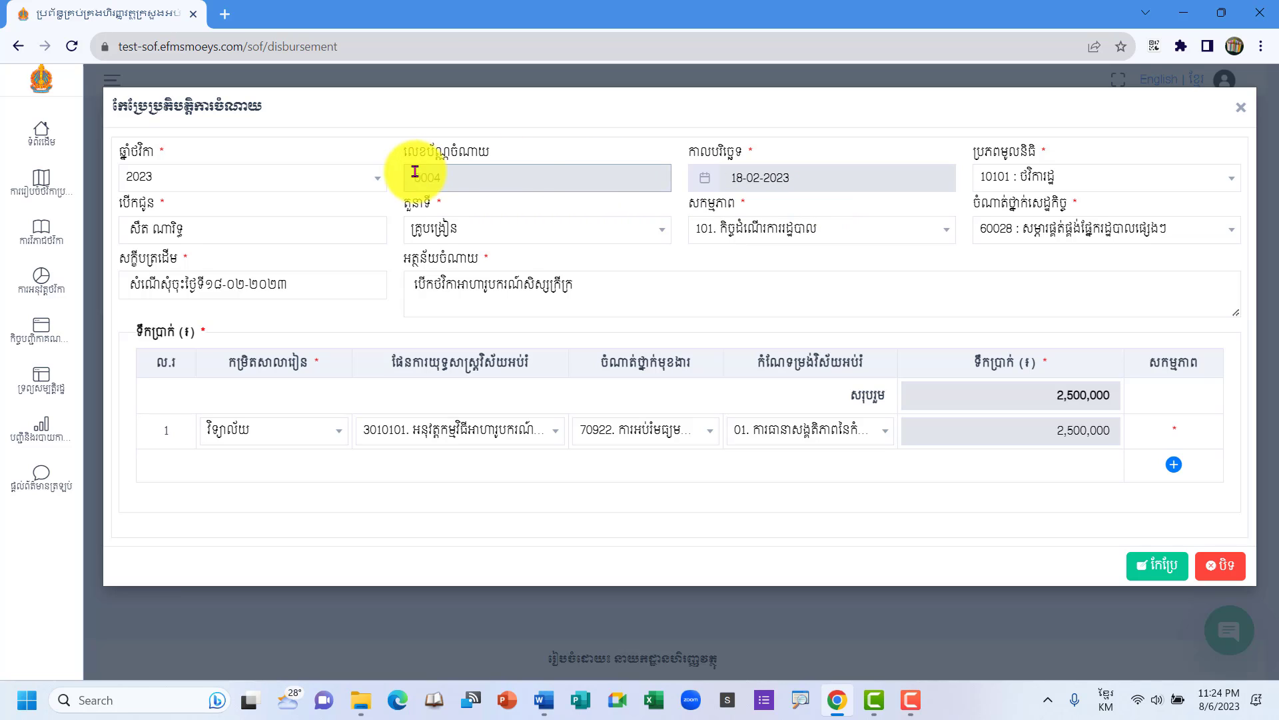
left_click(358, 193)
left_click(364, 192)
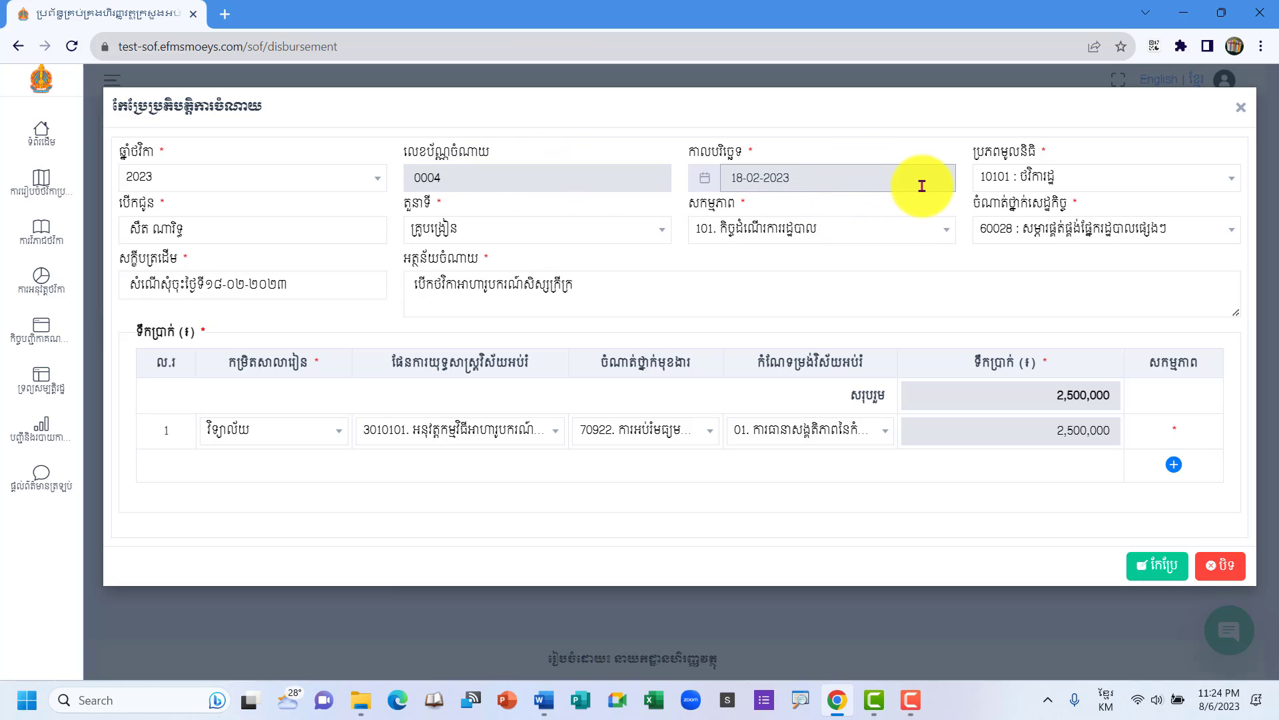
left_click(1109, 186)
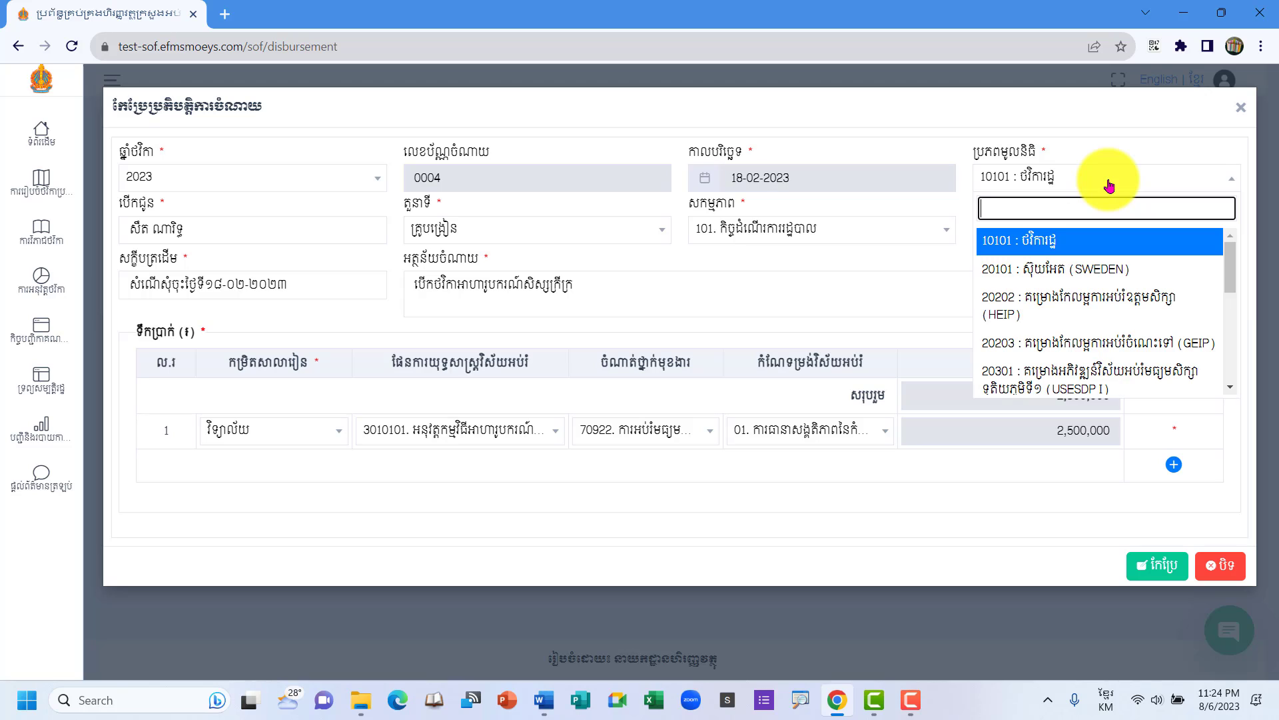
left_click(1109, 185)
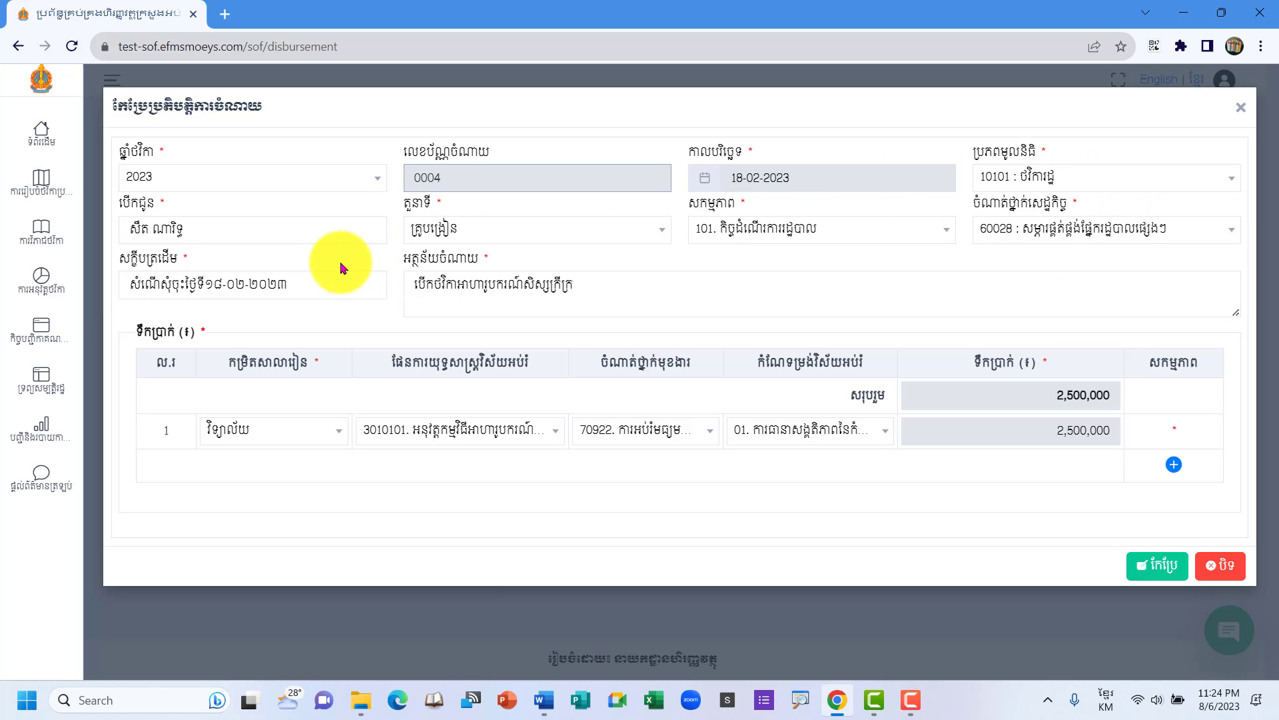
left_click(323, 218)
left_click(511, 224)
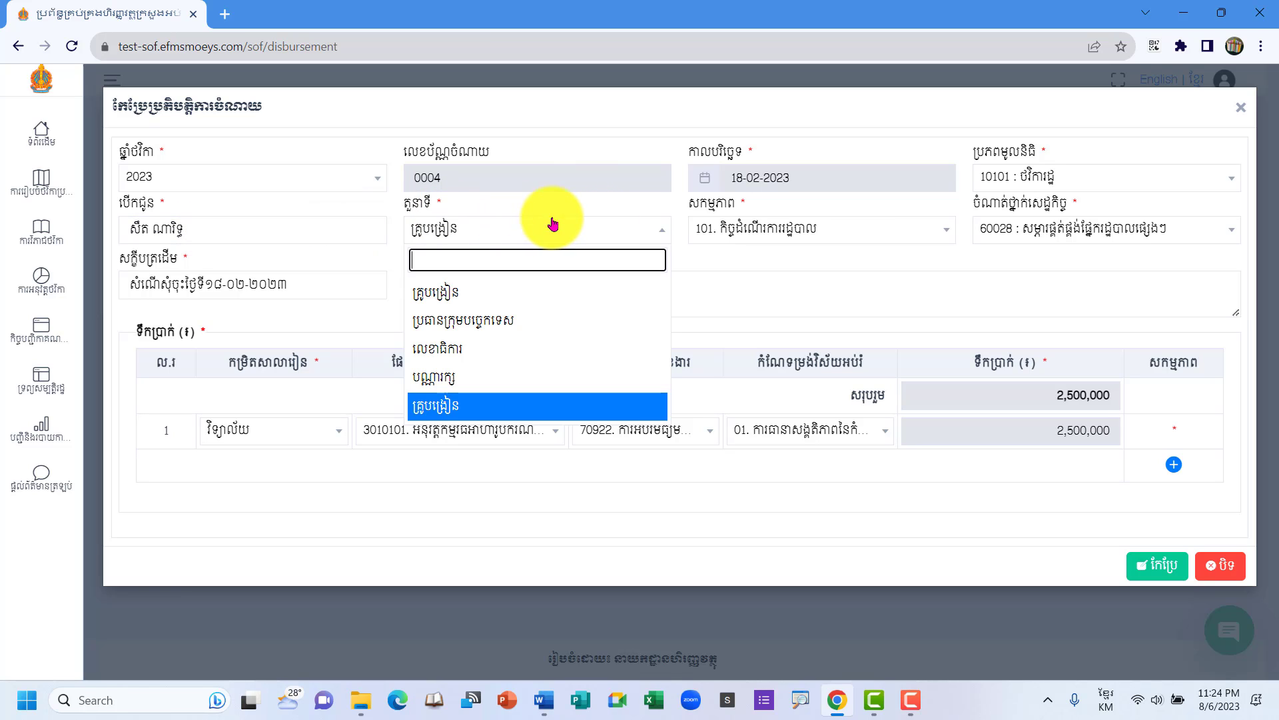
left_click(654, 230)
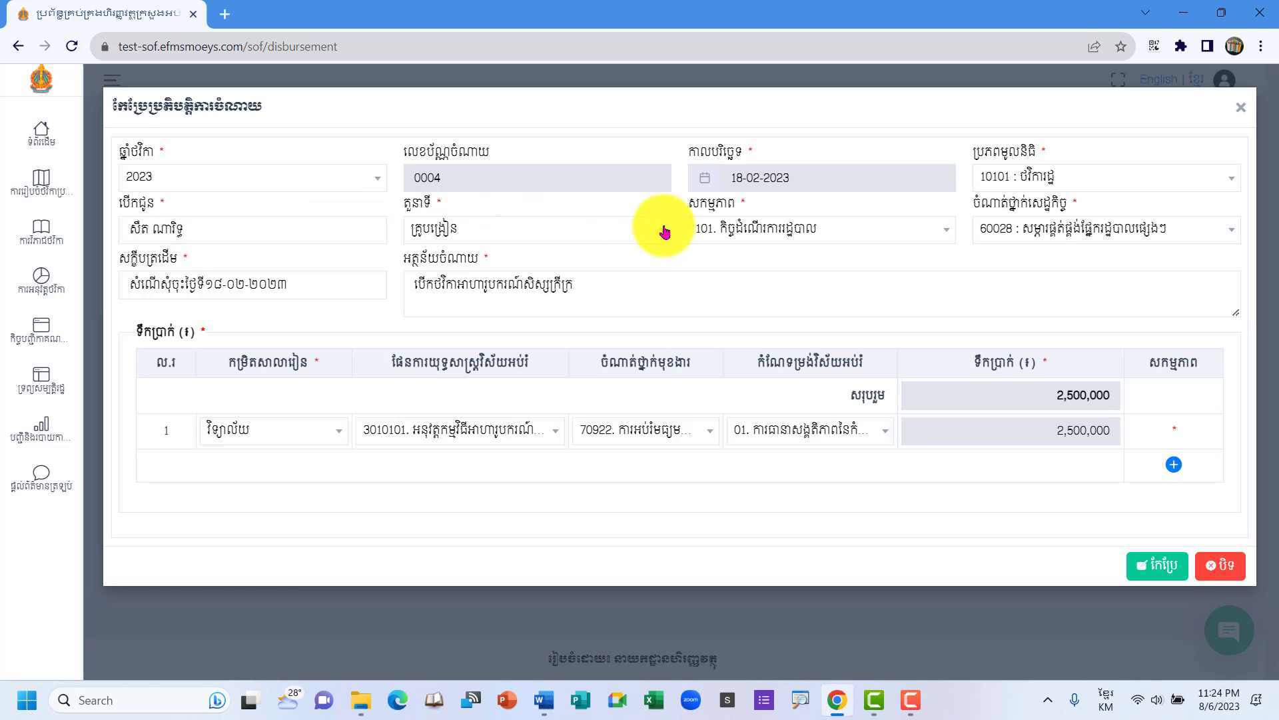
left_click(802, 231)
left_click(803, 233)
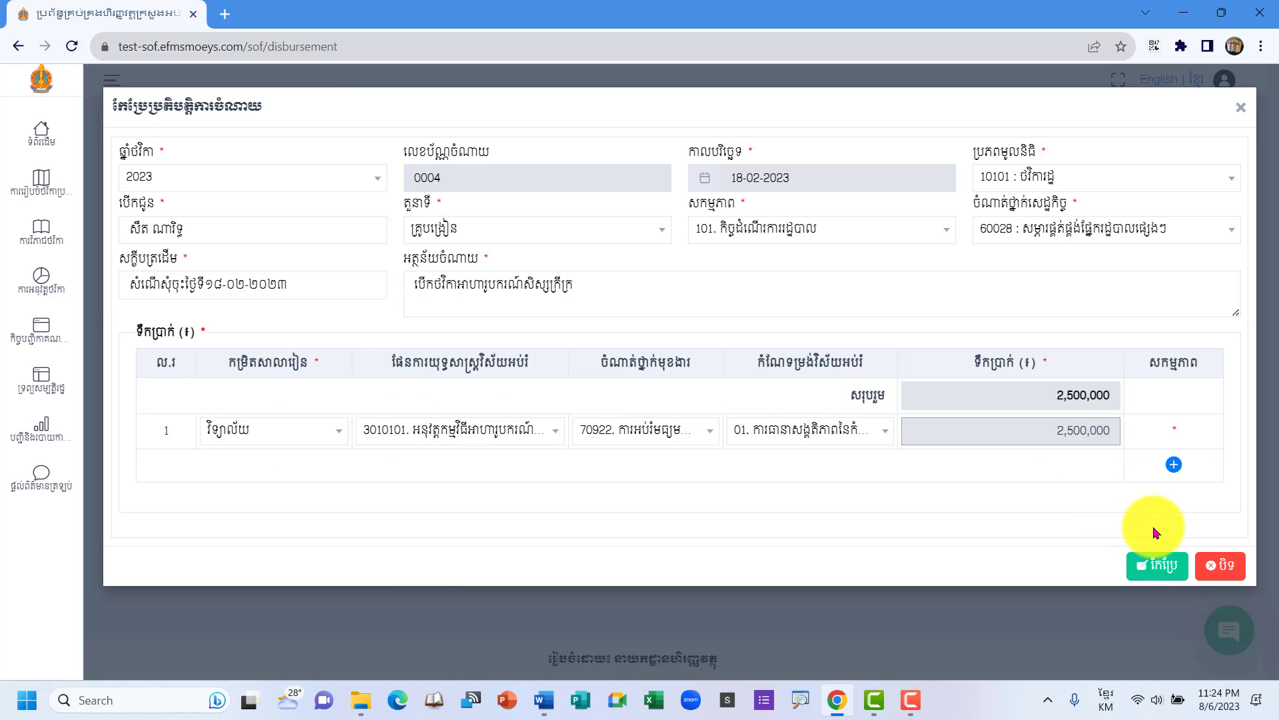
left_click(1220, 566)
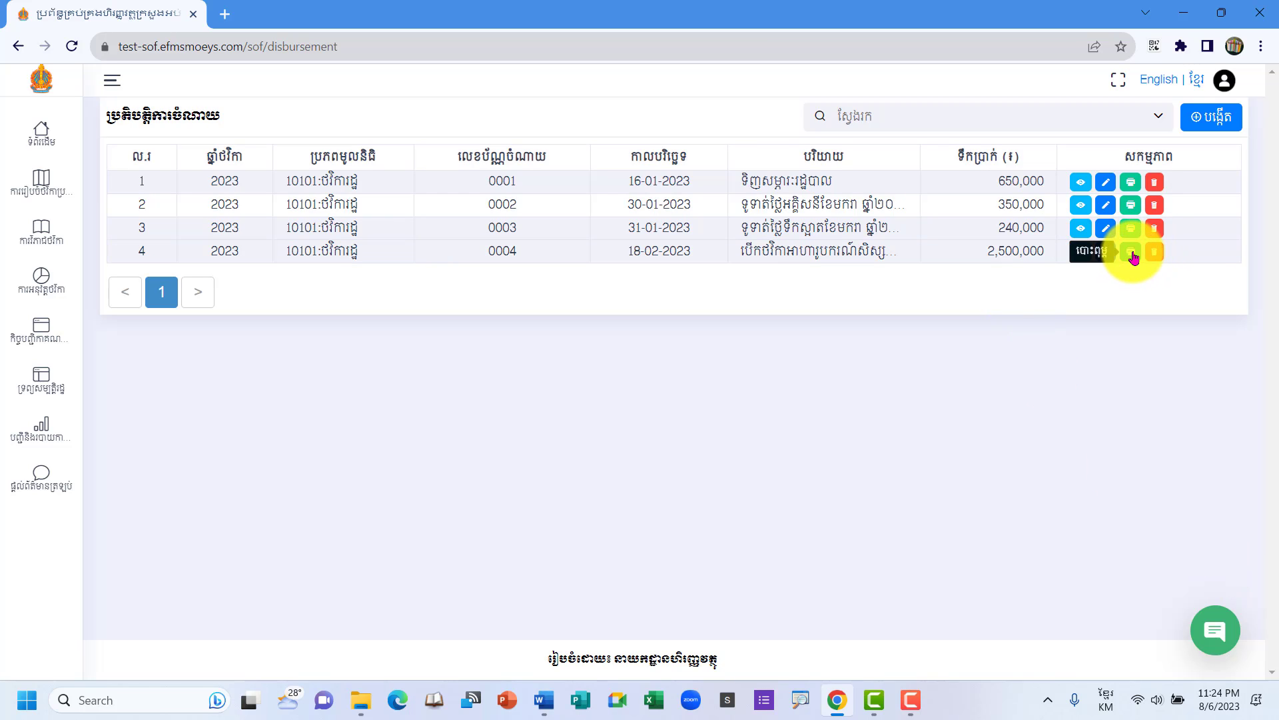
Open the printable payment voucher for disbursement 0004 and scroll through it.
left_click(1132, 255)
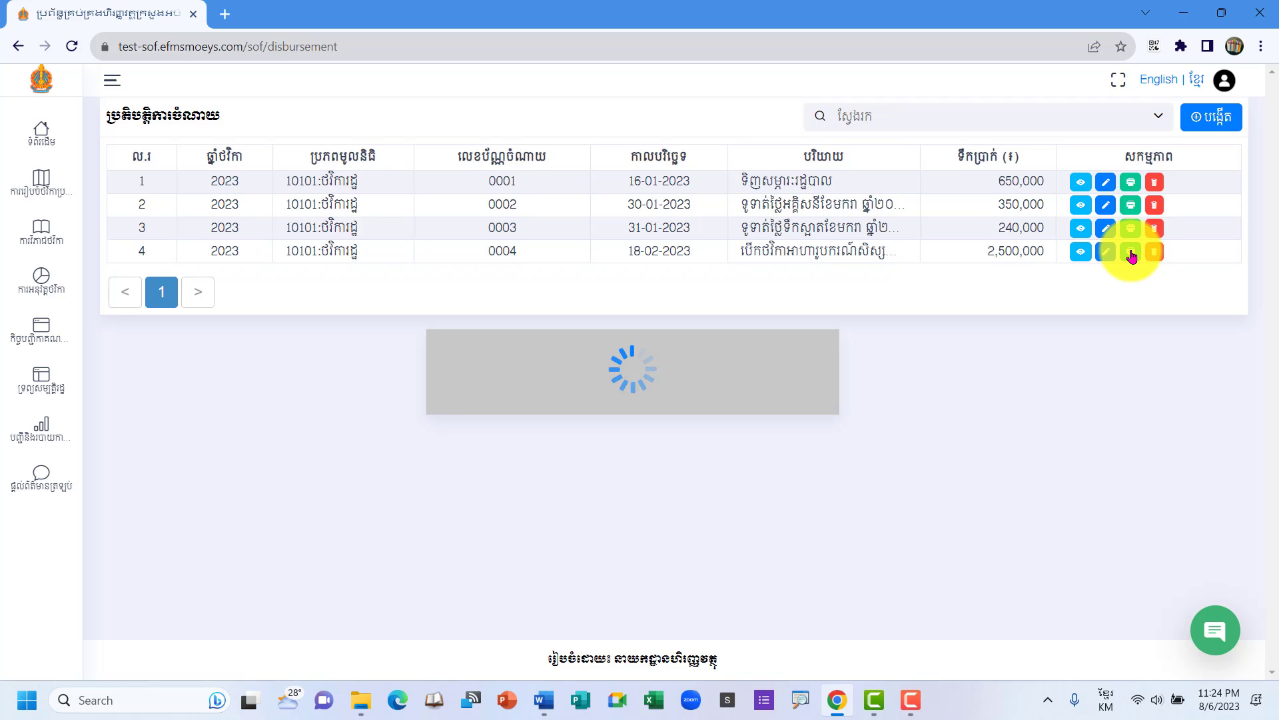
scroll(848, 366, "down", 3)
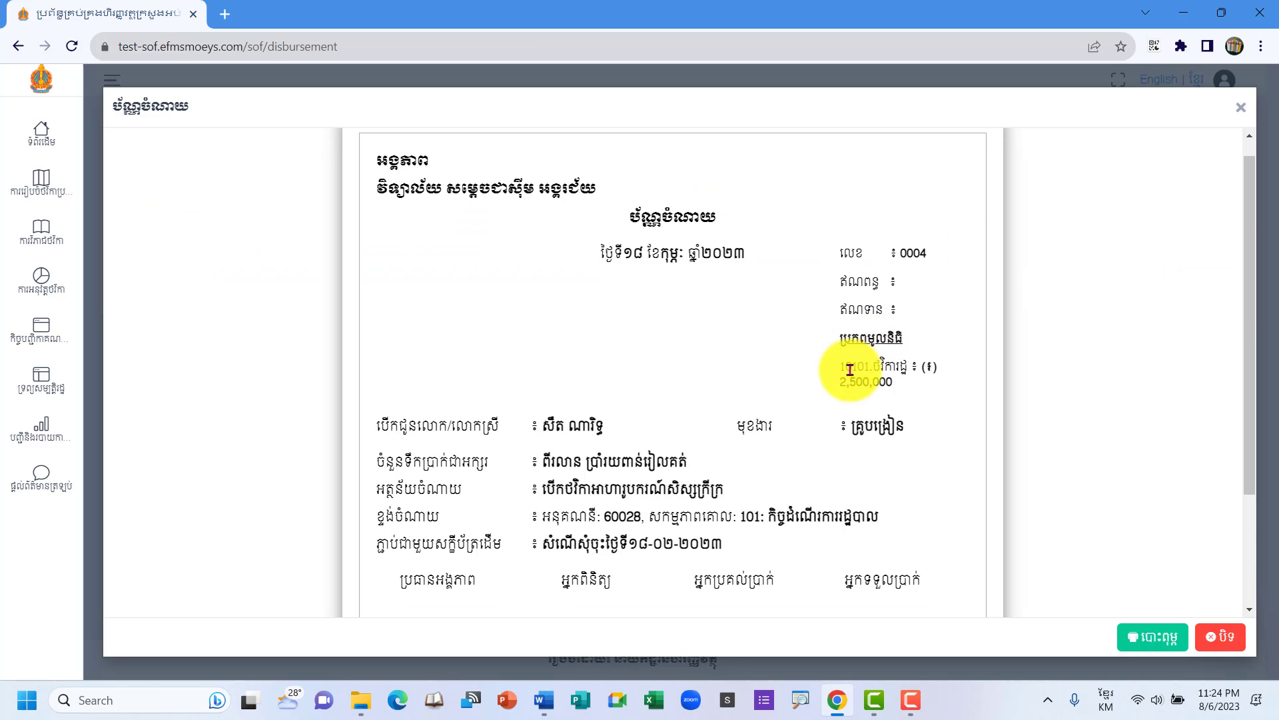
scroll(843, 380, "up", 3)
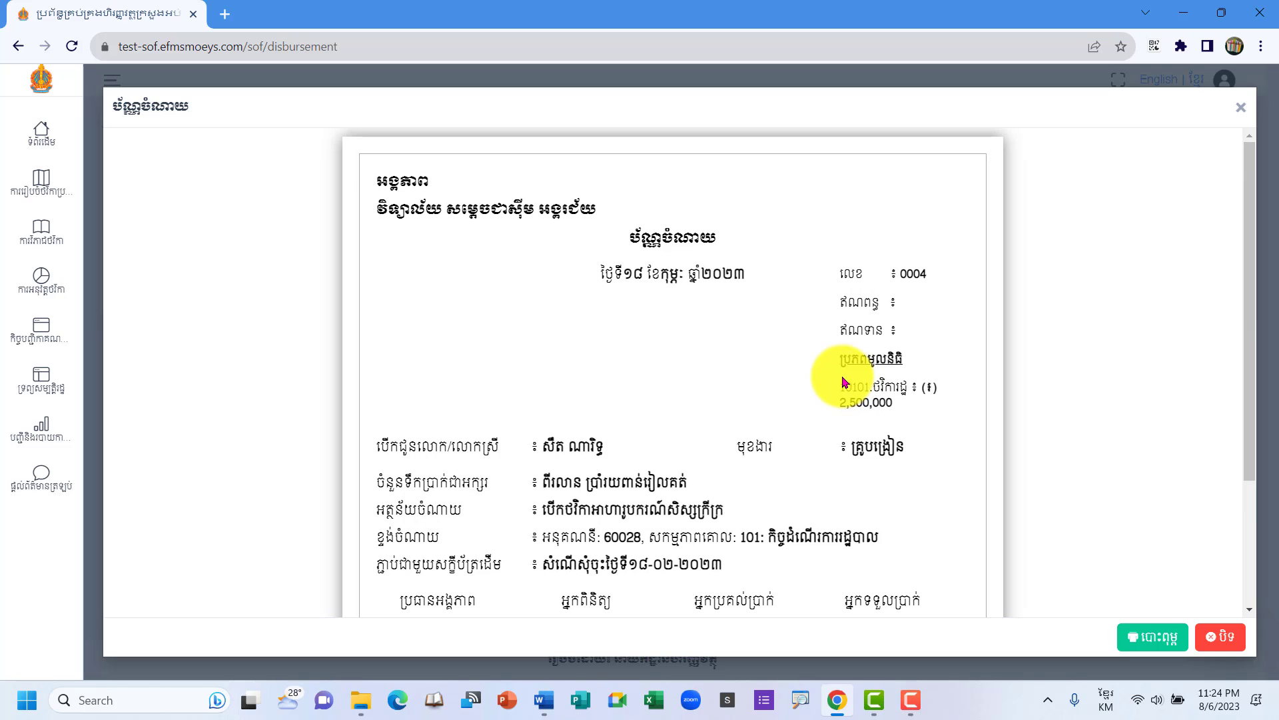
scroll(847, 382, "down", 3)
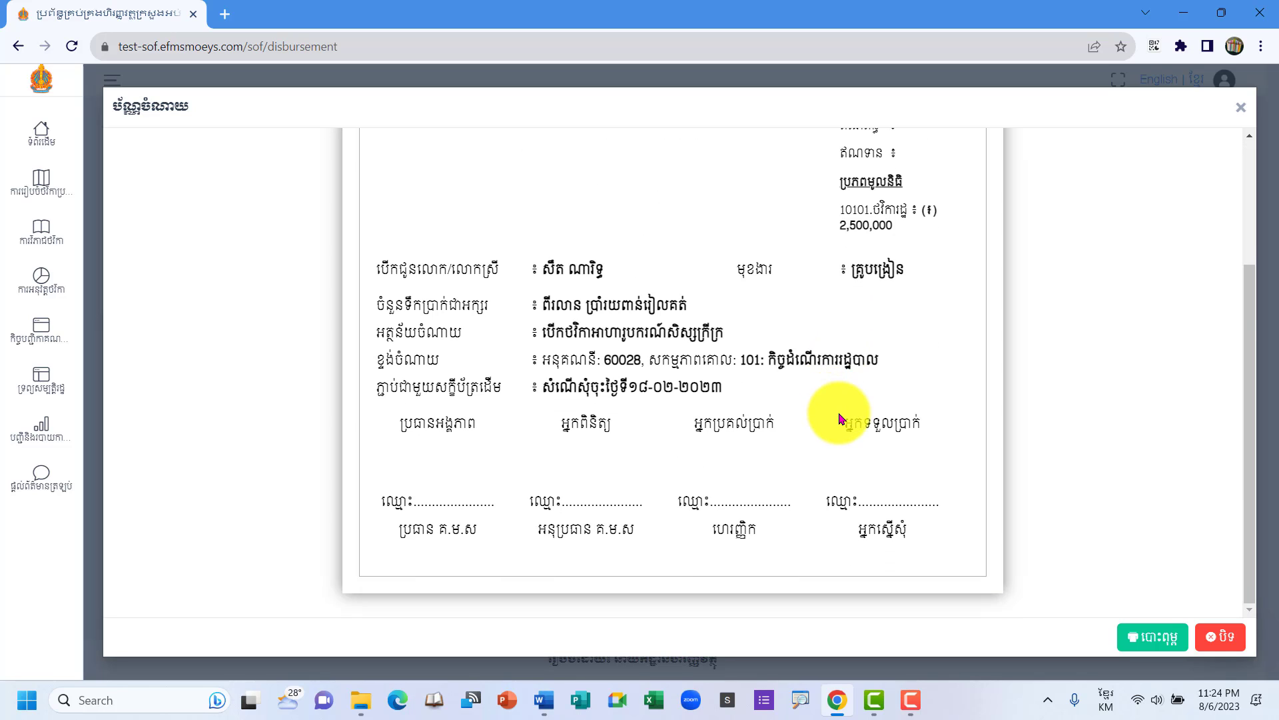
scroll(851, 409, "up", 1)
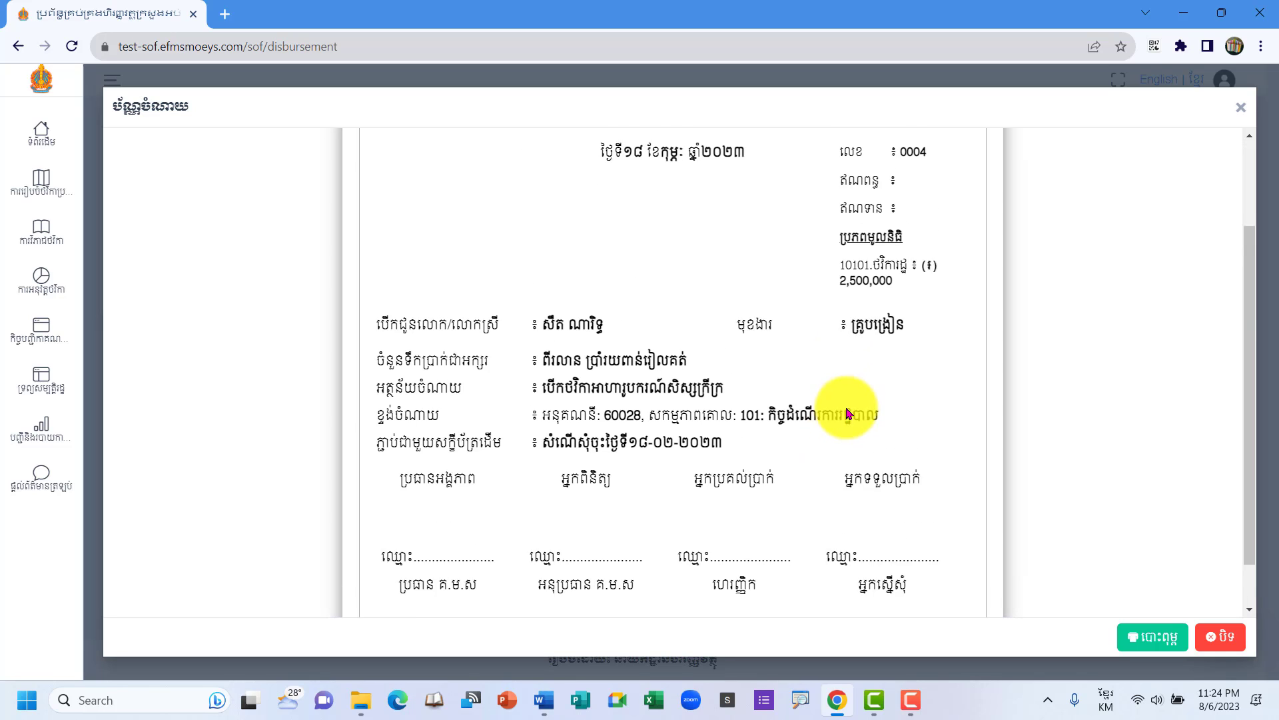
Check the voucher's print layout with Ctrl+P, cancel printing, and close the voucher.
key("ctrl+p")
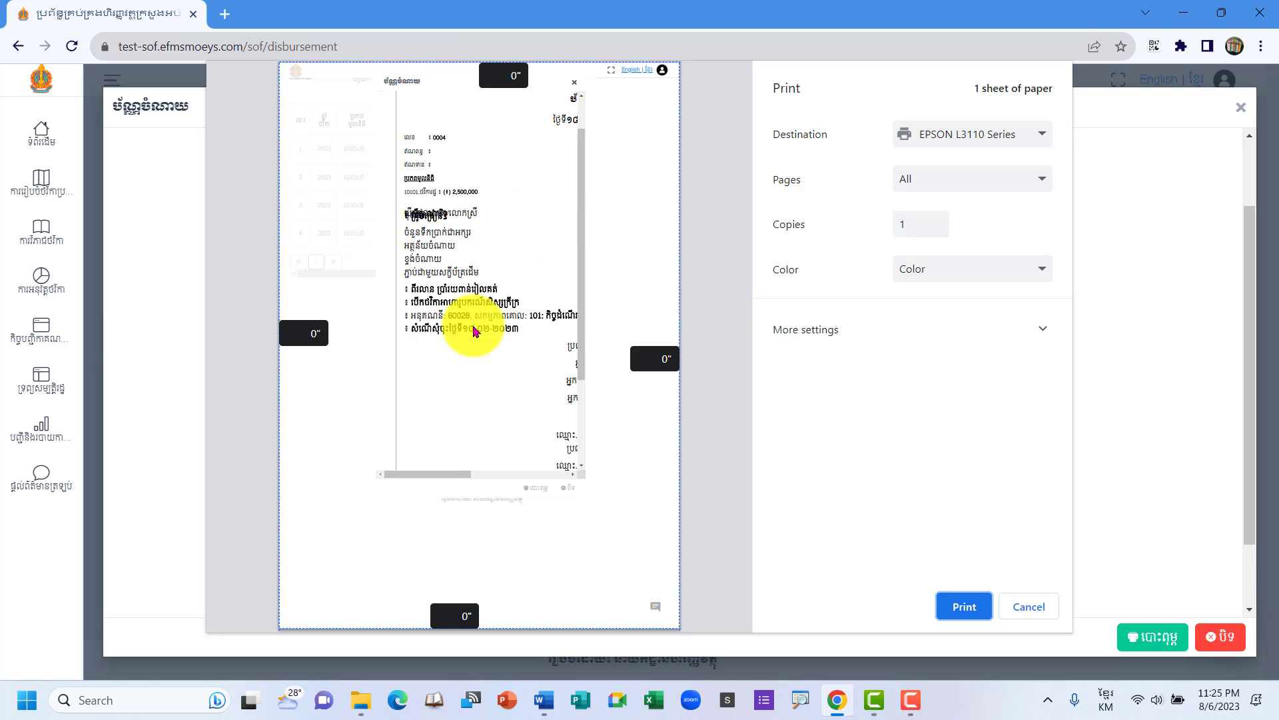
left_click(429, 477)
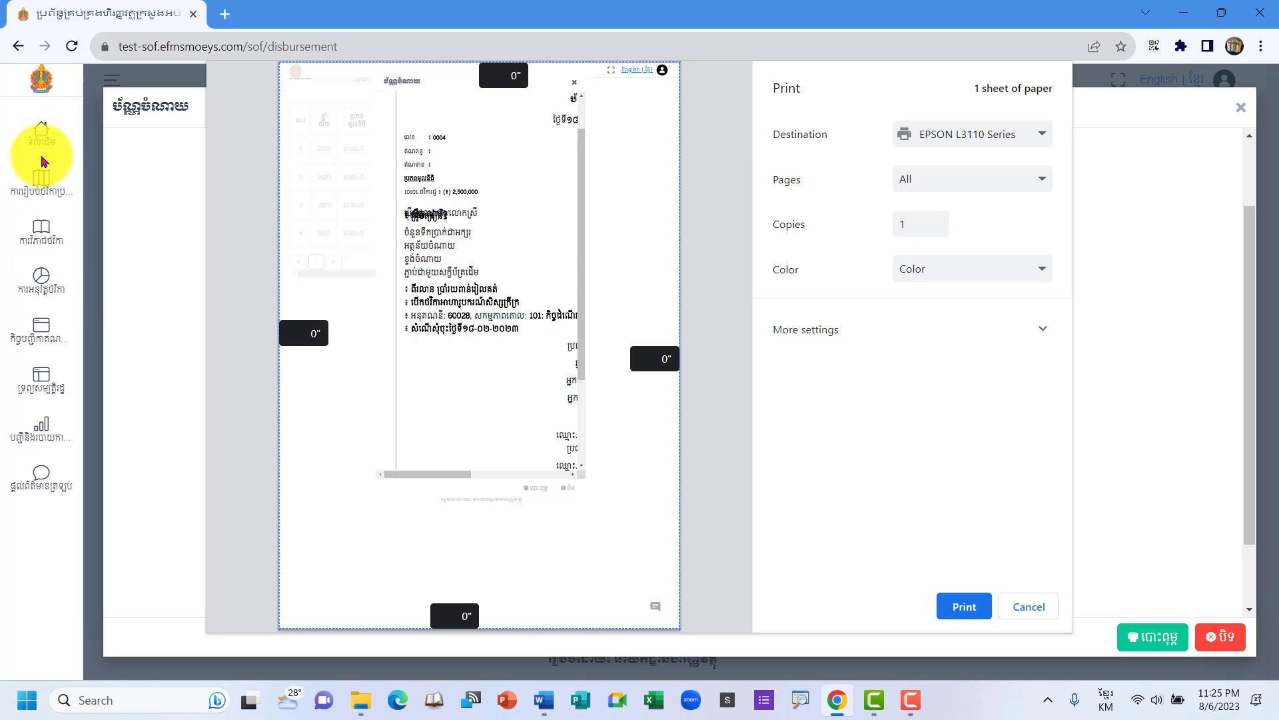
left_click(1027, 607)
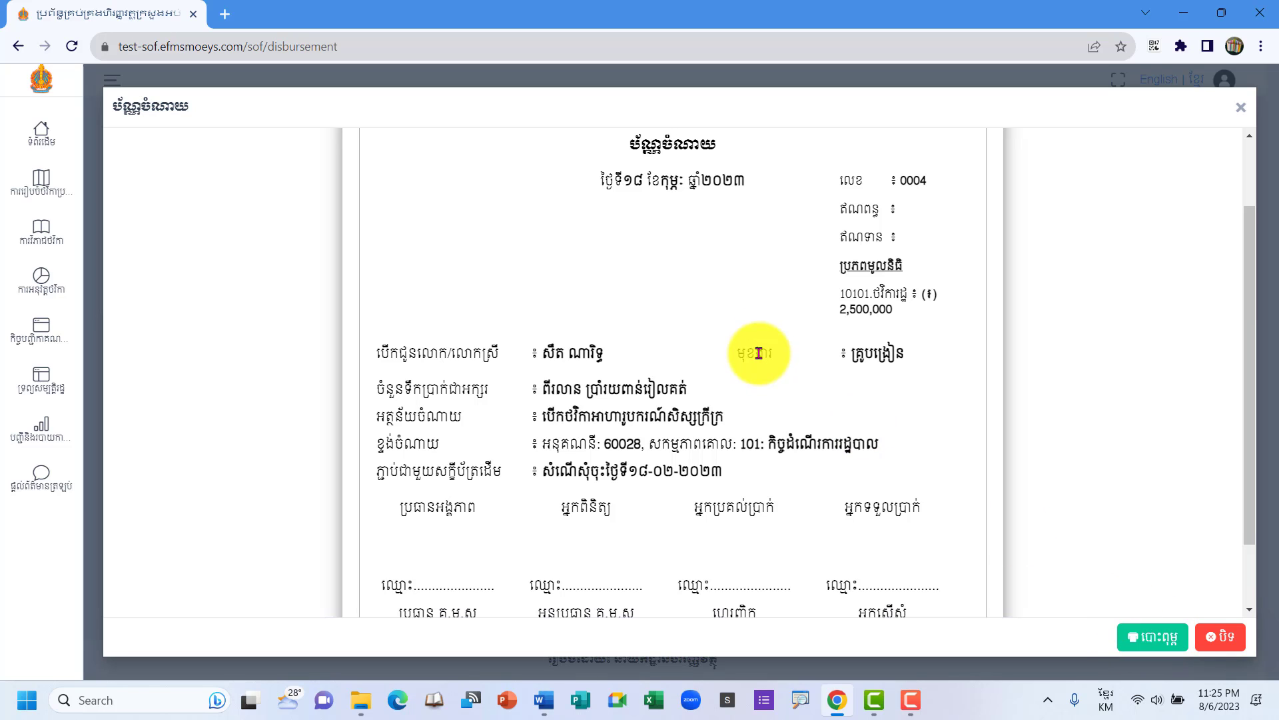
scroll(663, 207, "up", 2)
scroll(1010, 529, "down", 5)
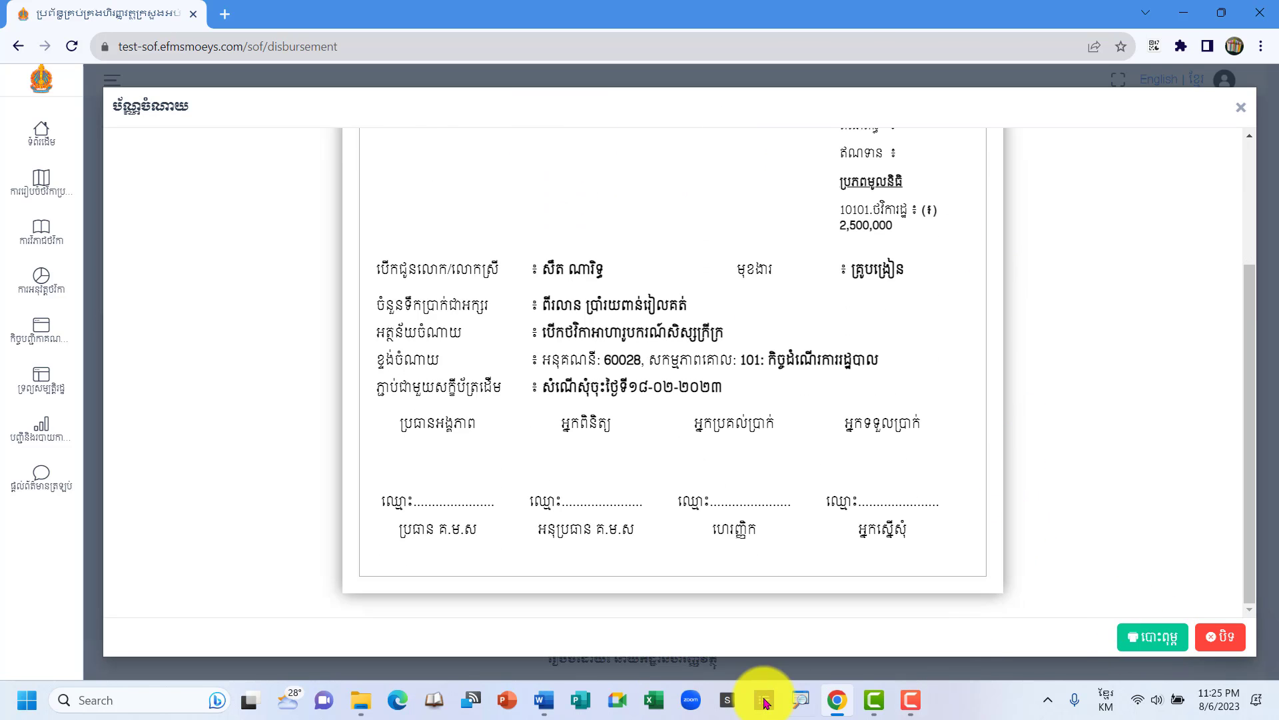
scroll(952, 564, "up", 5)
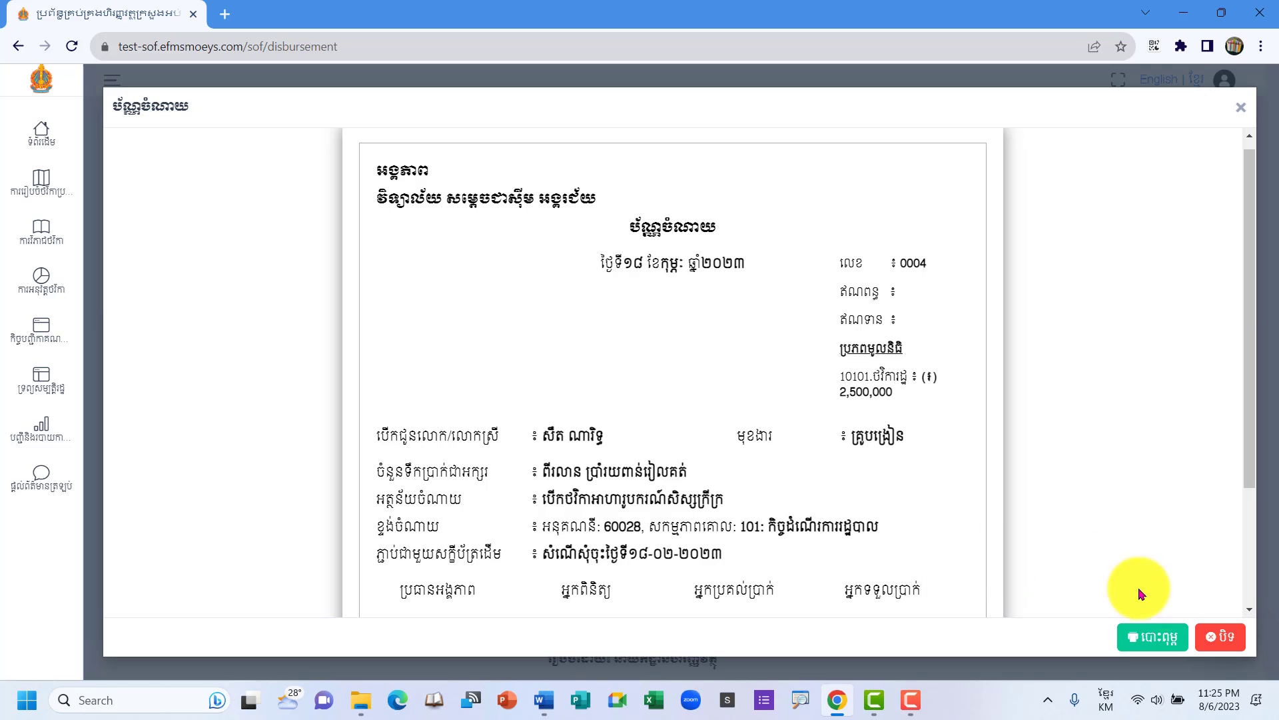
left_click(1220, 638)
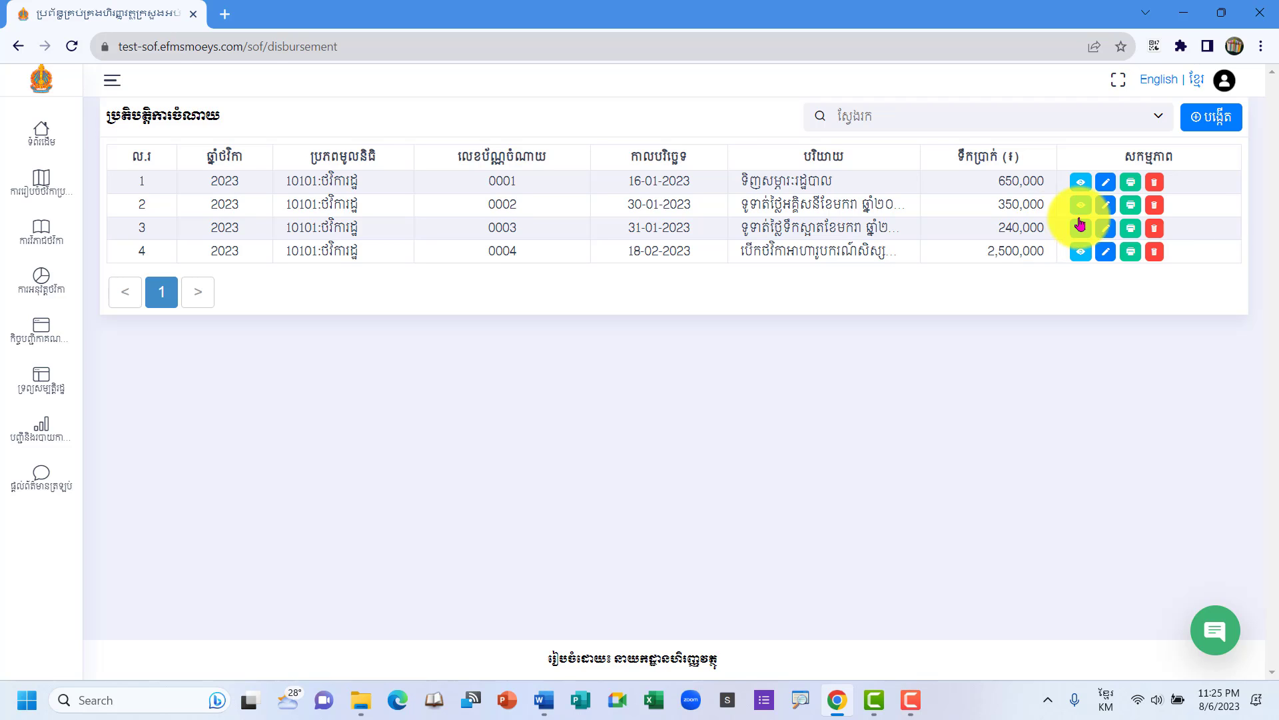
Delete disbursement 0003 (240,000), confirm, clear the notifications, and rerun the filter search to refresh.
left_click(1156, 229)
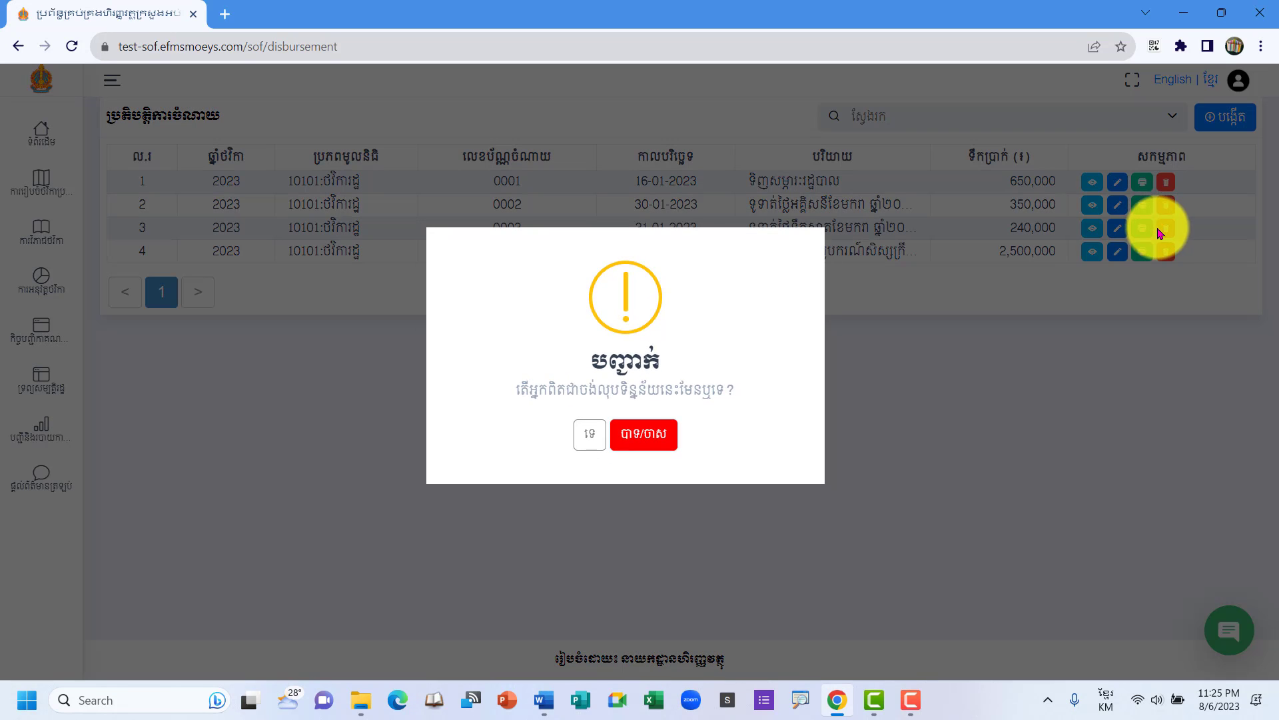
left_click(646, 432)
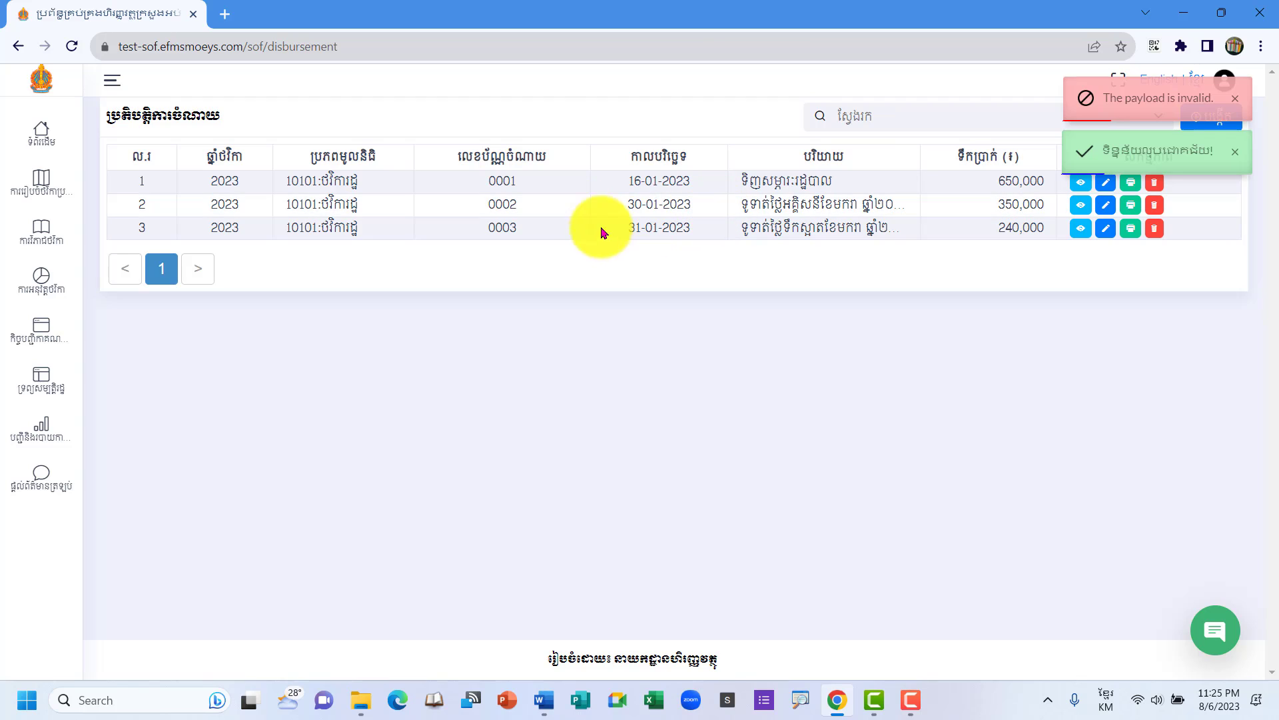
left_click(1236, 102)
left_click(1235, 121)
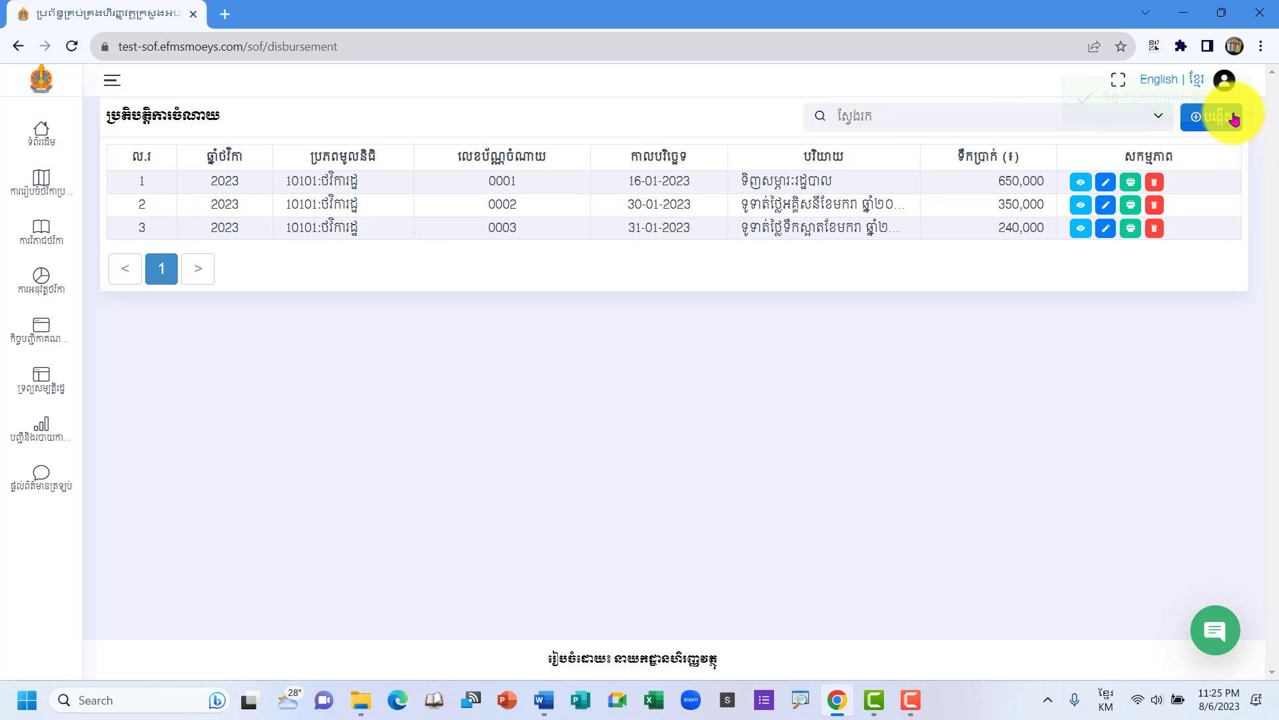
left_click(1158, 117)
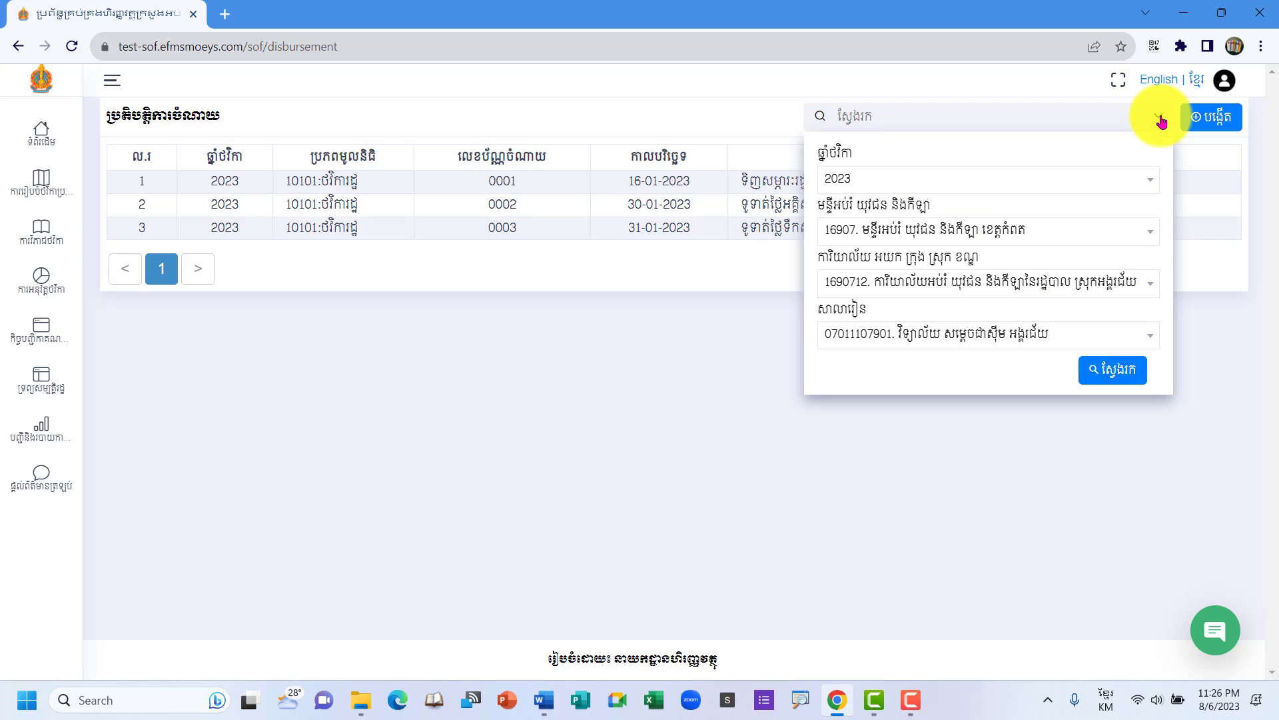
left_click(1114, 371)
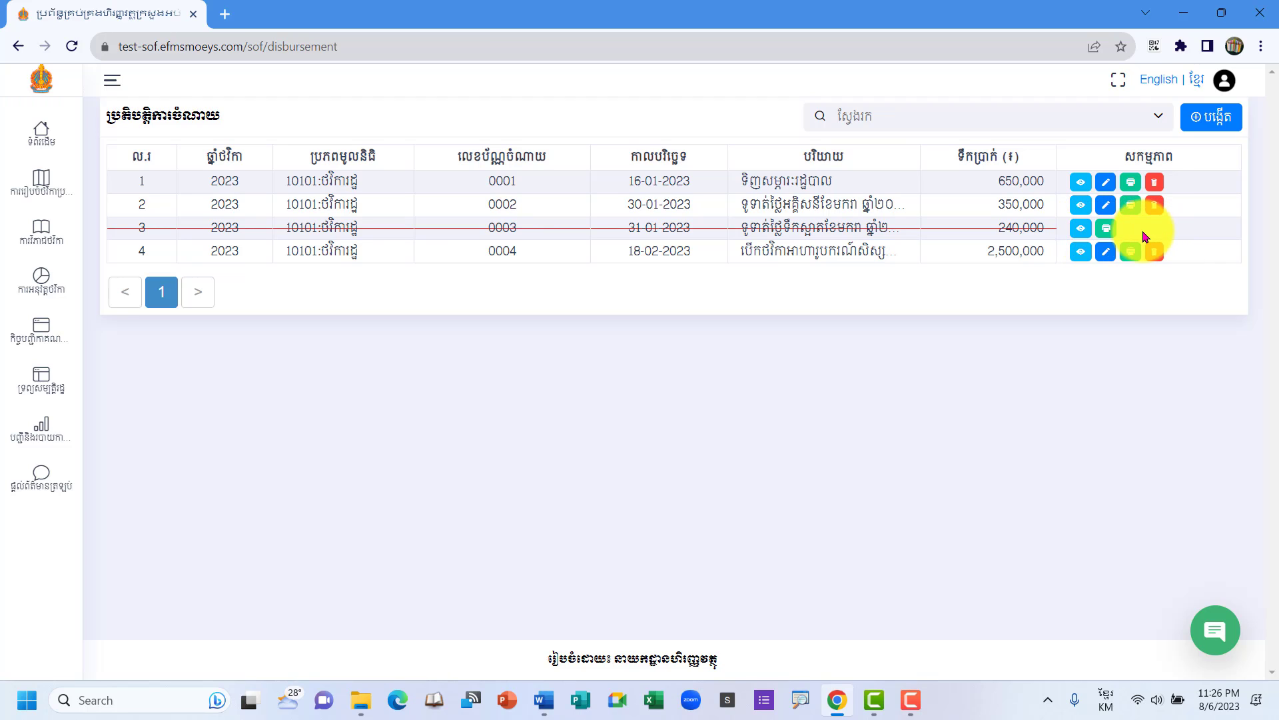
View voided voucher 0003 with its deleted stamp, selecting its date and voucher number, then close it.
left_click(1106, 230)
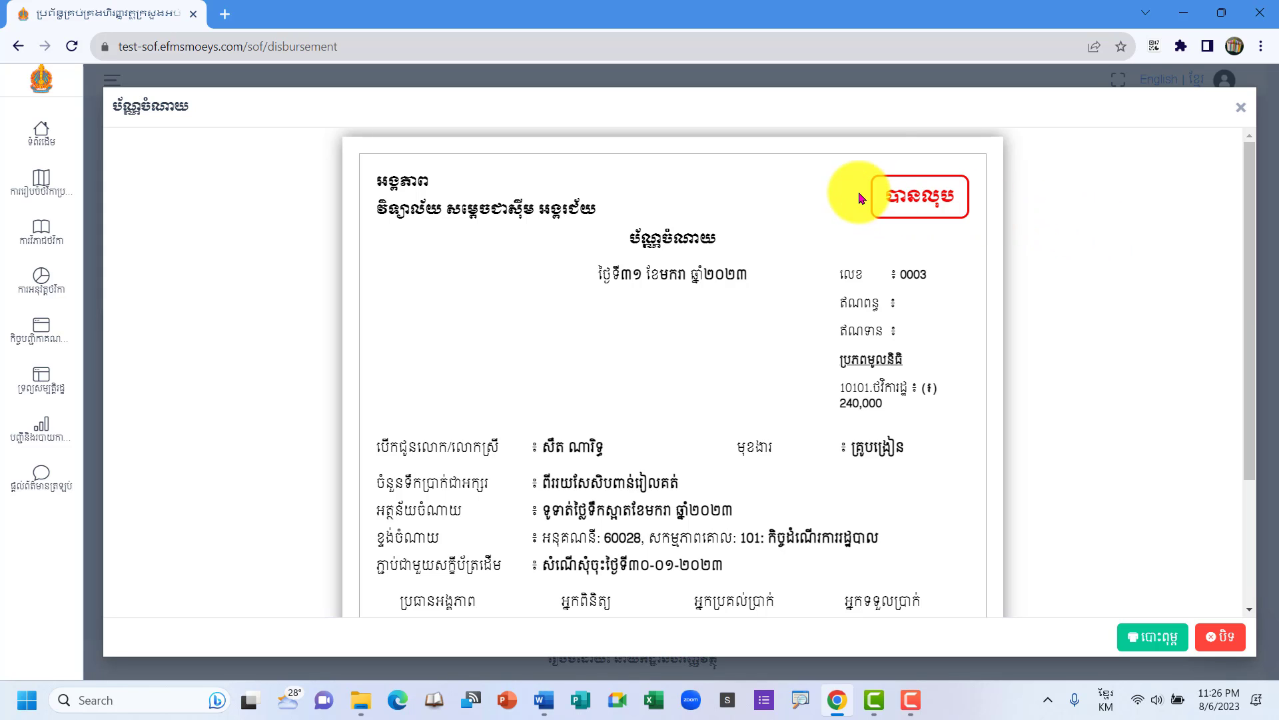
scroll(793, 217, "down", 3)
scroll(793, 218, "up", 3)
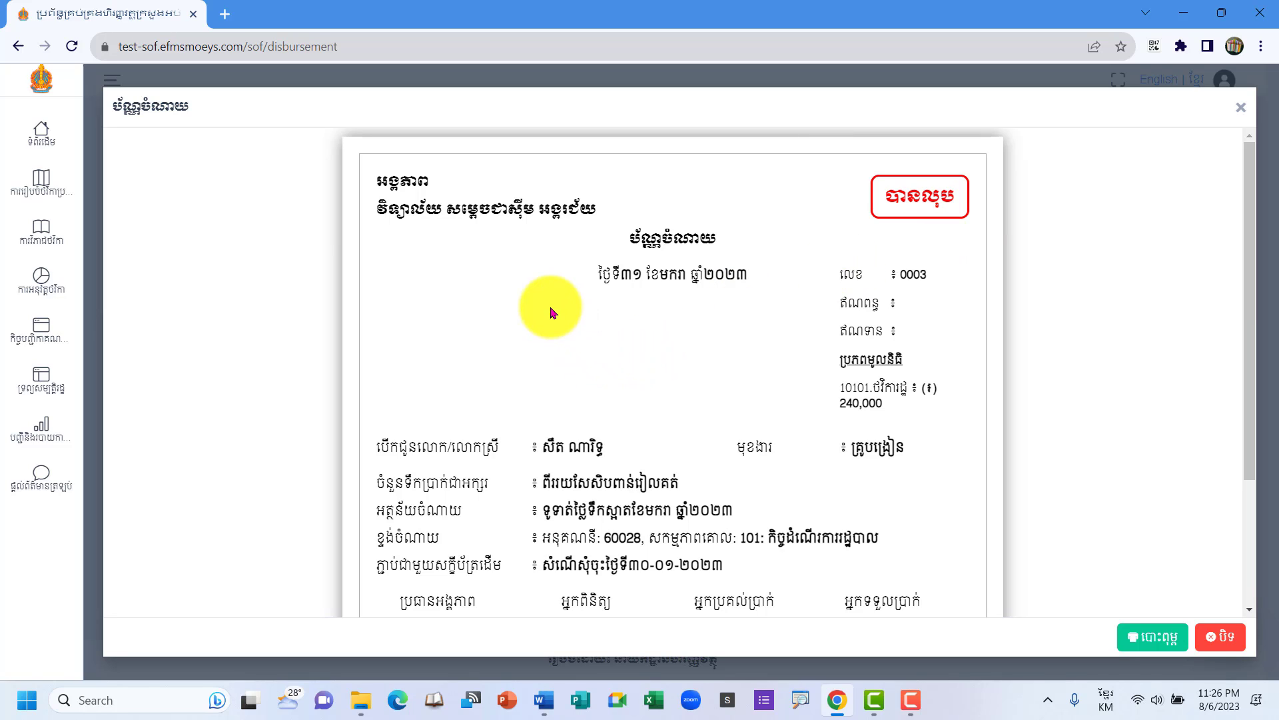
left_click_drag(550, 313, 608, 363)
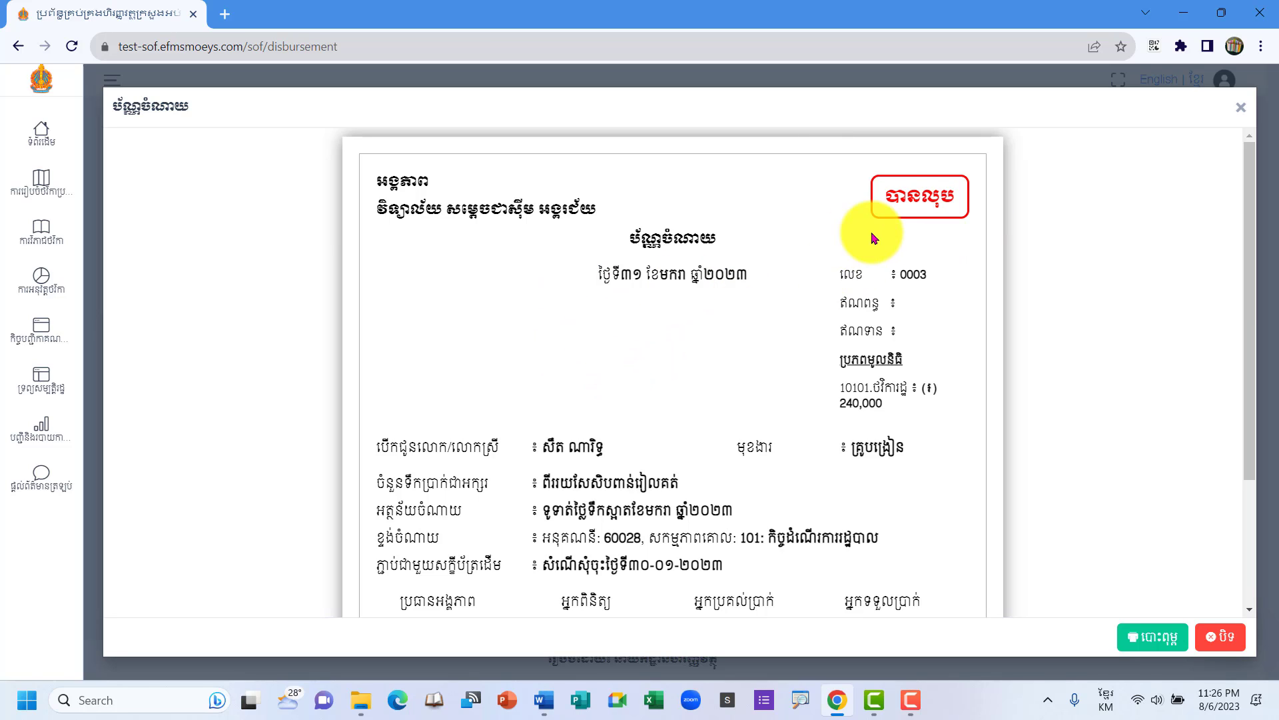
scroll(962, 277, "down", 3)
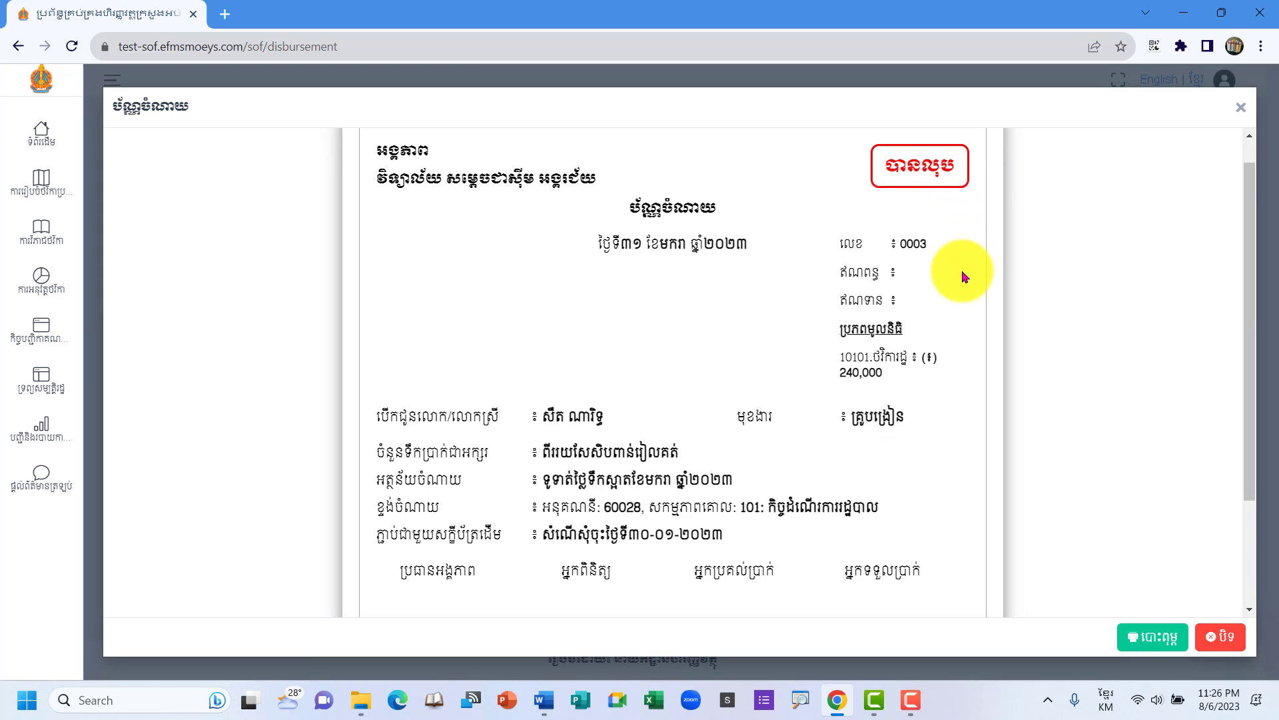
scroll(917, 326, "up", 3)
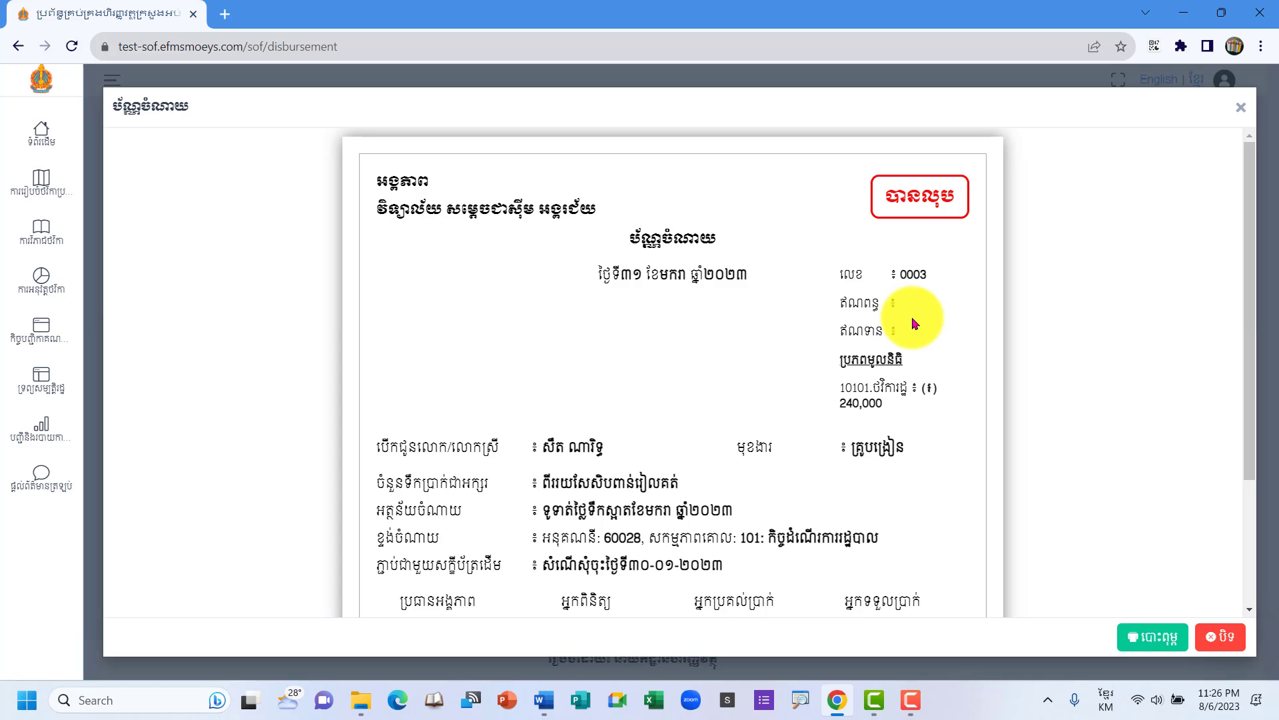
double_click(911, 274)
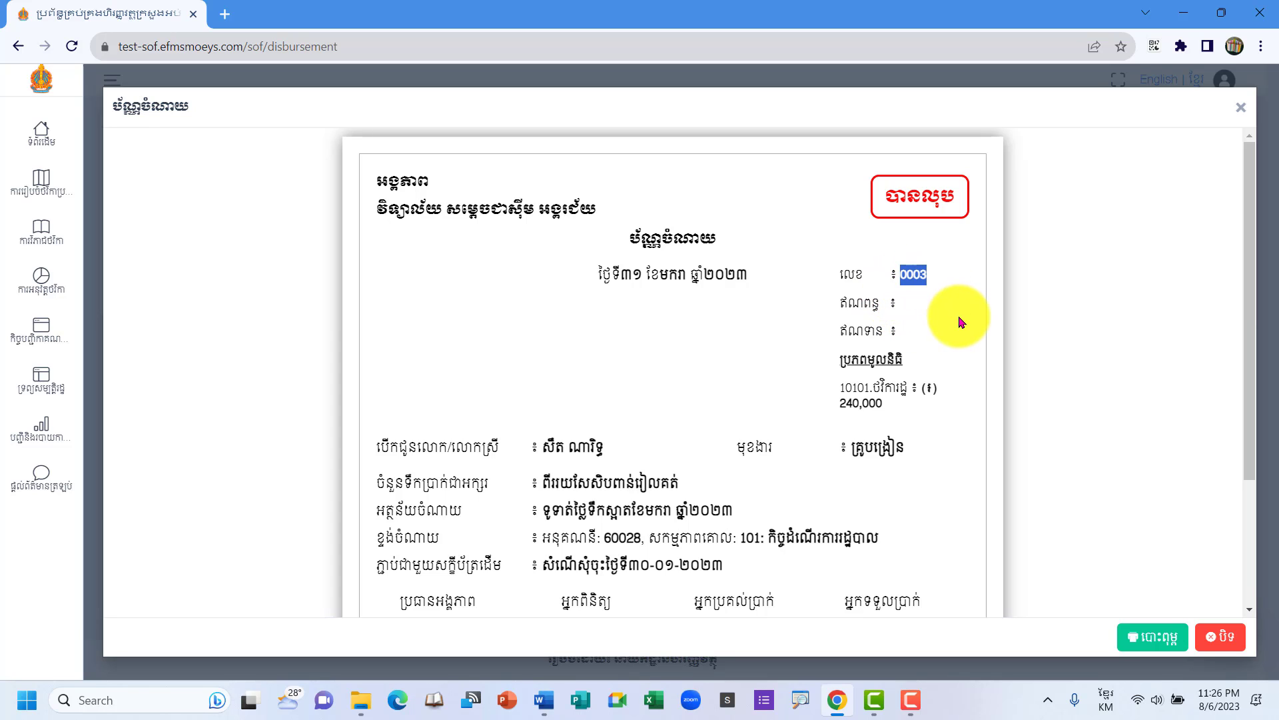
scroll(933, 360, "down", 1)
scroll(933, 360, "down", 2)
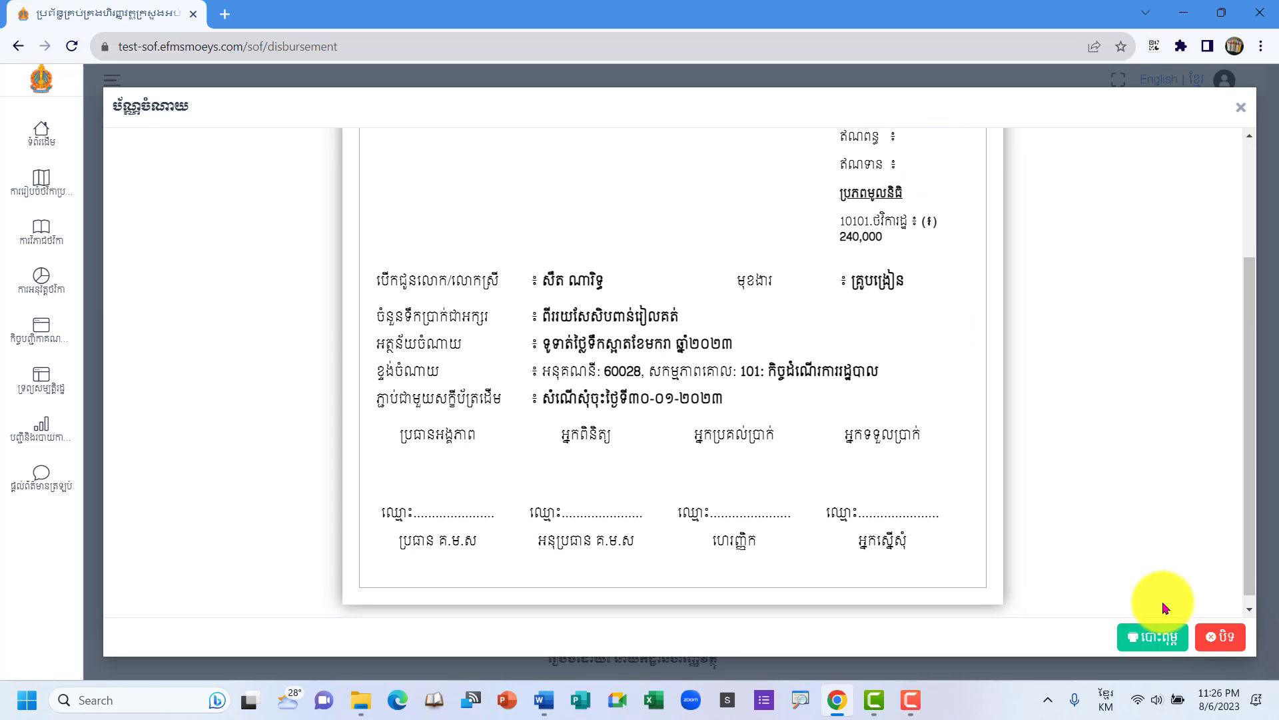
left_click(1221, 636)
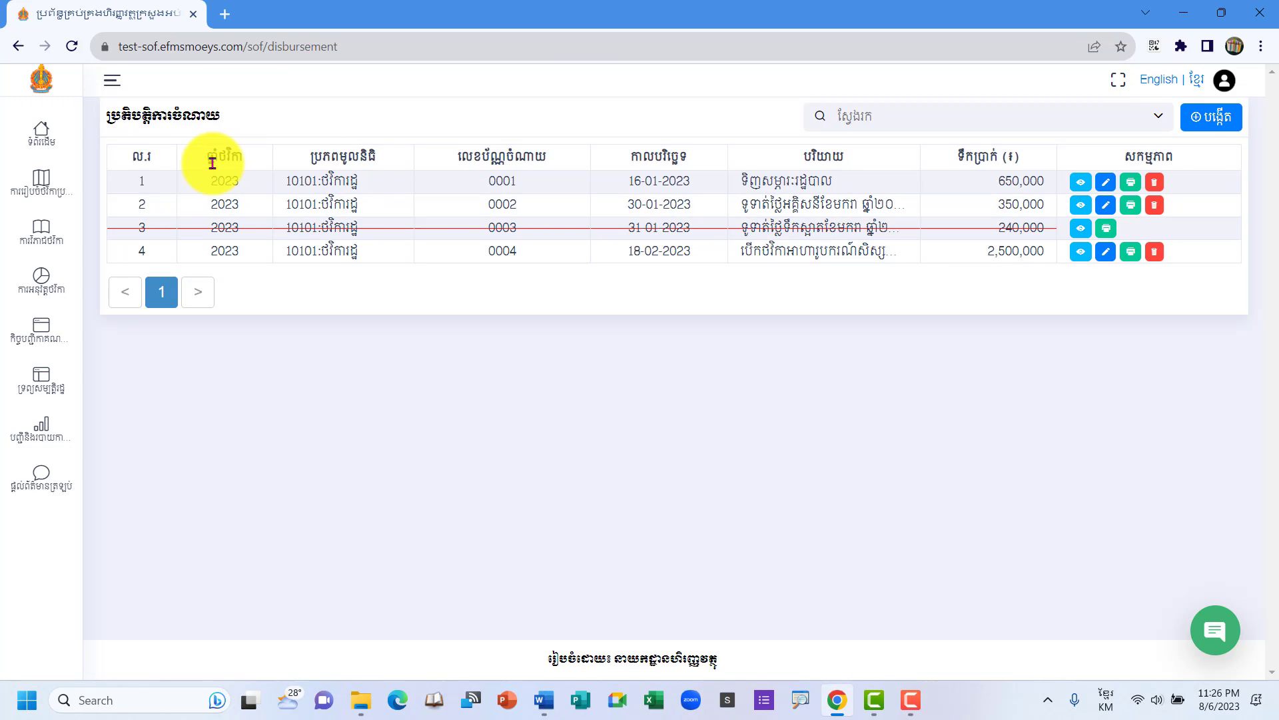
mouse_move(62, 109)
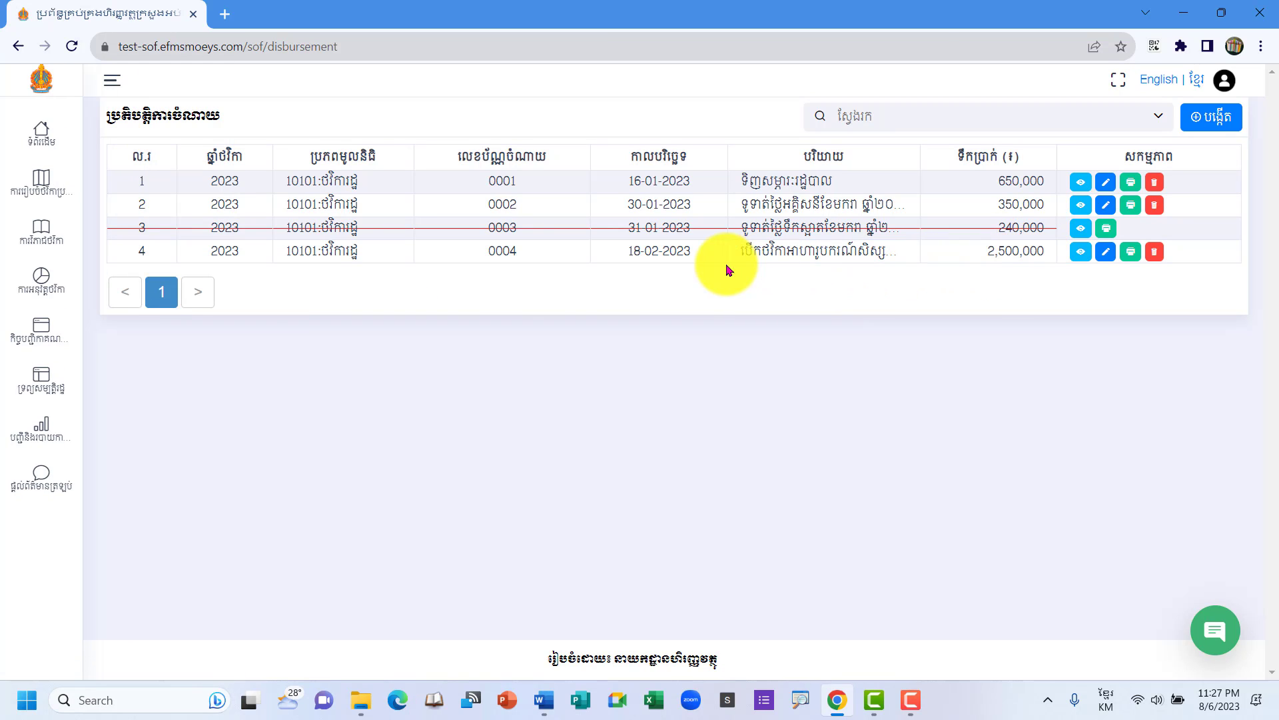
Go to the refund transactions page under budget execution, which shows no records.
mouse_move(9, 280)
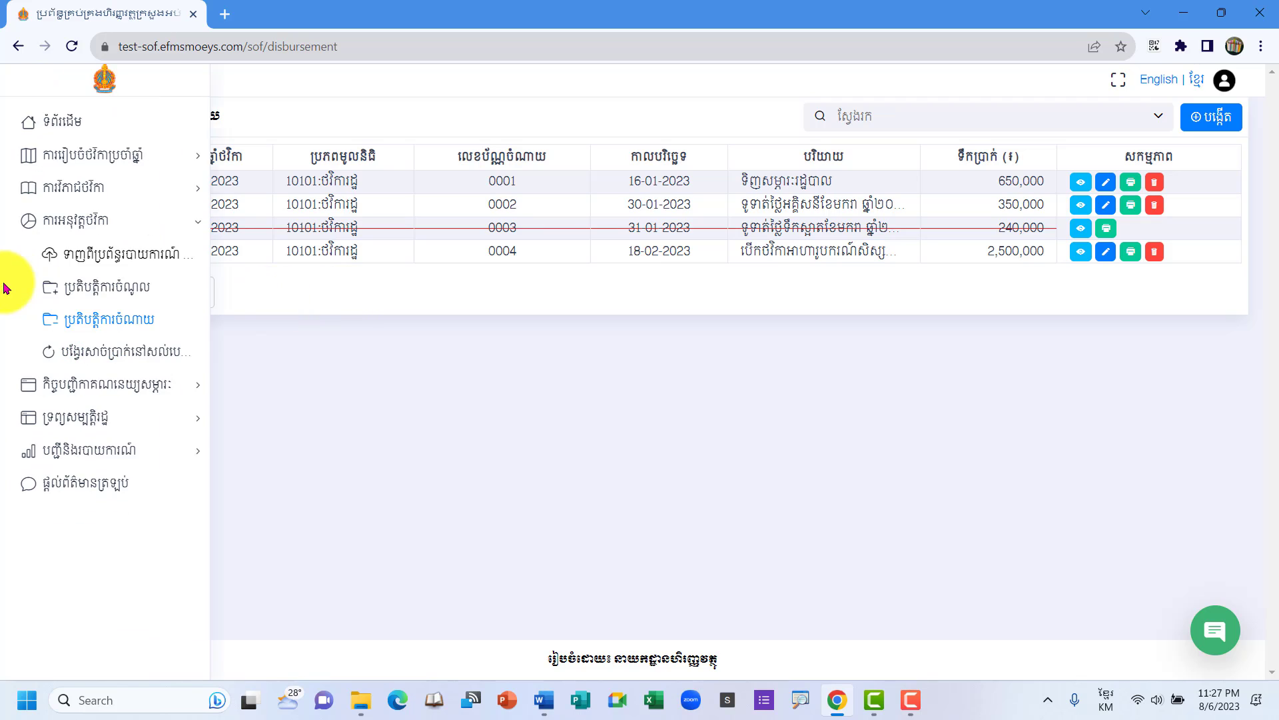
left_click(119, 359)
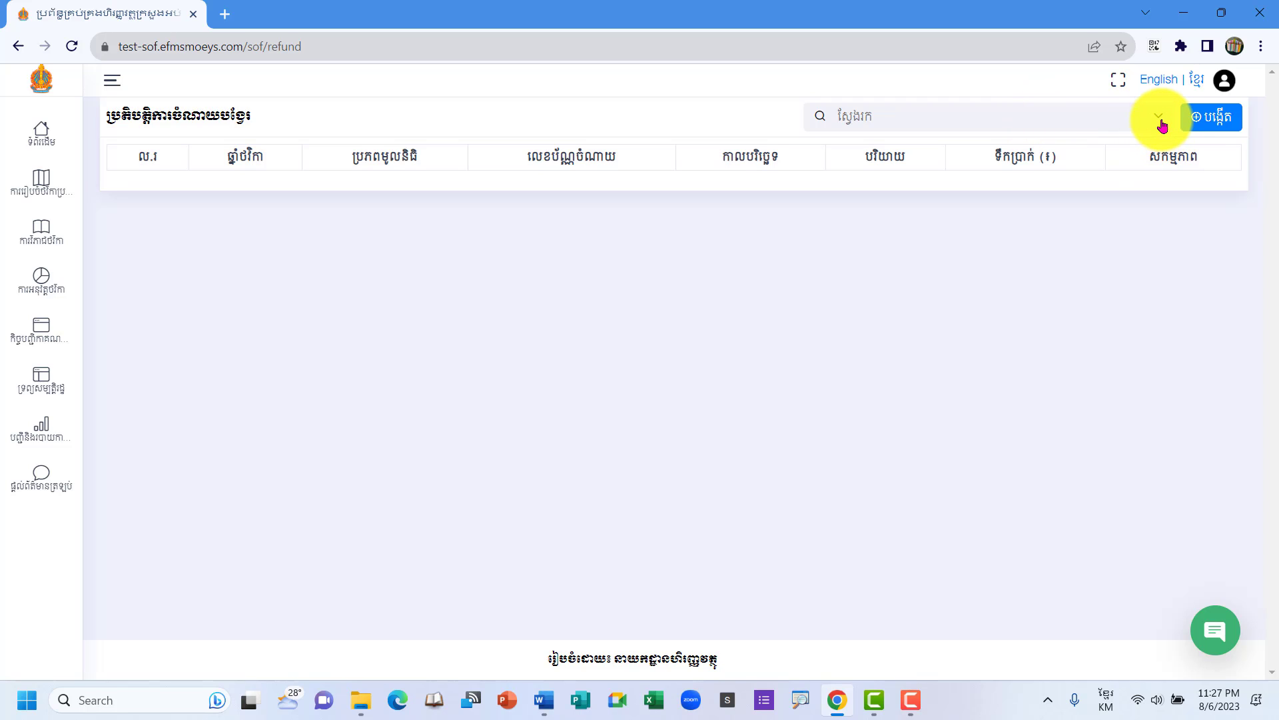
left_click(1200, 126)
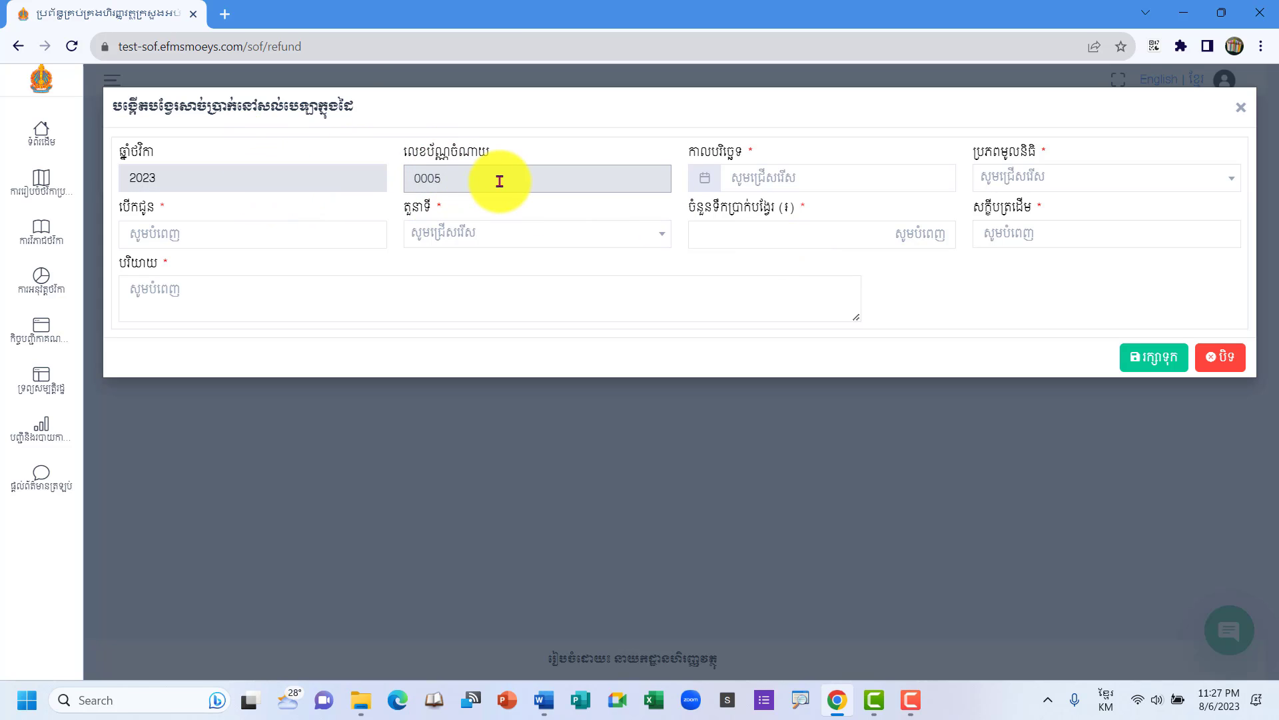
left_click(768, 185)
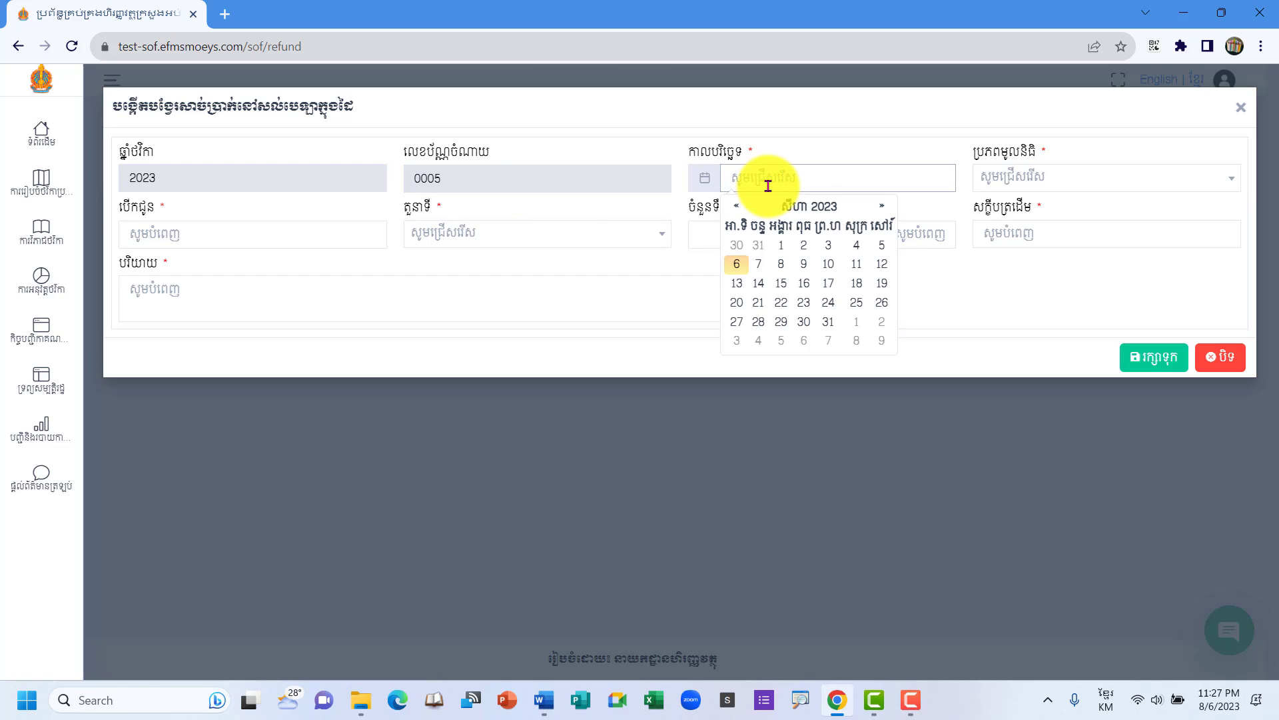
left_click(1014, 180)
left_click(1013, 179)
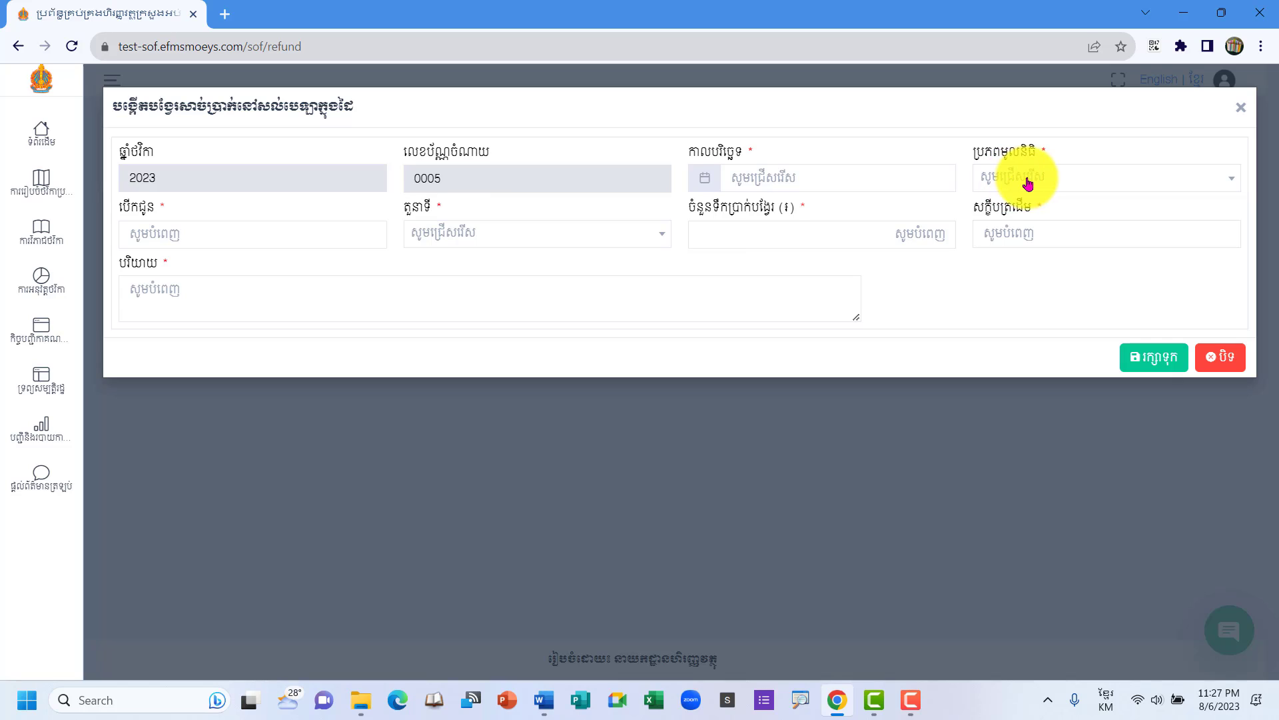
left_click(1040, 181)
left_click(1051, 182)
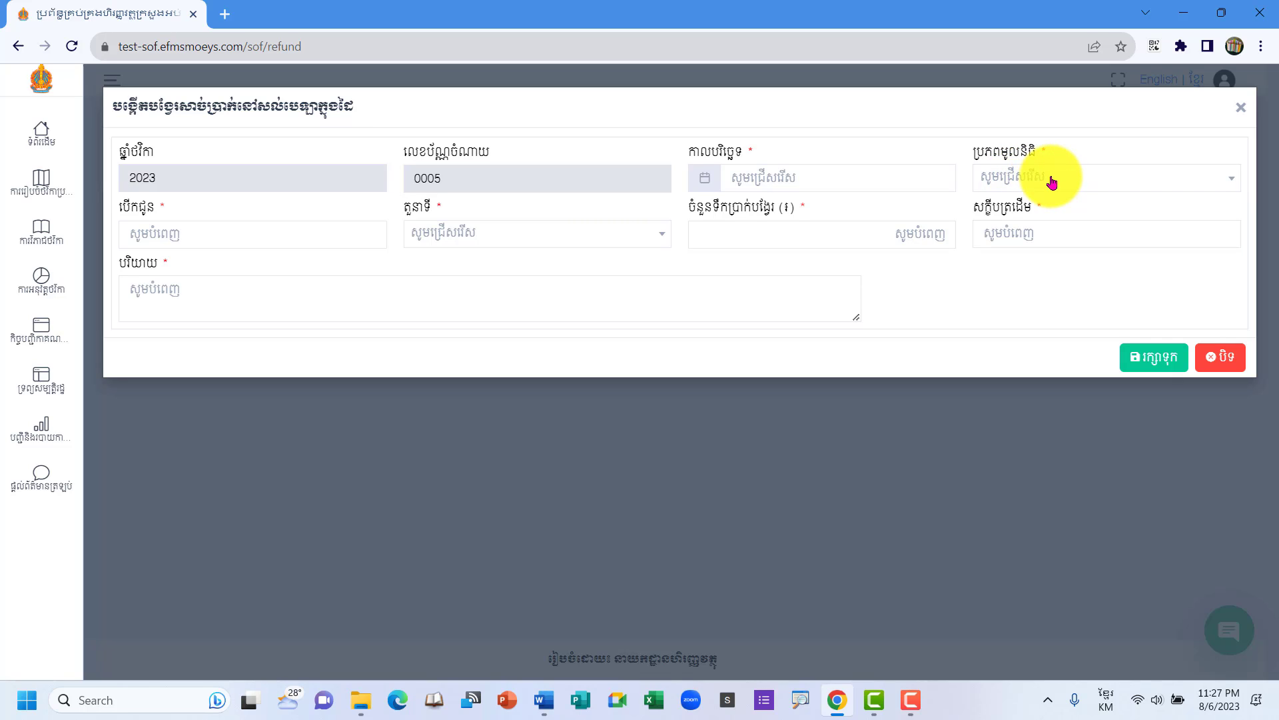
left_click(214, 242)
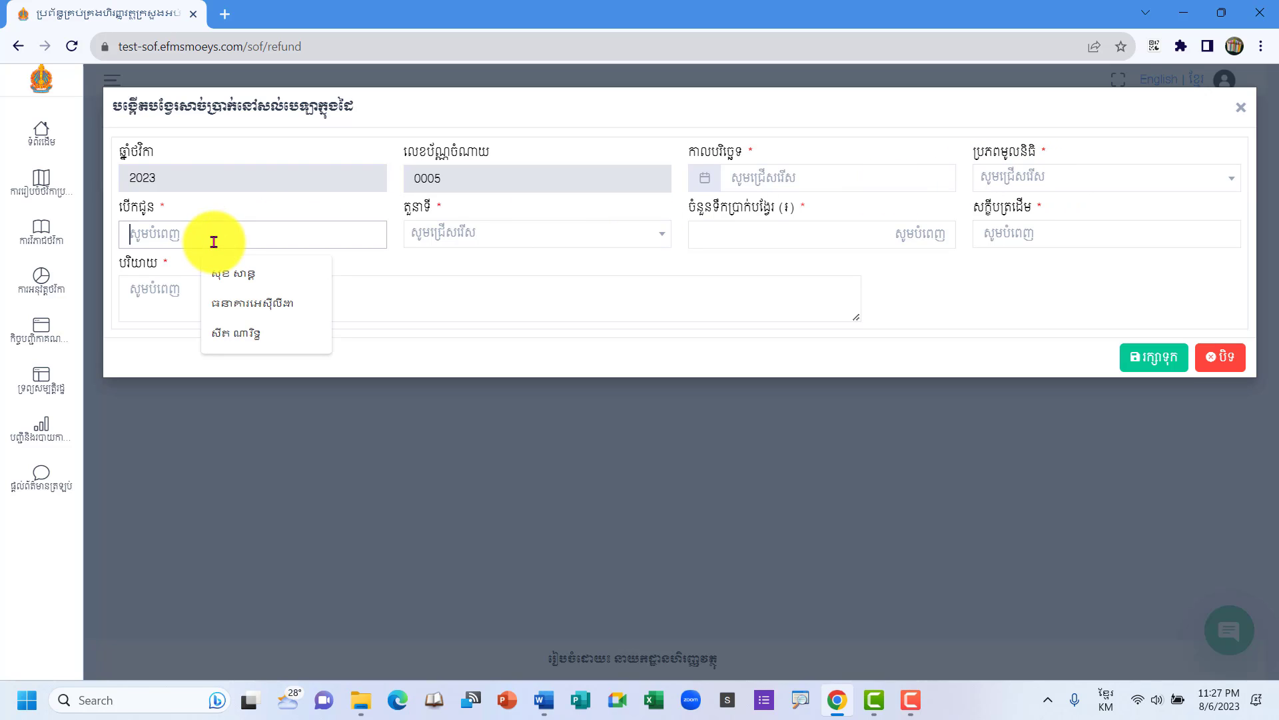
left_click(491, 231)
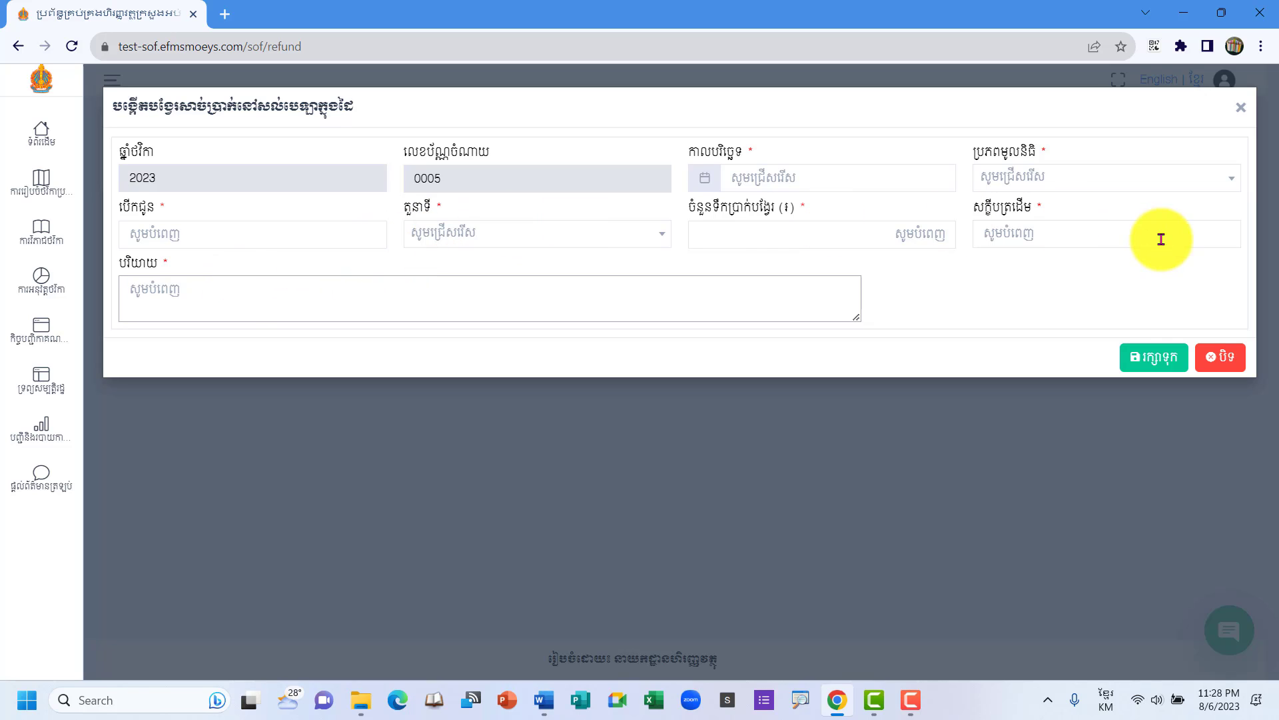
left_click(1225, 359)
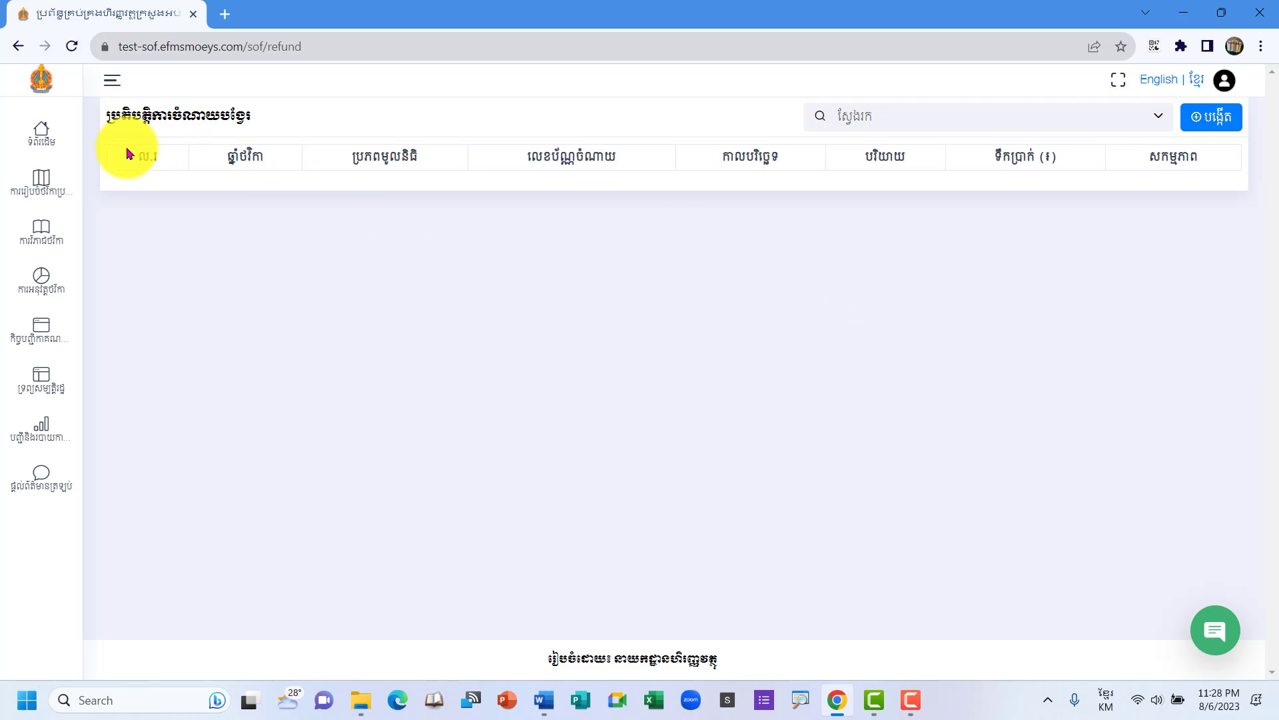
Open ការអនុវត្តថវិកា > ប្រតិបត្តិការចំណូល and search the school's 2023 receipts.
mouse_move(28, 251)
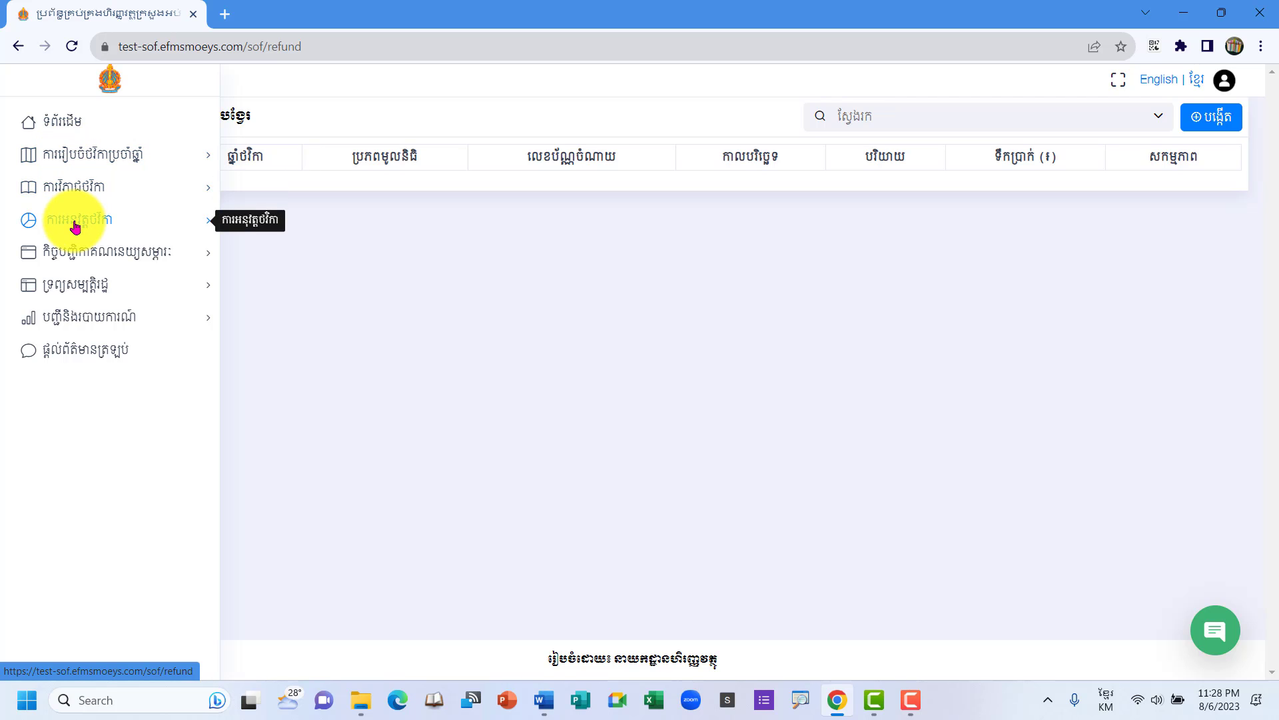
left_click(73, 221)
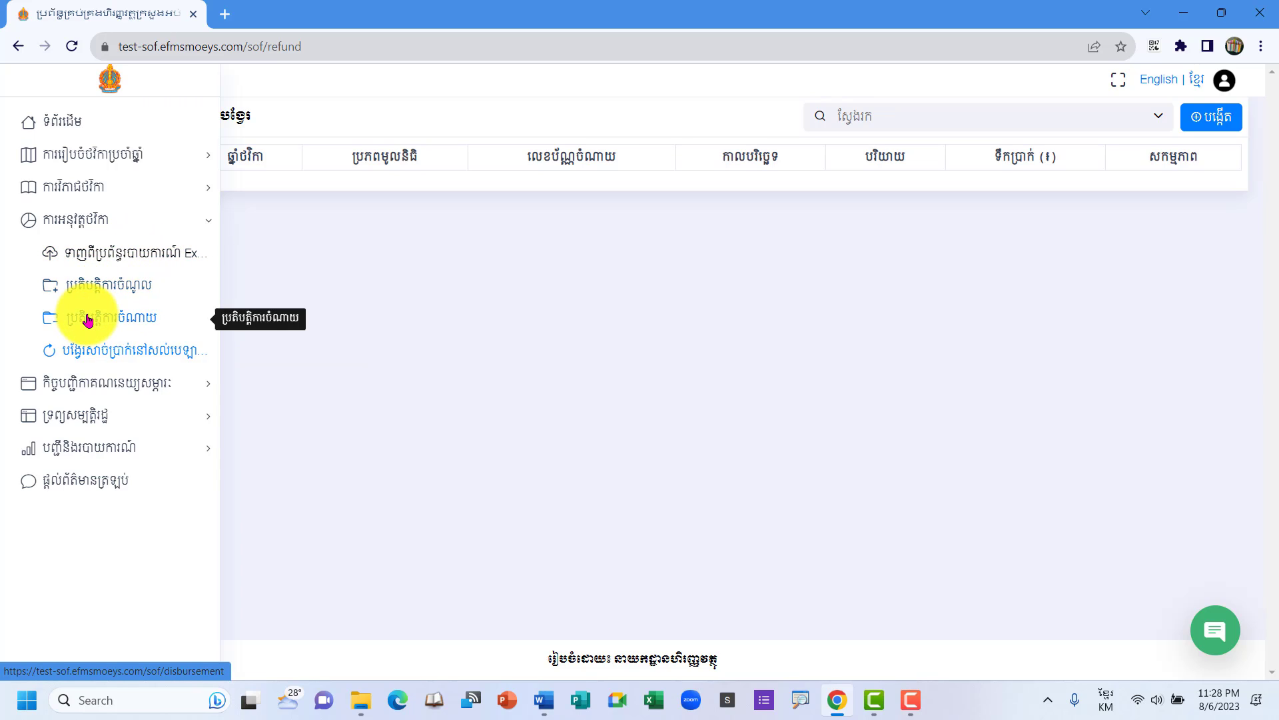
left_click(98, 287)
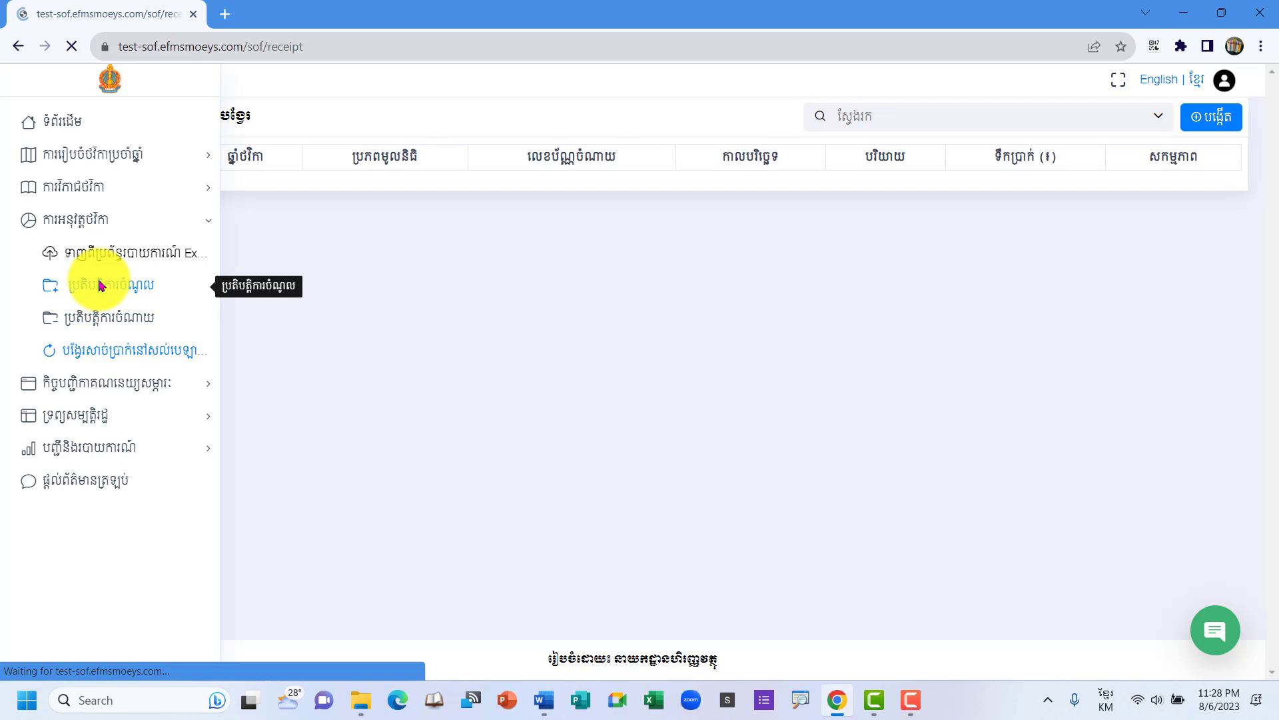
left_click(1158, 120)
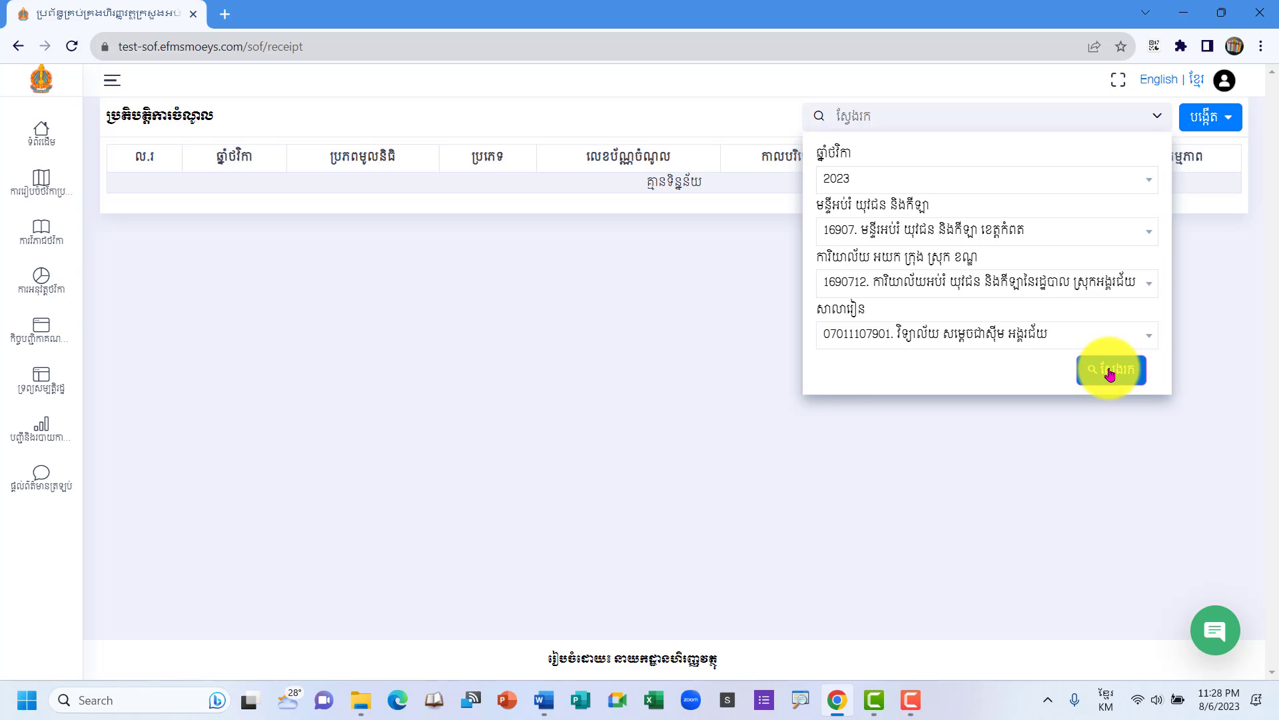
left_click(1109, 372)
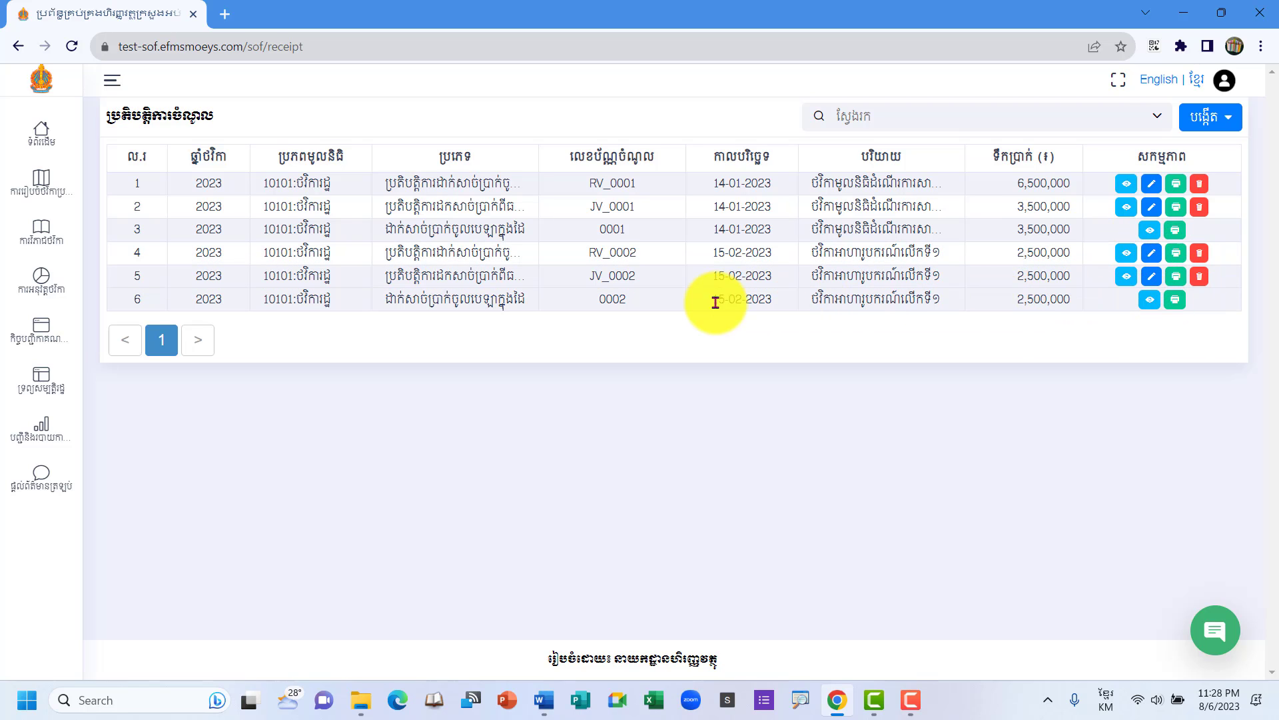
Delete receipt JV_0002 in row 5, confirm, and rerun the search to refresh the list.
left_click_drag(600, 299, 648, 314)
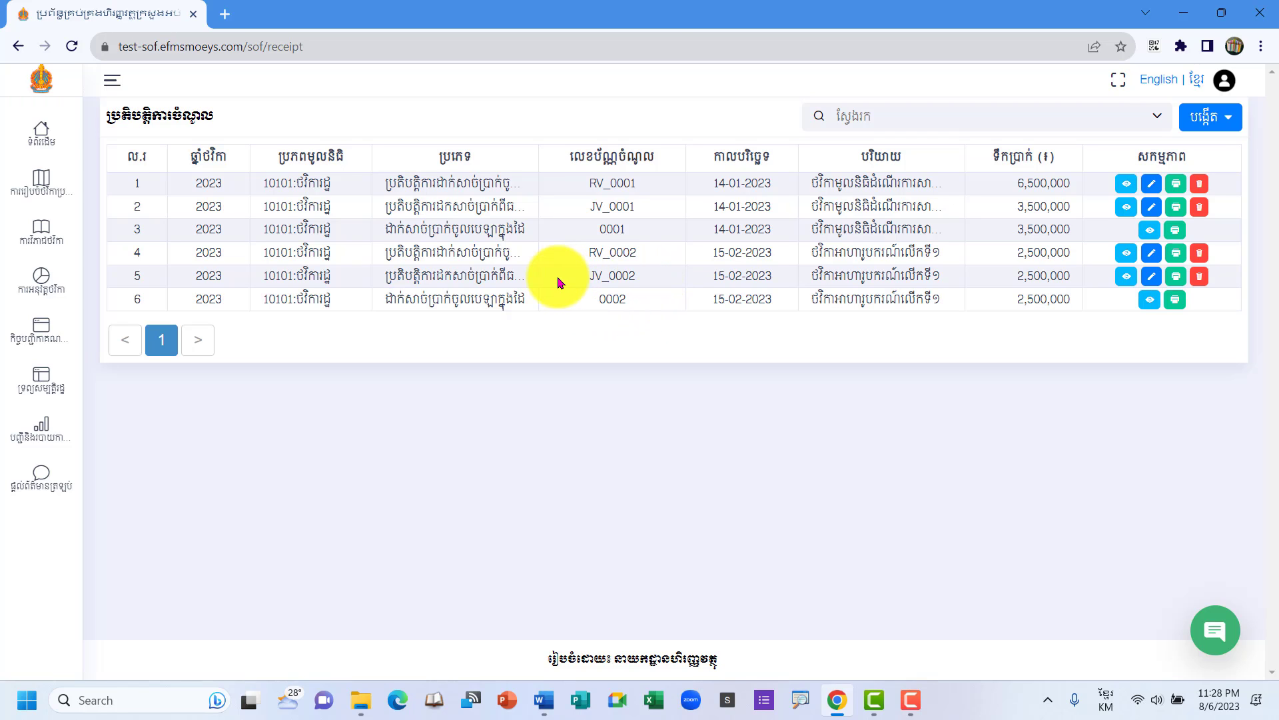
left_click_drag(559, 282, 1149, 285)
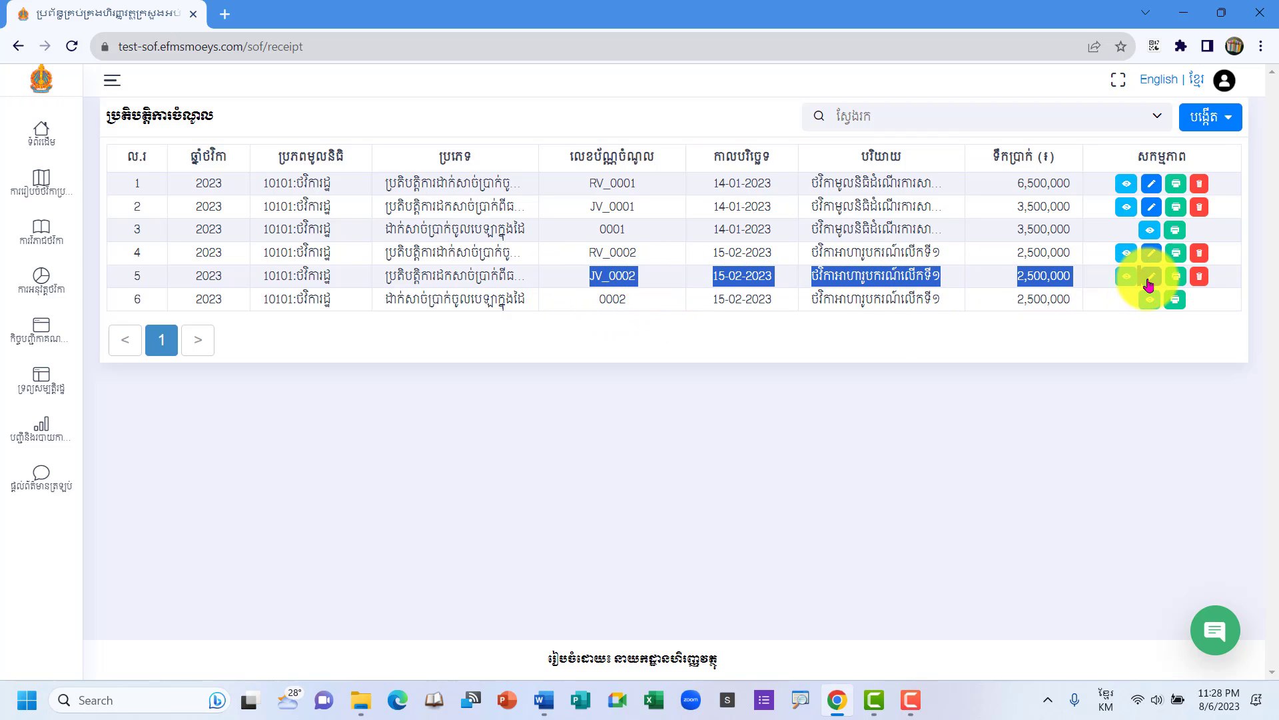
left_click(1211, 282)
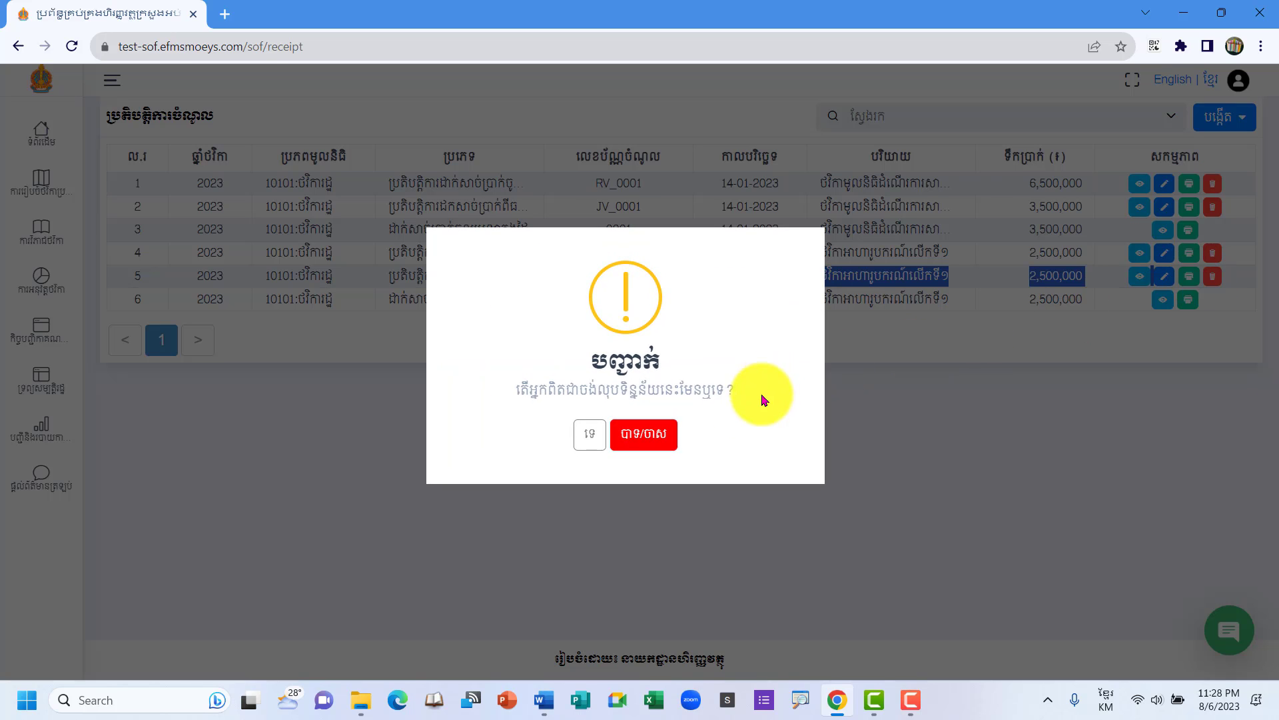
left_click(644, 438)
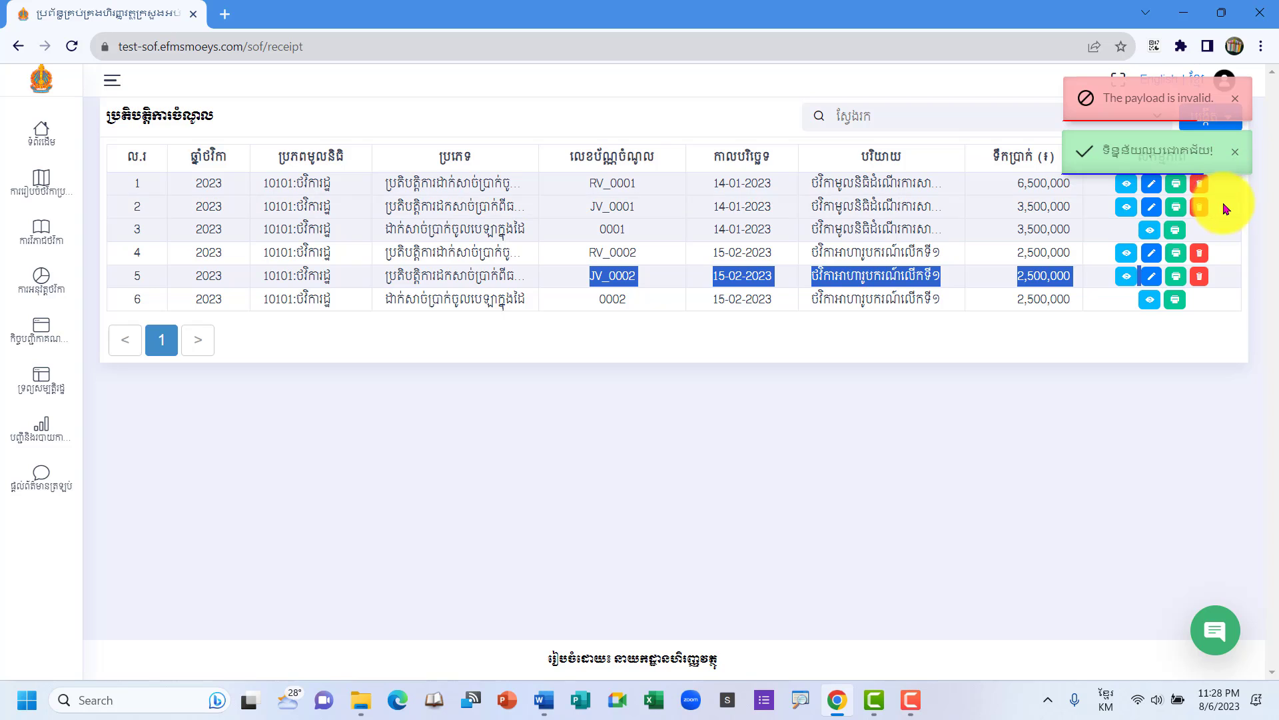
left_click(1236, 152)
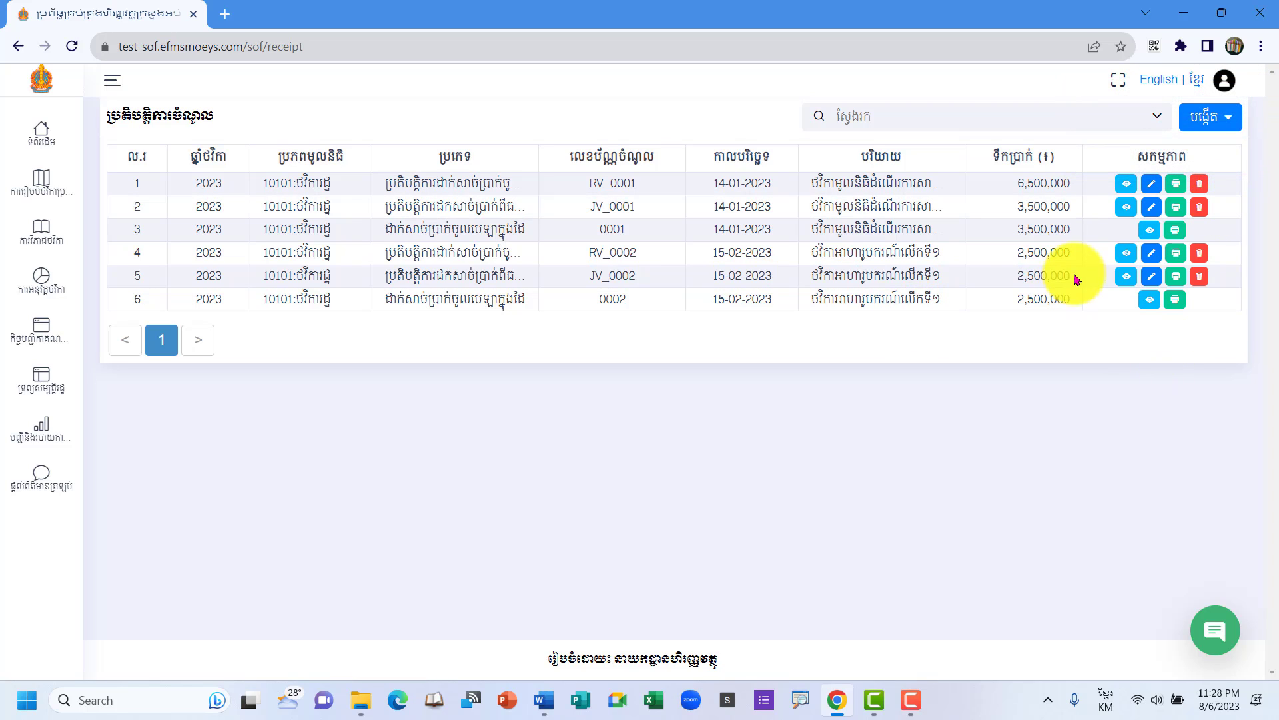
left_click(1161, 119)
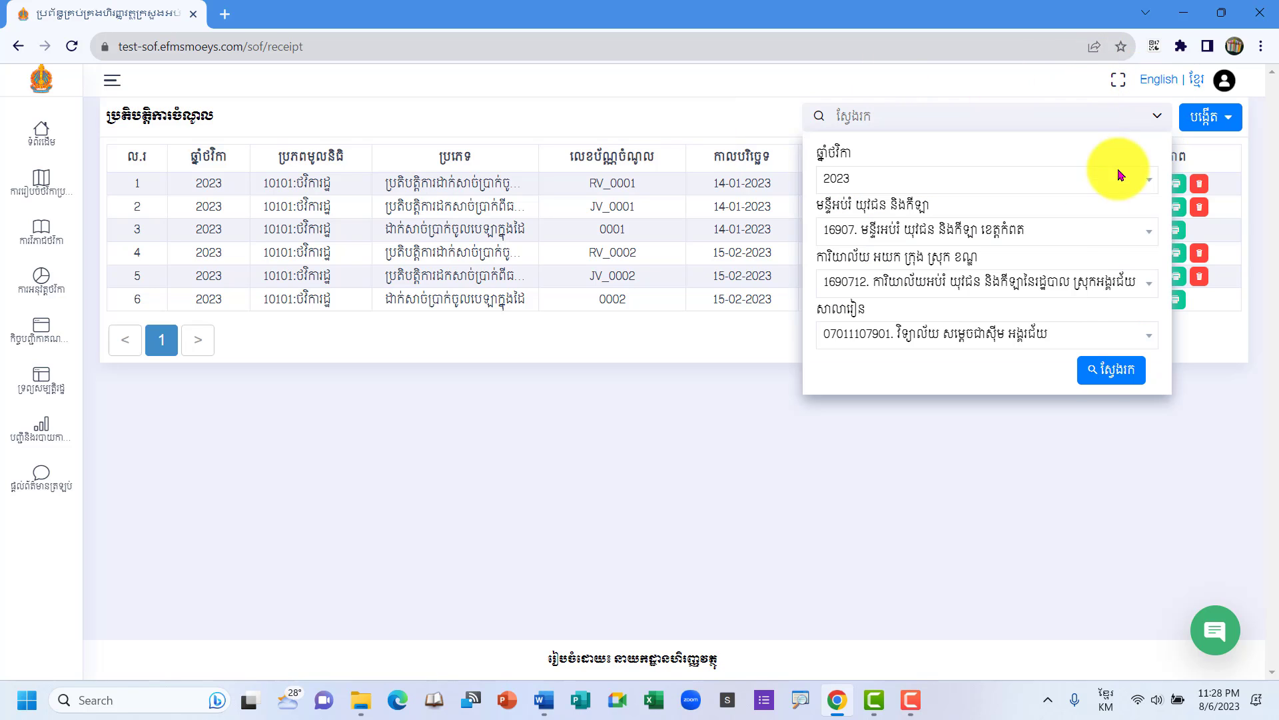
left_click(1108, 370)
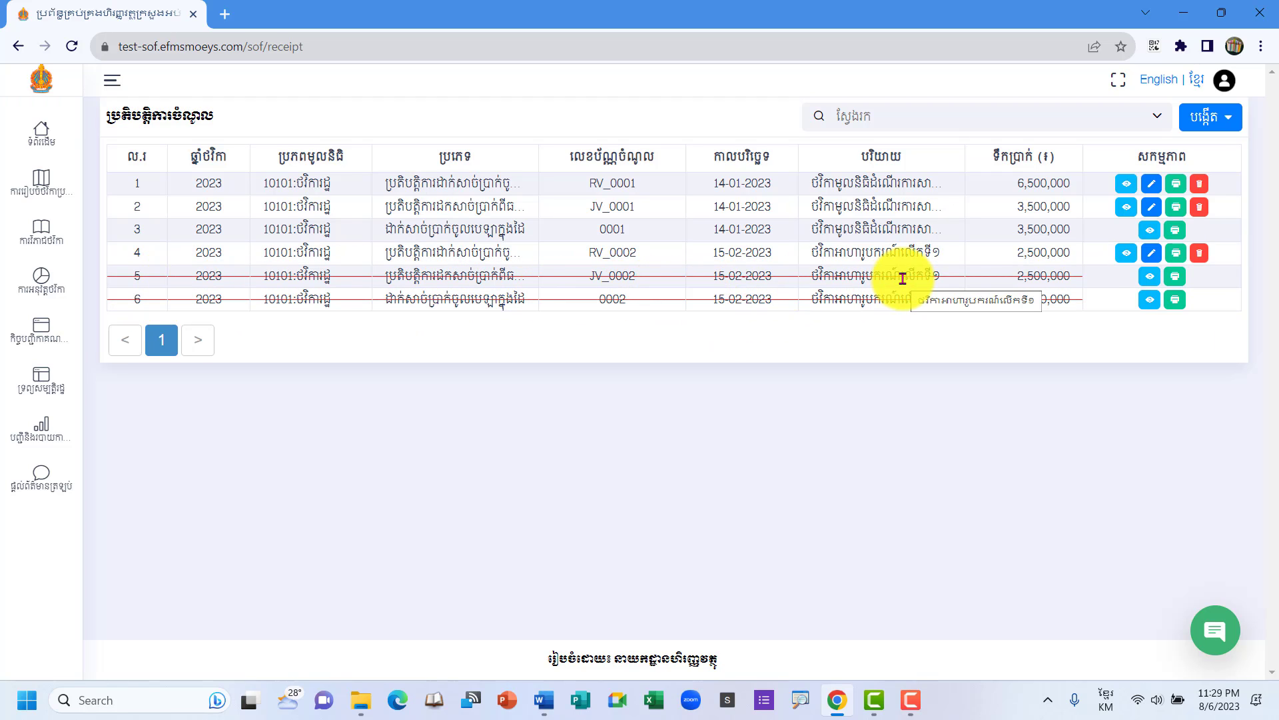
left_click(1175, 275)
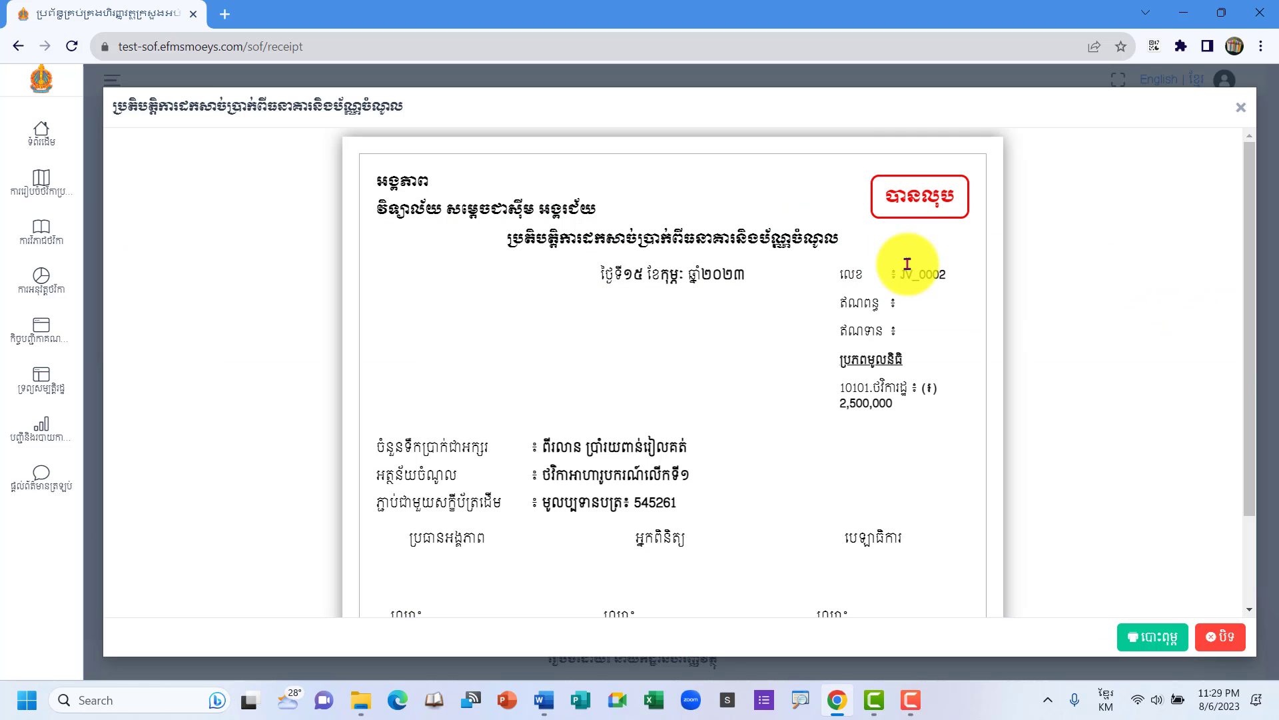
scroll(889, 263, "down", 2)
scroll(885, 239, "up", 2)
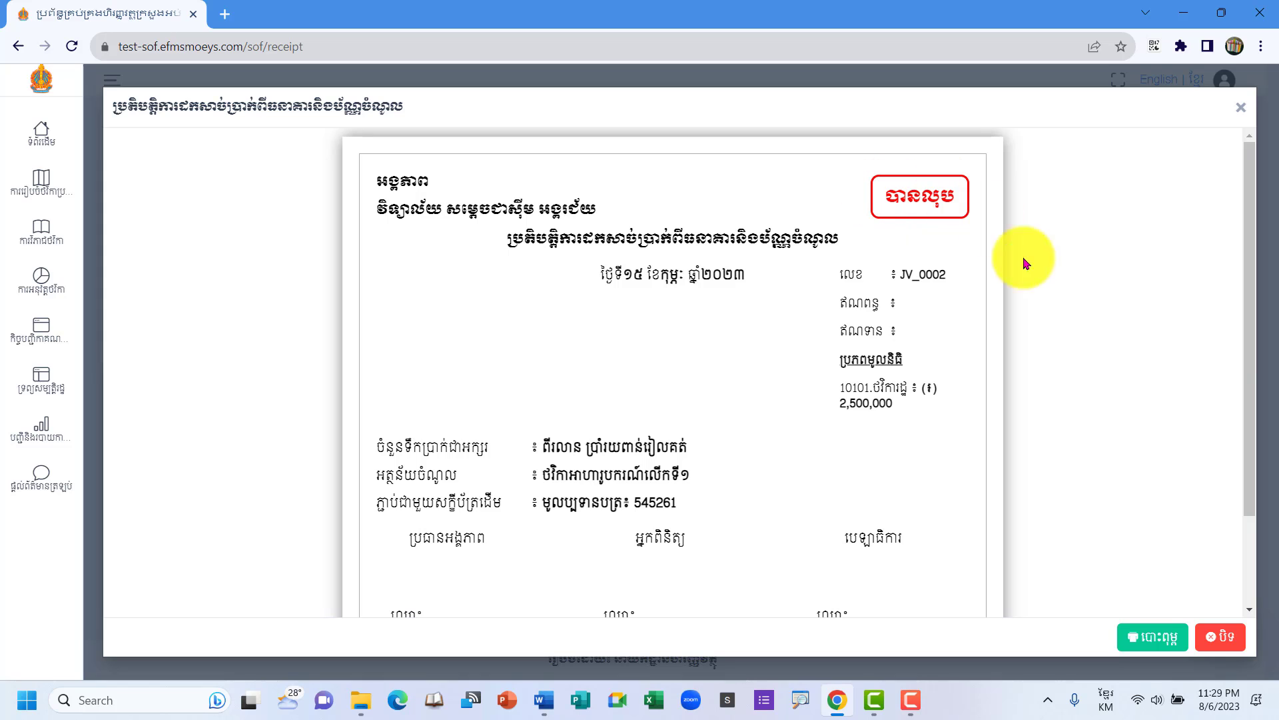
left_click(1230, 636)
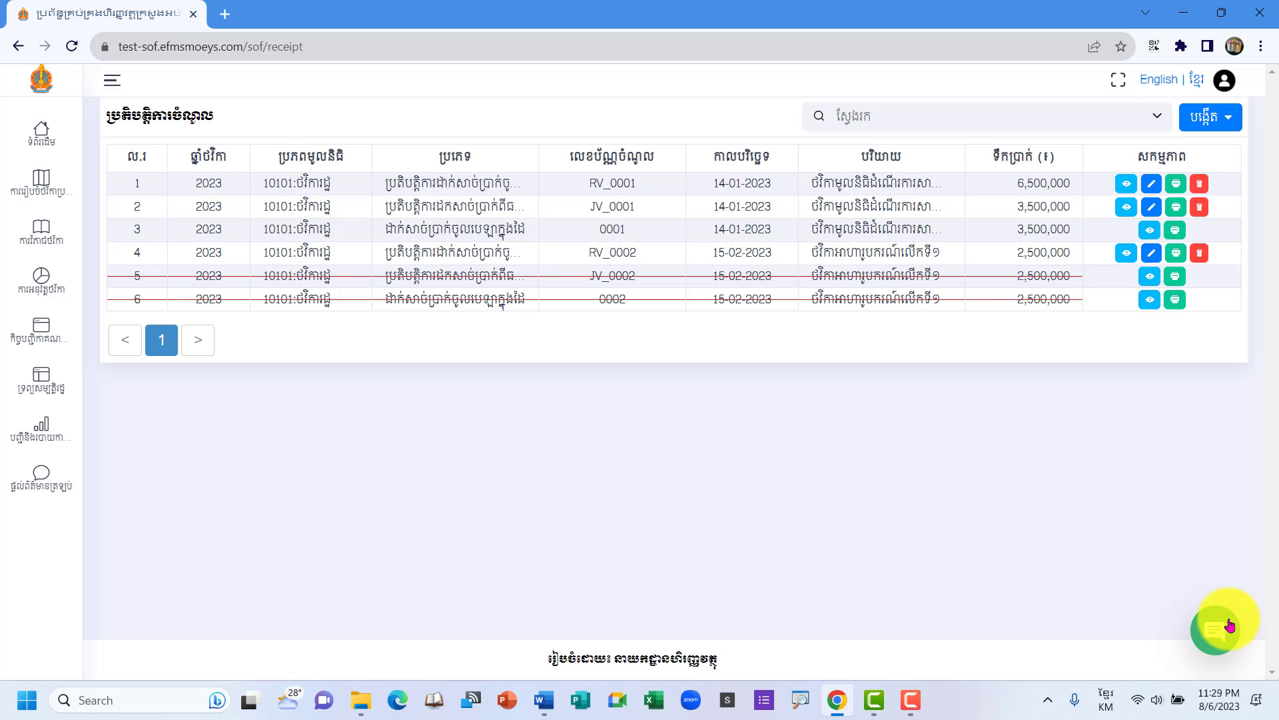
left_click(1175, 299)
scroll(913, 240, "down", 3)
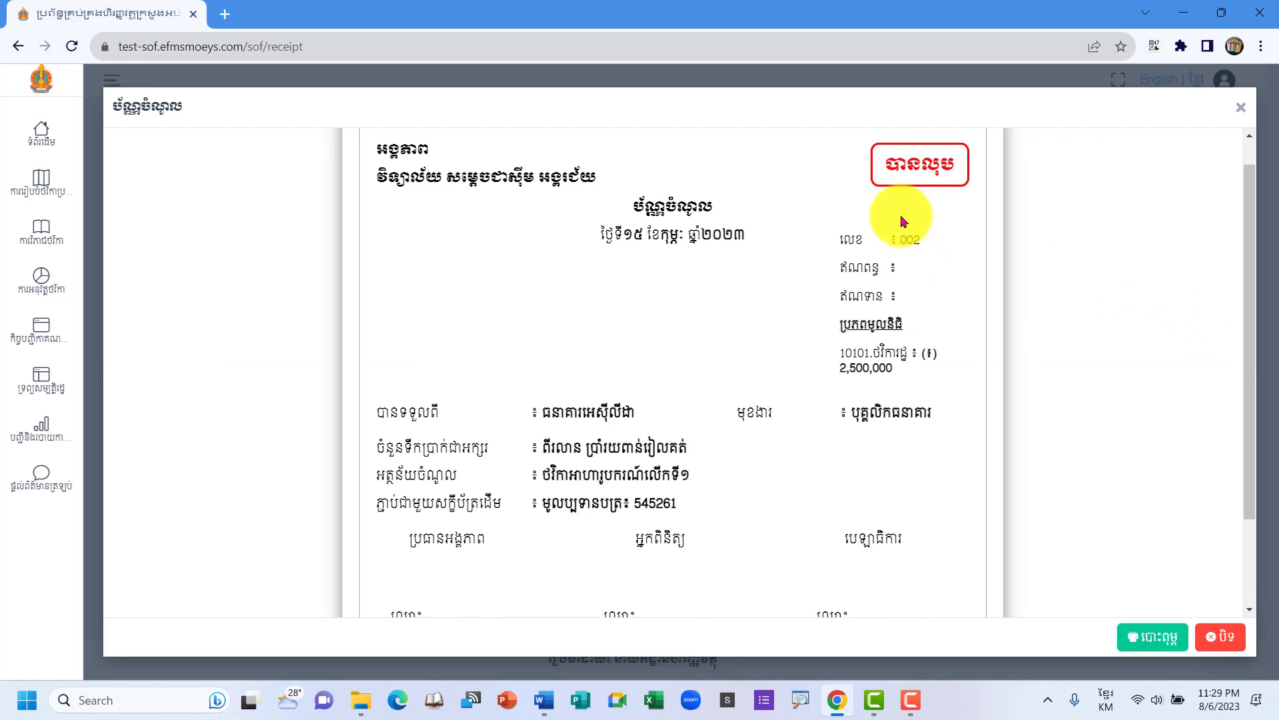
scroll(1033, 512, "up", 3)
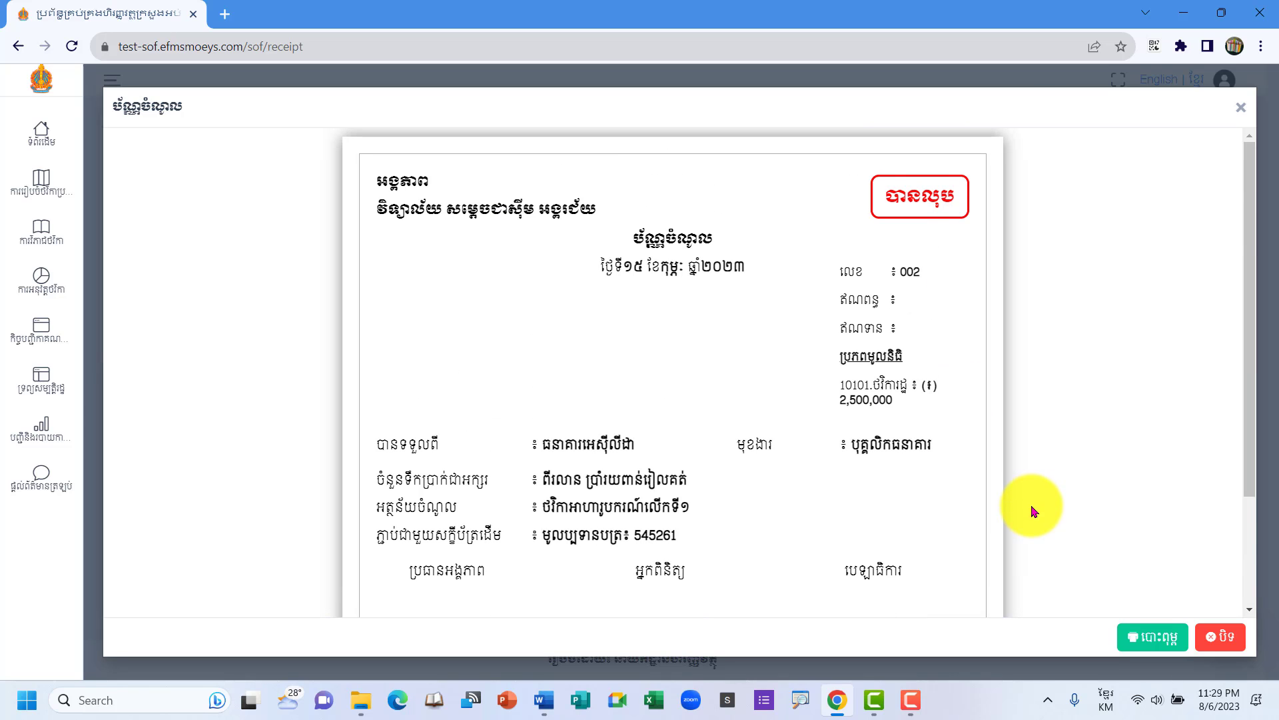
left_click(1223, 637)
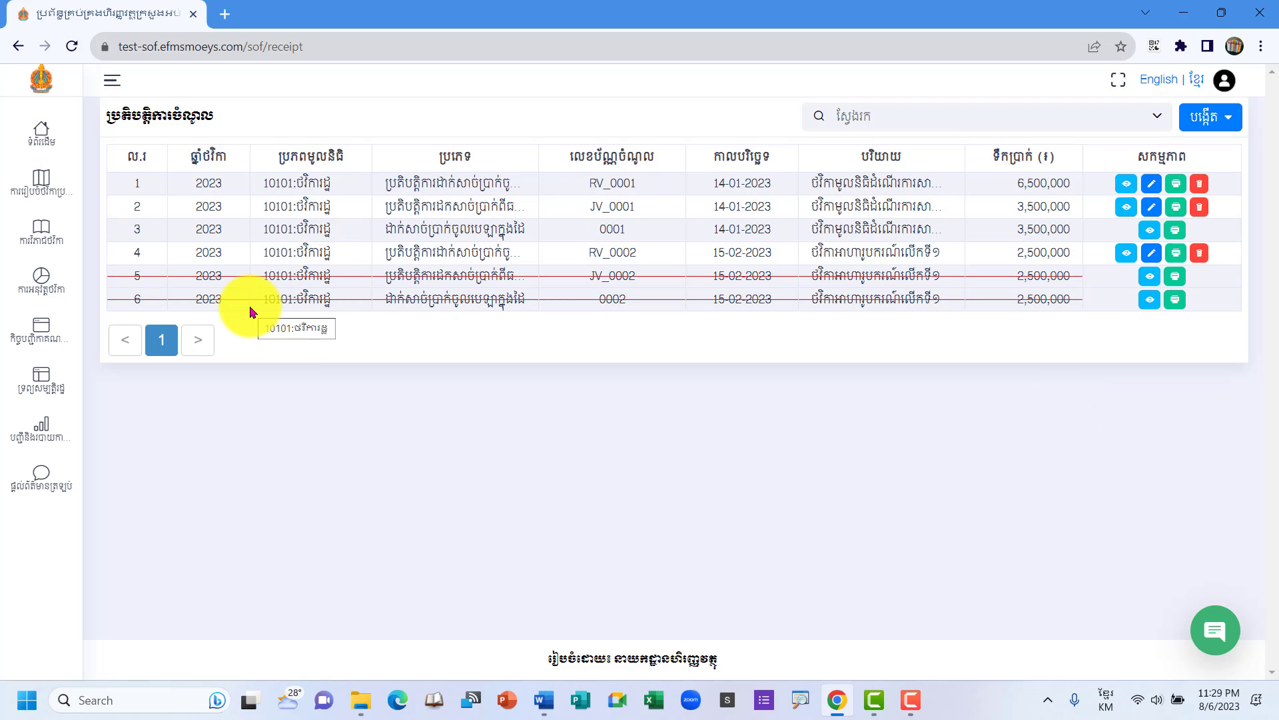
mouse_move(34, 320)
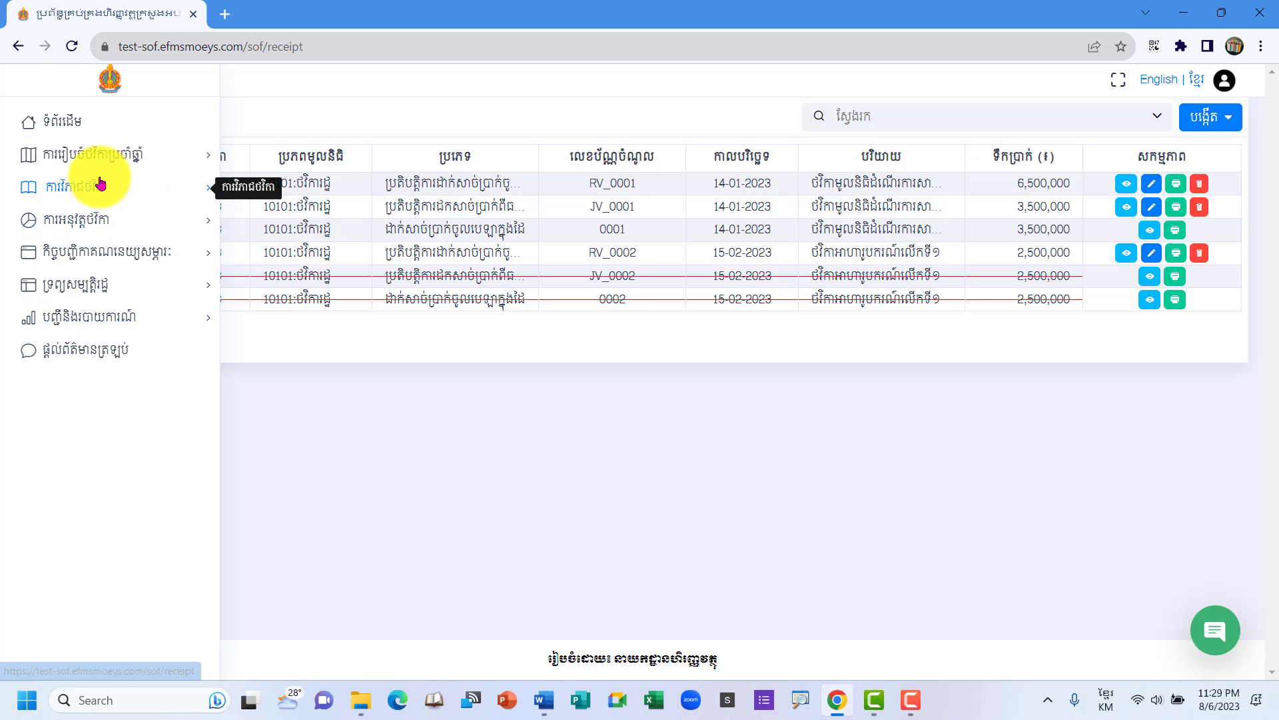
left_click(80, 220)
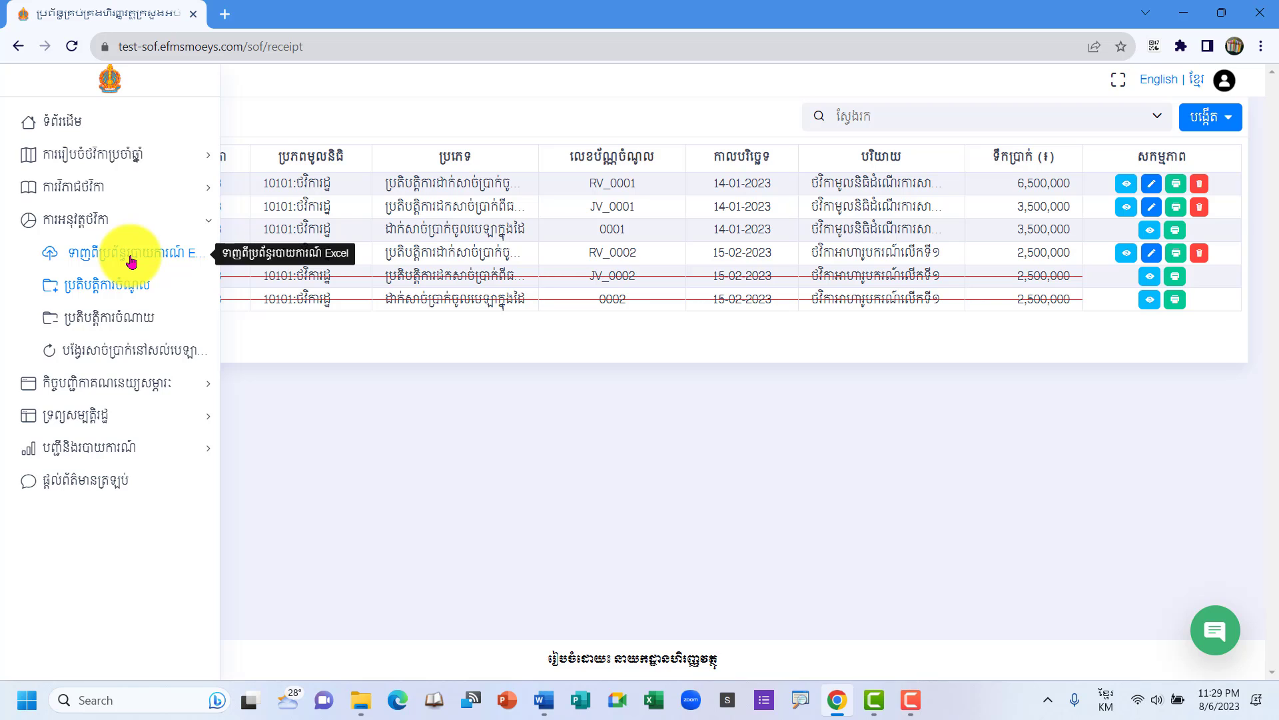
left_click(1186, 22)
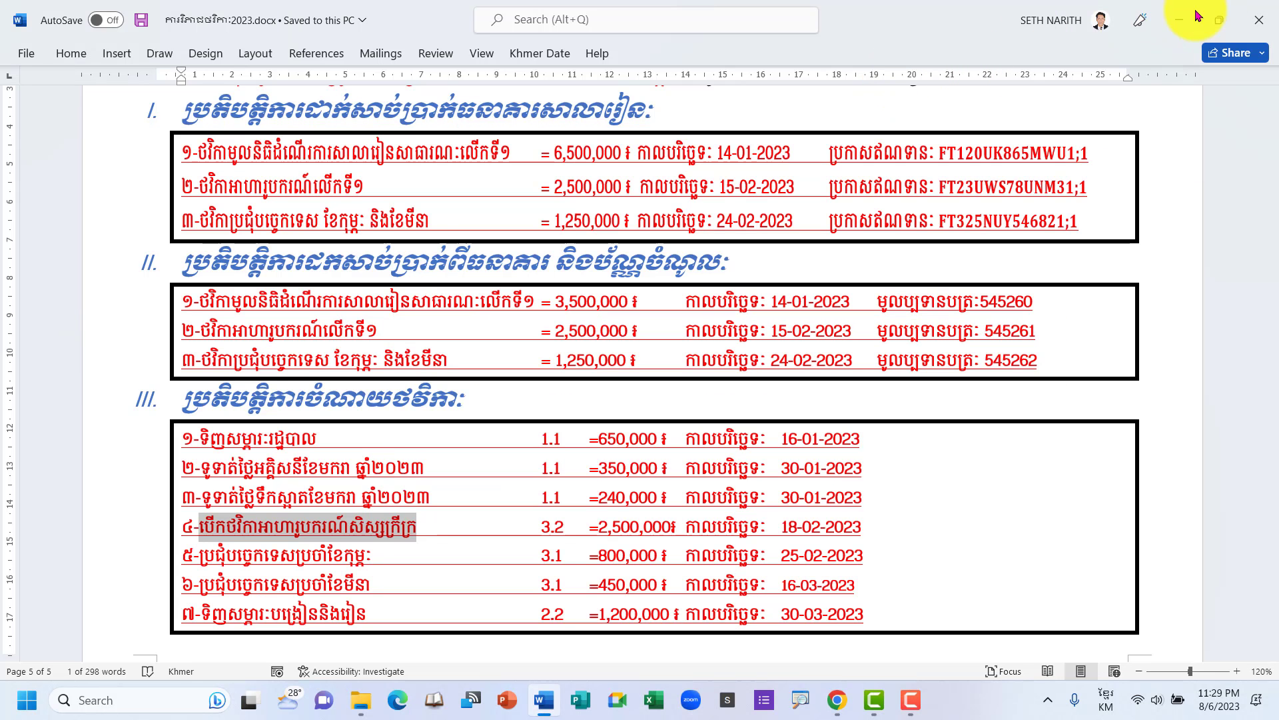
left_click(1174, 29)
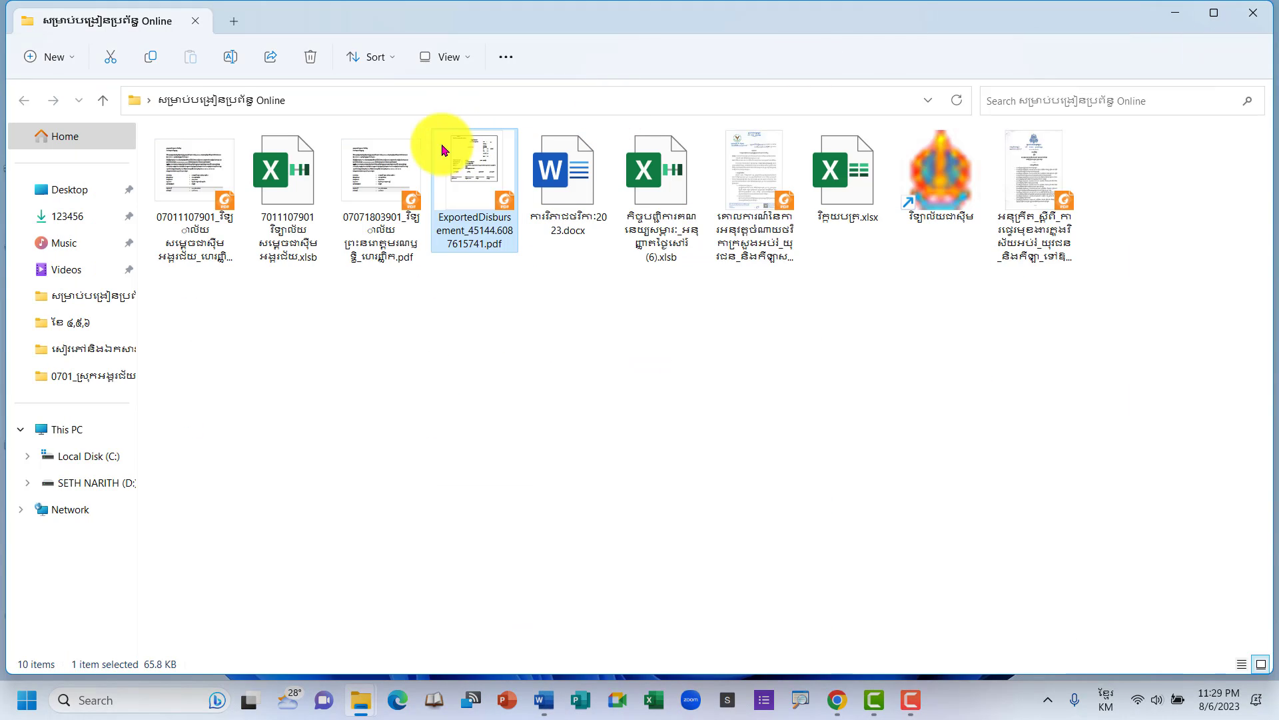
left_click(290, 217)
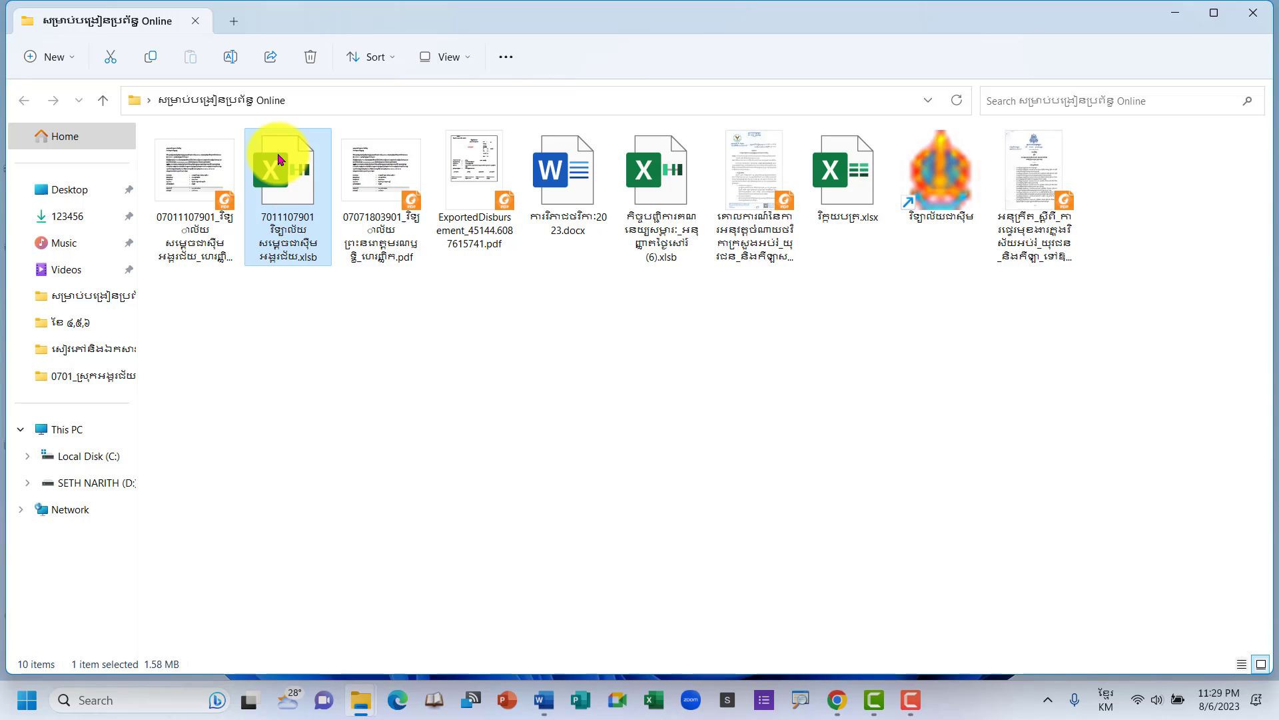
mouse_move(288, 167)
left_mouse_down()
mouse_move(322, 287)
mouse_move(507, 389)
mouse_move(285, 186)
left_mouse_up()
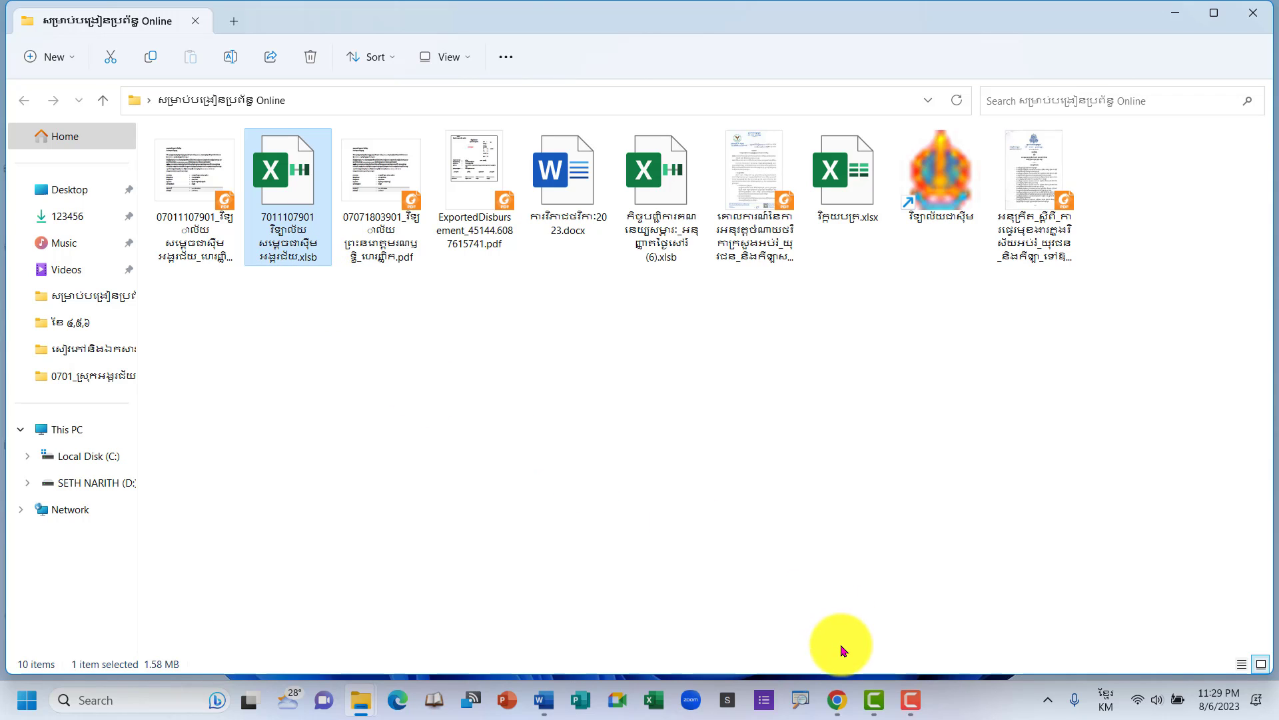
left_click(843, 710)
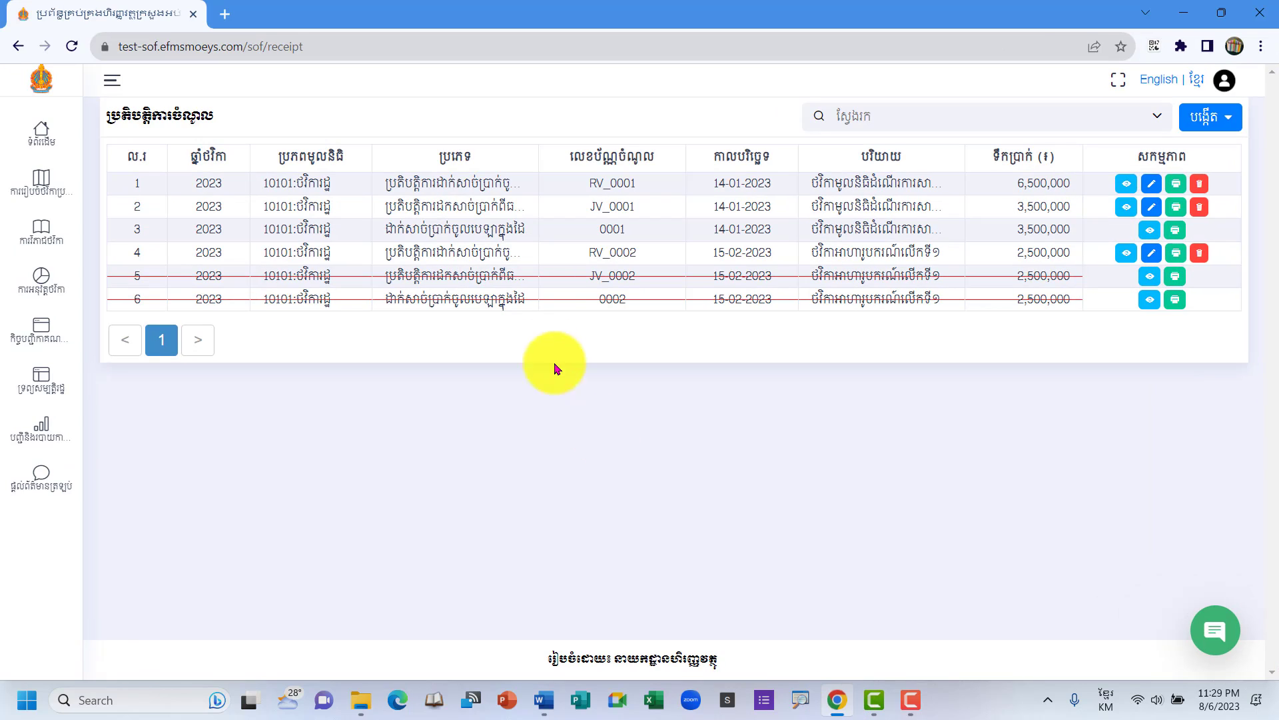
Open the 2023 Excel import form, browse its រដ្ឋ, ធនាគារ and ចំណូល tabs, then choose a file.
mouse_move(25, 271)
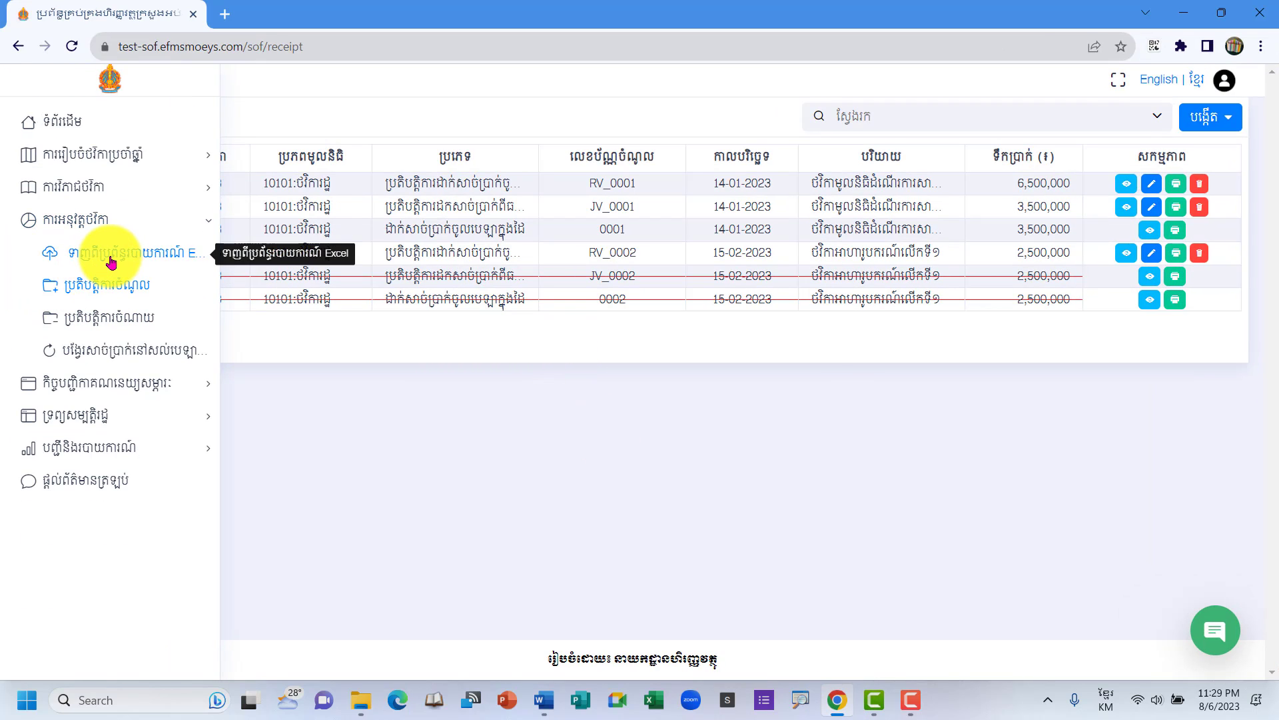
left_click(109, 261)
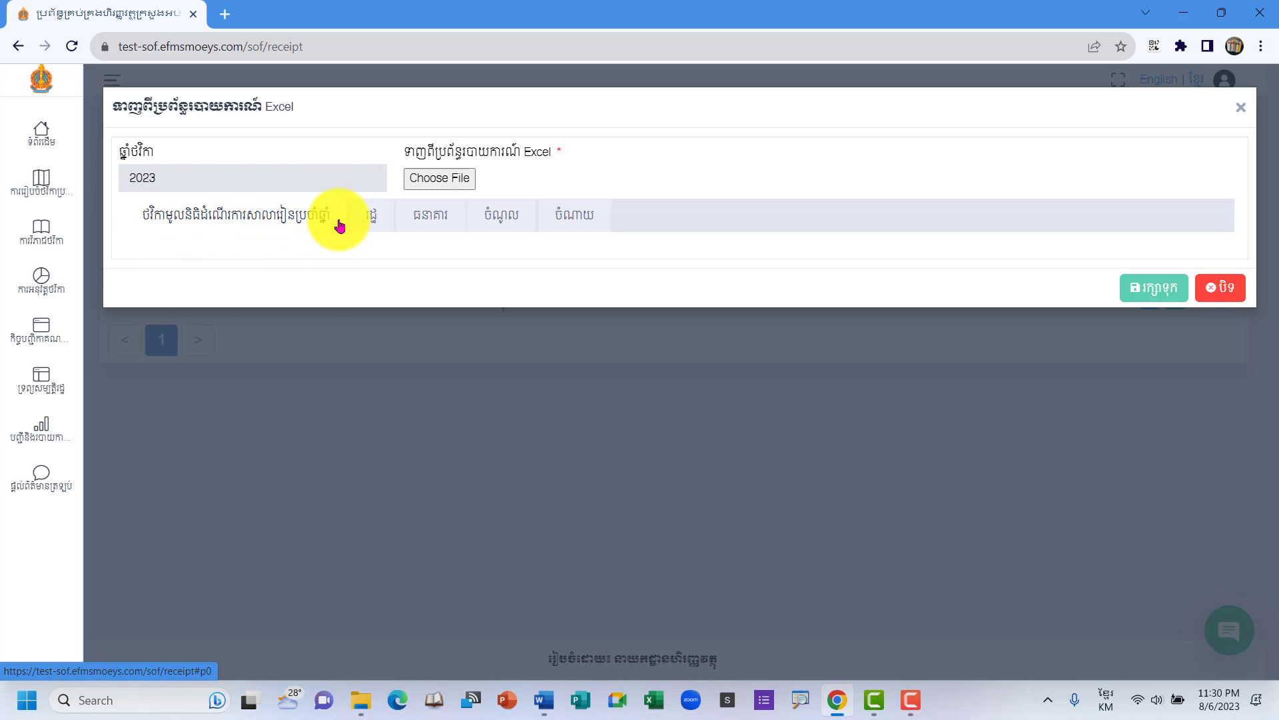
left_click(372, 227)
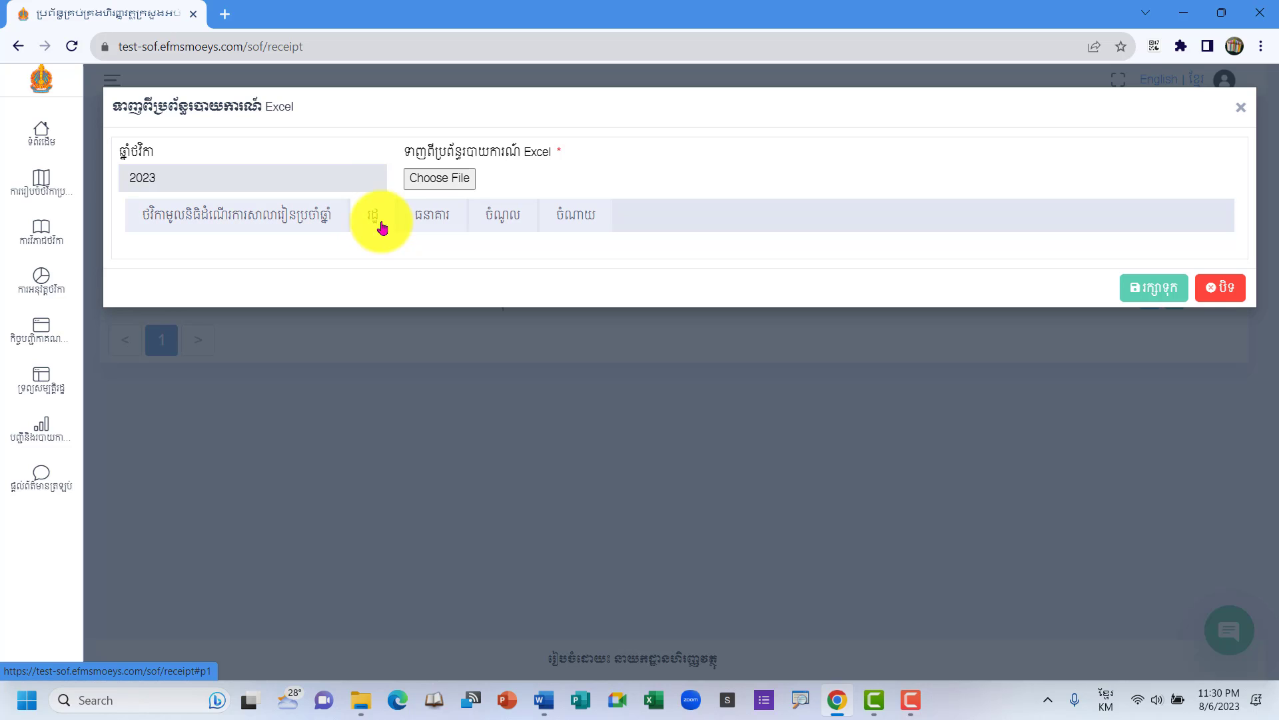
left_click(430, 227)
left_click(501, 227)
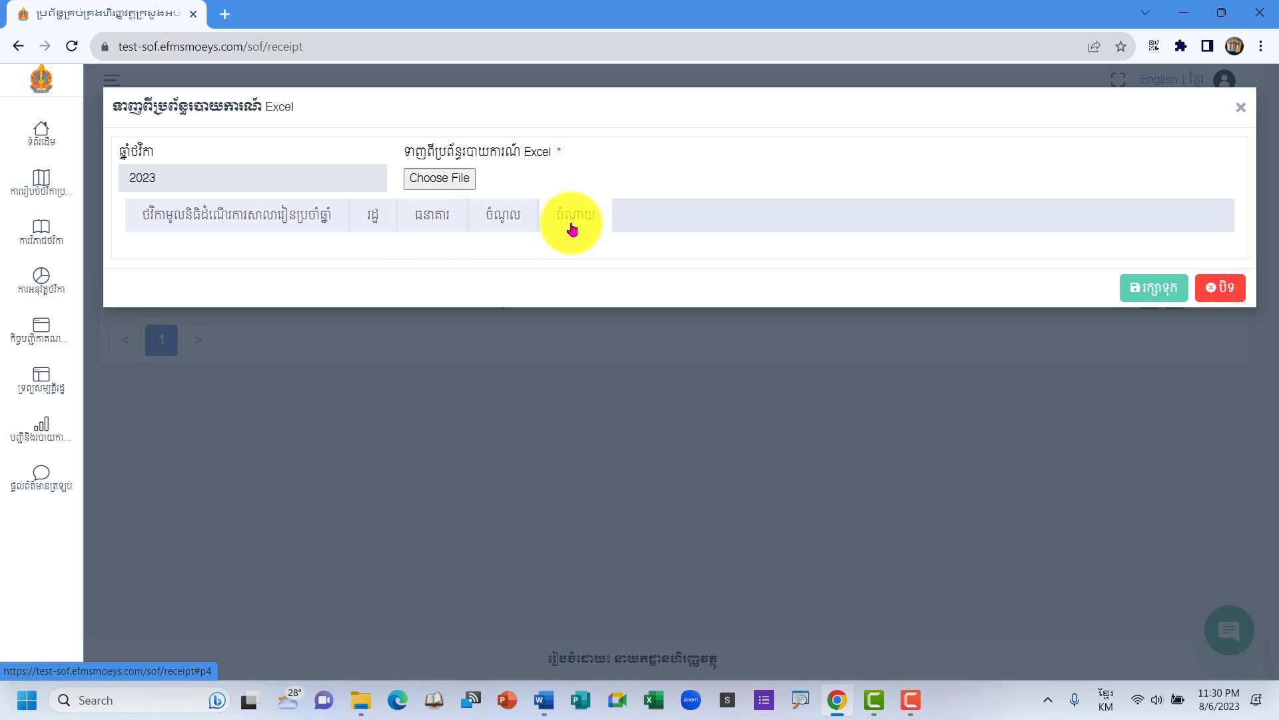
left_click(440, 178)
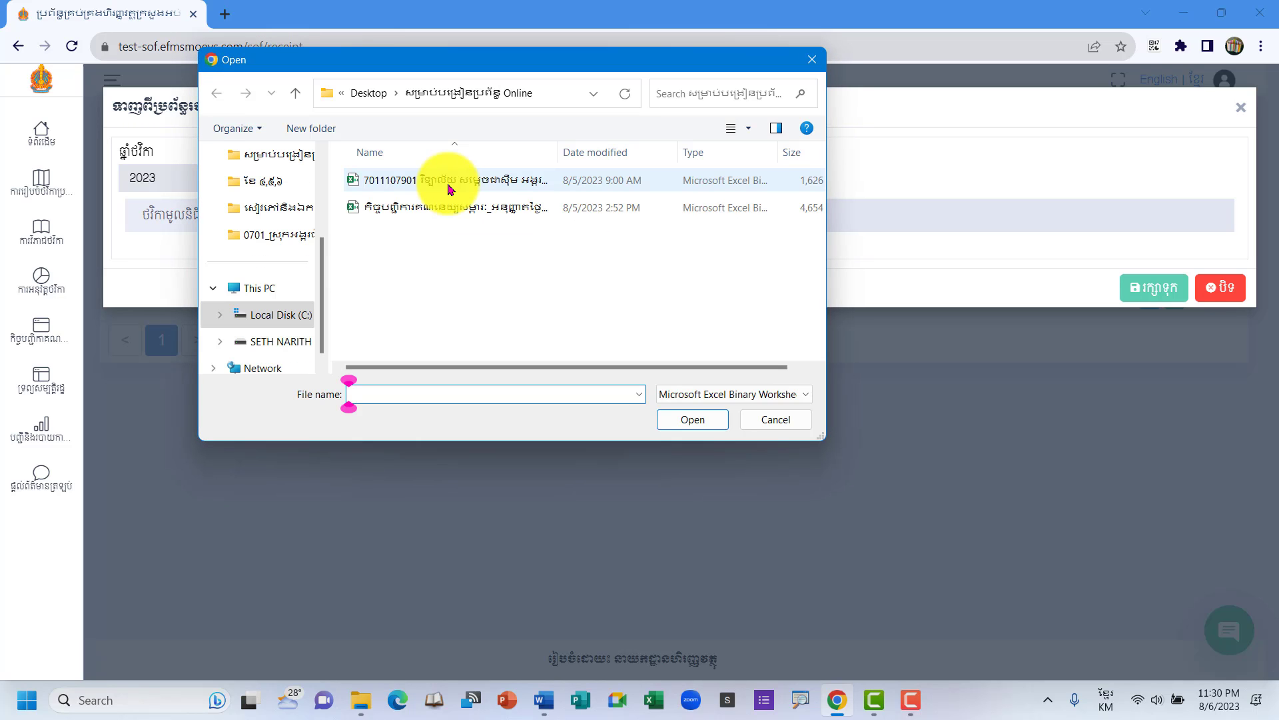